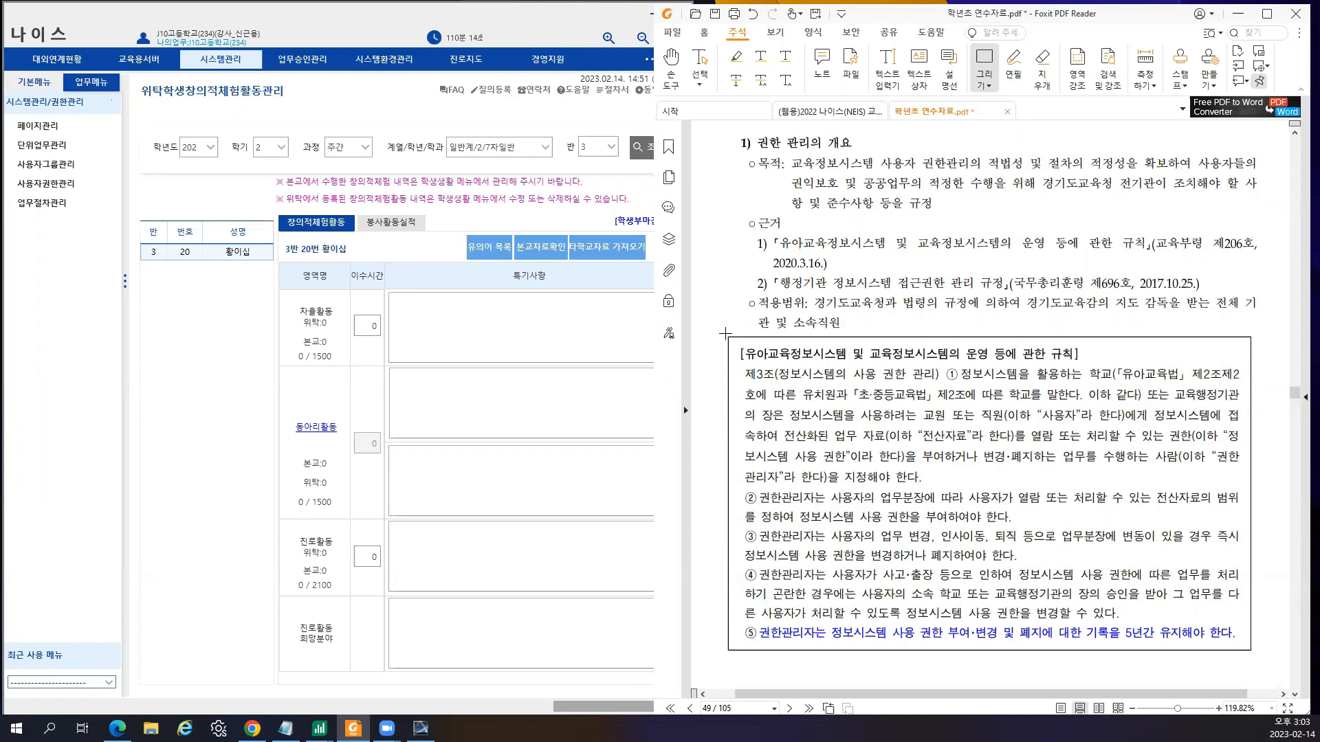
- Draw red rectangles around the boxed regulation excerpt and around its clause ⑤ about keeping permission records for 5 years
mouse_move(726, 335)
mouse_down()
mouse_move(1015, 572)
mouse_move(1246, 663)
mouse_move(1271, 651)
mouse_move(1255, 654)
mouse_up()
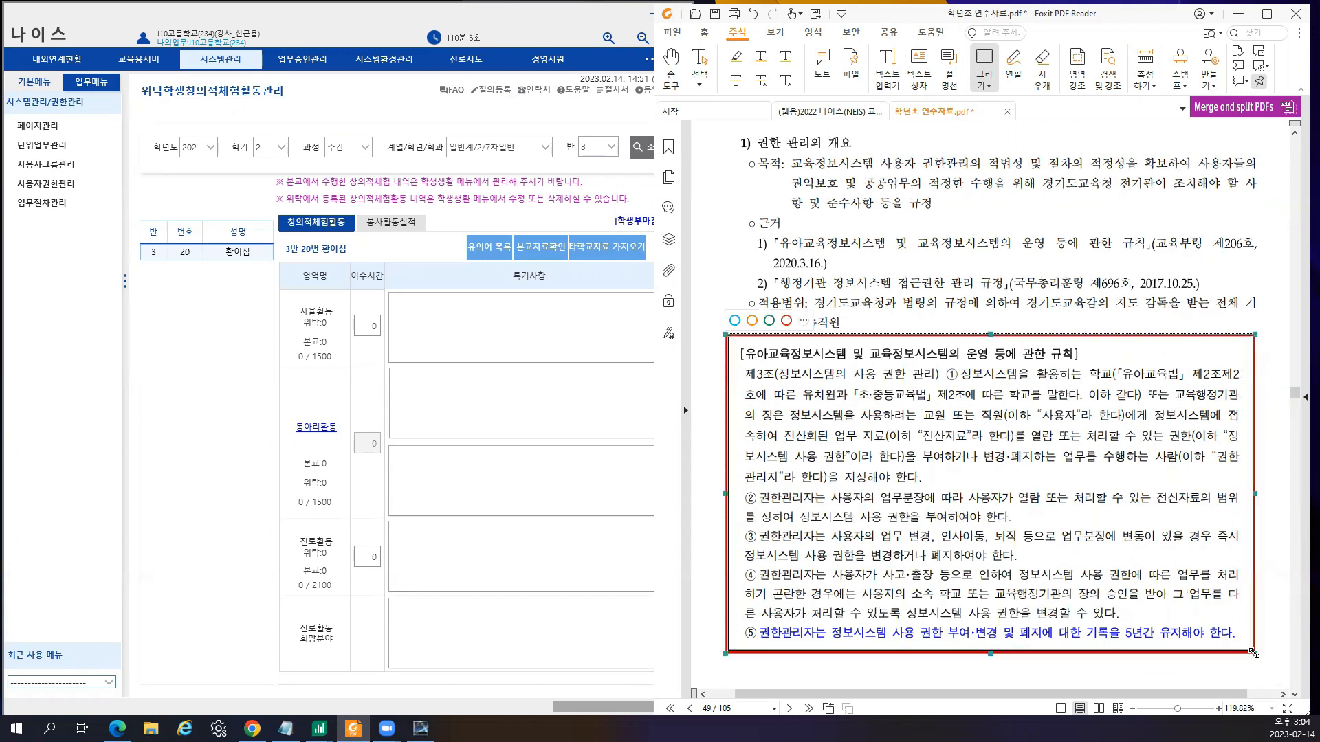
click(853, 290)
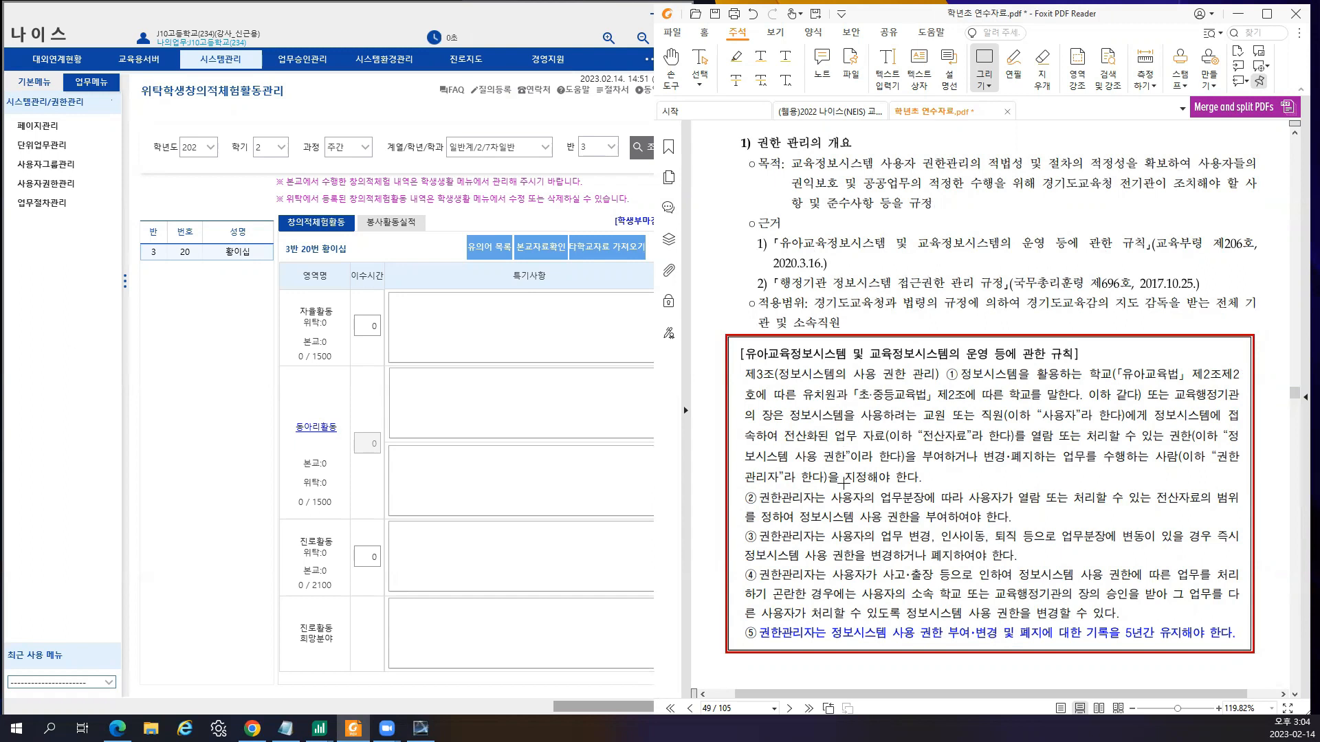
drag(735, 620, 1241, 647)
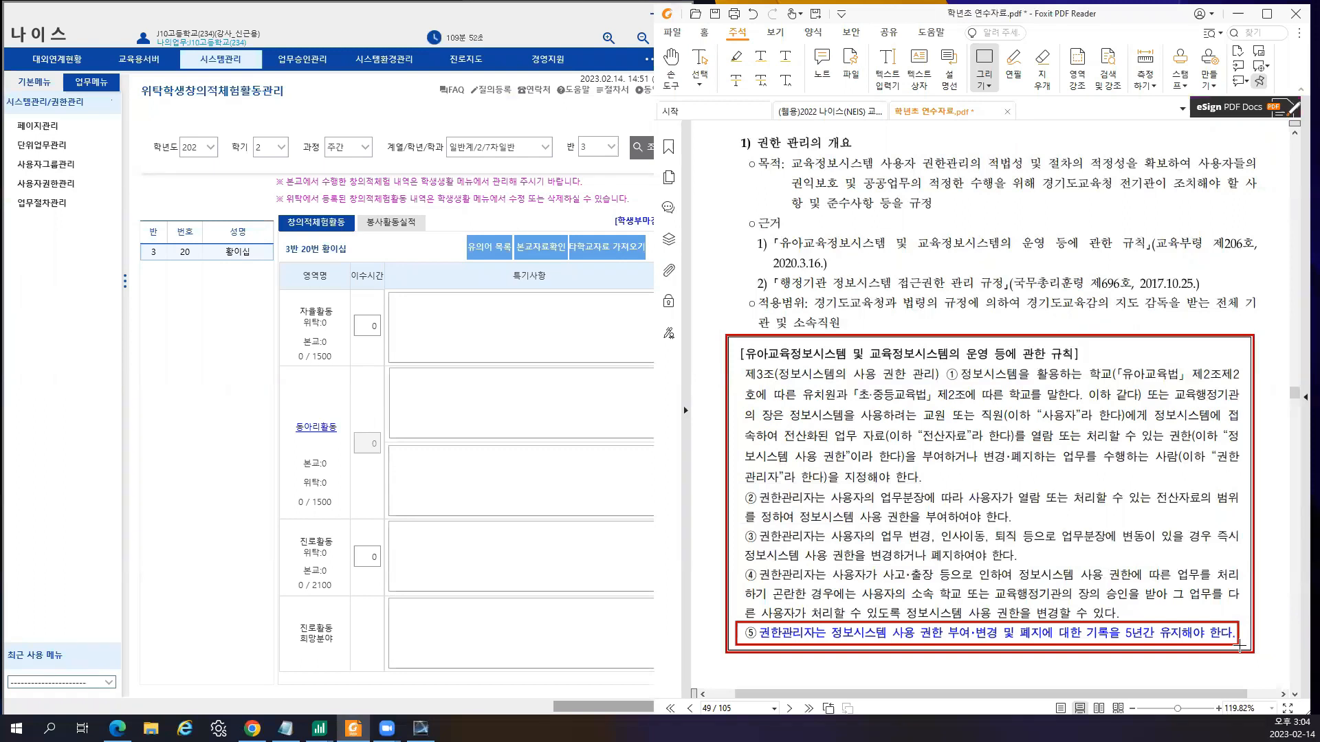
drag(1239, 646, 1241, 646)
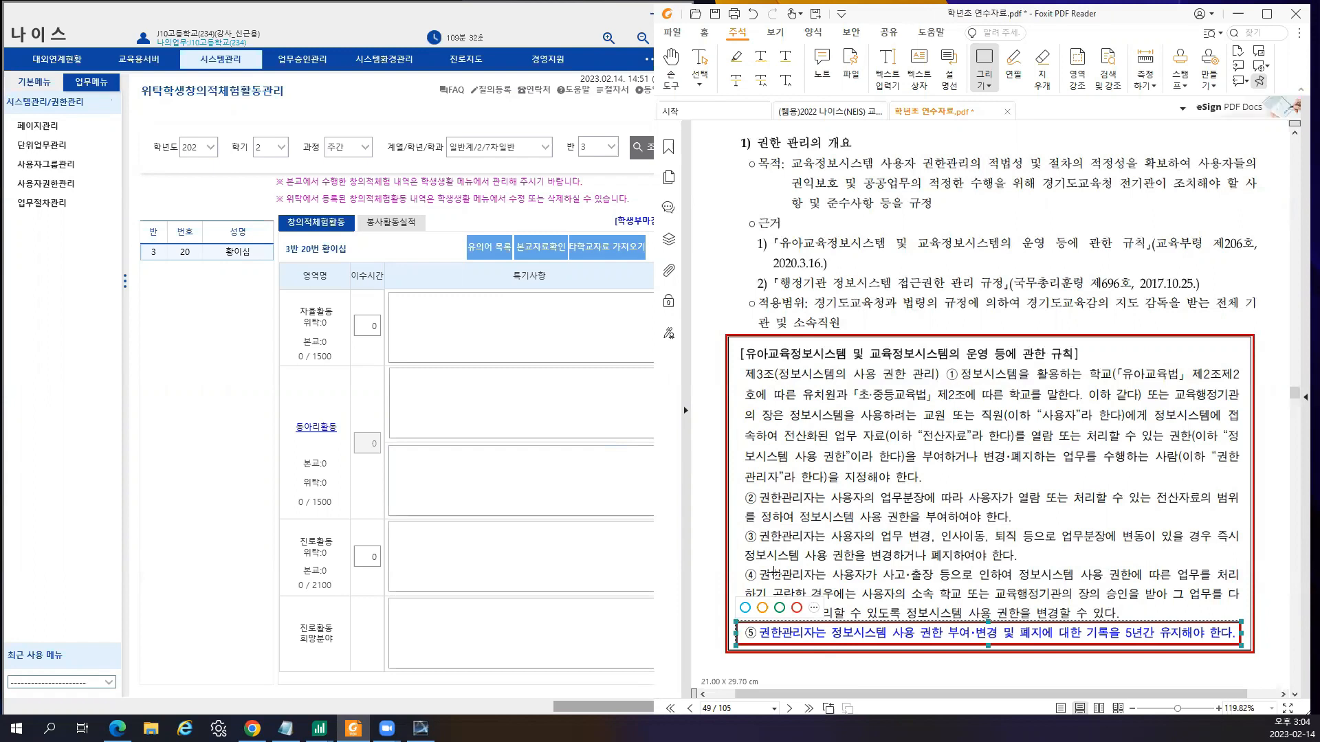
click(1095, 656)
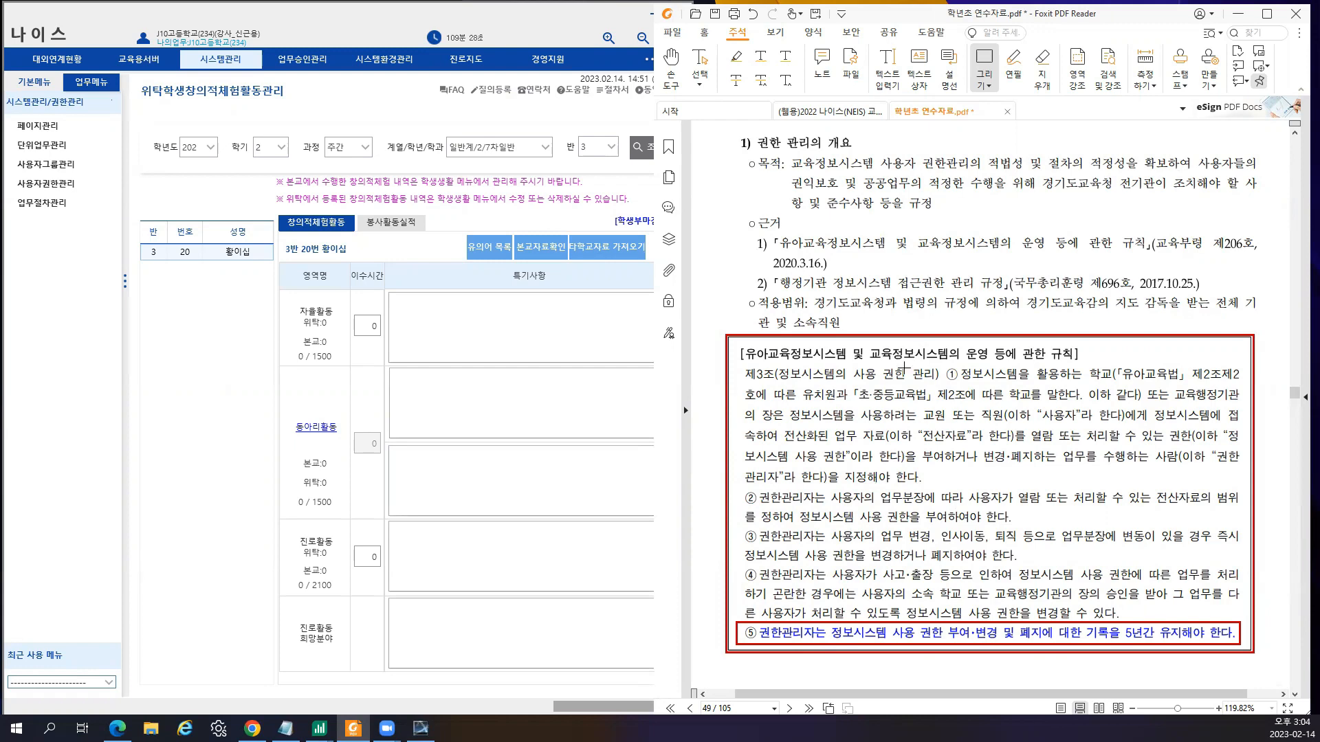
- Draw a red rectangle around the text "K-에듀파인을 통해 내부 결재함" in the page 50 flowchart
scroll(905, 369, down, 3)
scroll(914, 392, down, 3)
scroll(914, 392, down, 10)
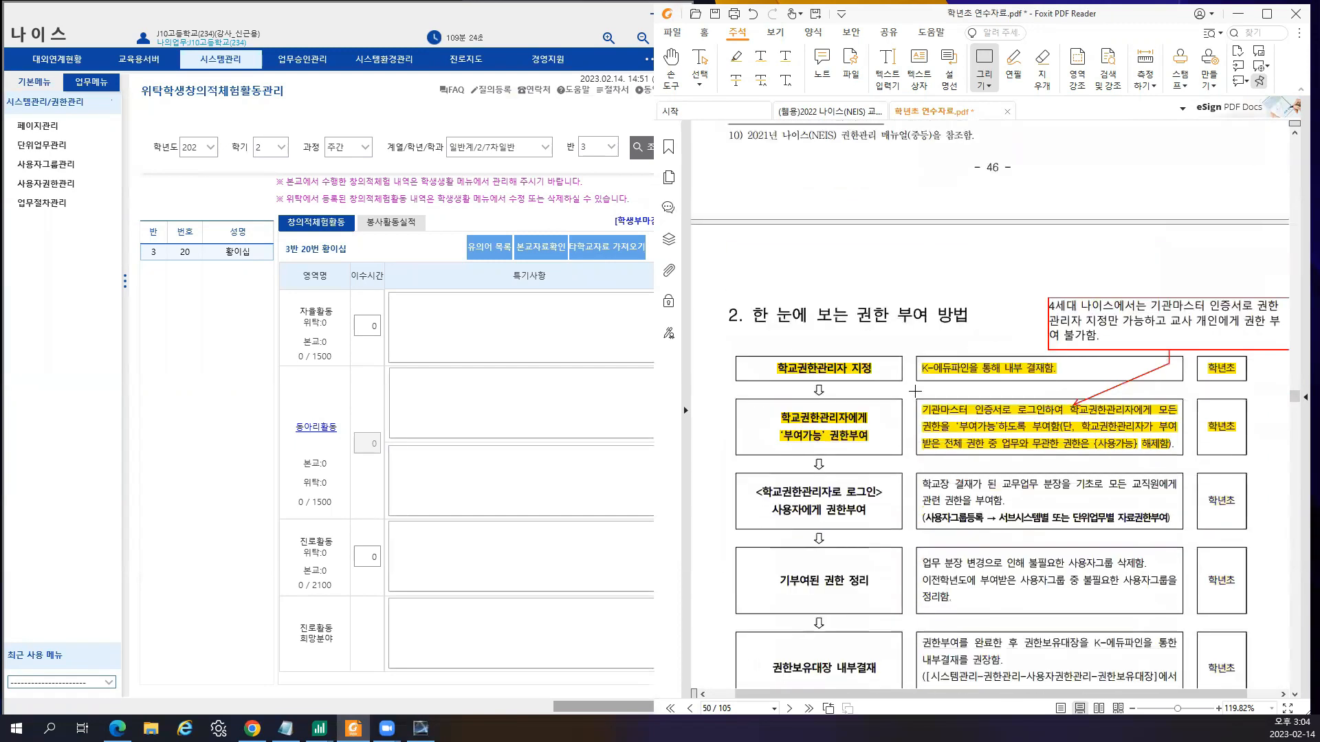
scroll(915, 391, down, 2)
drag(1072, 691, 1075, 690)
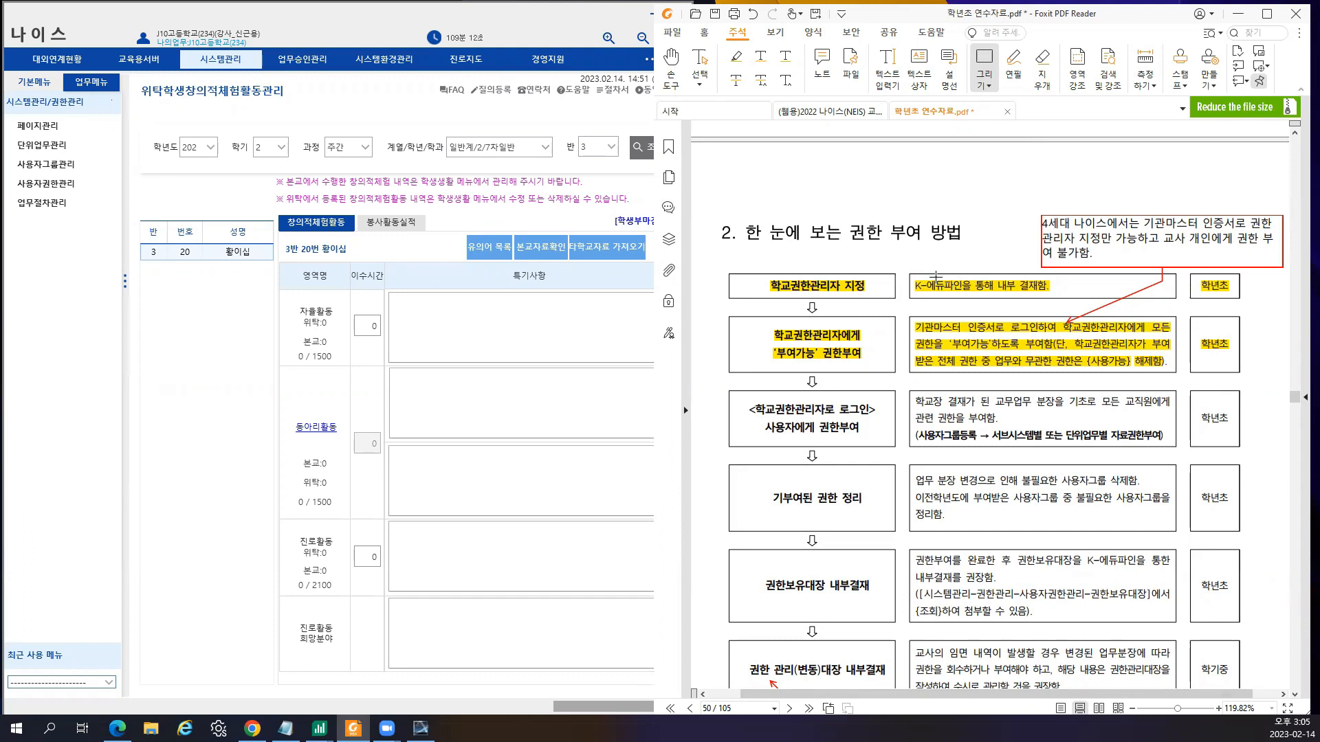
mouse_move(902, 268)
mouse_down()
mouse_move(958, 304)
mouse_move(1057, 309)
mouse_up()
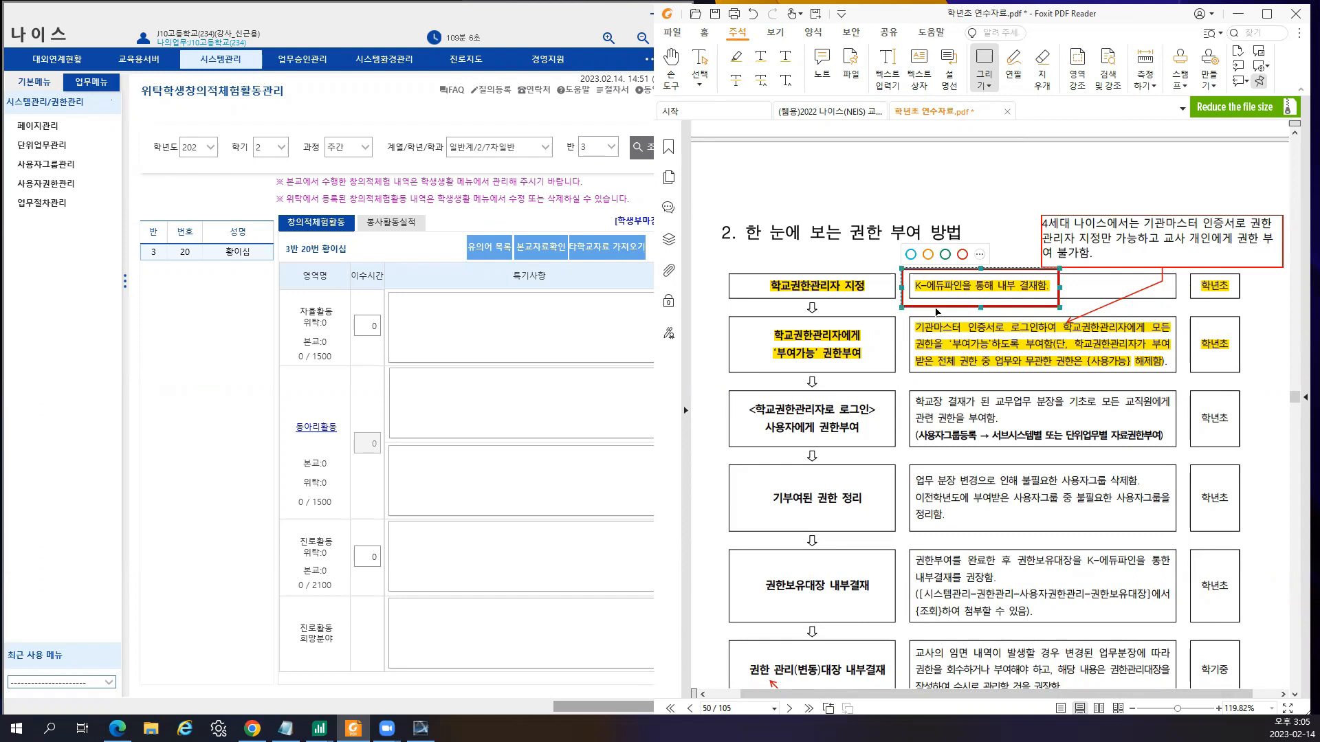
click(870, 374)
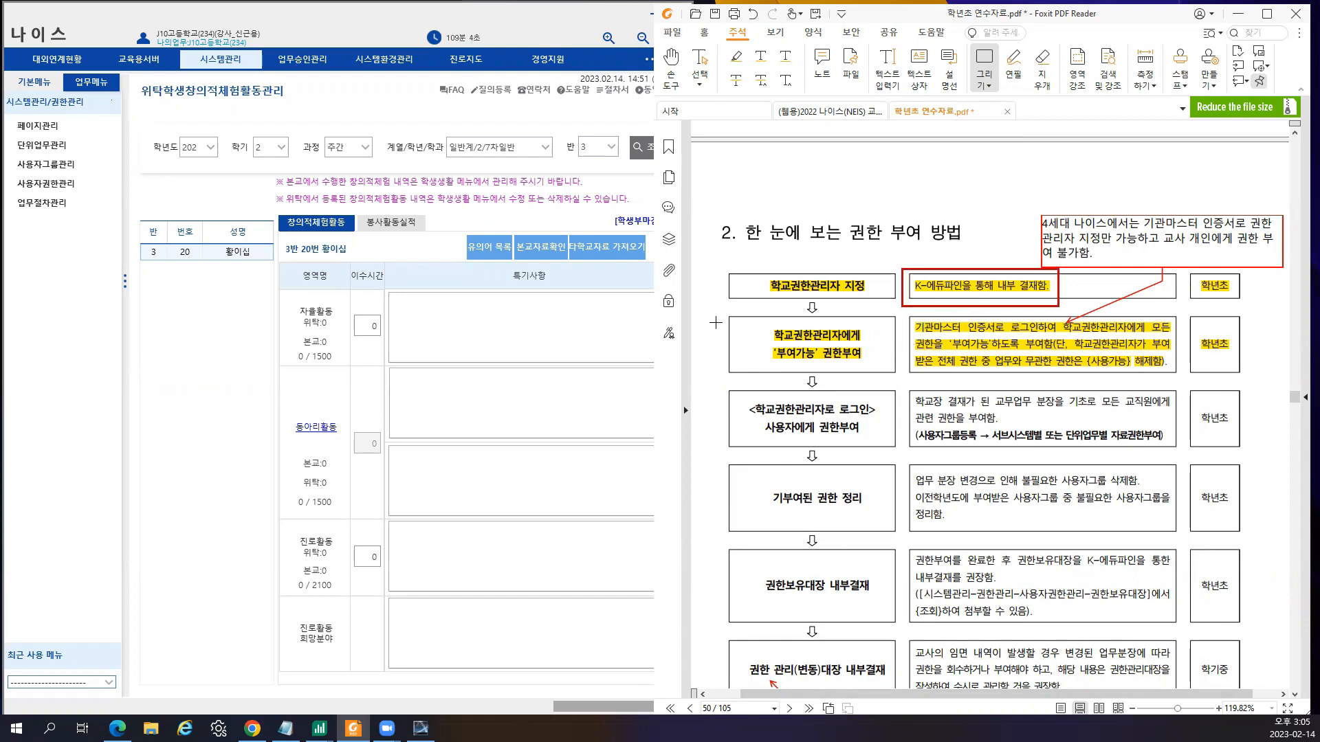
- Draw a red rectangle around the "학교권한관리자에게 '부여가능' 권한부여" box and remove the trial rectangle around the box below it
drag(724, 320, 898, 375)
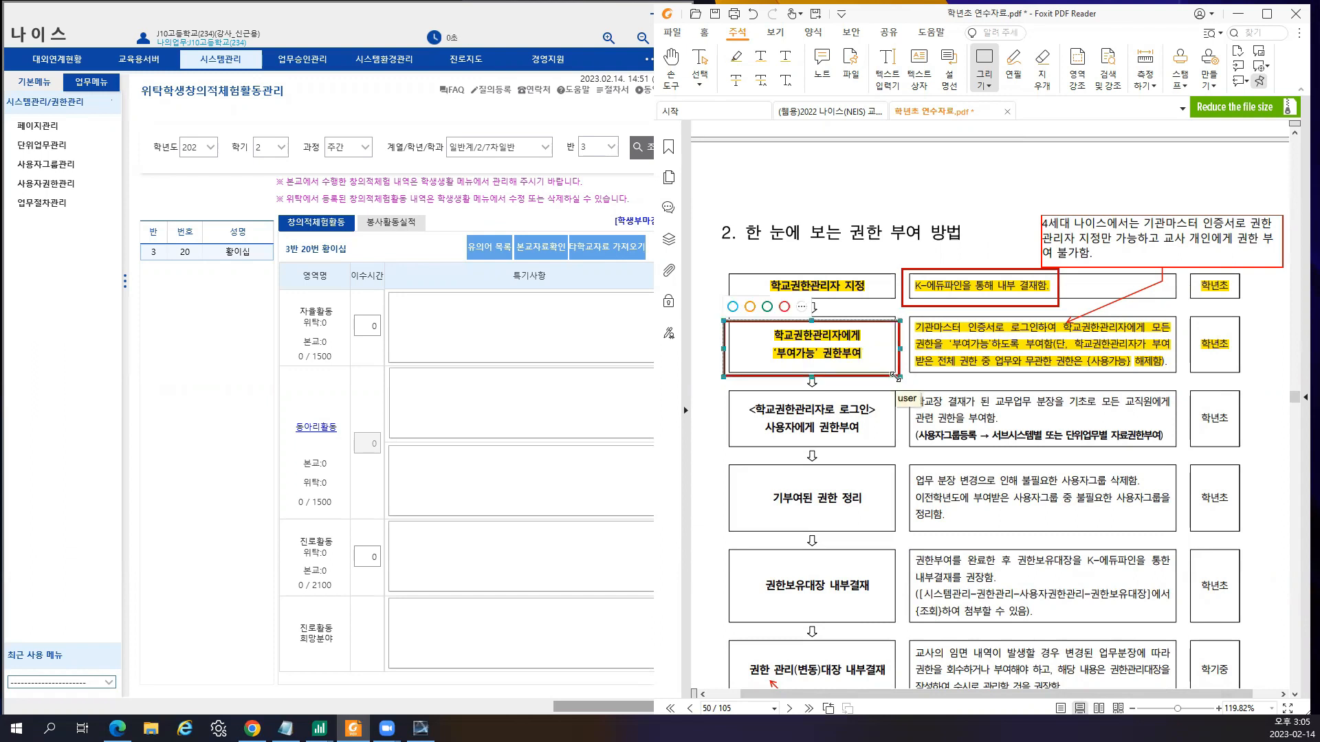
key(ctrl+z)
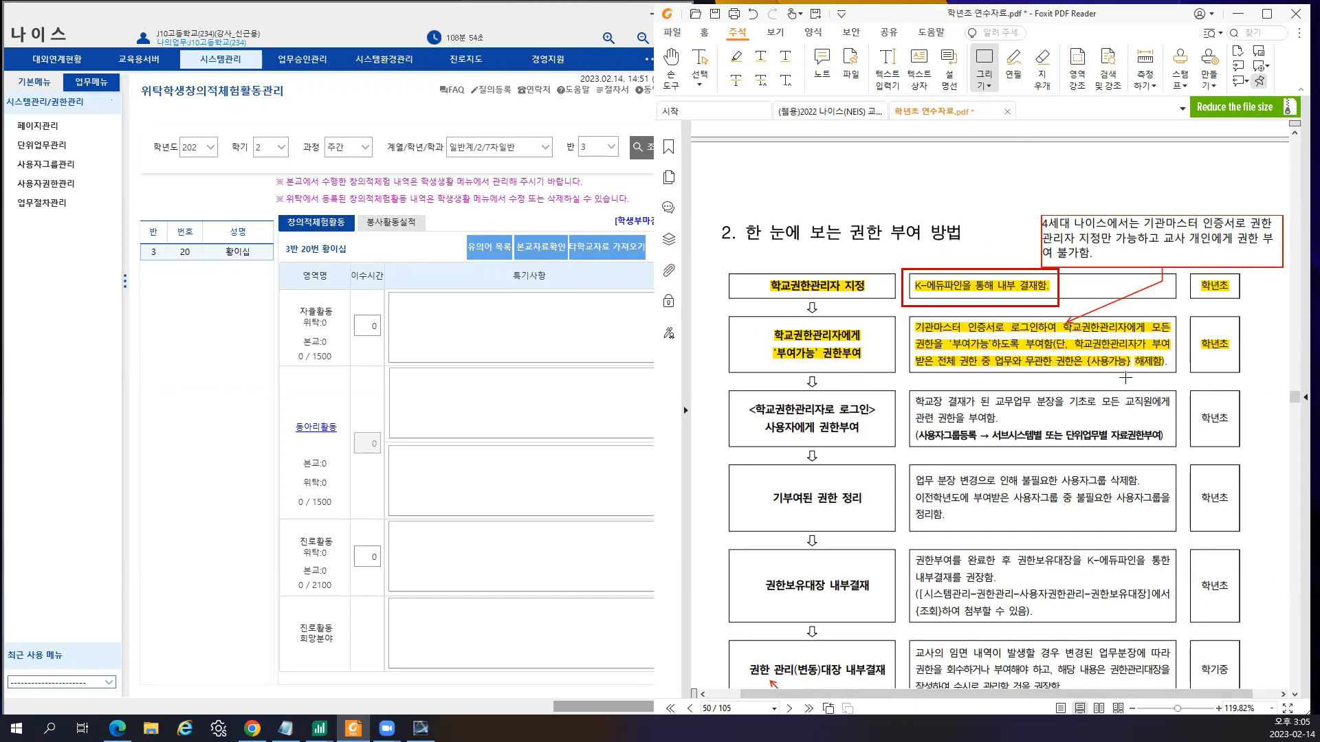
scroll(836, 455, down, 3)
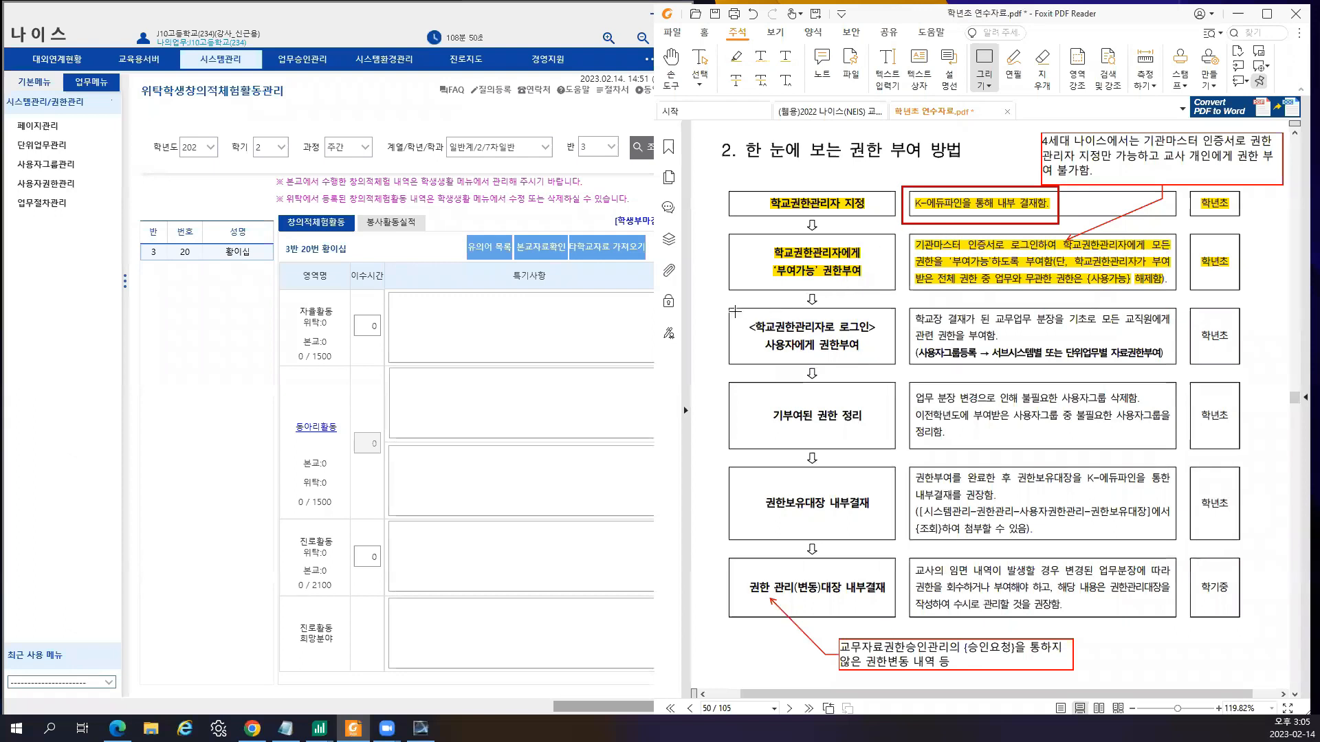
mouse_move(734, 236)
mouse_down()
mouse_move(771, 292)
mouse_move(897, 292)
mouse_up()
drag(720, 310, 898, 367)
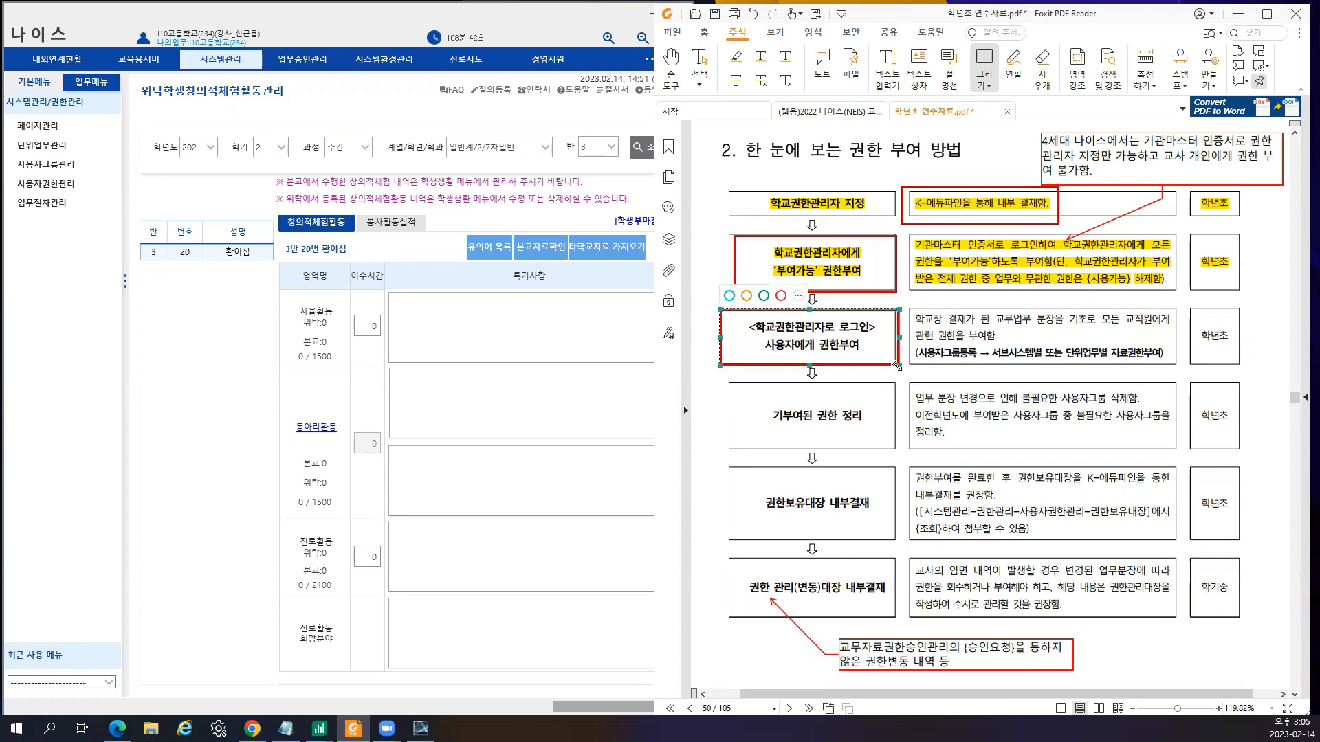
key(Delete)
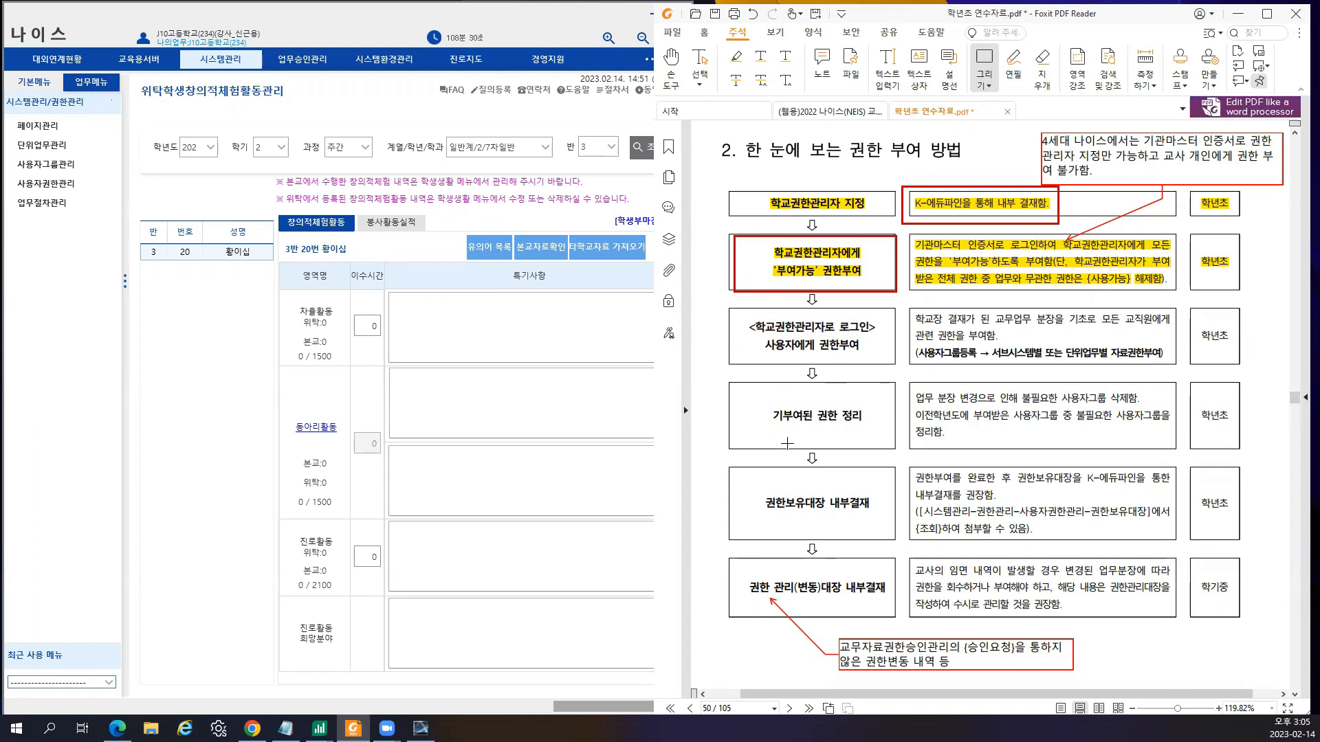
- Delete the red rectangles around the K-에듀파인 approval text and the '부여가능' 권한부여 box
scroll(948, 440, up, 2)
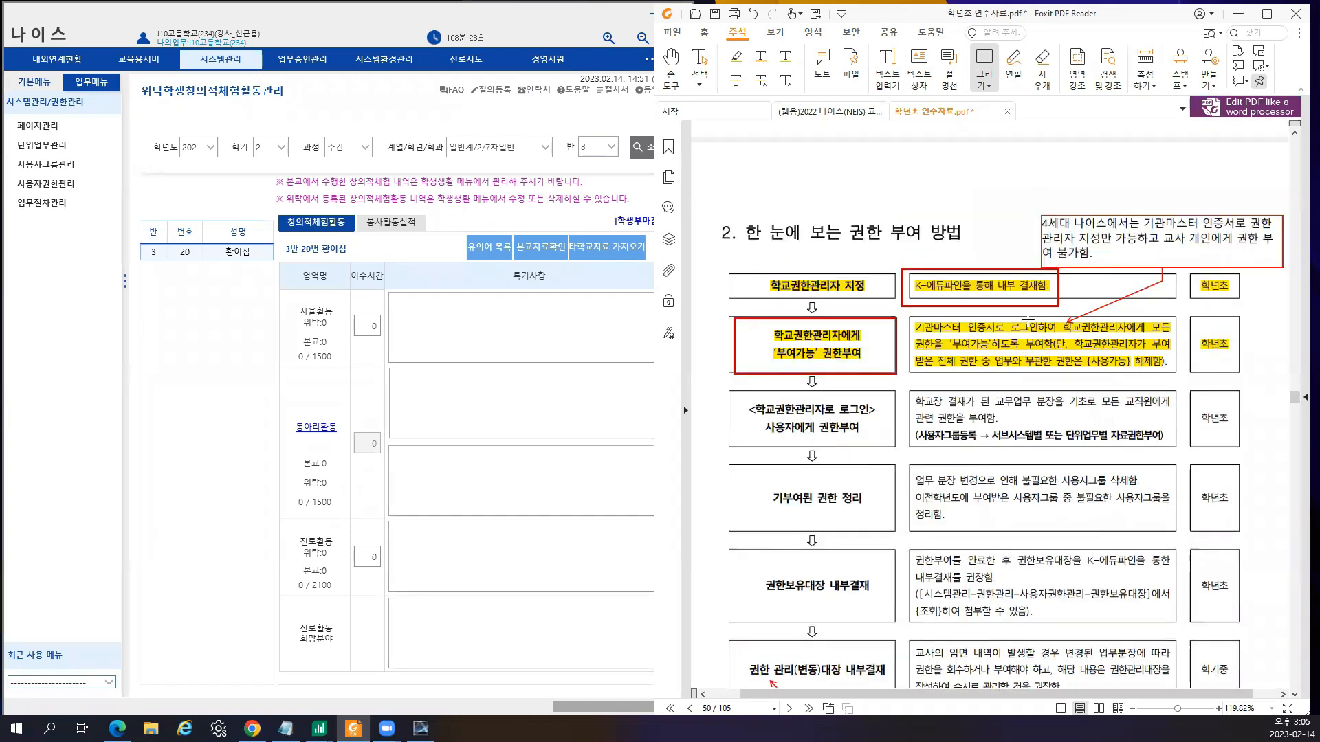
click(1018, 270)
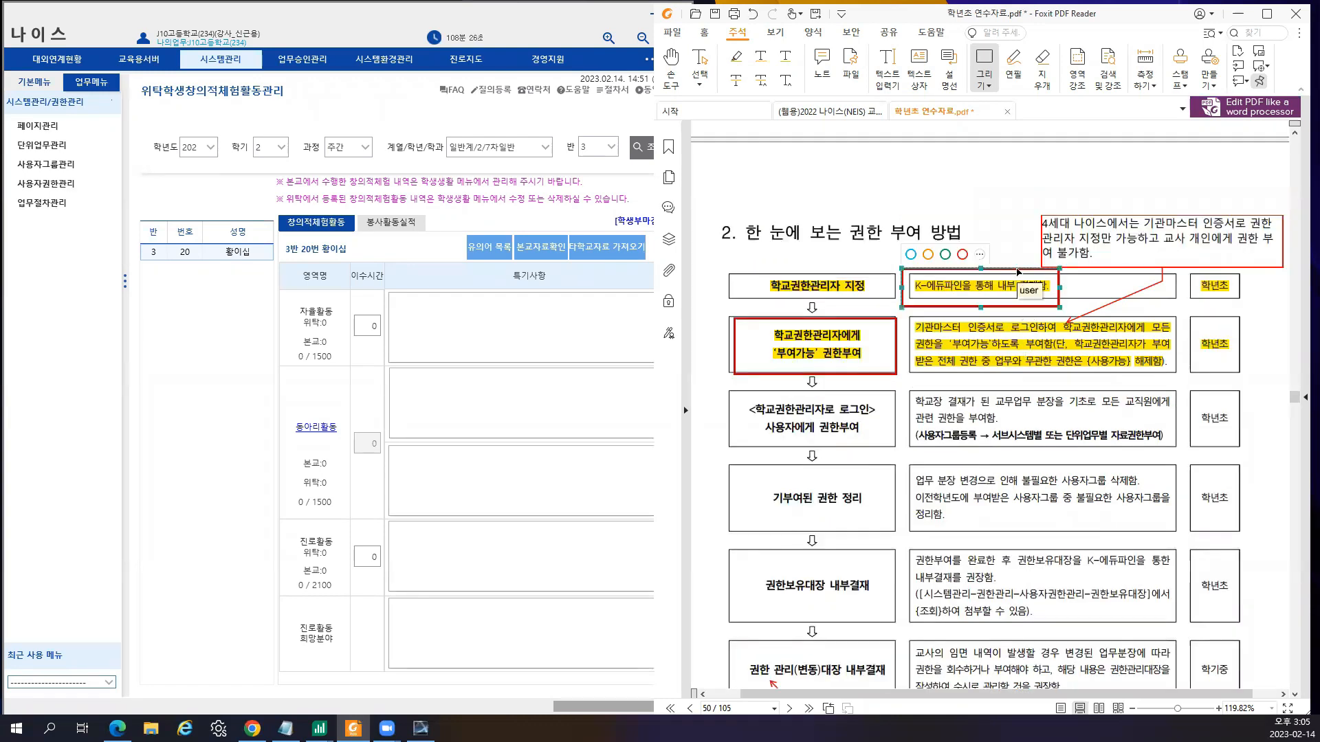
key(Delete)
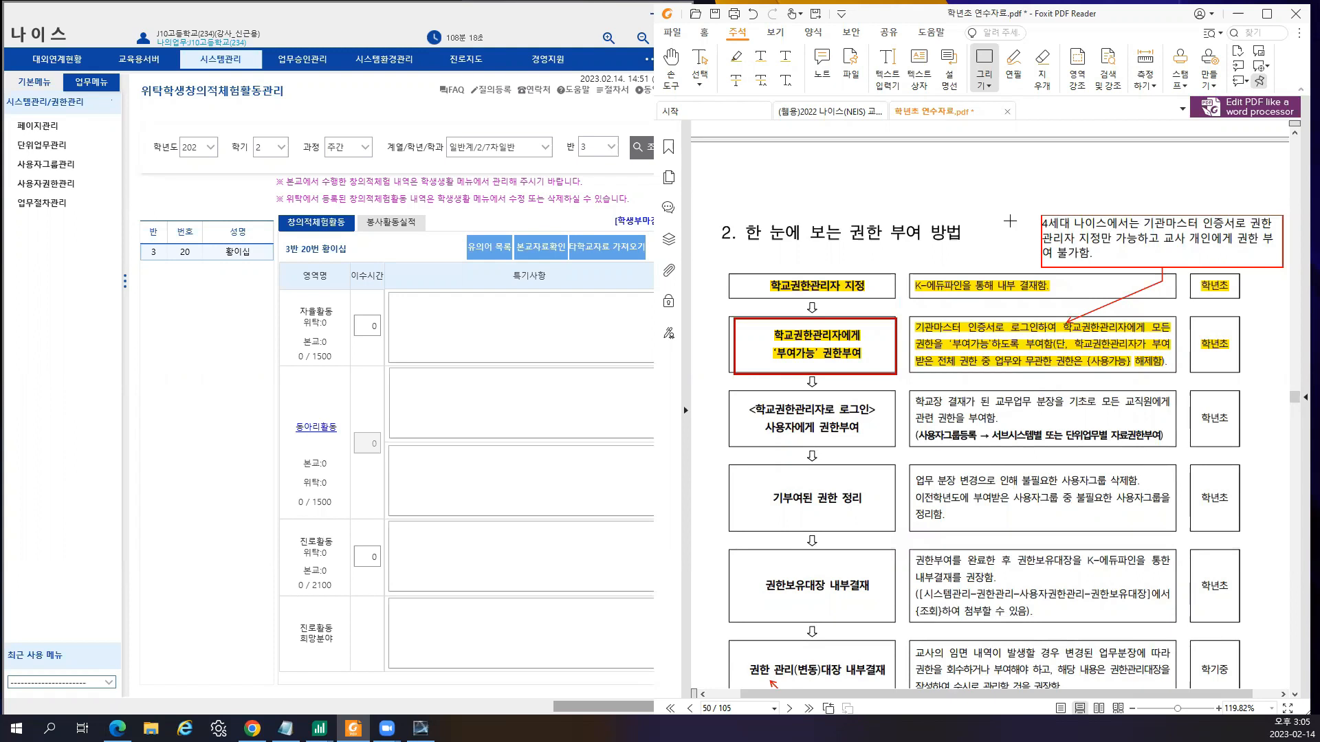
click(826, 320)
key(Delete)
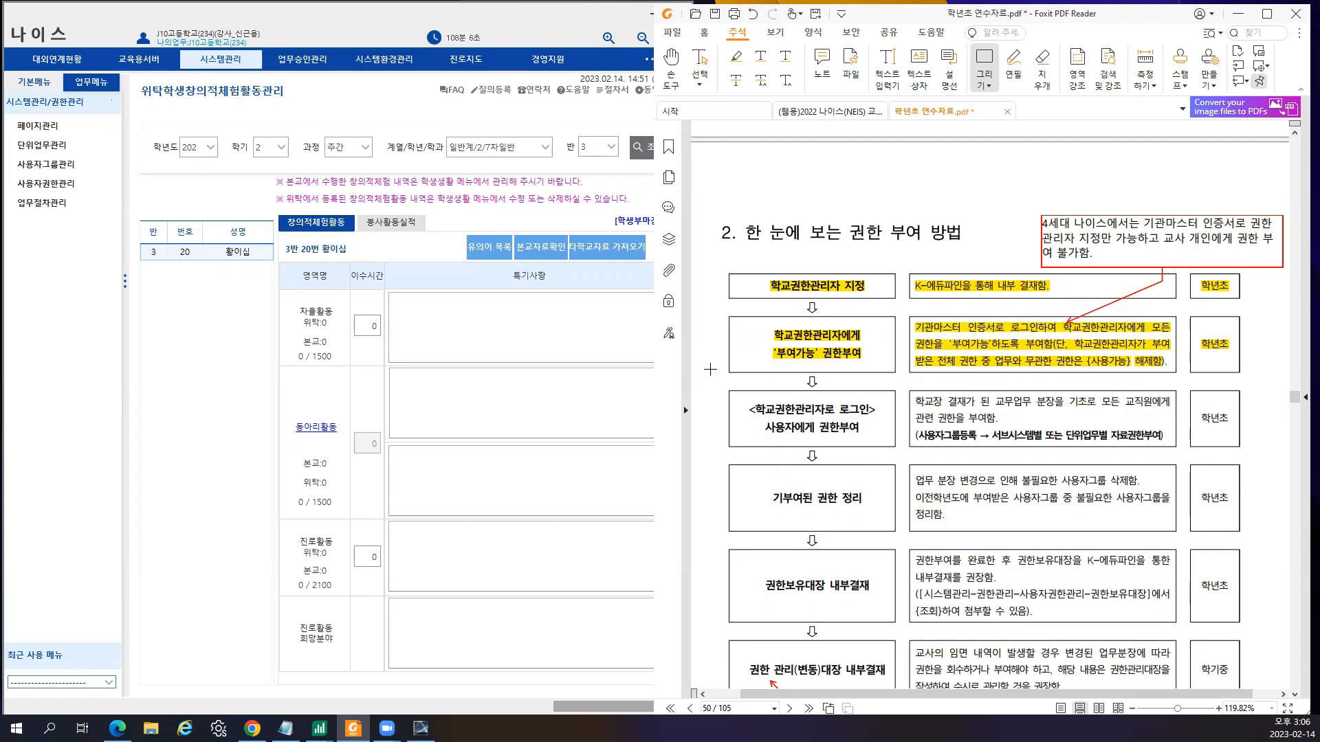
- Review the rest of the permission-granting flowchart and the green note on granting all permissions to the school permission manager in bulk
scroll(890, 393, down, 2)
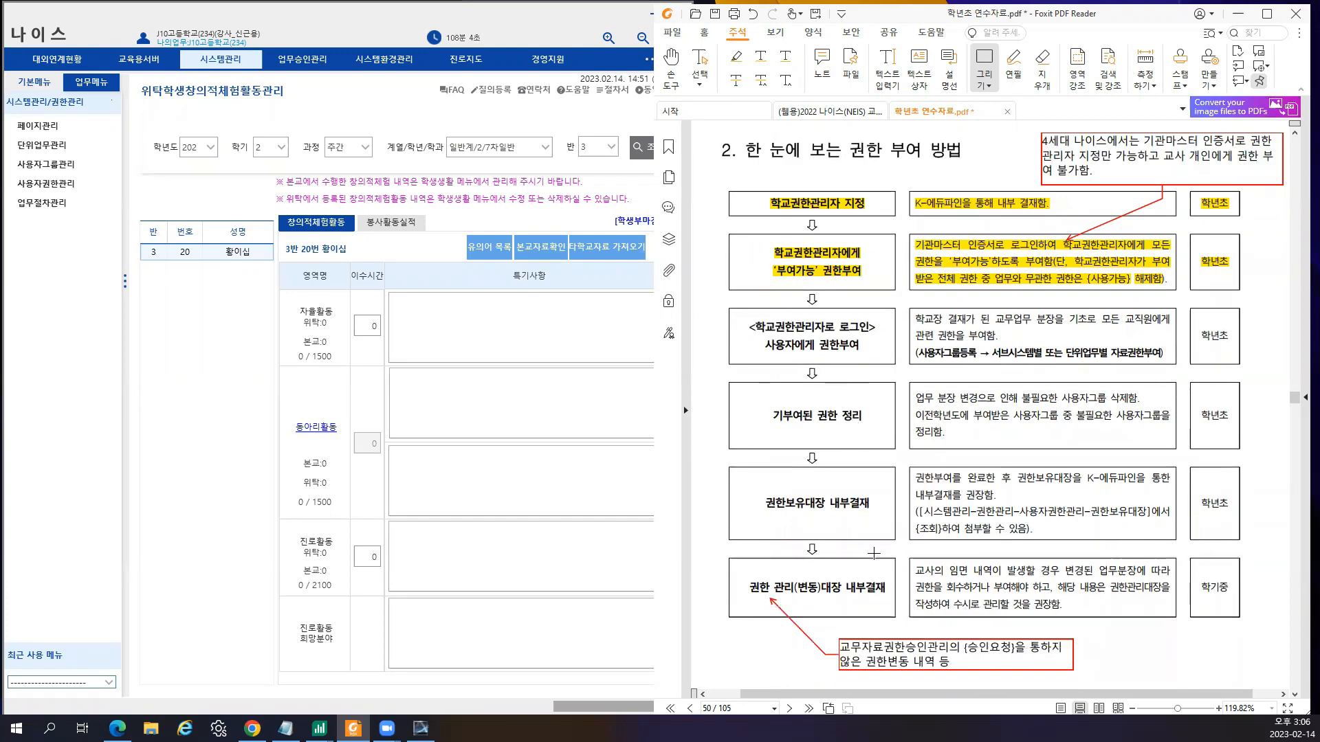
scroll(878, 560, down, 3)
scroll(878, 560, down, 3)
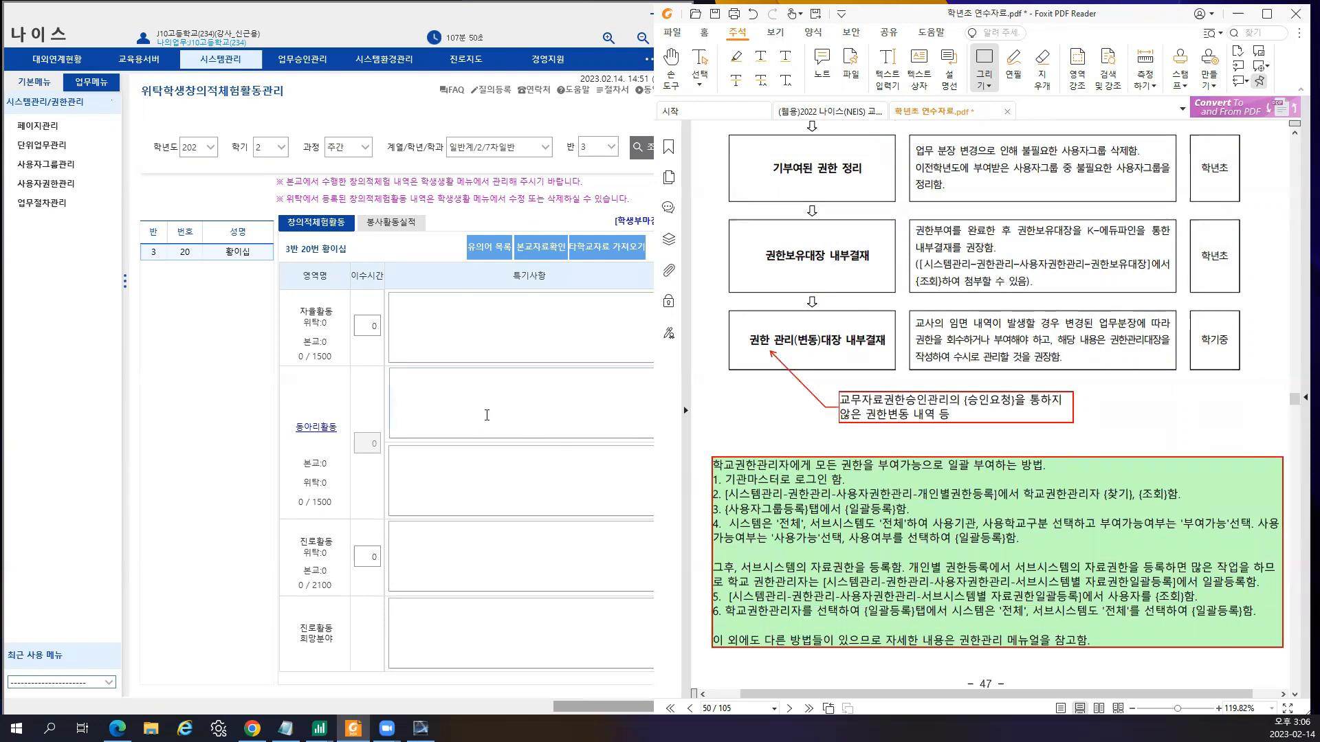
scroll(1016, 593, up, 1)
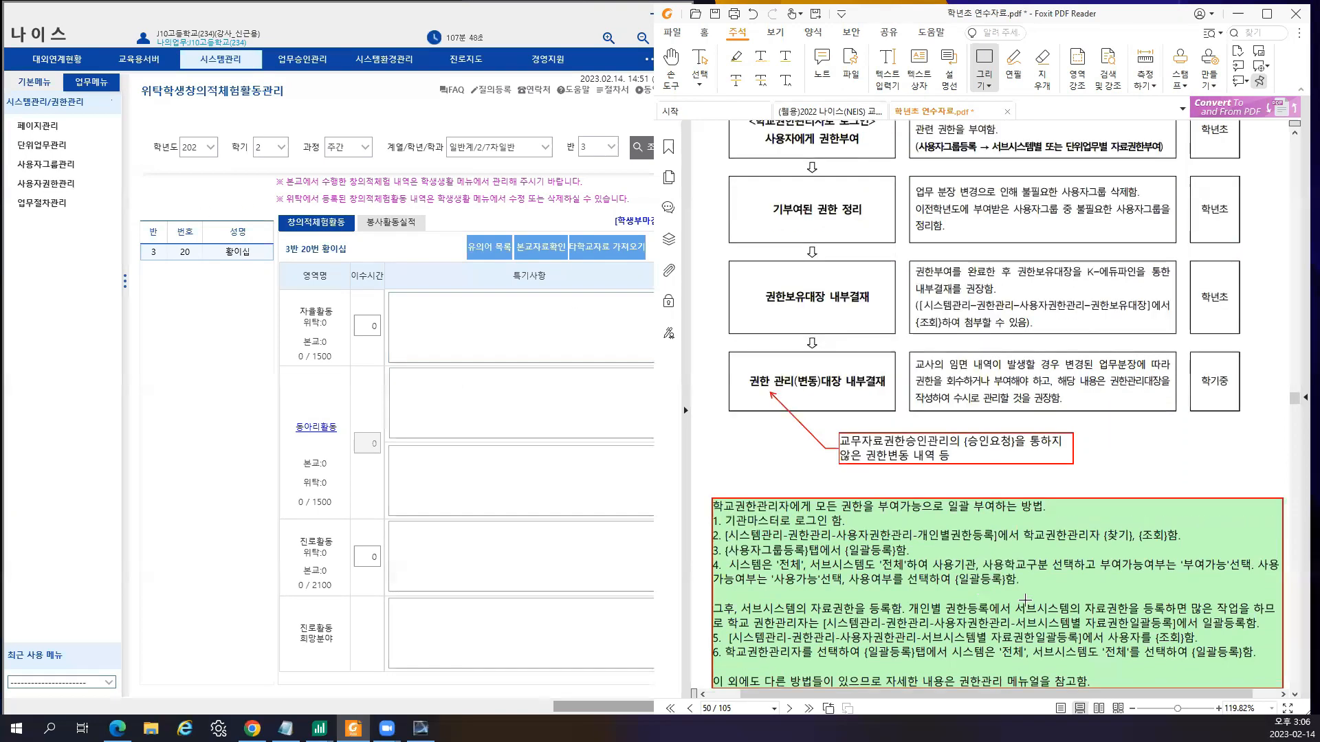
scroll(1015, 593, up, 1)
scroll(1015, 594, up, 3)
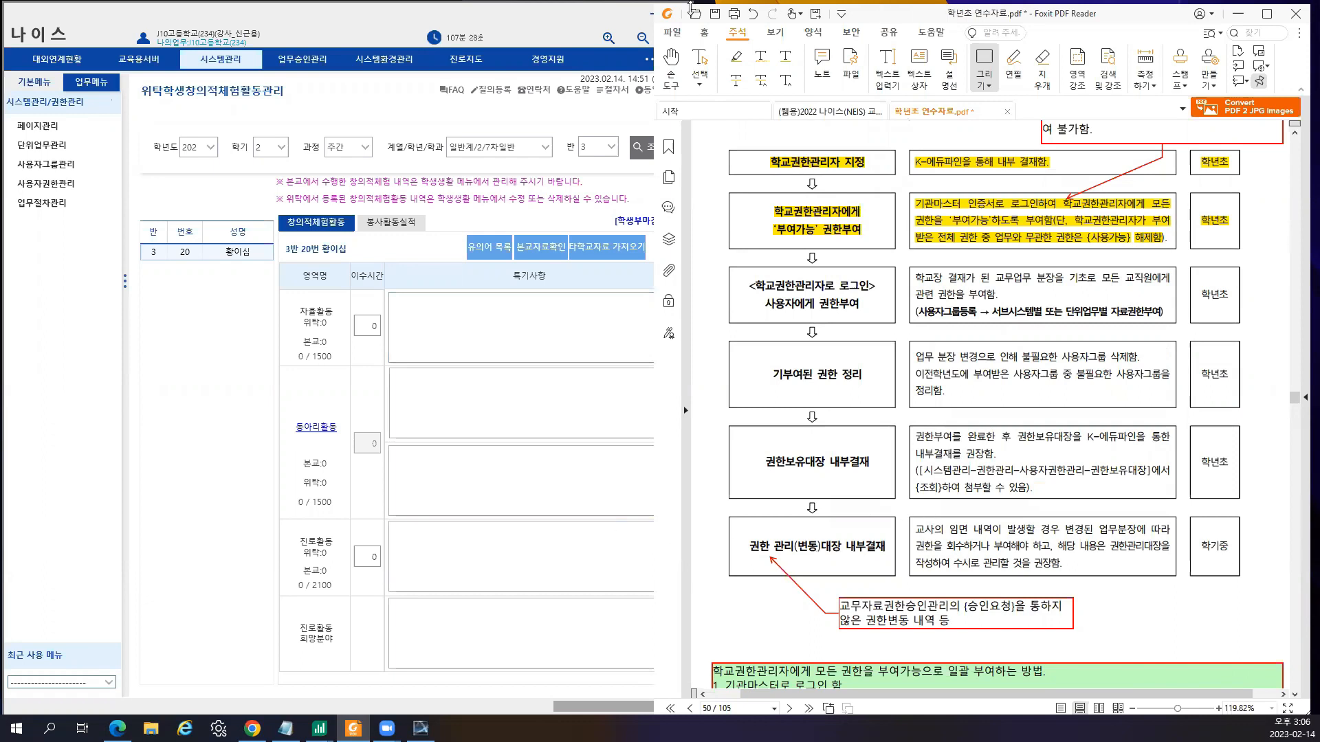
- Switch to the NEIS window and open the individual permission registration page (개인별권한등록) under 사용자권한관리
click(487, 16)
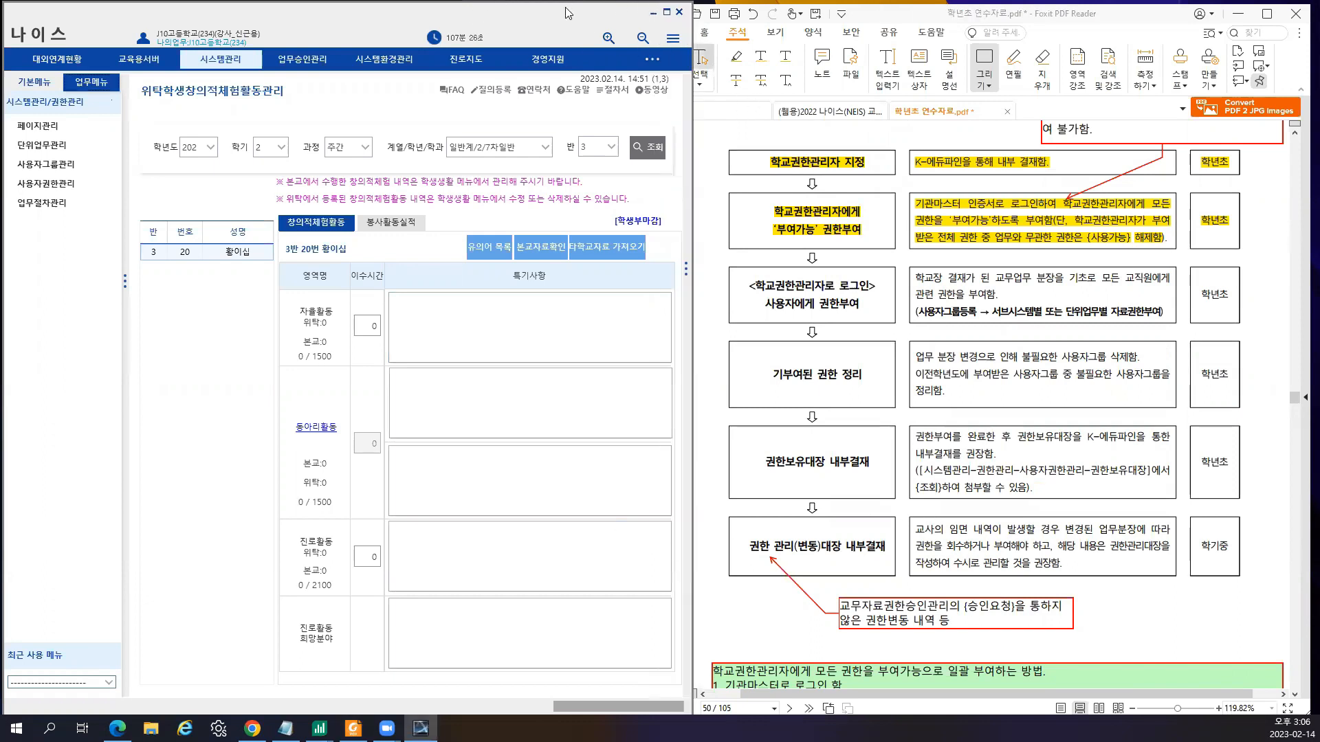
scroll(1105, 481, down, 3)
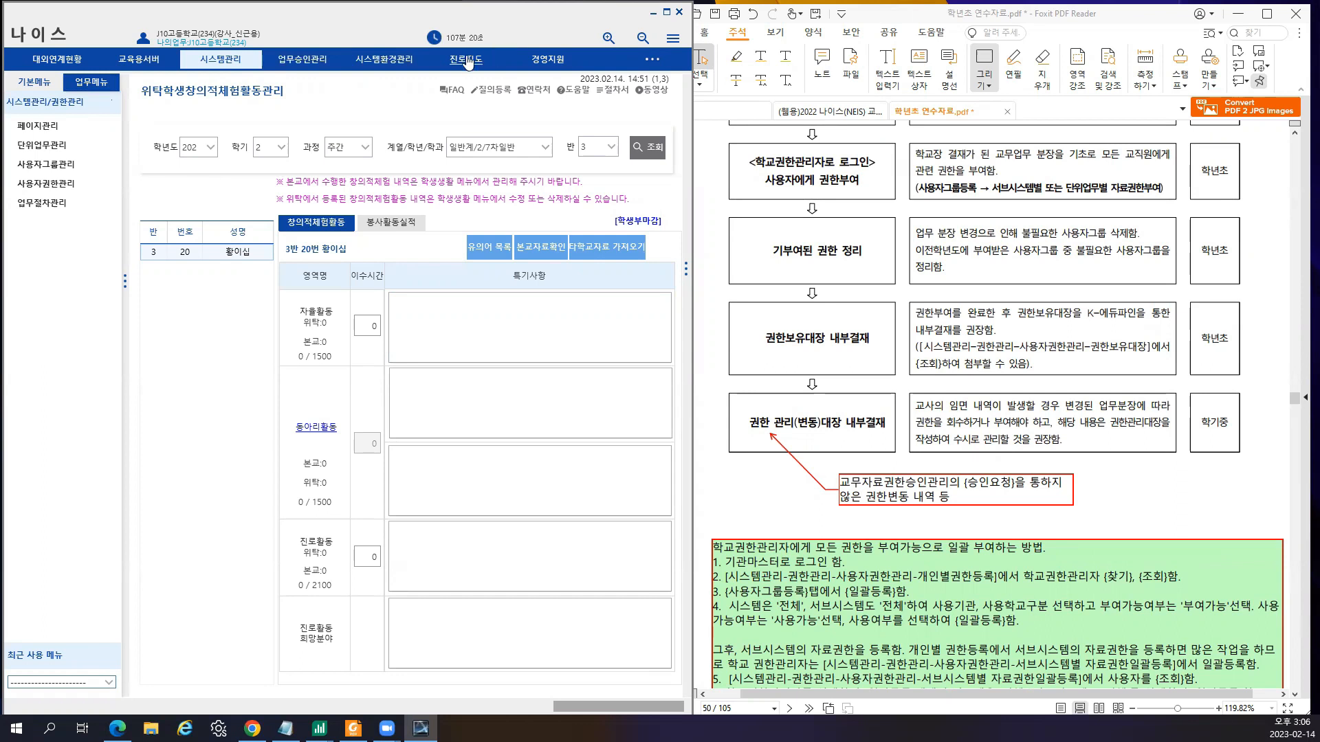
click(234, 62)
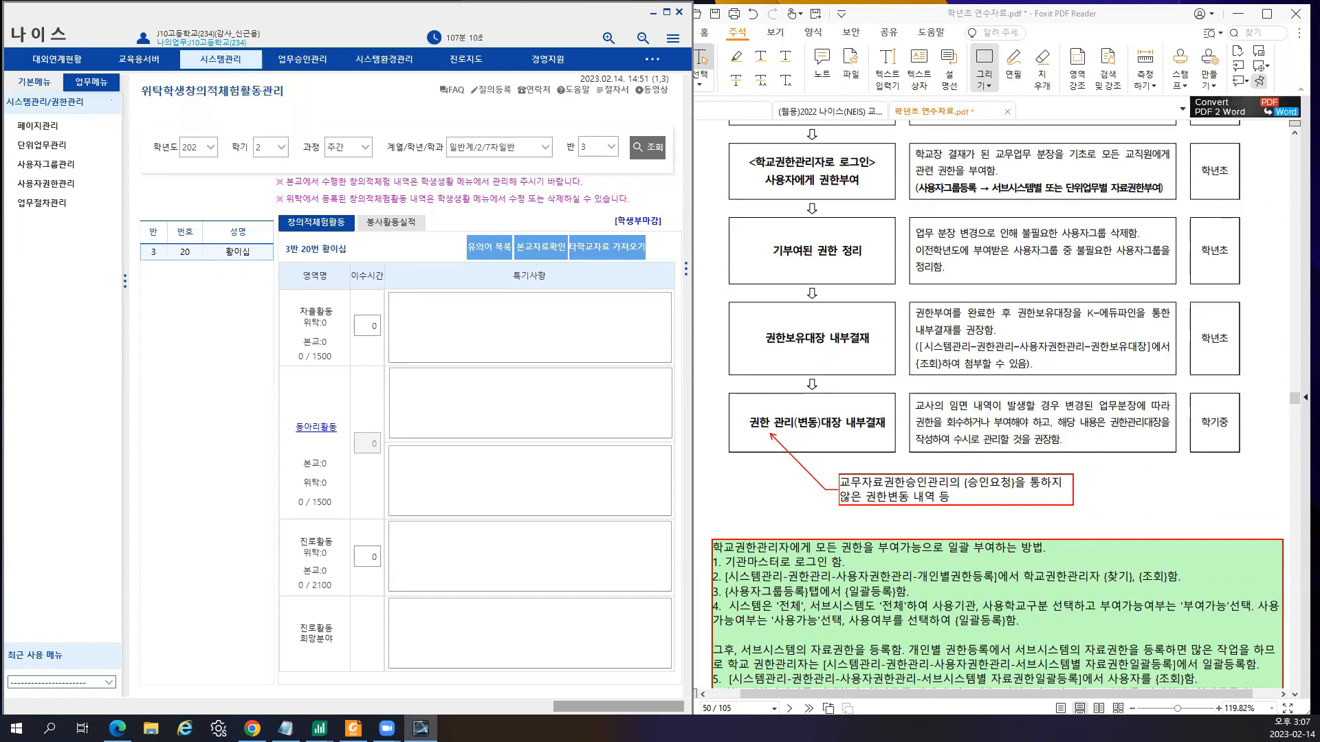
click(70, 186)
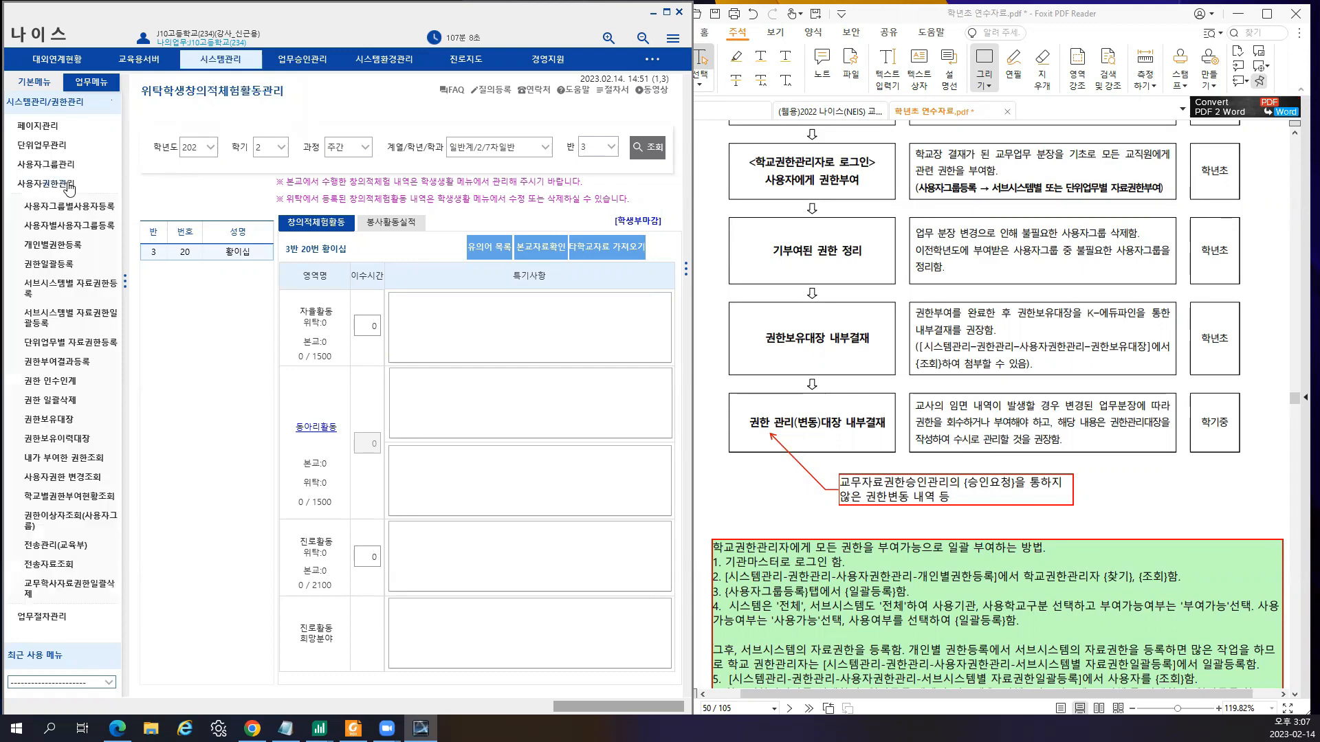
click(87, 252)
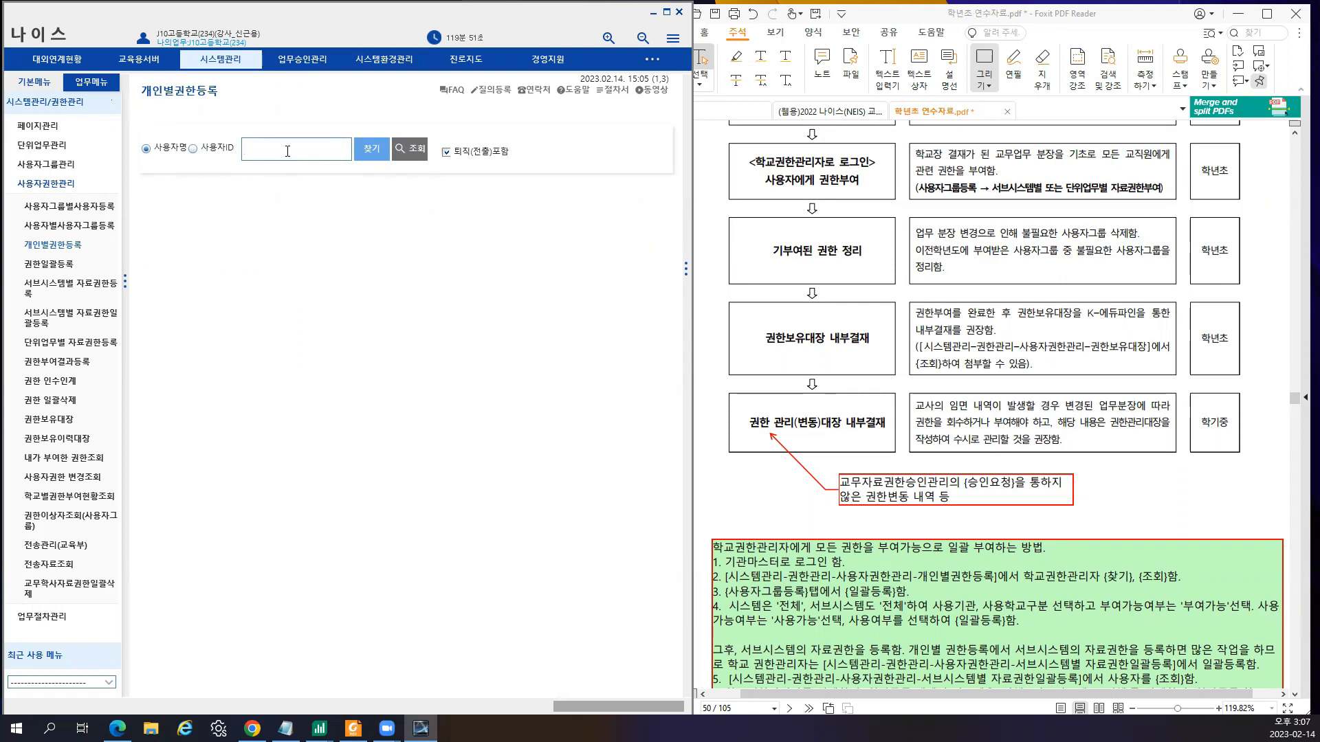
- Search users for "교원", choose the J10중학교(85) teacher from the second page of results, and load that user's permissions
text(교원)
click(407, 150)
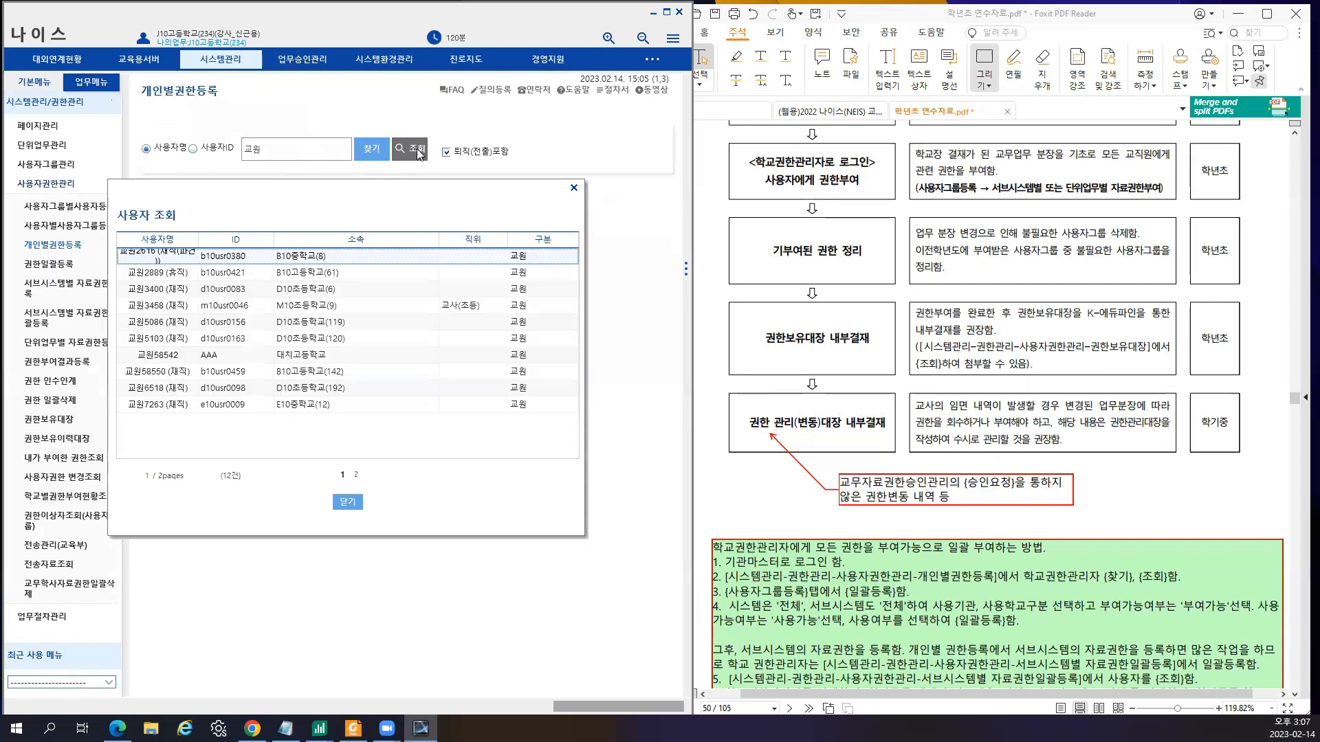
click(356, 475)
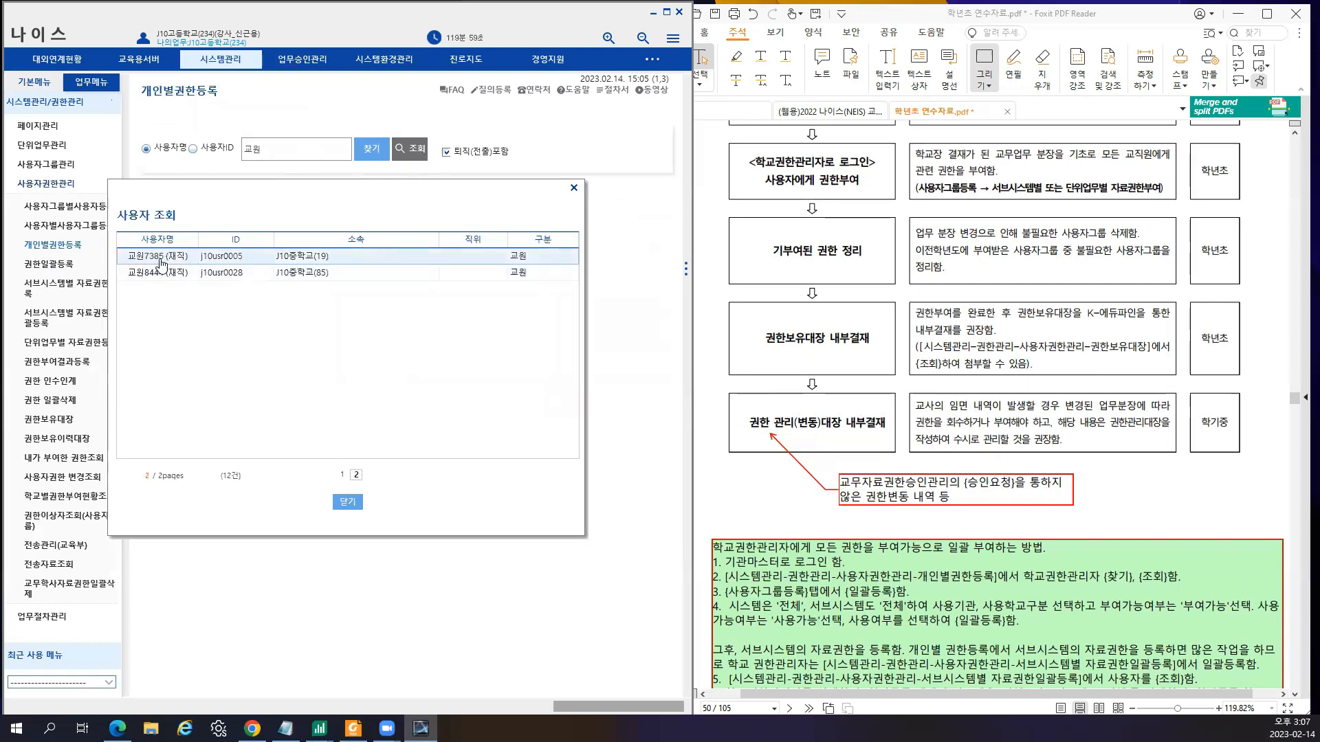
double_click(220, 273)
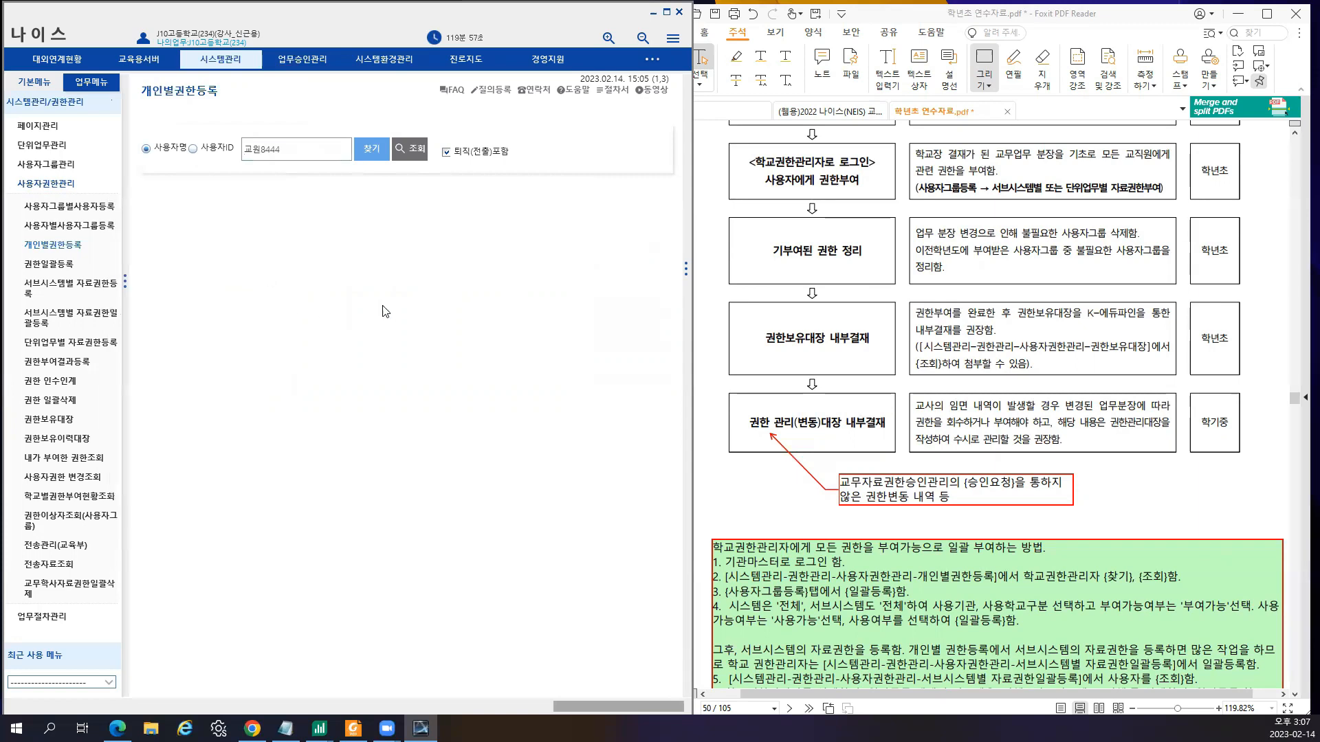
click(410, 149)
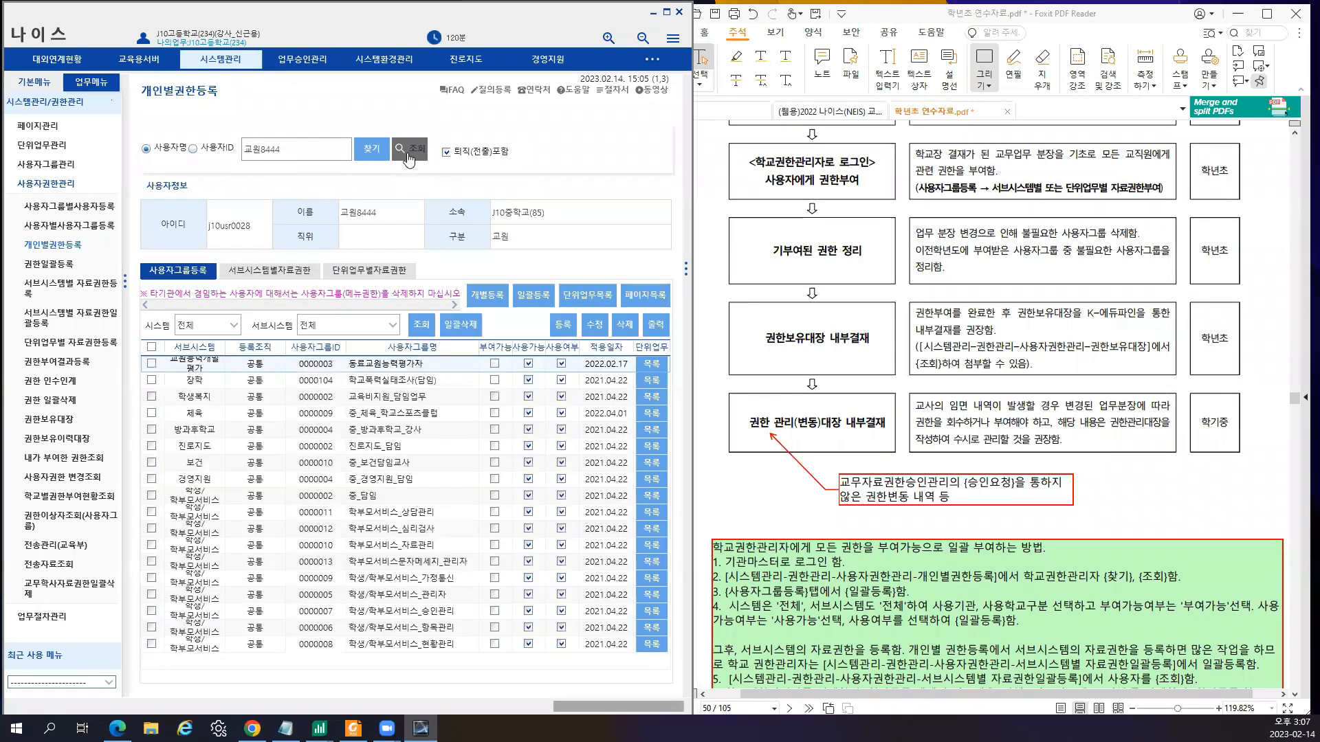
- Search users for "교원" again, load the 대치고등학교 teacher's permissions and select the "J10고등학교_학생부 담당" user group
click(306, 144)
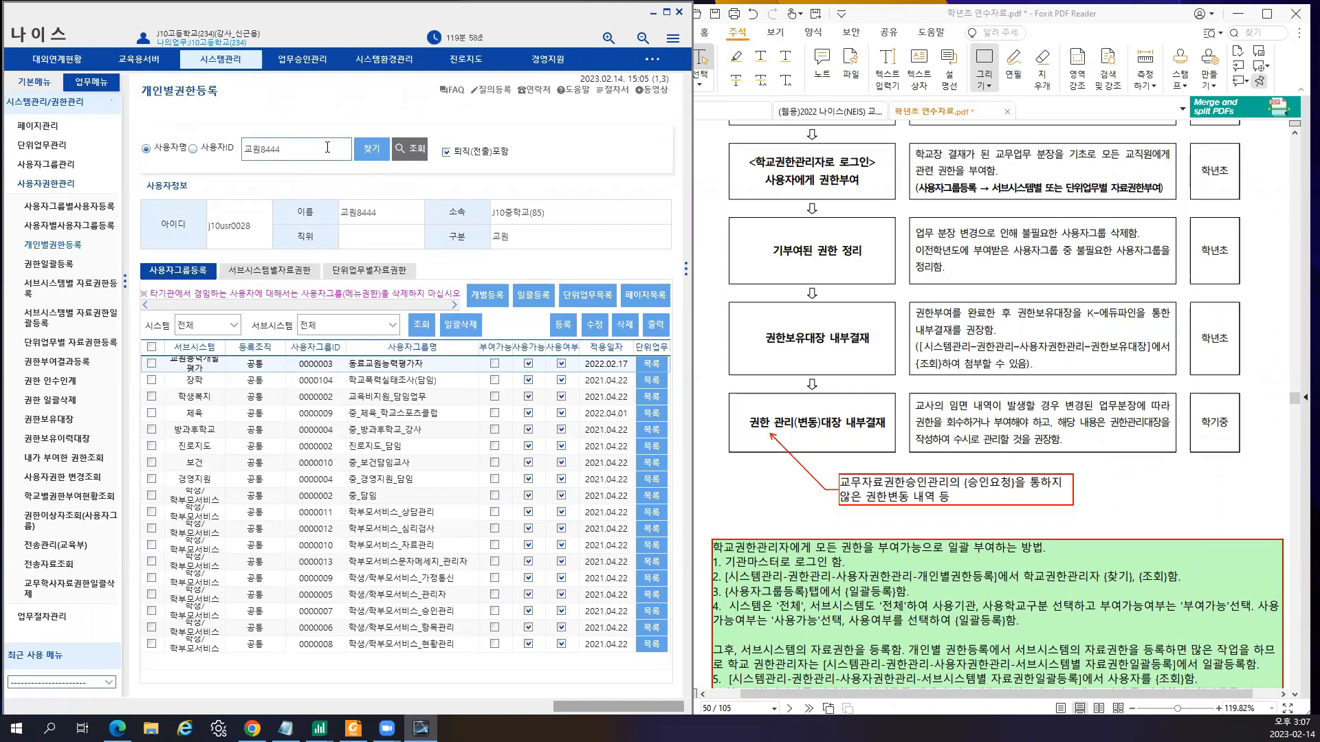
text(교원)
key(Return)
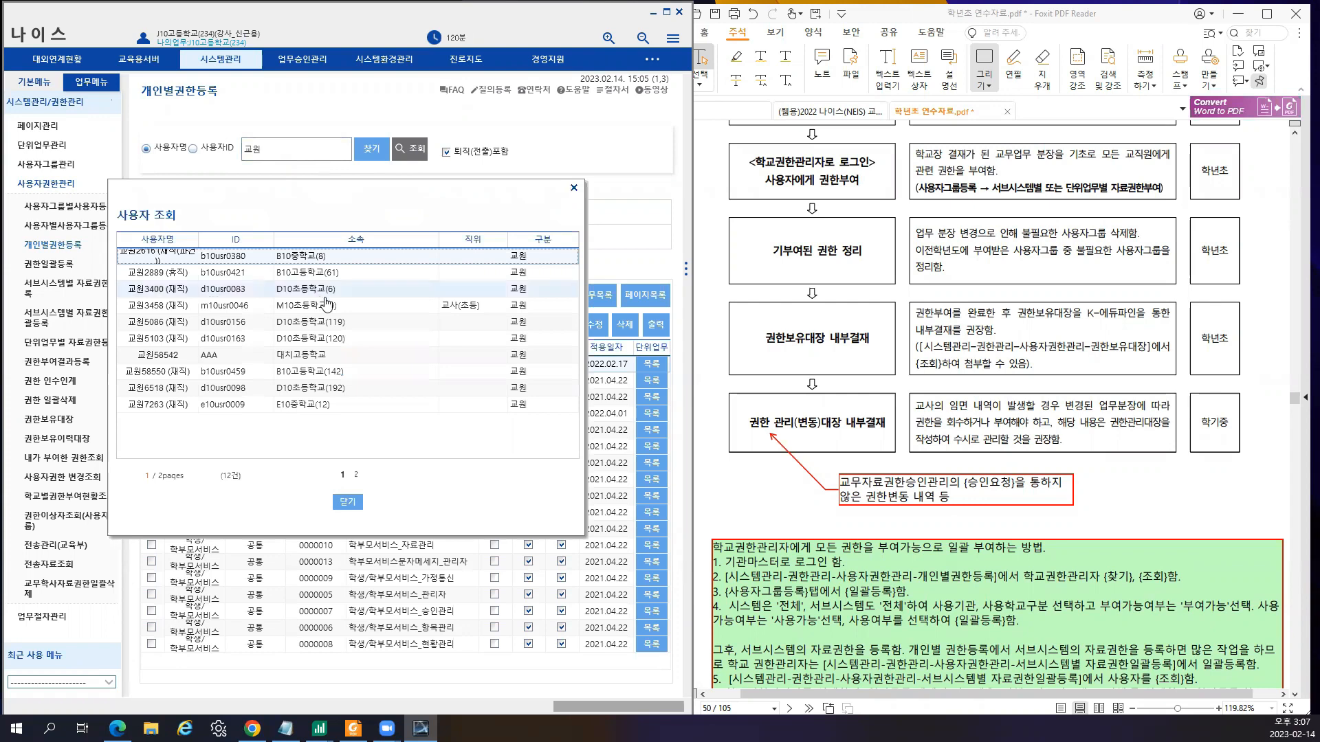
double_click(300, 363)
click(411, 149)
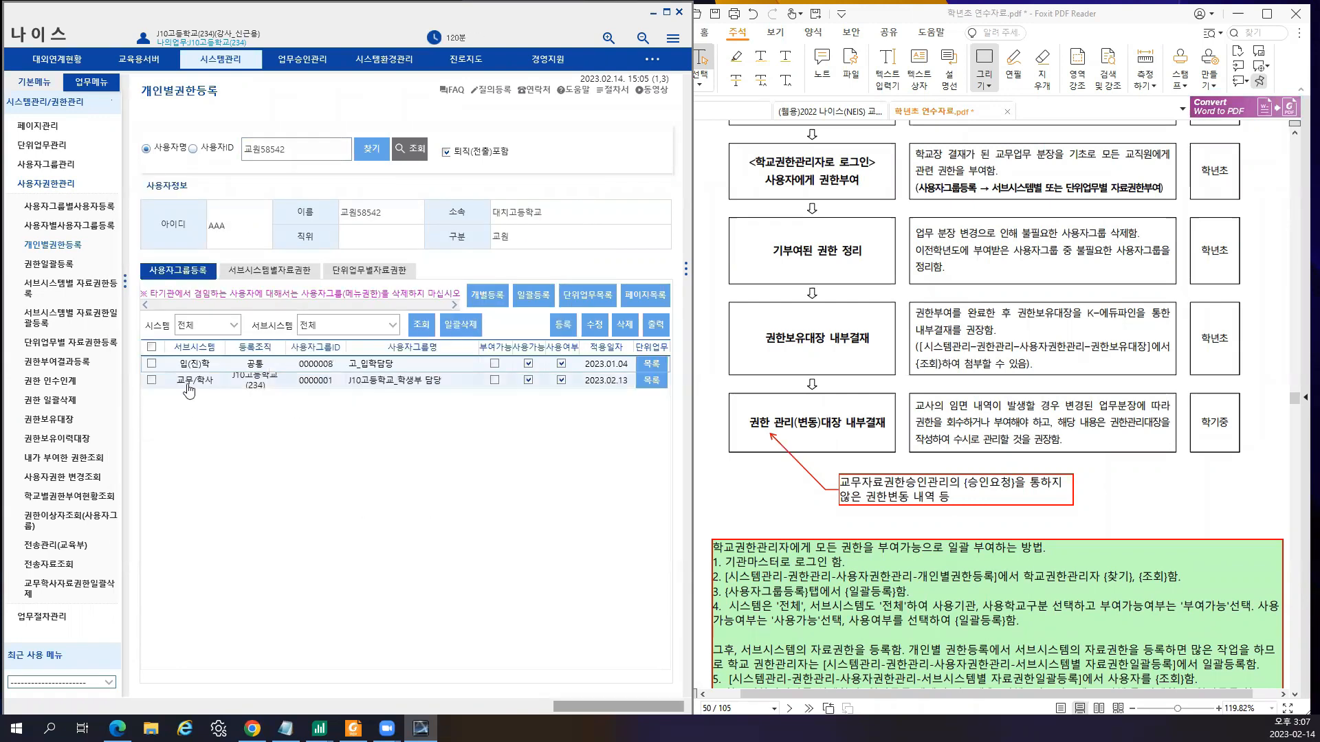
click(152, 380)
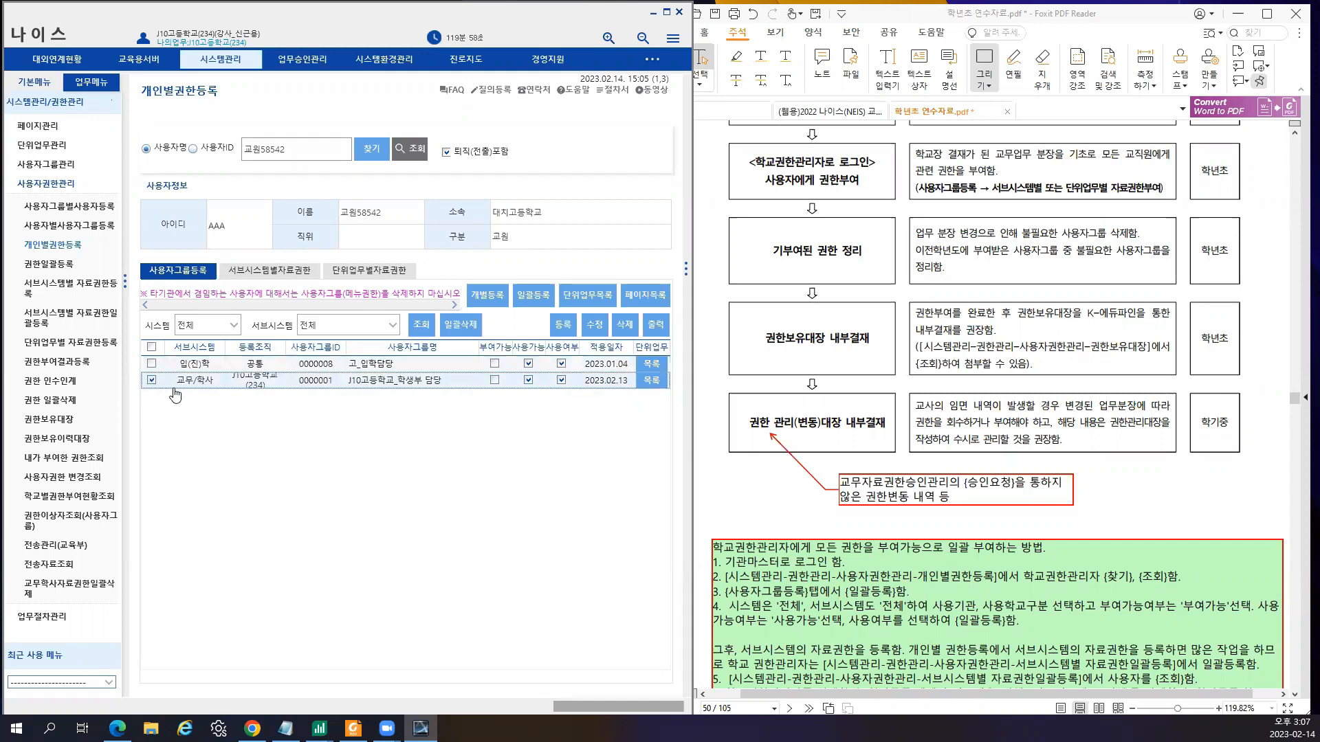
- Delete the selected "J10고등학교_학생부 담당" user group and select the remaining "고_입학담당" group
click(624, 324)
click(440, 421)
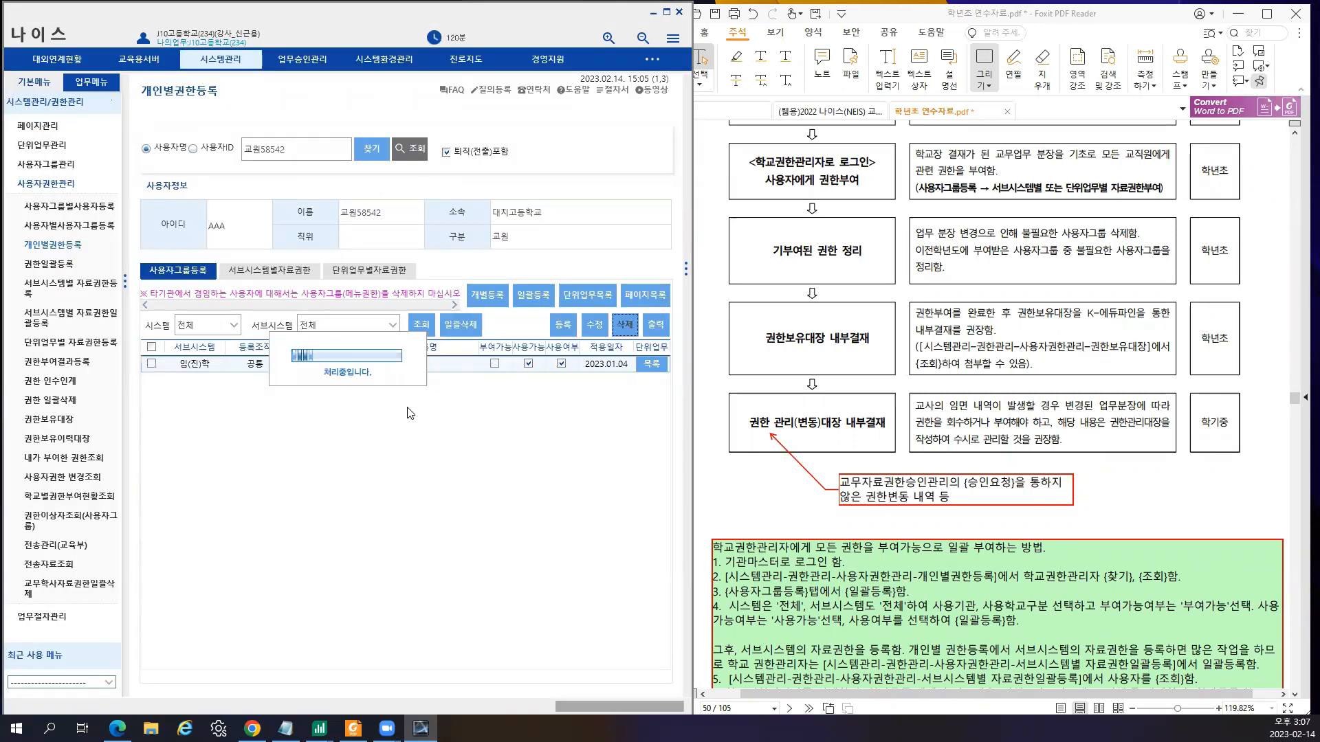
click(152, 363)
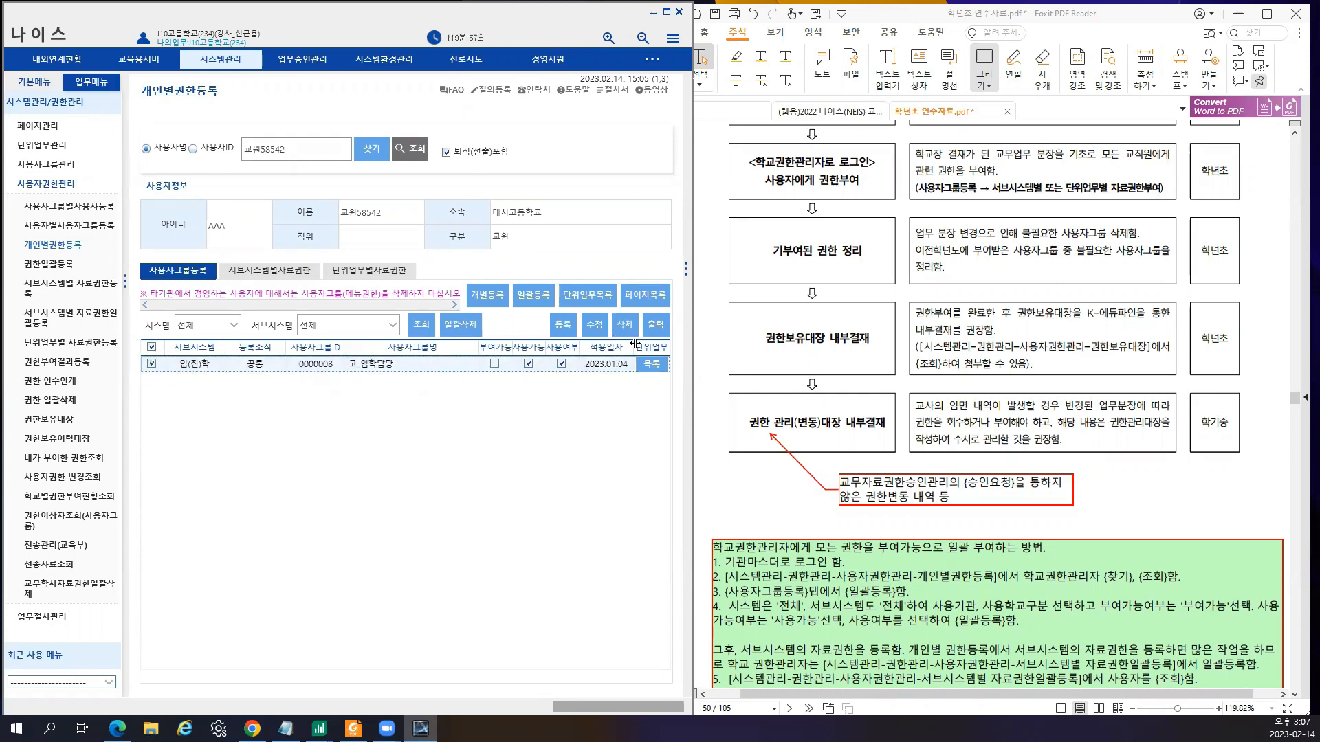
scroll(776, 503, down, 3)
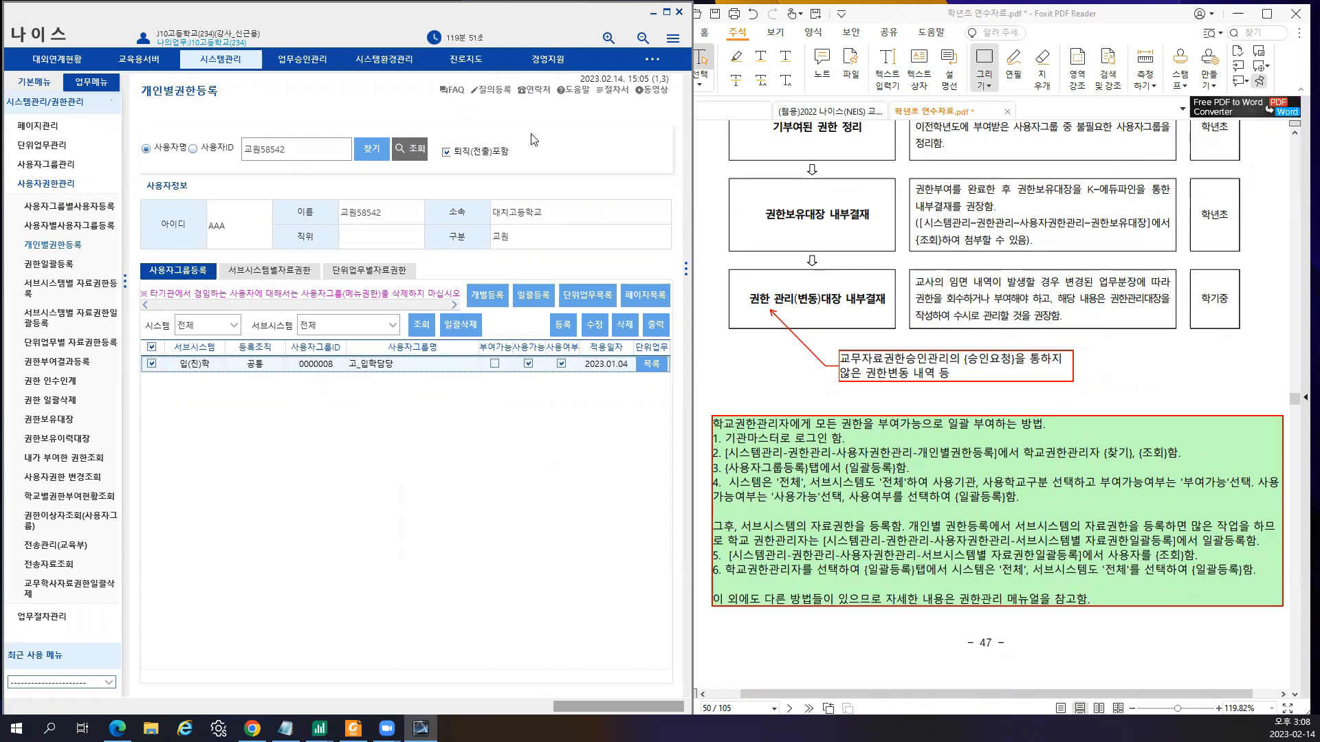
- Look up user groups for system 공통관리 and subsystem 시스템환경관리 in the individual registration dialog, and close it without registering any
click(495, 300)
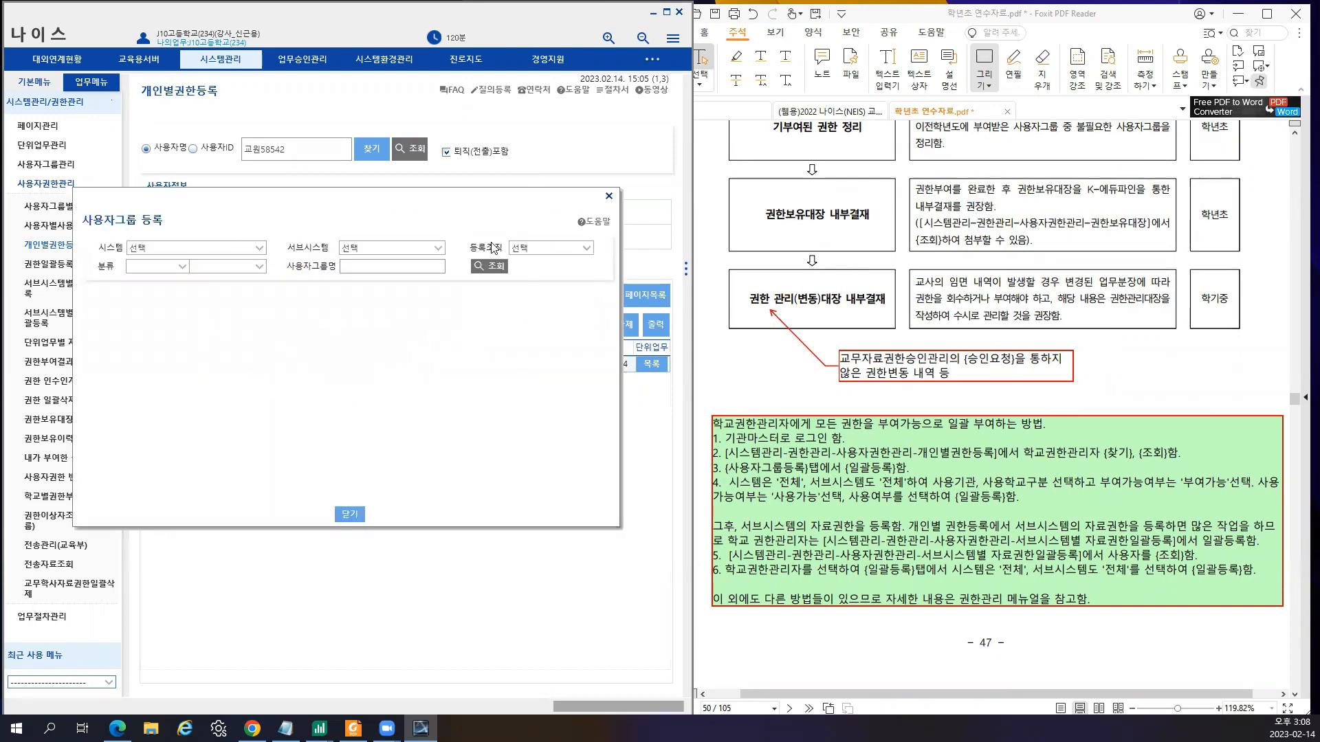
click(259, 251)
click(147, 276)
click(412, 248)
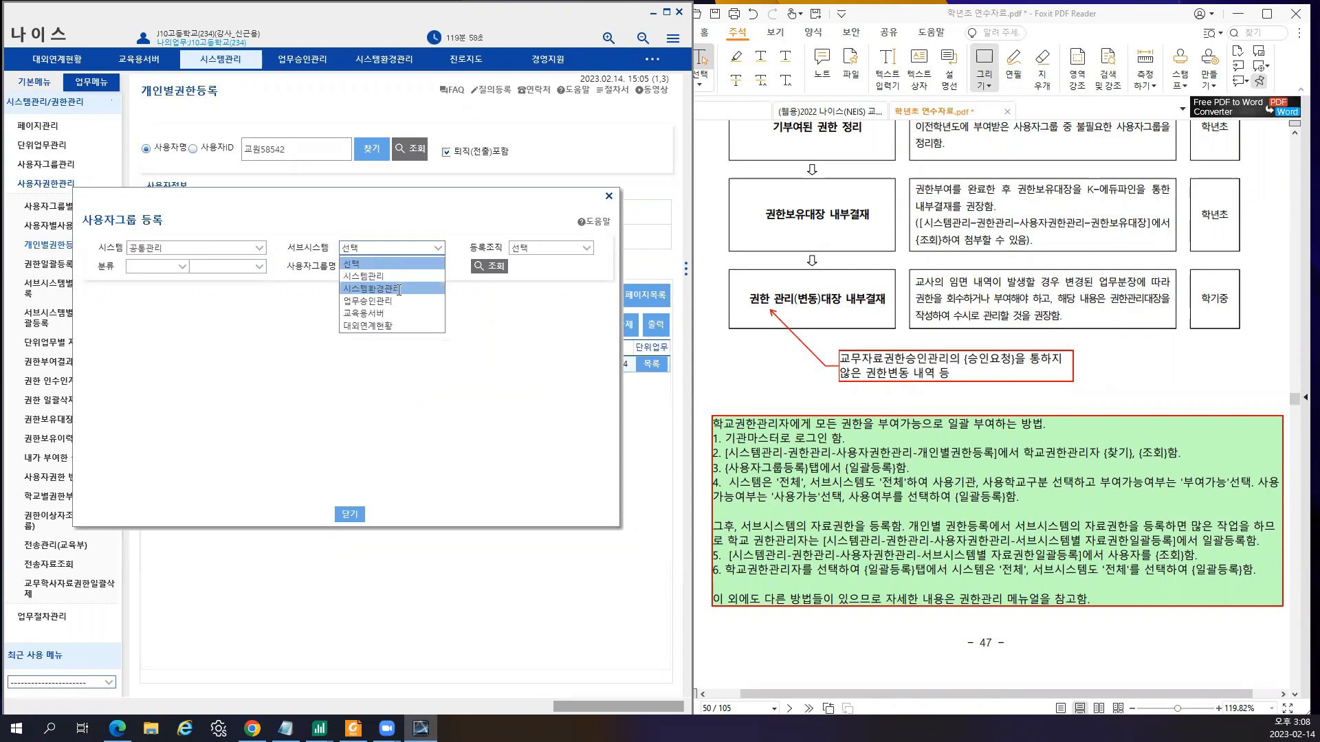
click(385, 288)
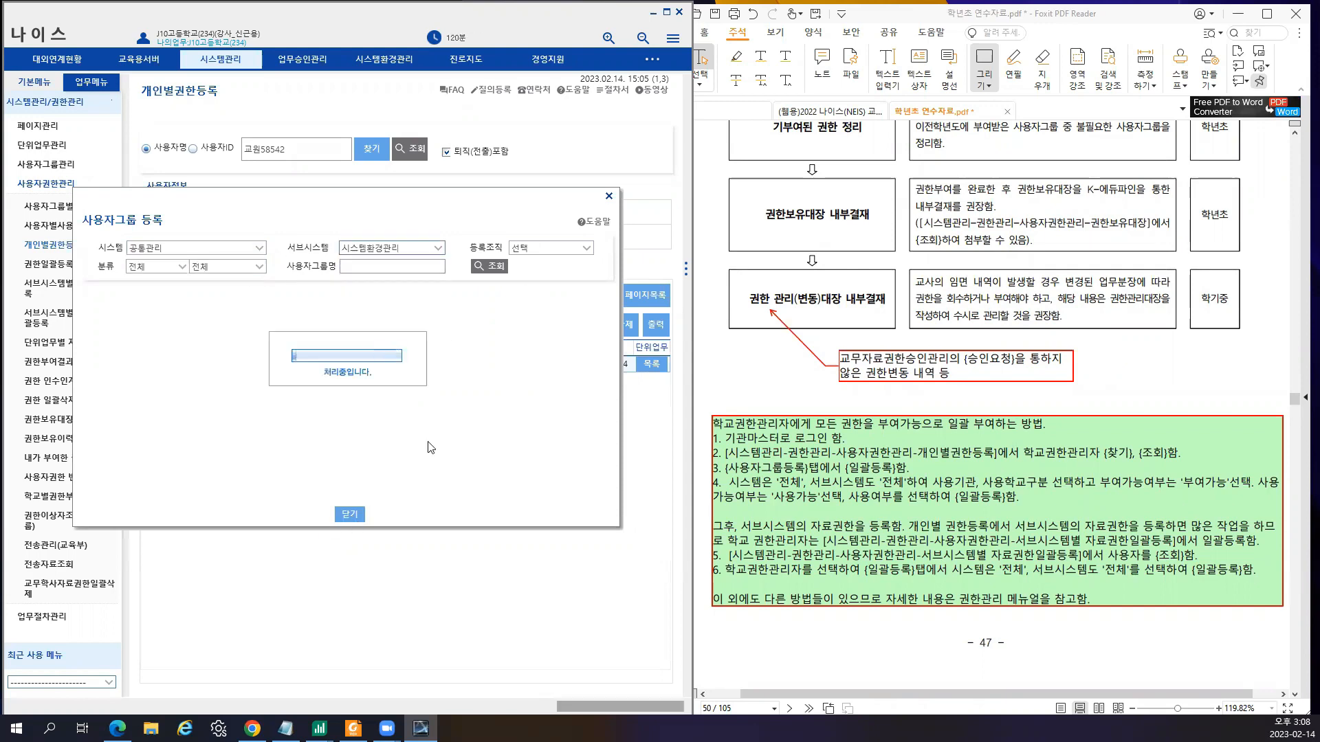
click(350, 513)
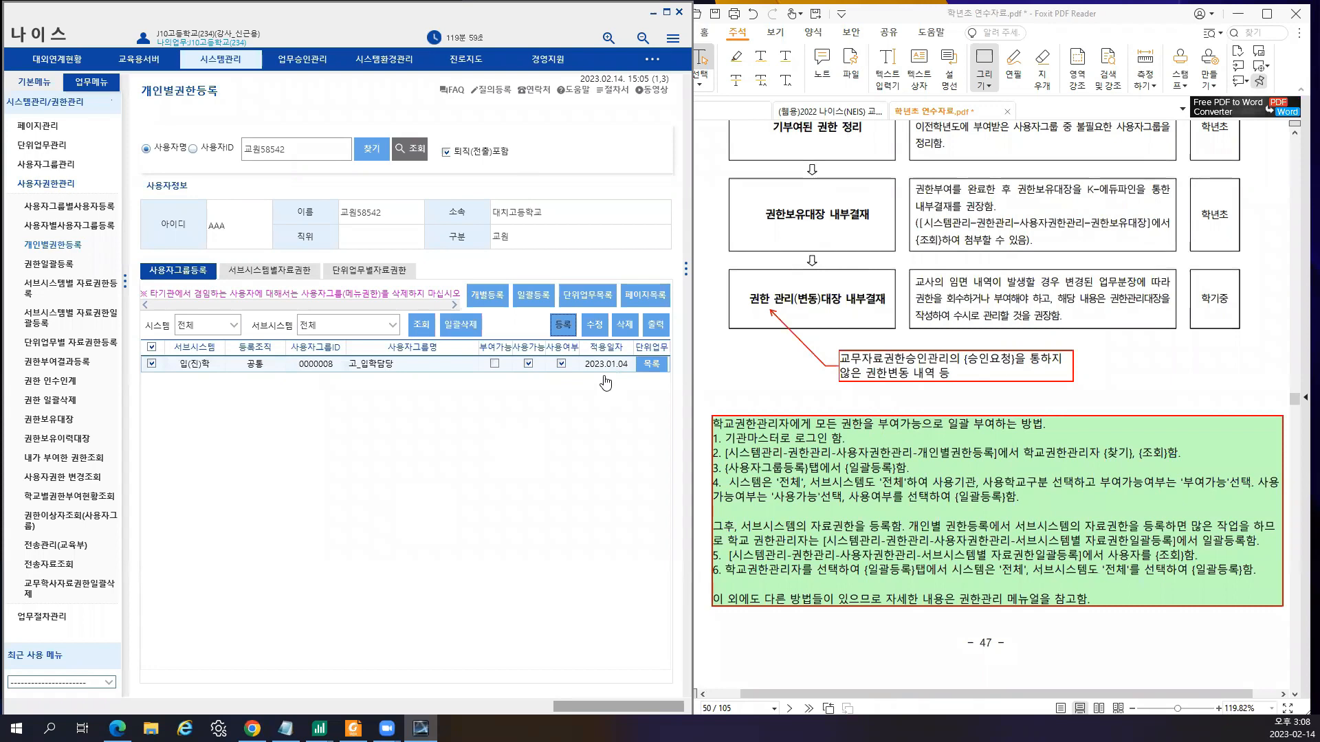
- Open the bulk user-group registration form (일괄등록), set system and subsystem to 전체, and choose 학교 as the institution
click(538, 300)
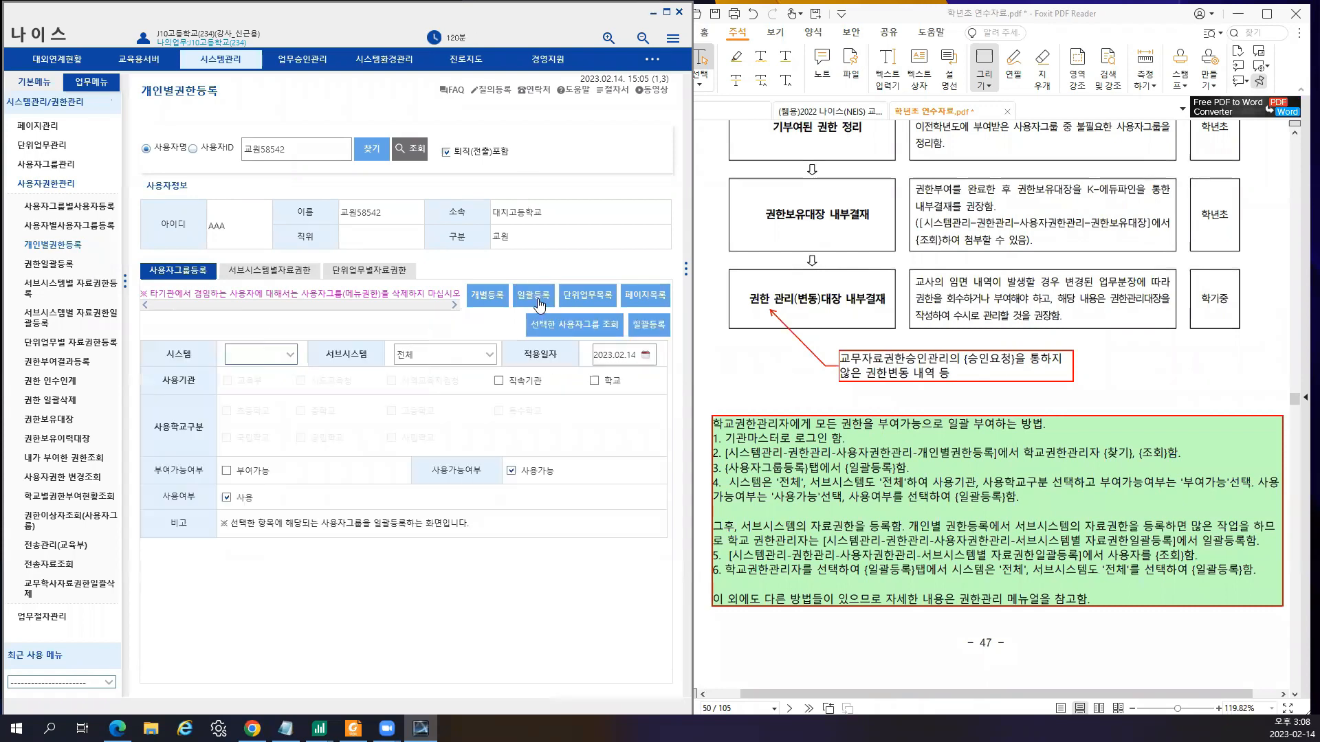
click(260, 352)
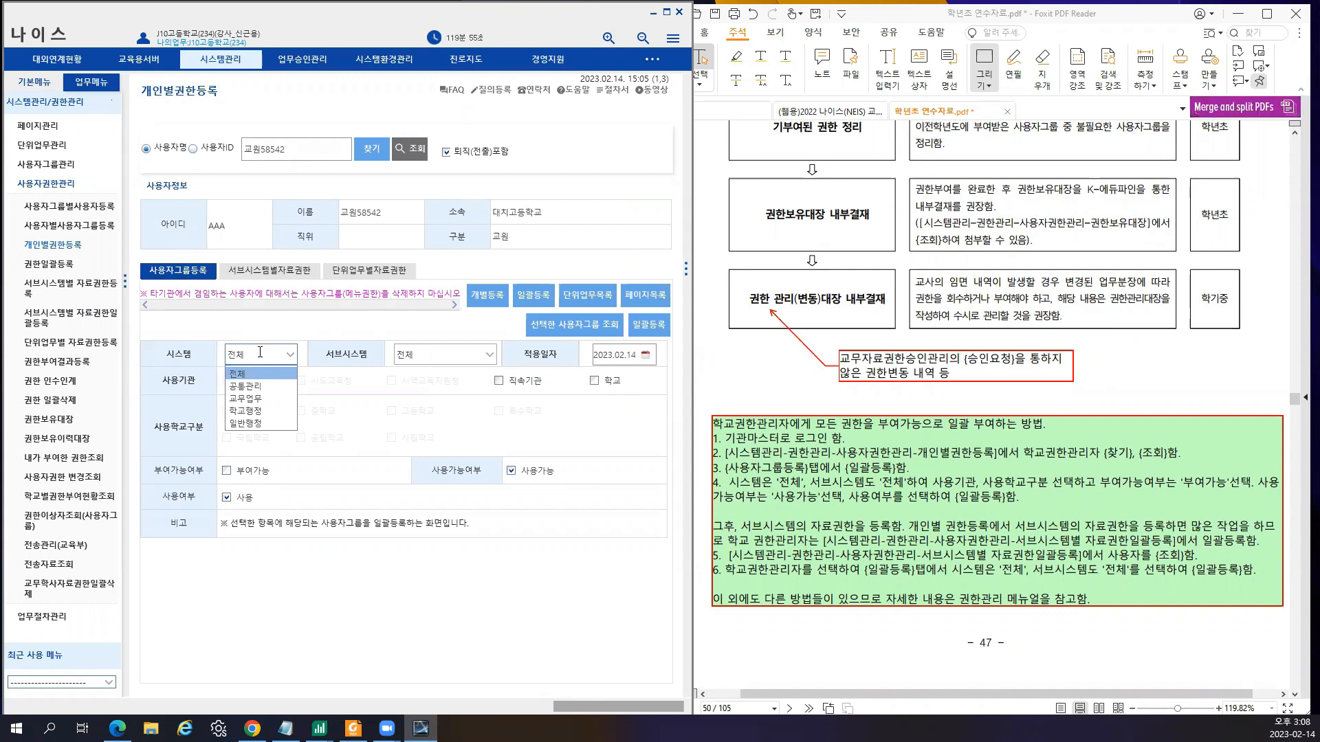
click(260, 352)
click(441, 352)
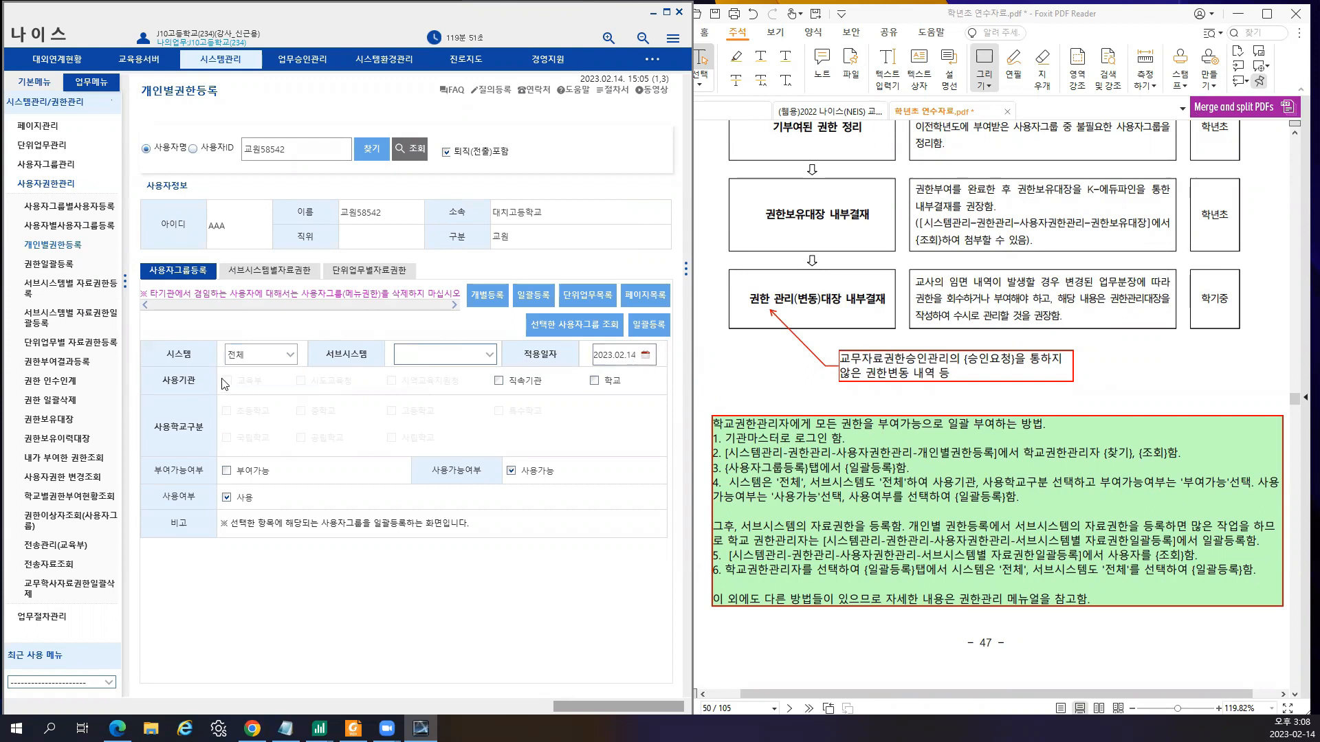
click(594, 380)
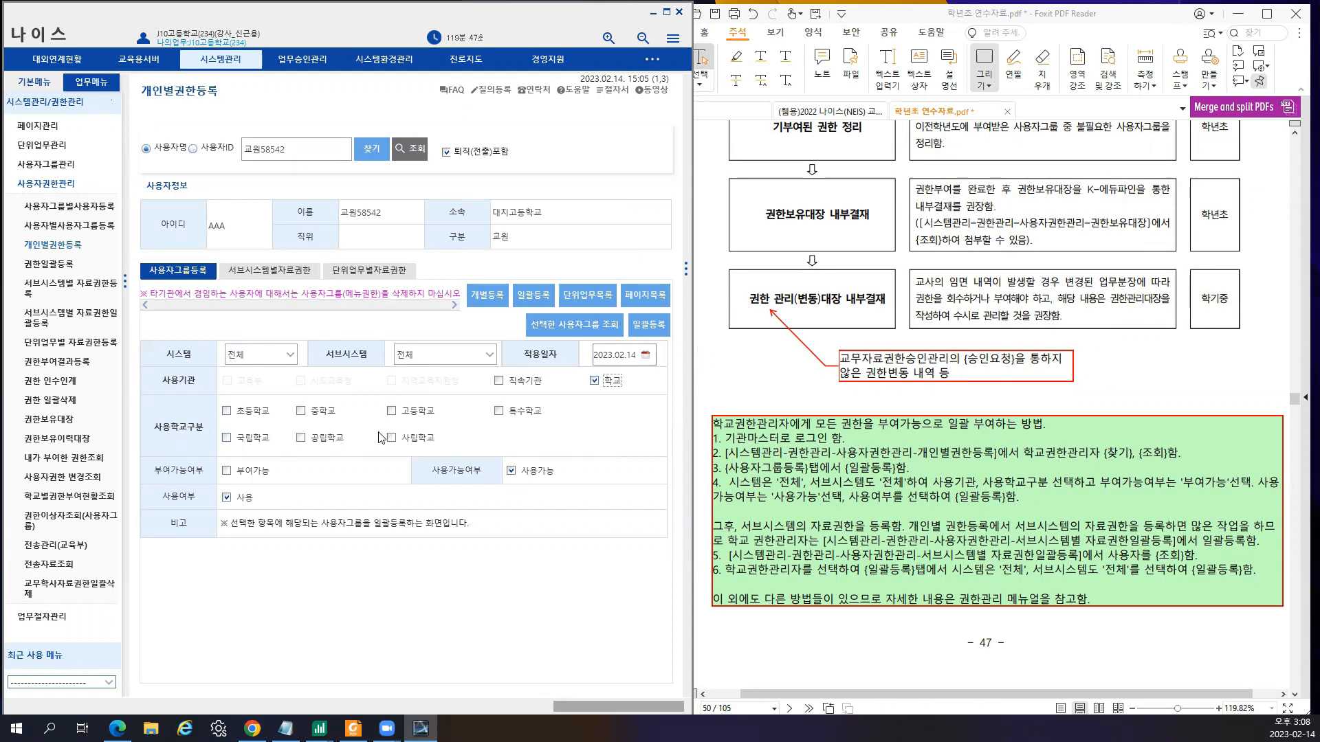
- Choose 고등학교 and 공립학교, enable 부여가능, 사용가능 and 사용, and bulk-register the matching user groups
click(392, 411)
click(301, 438)
click(226, 472)
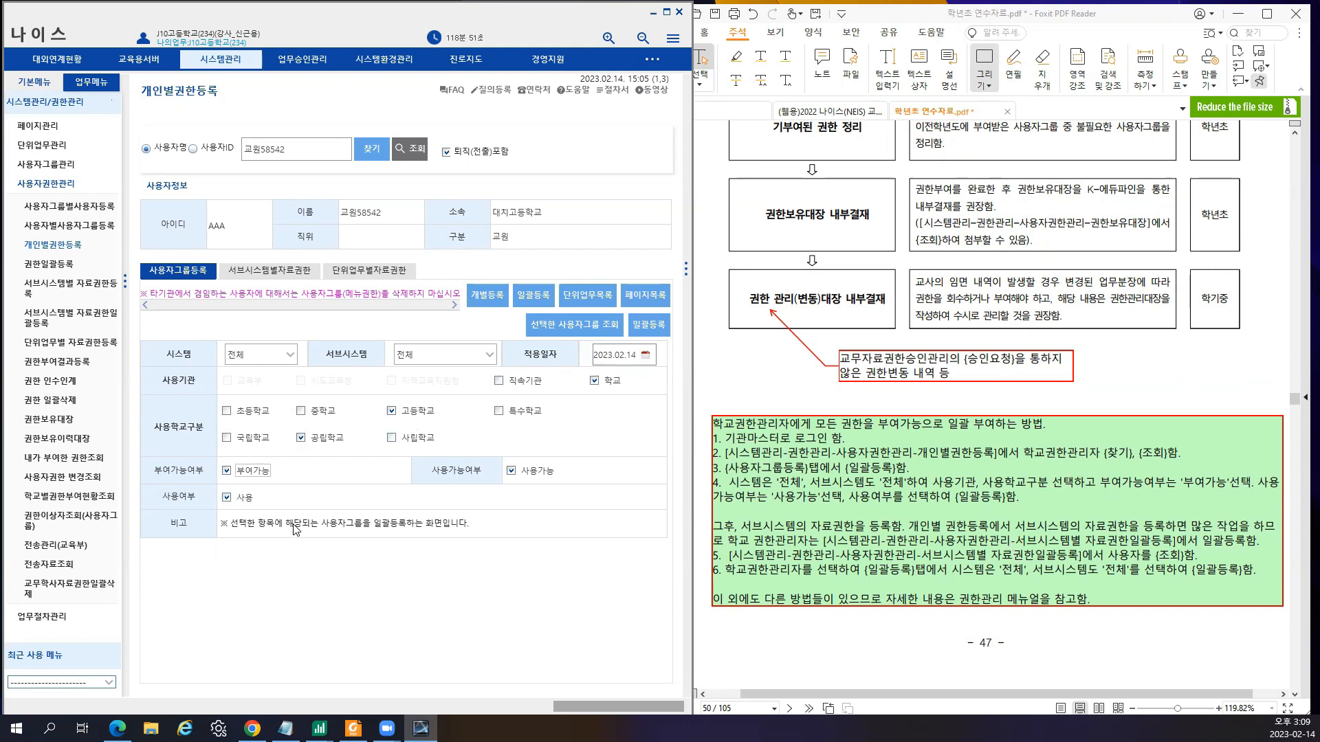
click(226, 497)
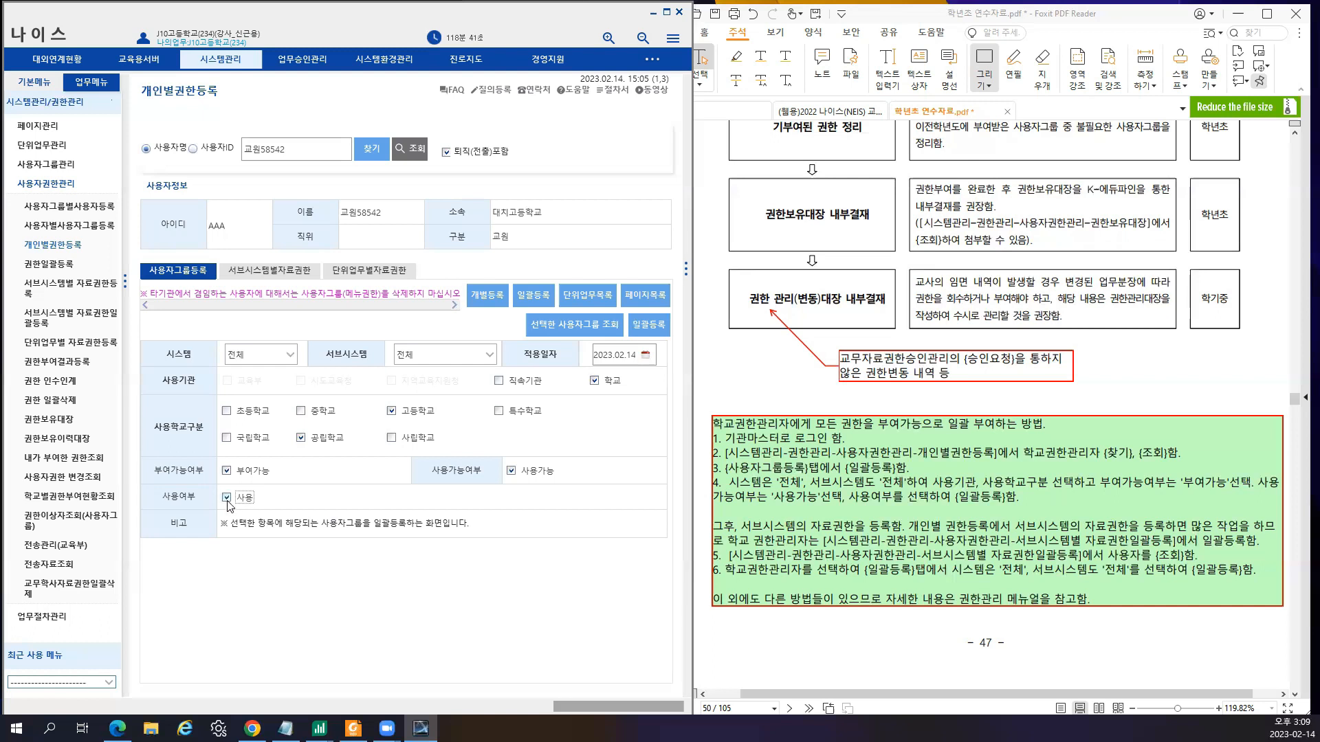
click(237, 472)
click(228, 471)
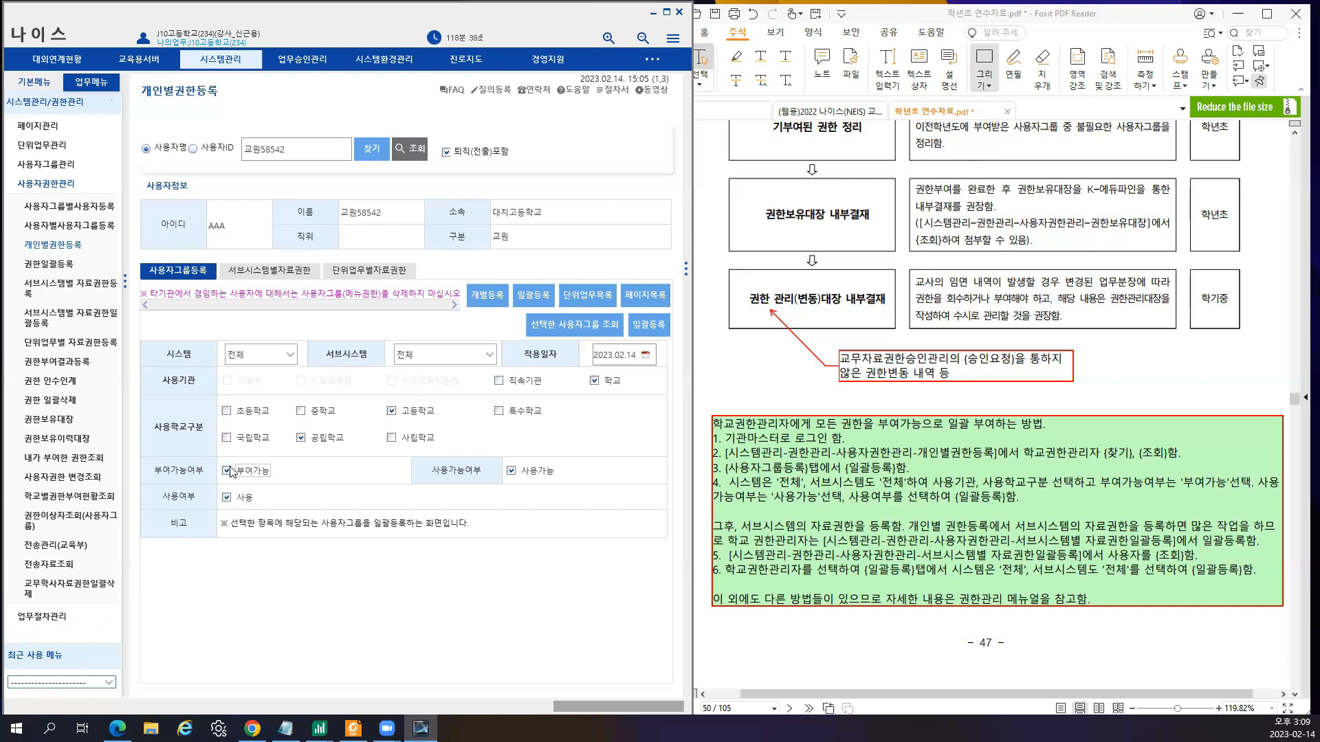
click(651, 326)
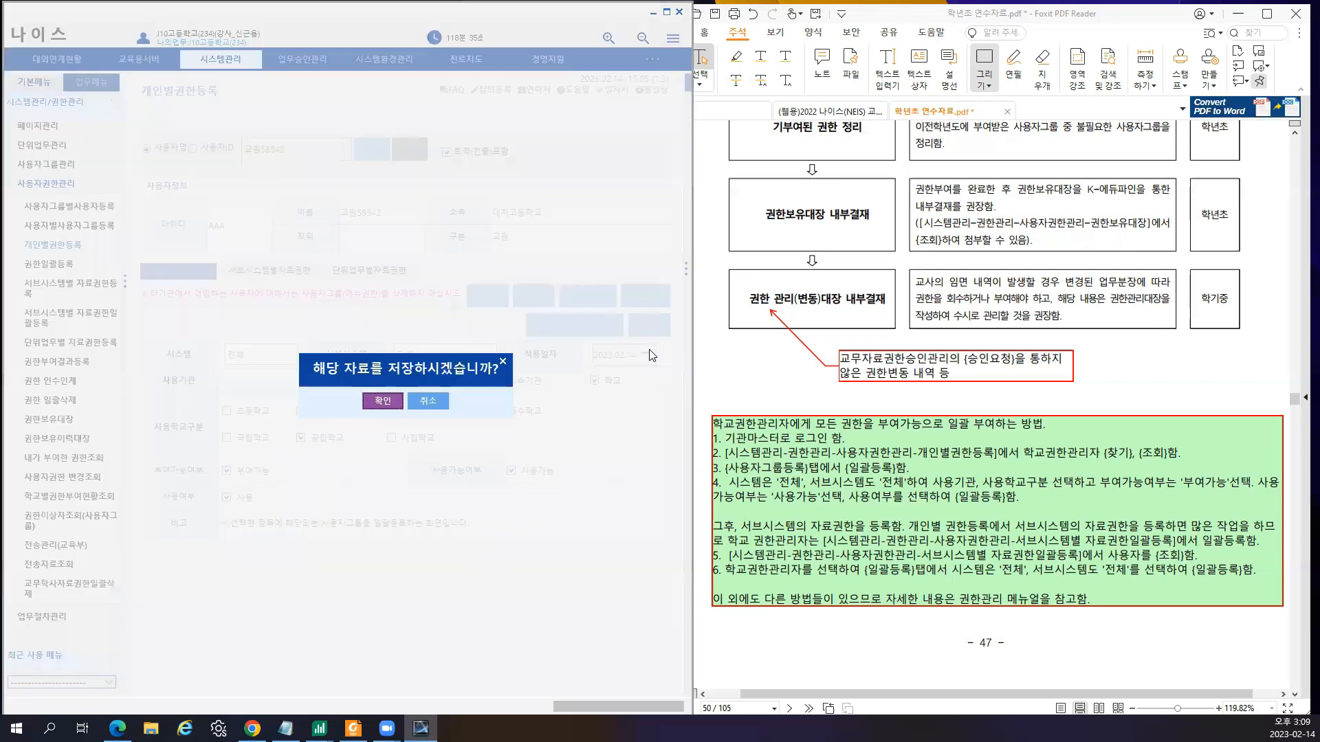
click(397, 401)
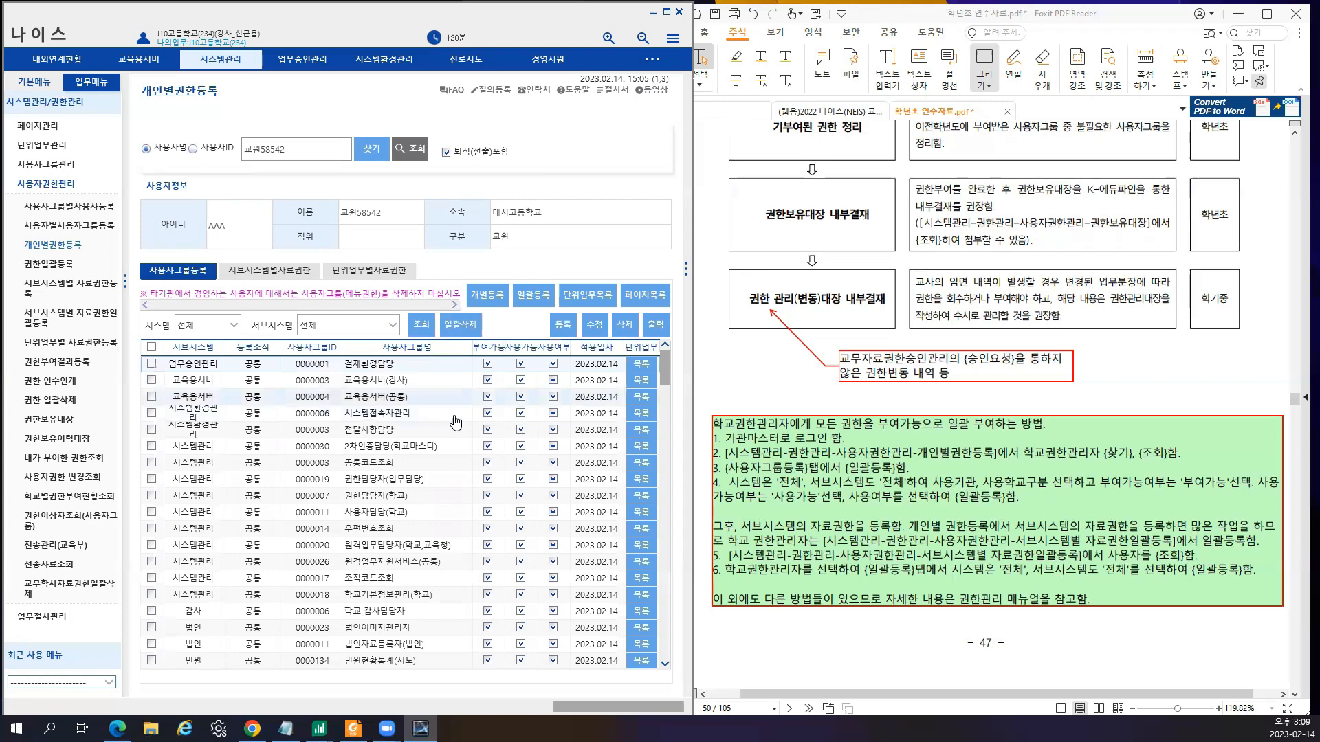
- Clear 사용가능 for the 평생교육 and 시설 user groups from 학교담당자 up to 석면관리학교담당자
drag(666, 370, 641, 359)
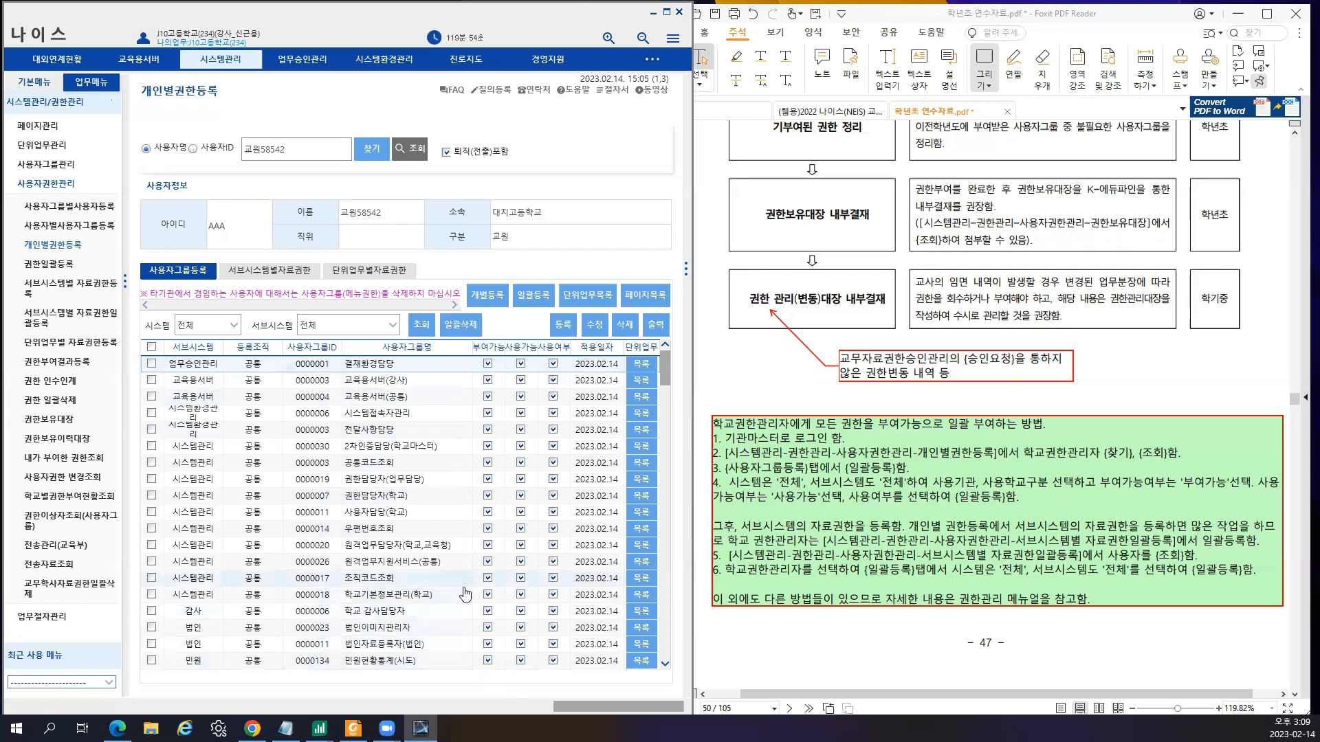
scroll(501, 583, down, 1)
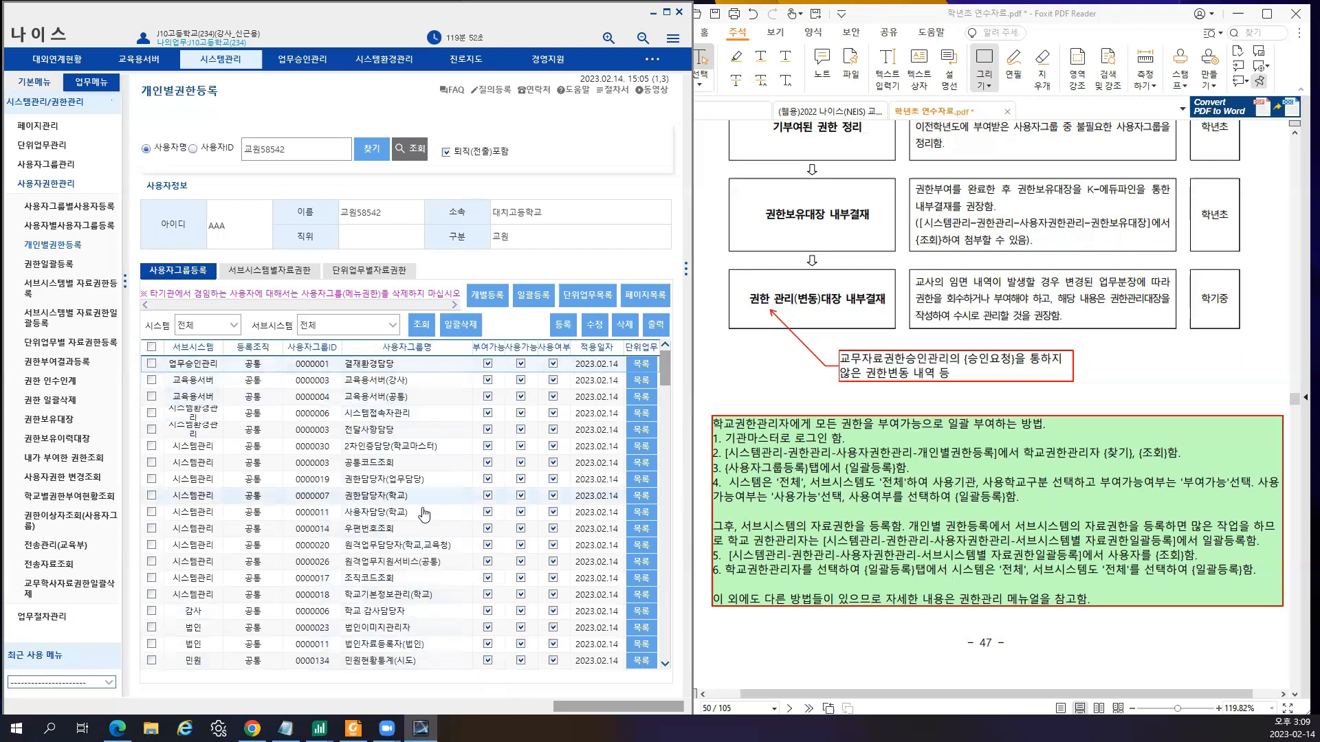
scroll(501, 584, down, 5)
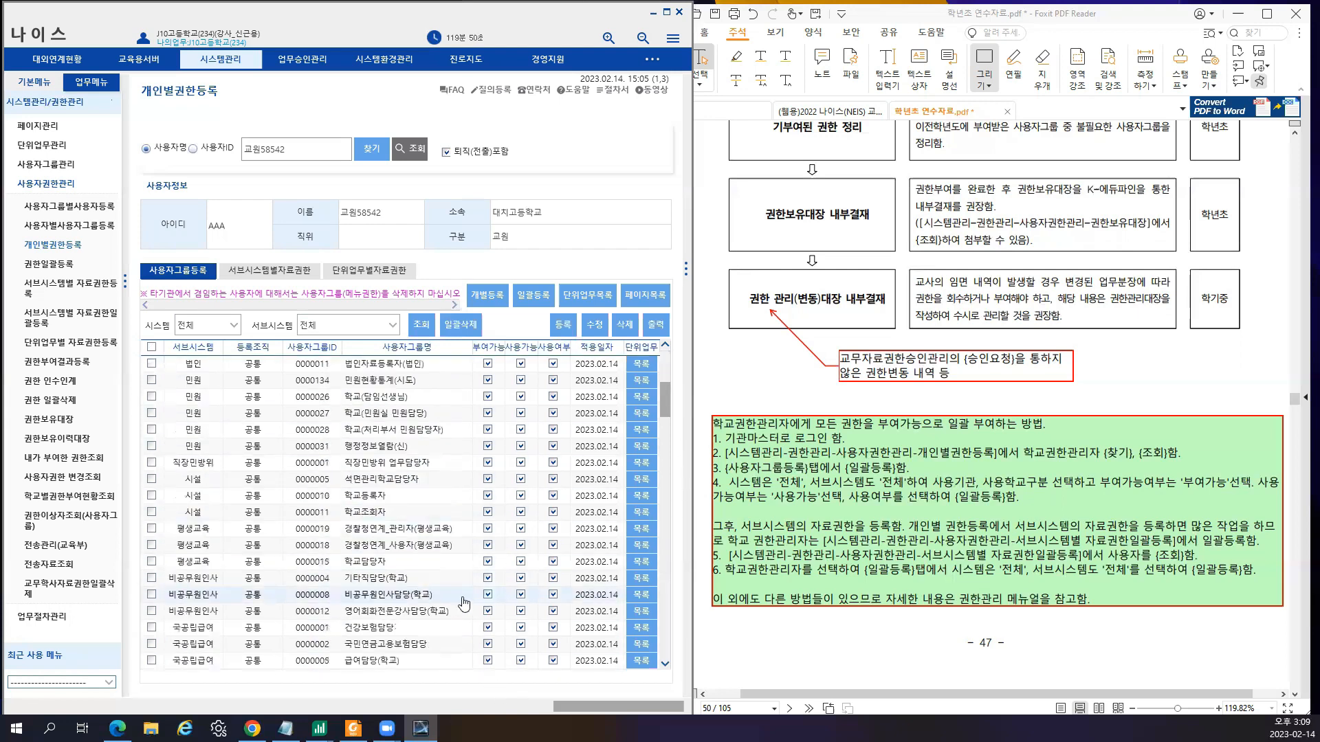
click(371, 545)
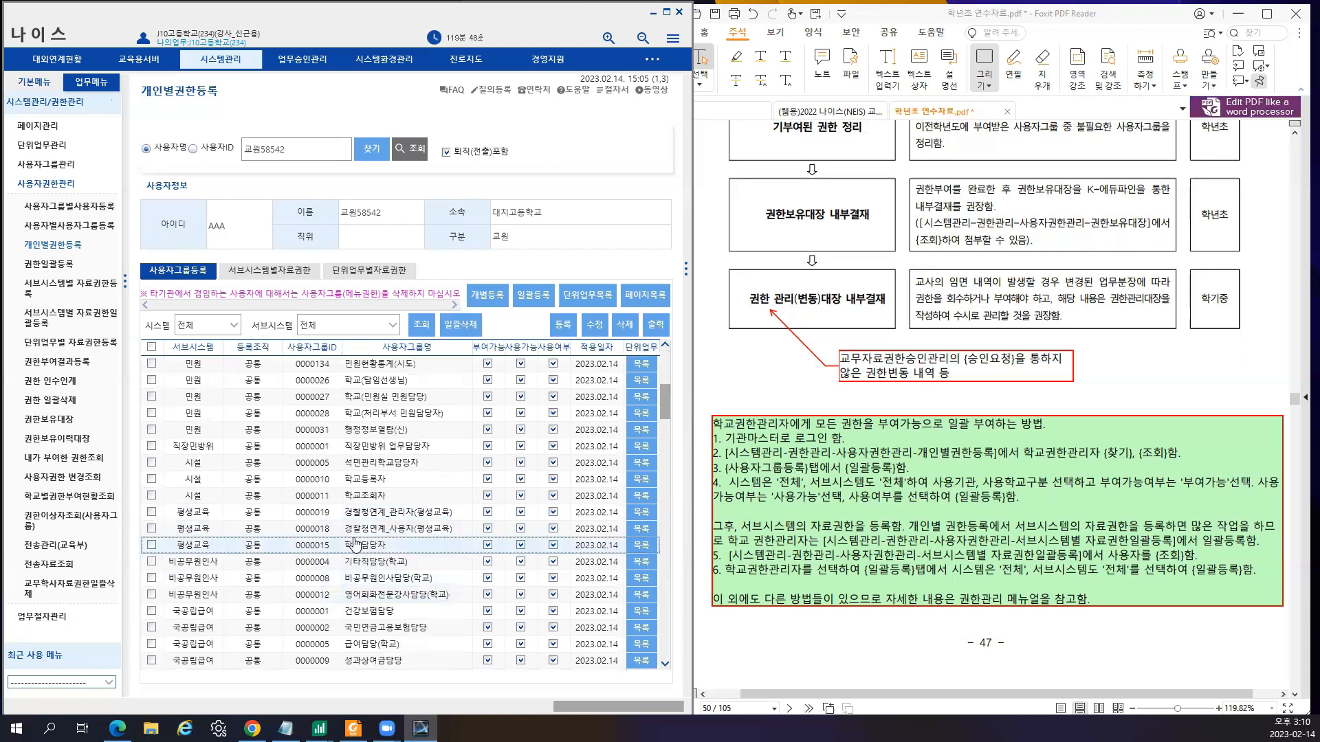
click(520, 546)
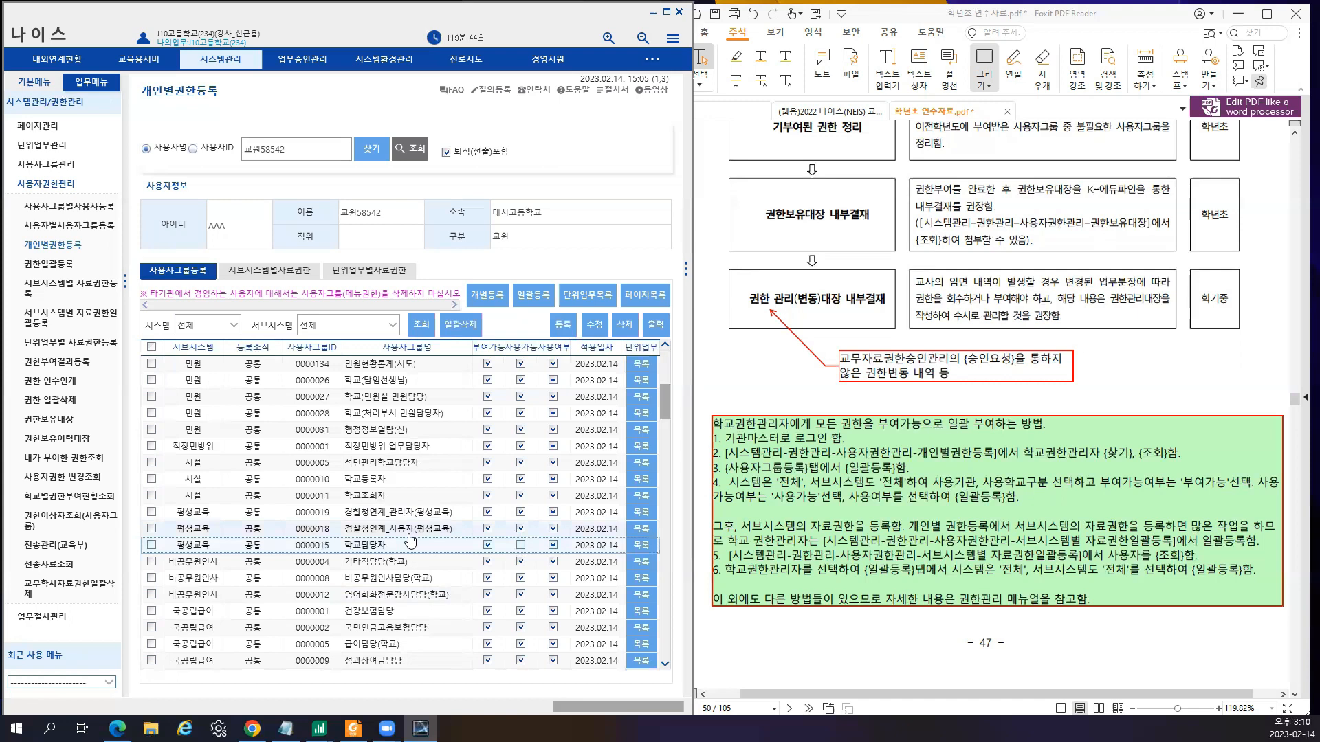
click(521, 529)
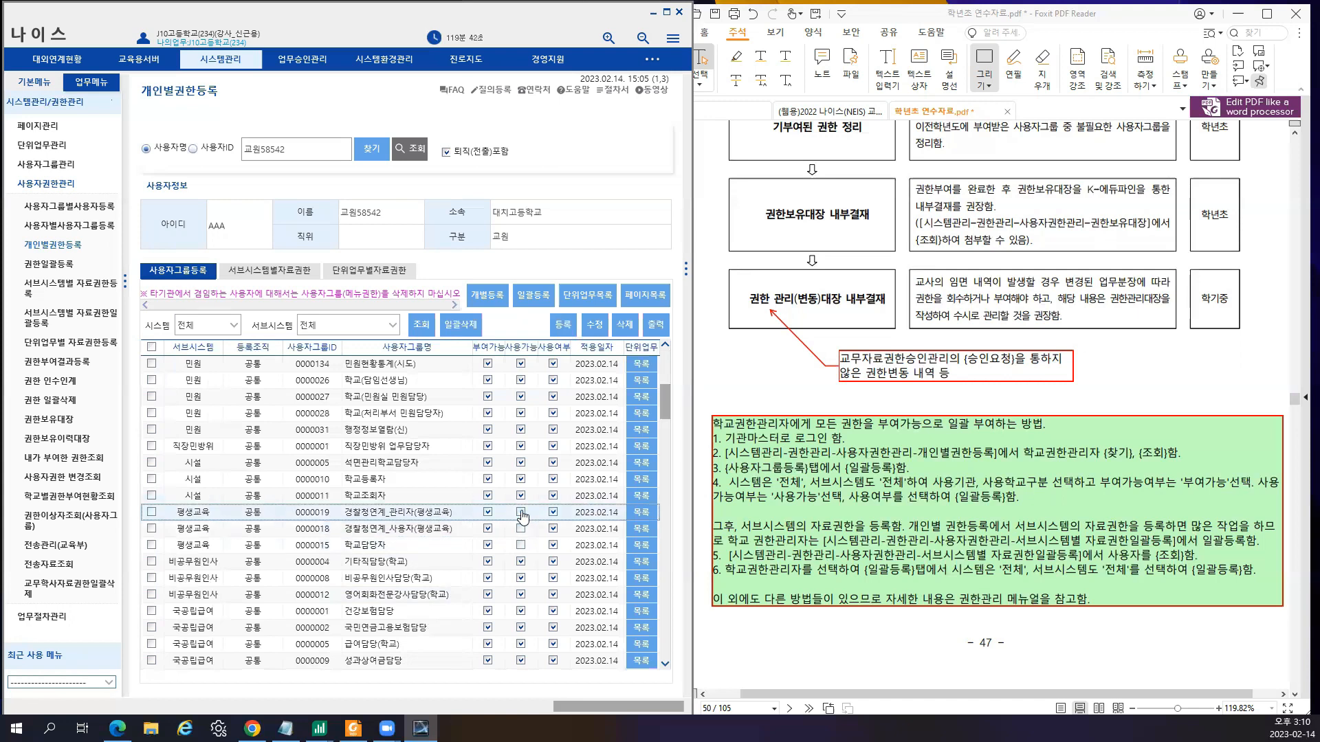
click(521, 495)
click(520, 479)
click(520, 463)
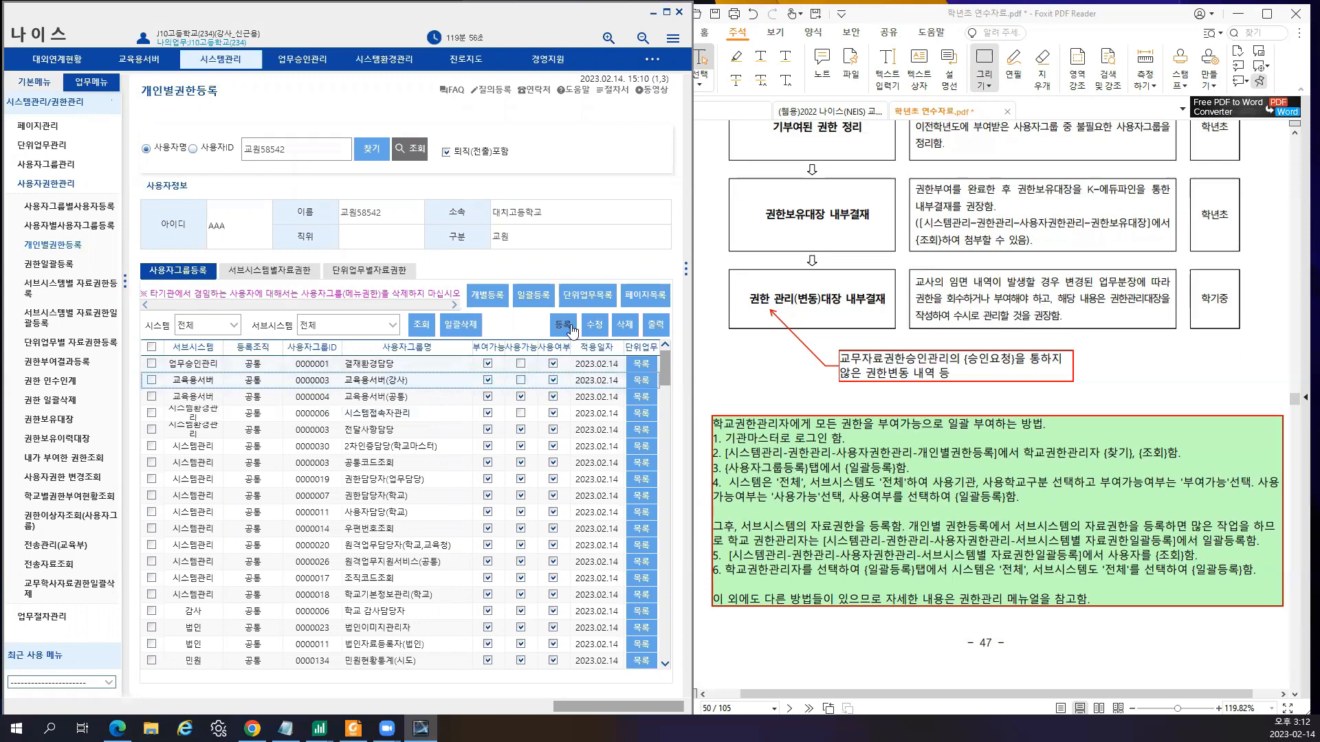
- Reopen the bulk registration form, try its 사용가능 option, and leave for the 사용자별사용자그룹등록 page
click(531, 297)
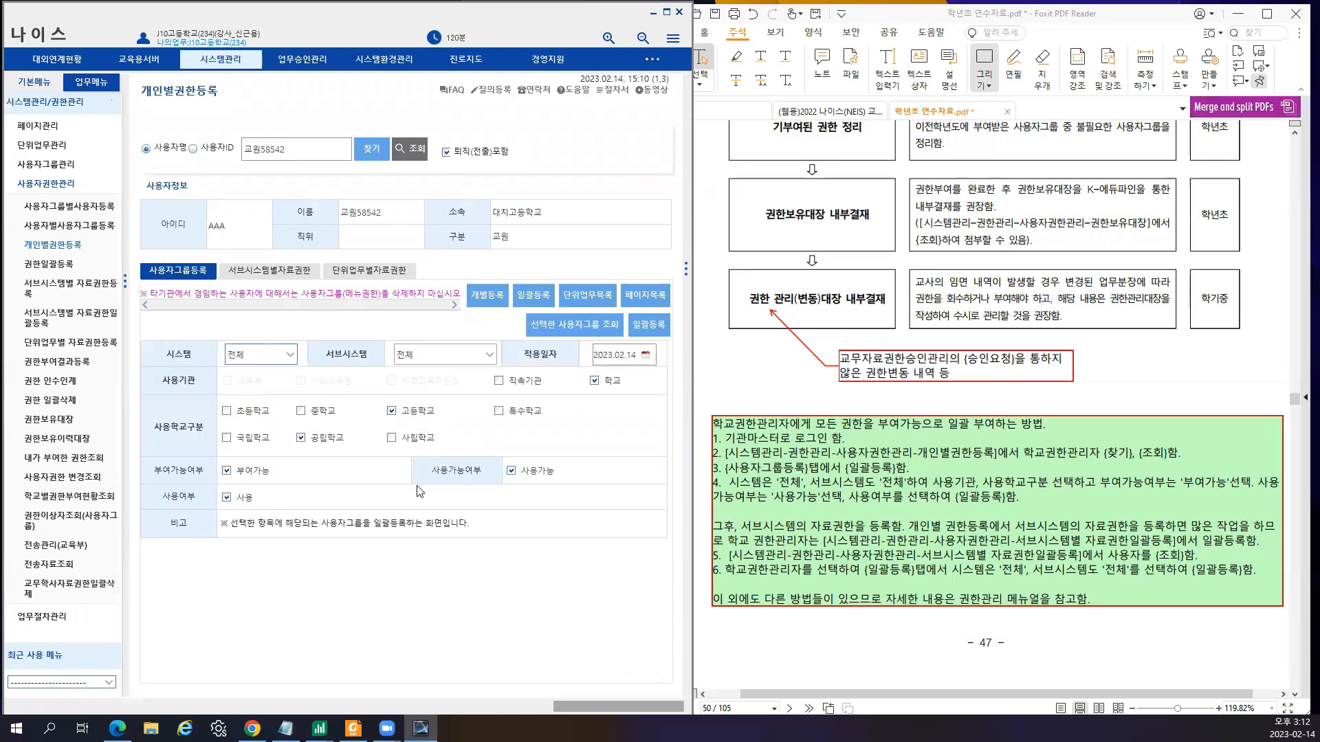
click(519, 474)
click(69, 225)
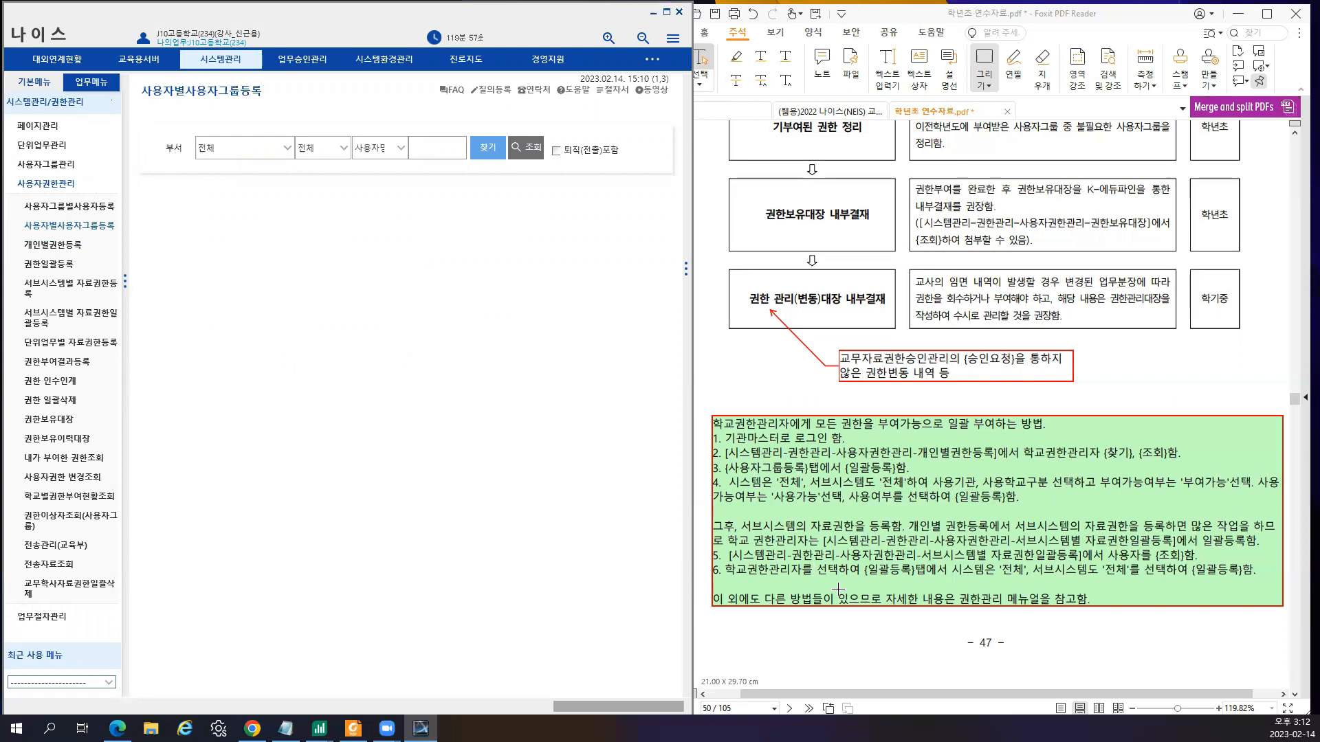
- Return to the 개인별권한등록 page, search users for "교원", and load the 대치고등학교 teacher's permissions
click(69, 245)
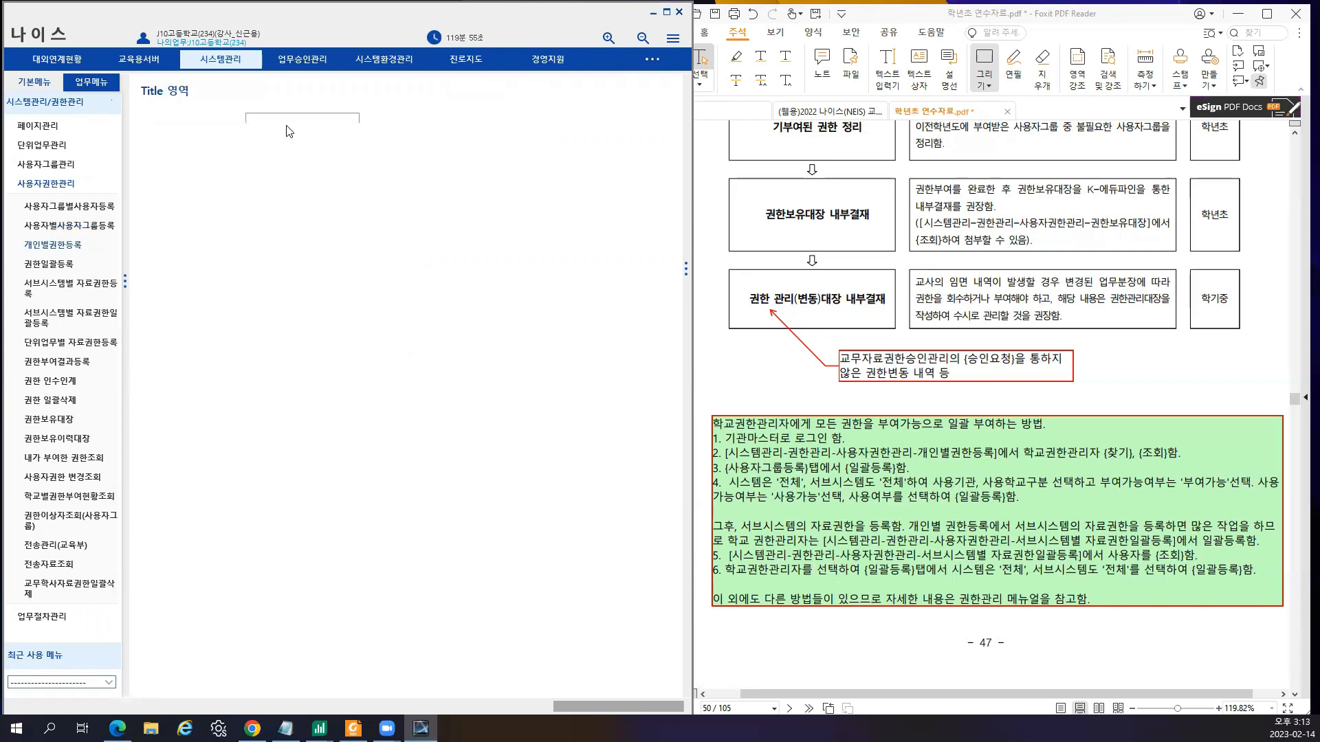
click(280, 152)
text(교무)
key(Return)
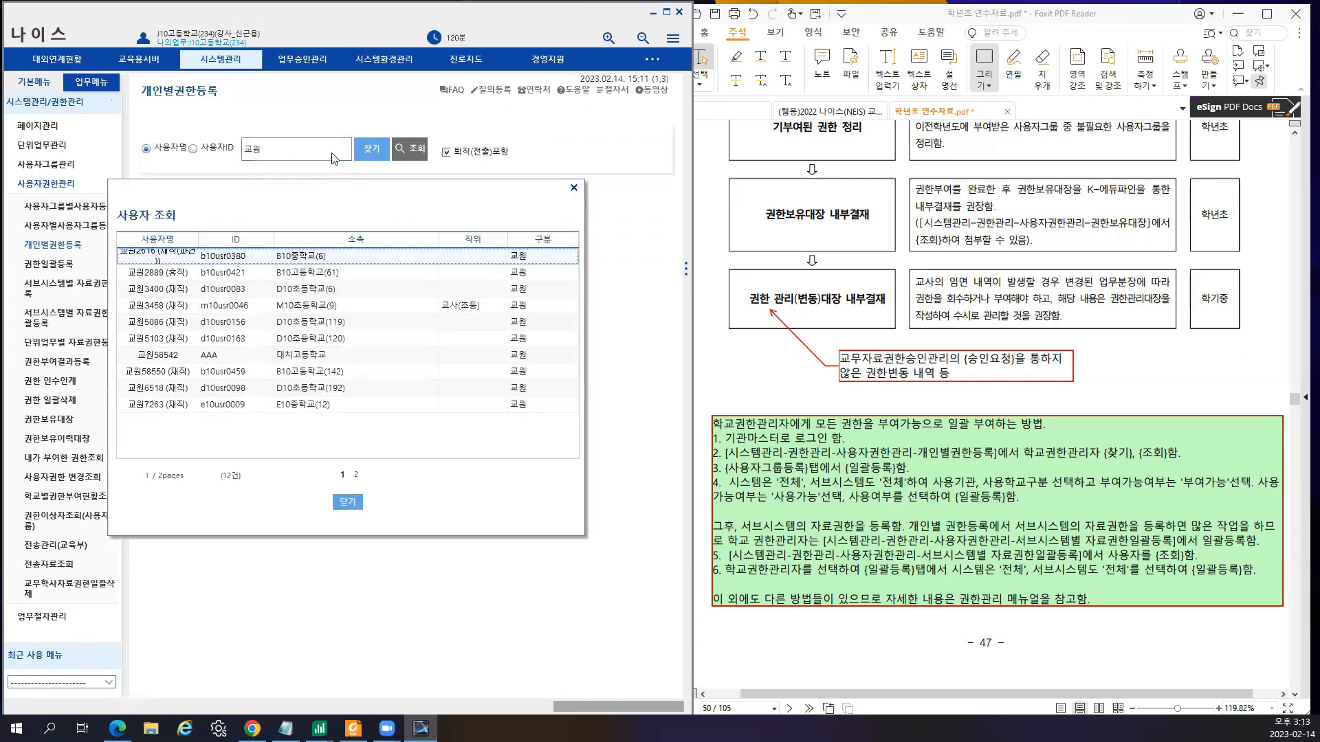
double_click(283, 355)
click(416, 148)
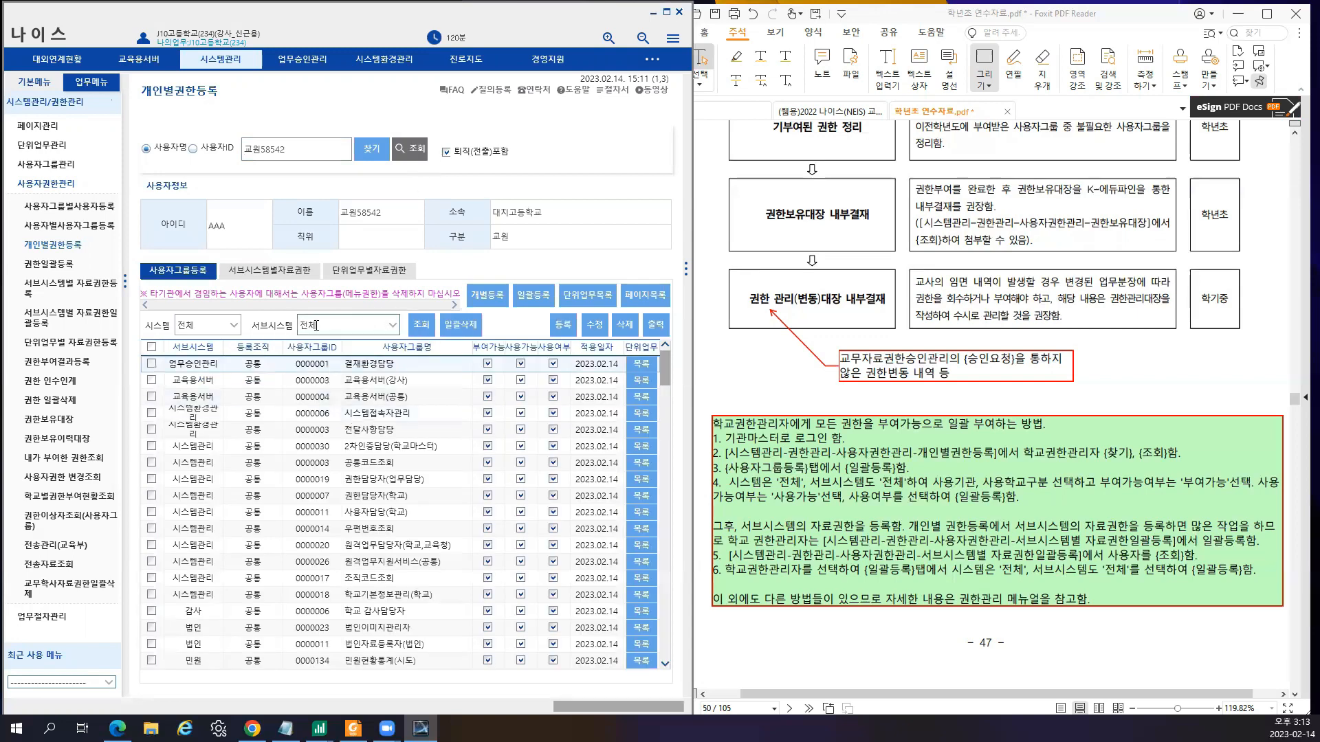
- Show the teacher's data permissions by subsystem (서브시스템별자료권한) and look over the available system options
click(265, 273)
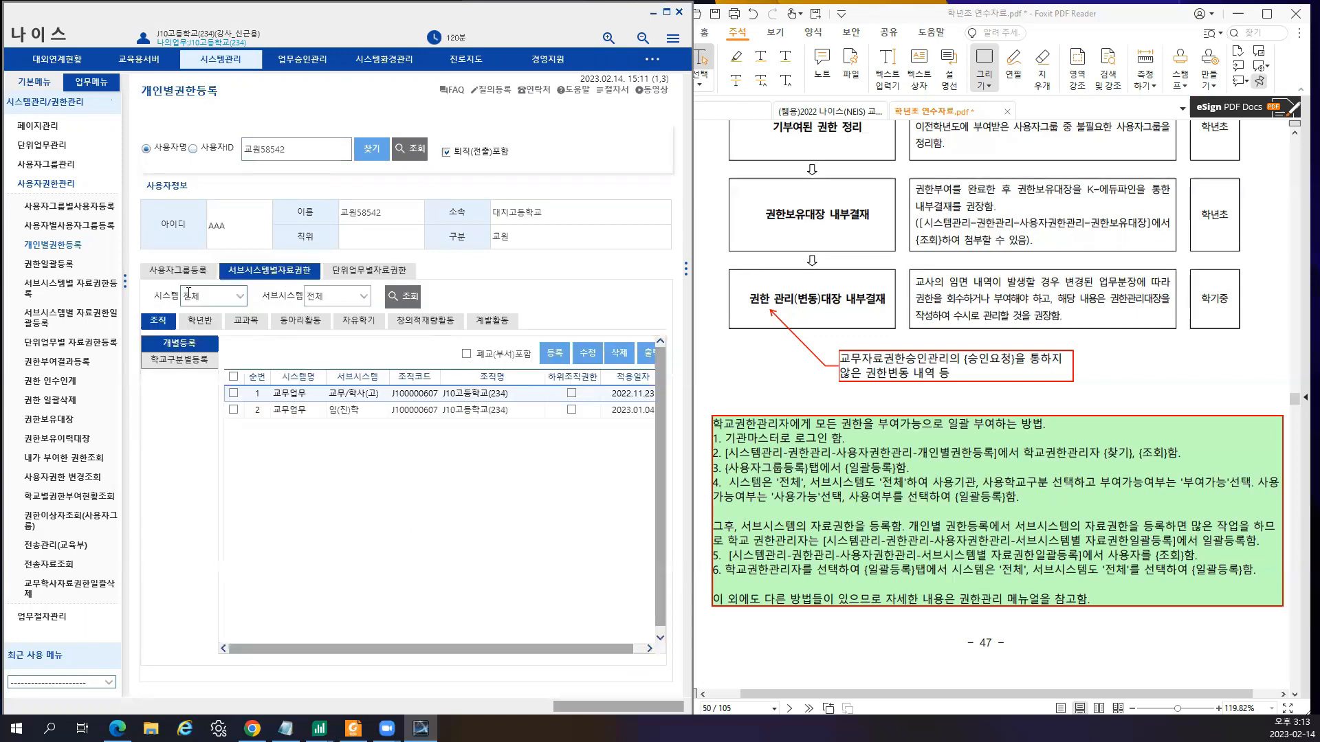
click(189, 293)
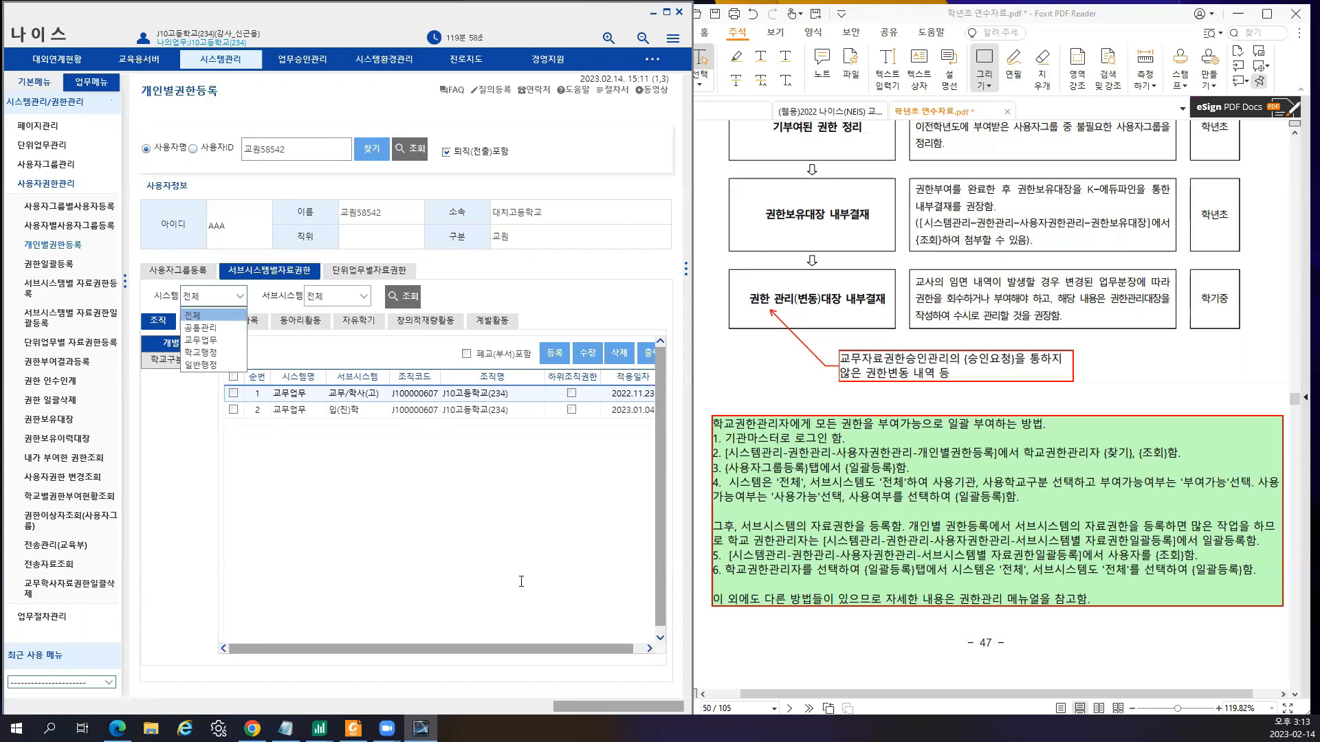
click(506, 577)
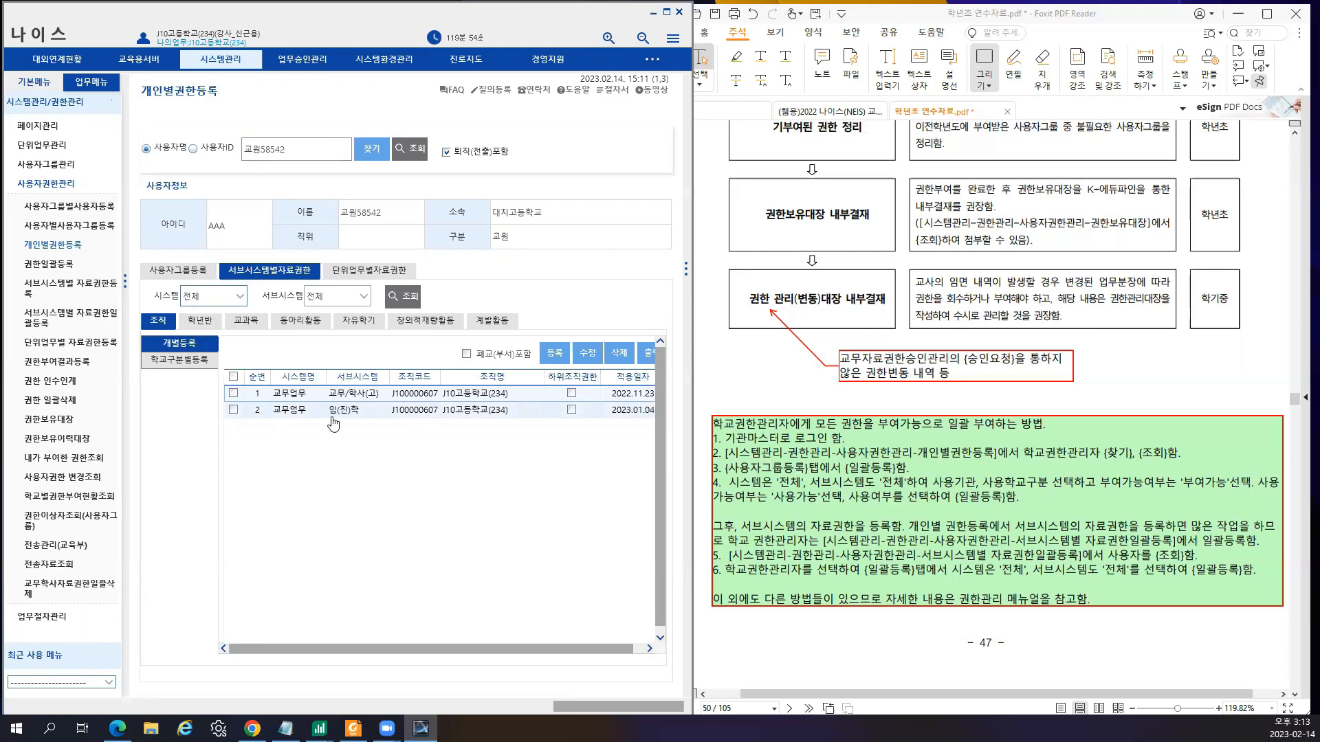
- Query the data permissions for system 교무업무 and subsystem 교무/학사(고), and open the 학년반 permissions
click(202, 321)
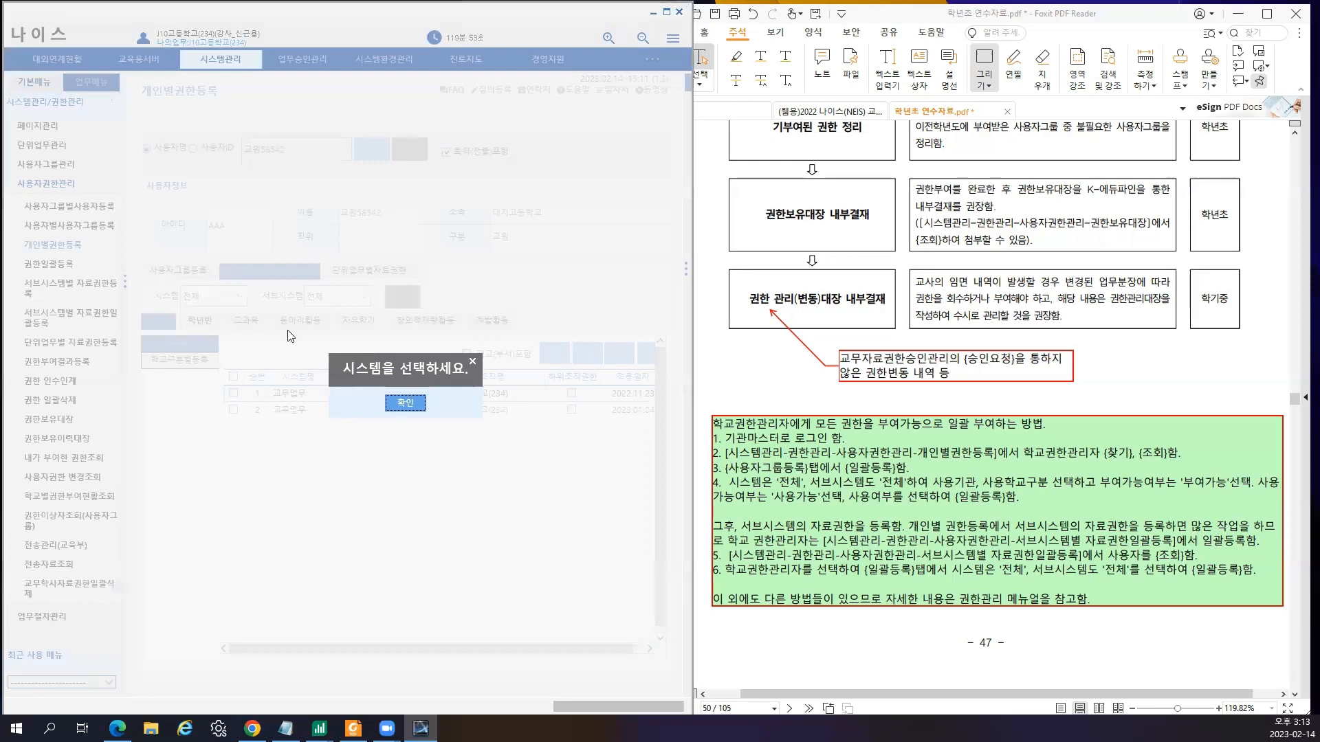
click(406, 403)
click(213, 296)
click(206, 315)
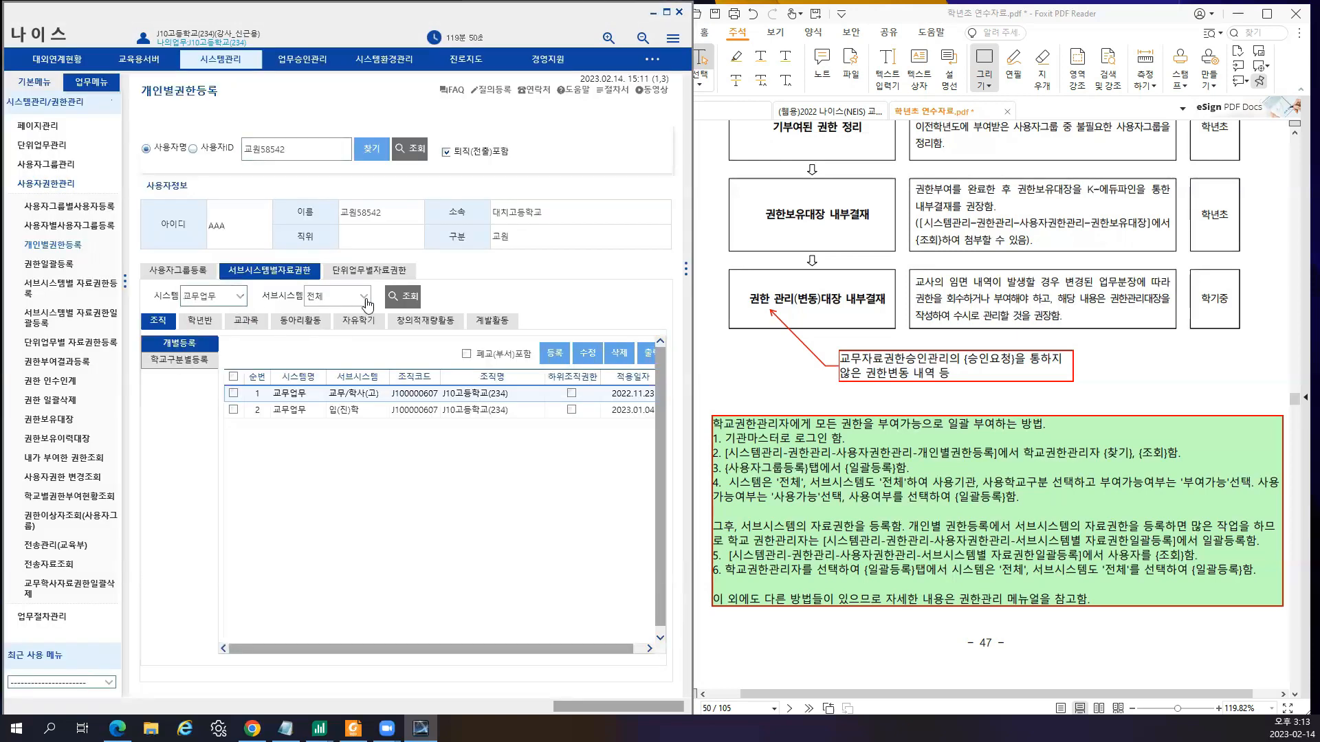
click(371, 298)
click(337, 328)
click(401, 297)
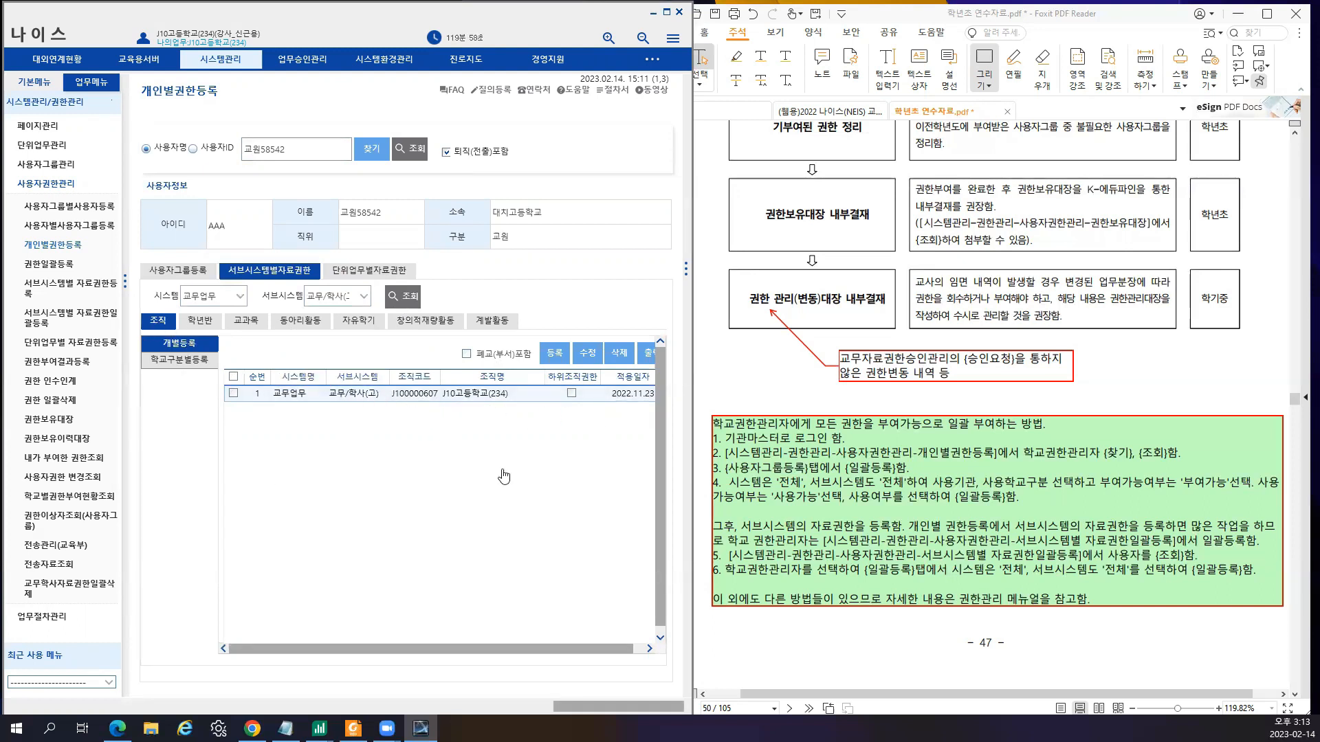
click(209, 323)
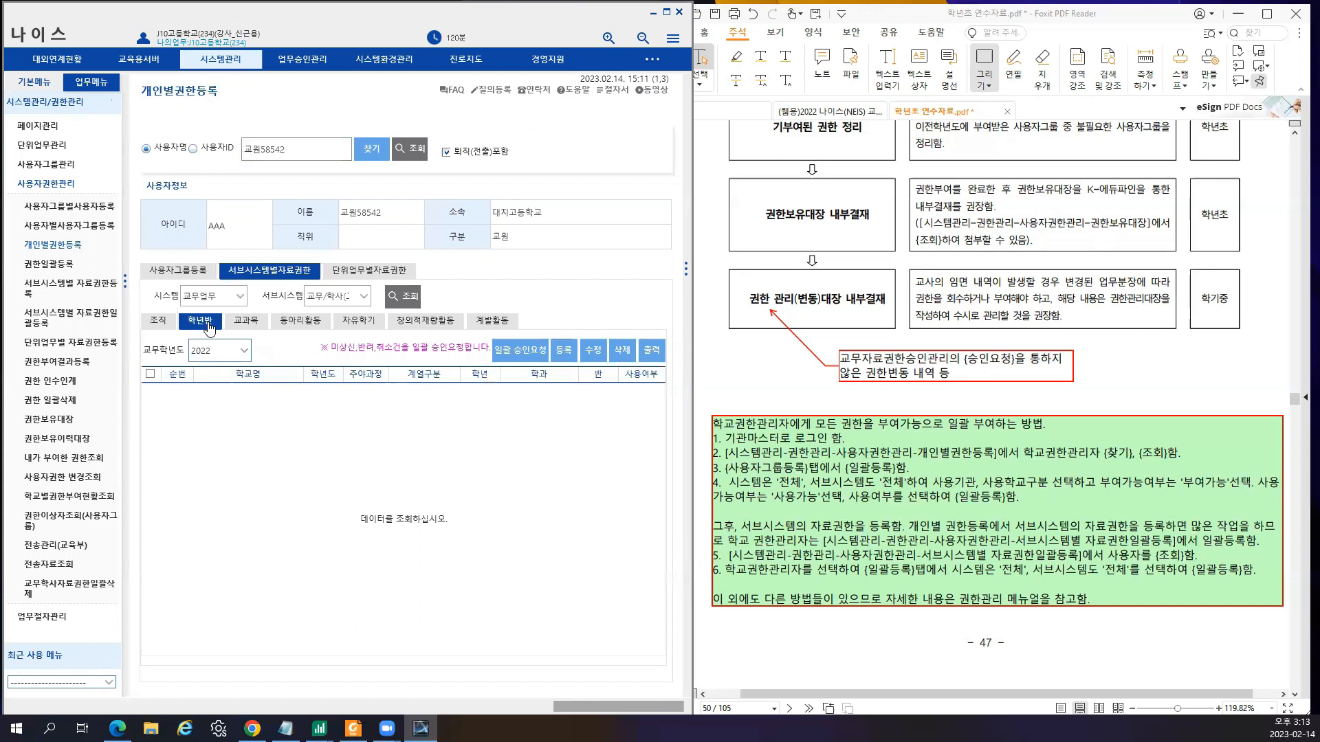
- Open the 학년반자료권한등록 form to view its school, course and year options, and close it
click(567, 354)
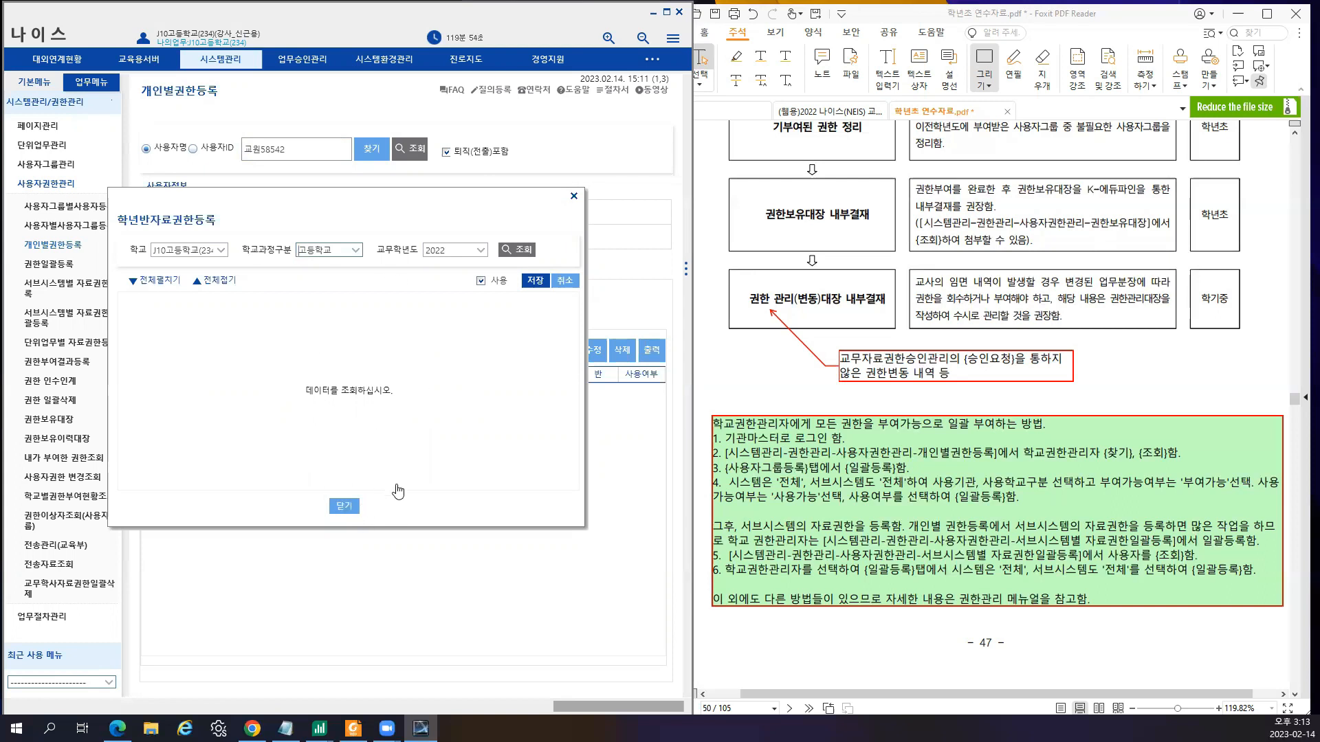
click(341, 508)
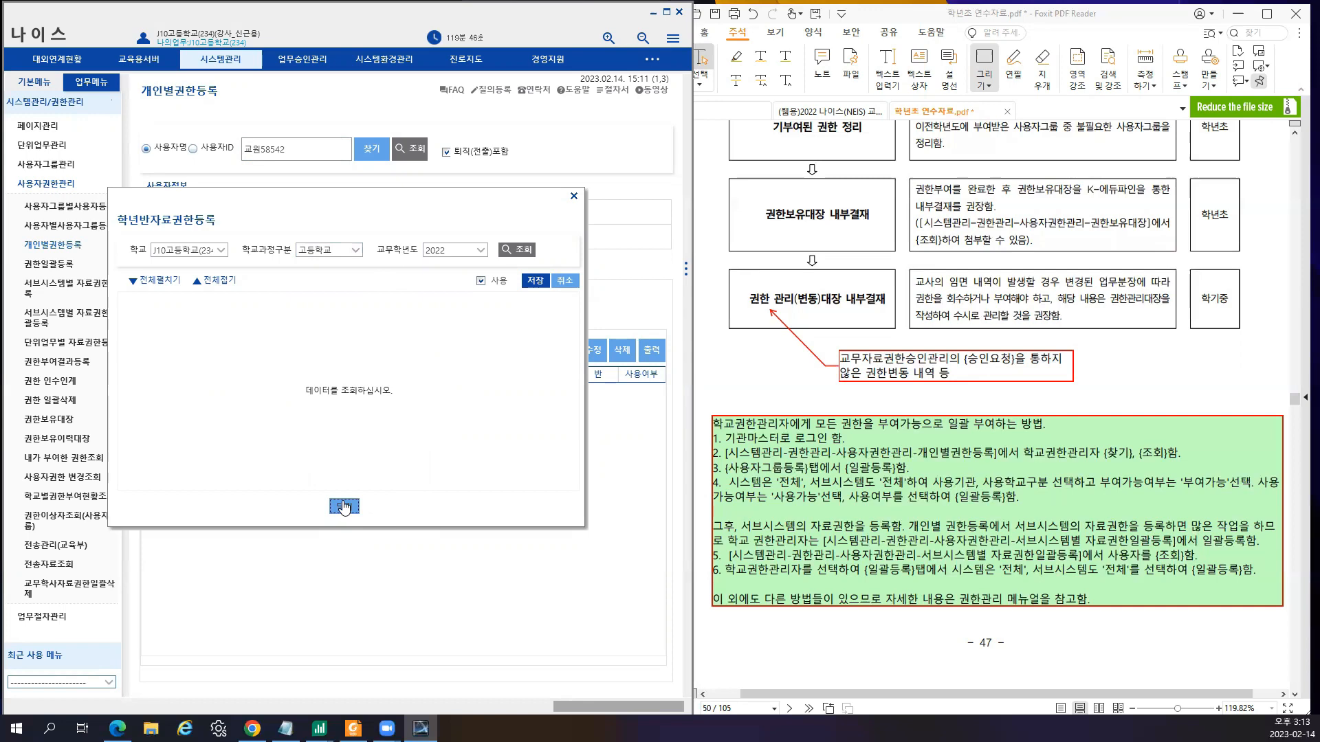
click(345, 507)
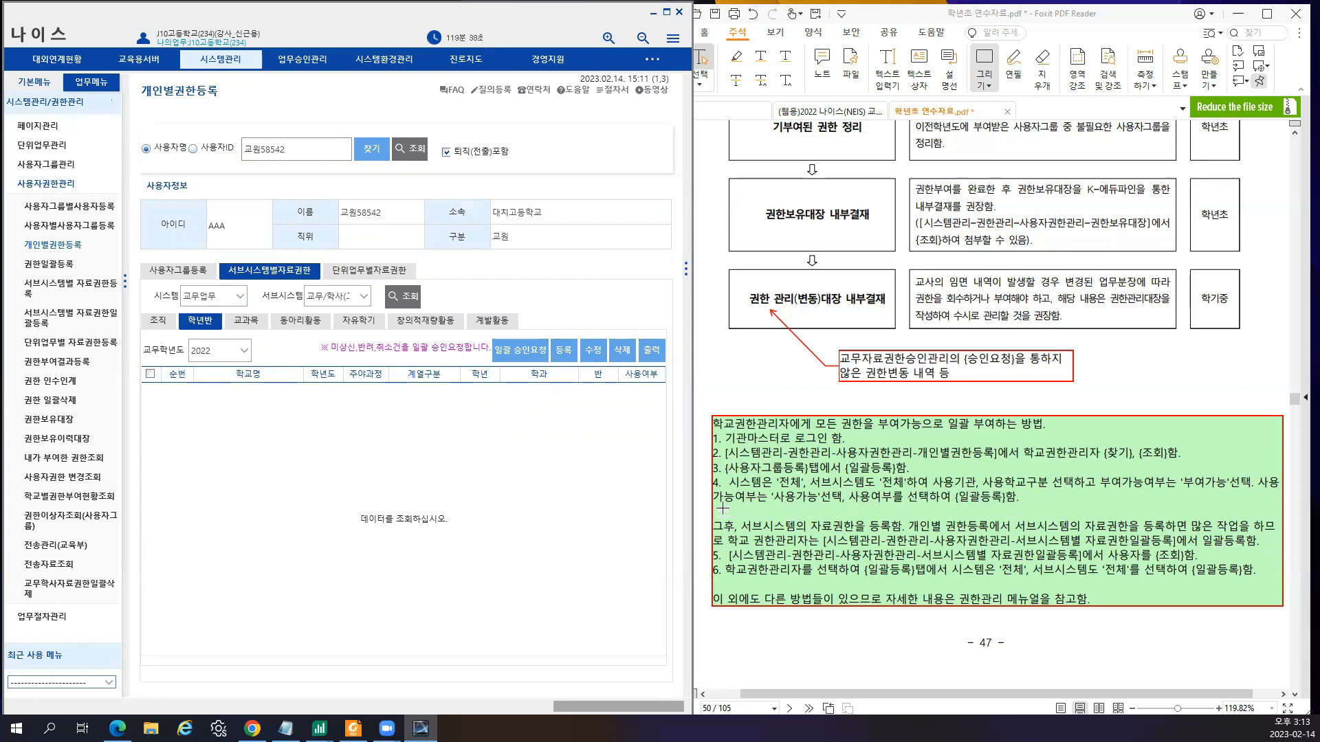
- Frame the PDF paragraph on subsystem data permissions with items 5 and 6 in a rectangle, and open the 서브시스템별 자료권한일괄등록 page
mouse_move(719, 508)
mouse_down()
mouse_move(1039, 573)
mouse_move(1280, 579)
mouse_up()
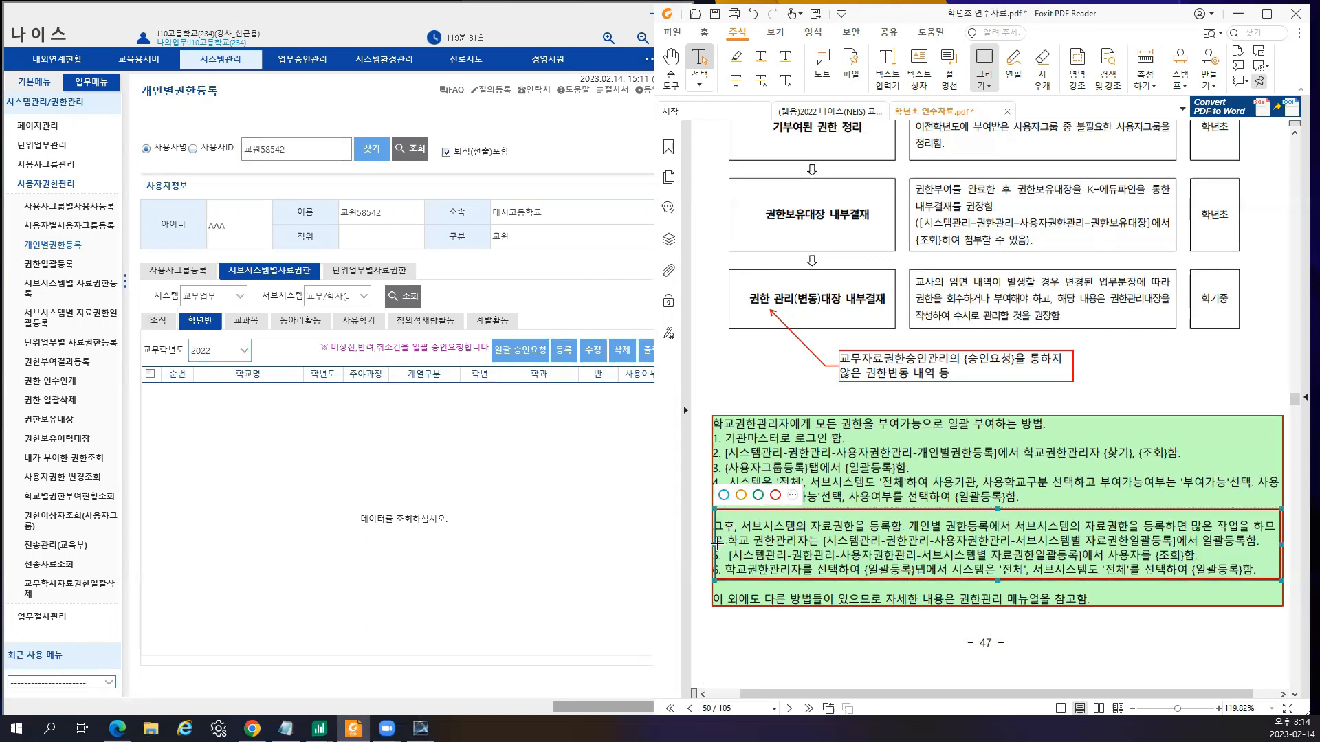
drag(709, 544, 706, 543)
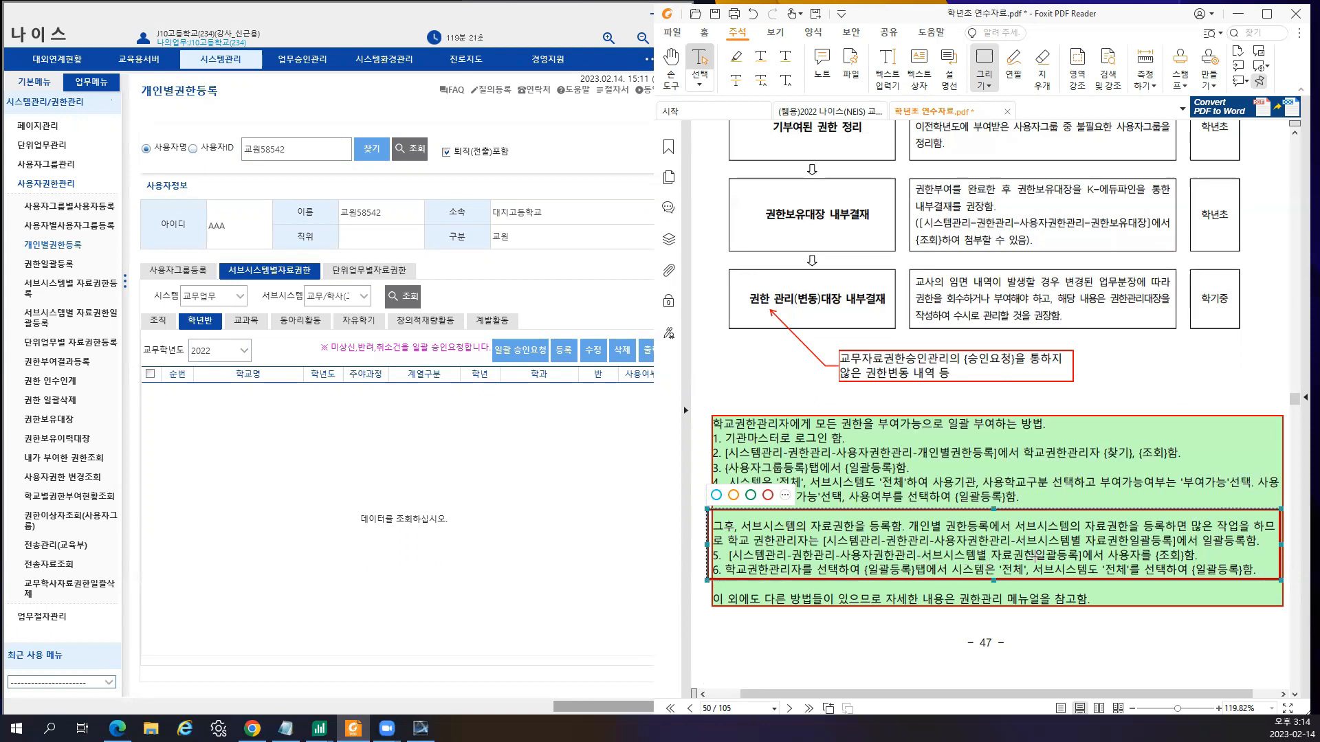
click(61, 318)
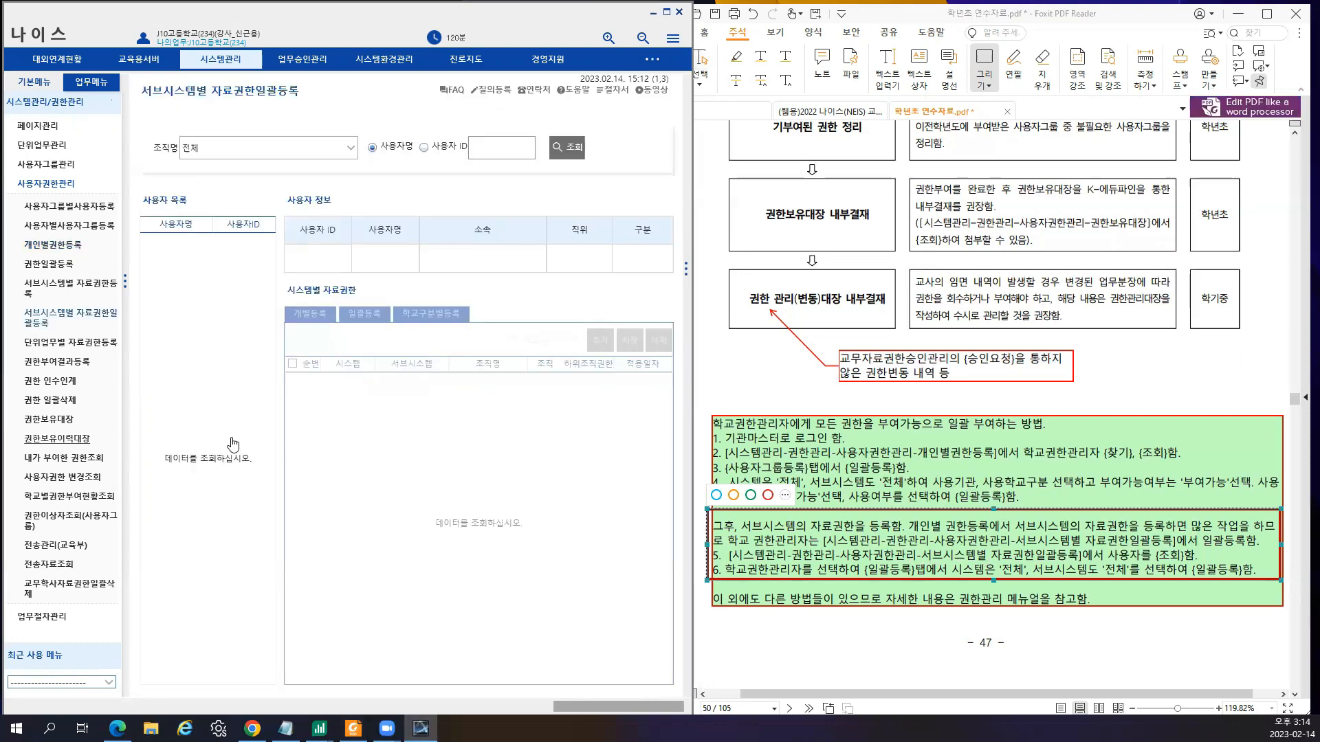
- Return to 개인별권한등록, search users for "교원" again, and load the permissions of the 대치고등학교 teacher
click(77, 249)
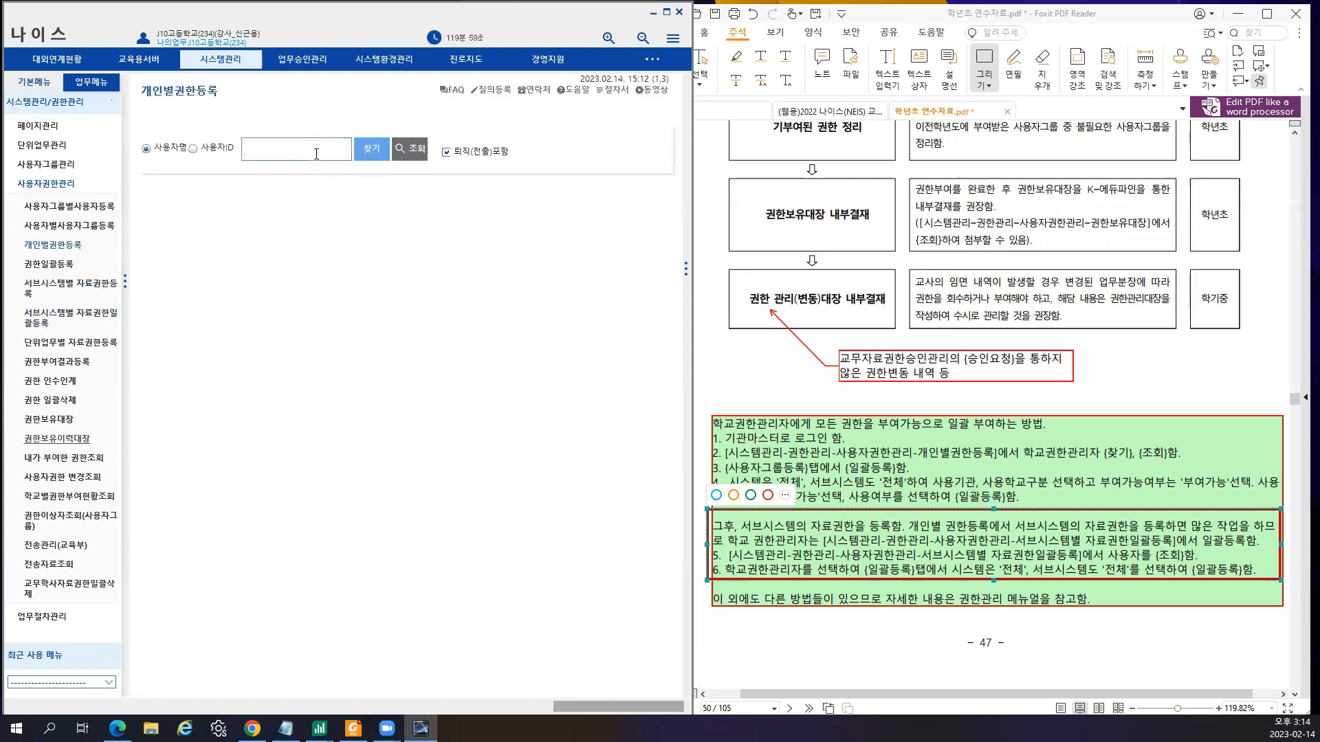
text(교우)
key(Return)
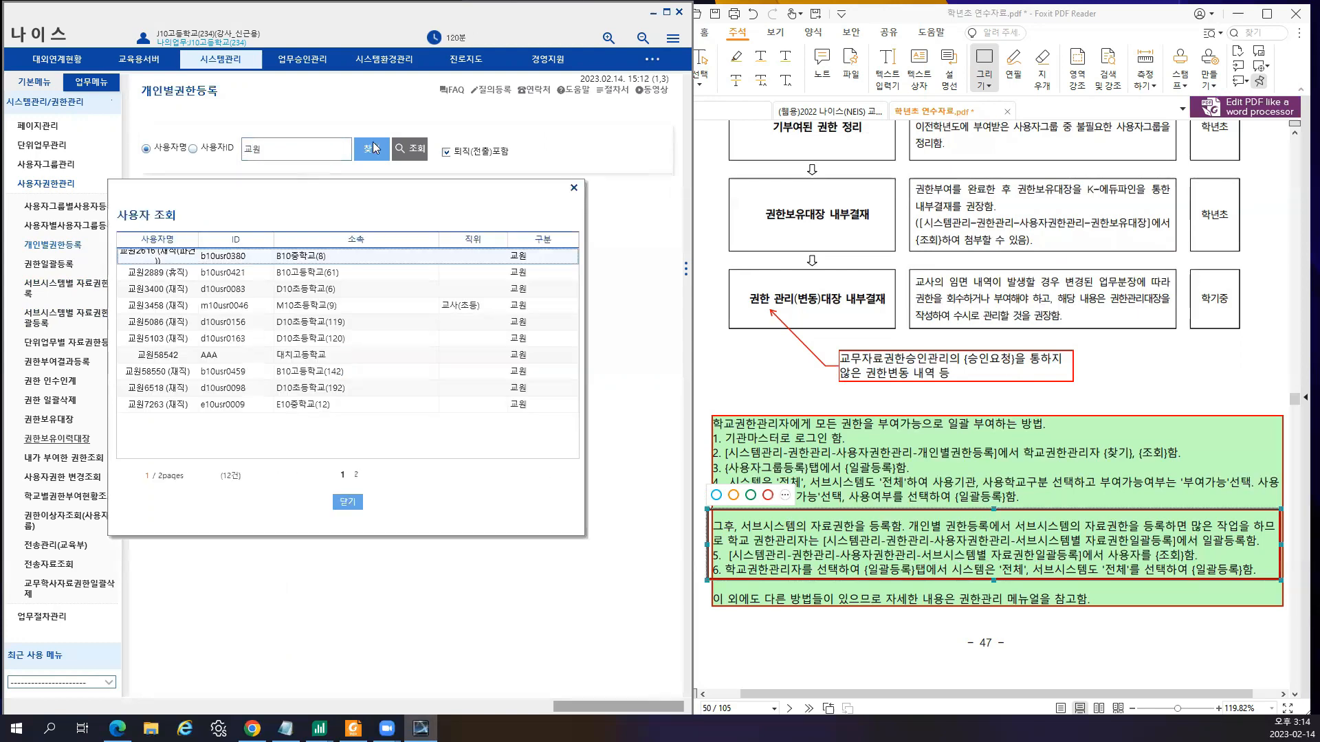
double_click(254, 355)
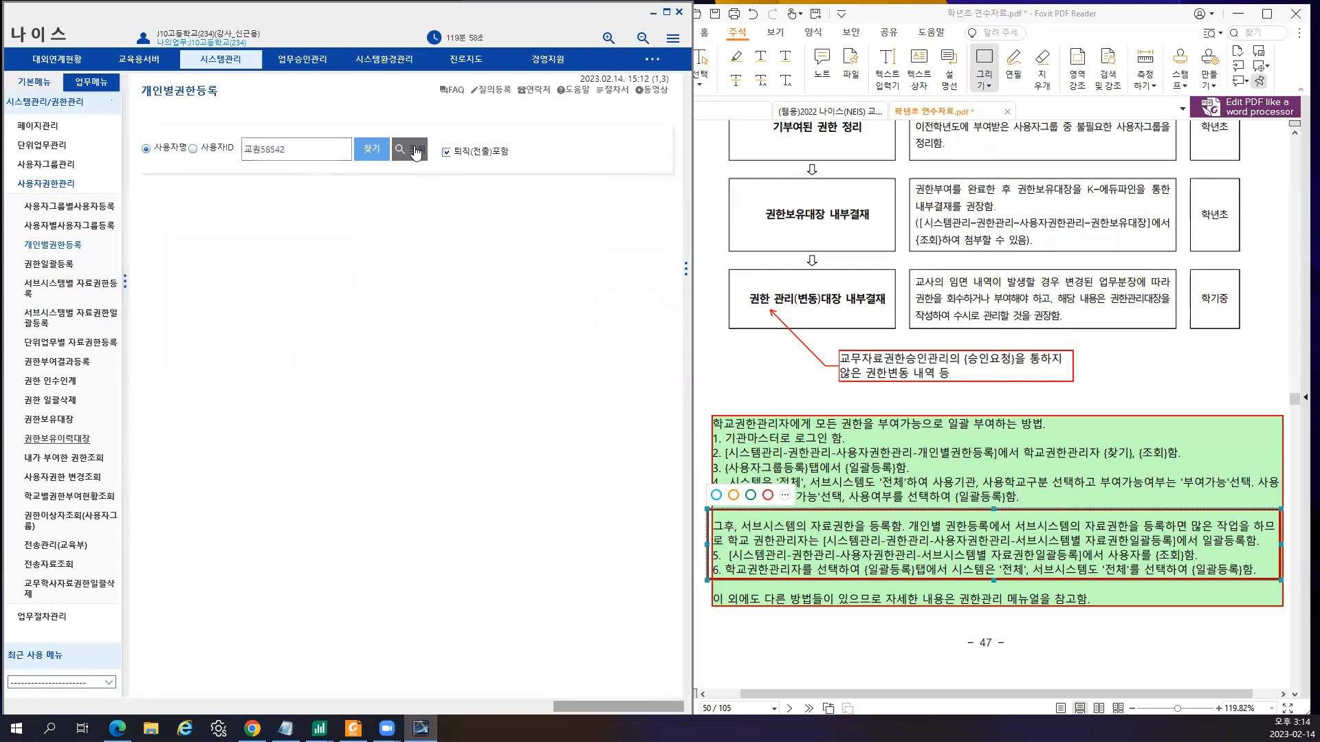
click(416, 149)
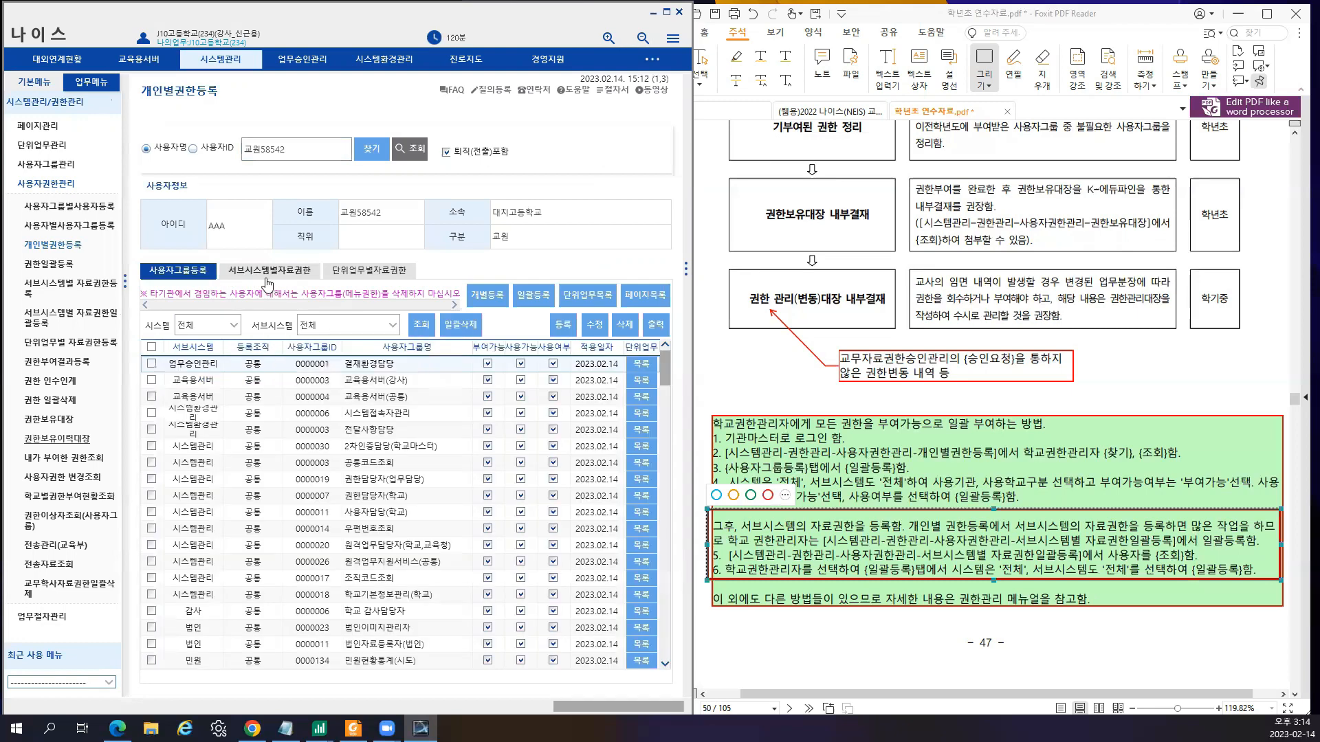
- Show the teacher's 서브시스템별자료권한 and look up the permissions for system 공통관리, including subsystem 시스템관리
click(262, 273)
click(222, 298)
click(222, 317)
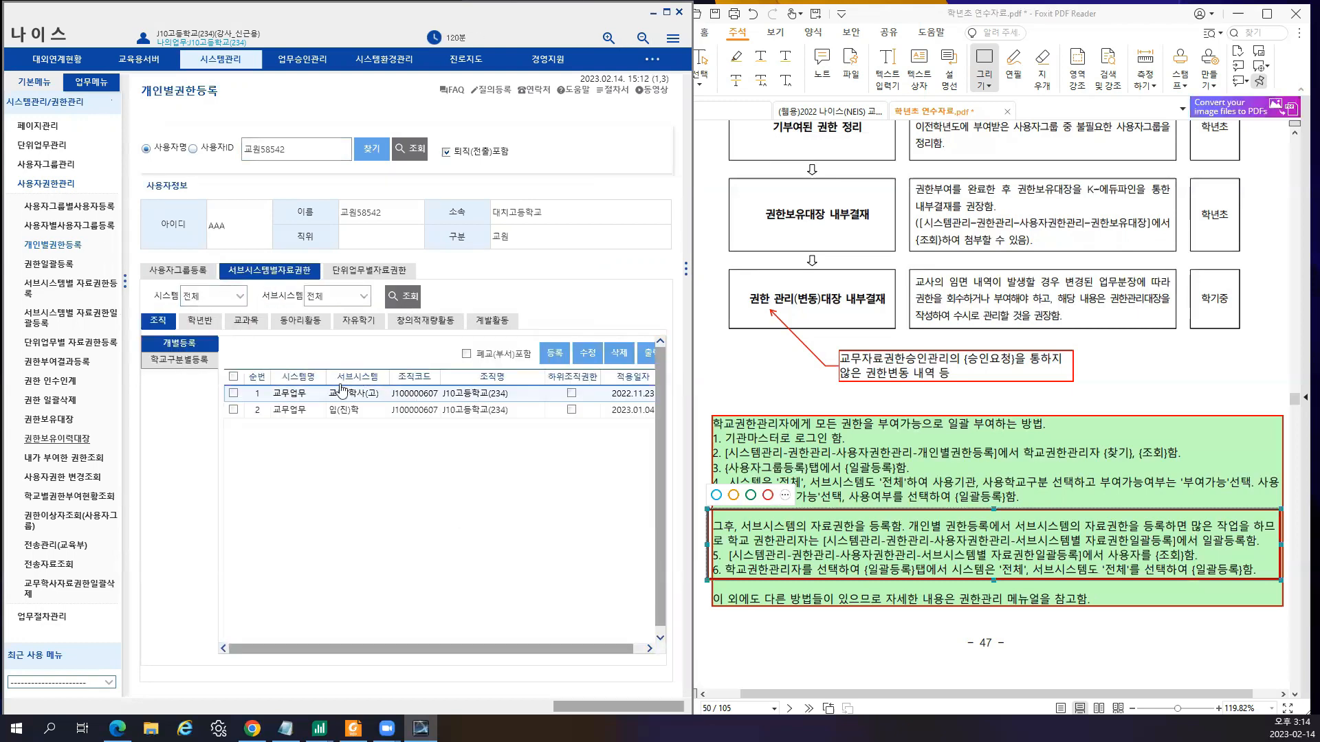
click(210, 325)
key(Return)
click(213, 296)
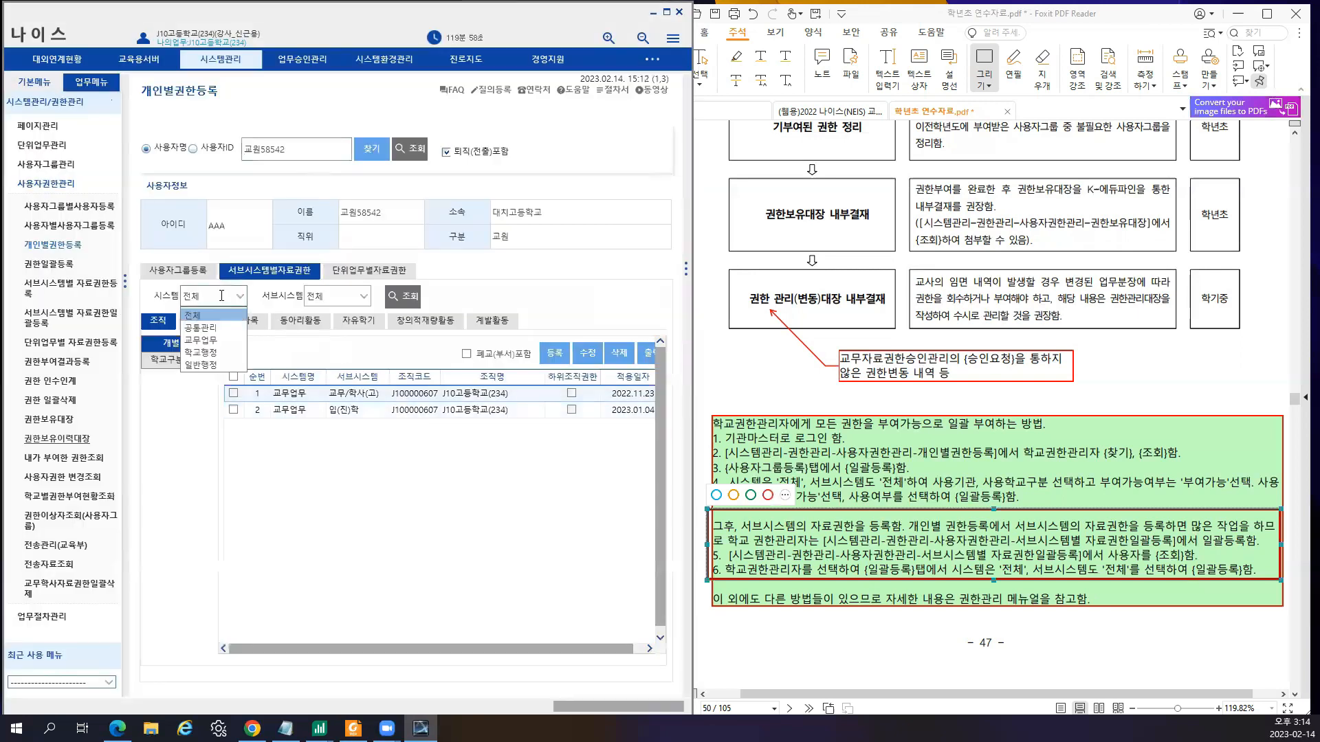
click(220, 328)
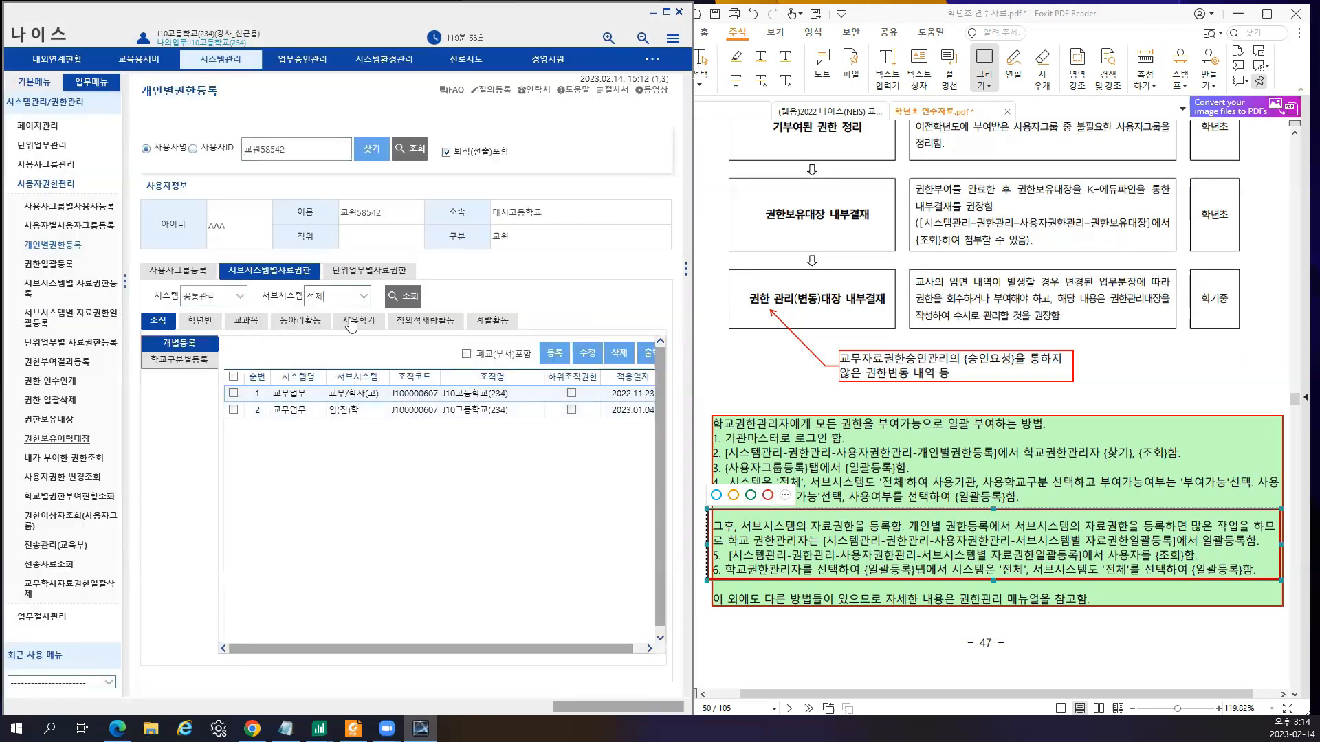
click(362, 296)
click(331, 329)
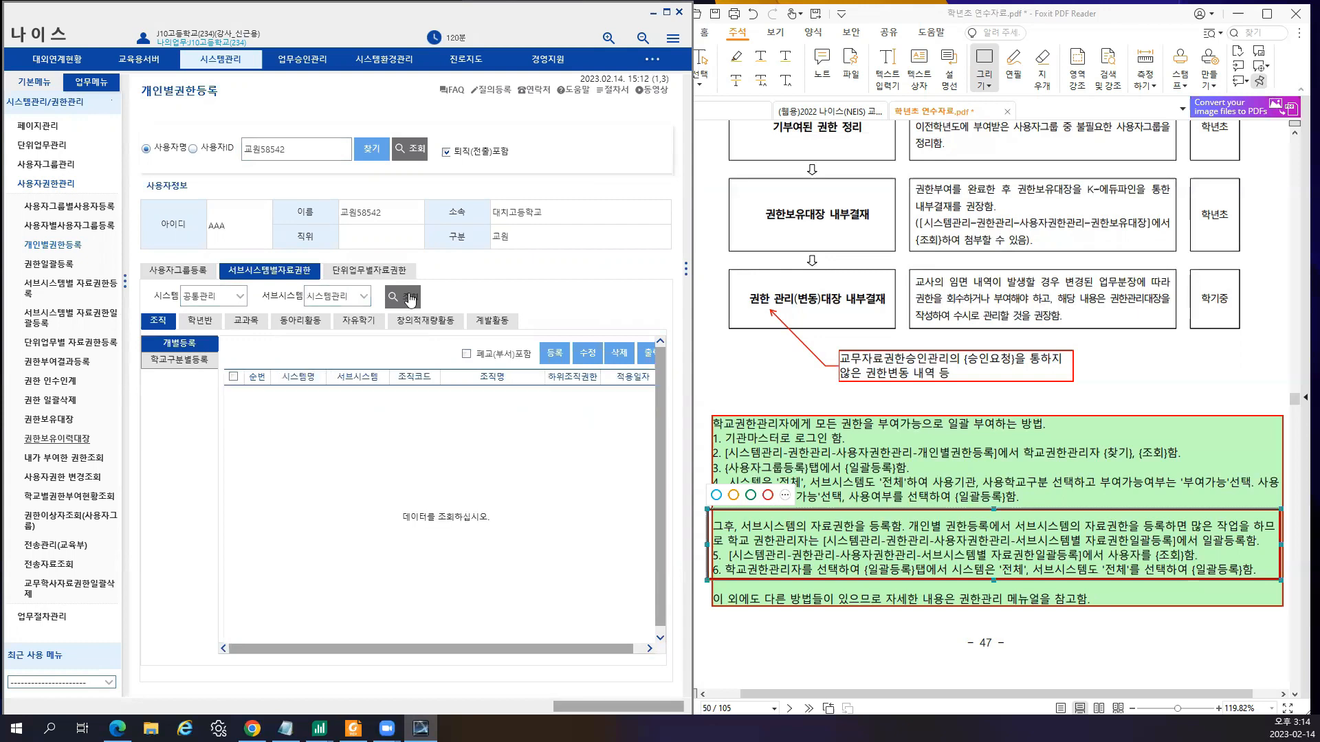
click(351, 297)
click(347, 341)
- Look up the teacher's data permissions for system 교무업무, first with subsystem 경영지원 and then with 교무/학사(고)
click(213, 296)
click(219, 344)
click(363, 296)
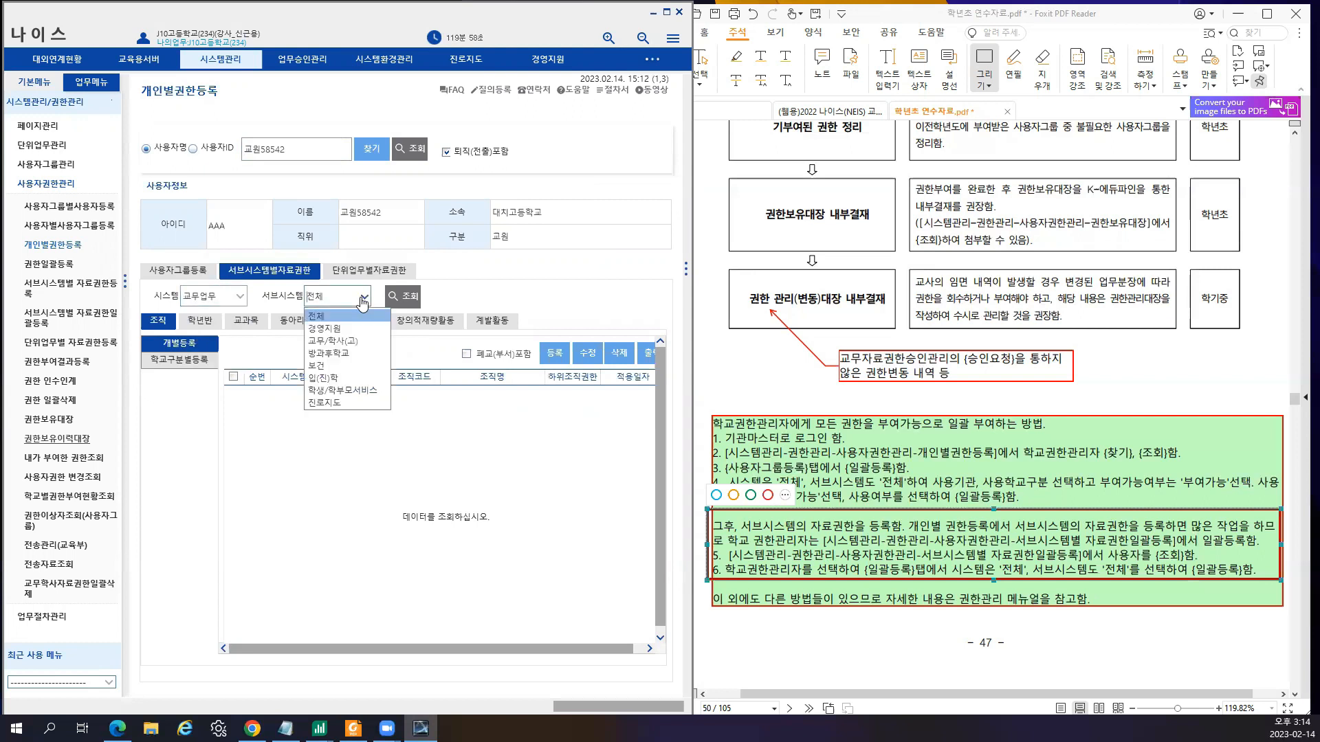
click(323, 331)
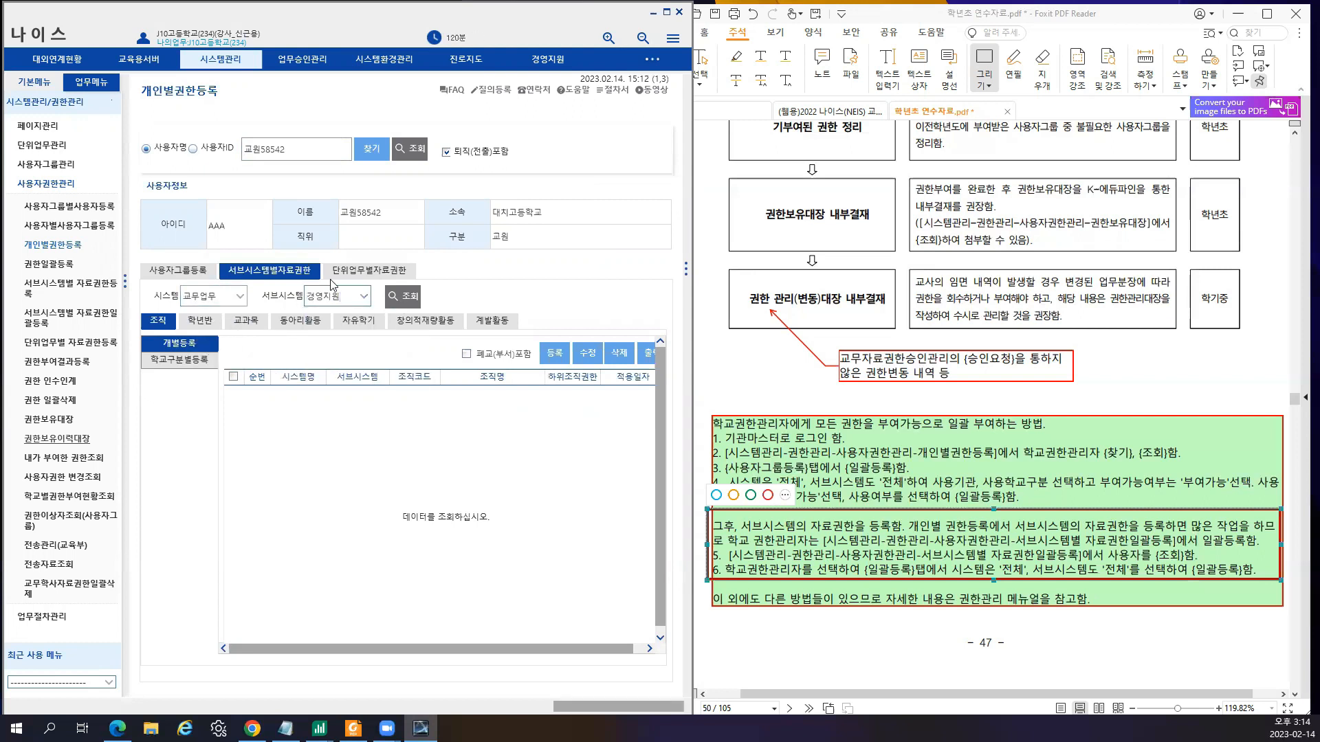
click(363, 296)
click(326, 329)
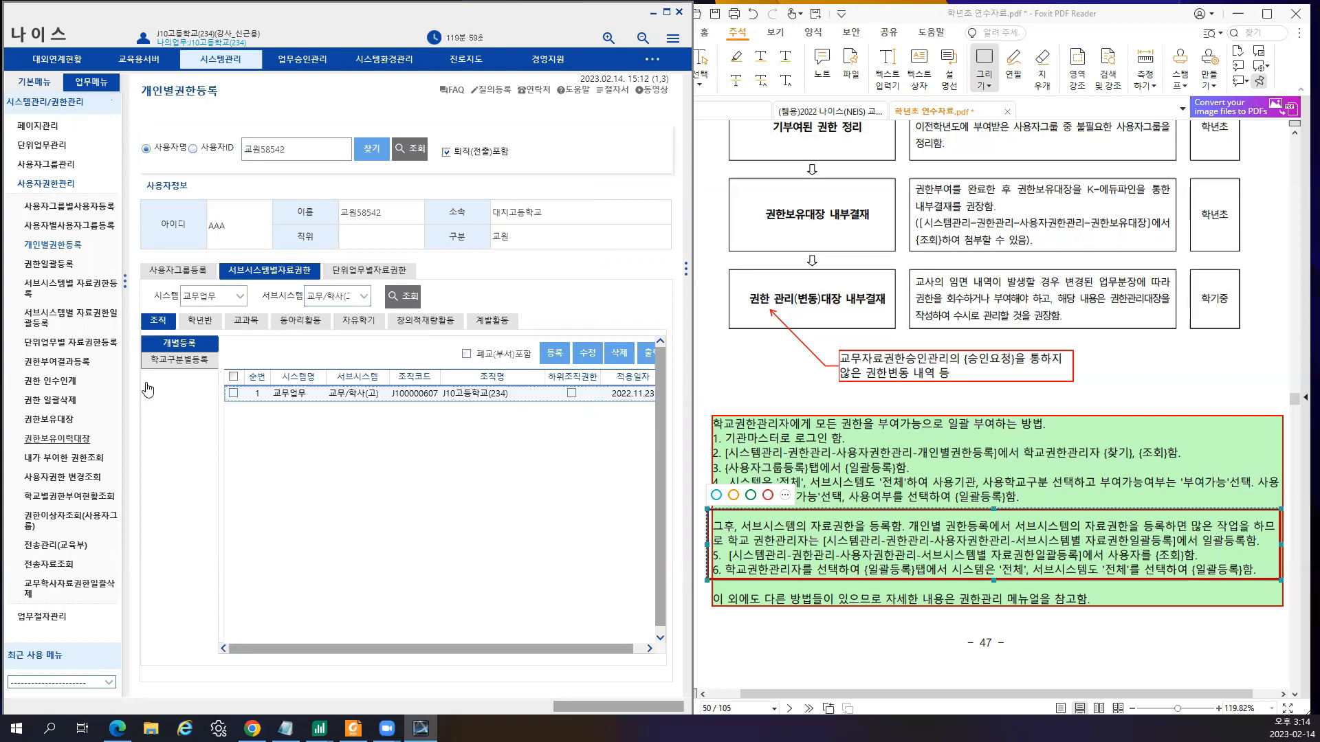
- Open the 서브시스템별 자료권한일괄등록 page and search by 사용자명 for "교원"
click(66, 328)
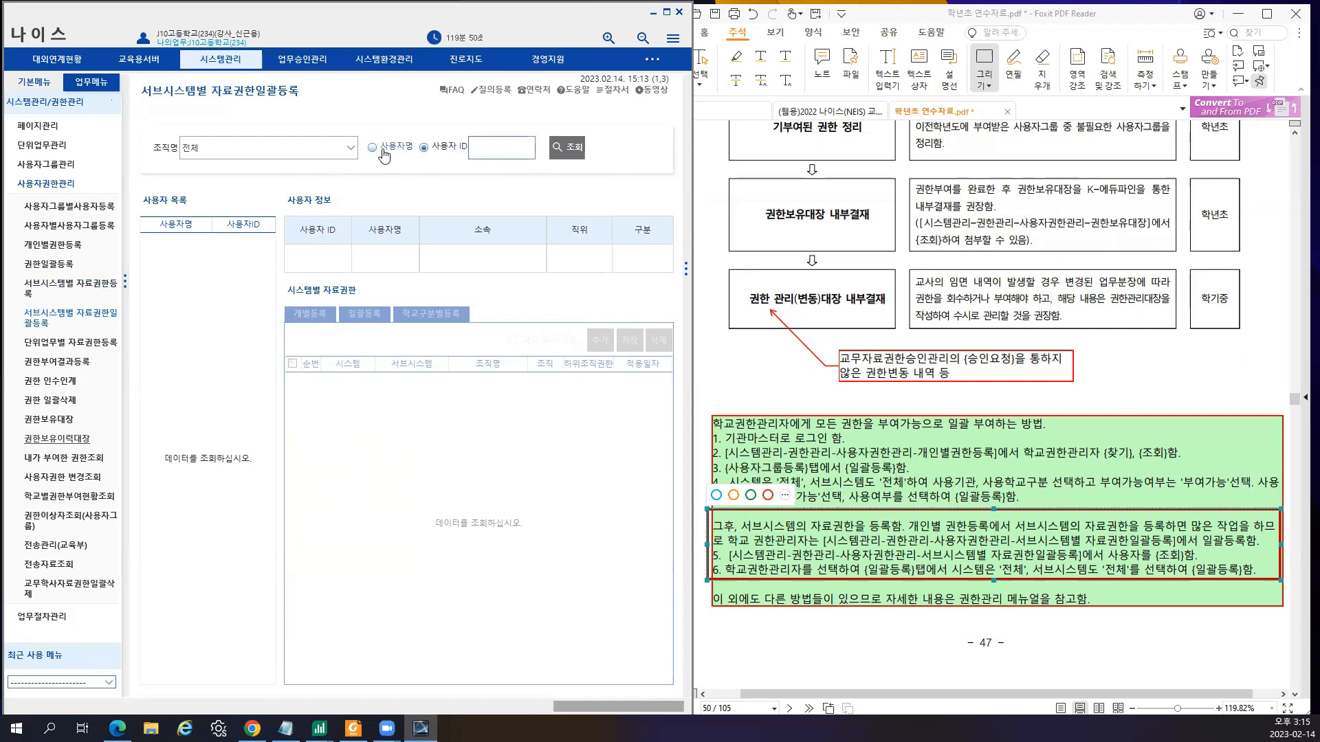
text(교ㅎㅇ)
key(BackSpace)
key(BackSpace)
text(ㅇㅜㅓㄴ)
key(Return)
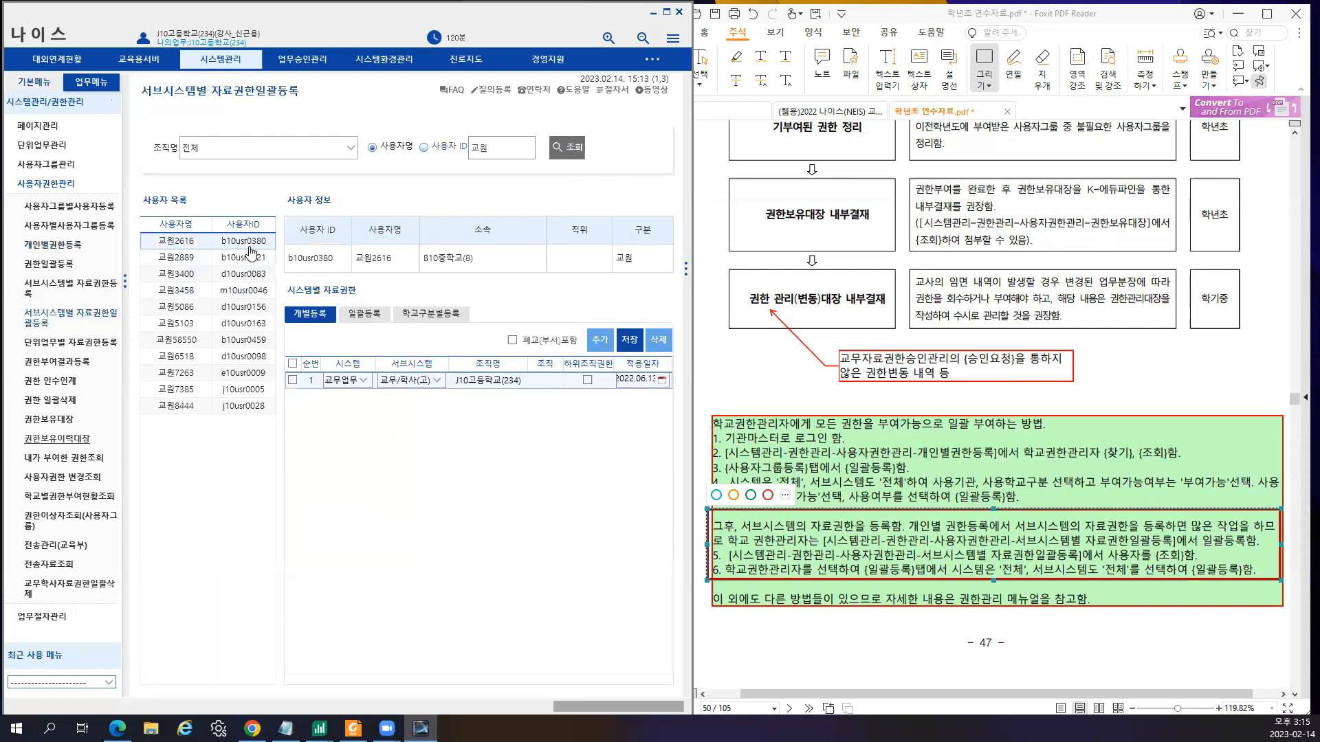
- Select the B10고등학교(142) teacher and set 시스템 and 서브시스템 to 전체 in the 일괄등록 form
click(211, 339)
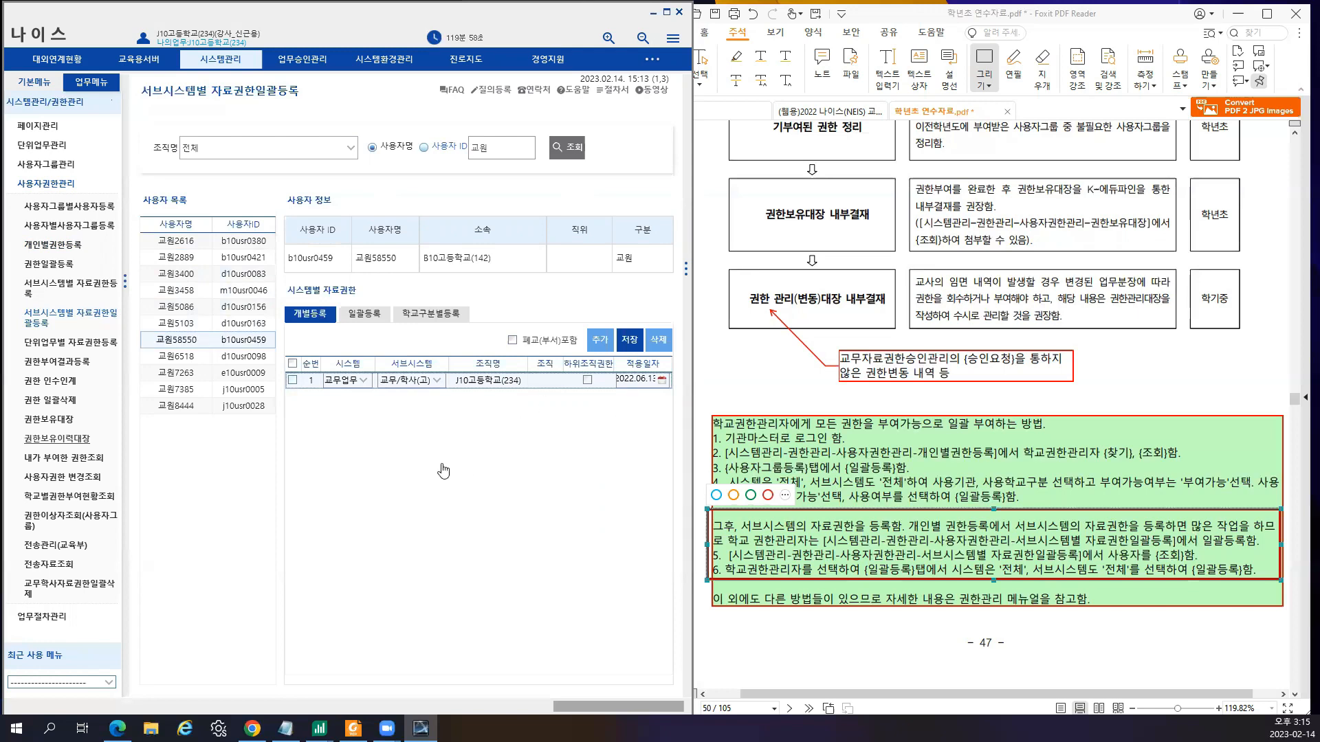
click(352, 317)
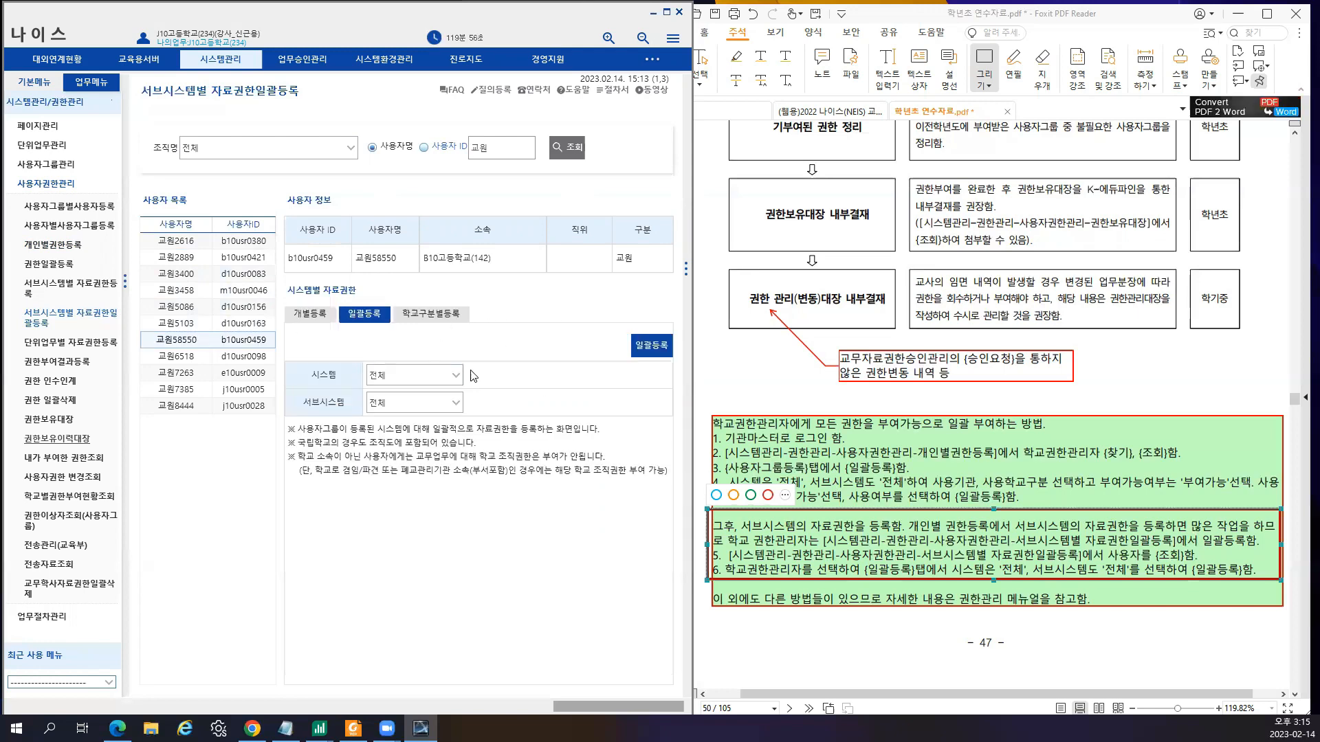
click(397, 374)
click(407, 395)
click(425, 398)
click(427, 421)
click(413, 403)
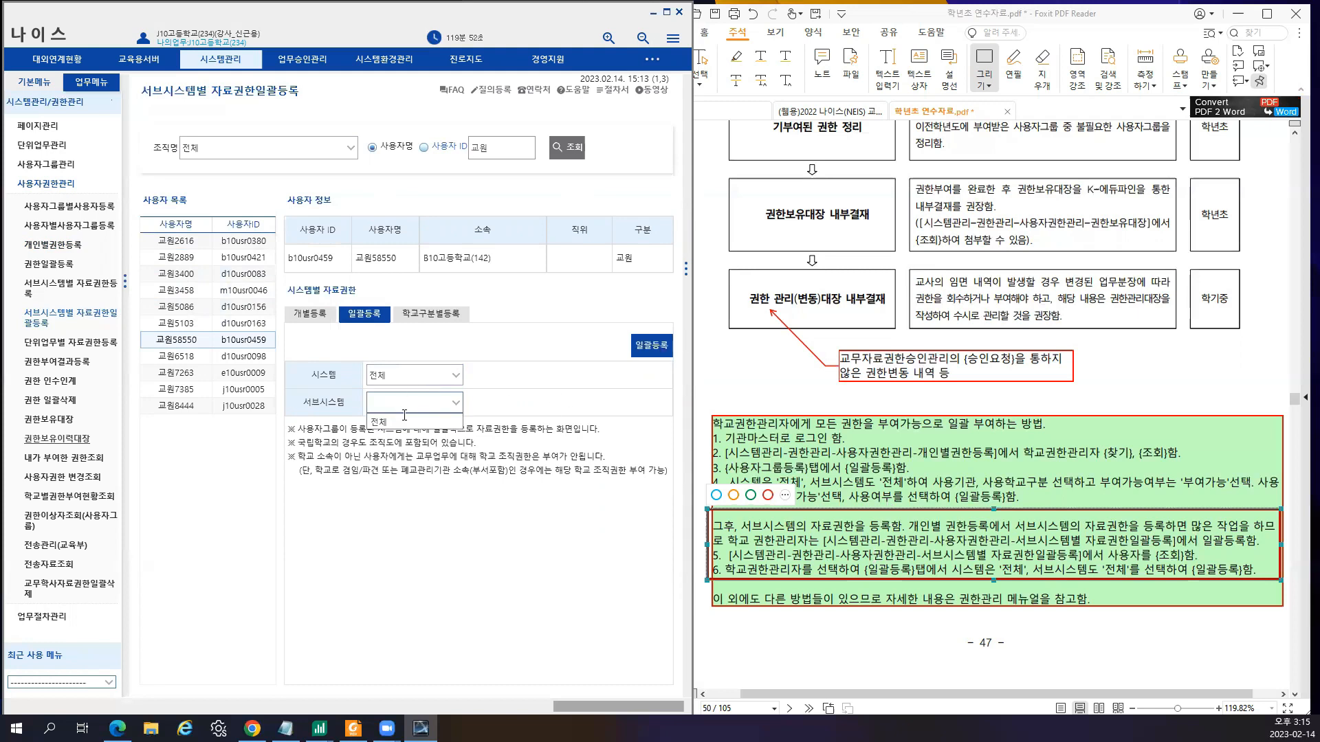
click(413, 420)
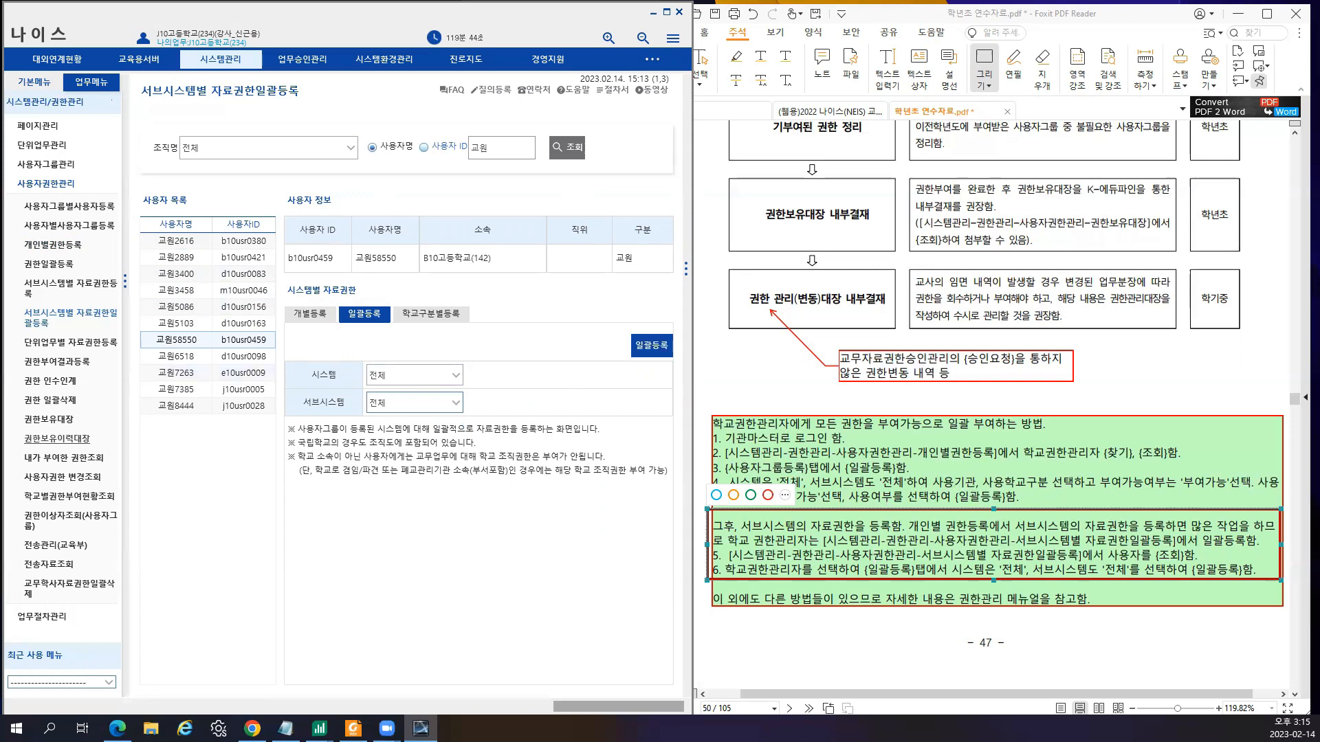
- Deselect the PDF rectangle and show the <사용자에게 권한 부여하는 과정> table on page 51
click(776, 402)
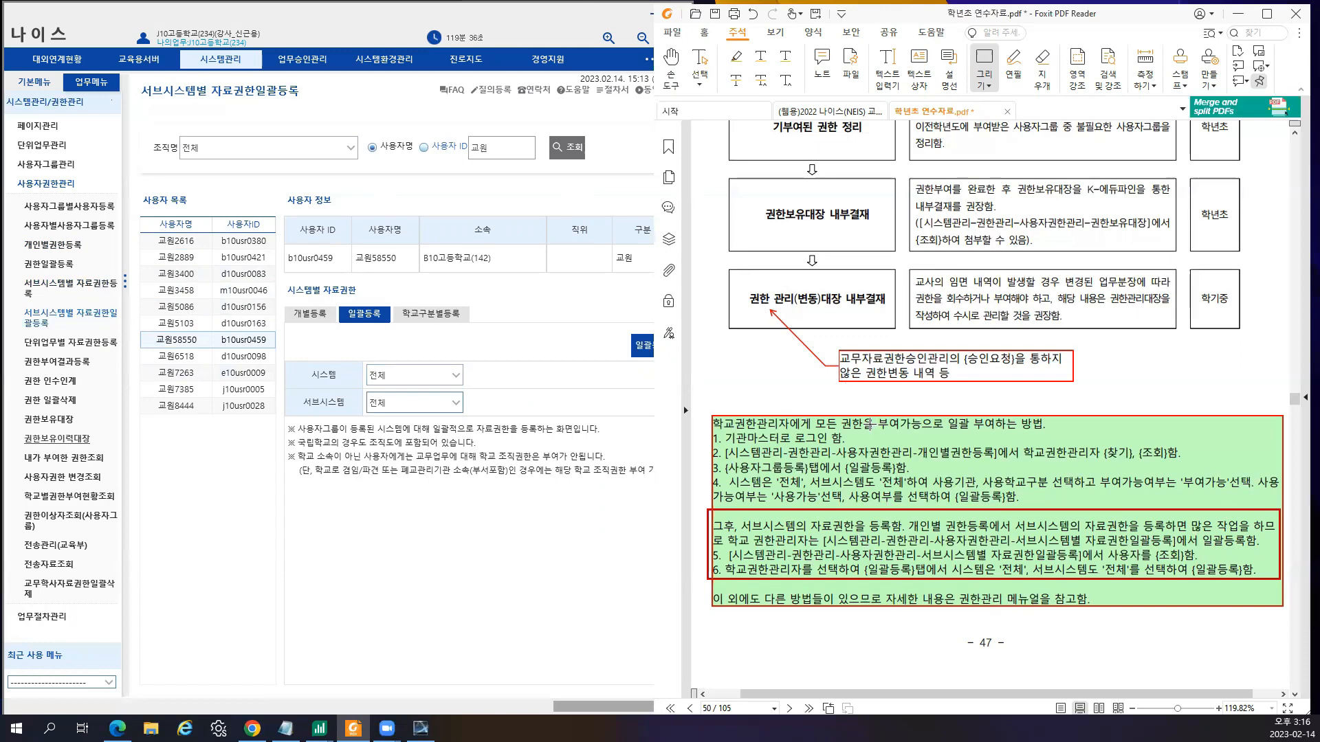
scroll(803, 490, down, 1)
scroll(769, 567, down, 3)
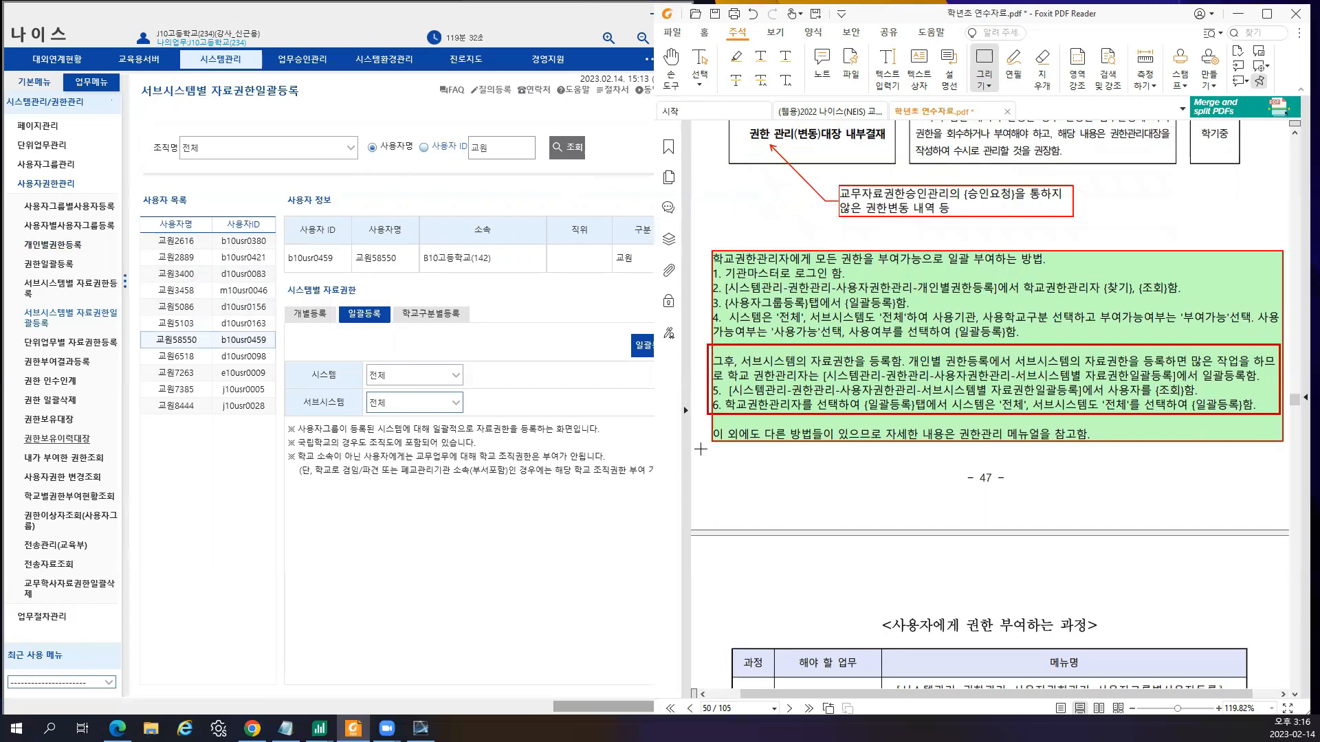
scroll(880, 502, down, 10)
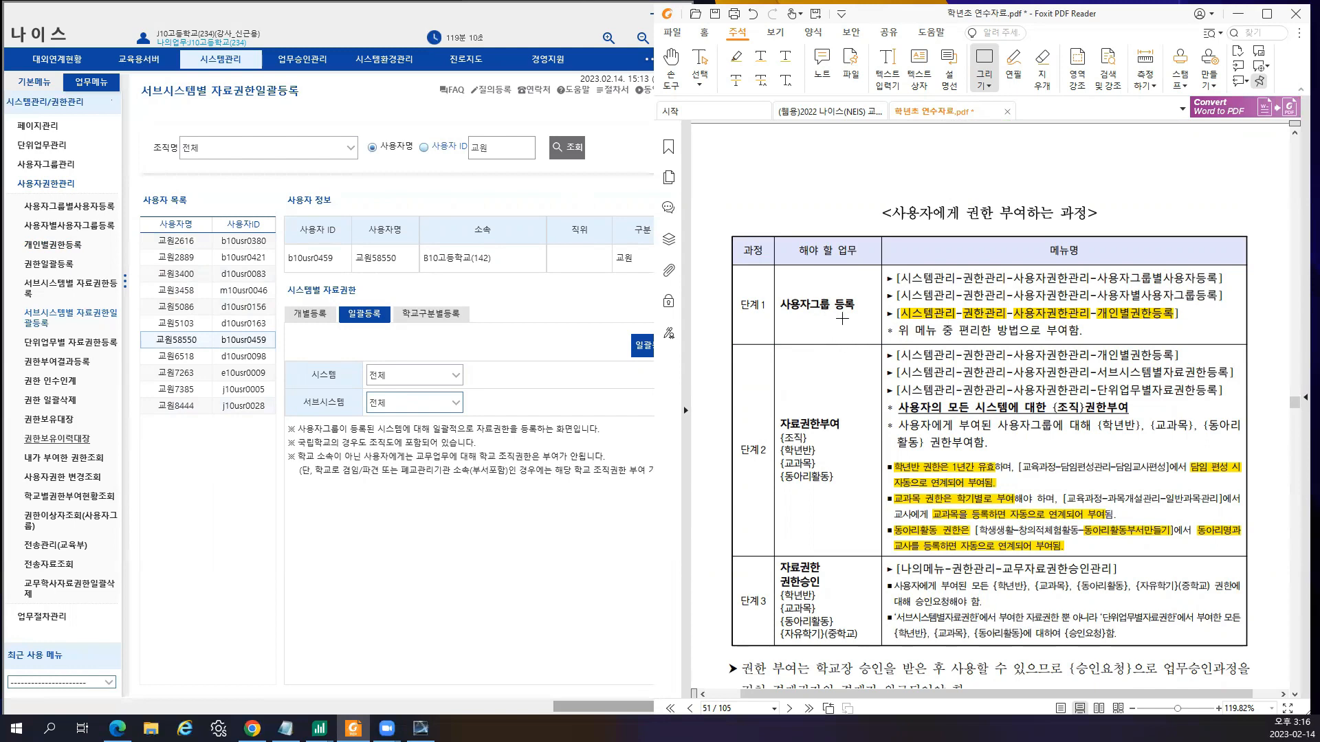
- Mark the 단계1 menu paths, the 단계2 자료권한부여 items and the 단계2 menu paths with temporary rectangles, deleting each one
mouse_move(1222, 314)
mouse_down()
mouse_move(996, 299)
mouse_move(885, 266)
mouse_up()
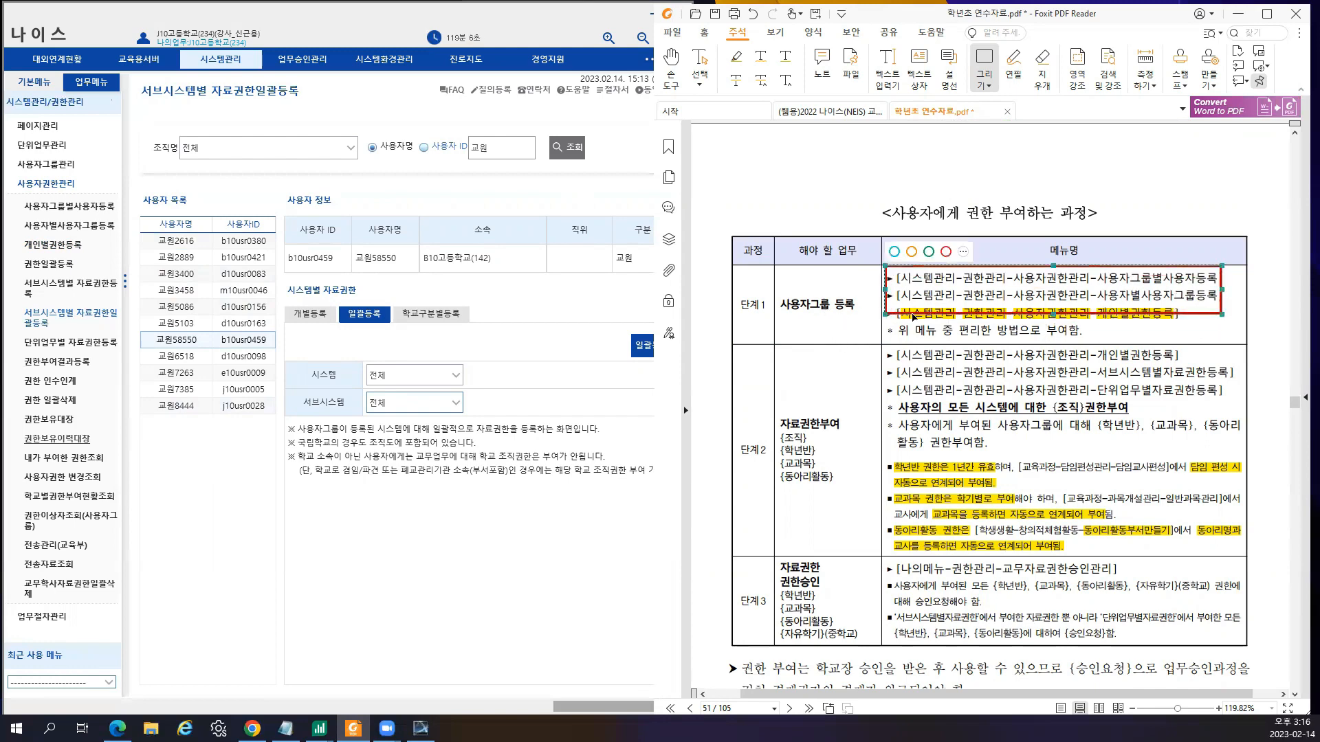
key(Delete)
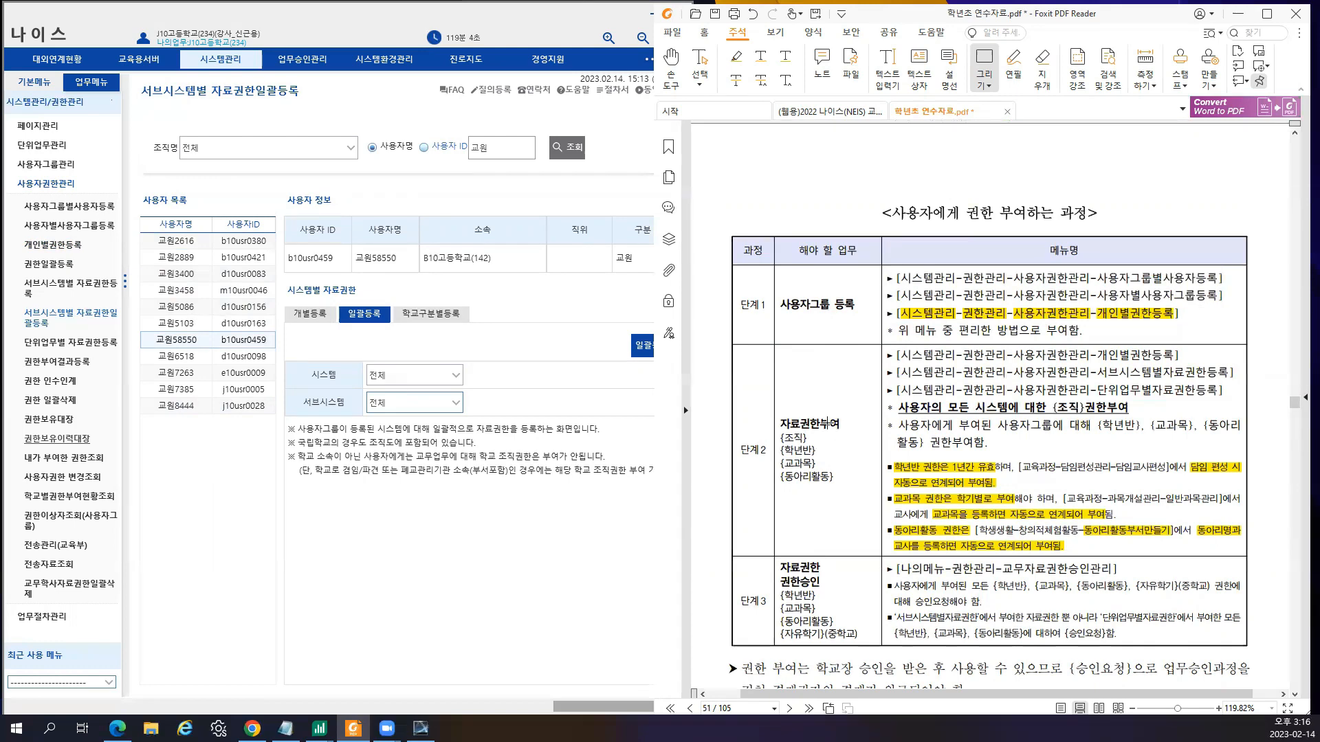
mouse_move(782, 404)
mouse_down()
mouse_move(860, 554)
mouse_move(855, 510)
mouse_up()
key(Delete)
drag(879, 341, 1245, 456)
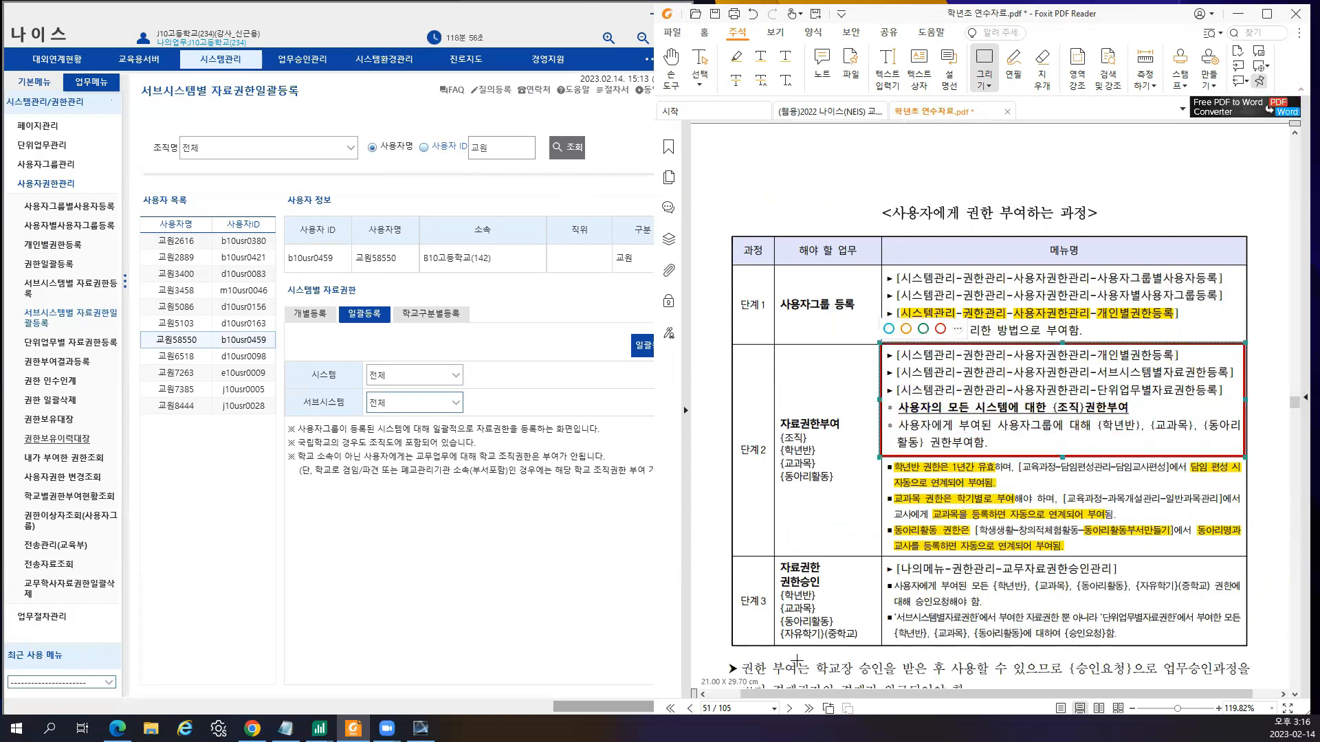
scroll(806, 593, down, 2)
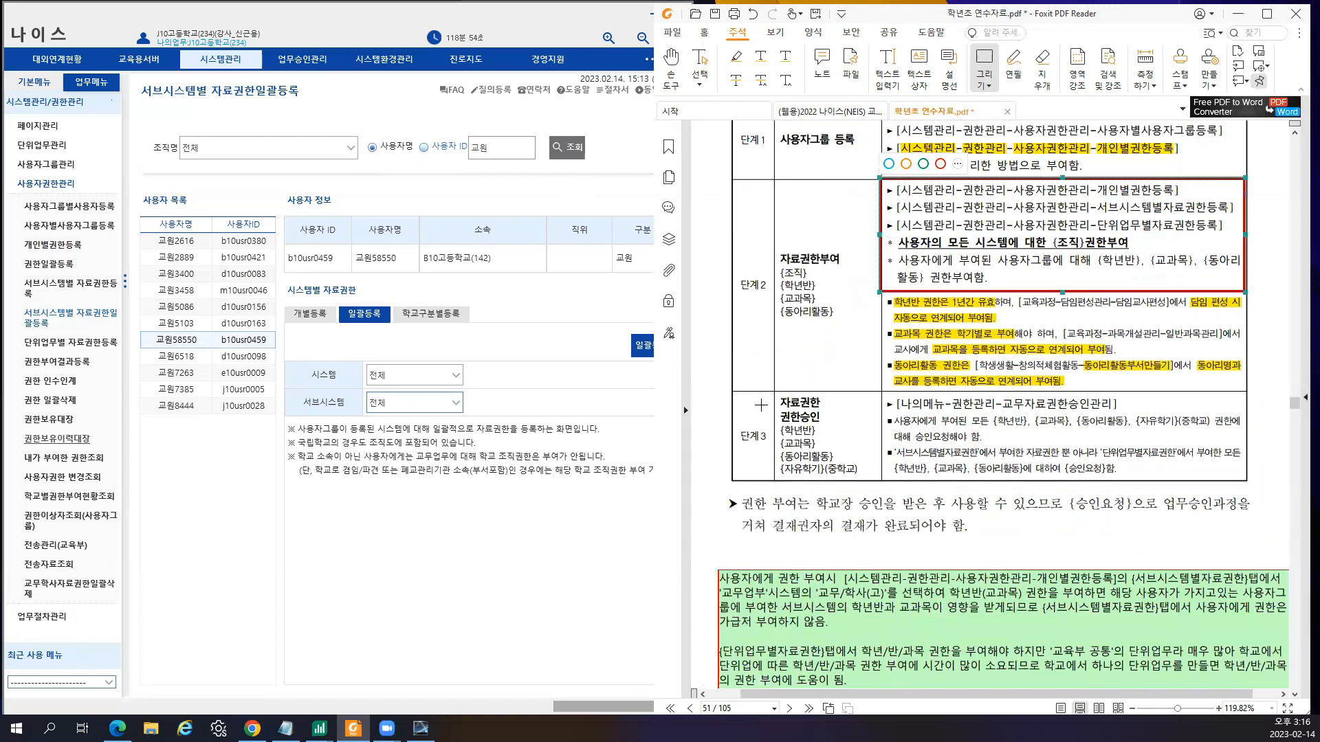
scroll(900, 242, up, 2)
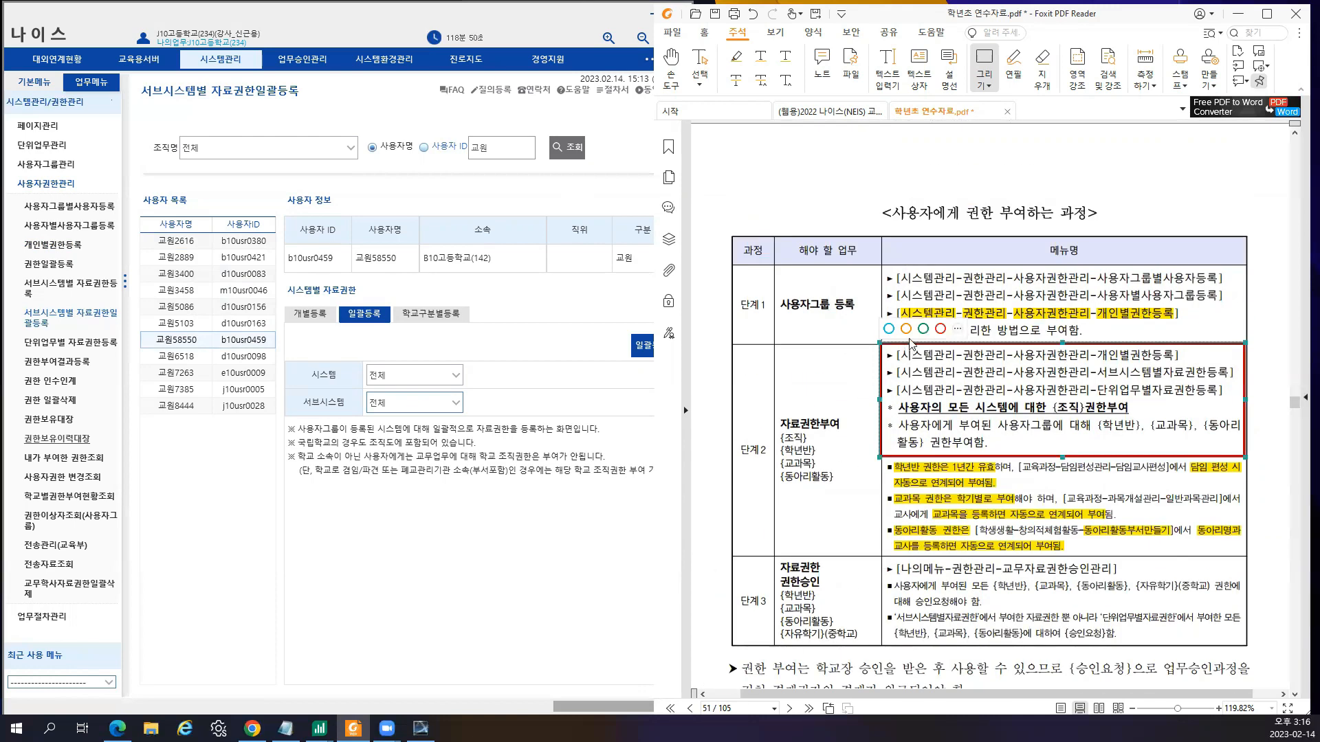
key(Delete)
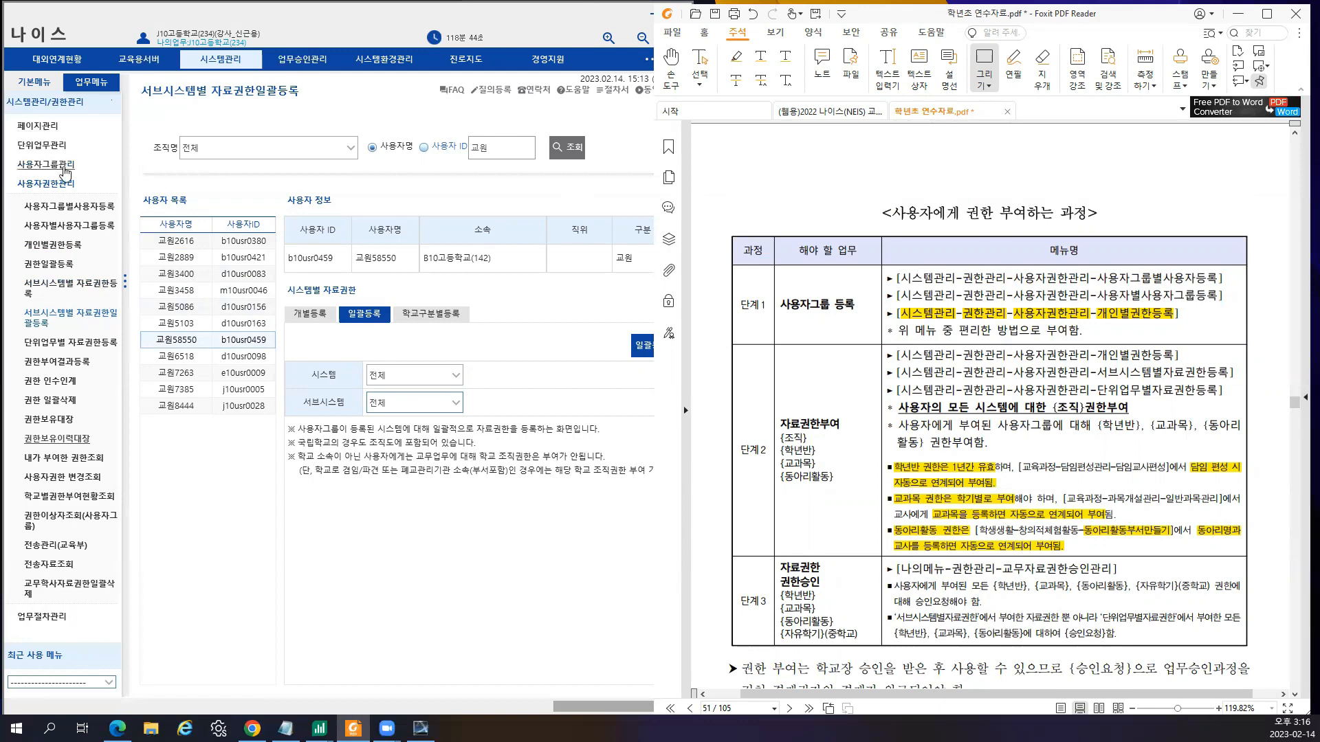
- Return to 개인별권한등록, show the PDF notes on granting data permissions, and load the R10중학교(10) teacher's permissions by name
click(76, 248)
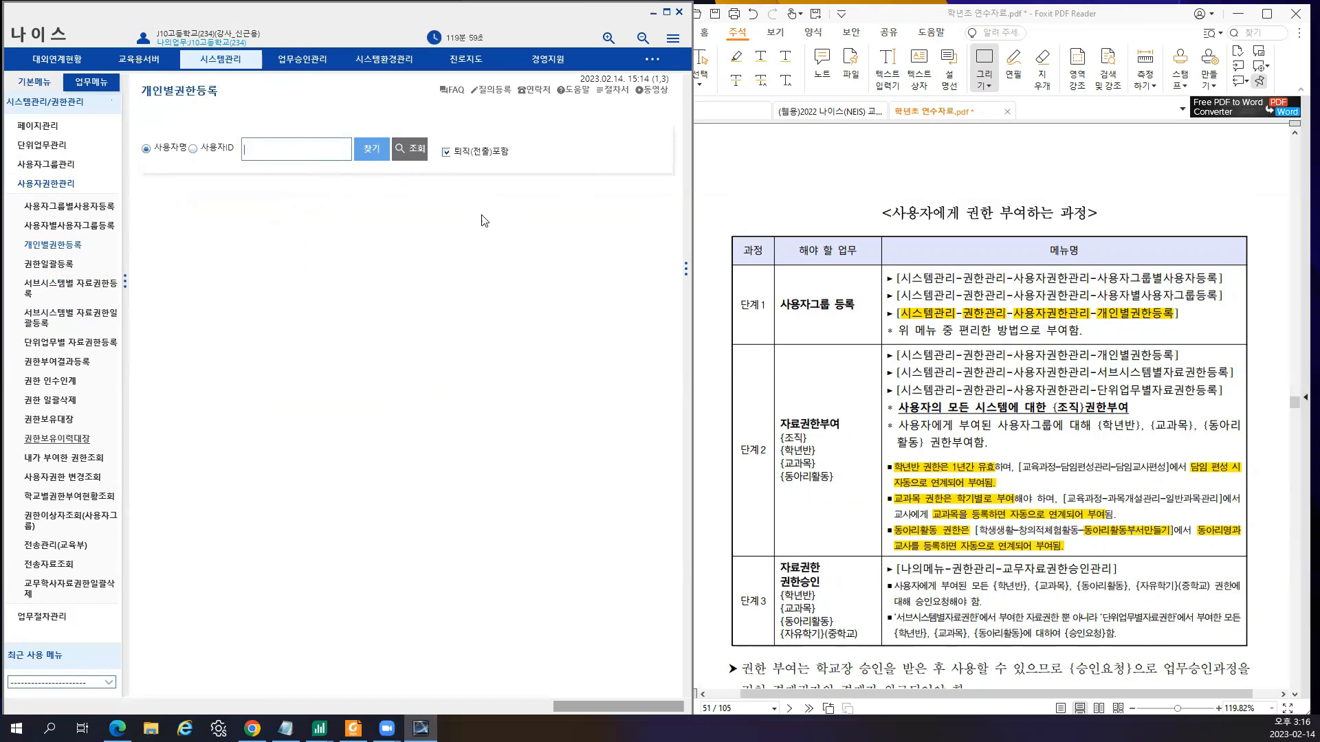
scroll(949, 622, down, 5)
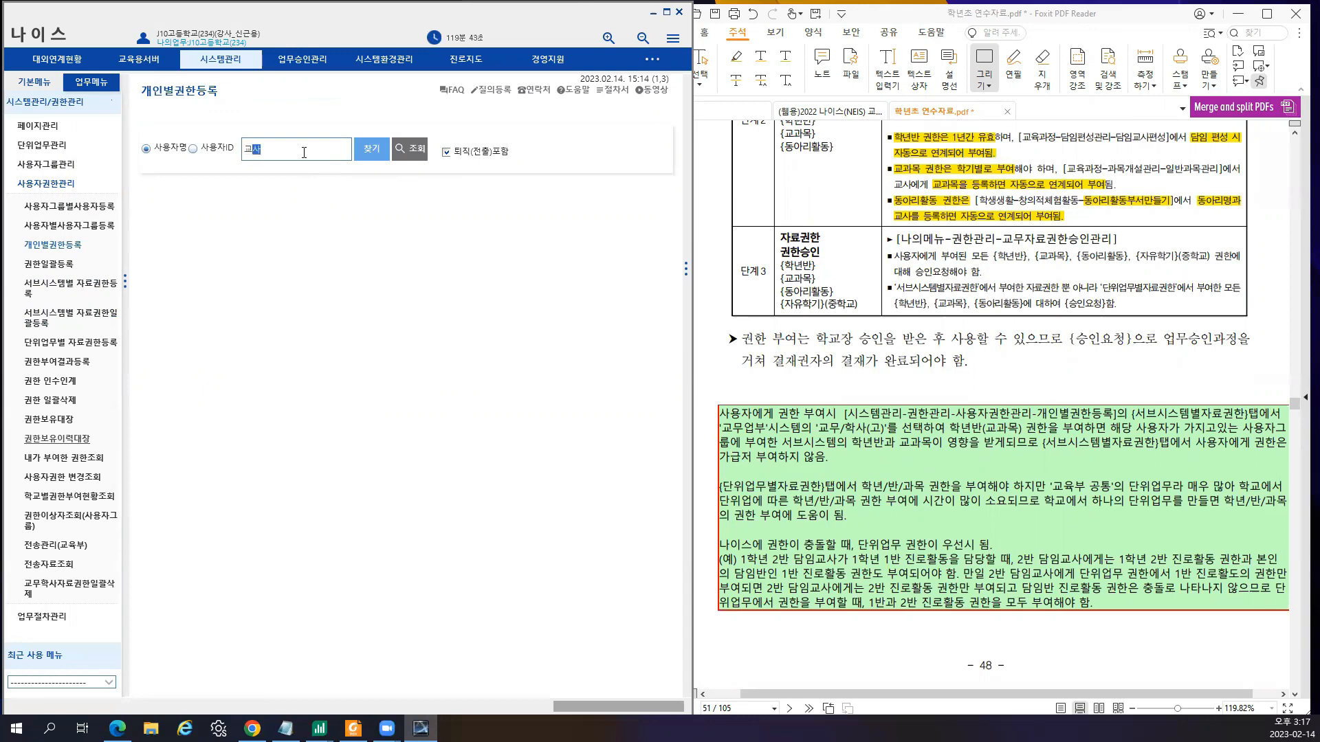
text(삼)
key(Return)
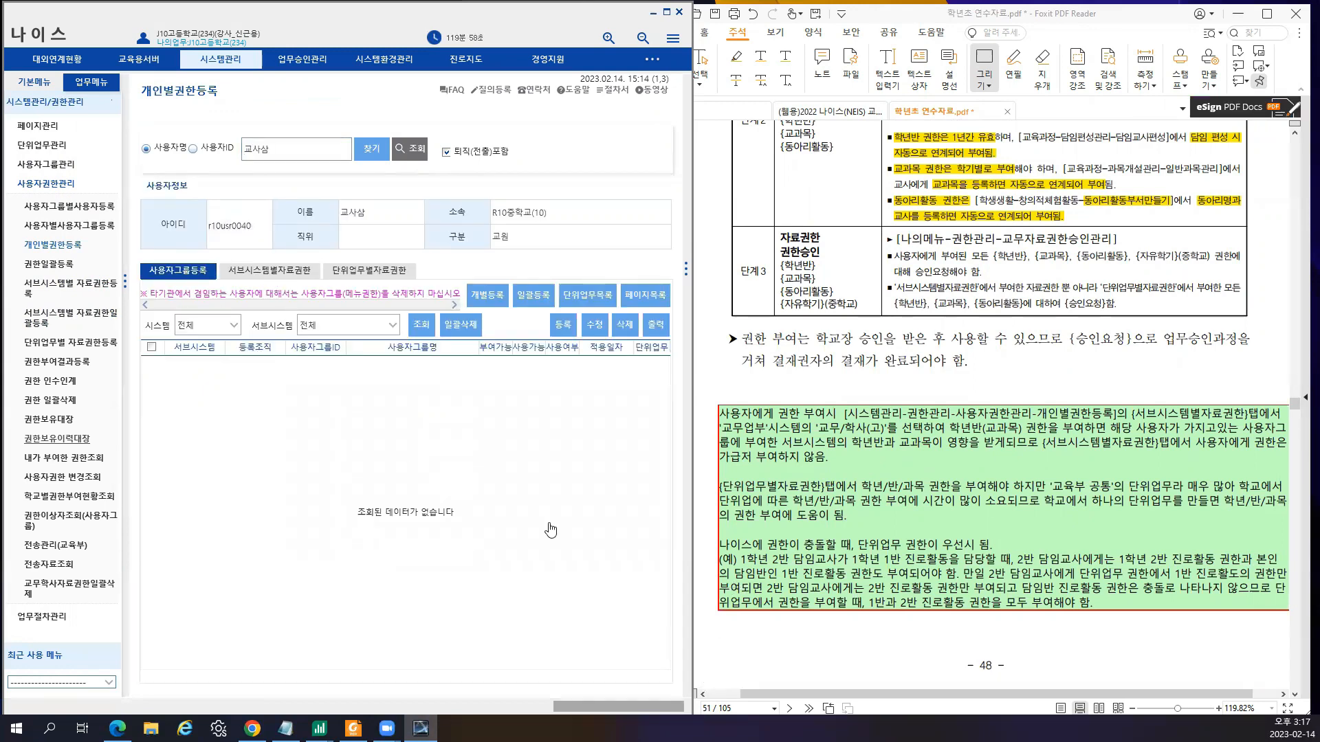
- Start registering a user group for the teacher and list the groups for 교무업무, 교무/학사(고) and 등록조직 공통
click(288, 271)
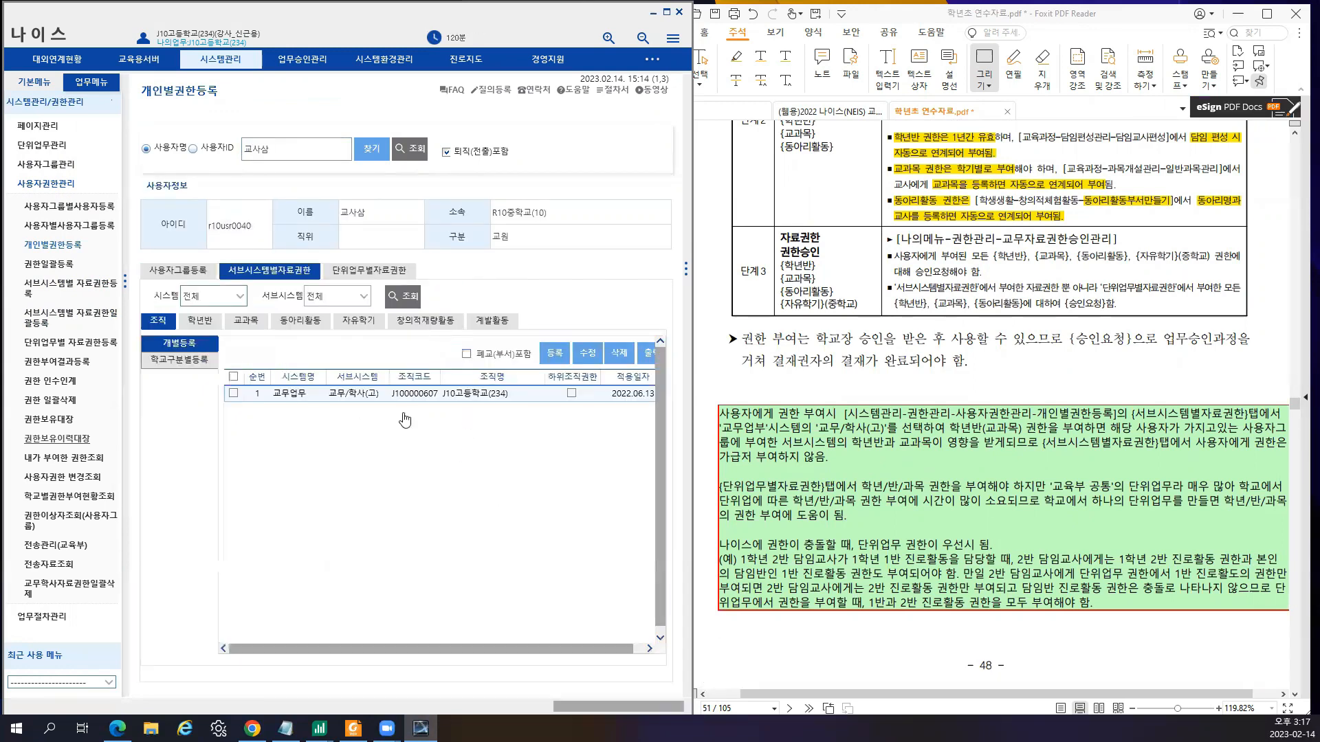
click(181, 270)
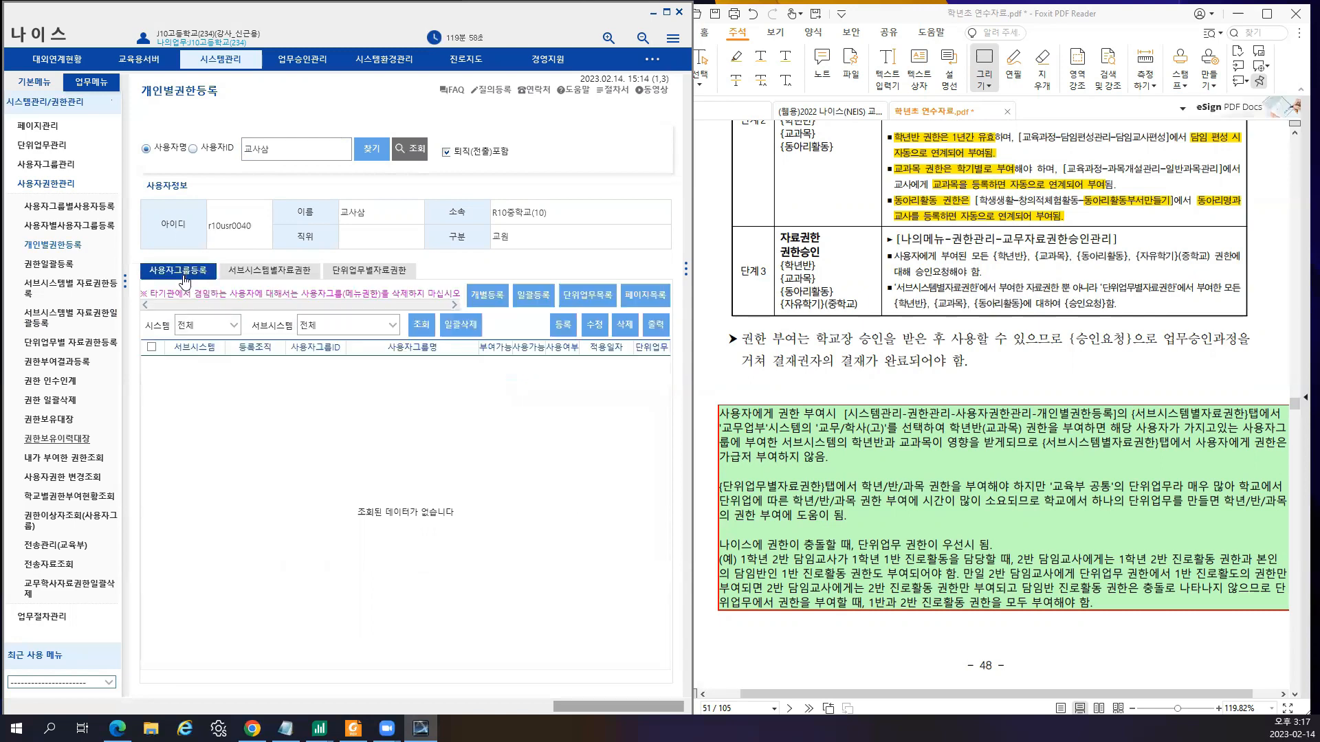
click(563, 324)
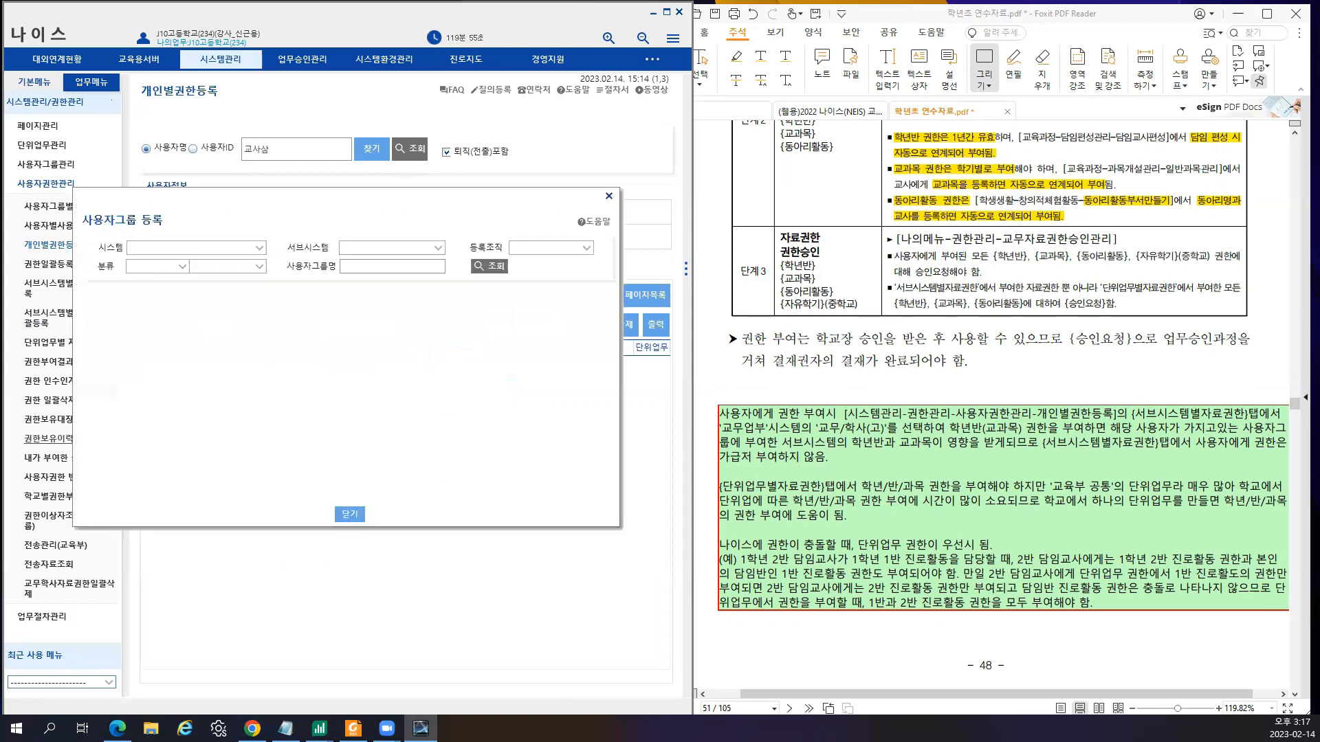
click(256, 249)
click(248, 289)
click(434, 249)
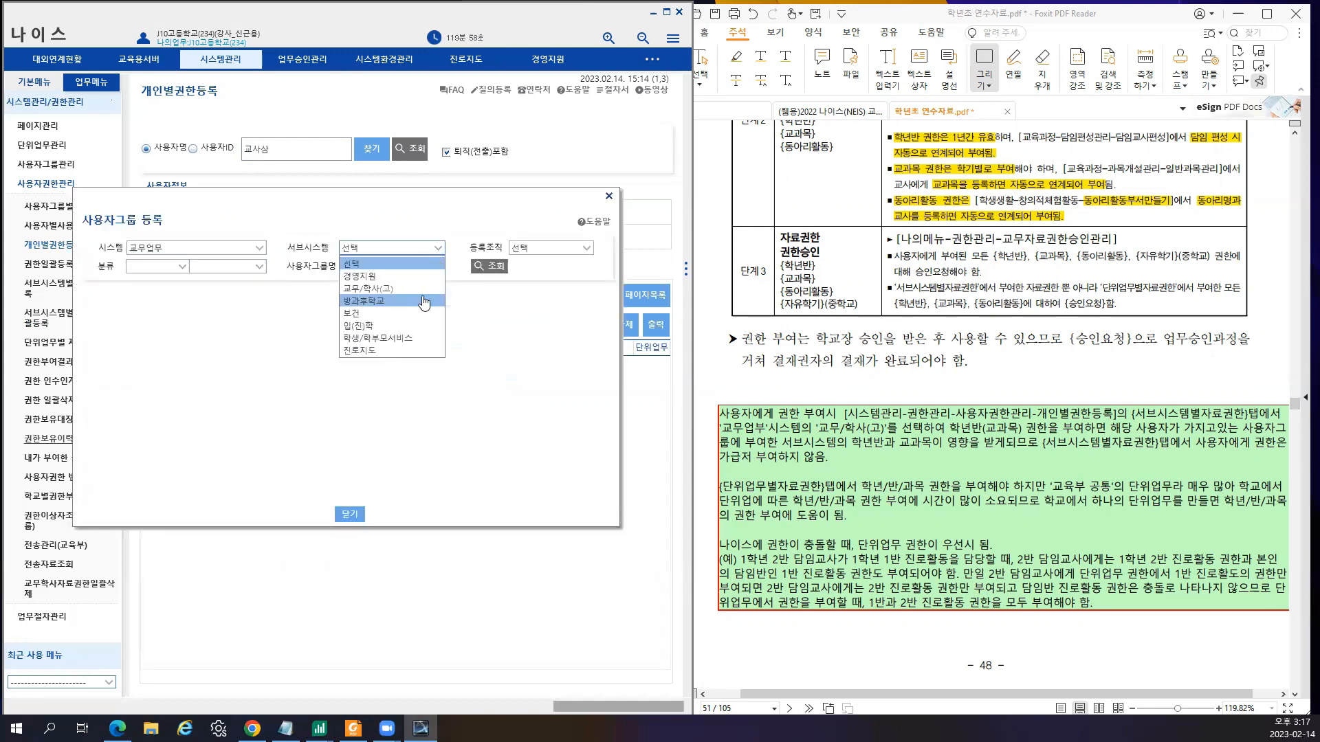
click(425, 289)
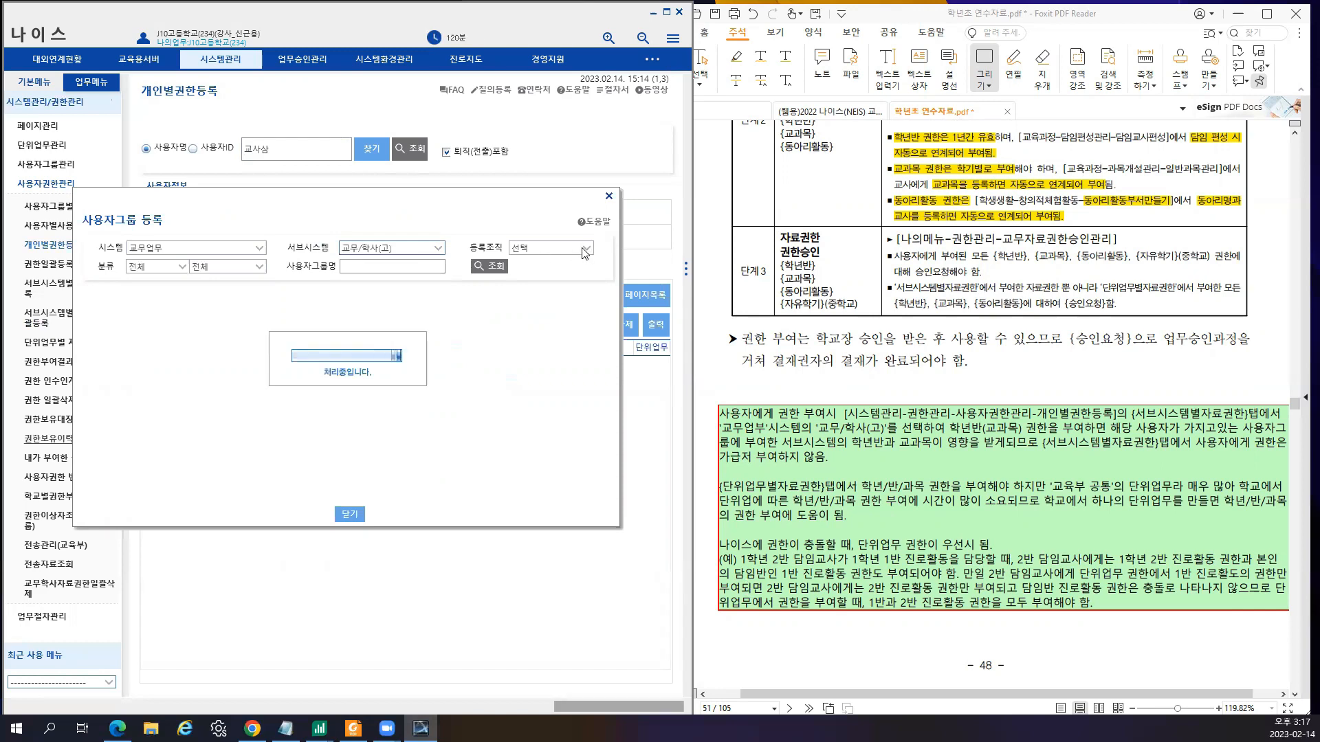
click(577, 250)
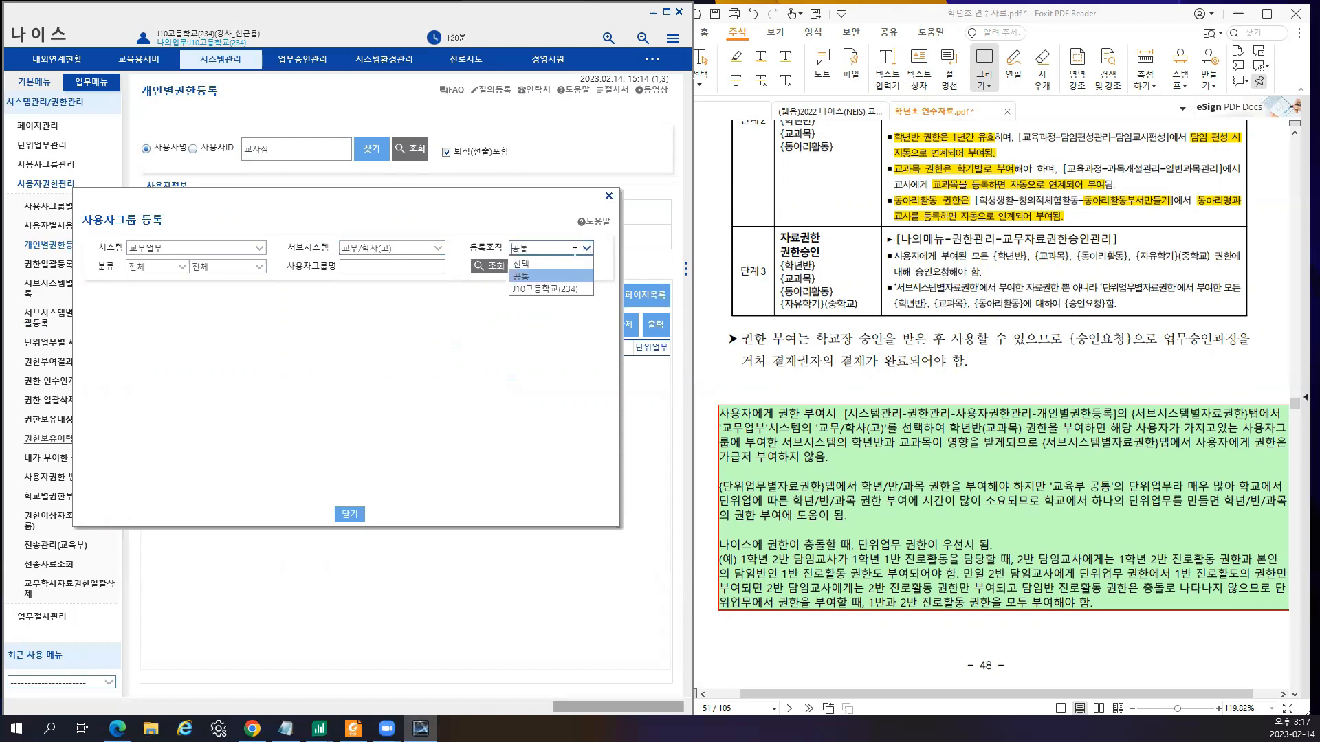
click(482, 269)
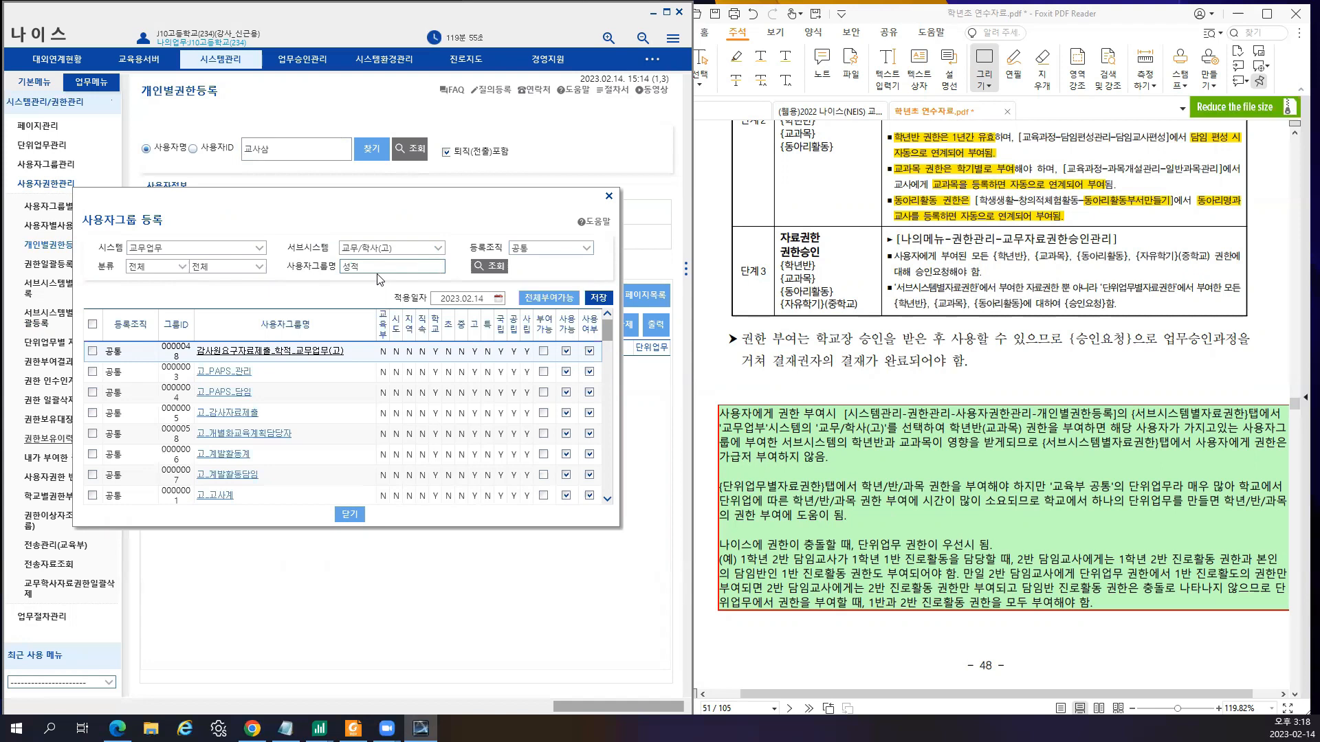
- Search the user groups for 성적, assign 고_성적계 to the teacher, save, and close the registration form
click(491, 267)
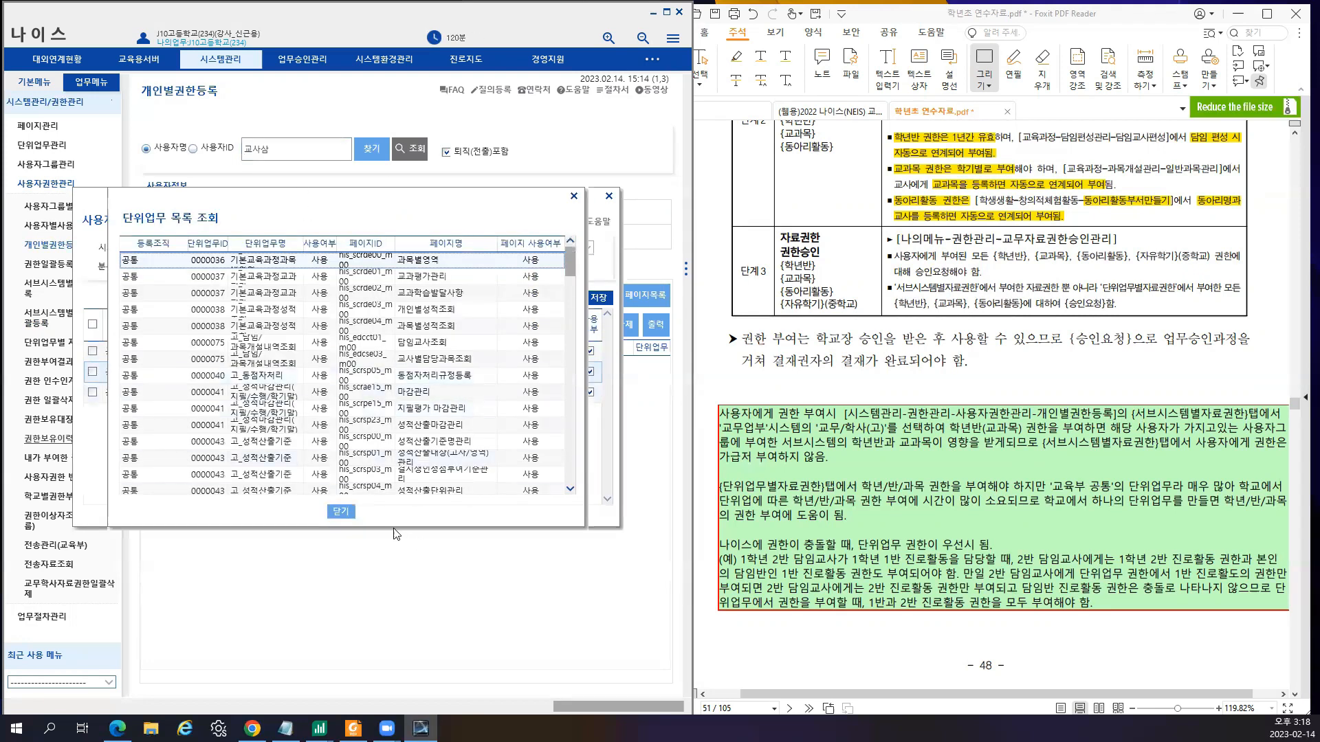
click(93, 371)
click(598, 298)
click(329, 379)
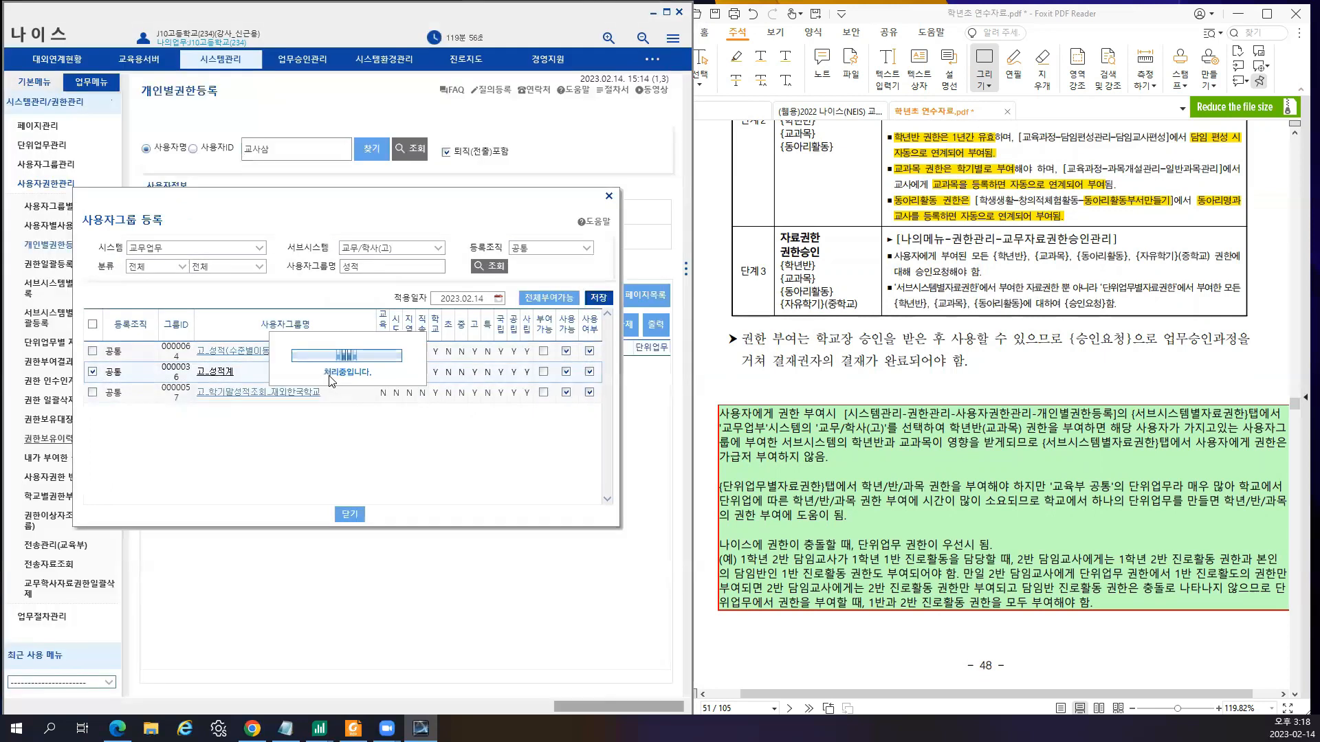
click(349, 514)
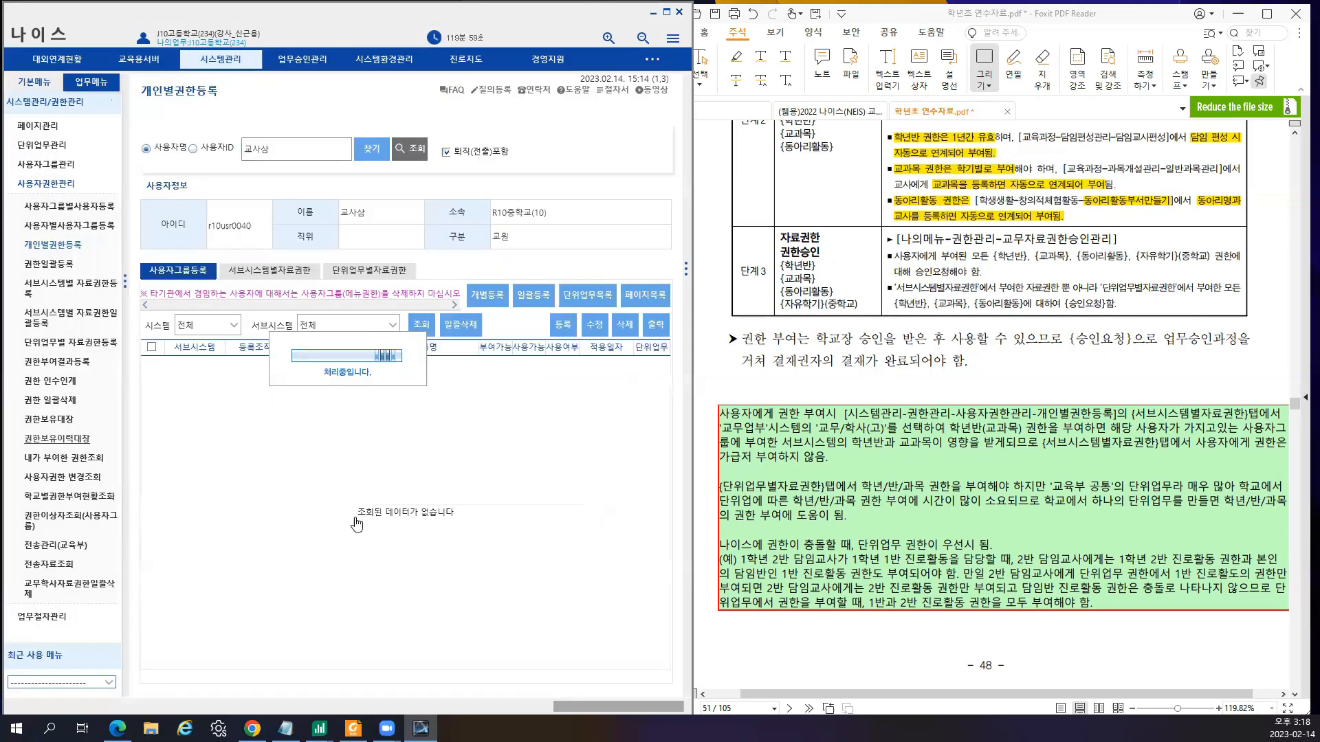
- In the 서브시스템별자료권한 settings, set 시스템 to 교무업무 and 서브시스템 to 교무/학사(고)
click(252, 272)
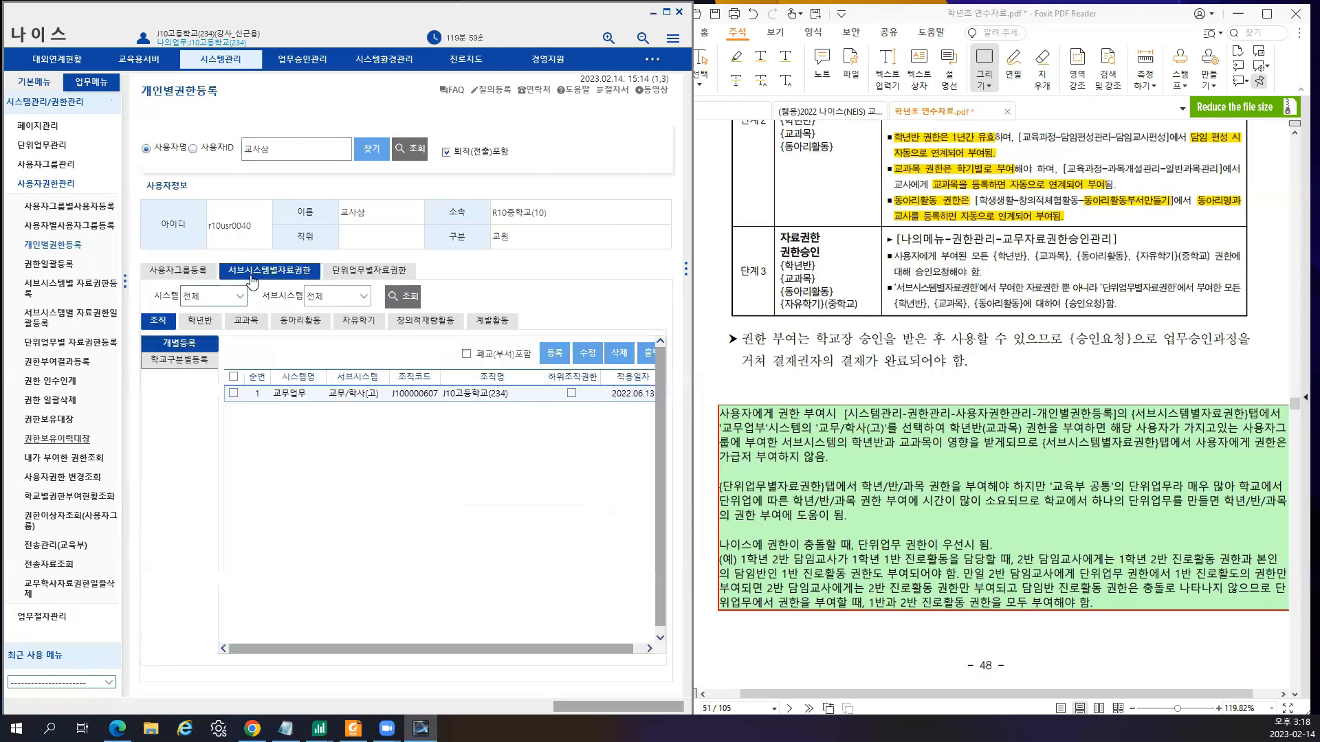
click(223, 297)
click(203, 328)
click(363, 296)
click(329, 353)
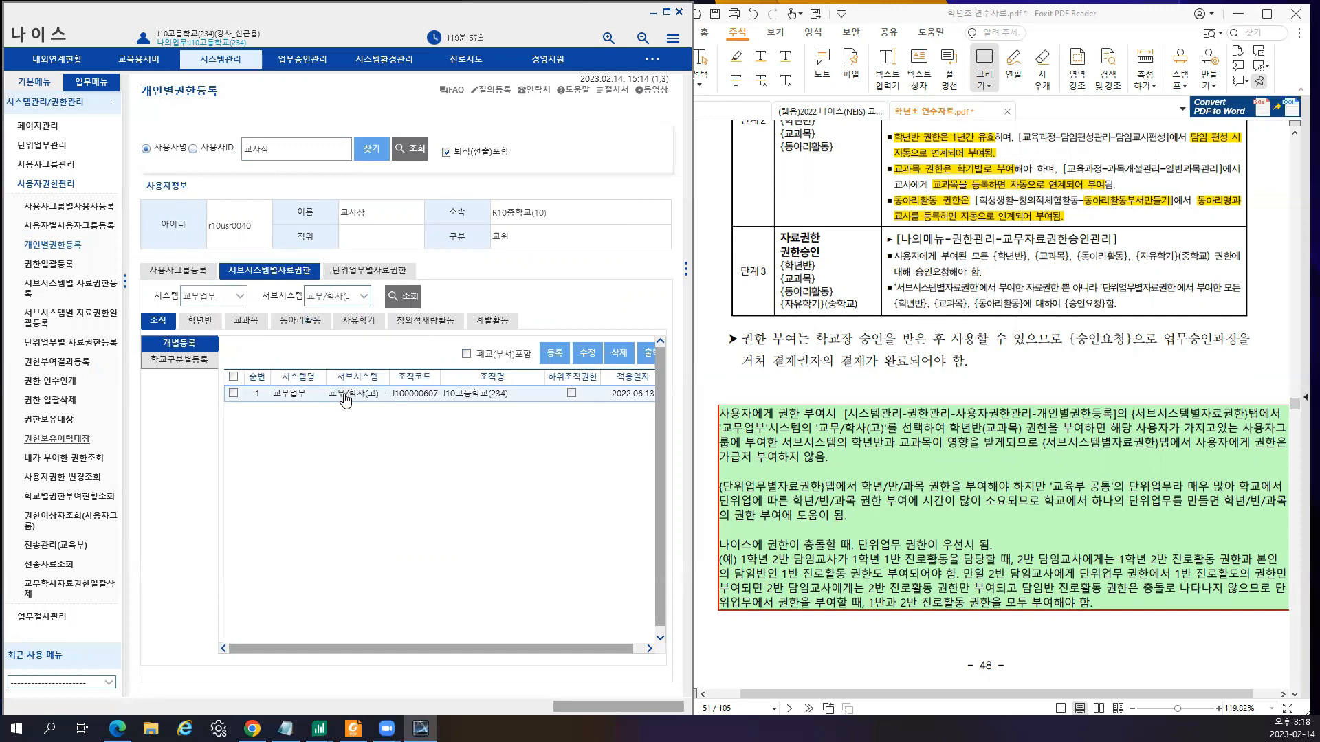
- Register 2022 학년반 data permissions for every grade under 주간 at J10고등학교(234), and submit a change reason
click(201, 321)
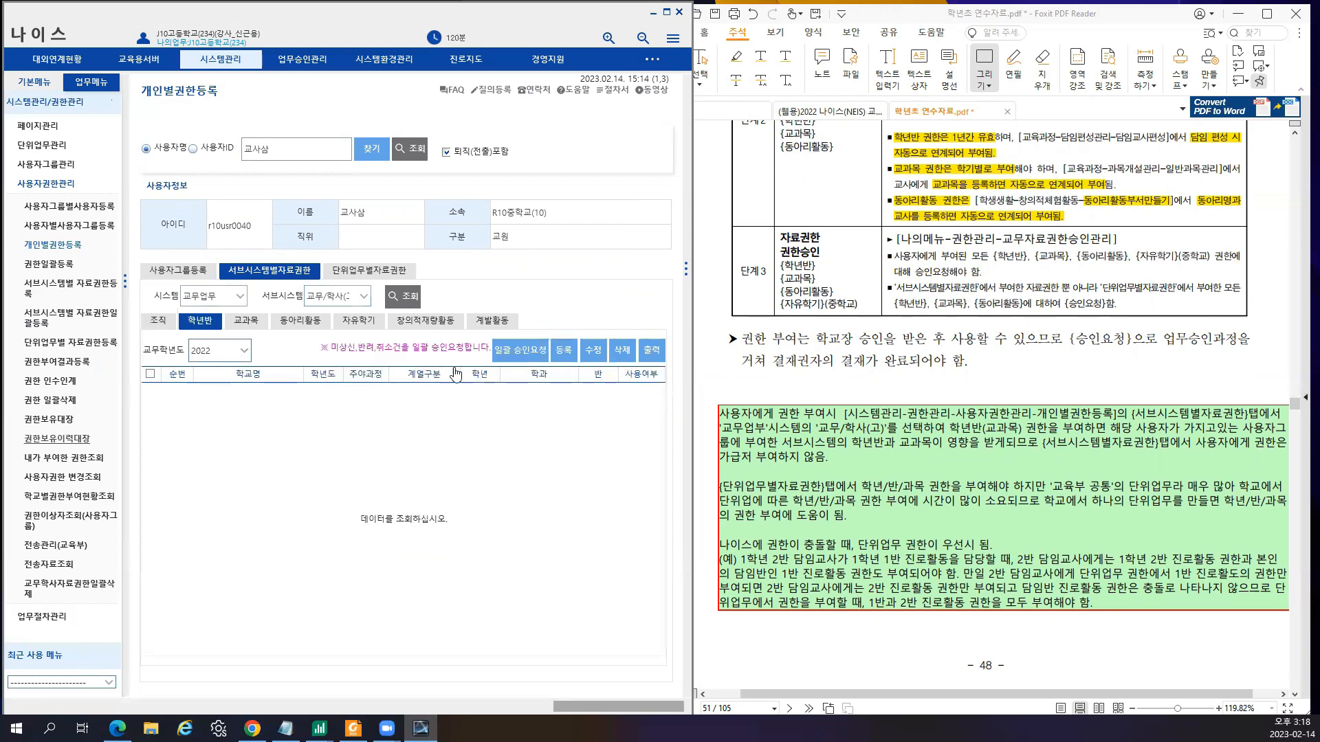
click(564, 350)
click(508, 250)
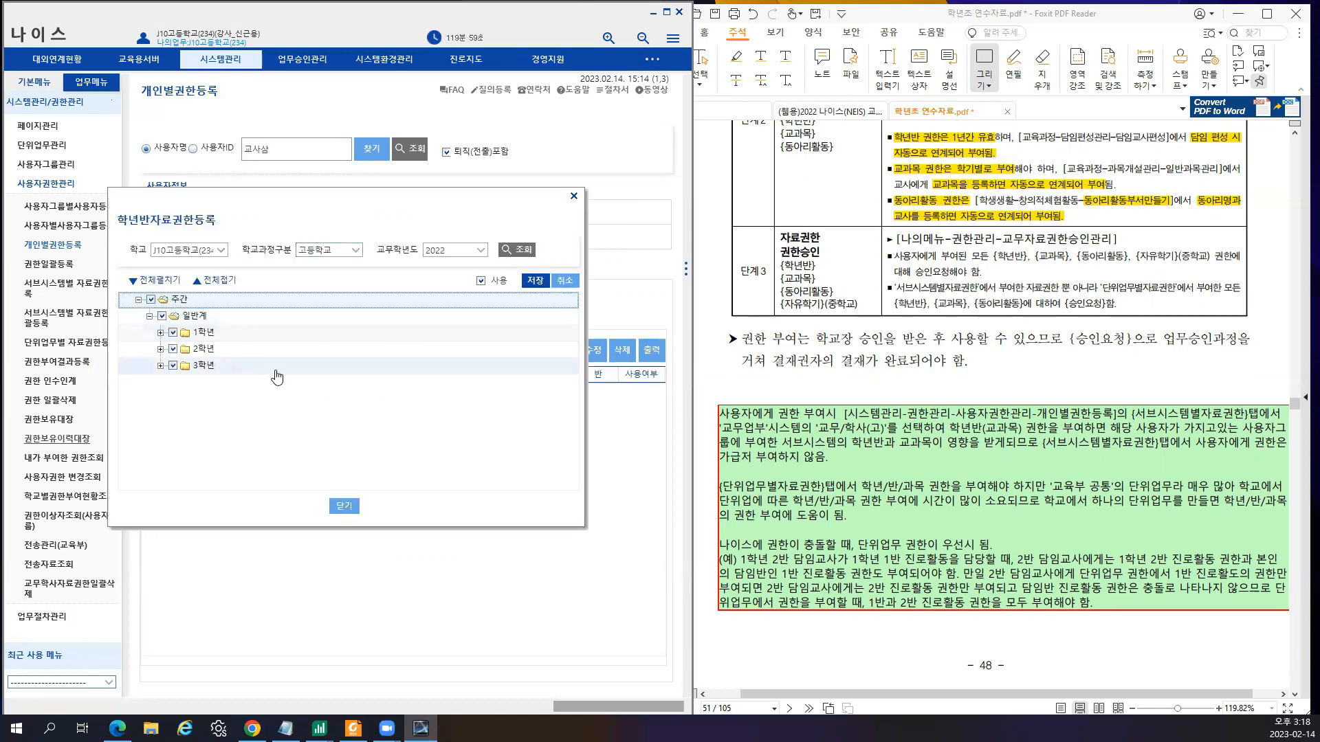
click(535, 281)
click(317, 381)
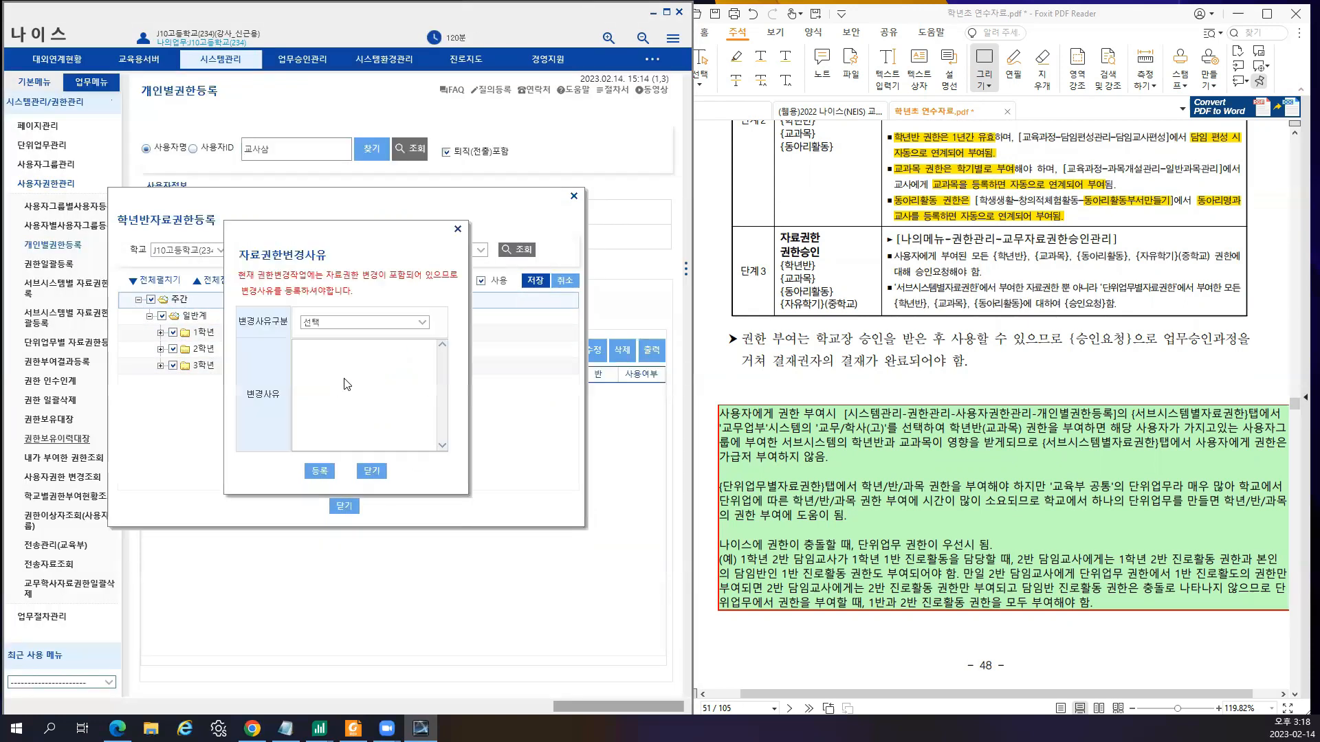
click(382, 323)
click(377, 349)
key(ctrl+a)
click(317, 471)
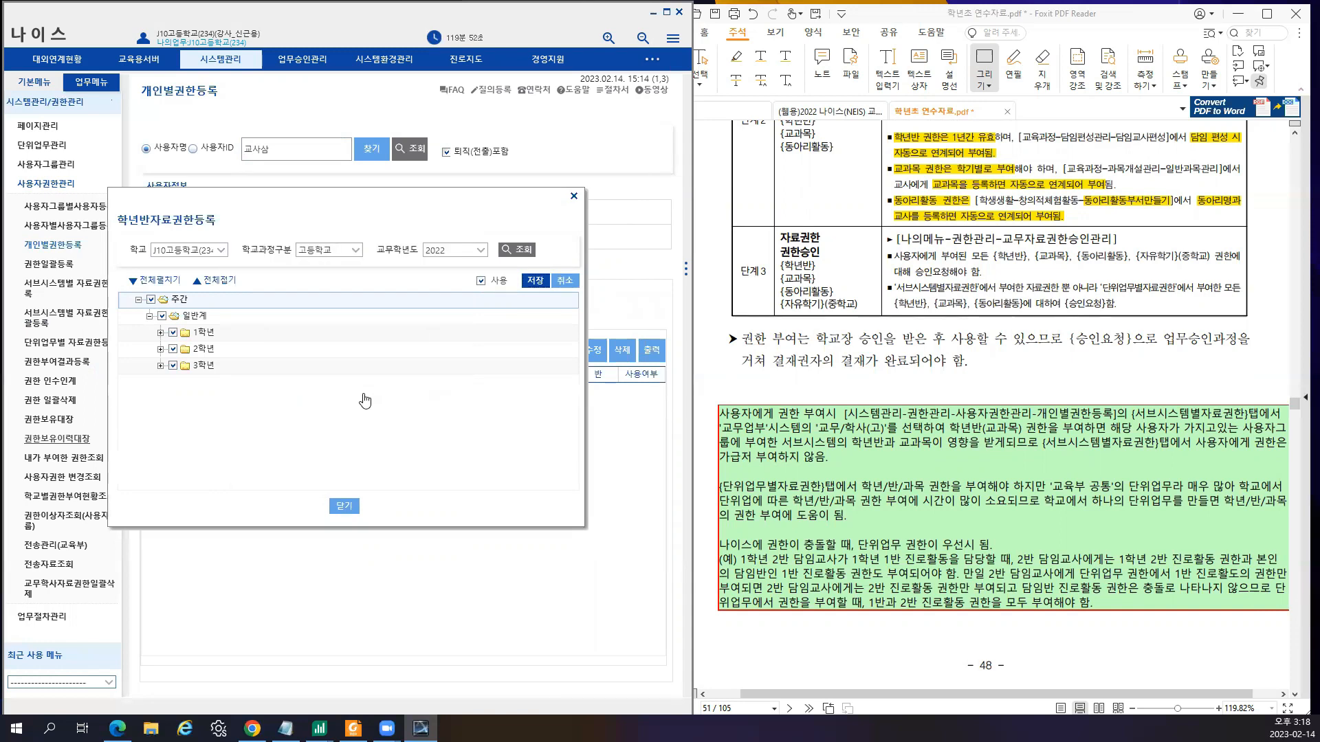
- Register 교과목 data permissions for every grade under 주간, 2022 학기 2, with change type 신규등록 and reason 신규업무
click(254, 321)
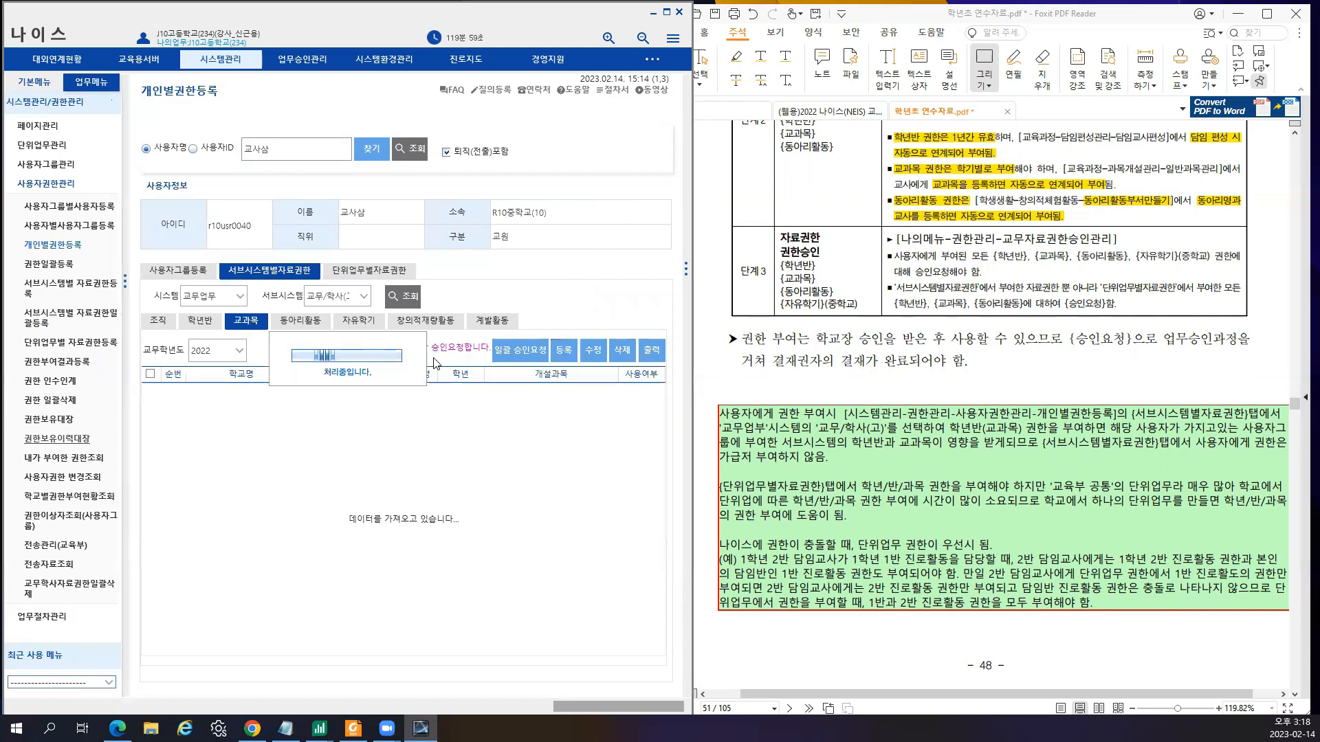
click(564, 350)
click(543, 250)
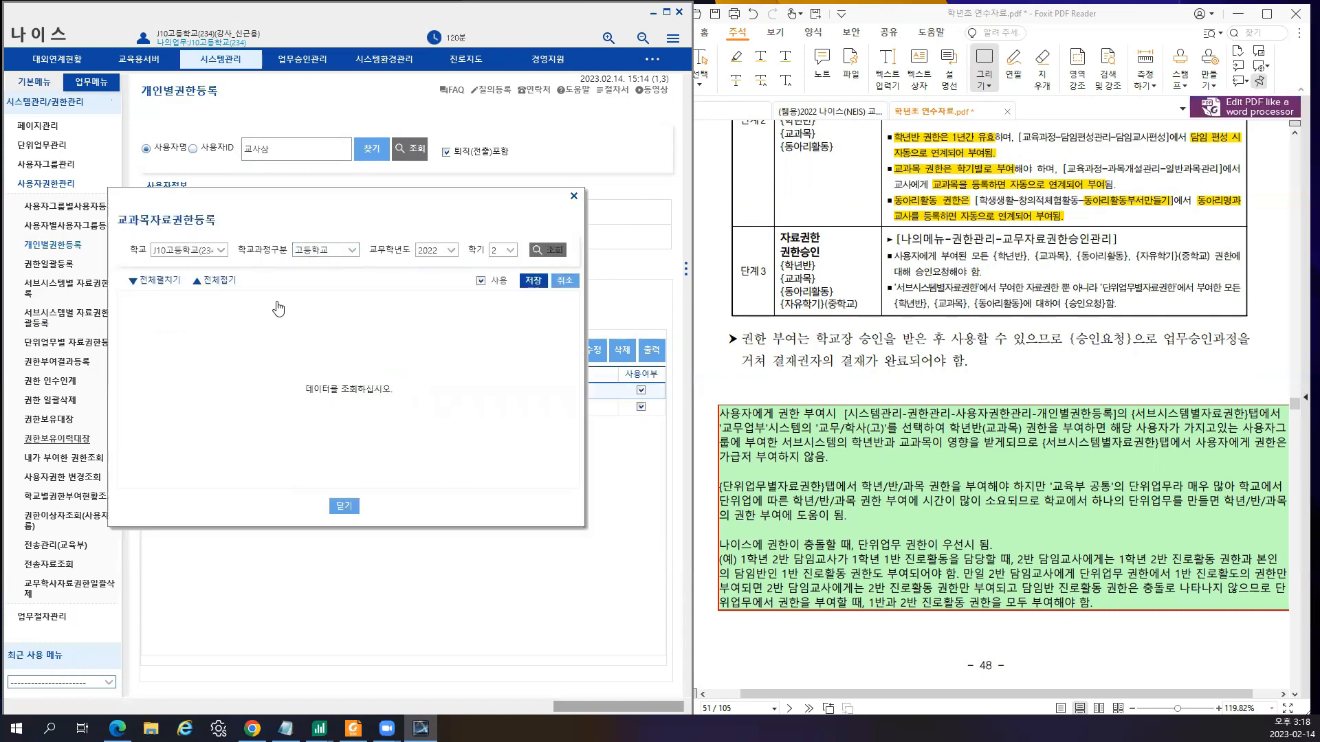
click(151, 299)
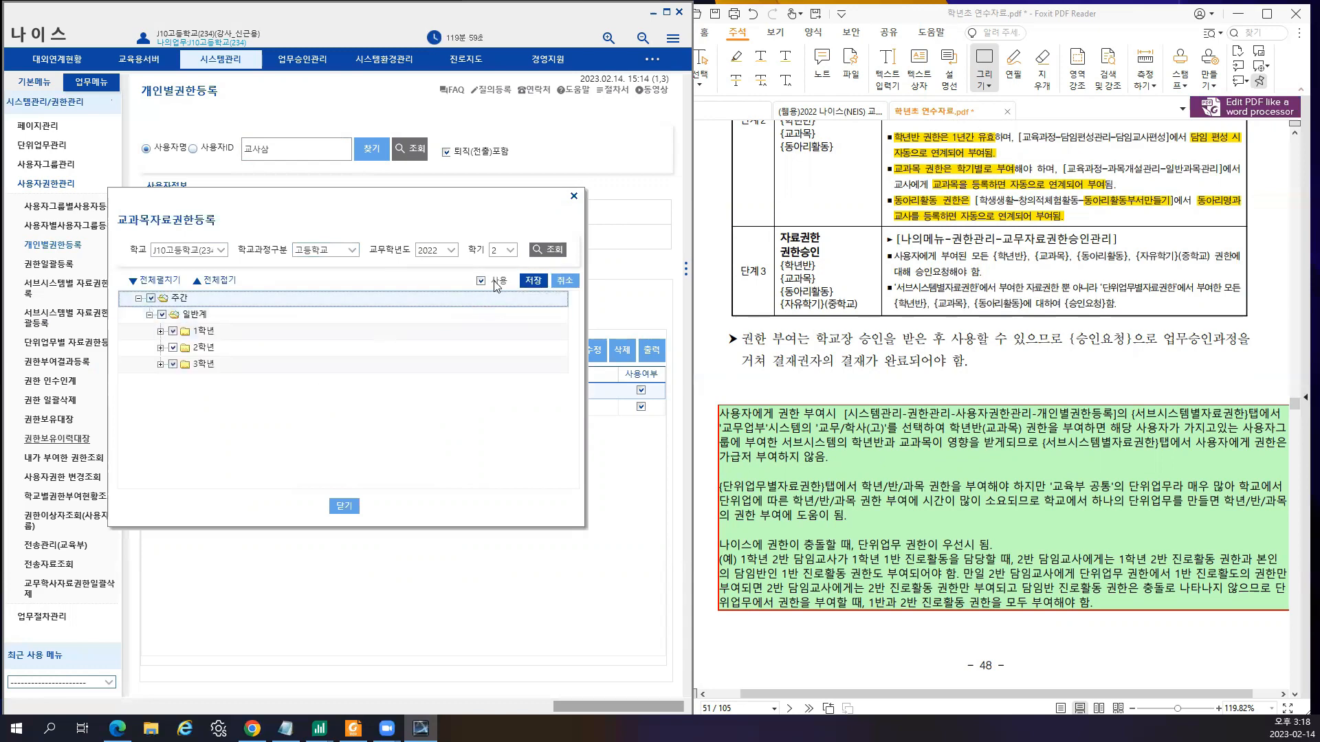
click(534, 281)
click(322, 381)
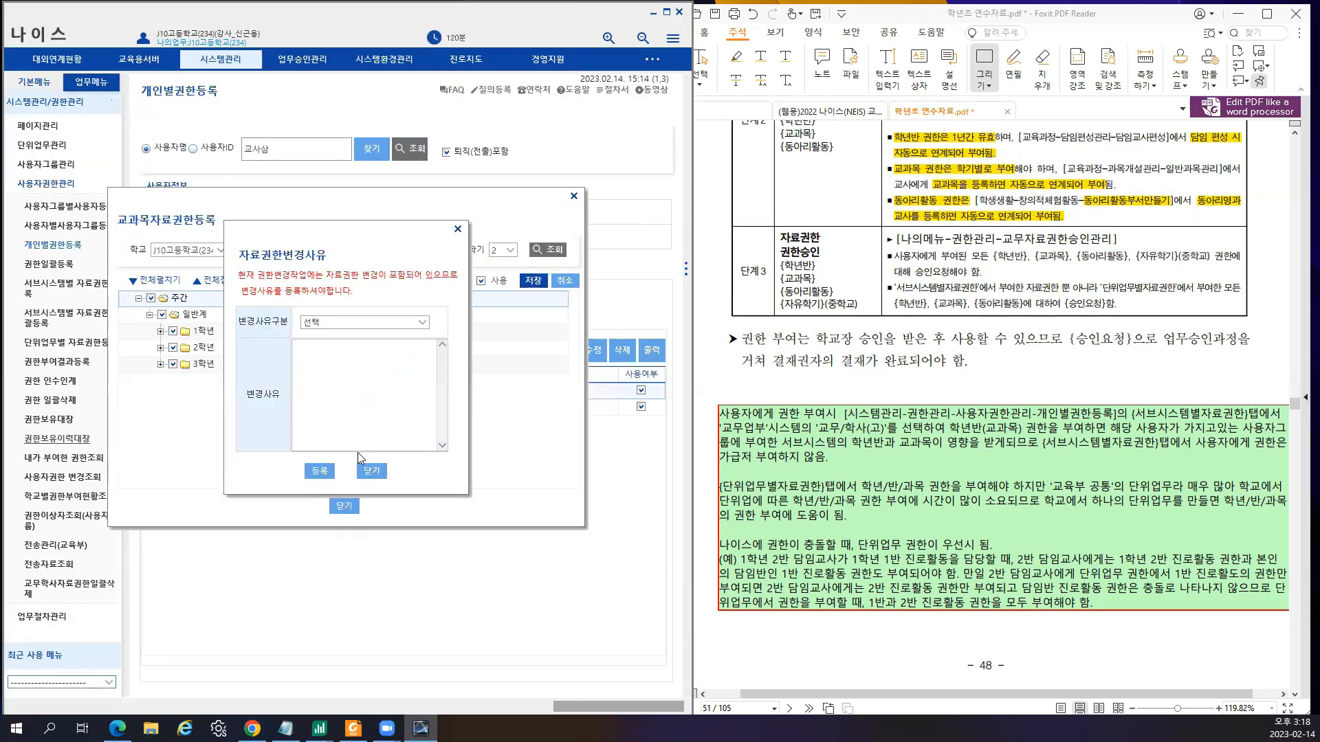
click(371, 322)
click(374, 351)
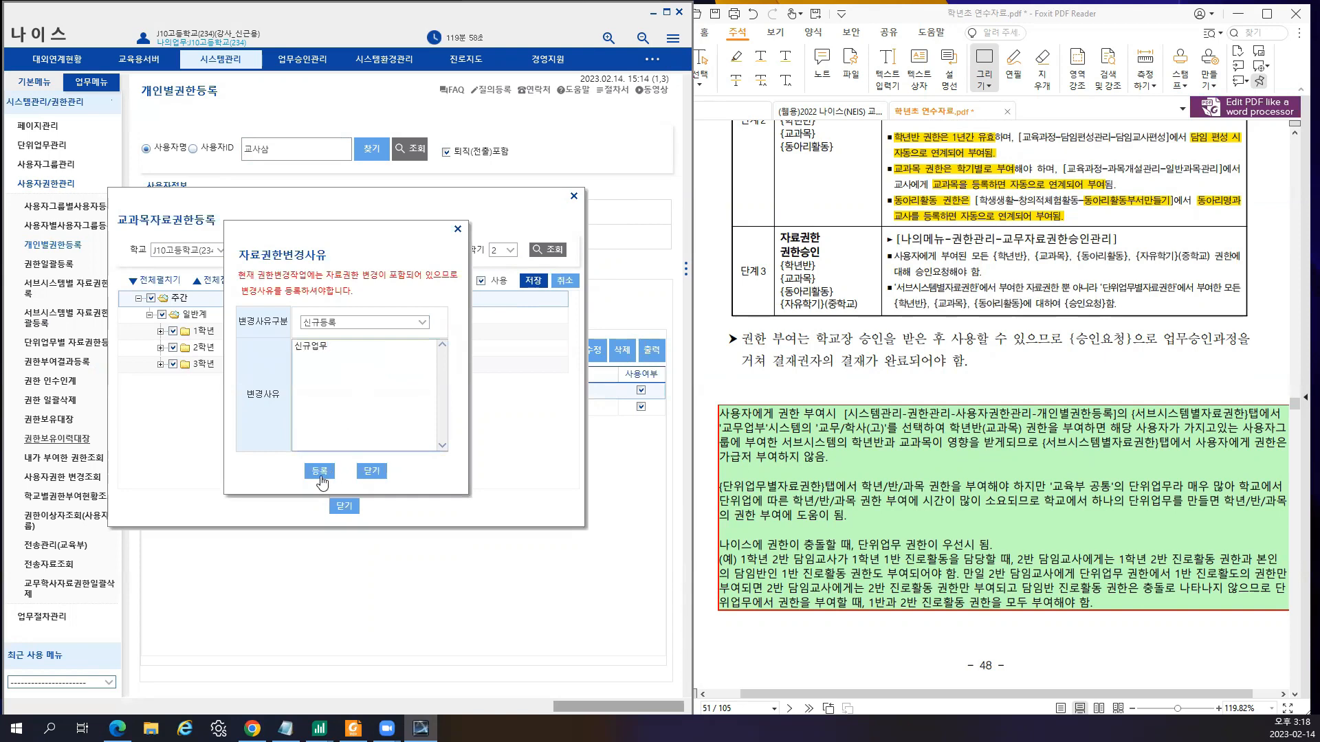
click(320, 472)
click(340, 382)
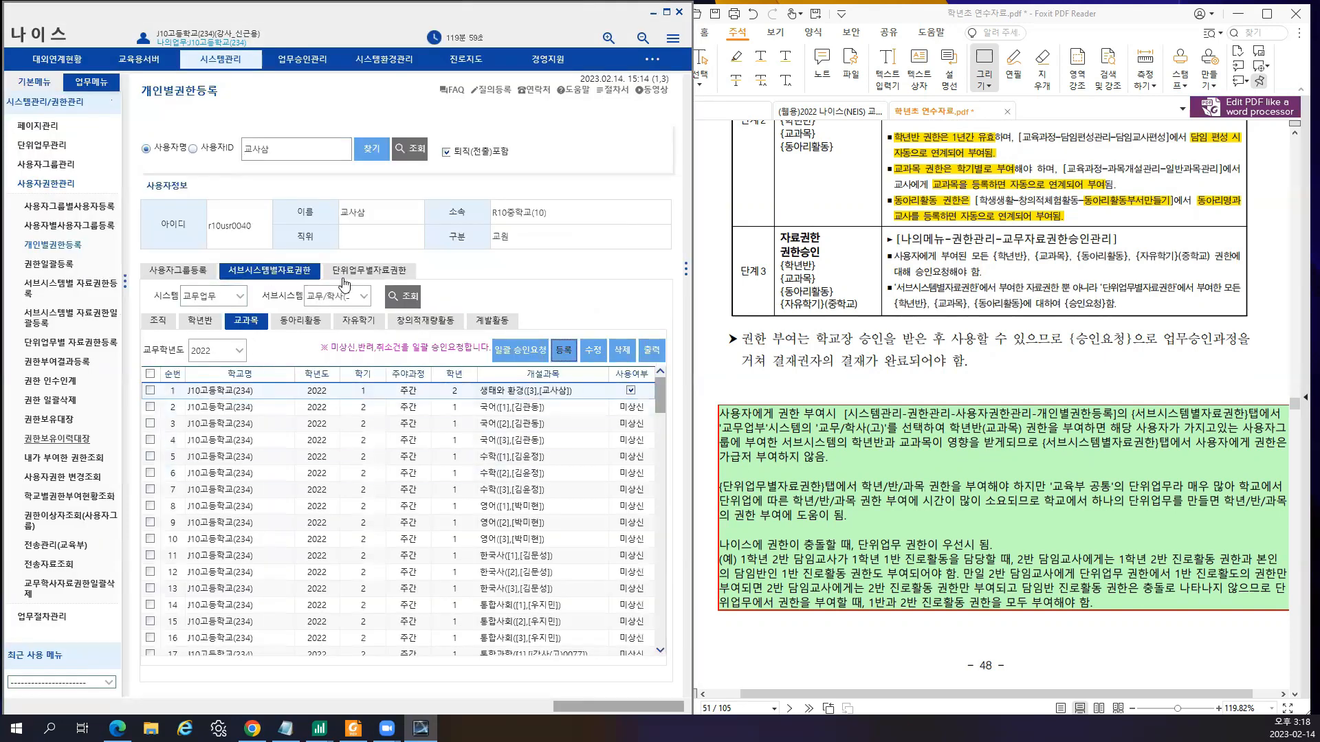
- Examine the 단위업무 list of the 고_성적계 user group and compare the group registration with the granted 교과목 data permissions
click(195, 277)
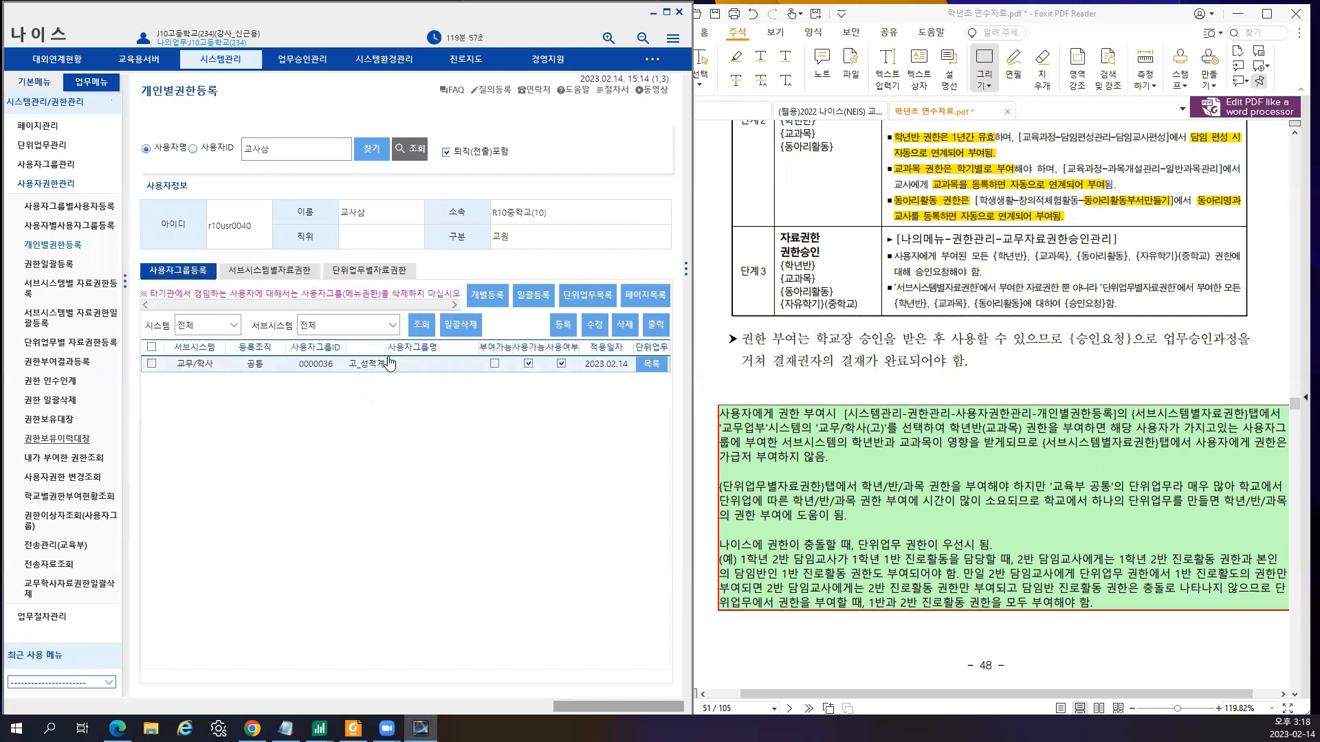
click(659, 367)
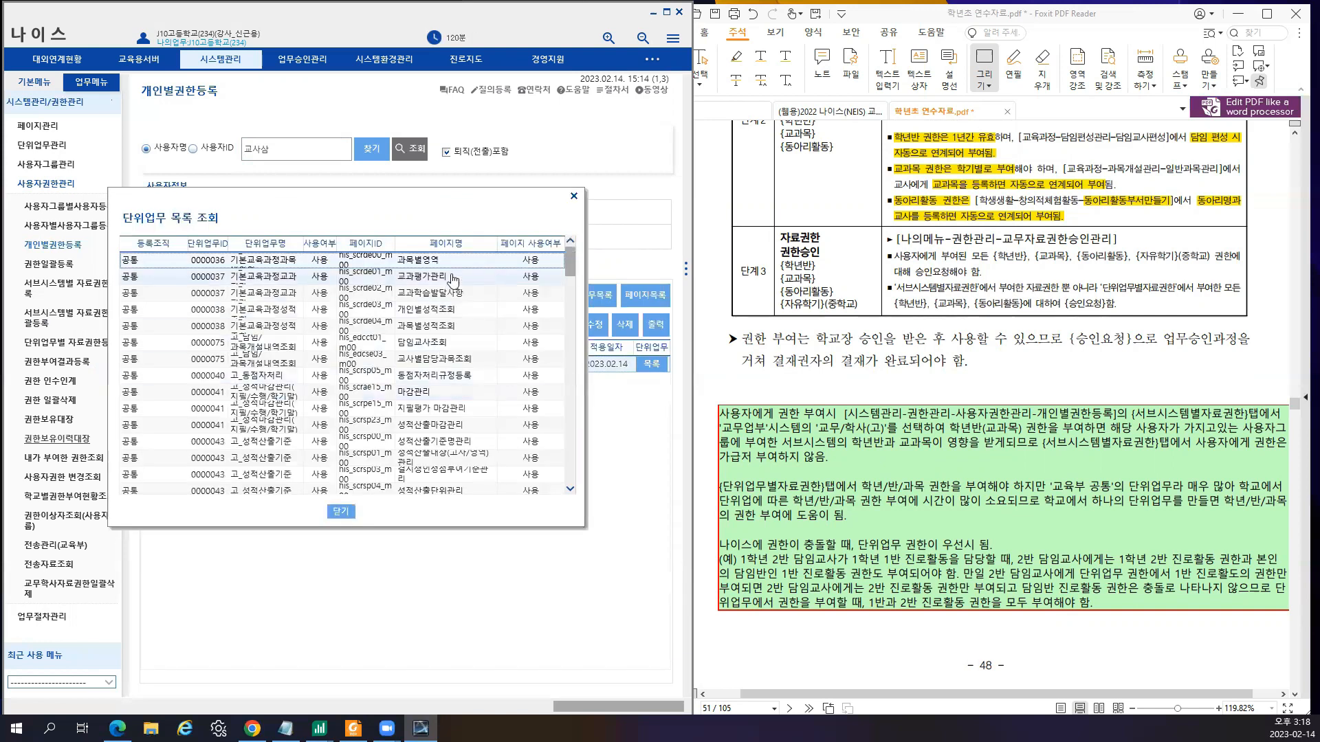
scroll(438, 394, down, 1)
scroll(440, 402, down, 1)
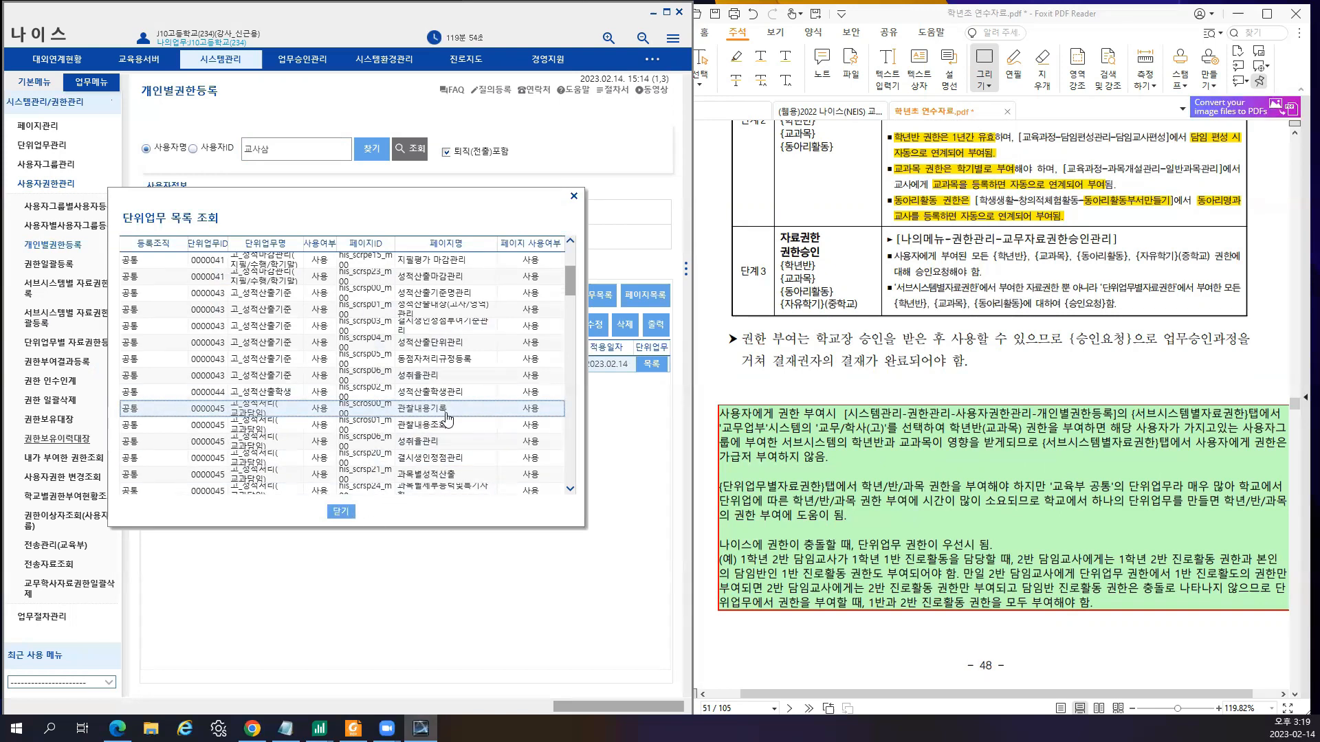
click(349, 515)
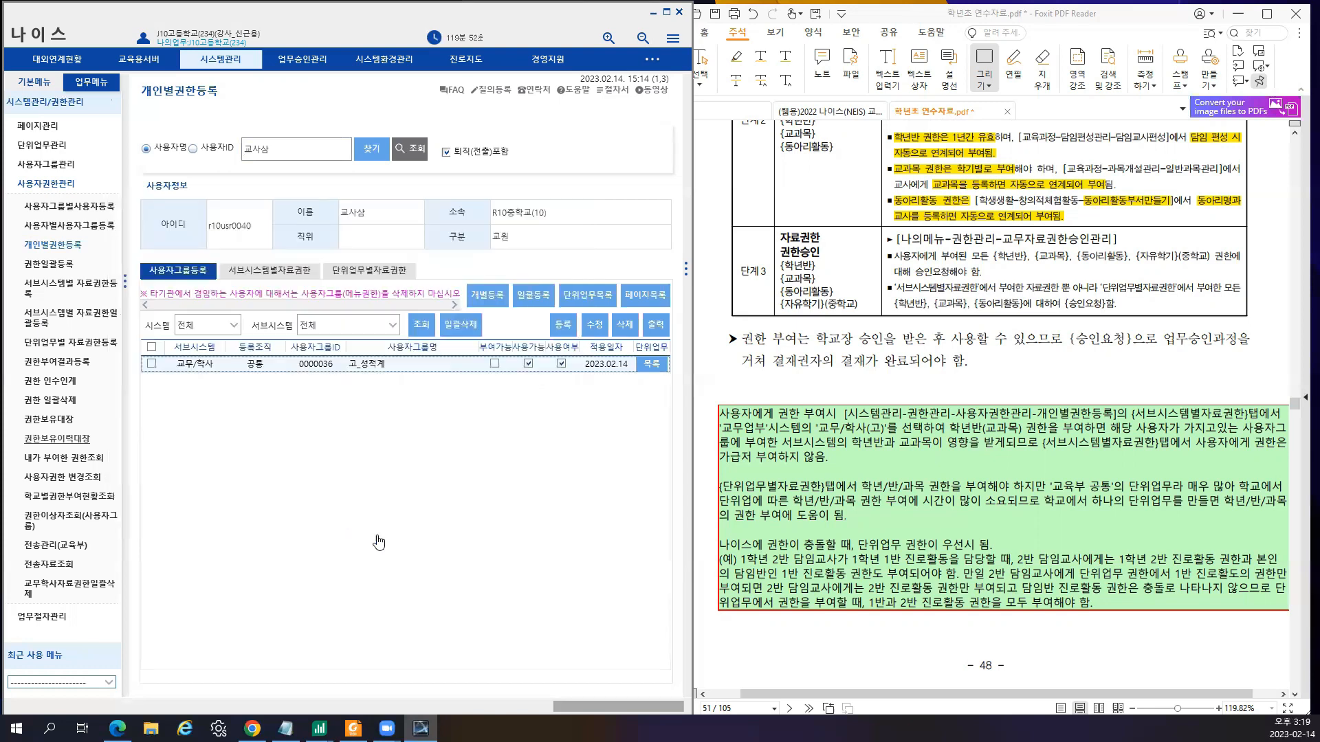
click(267, 272)
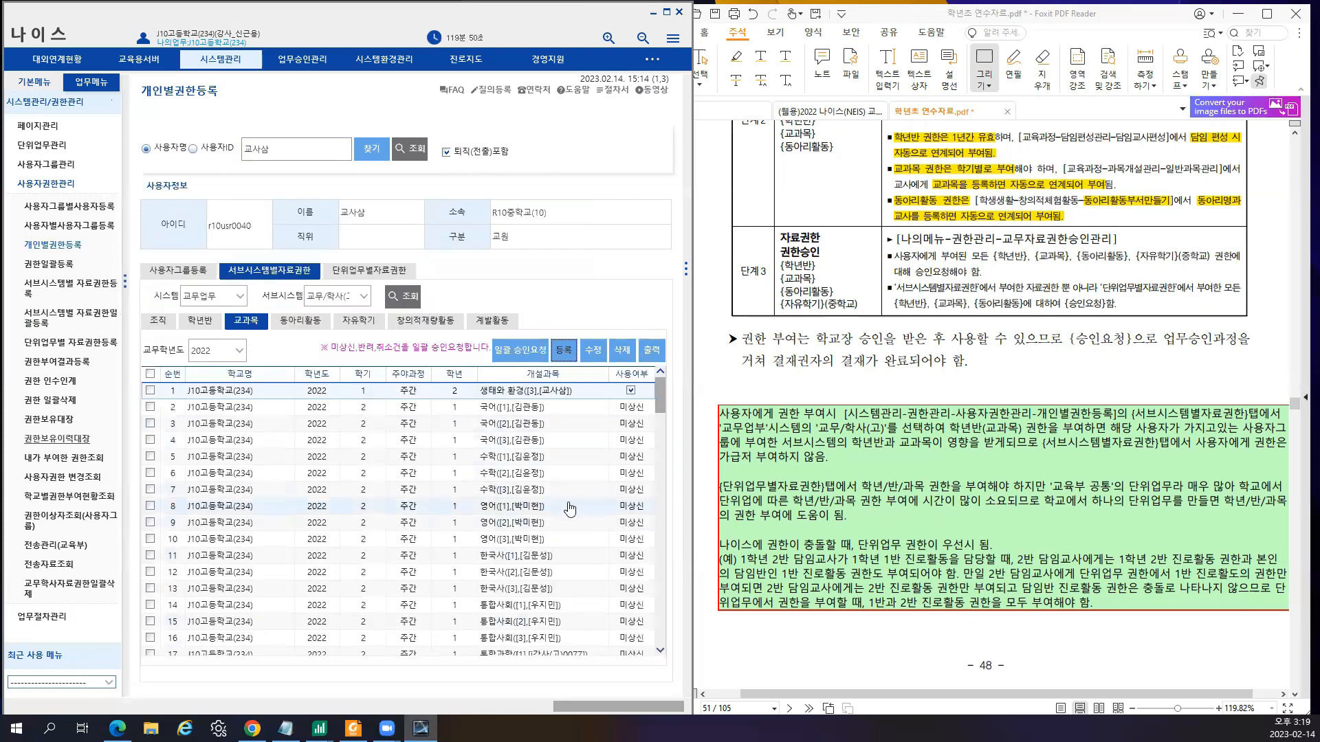
click(180, 272)
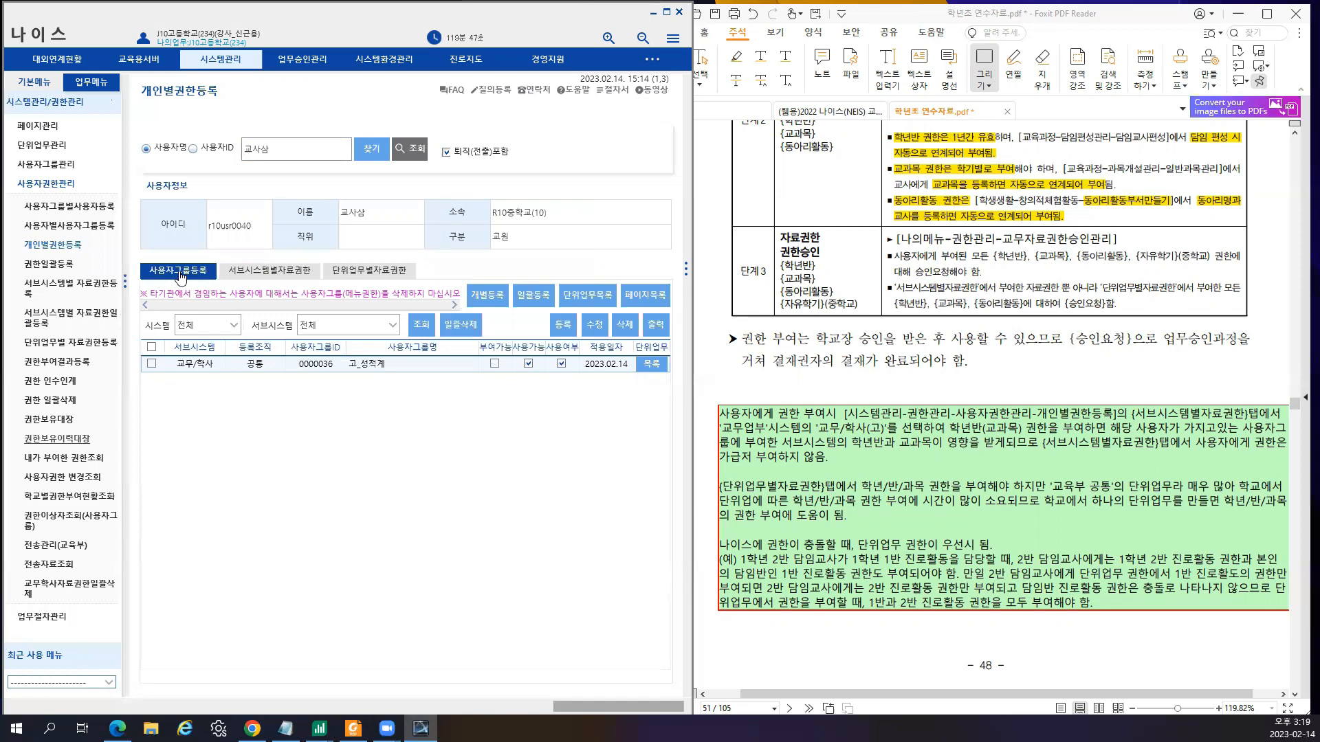
click(302, 271)
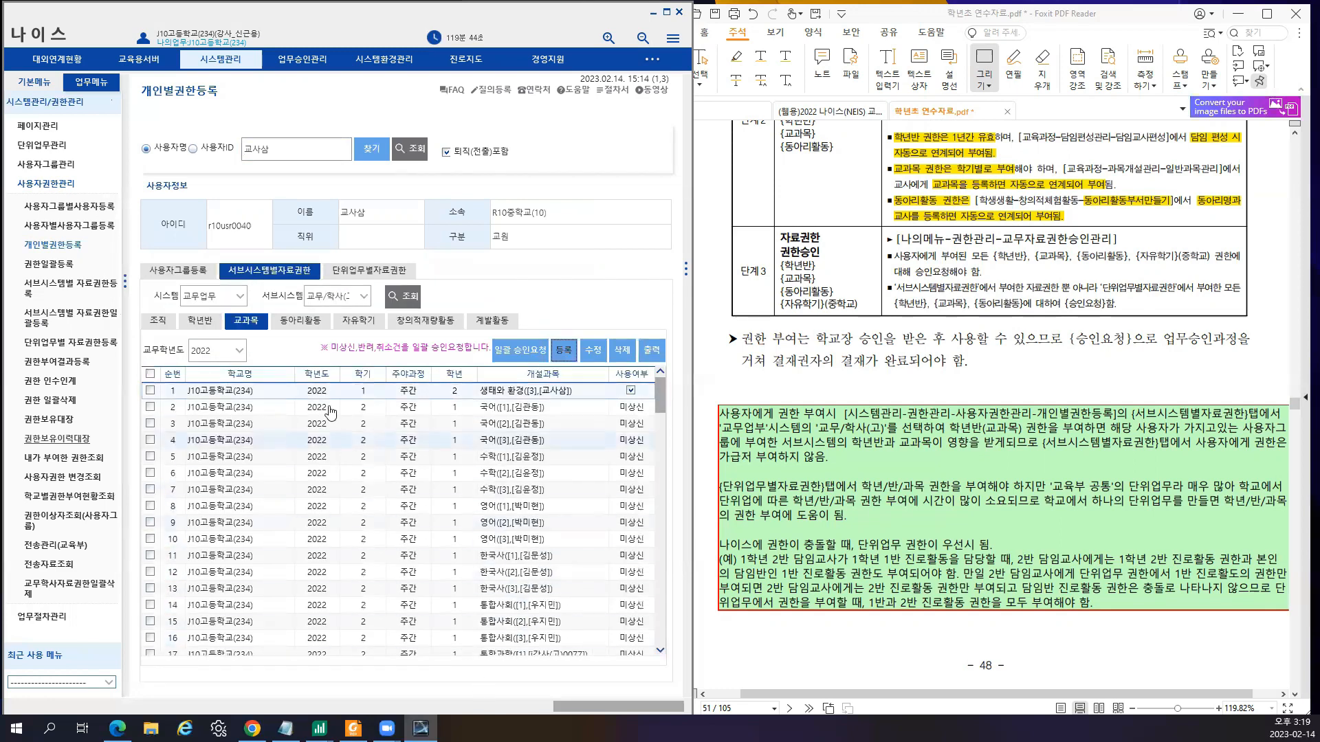
click(180, 271)
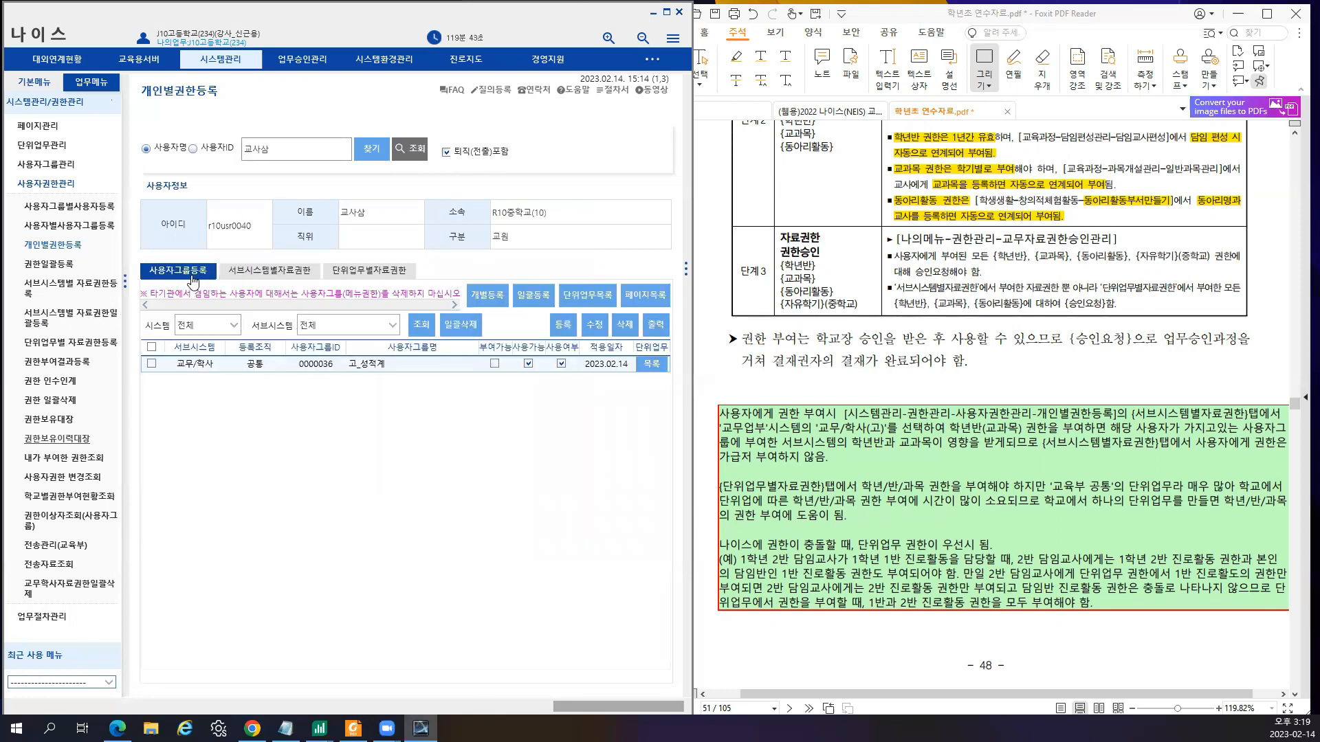
click(391, 372)
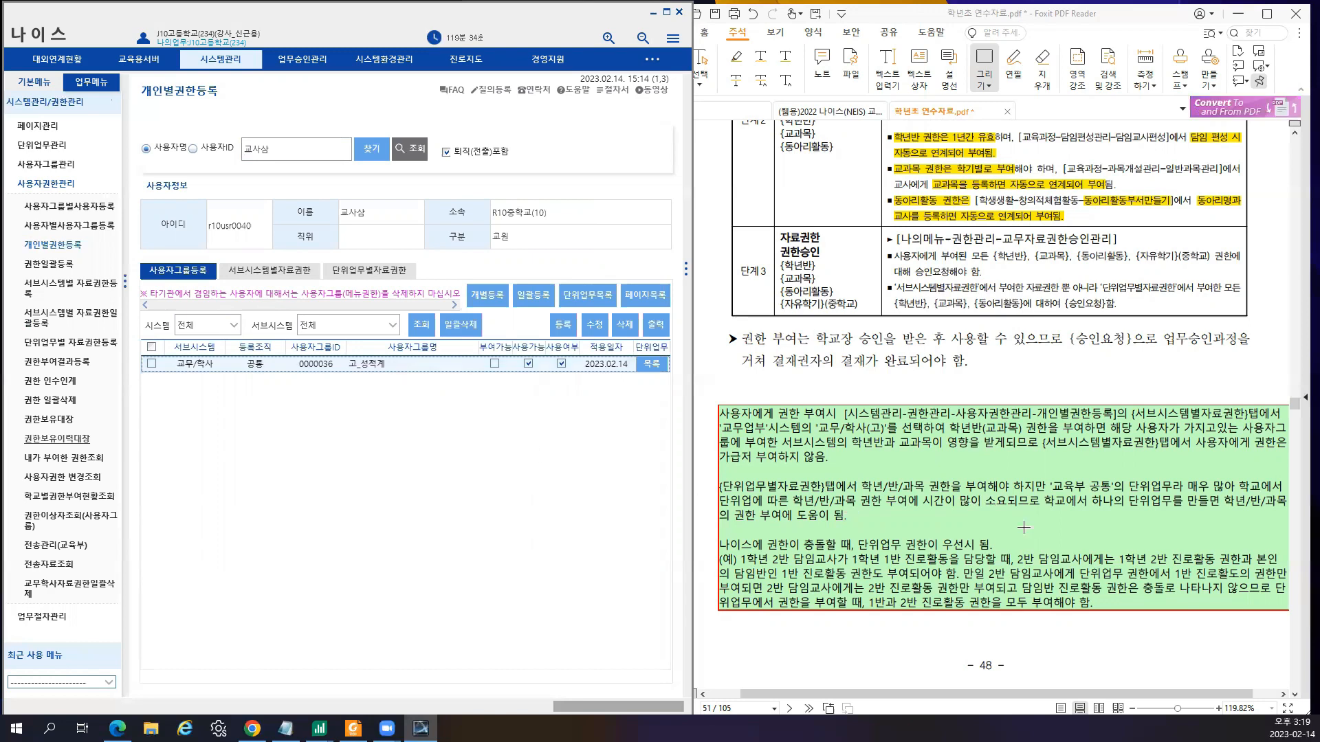
- Retrieve the teacher's unit tasks in the 단위업무별자료권한 settings and select 고_지필평가채점
click(286, 273)
click(369, 270)
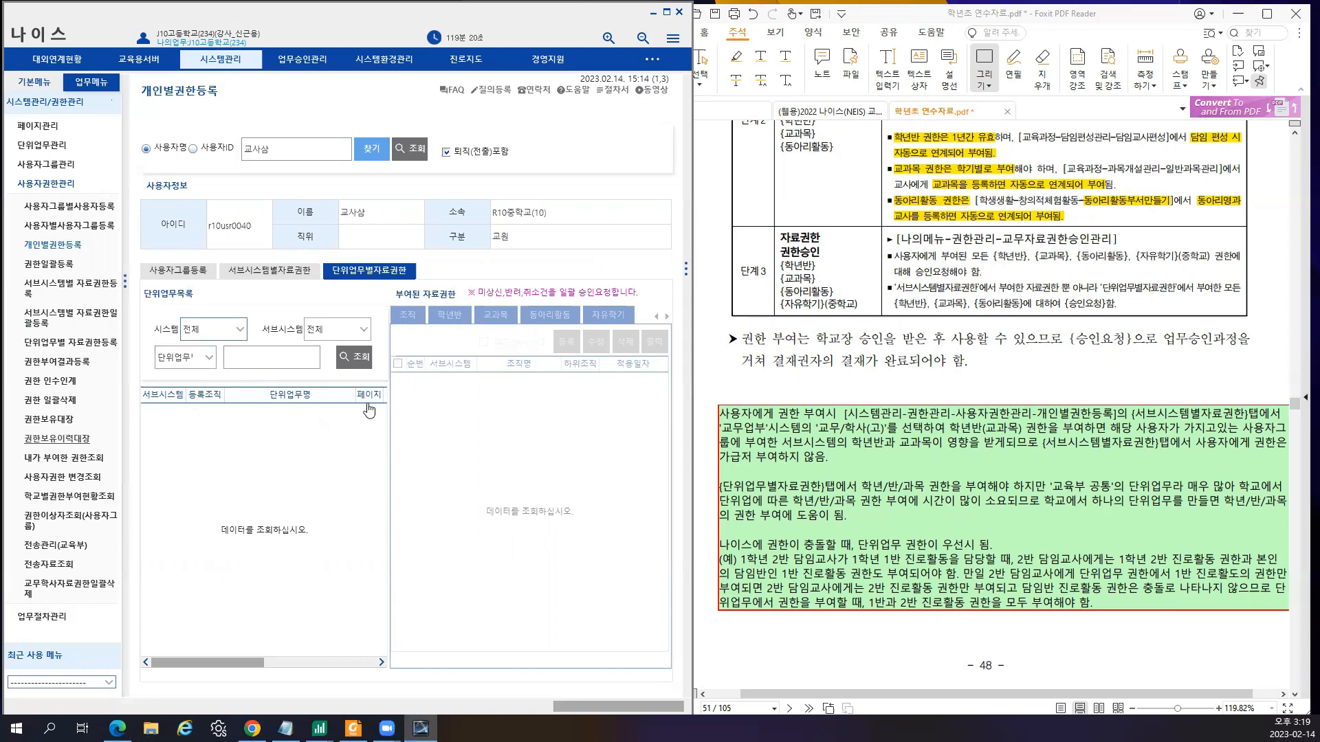
click(354, 356)
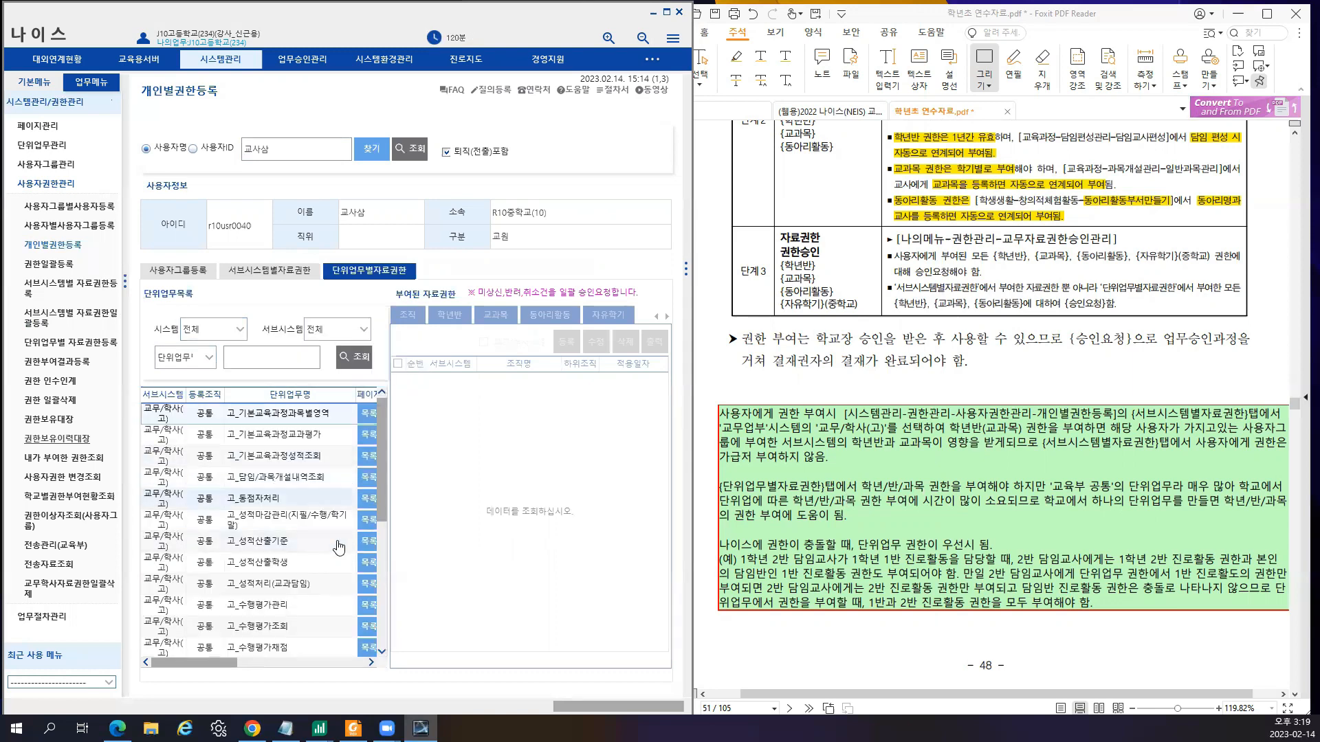
scroll(323, 583, down, 2)
scroll(323, 583, down, 2)
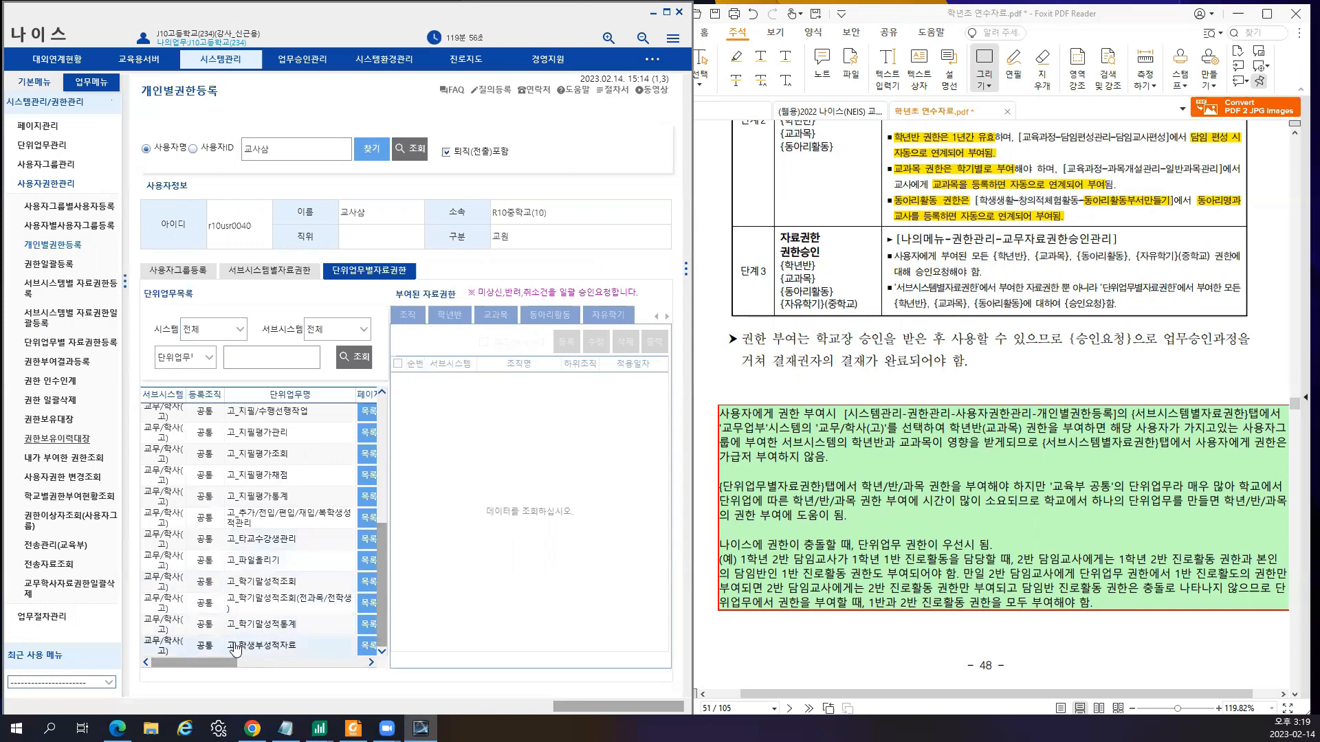
click(287, 475)
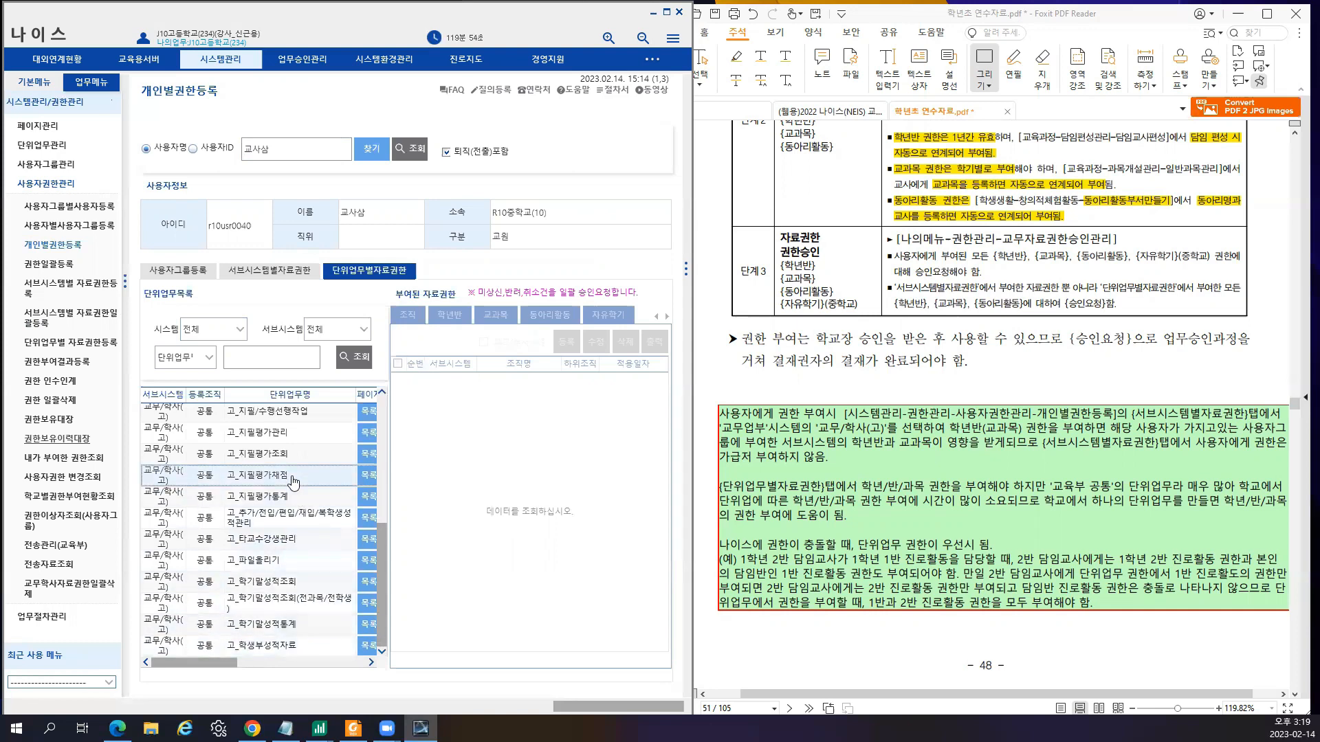
- Check the granted data permissions of individual 교무/학사(고) unit tasks, including 고_성적마감관리, 고_동점자처리, 고_성적산출기준 and 고_수행평가관리
scroll(287, 472, up, 1)
scroll(288, 472, up, 3)
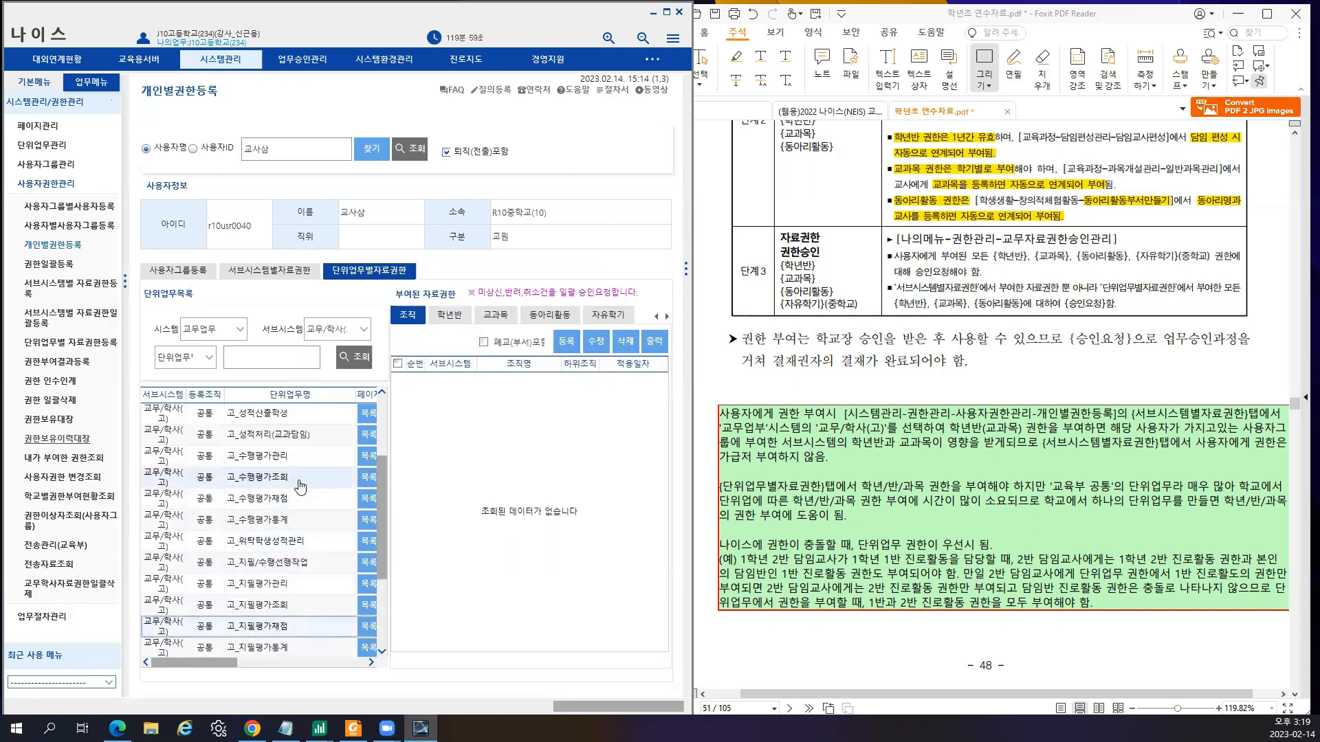
scroll(306, 516, up, 4)
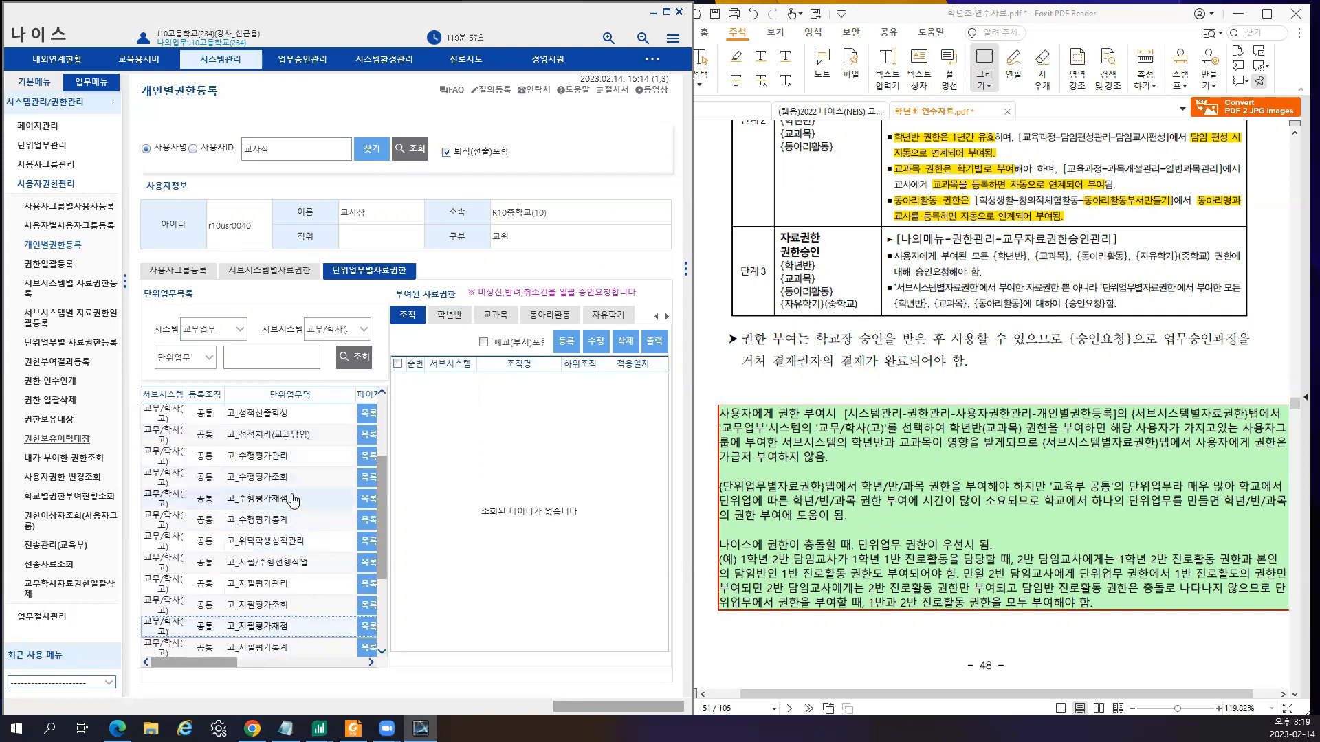
scroll(299, 509, up, 3)
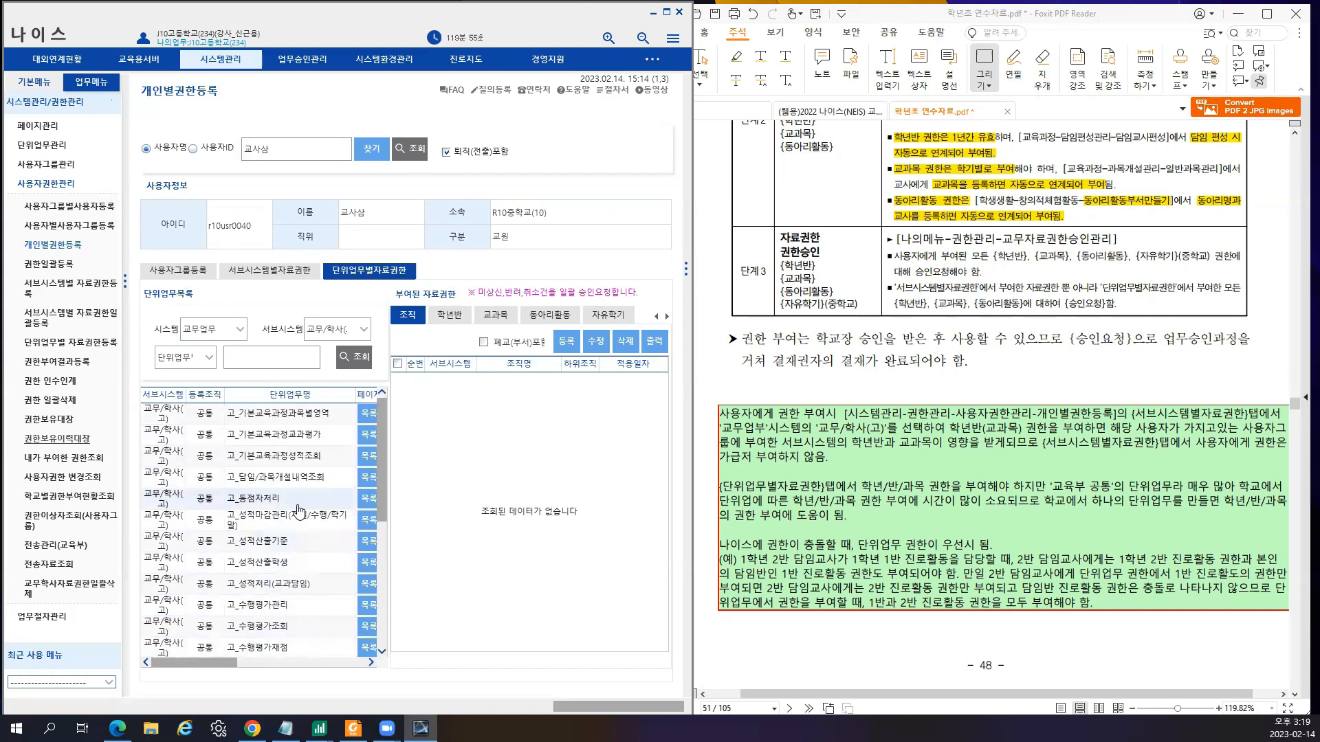
click(298, 512)
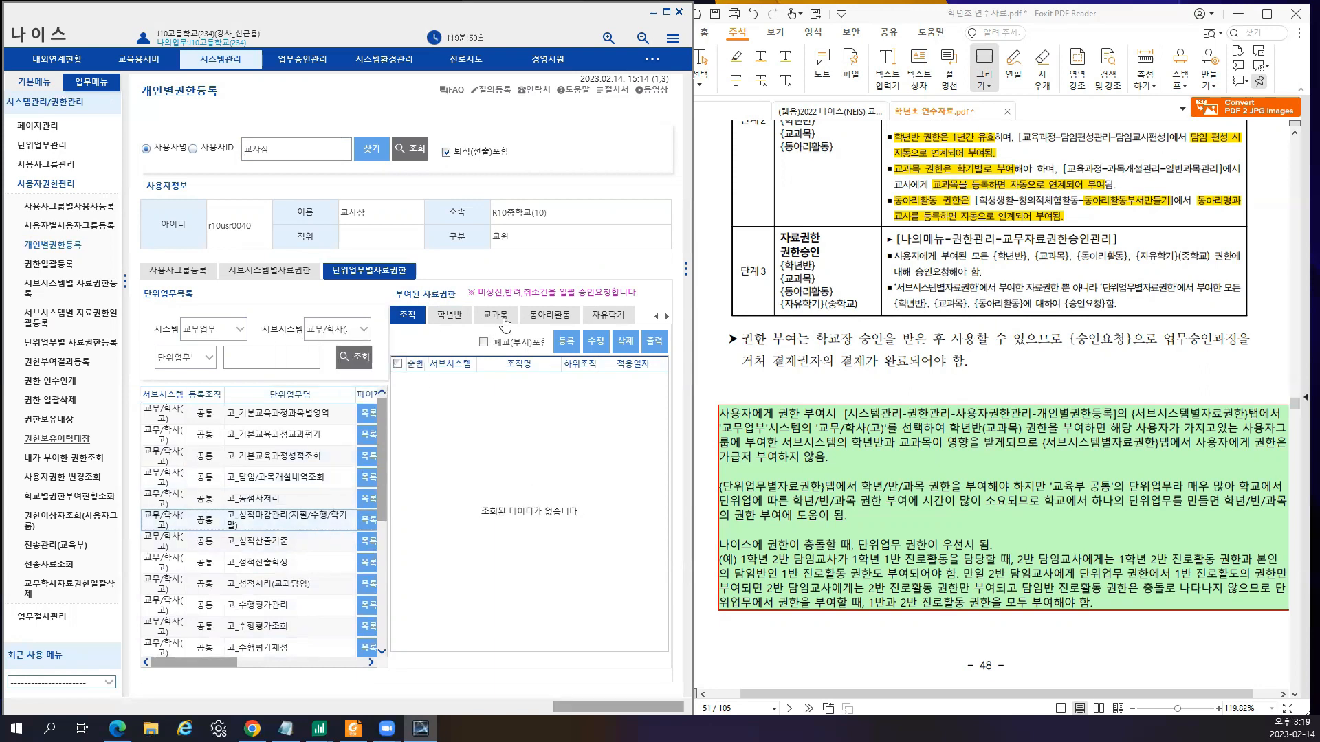
click(295, 503)
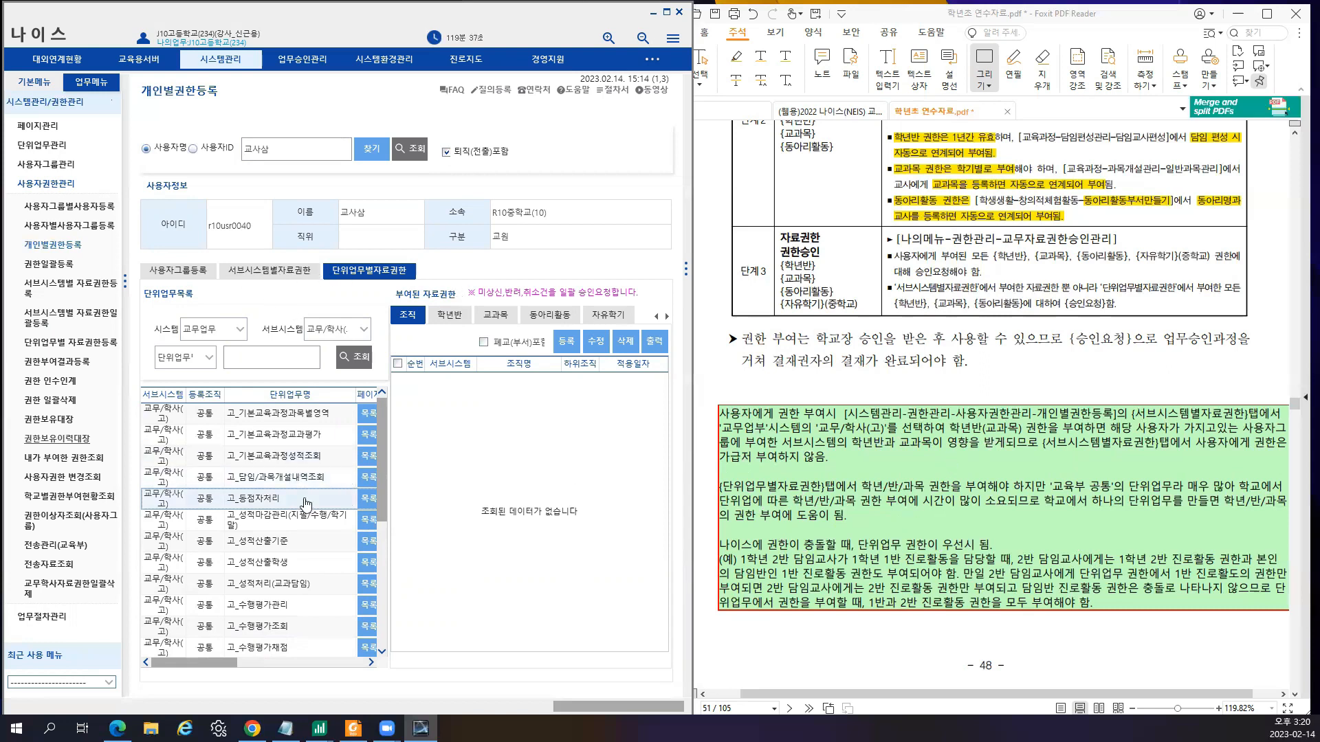
click(276, 543)
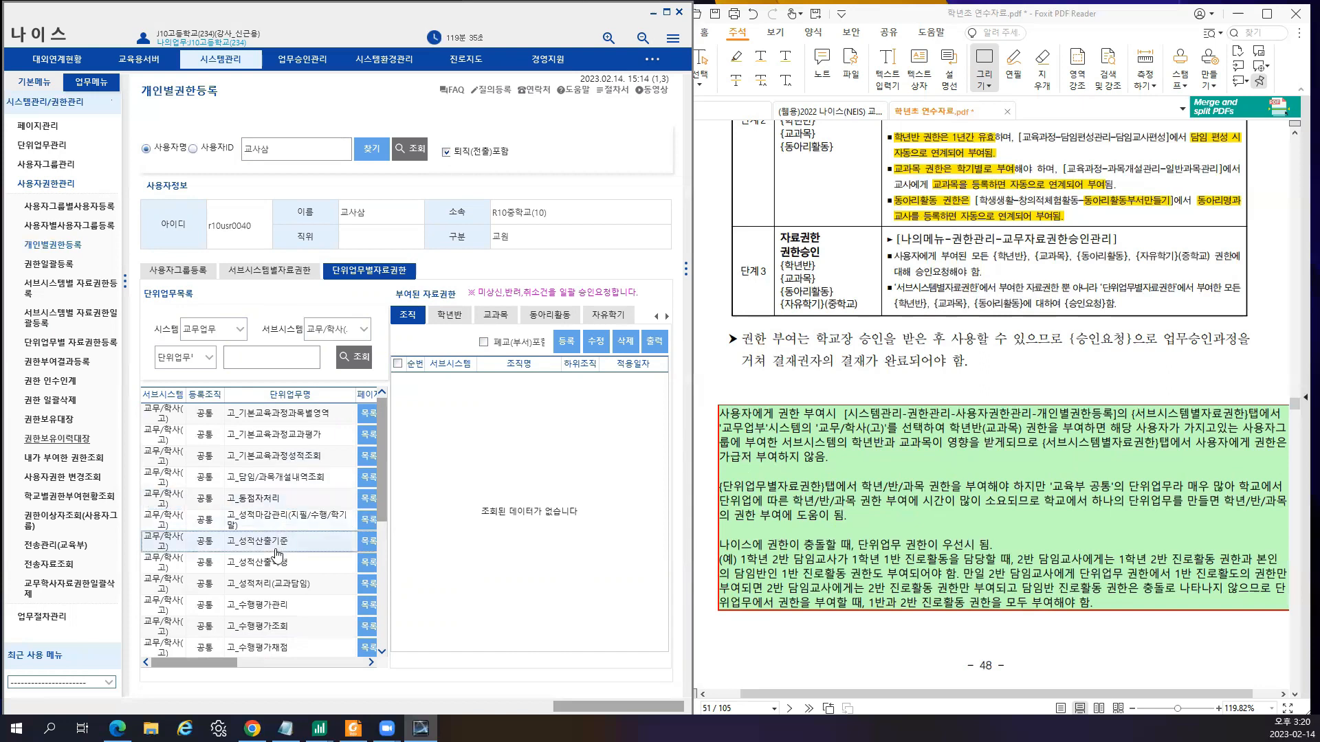
scroll(282, 522, down, 3)
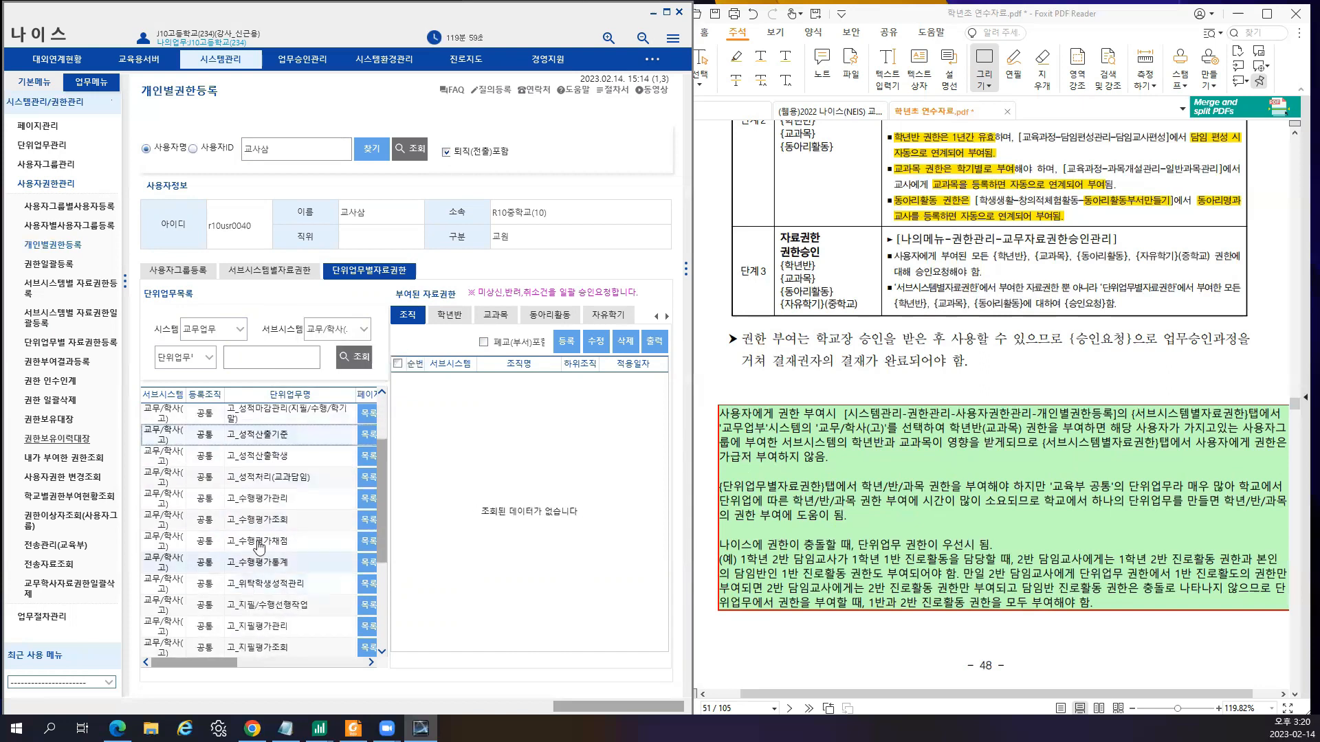
click(278, 484)
click(281, 526)
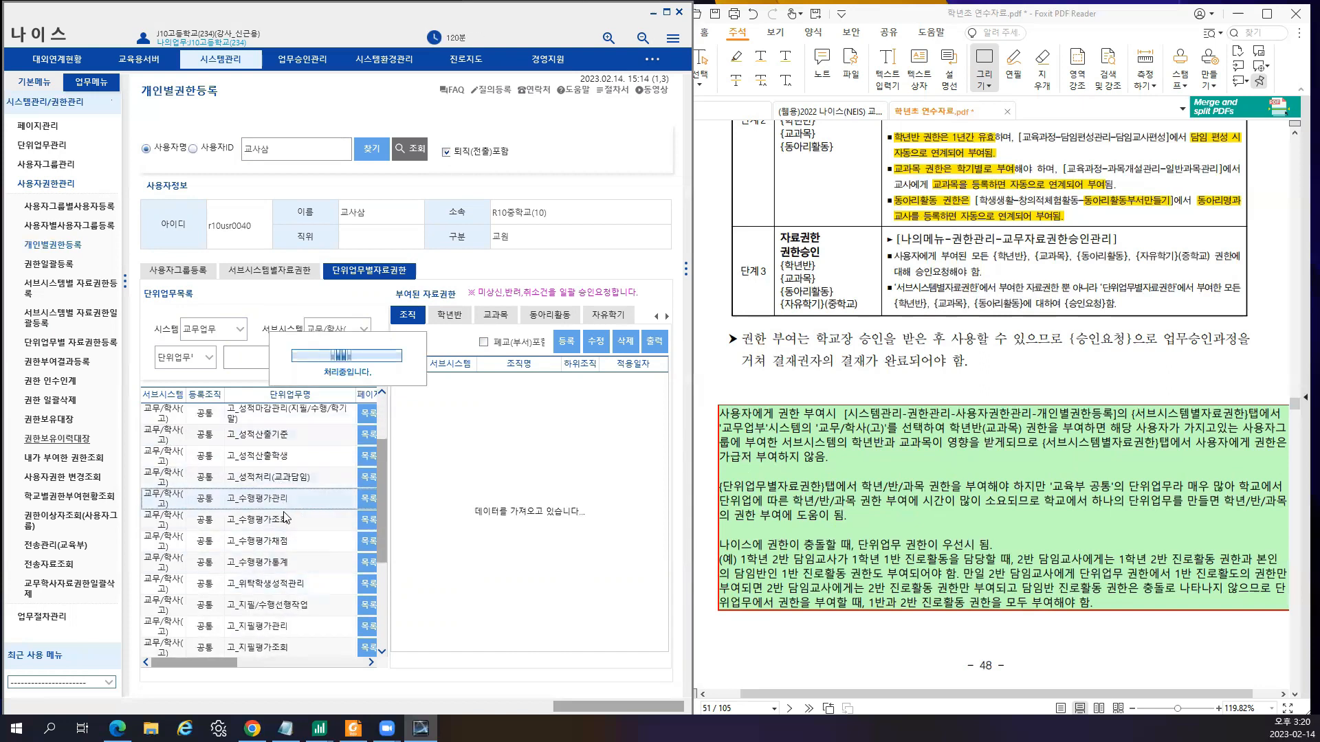
scroll(286, 536, down, 5)
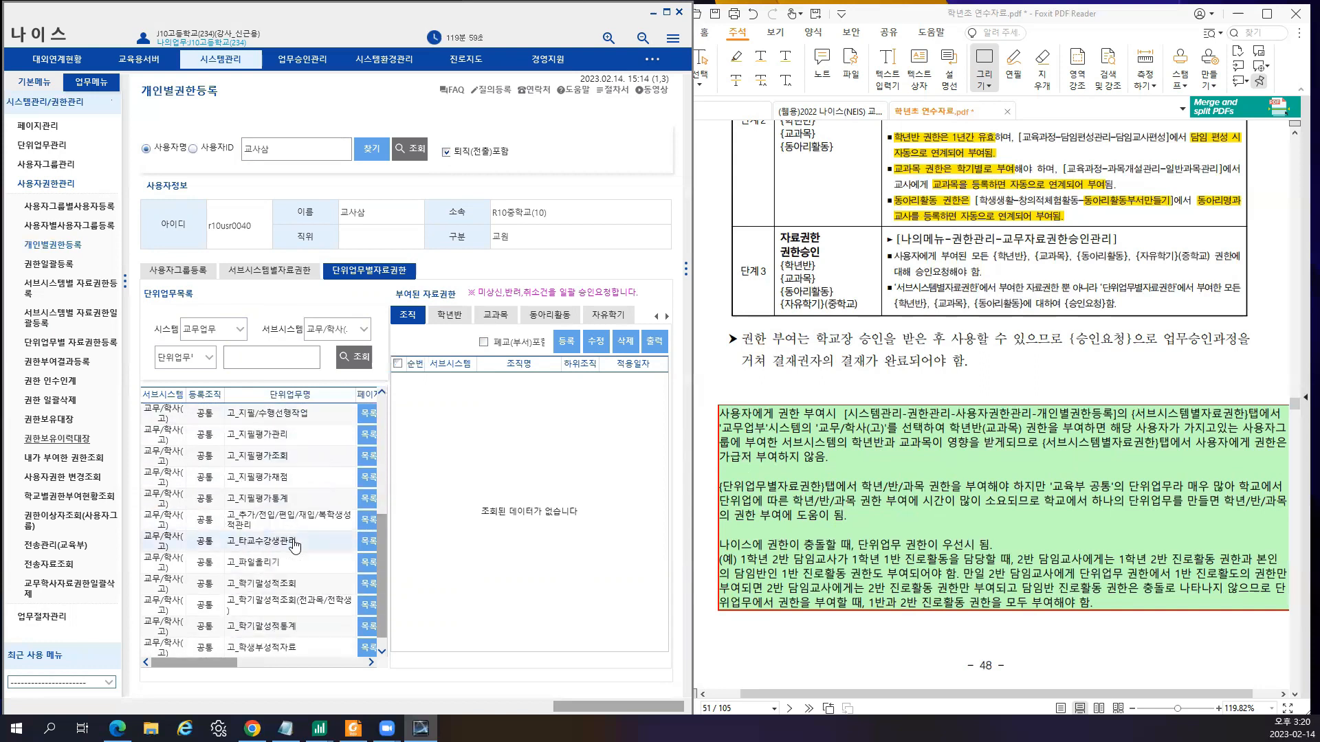
- Register the 조직 data permission of unit task 고_학기말성적조회 for J10고등학교(234), with change type 신규등록 and reason 신규업무
click(302, 583)
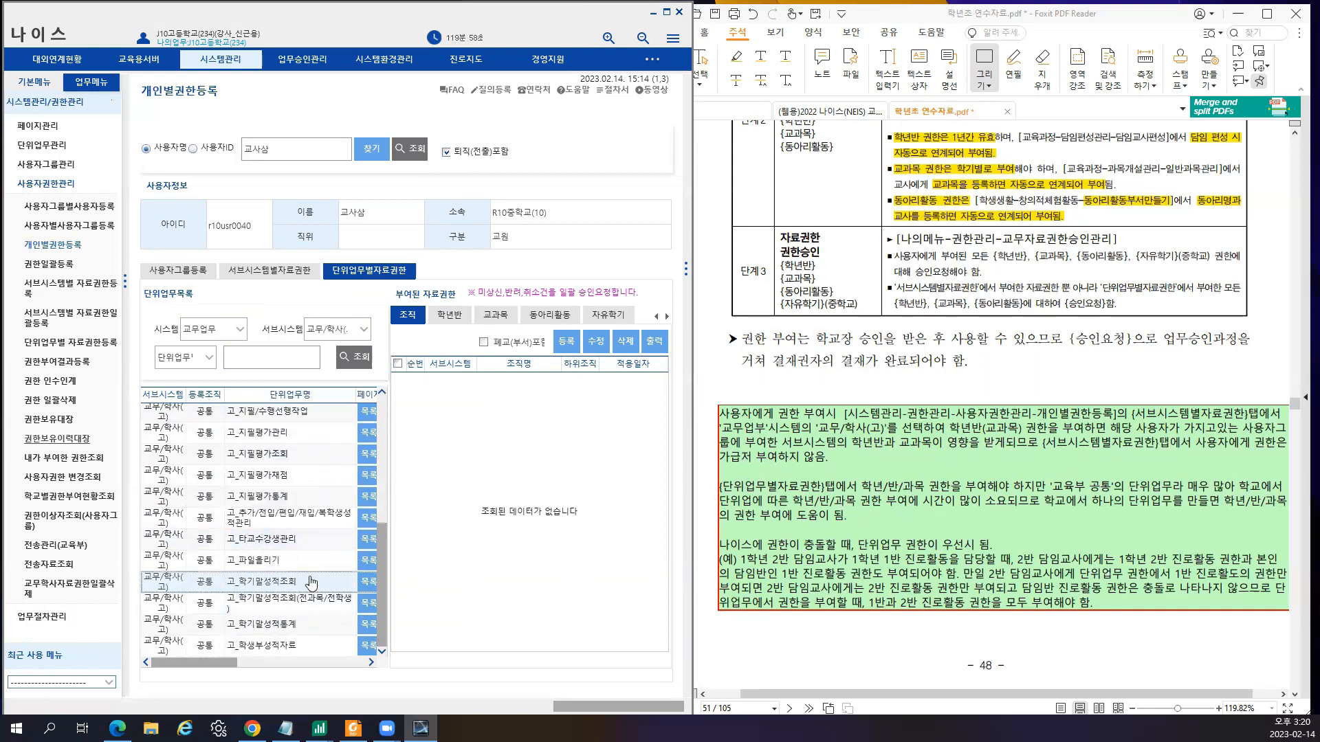
click(568, 344)
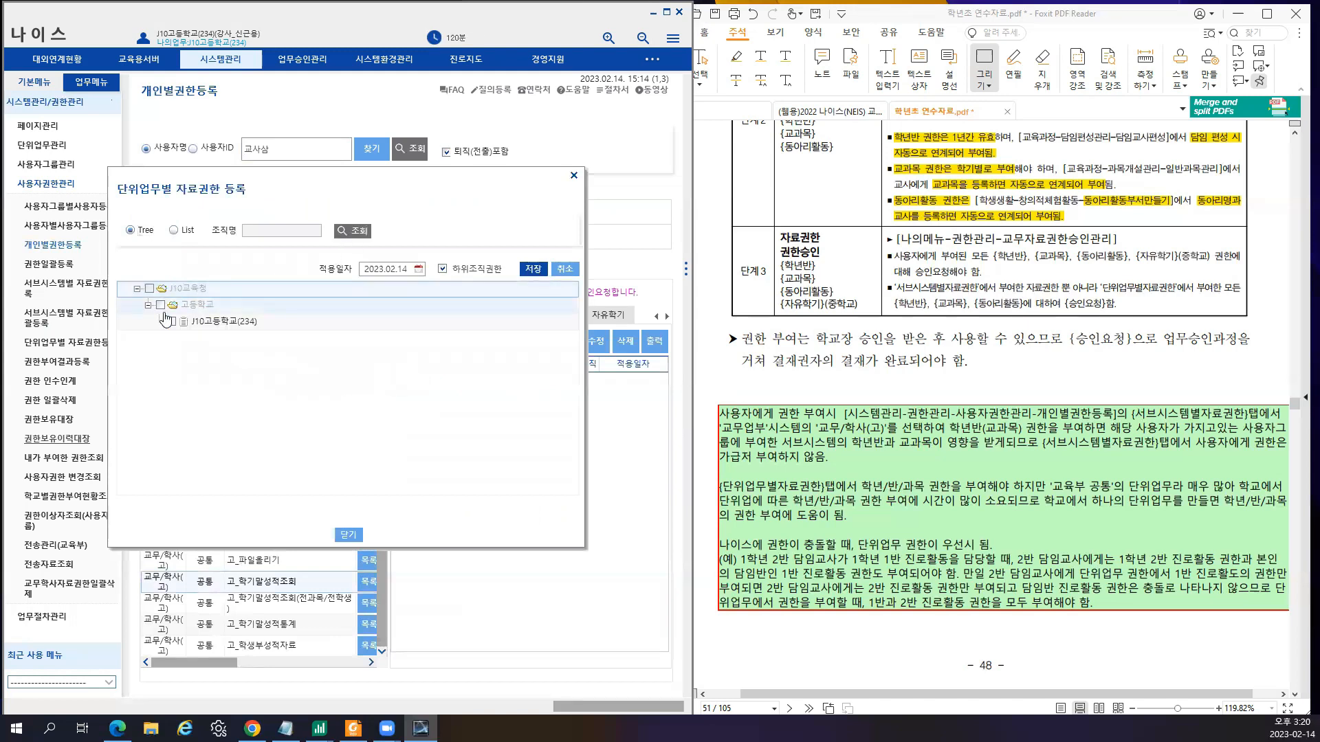
click(526, 273)
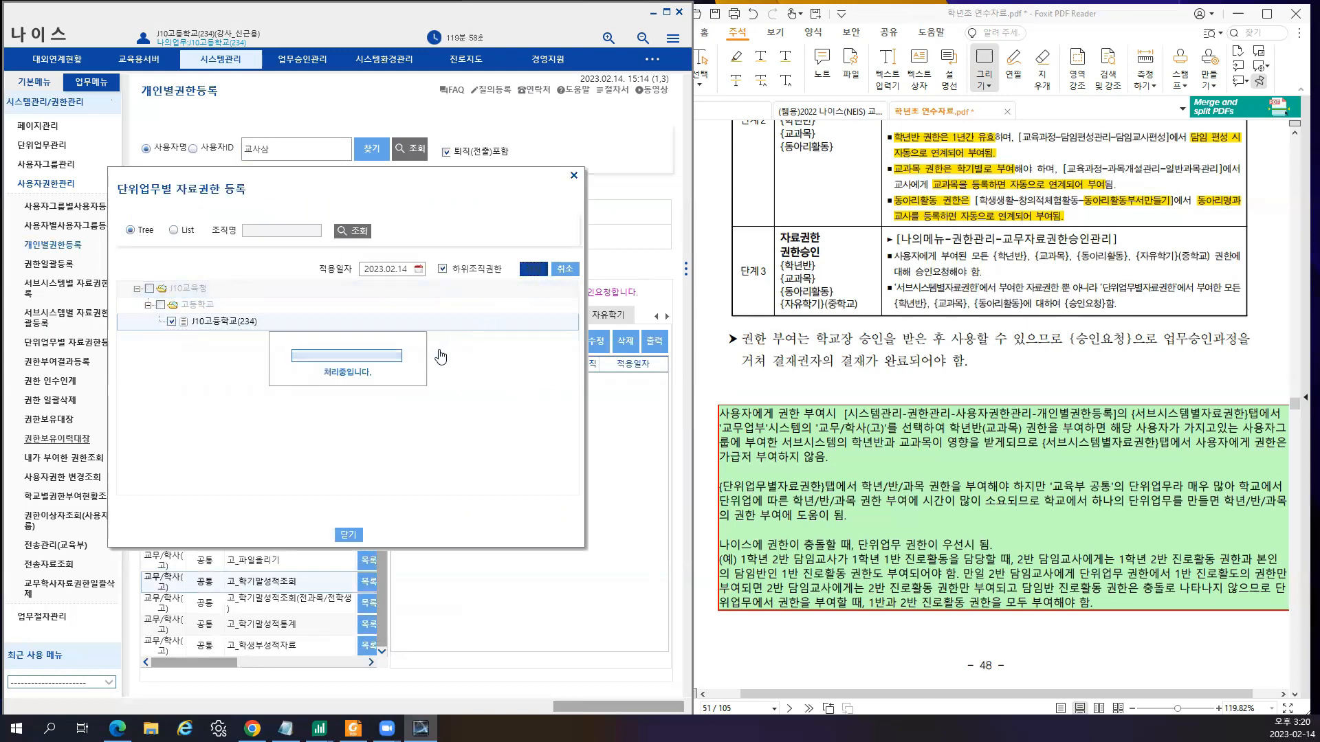
click(348, 323)
click(351, 351)
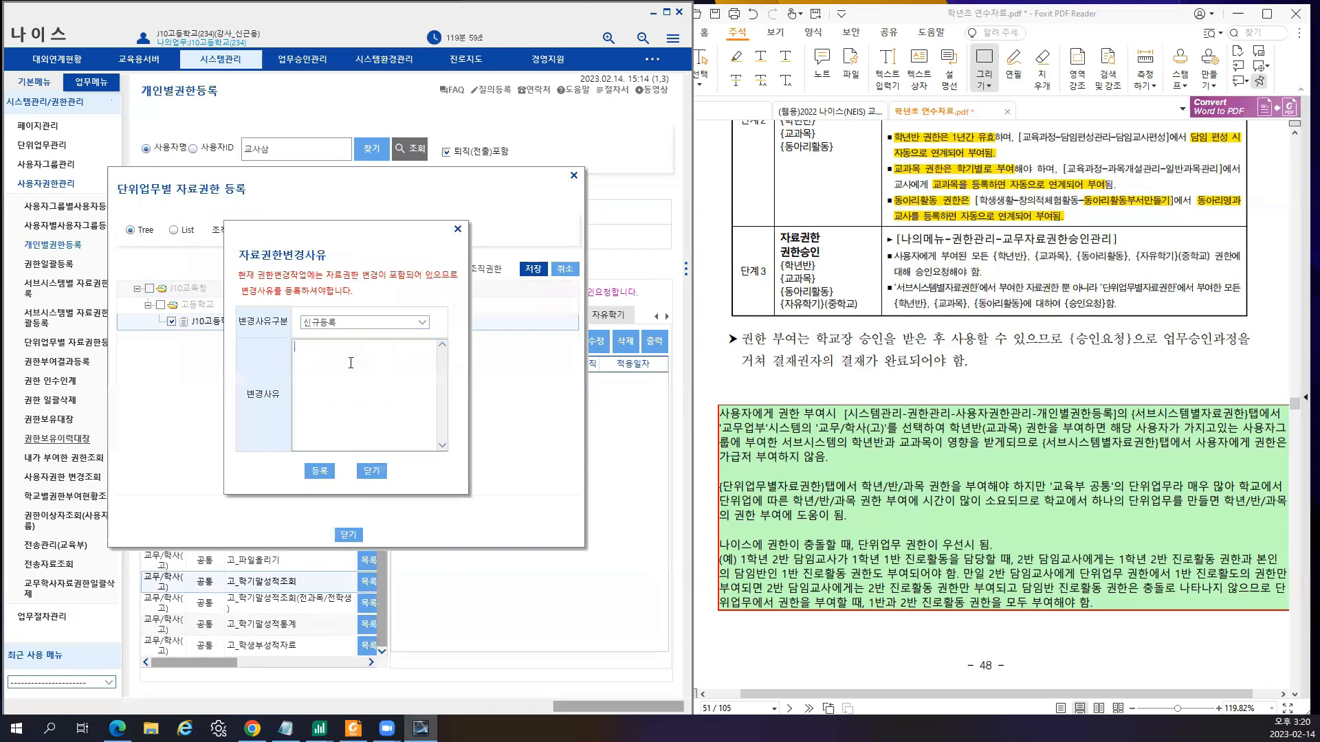
text(신규업무)
click(334, 474)
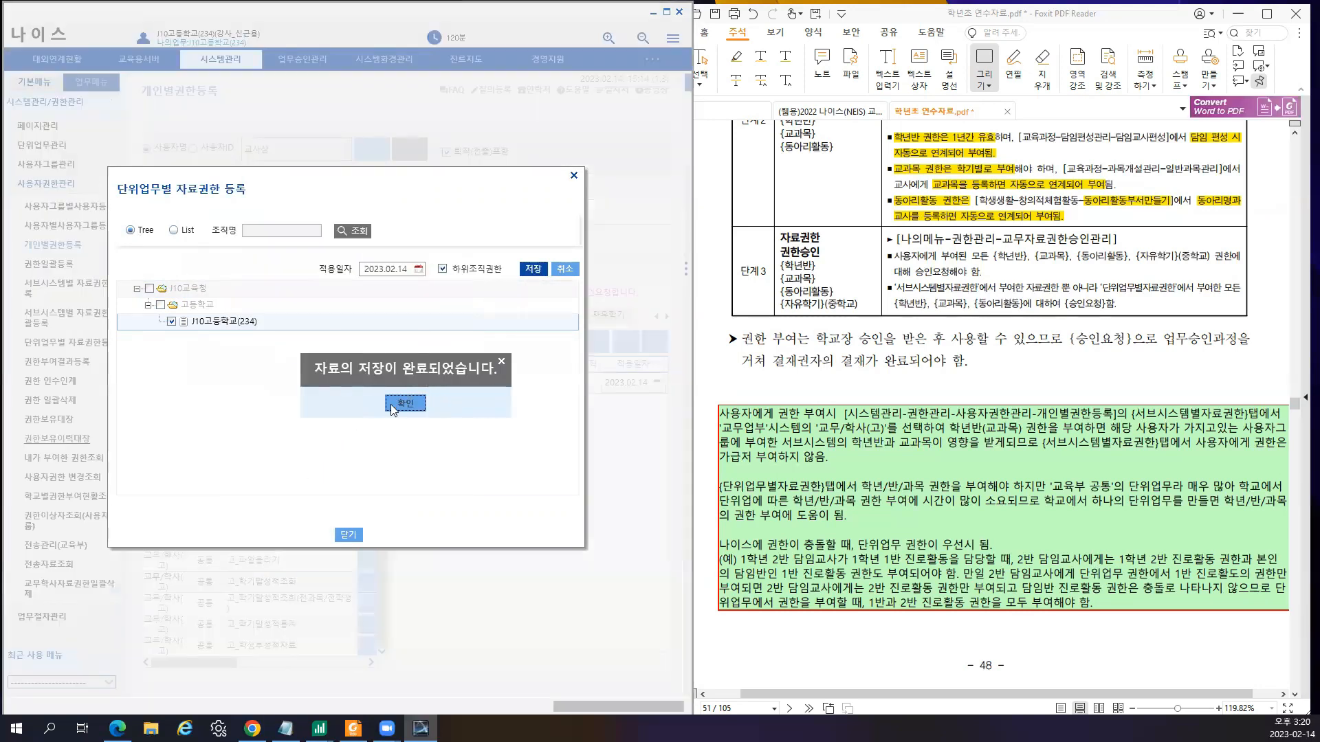
click(406, 403)
- Register 2022 학년반 data permissions for 고_학기말성적조회 covering every grade under 주간, and submit a change reason
click(597, 351)
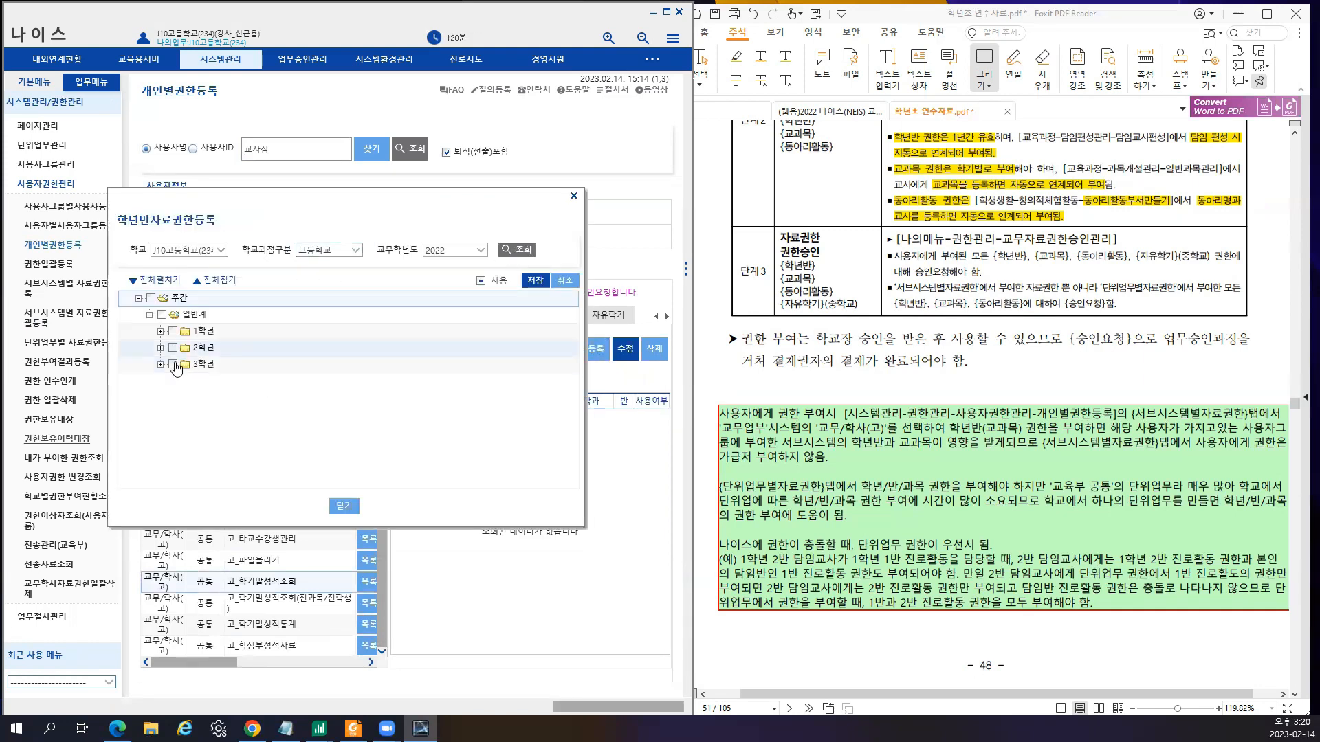
click(536, 281)
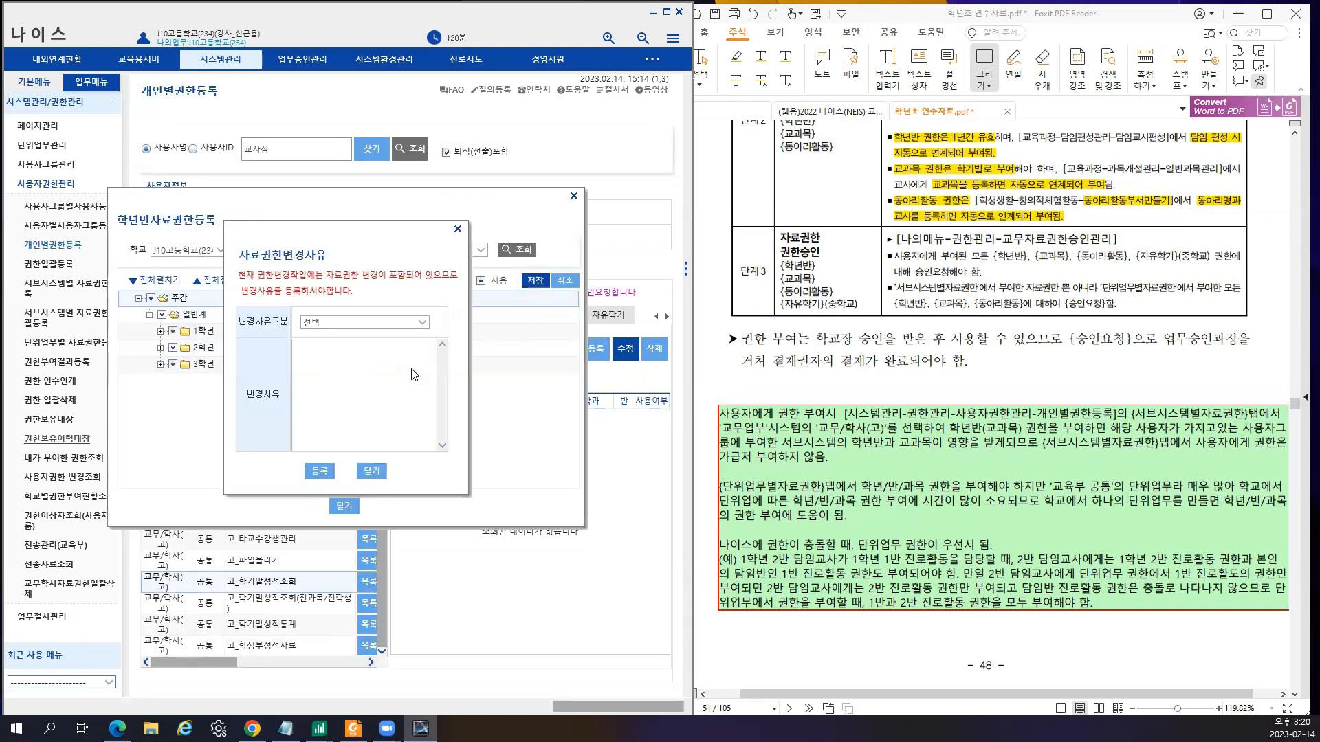
click(368, 323)
click(374, 361)
click(320, 471)
click(405, 403)
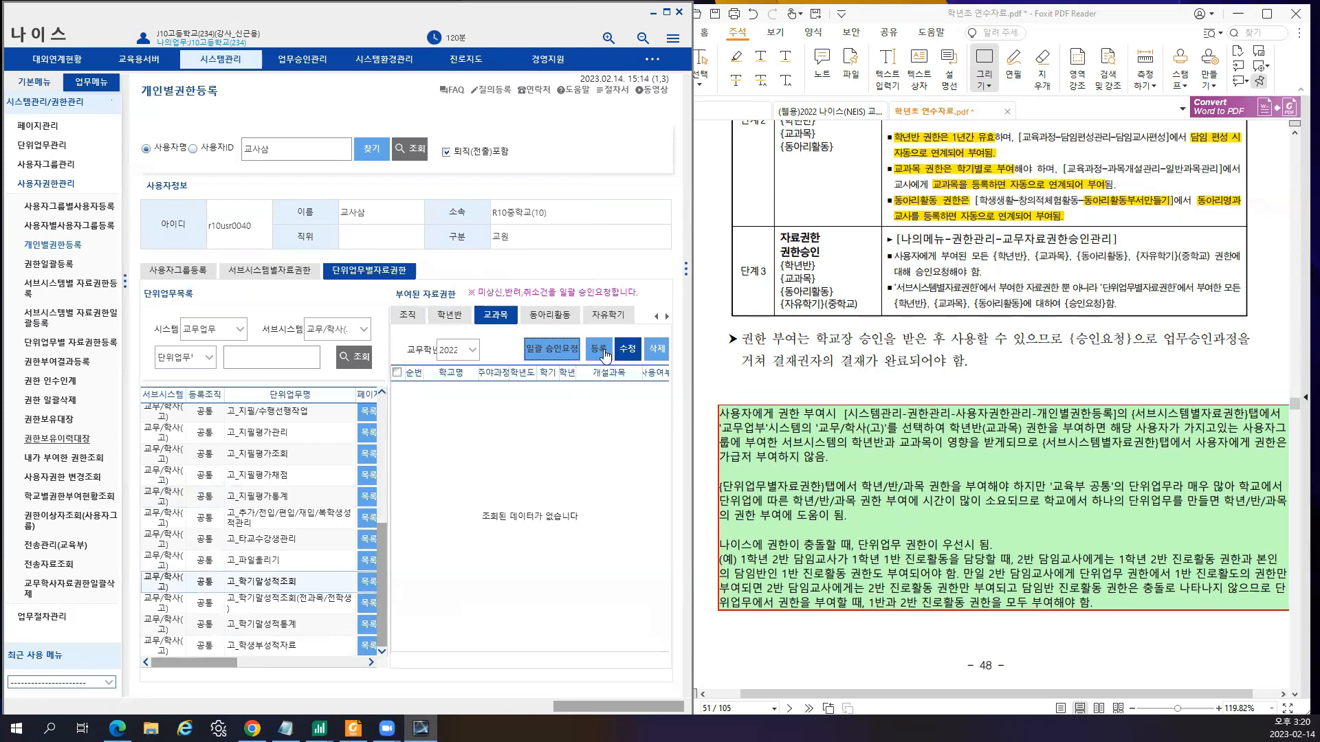
- Register 교과목 data permissions for 고_학기말성적조회 at J10고등학교(234), 2022 학기 2, and submit a change reason
click(599, 352)
click(538, 252)
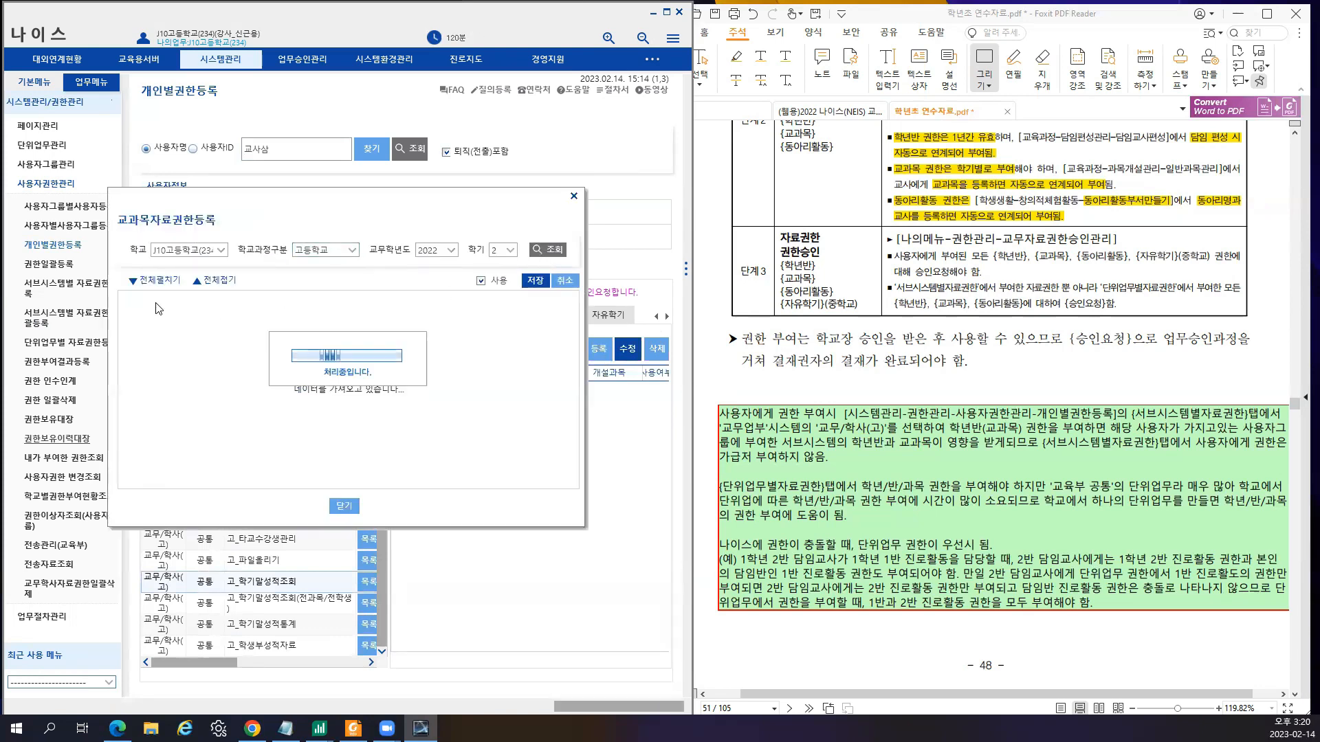
click(536, 282)
click(351, 323)
click(324, 346)
click(319, 471)
click(394, 404)
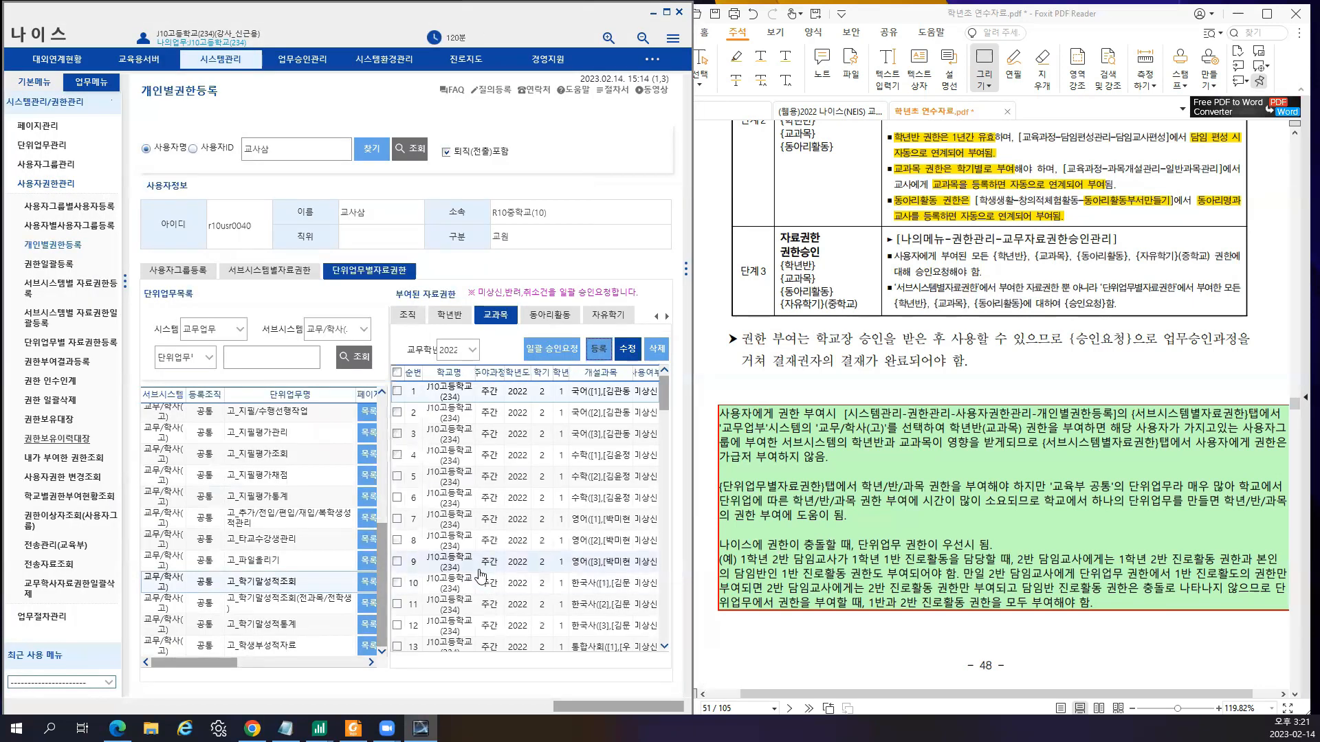
- In the training PDF, draw a red rectangle around the green note's paragraph on granting permissions in {단위업무별자료권한}
scroll(813, 550, down, 1)
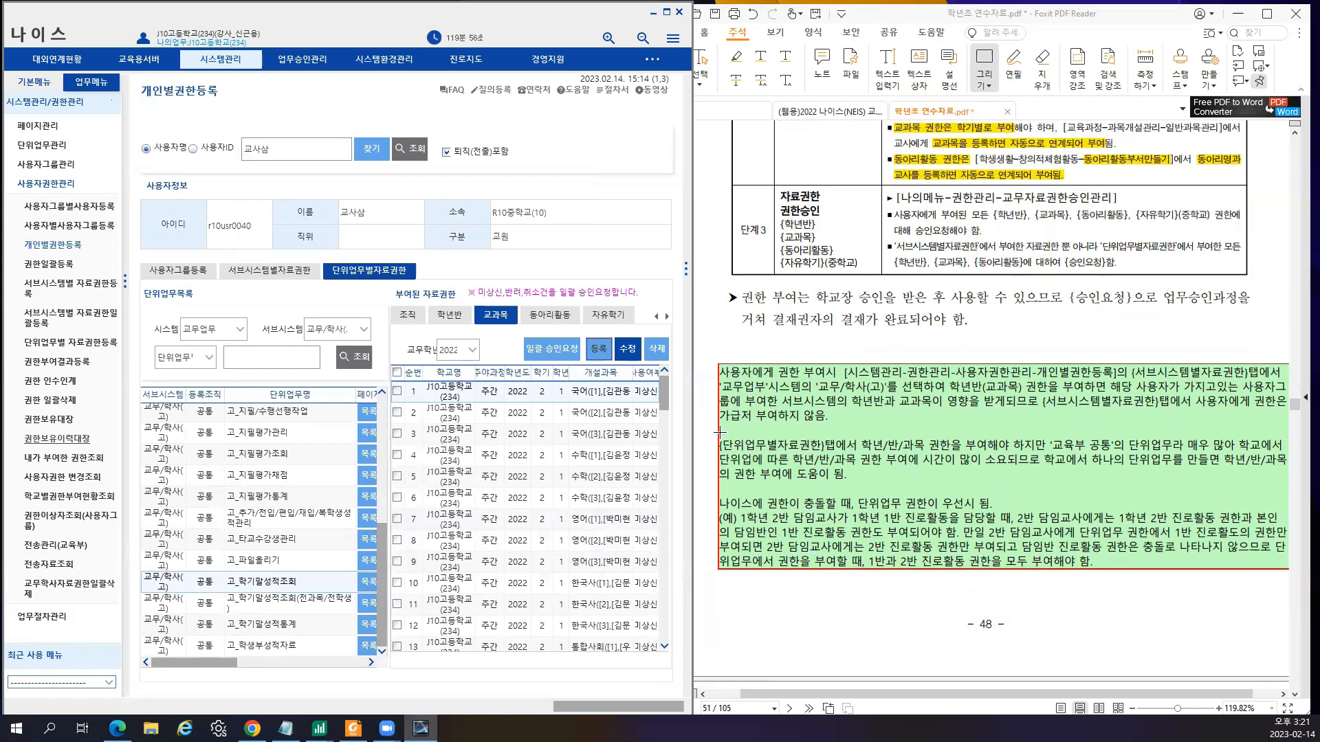
mouse_move(720, 431)
mouse_down()
mouse_move(1025, 490)
mouse_move(1288, 483)
mouse_up()
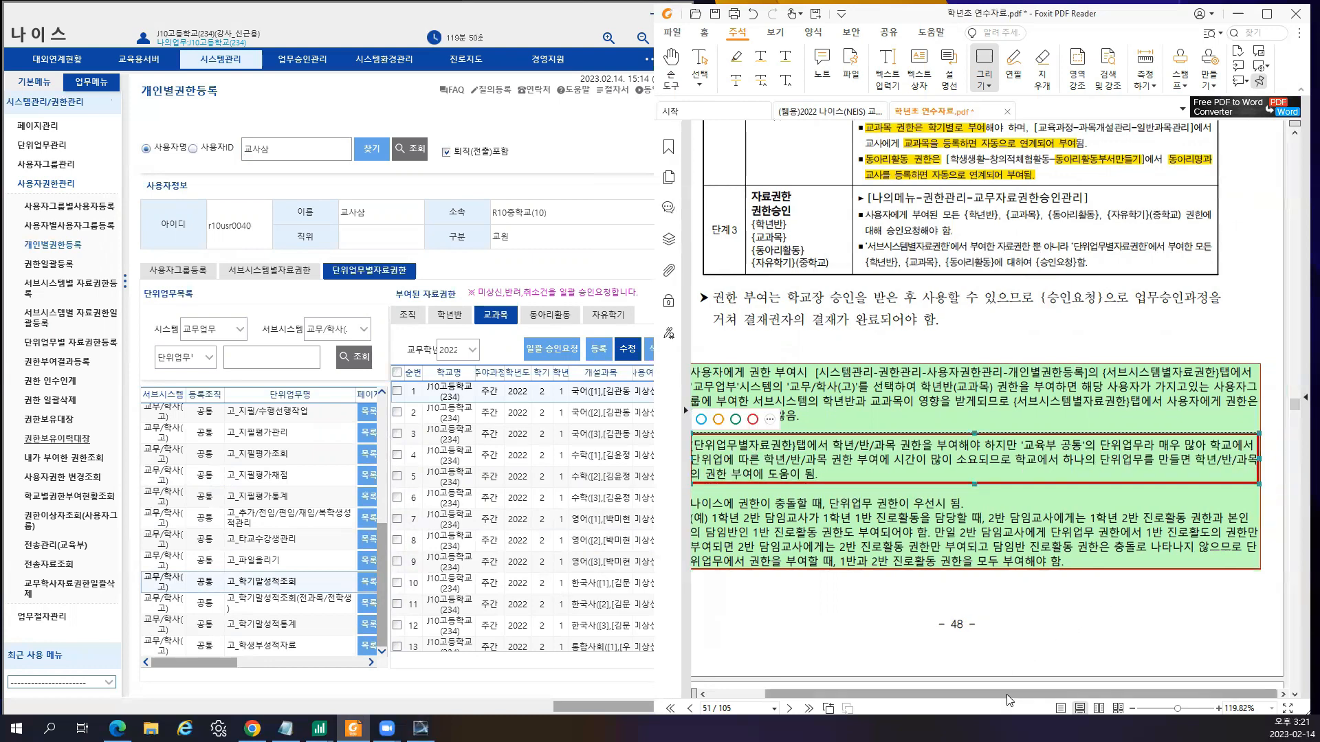
scroll(1006, 694, left, 2)
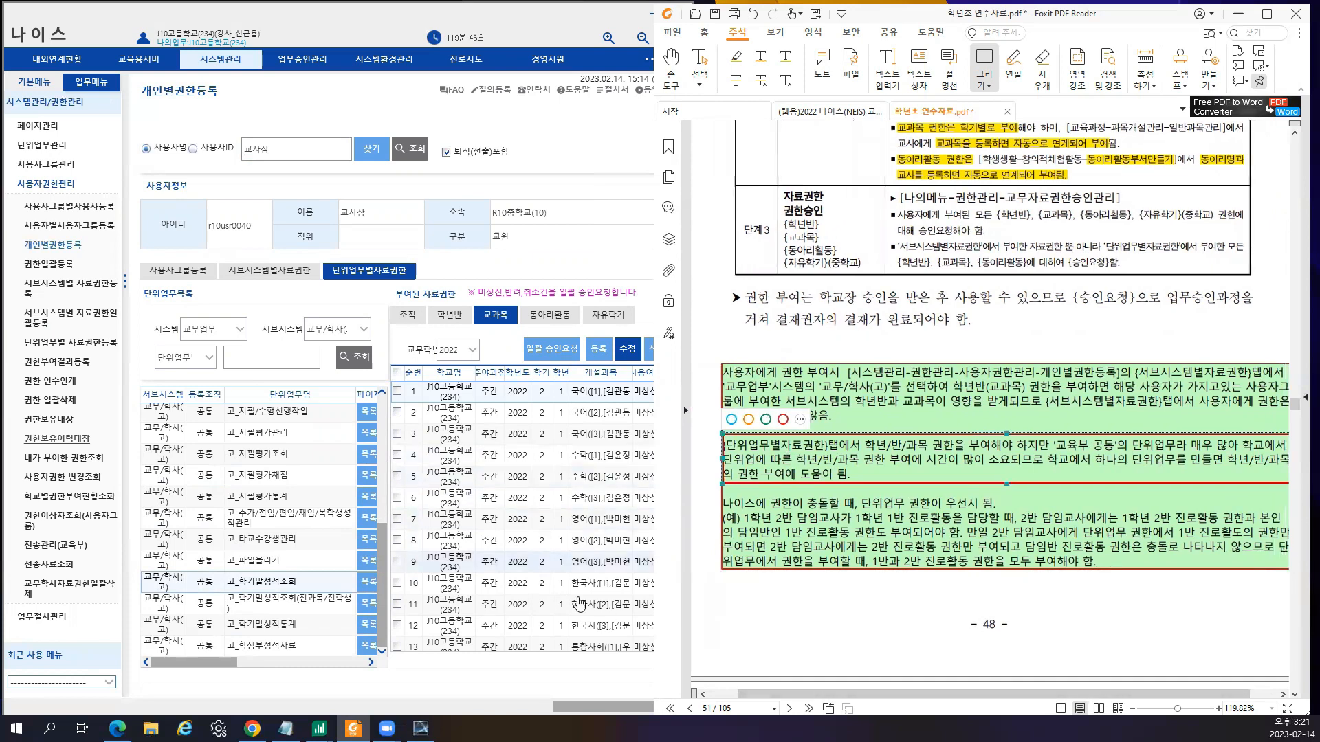
drag(814, 694, 821, 692)
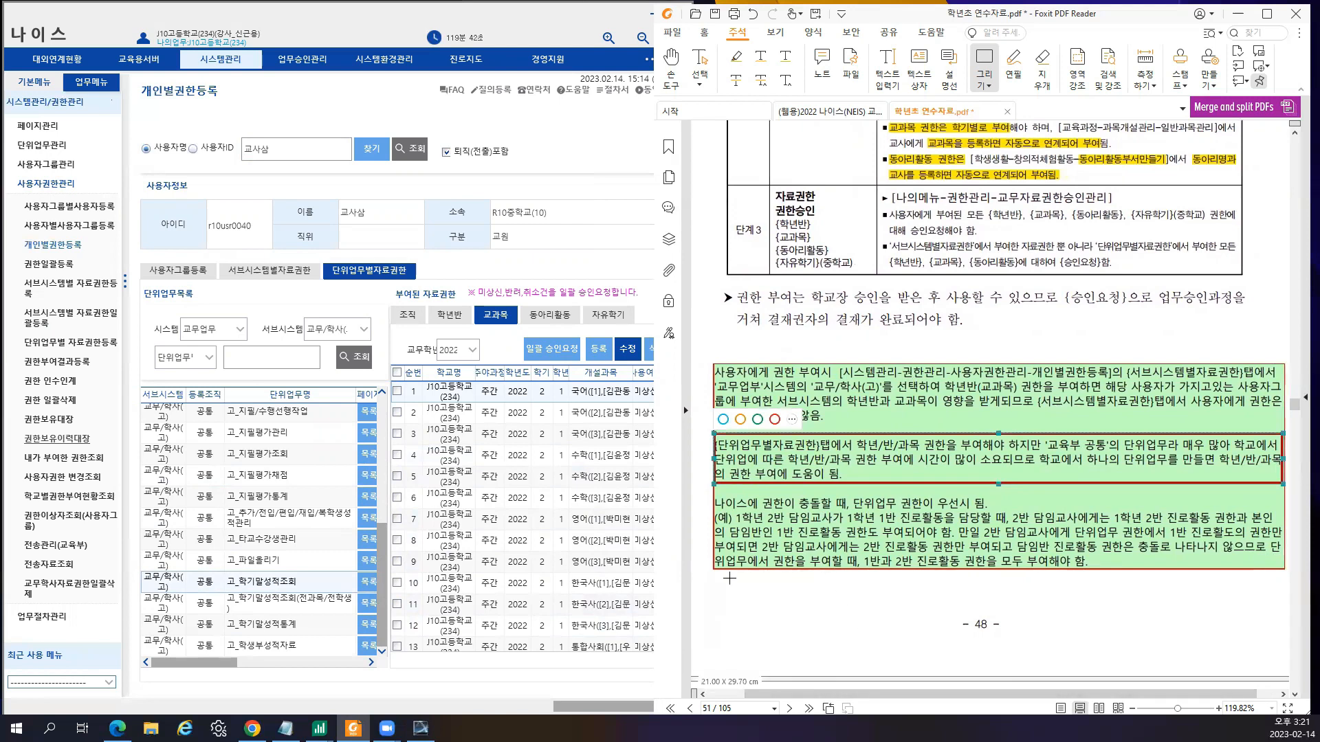
scroll(819, 602, down, 1)
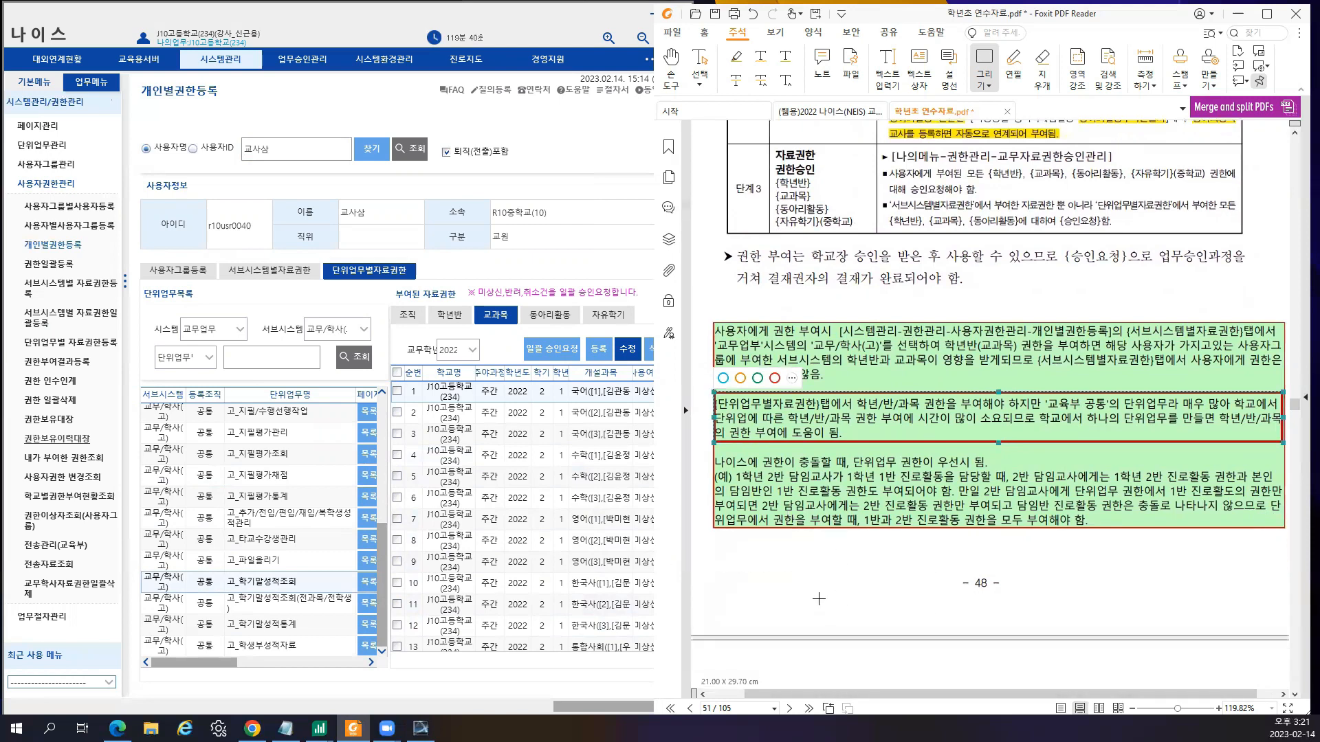
click(776, 584)
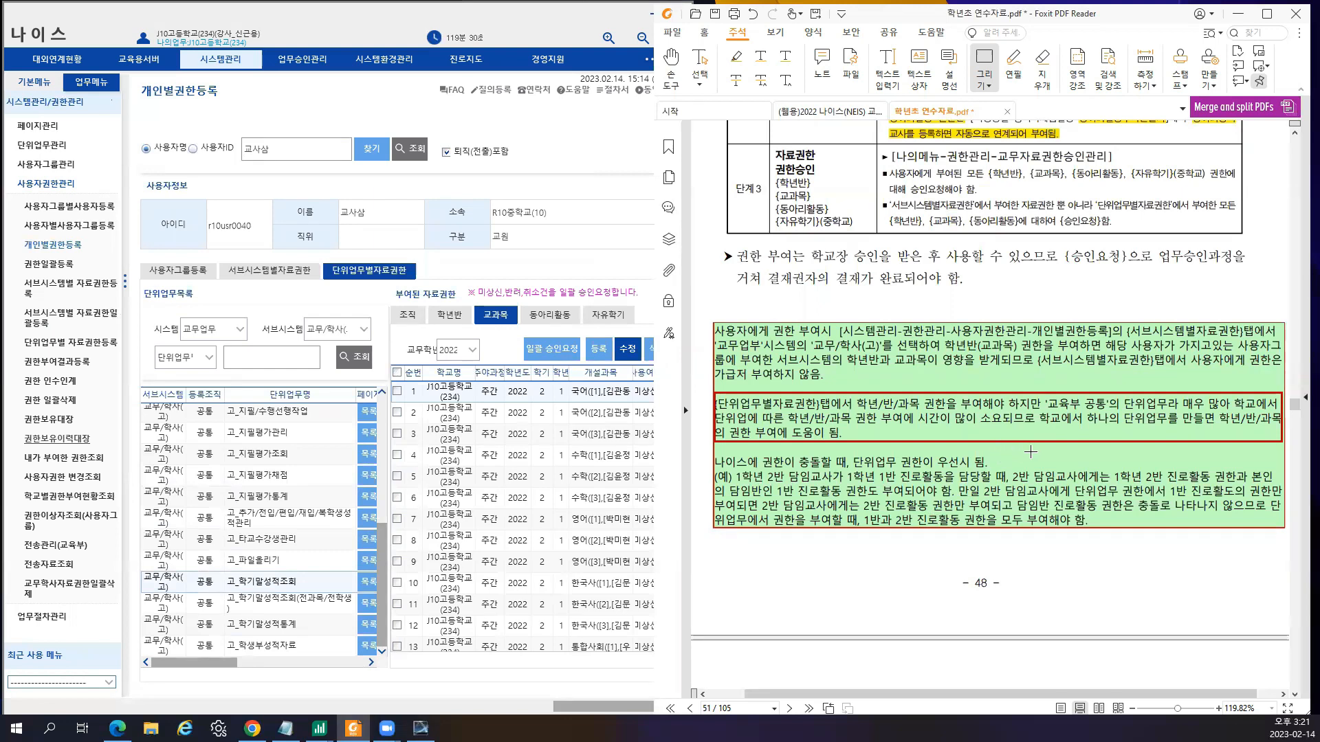
drag(977, 450, 1283, 486)
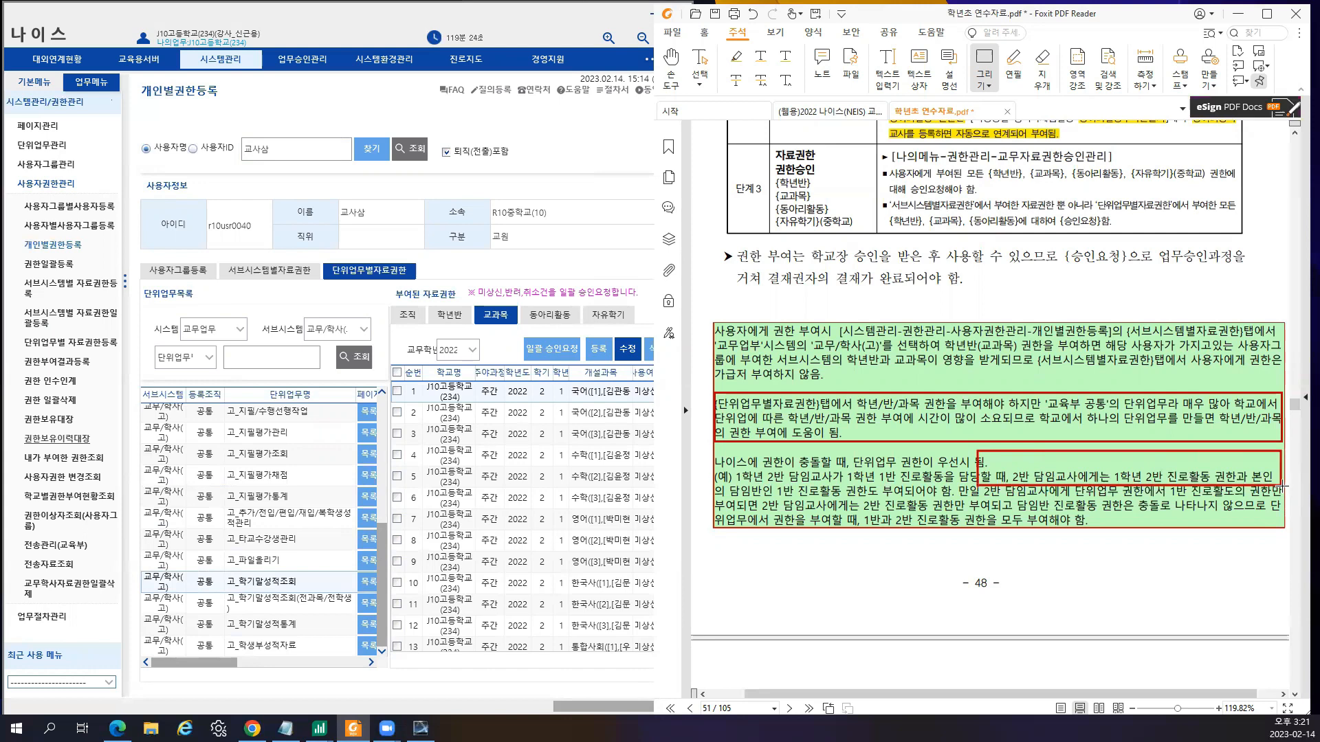
click(1283, 487)
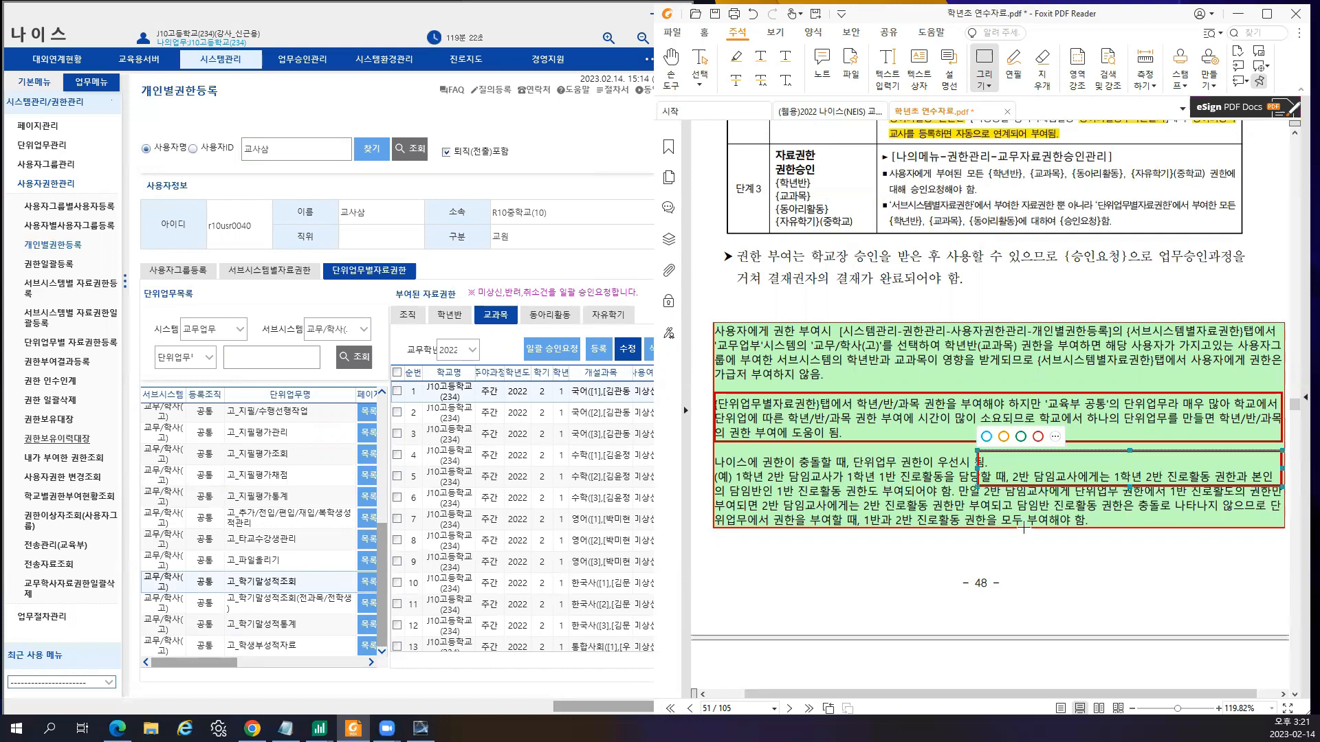
key(Delete)
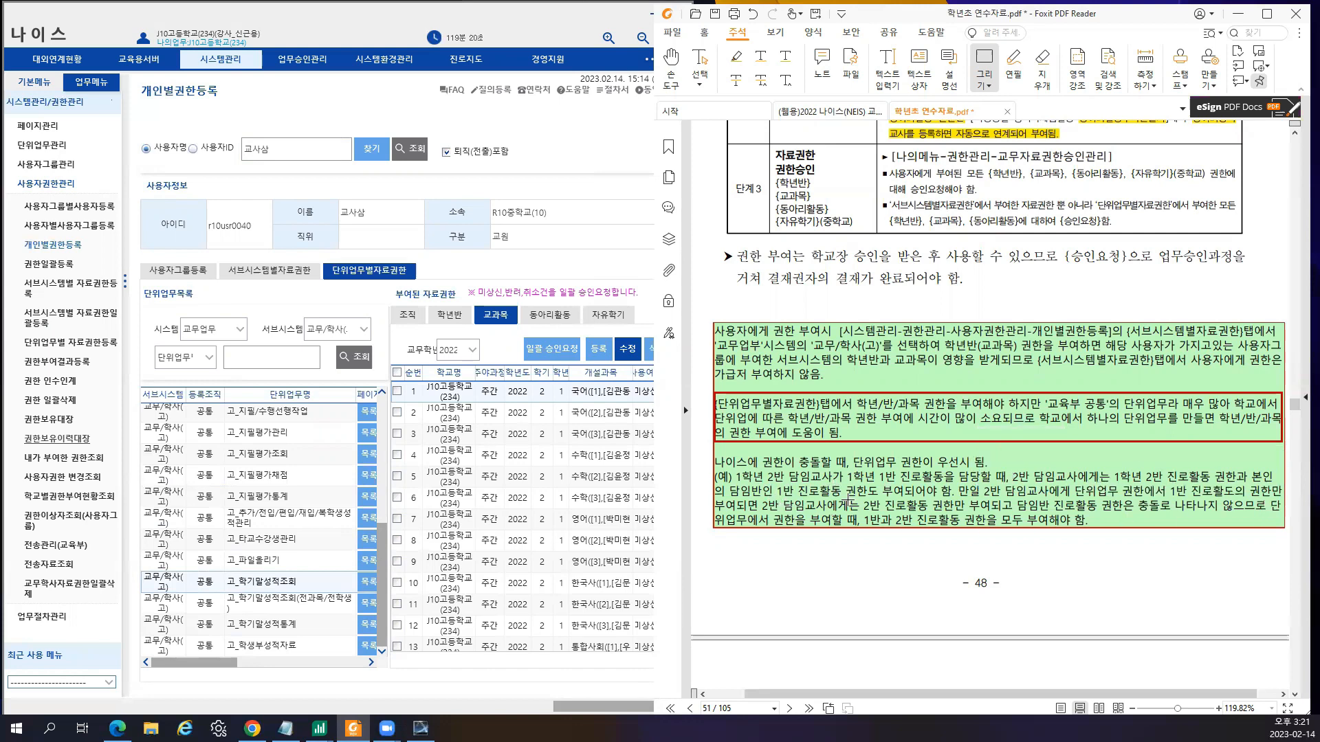
drag(730, 476, 943, 503)
key(Delete)
- Review the permission-conflict example in the PDF and the step table <사용자그룹을 생성하여 권한을 부여하는 방법> on page 52
scroll(1005, 507, down, 1)
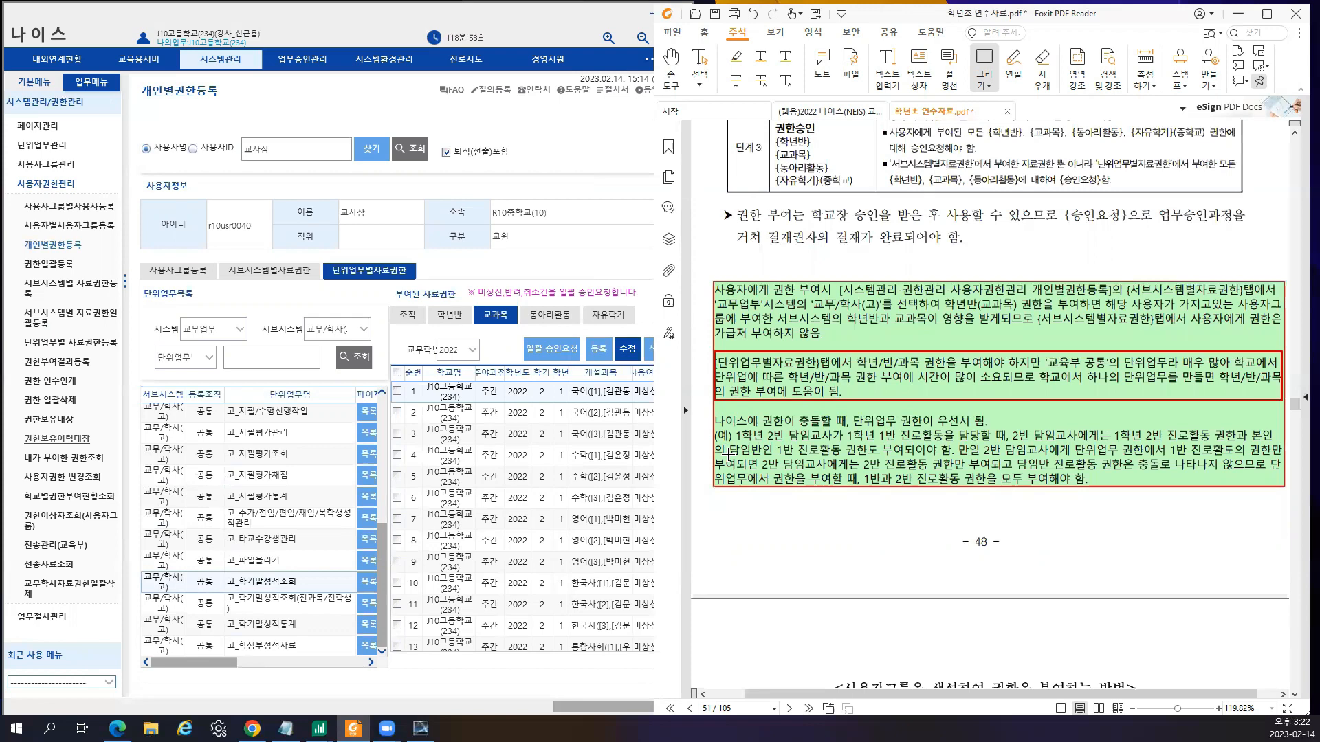
click(408, 280)
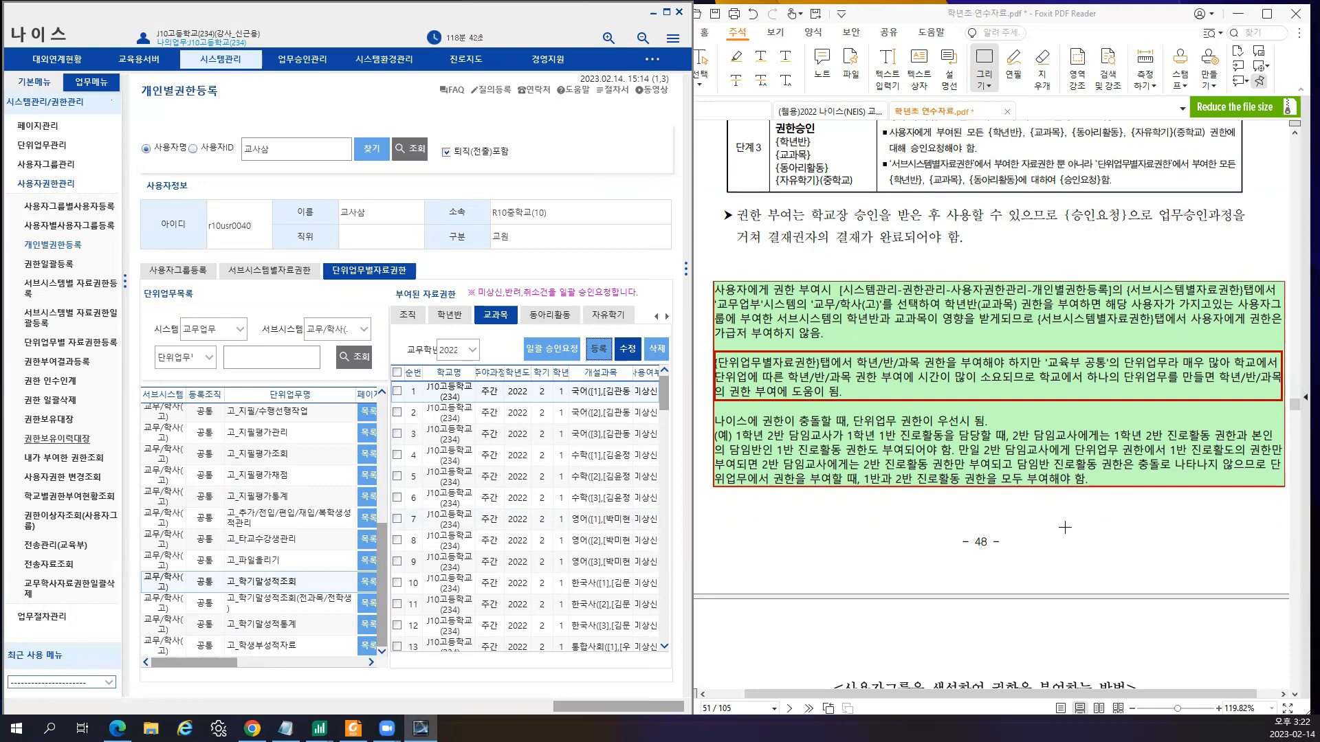
click(901, 462)
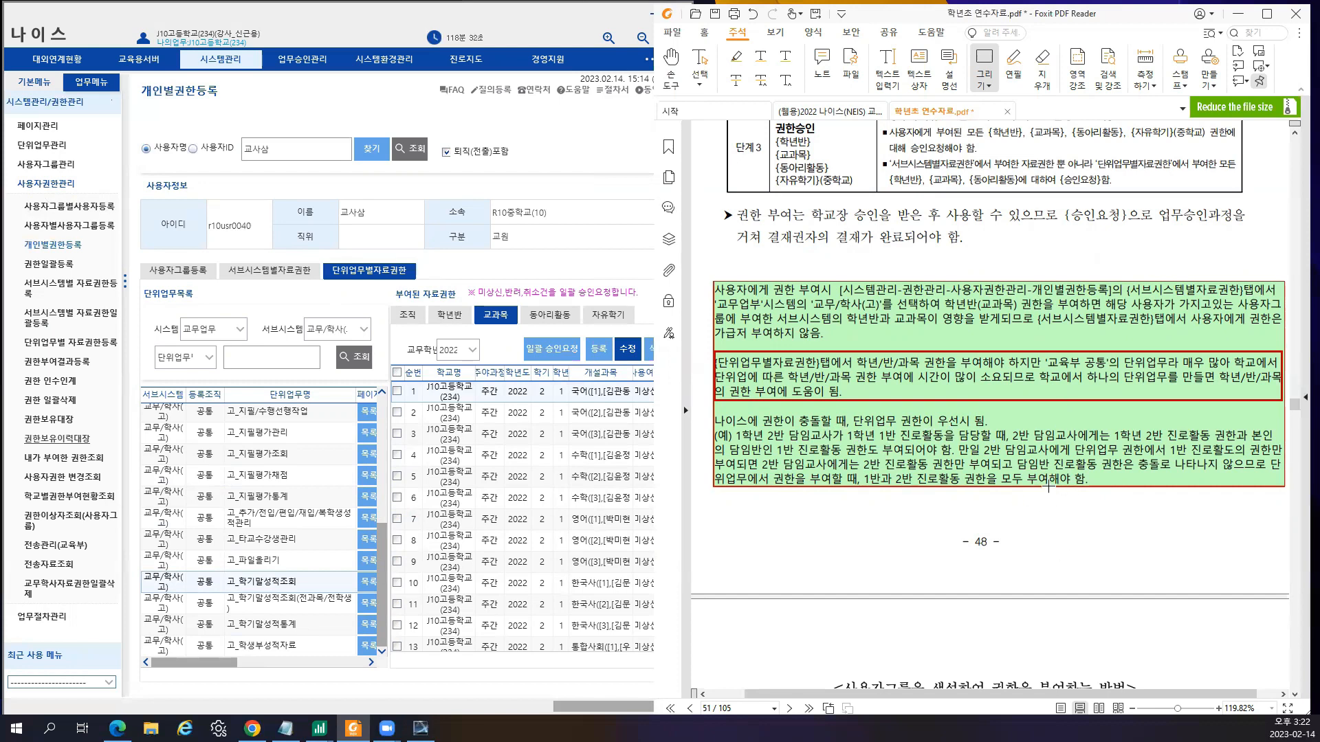
scroll(769, 449, down, 3)
scroll(769, 449, down, 8)
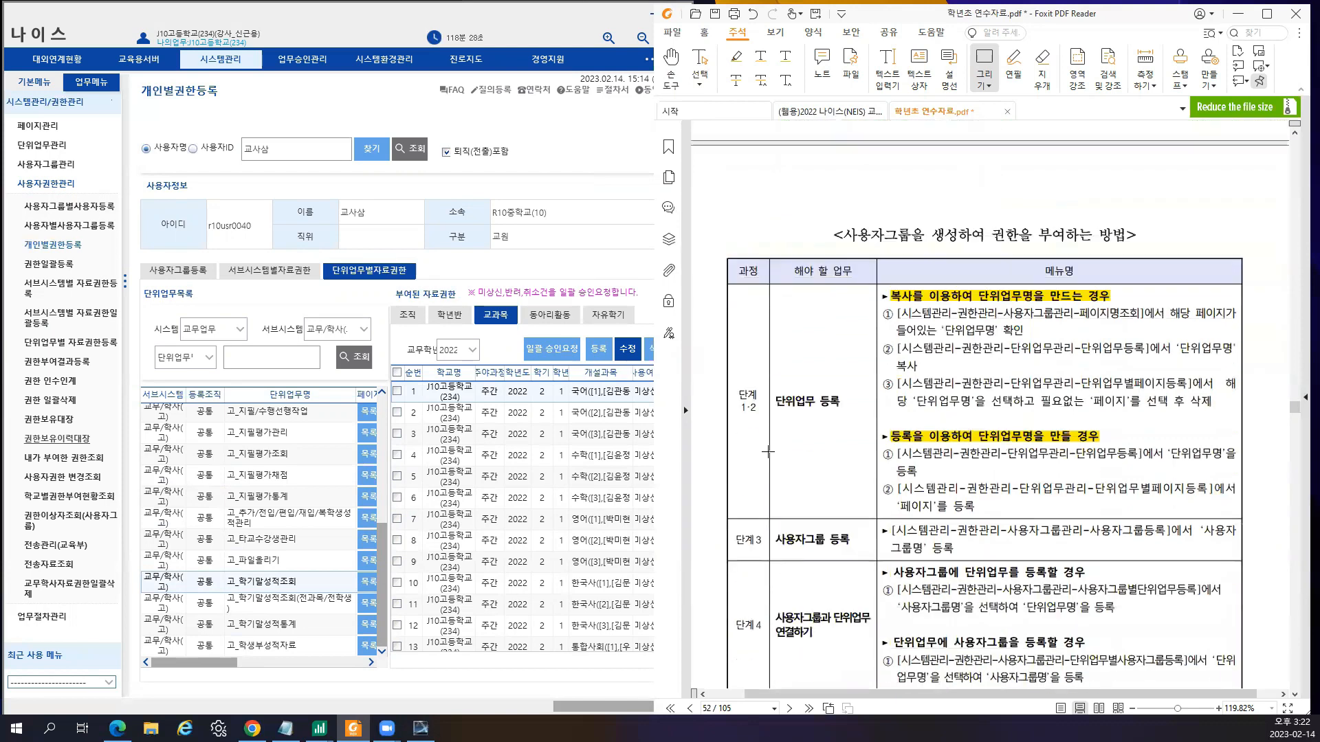
scroll(768, 452, down, 1)
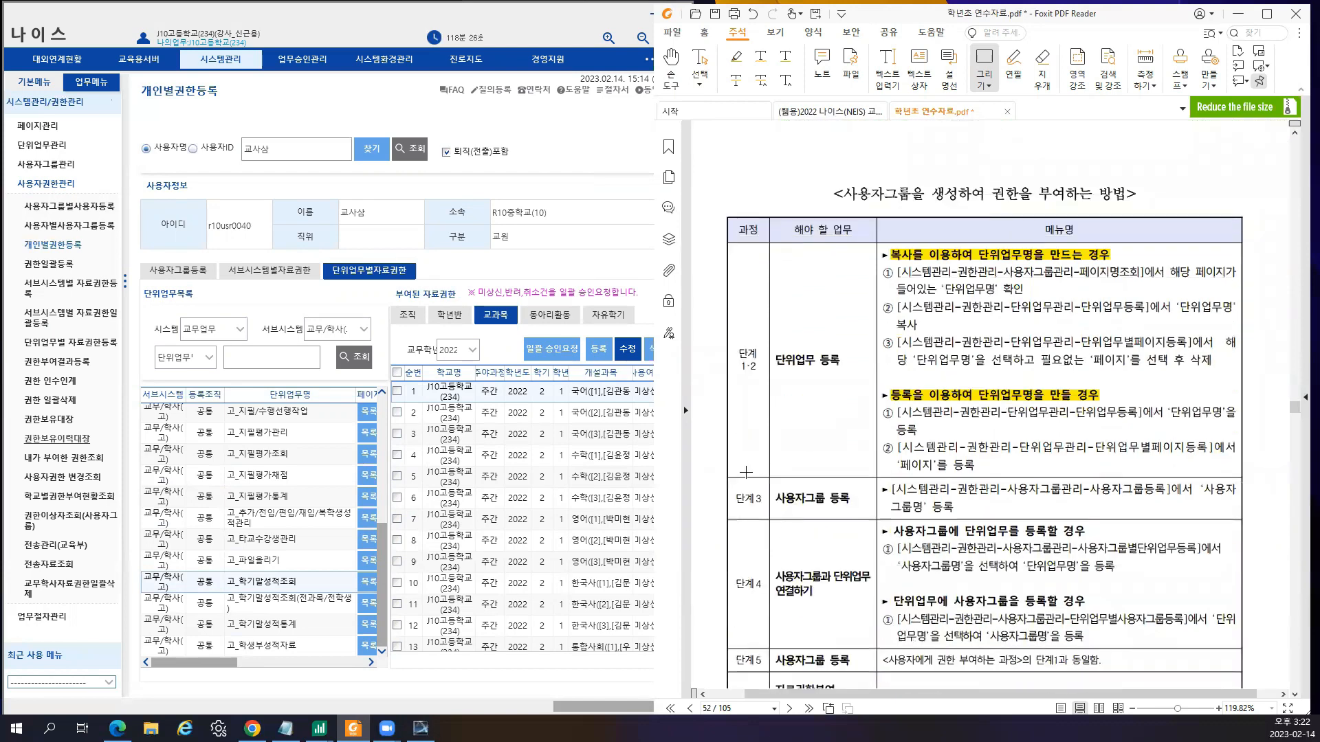
scroll(877, 375, down, 16)
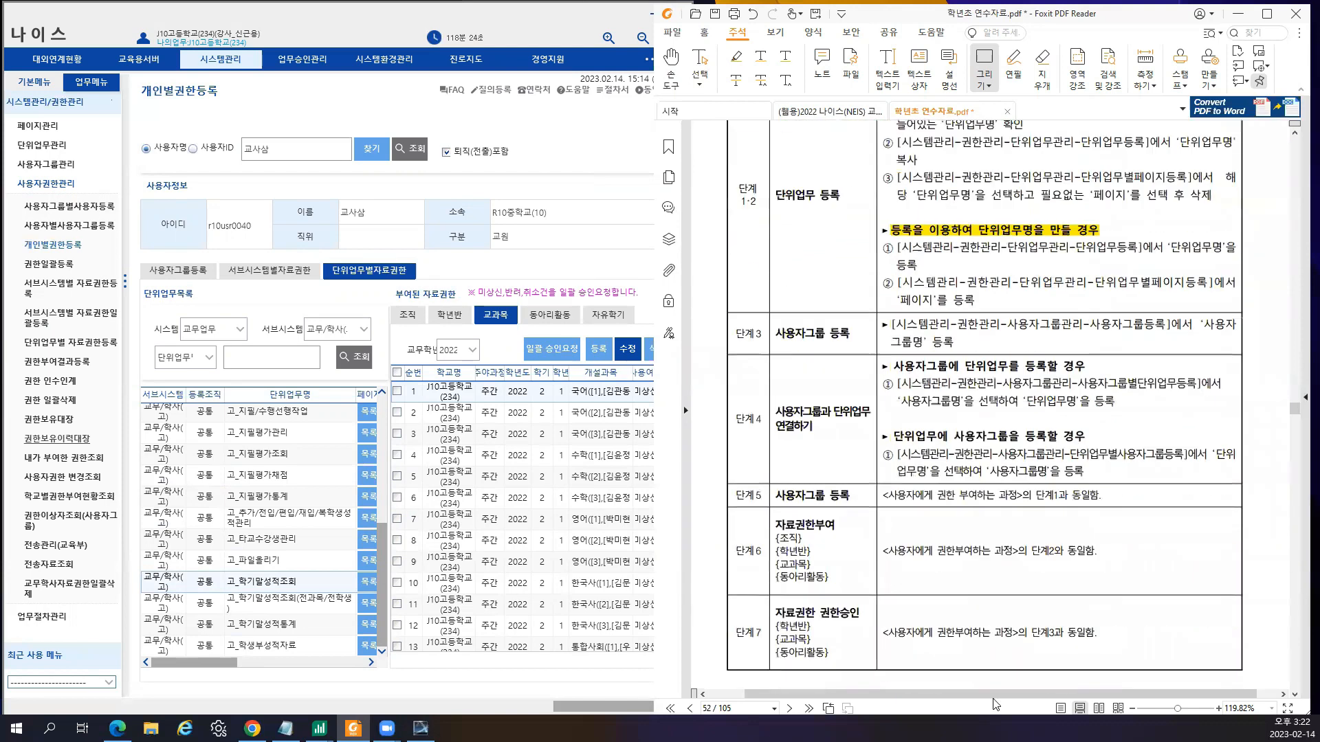
scroll(901, 545, up, 15)
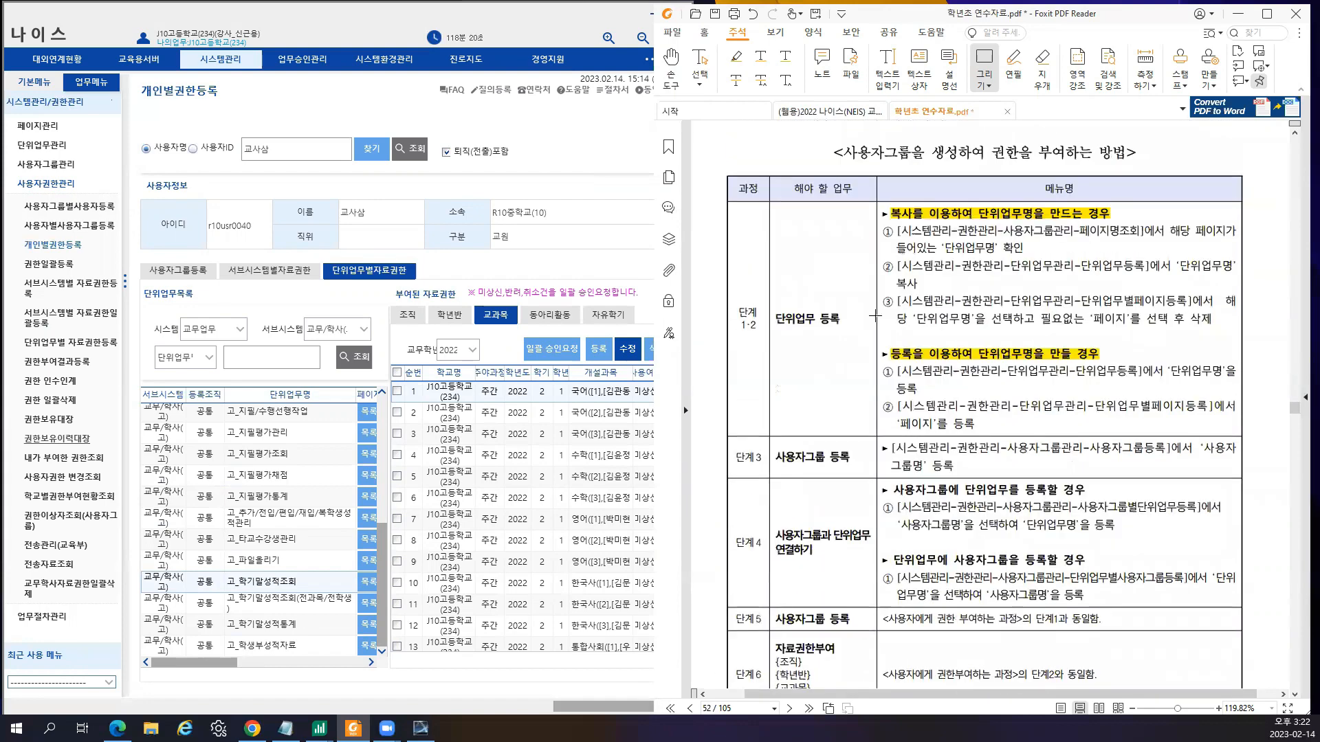
- In the 단위업무 등록 row on page 52, draw red rectangles around the copy method and the registration method for creating a 단위업무명
mouse_move(873, 327)
mouse_down()
mouse_move(1196, 444)
mouse_move(1247, 450)
mouse_move(1241, 438)
mouse_up()
drag(873, 200, 1243, 334)
drag(873, 267, 876, 267)
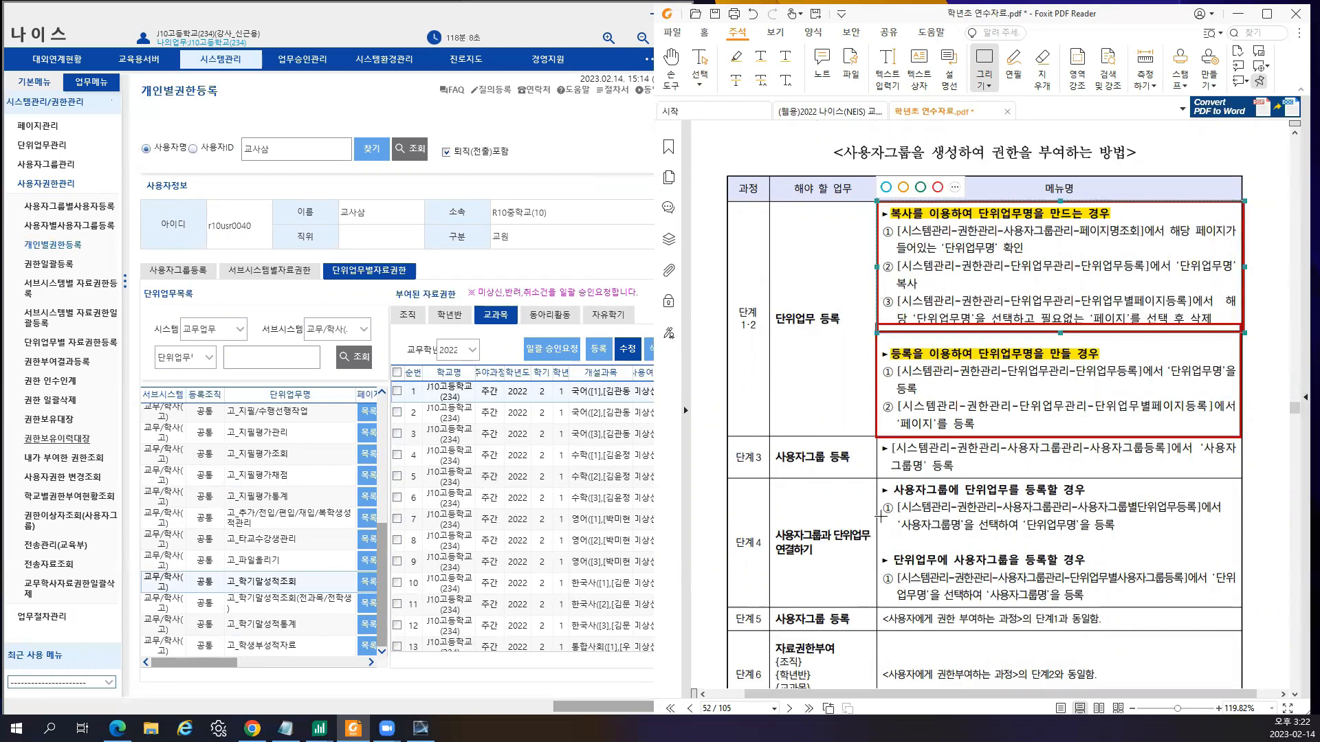
- Review 단계 3 to 7 of the user-group permission table, continuing to section 3. 학교에서 권한관리하기 on page 53
scroll(798, 498, down, 1)
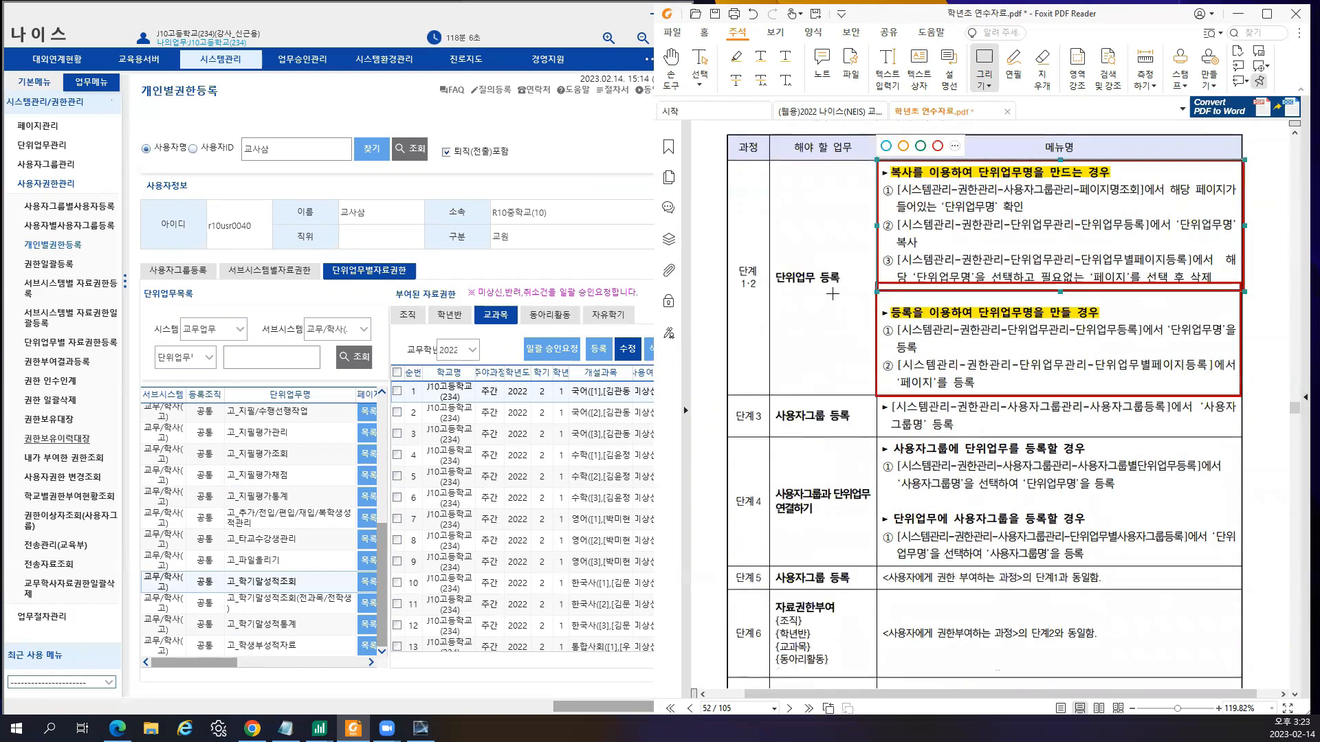
scroll(817, 433, down, 2)
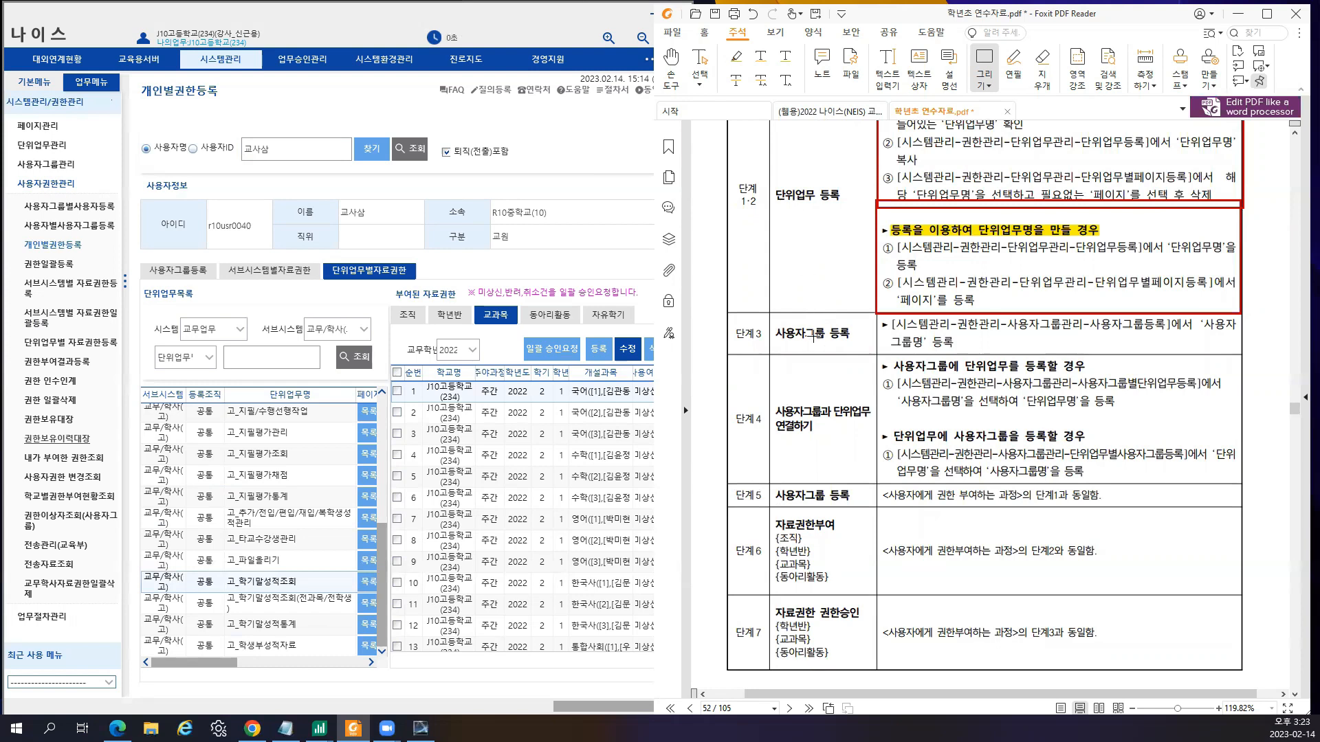
scroll(825, 504, down, 2)
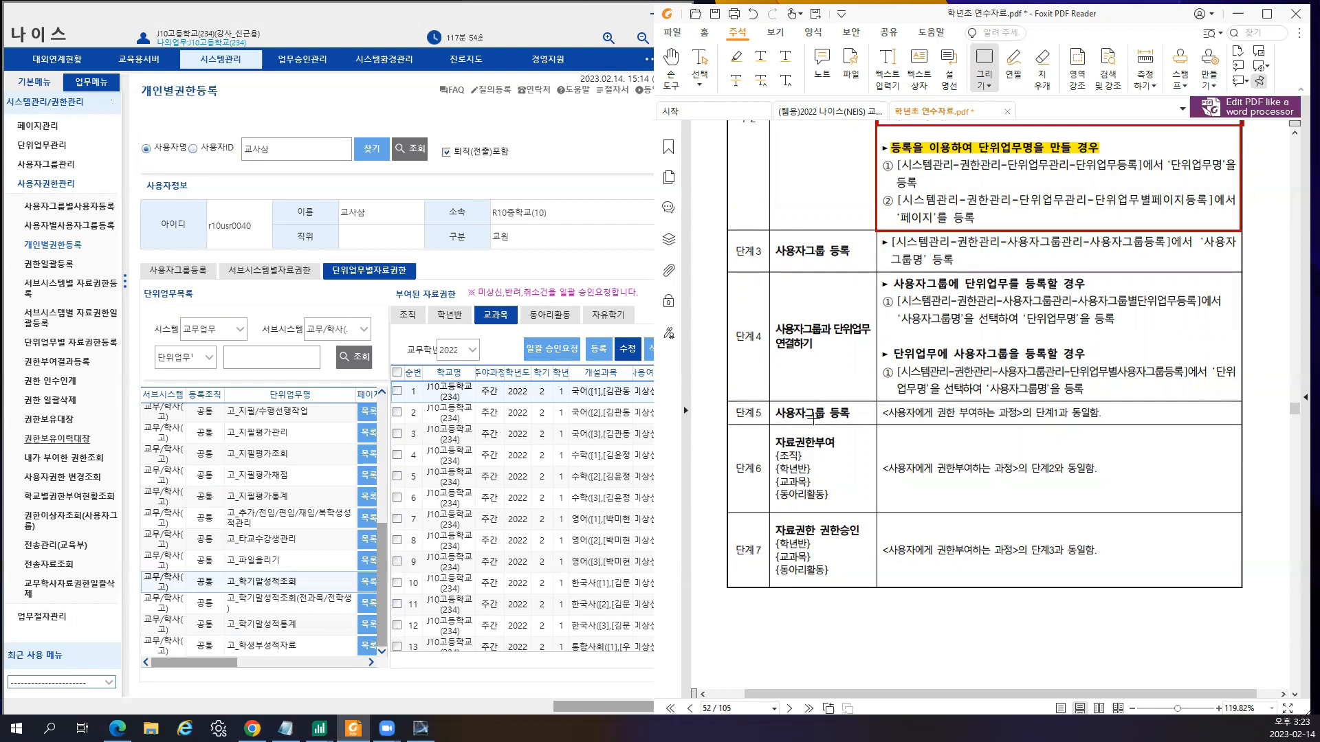
scroll(814, 416, down, 1)
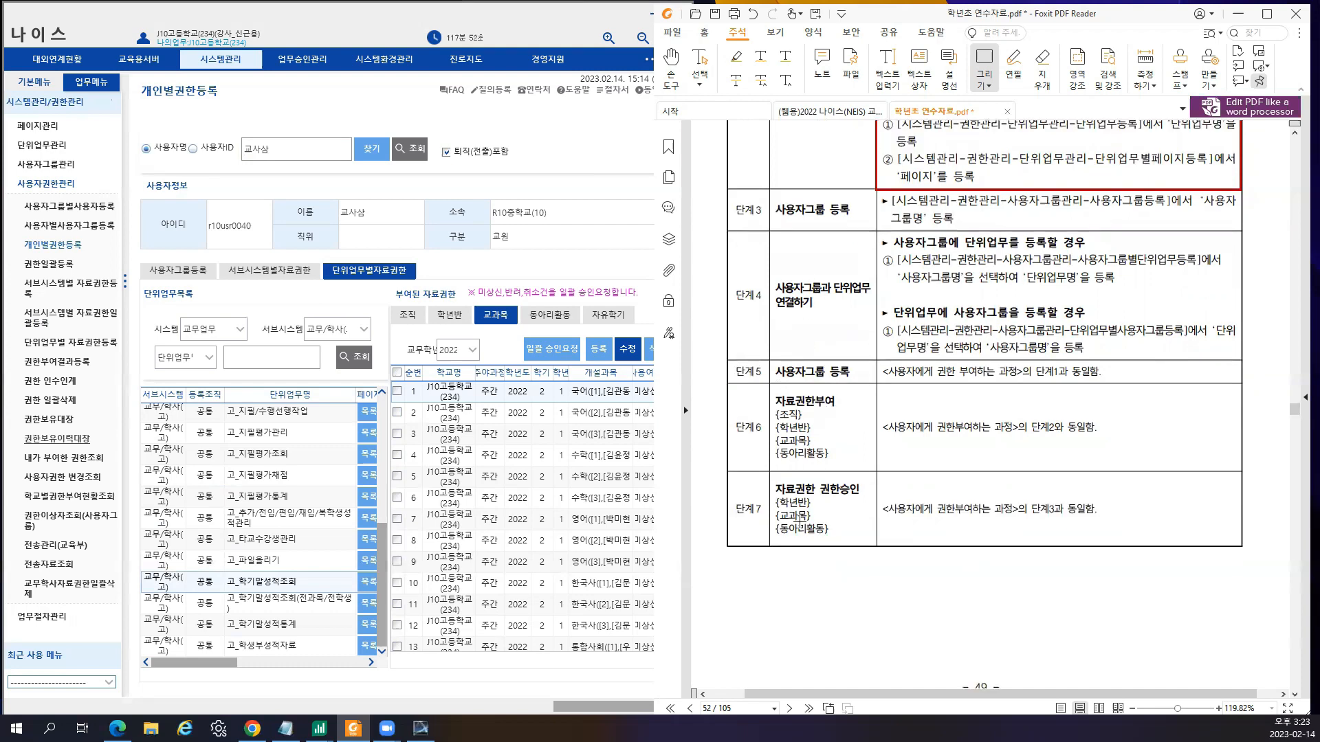
scroll(801, 519, down, 1)
scroll(915, 376, down, 12)
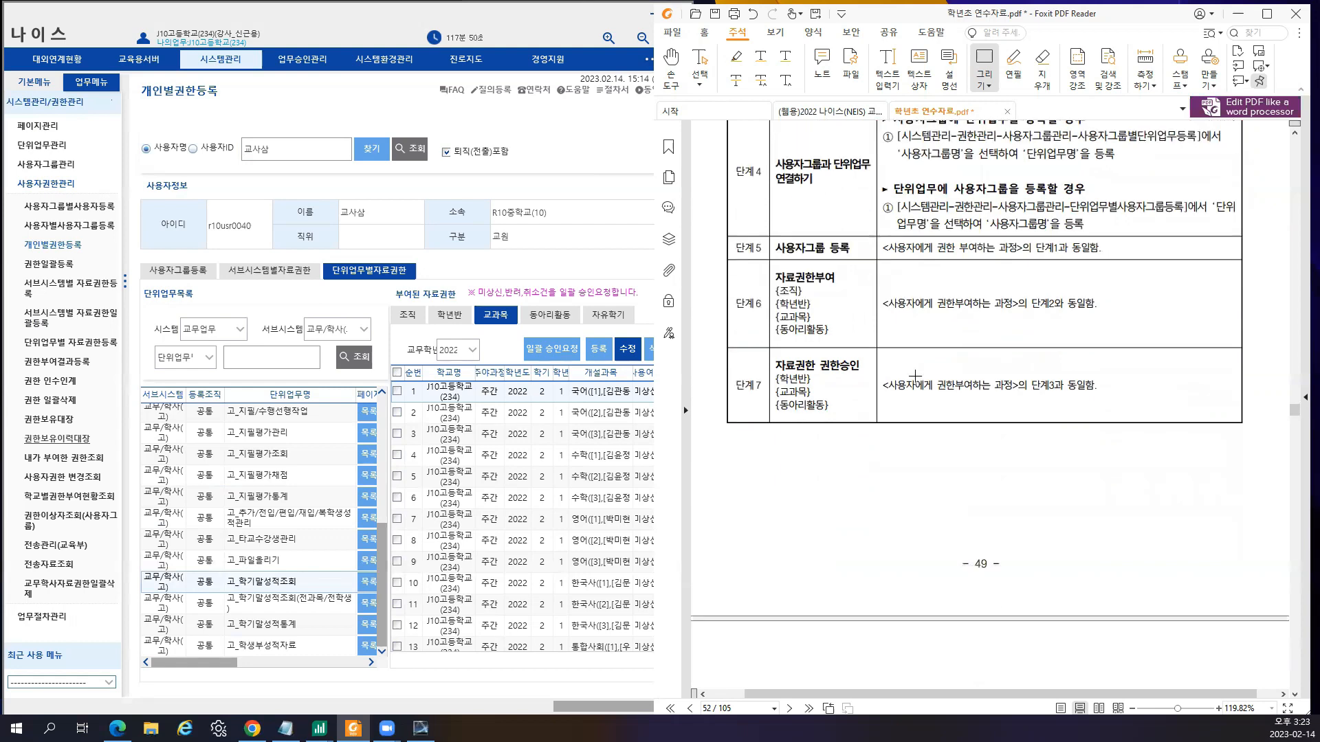
scroll(913, 381, down, 4)
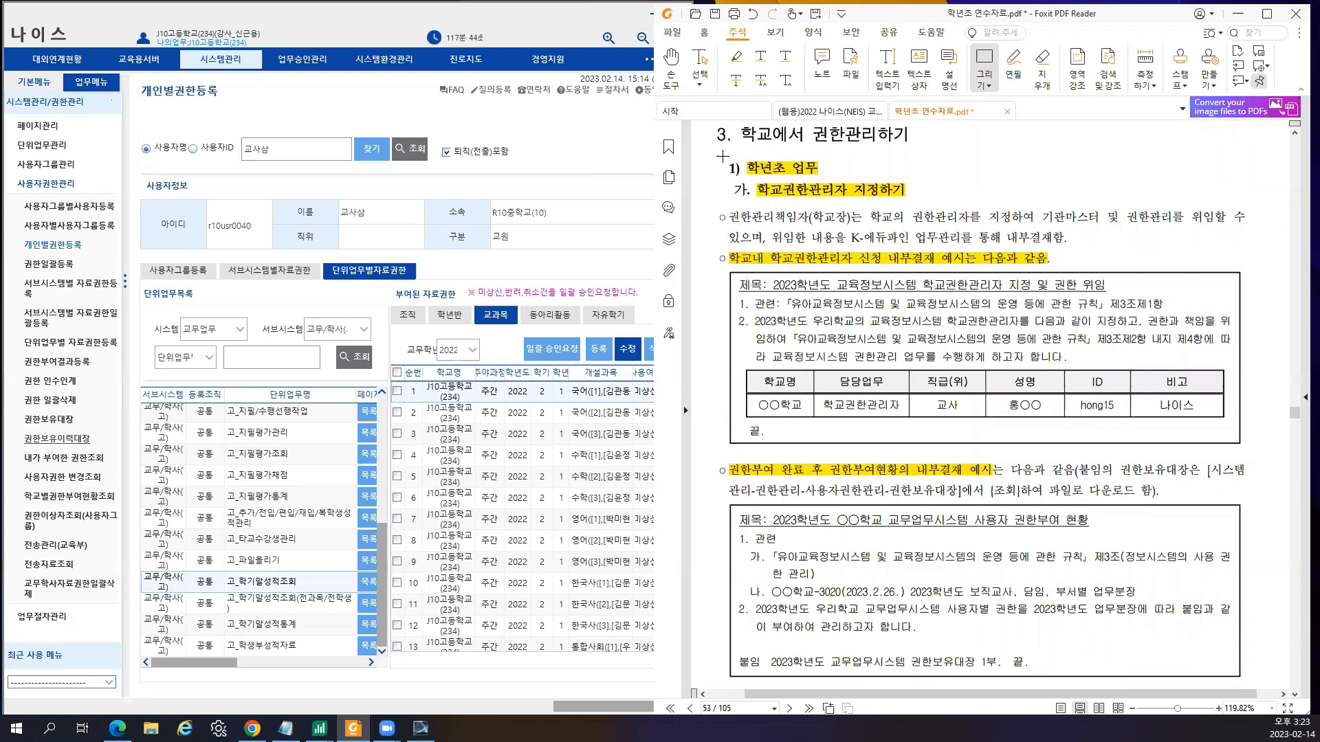
- Draw a red rectangle around the 학교권한관리자 지정하기 section with its approval example, extending its edges to enclose the bullets and heading
drag(723, 166, 1252, 448)
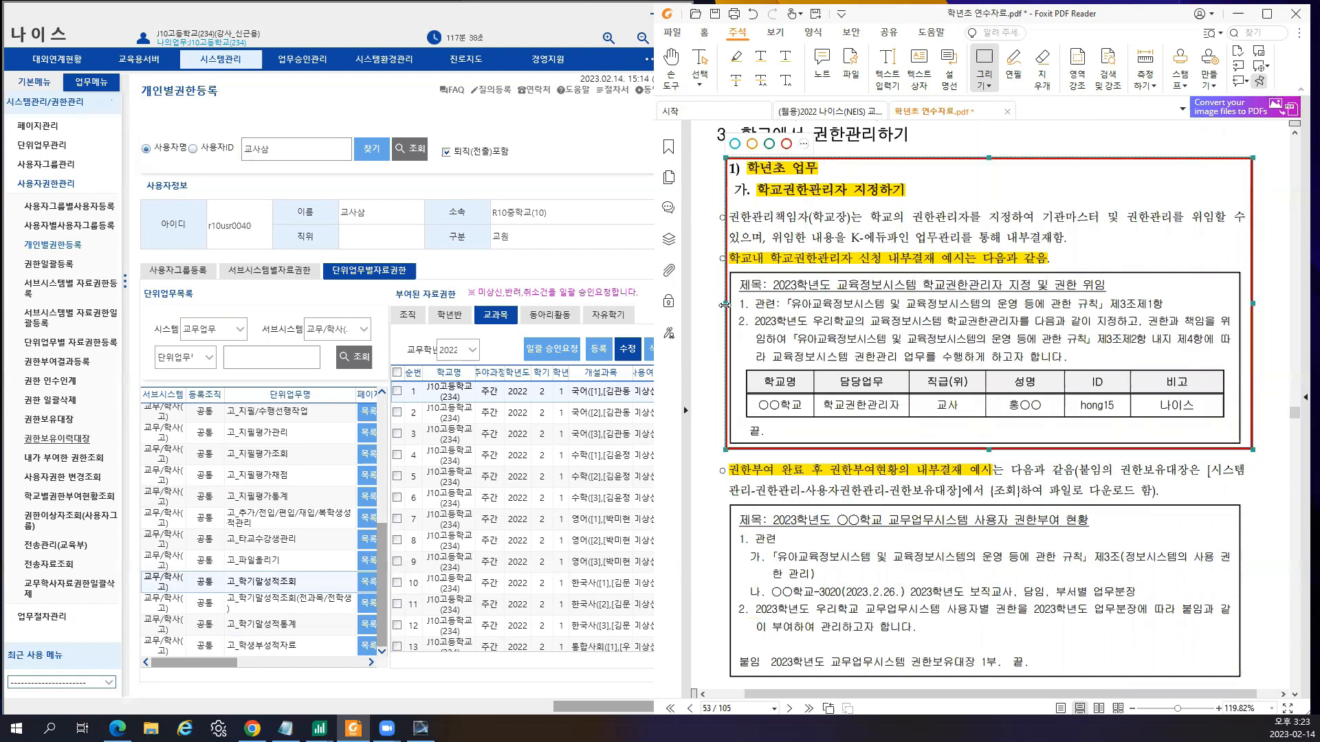
drag(725, 305, 719, 305)
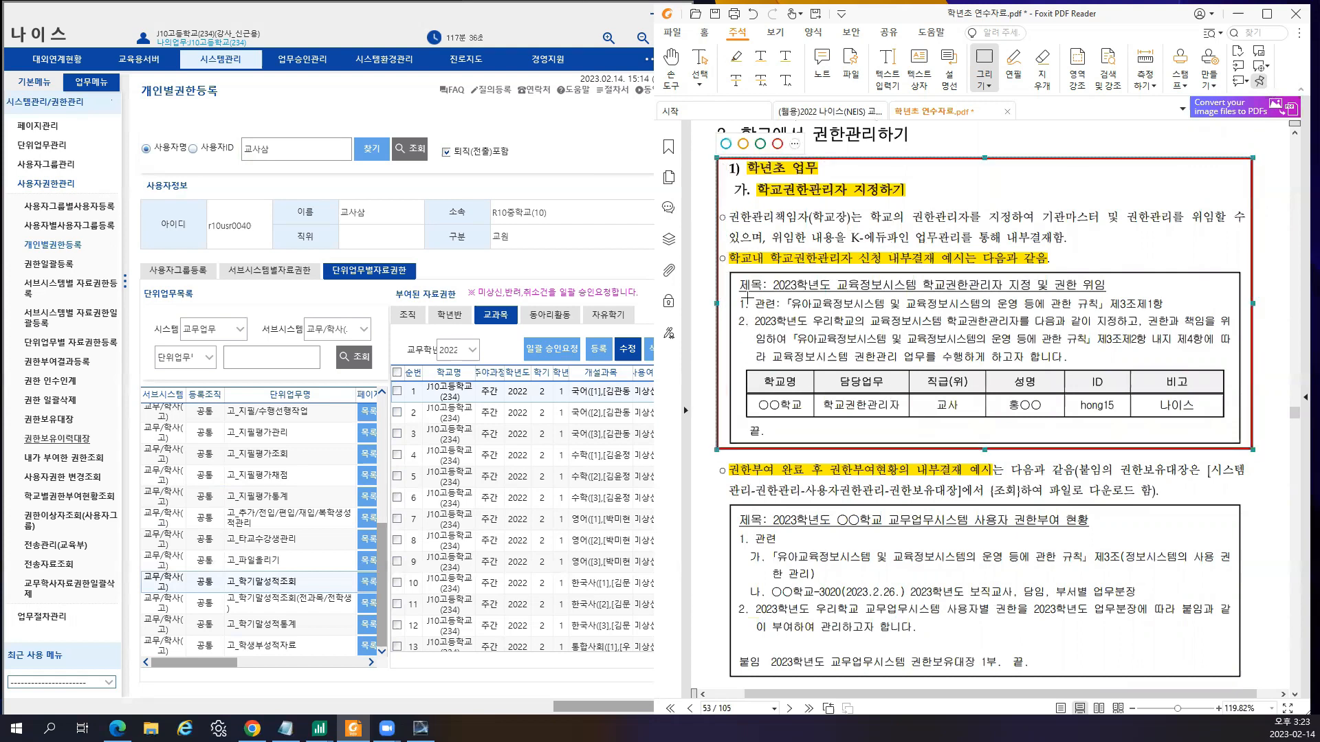
drag(984, 158, 984, 152)
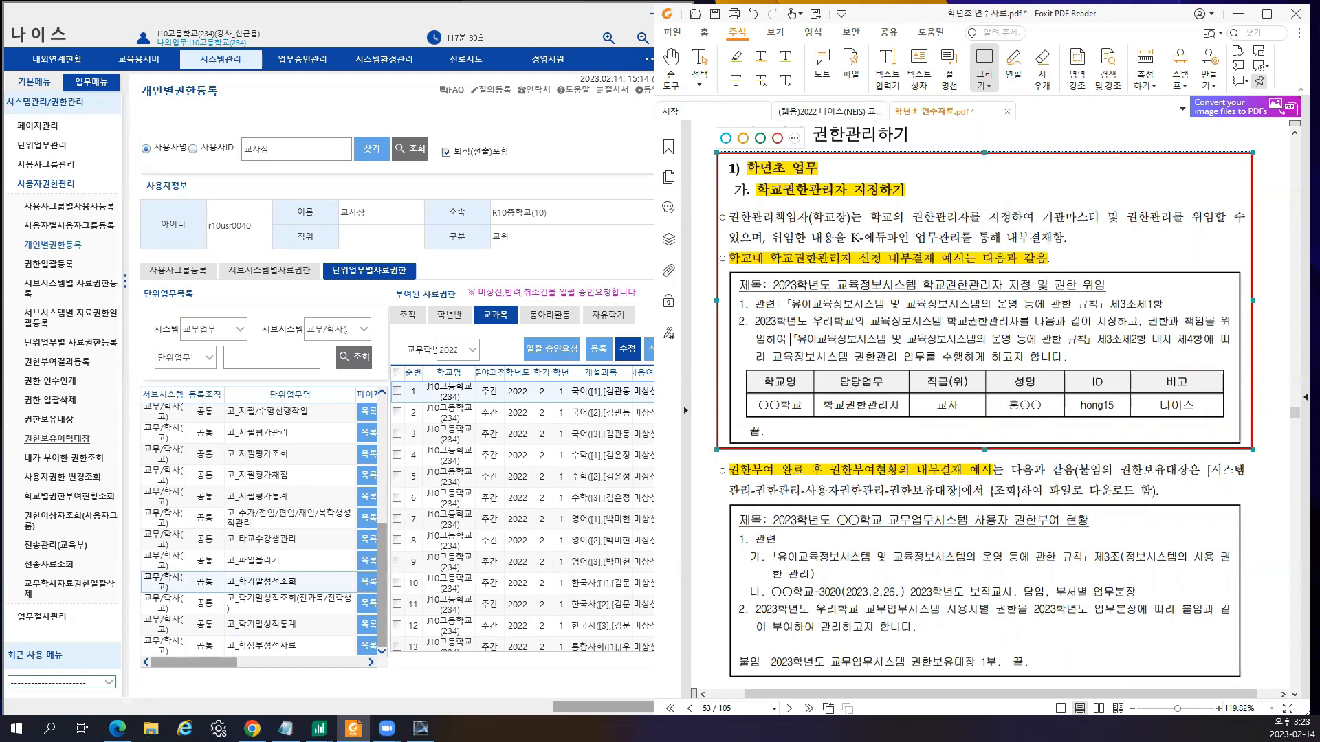
- Draw a red rectangle around the 권한부여 완료 후 권한부여현황의 내부결재 예시 paragraph and its sample approval document
scroll(792, 338, down, 3)
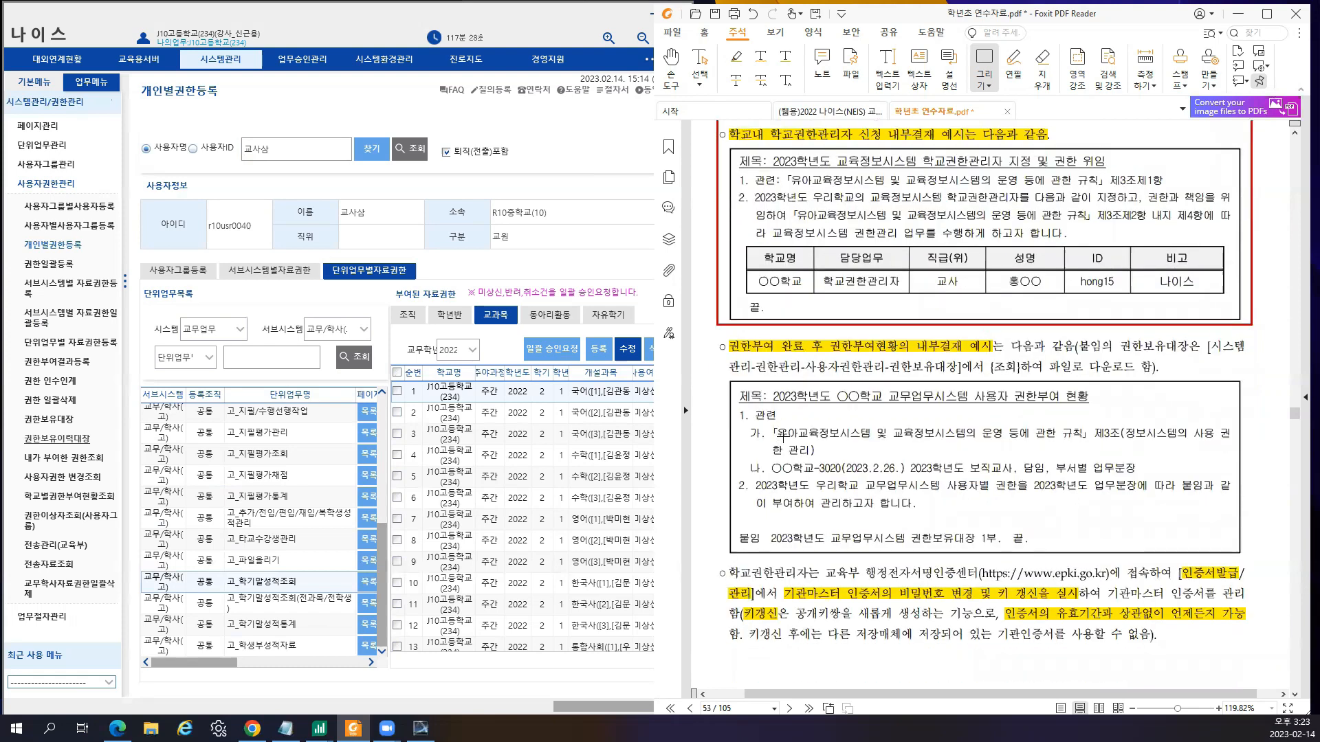
scroll(727, 365, down, 1)
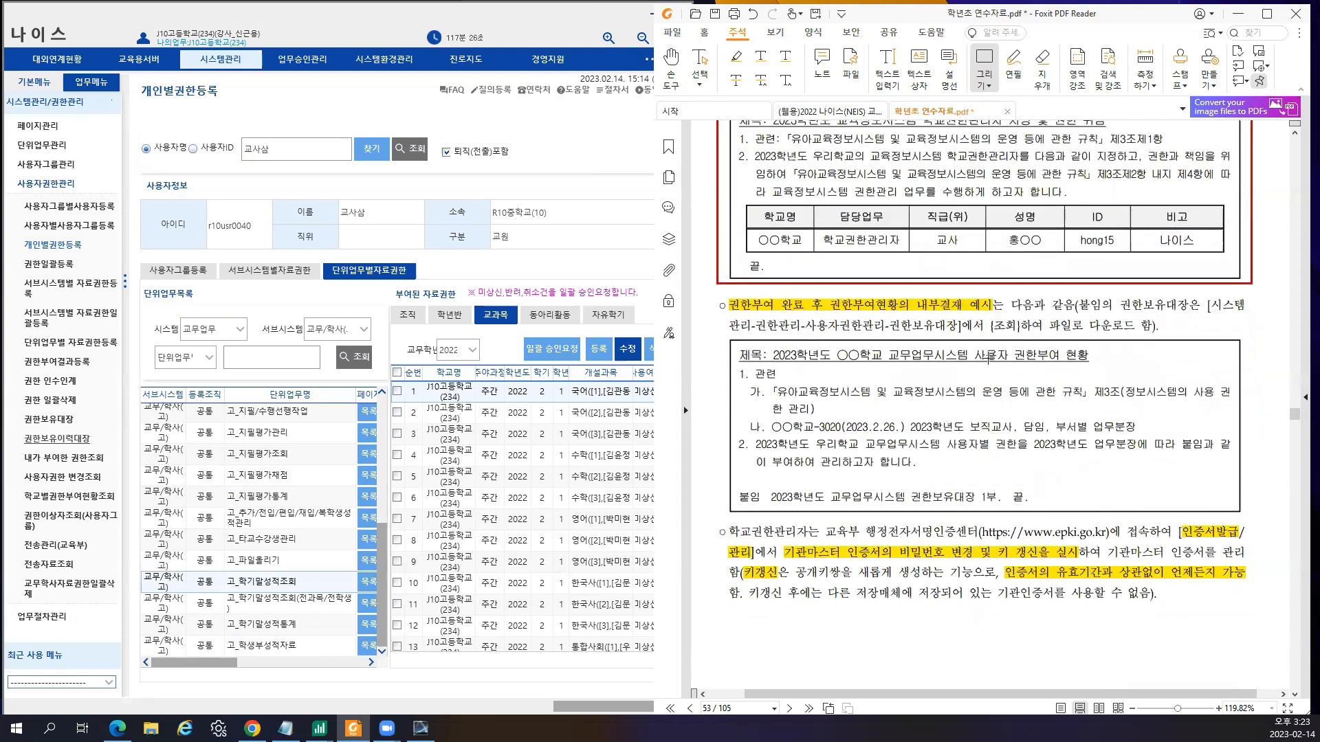
drag(714, 291, 756, 352)
key(ctrl+z)
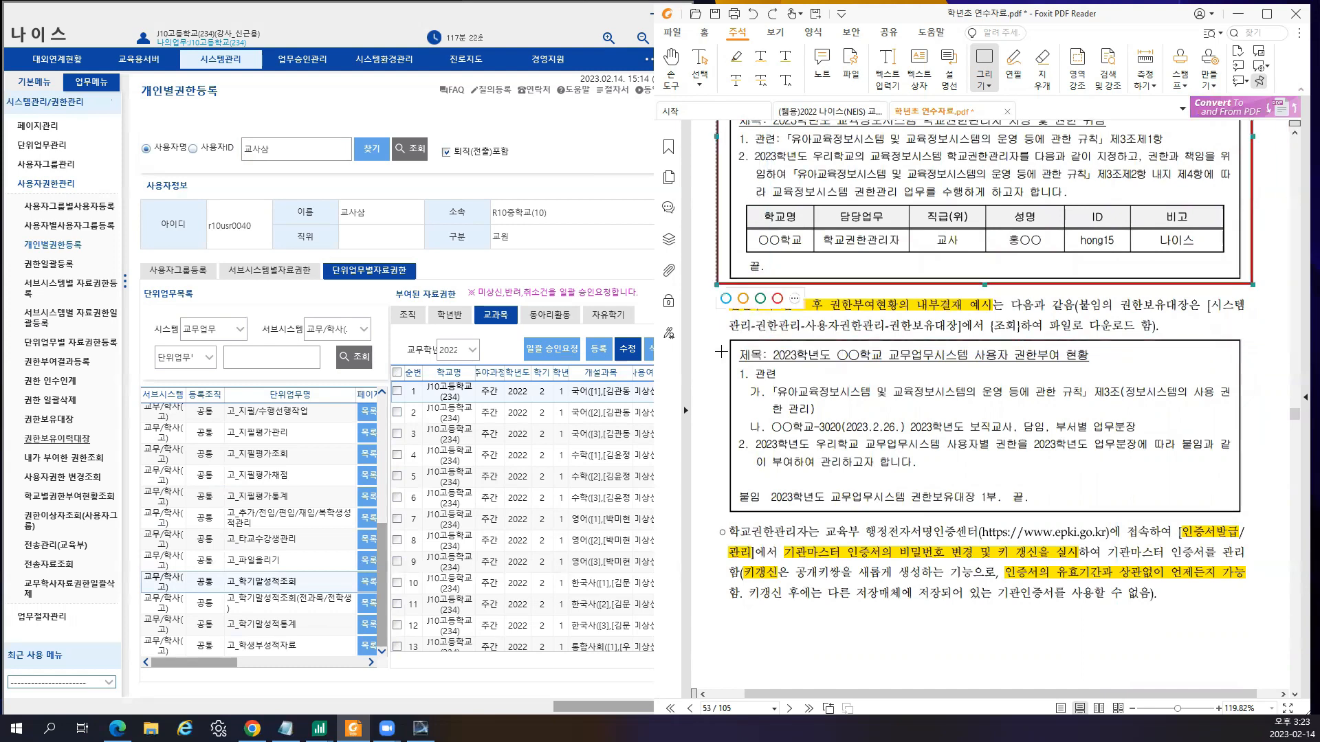
click(721, 352)
mouse_move(713, 290)
mouse_down()
mouse_move(875, 352)
mouse_move(1103, 480)
mouse_move(1231, 526)
mouse_move(1253, 521)
mouse_up()
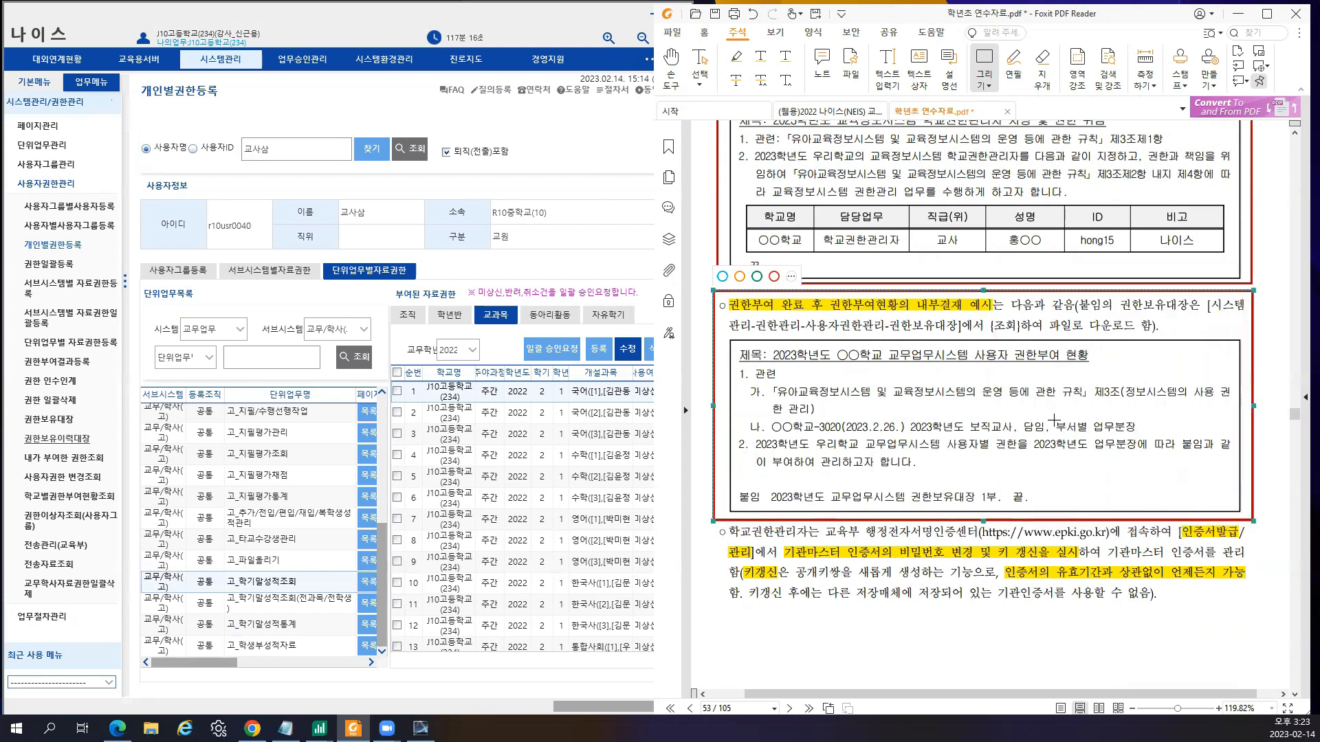
scroll(1043, 410, down, 3)
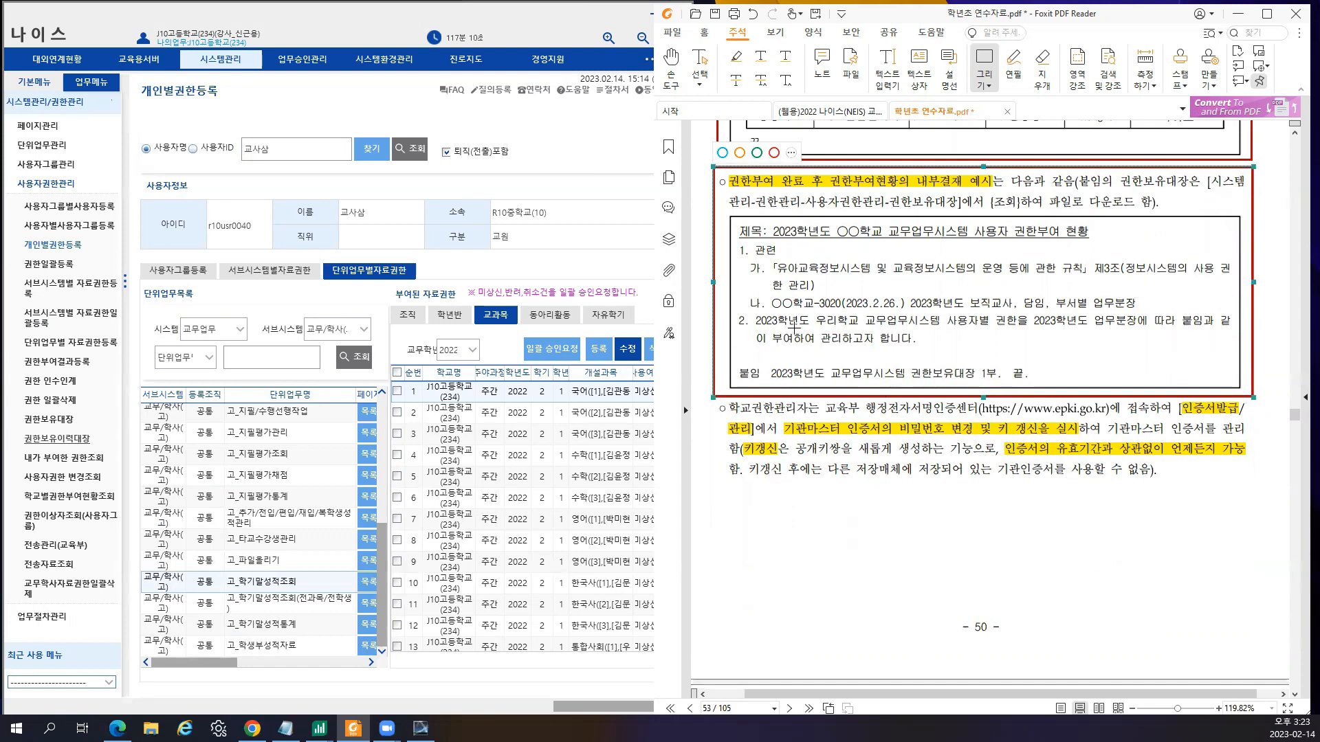
click(868, 578)
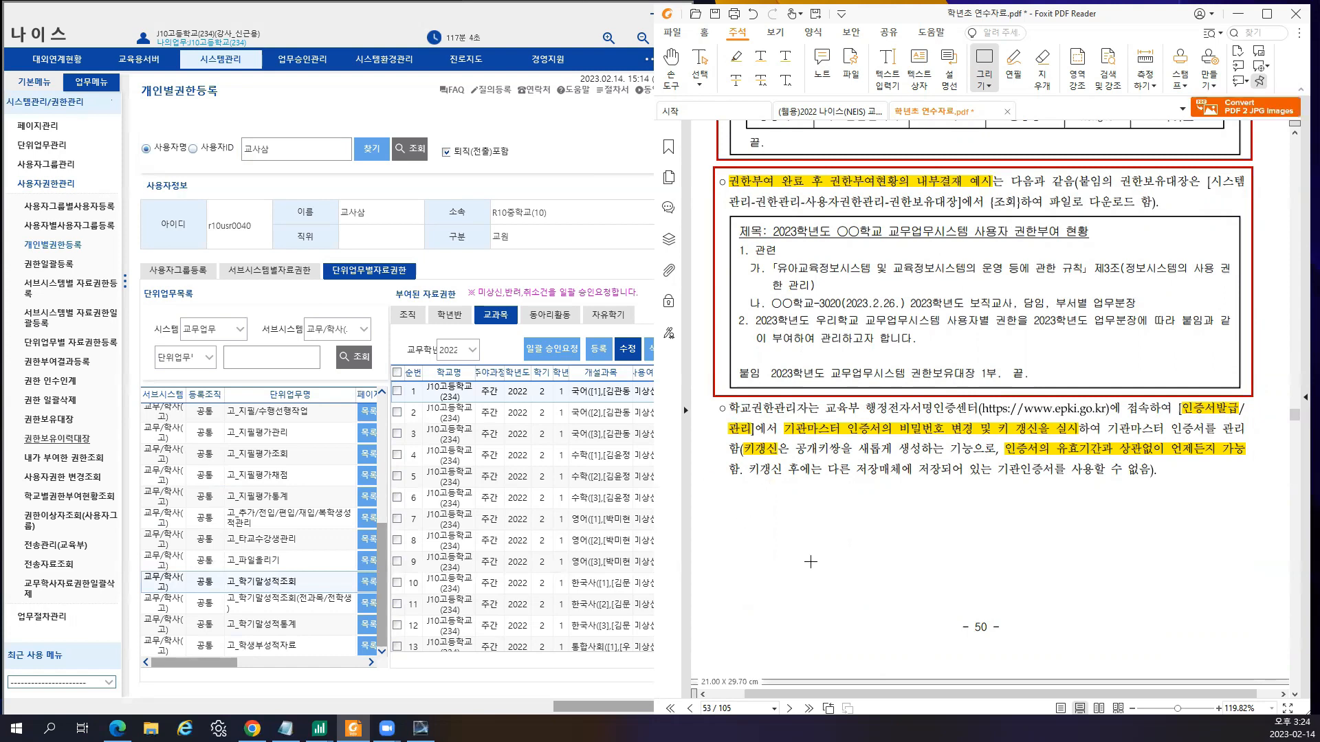
- Draw a red rectangle around the phrase 기관마스터 인증서의 비밀번호 변경 및 키 갱신을 실시, and remove it again
drag(783, 414, 1082, 441)
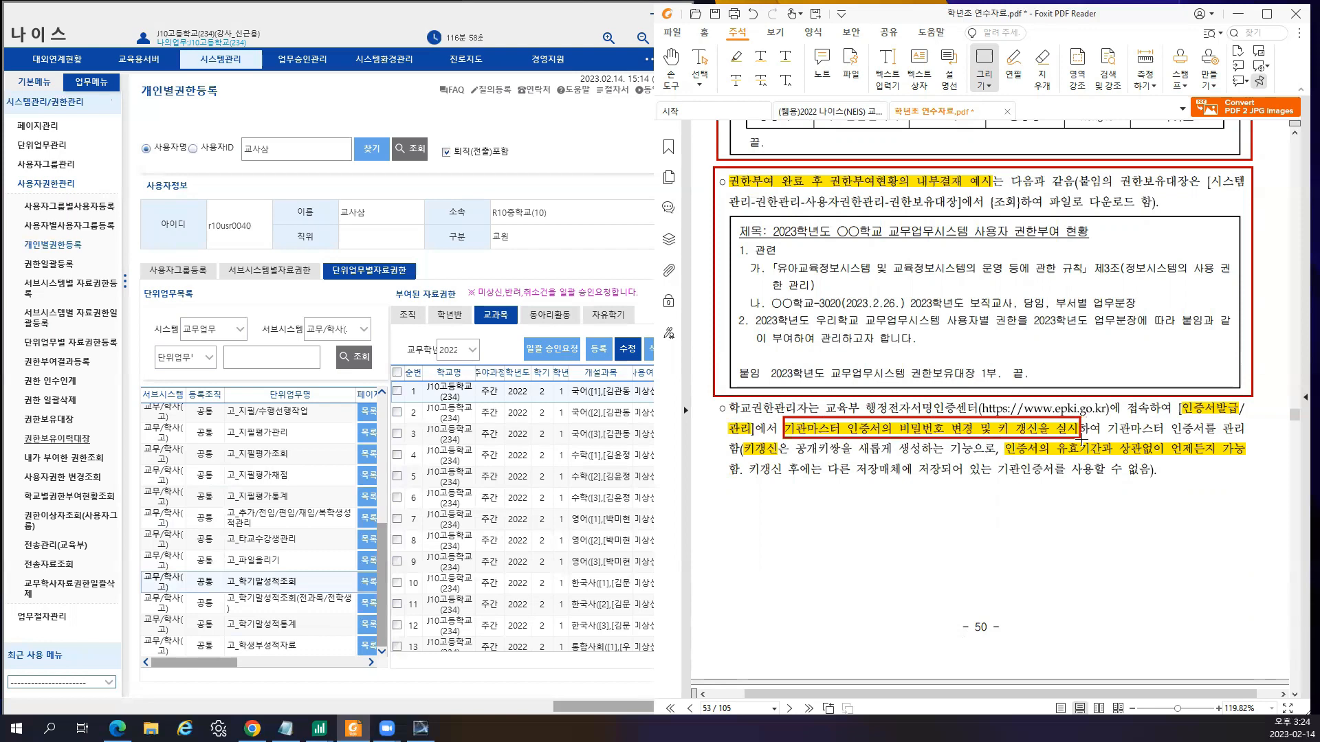
click(1081, 437)
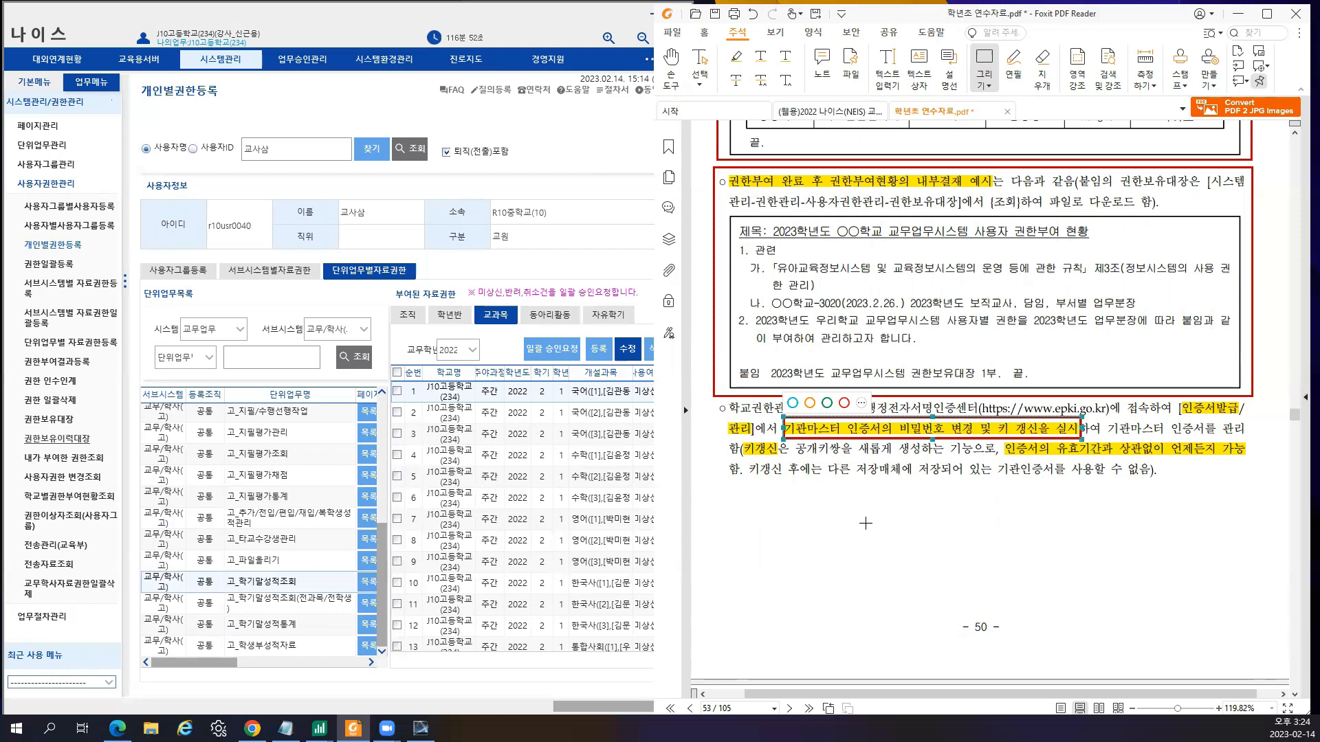
drag(784, 429, 781, 429)
key(ctrl+z)
click(801, 435)
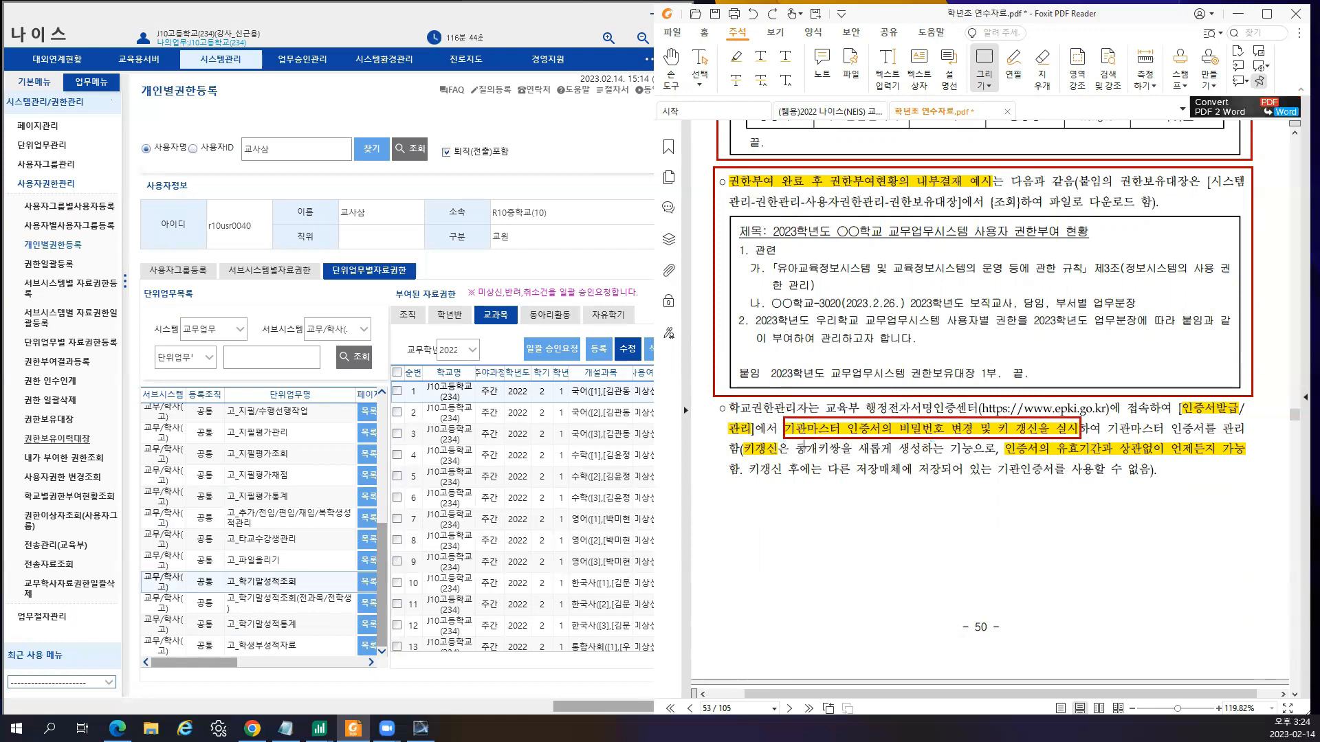
click(804, 439)
key(Delete)
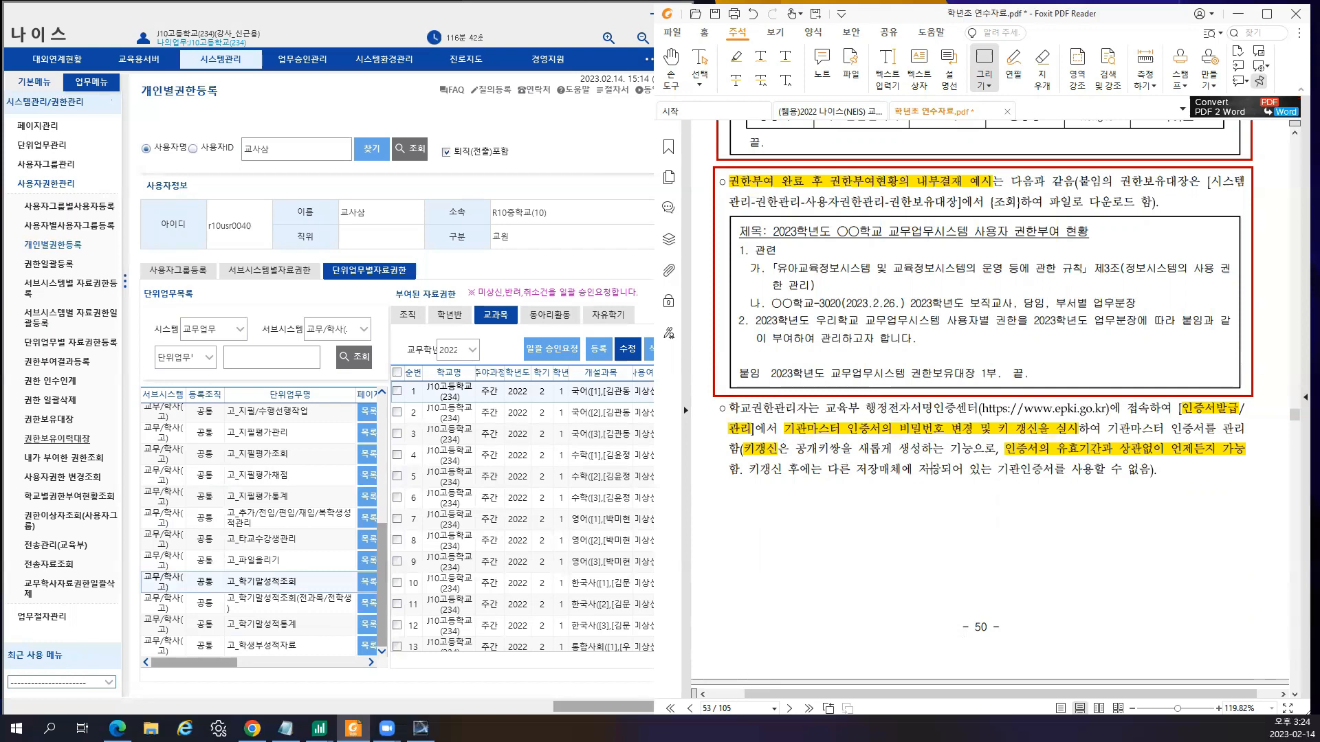
scroll(932, 467, down, 3)
scroll(932, 467, down, 6)
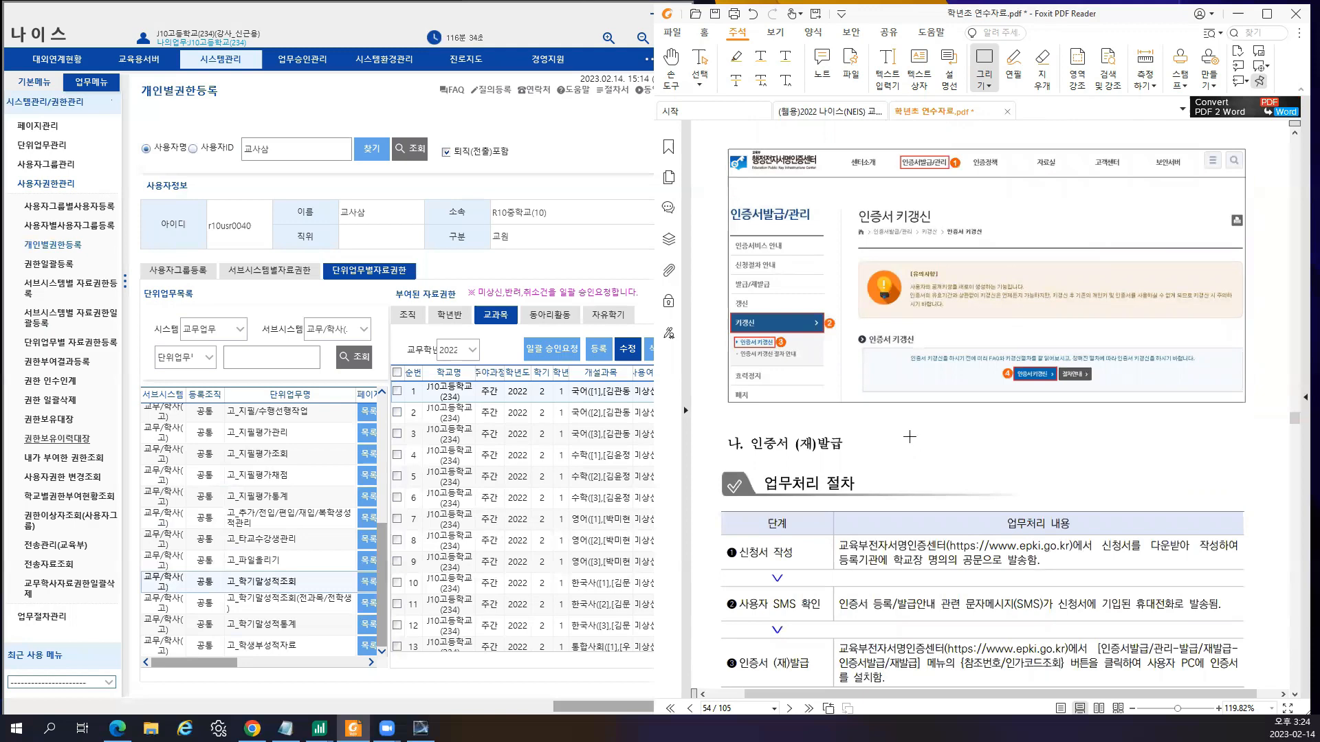
scroll(875, 396, down, 2)
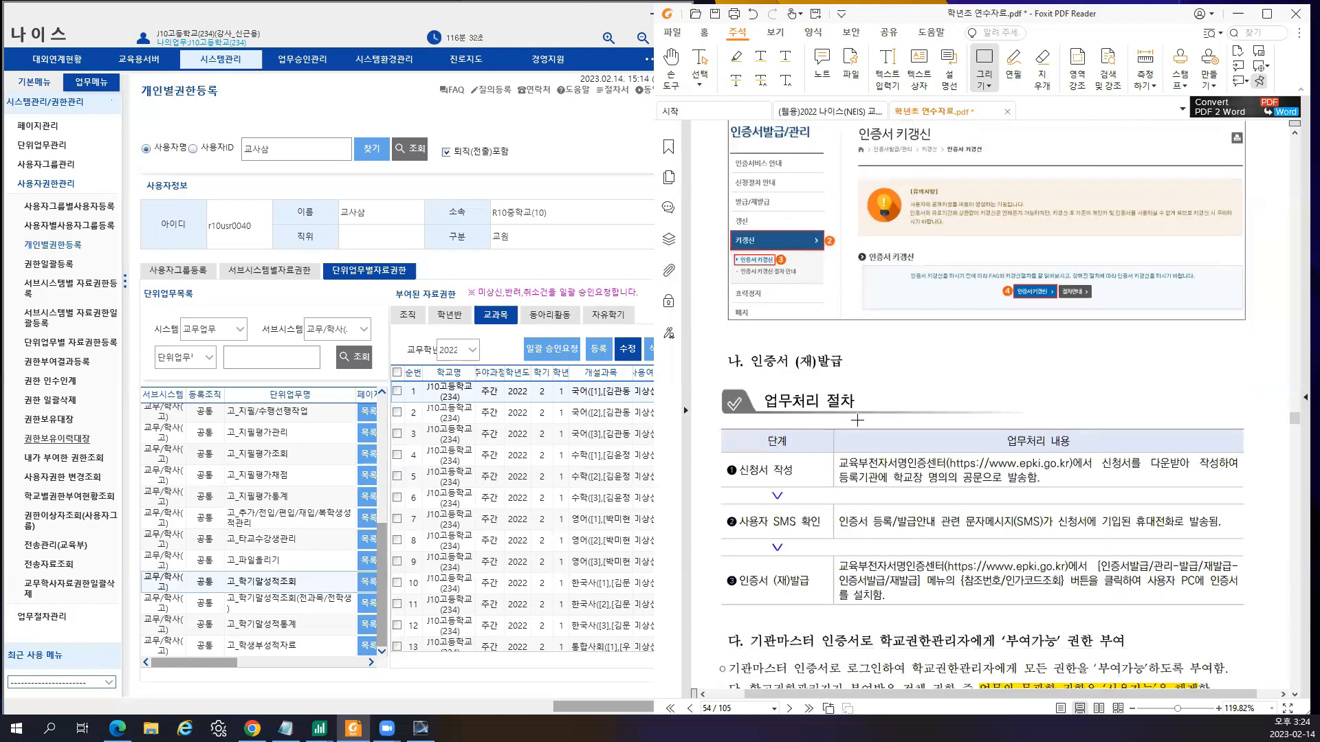
scroll(852, 416, up, 4)
scroll(709, 307, down, 2)
scroll(1005, 280, up, 7)
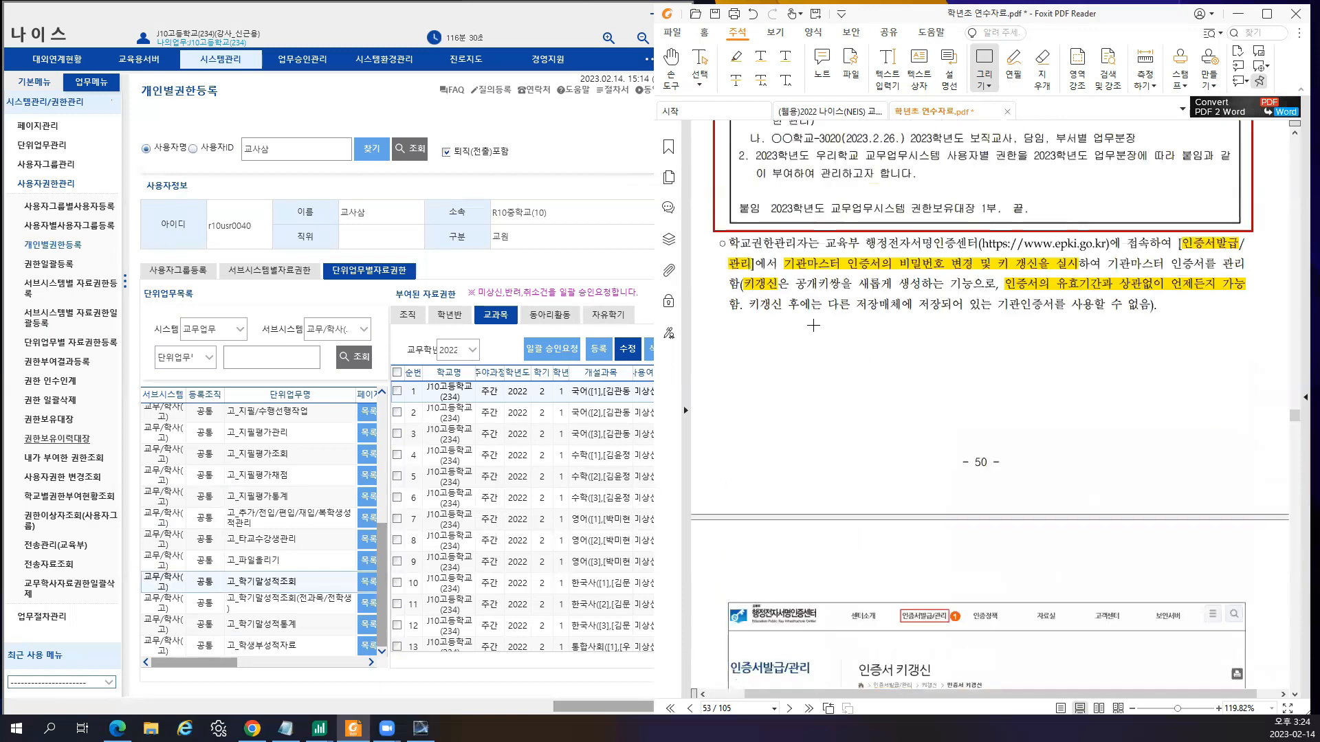
mouse_move(863, 232)
mouse_down()
mouse_move(887, 252)
mouse_move(1073, 253)
mouse_move(859, 224)
mouse_up()
key(ctrl+z)
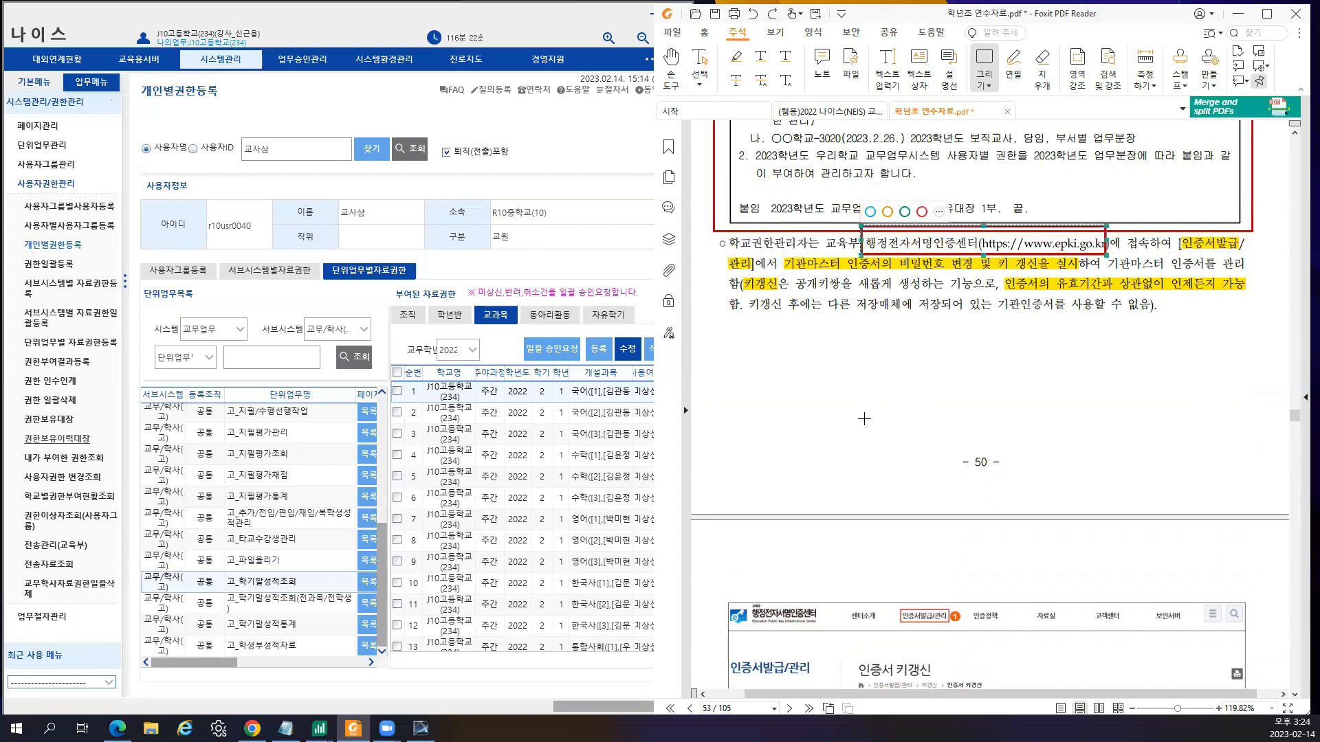
- Review the certificate reissue procedure, the 기관마스터 '부여가능' permission grant, and 라. 교무업무 분장에 따른 권한 부여하기 on pages 54 and 55
scroll(837, 459, down, 10)
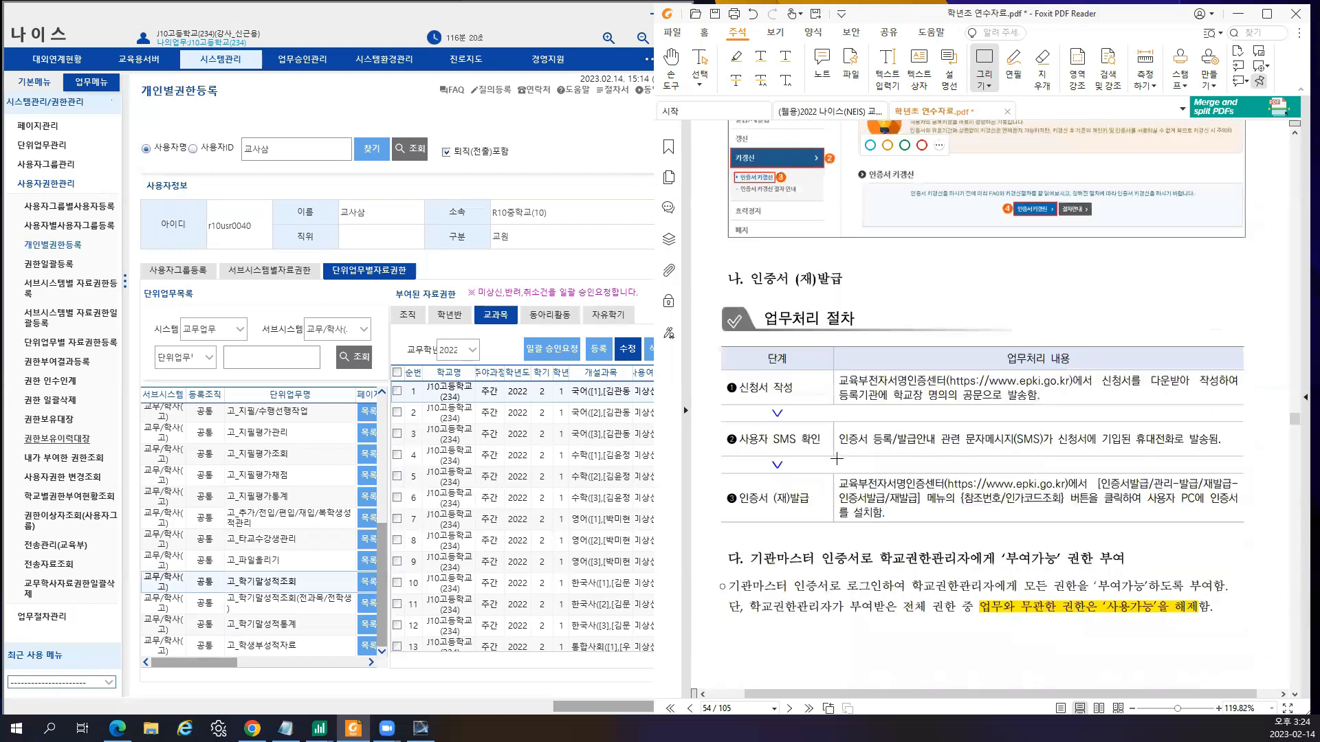
scroll(794, 376, down, 1)
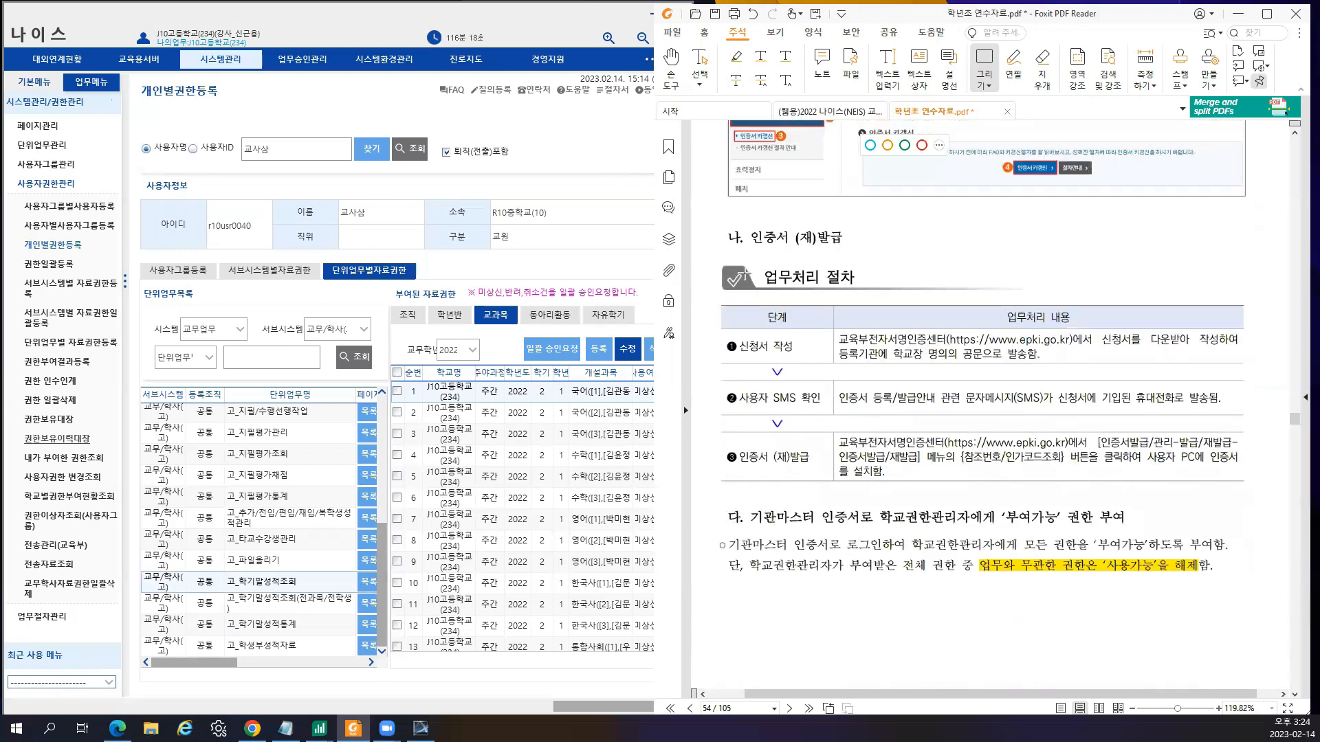
scroll(874, 589, down, 6)
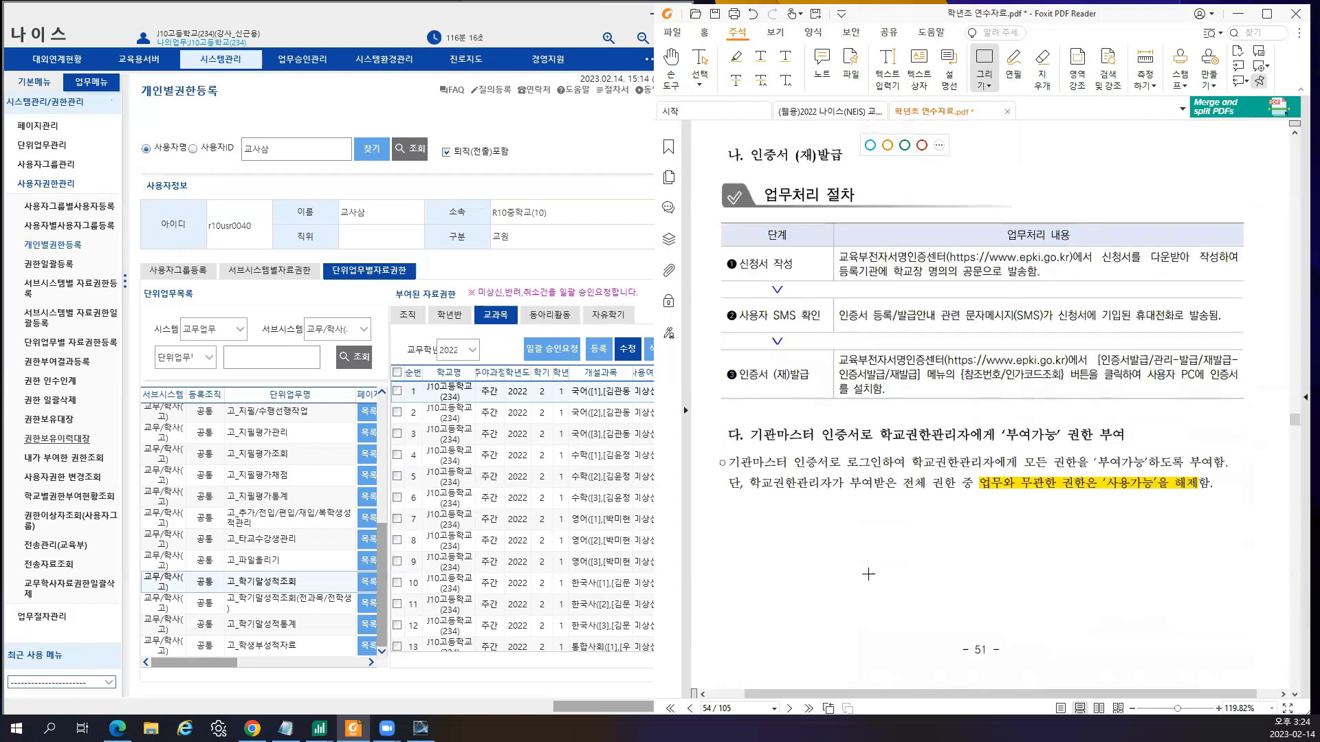
scroll(865, 566, down, 8)
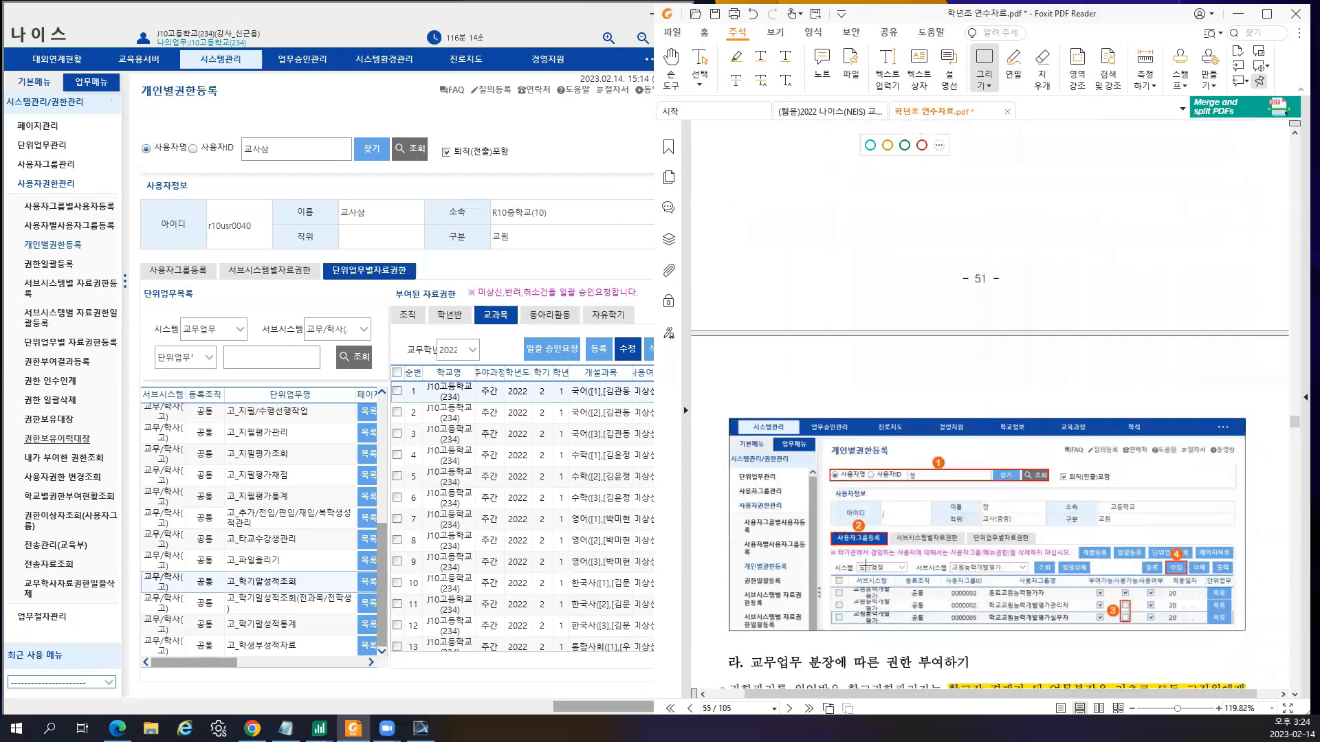
scroll(865, 565, down, 4)
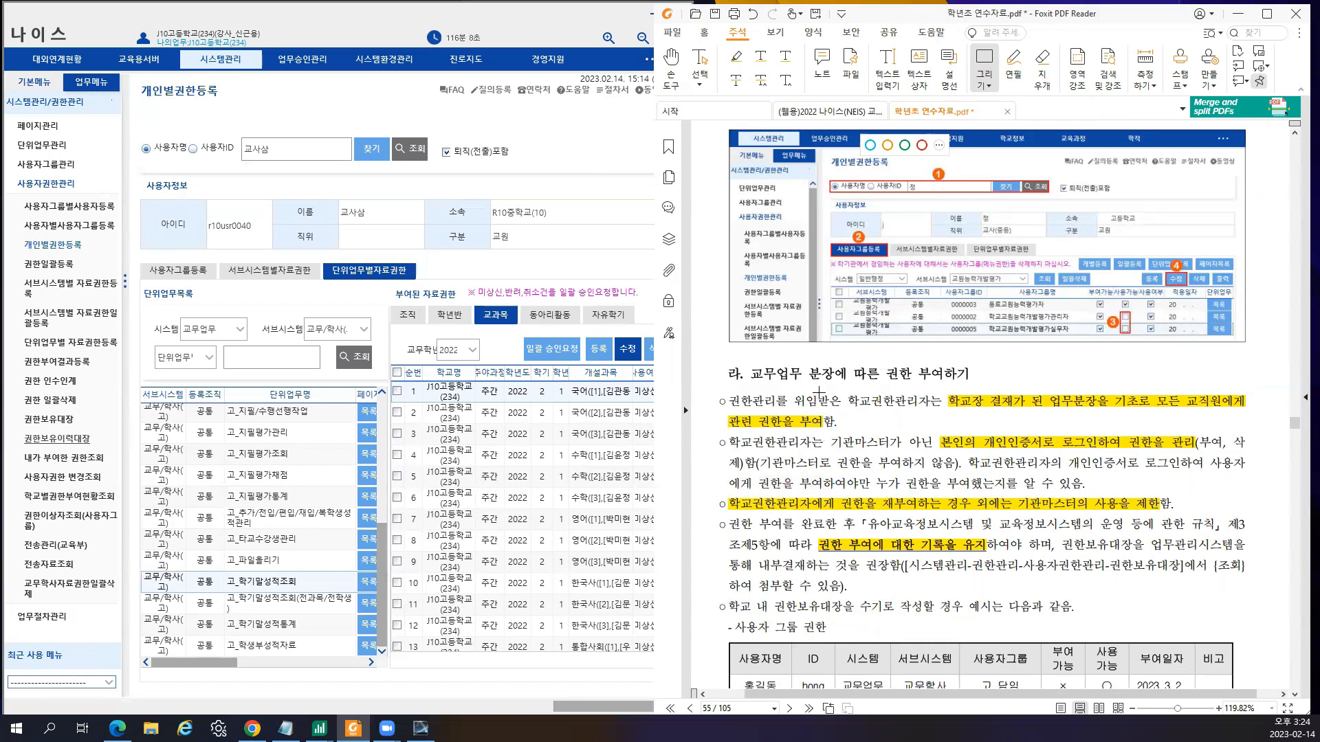
scroll(799, 475, down, 1)
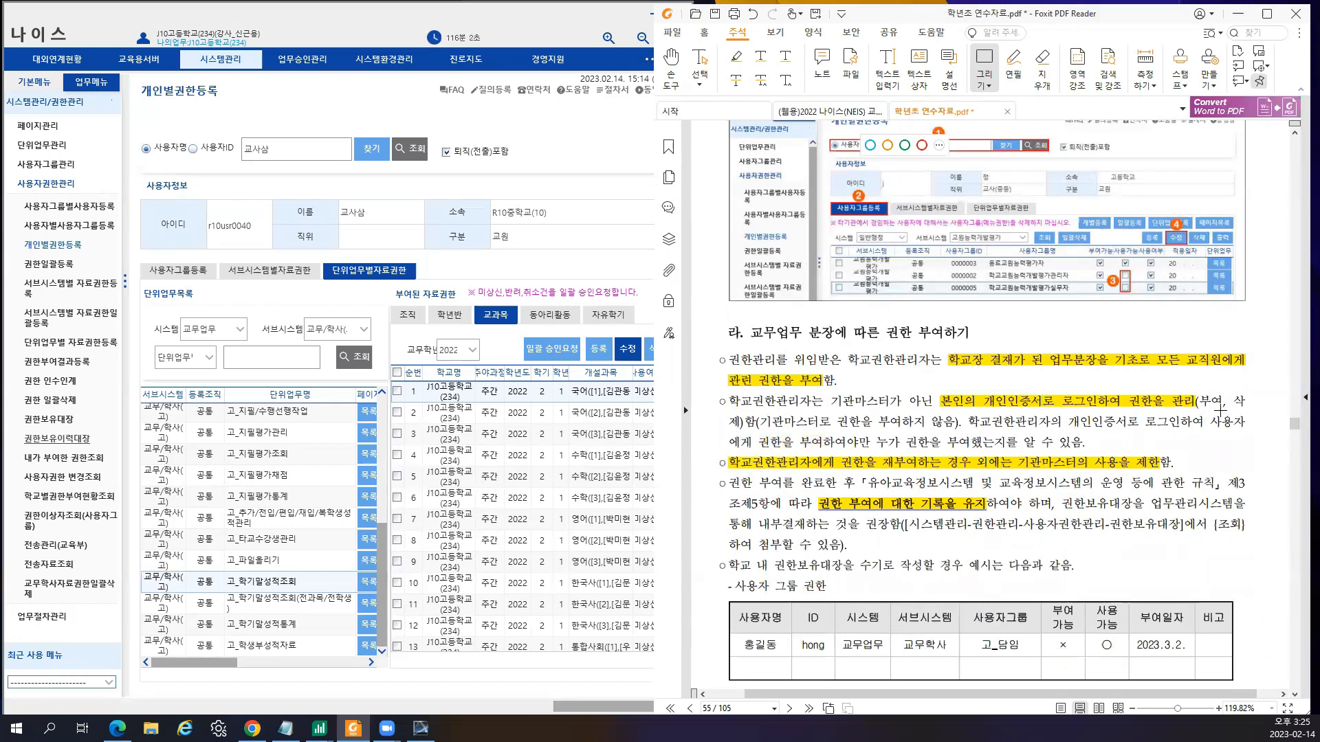
scroll(1220, 410, down, 1)
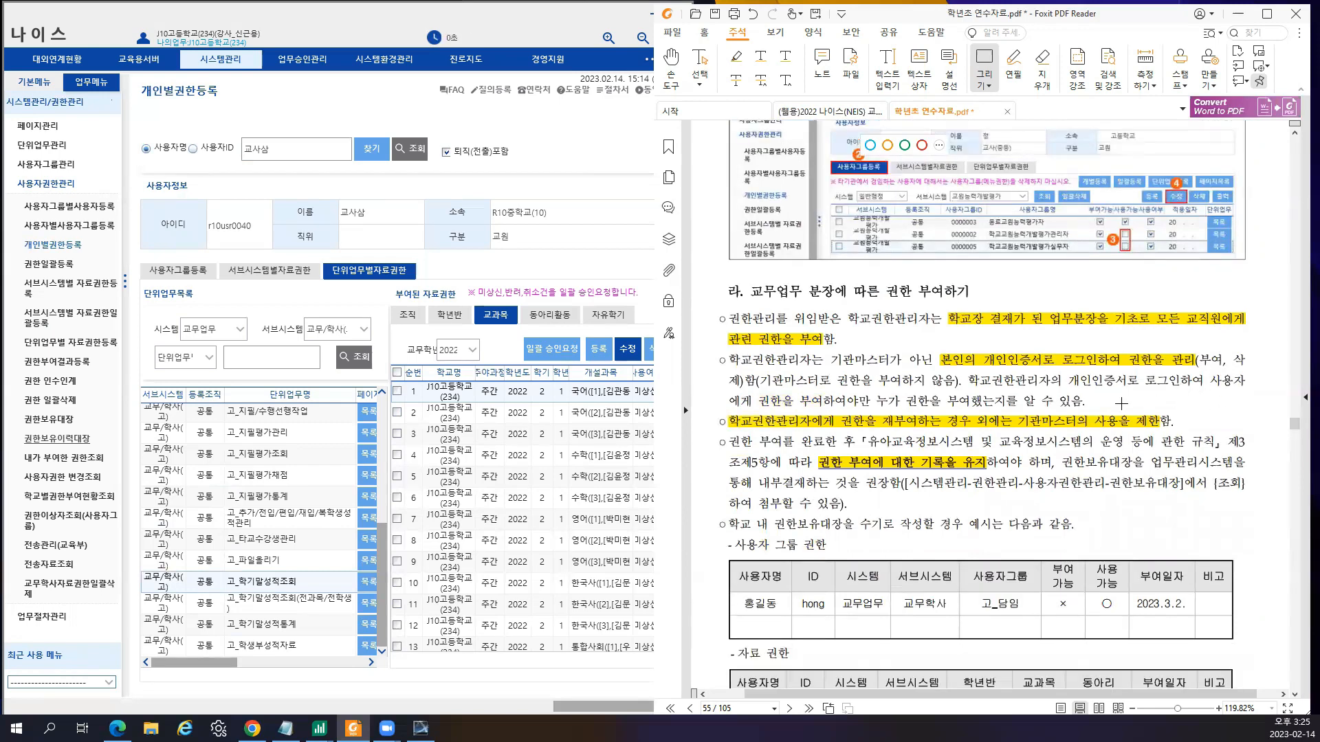
scroll(952, 425, down, 2)
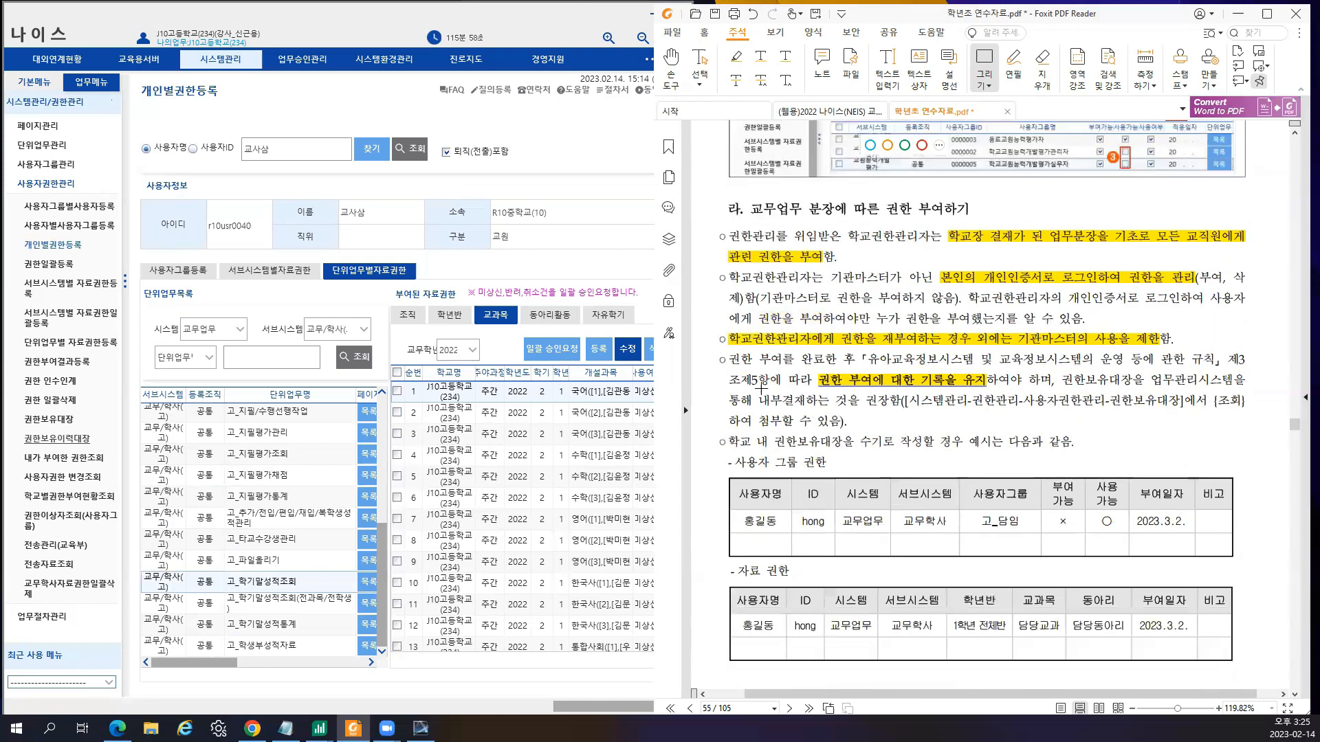
- Draw red rectangles around the sentence restricting 기관마스터 use and the phrase 권한 부여에 대한 기록을 유지, removing each again
drag(713, 321, 1222, 357)
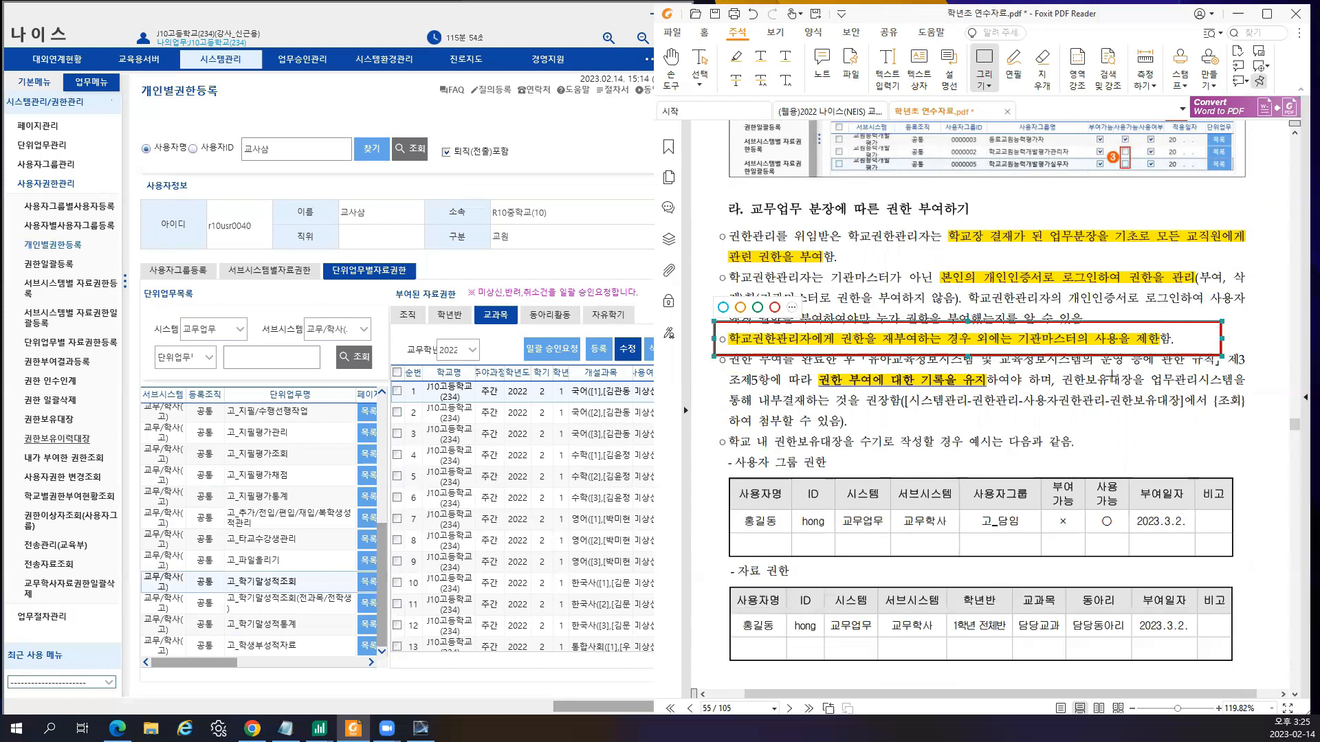
key(Delete)
scroll(897, 389, down, 1)
drag(816, 319, 989, 378)
key(Escape)
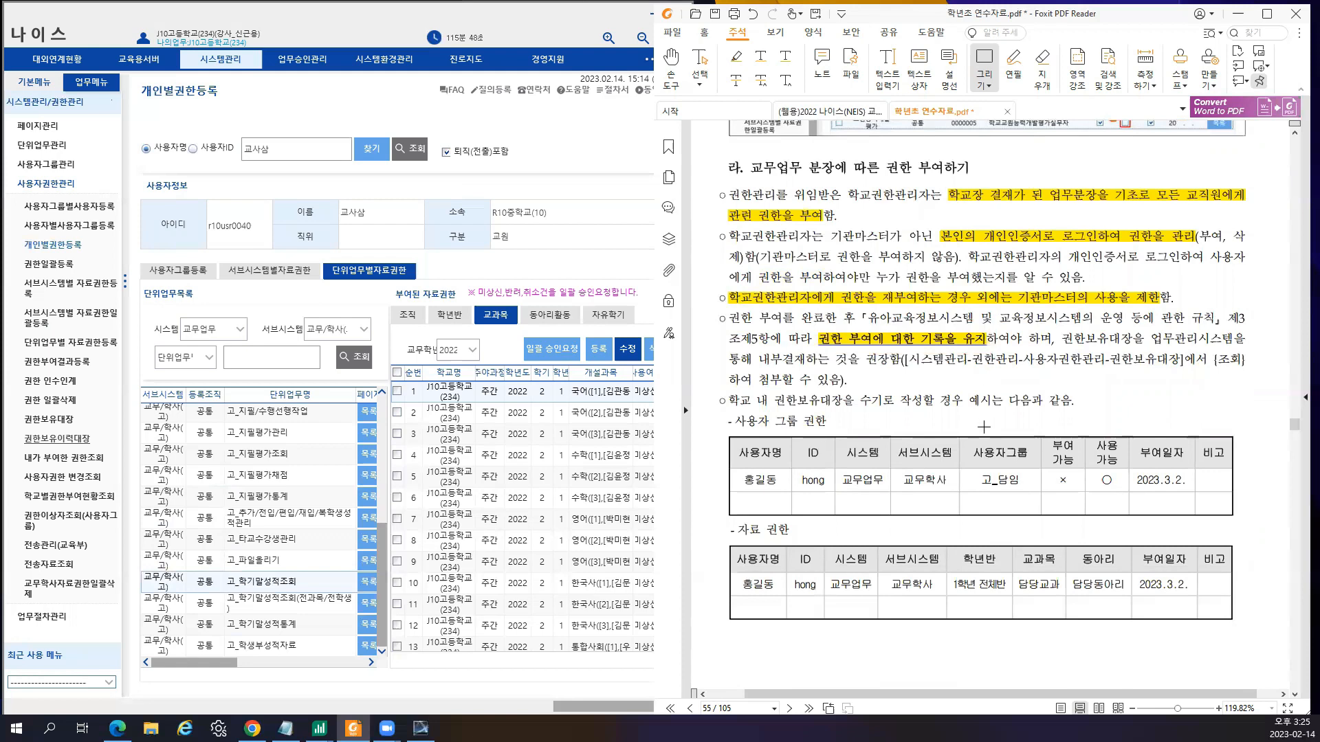
scroll(983, 427, down, 4)
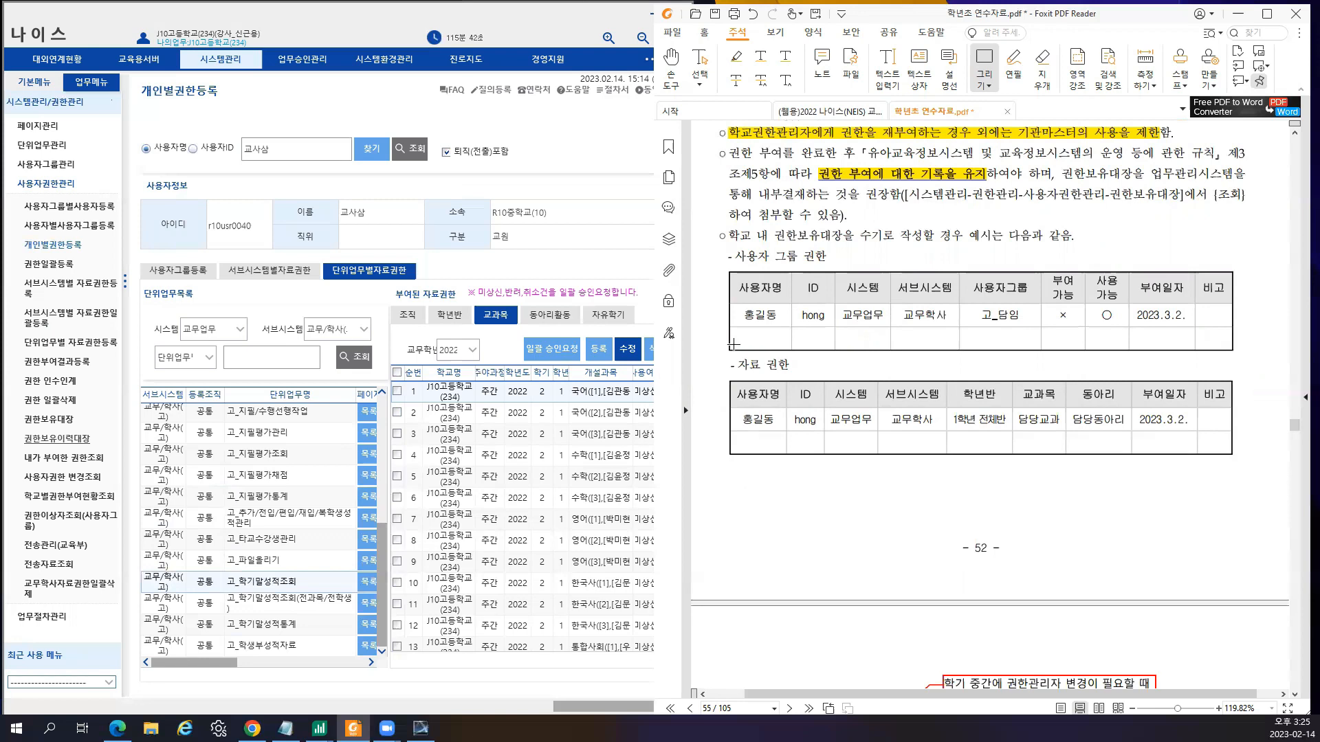
- Draw a red rectangle around the 학기 중간에 권한관리자 변경이 필요할 때 callout in 2) 학기중 업무, and remove it again
scroll(953, 425, down, 7)
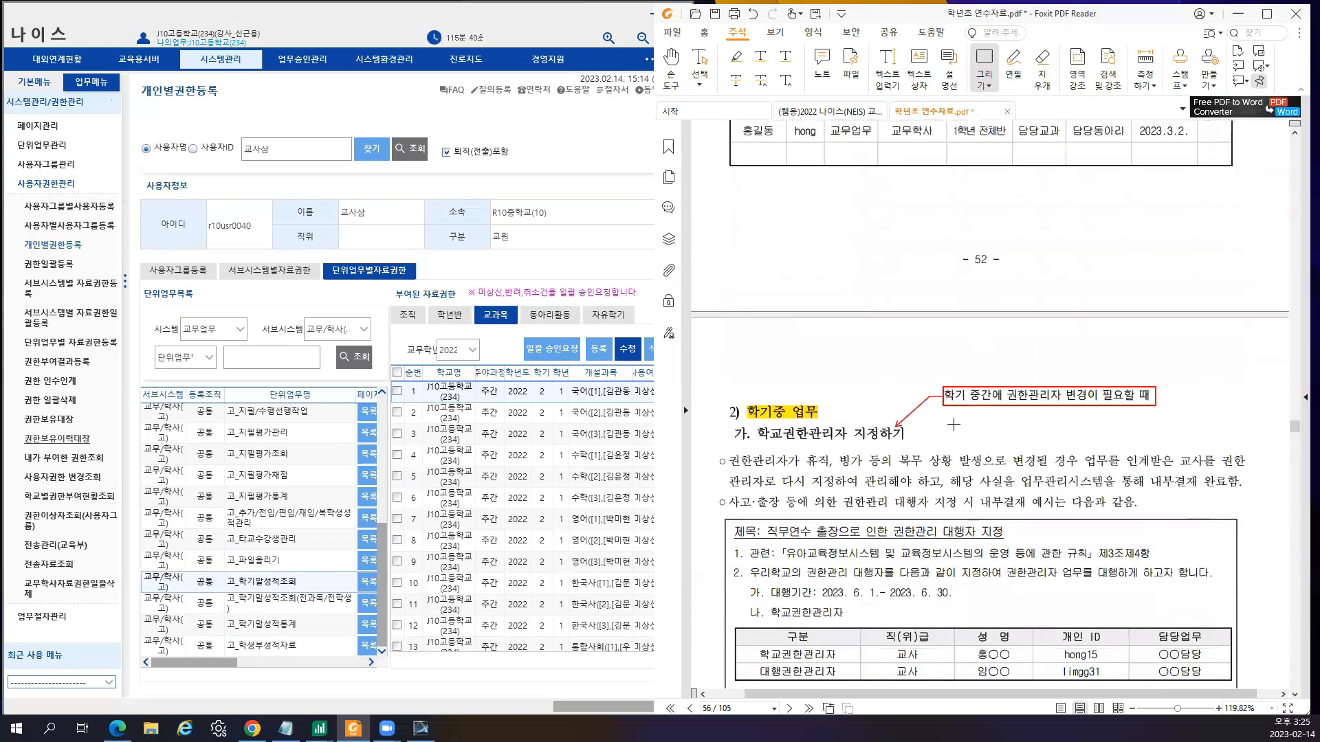
scroll(953, 424, down, 2)
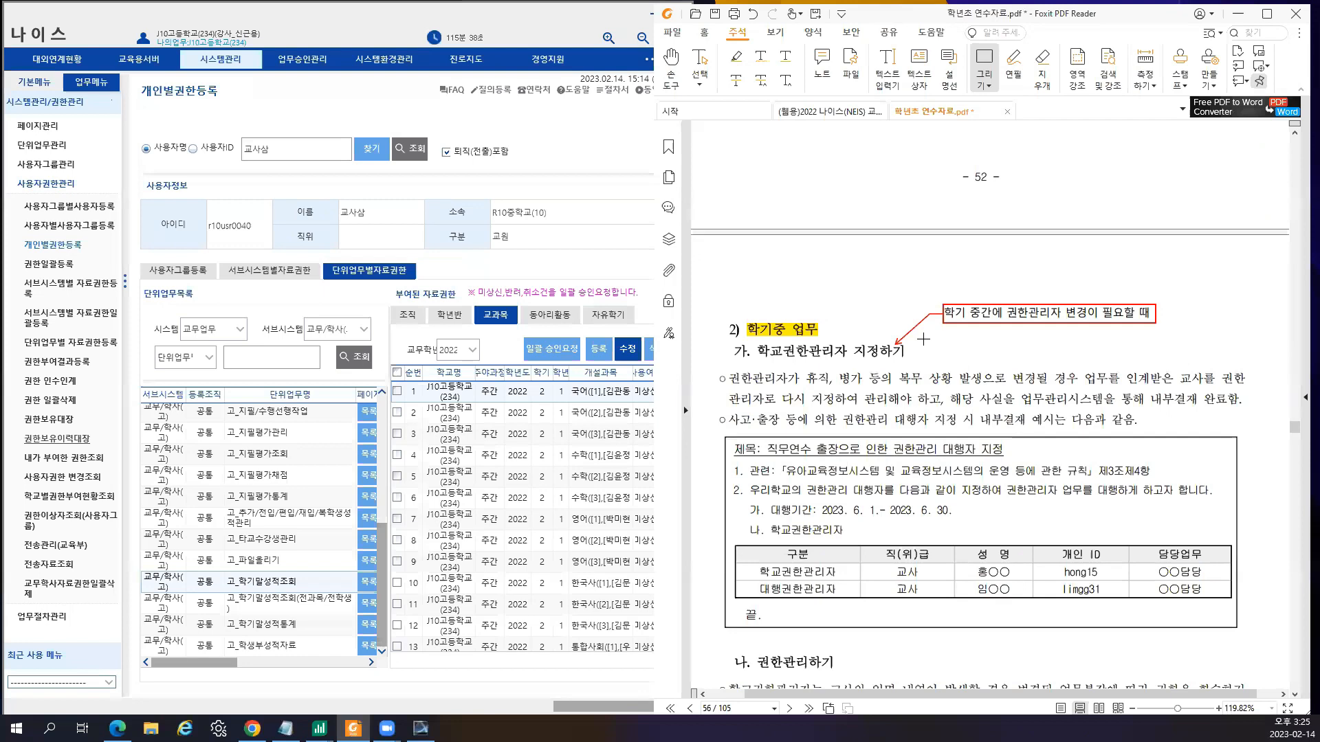
drag(894, 284, 1178, 355)
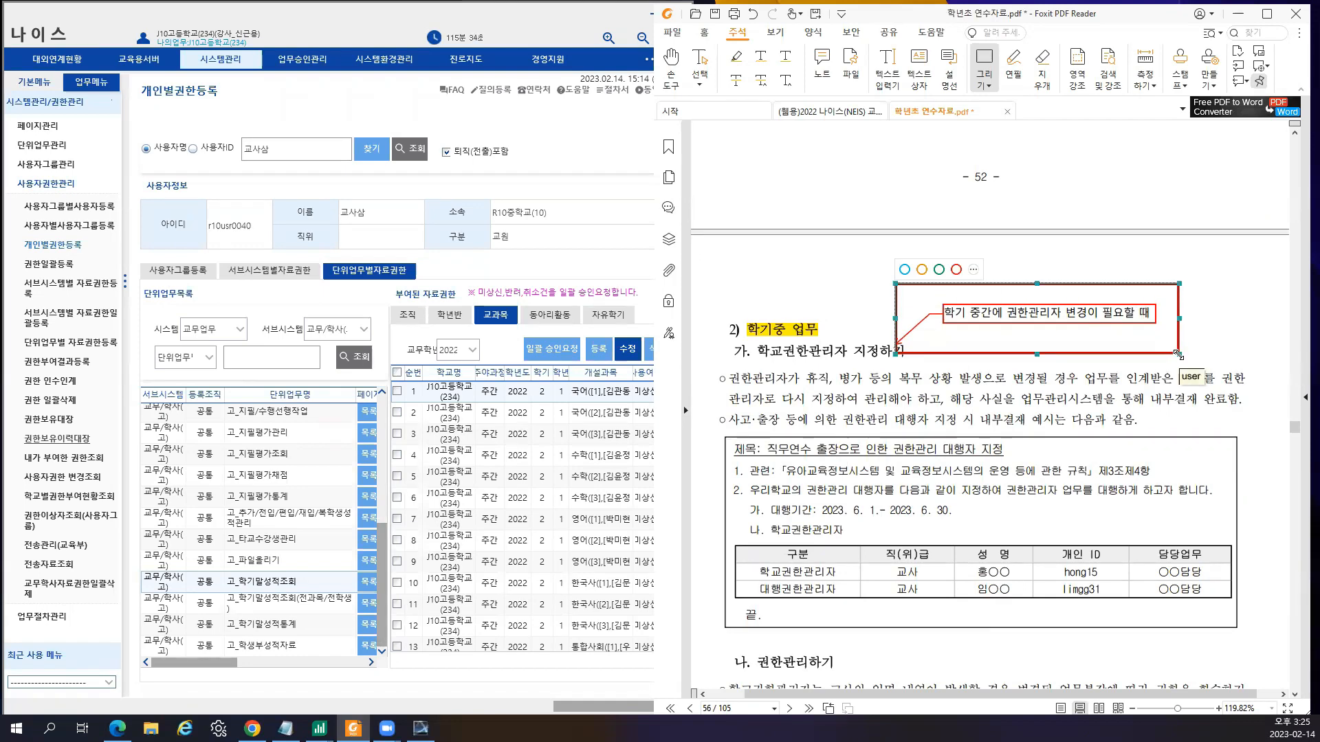
key(Delete)
- Draw a red rectangle around the 나. 권한관리하기 heading and its paragraphs above the 권한관리변동대장 table, and remove it again
scroll(720, 294, down, 3)
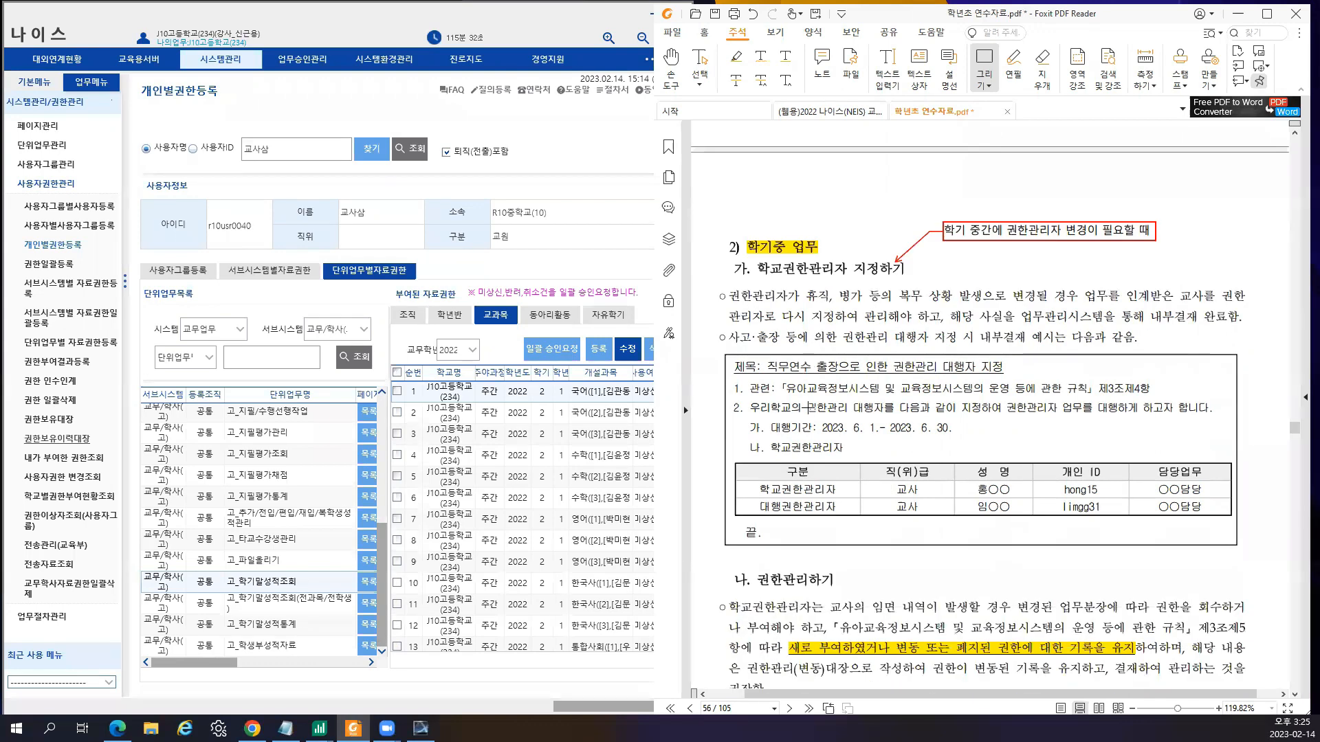
scroll(817, 514, down, 5)
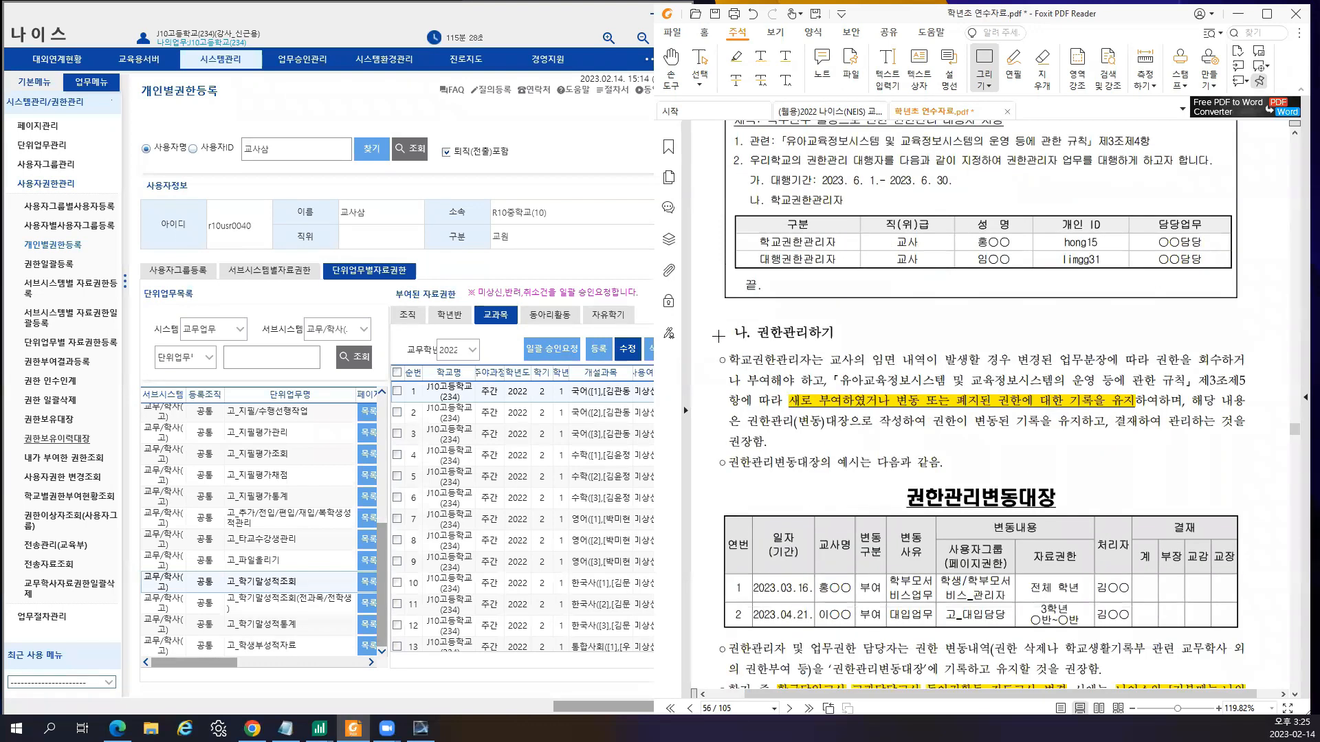
scroll(721, 328, down, 1)
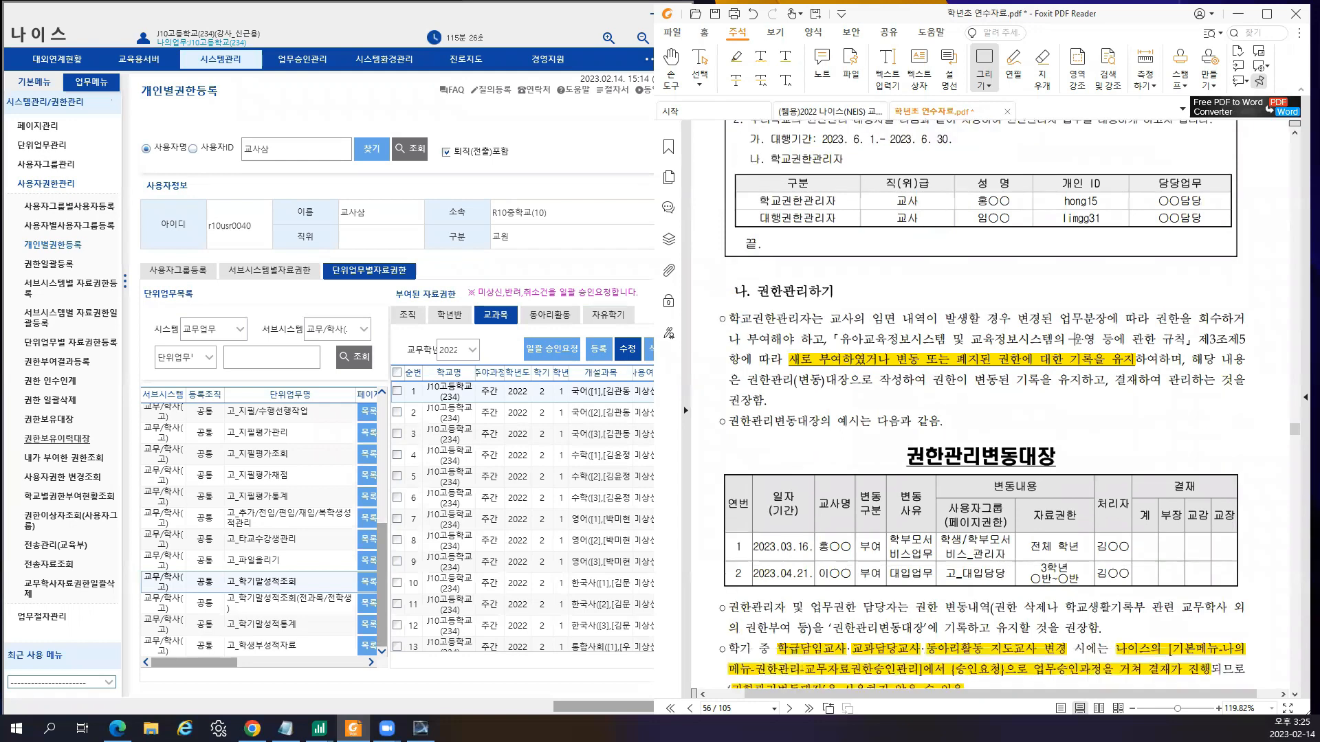
mouse_move(725, 280)
mouse_down()
mouse_move(1128, 454)
mouse_move(1233, 456)
mouse_move(1231, 435)
mouse_up()
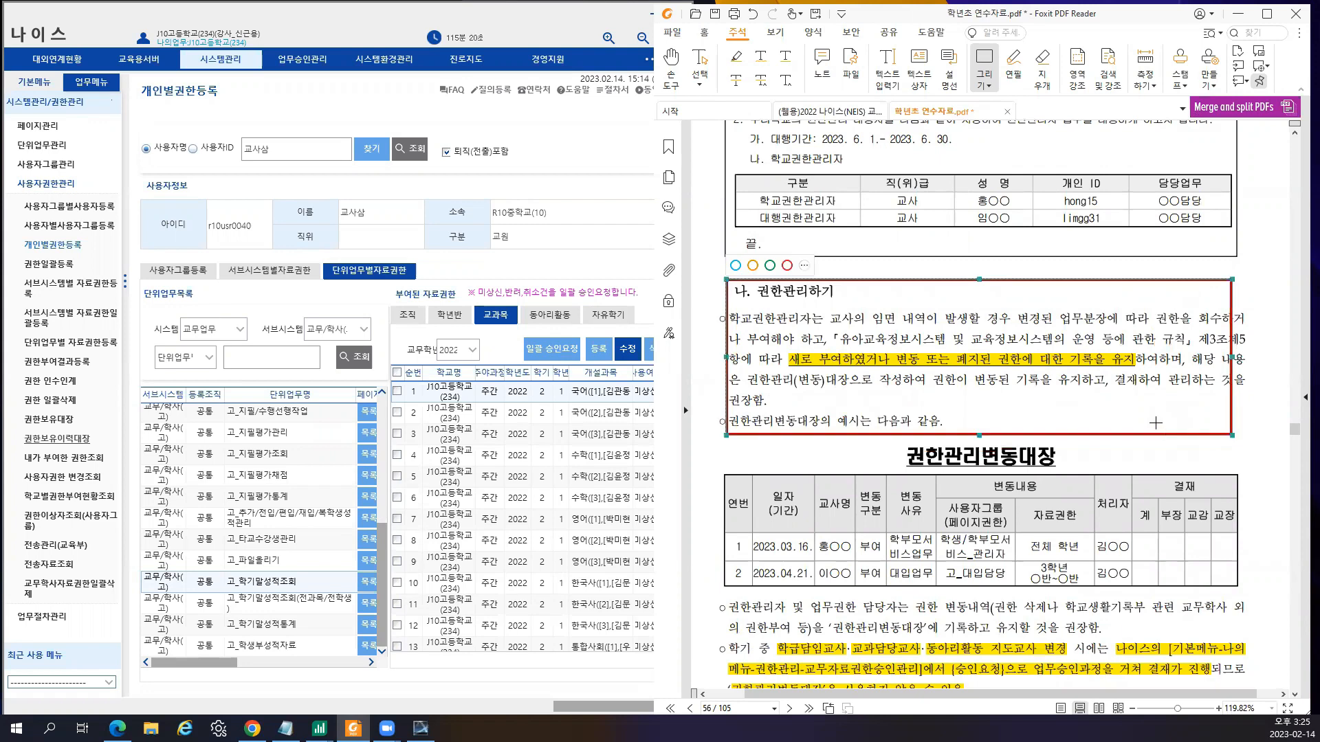
key(Delete)
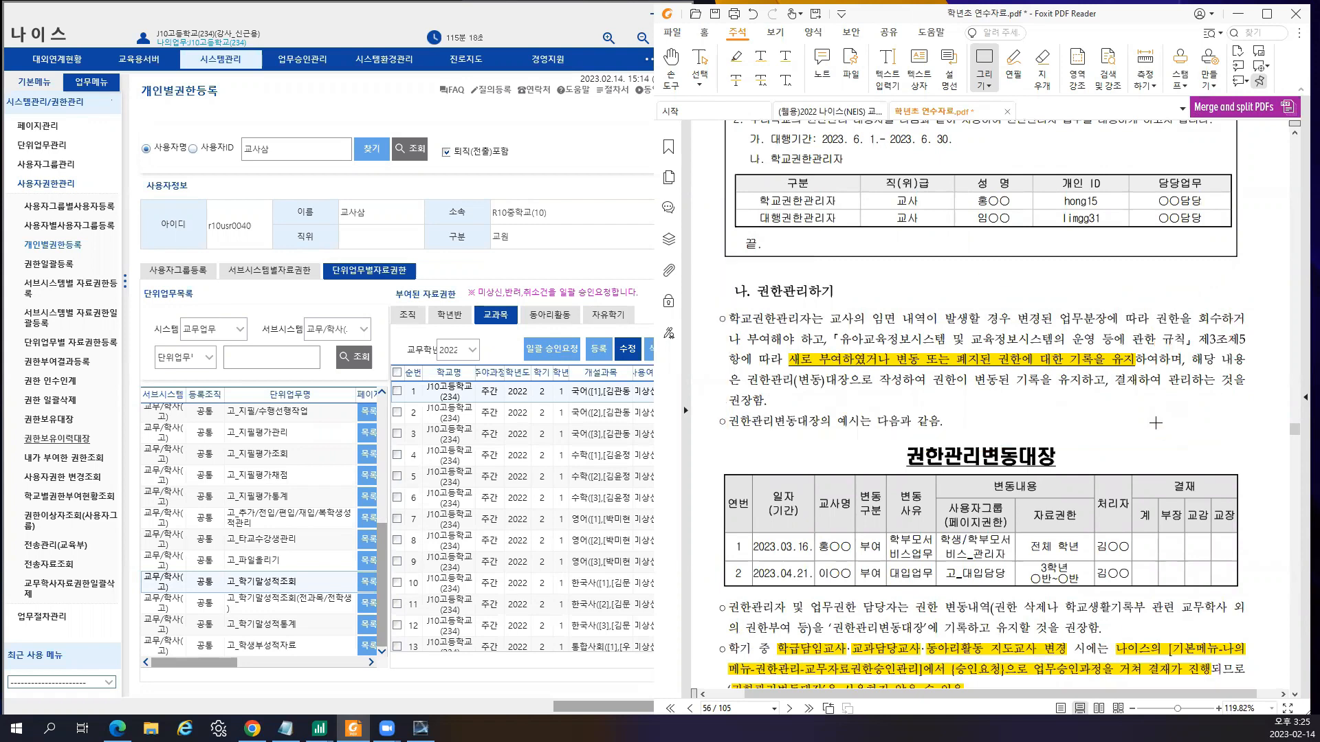
- Draw a red rectangle around the paragraph on 학급담임교사·교과담당교사·동아리활동 지도교사 변경 below the 권한관리변동대장 table
scroll(1082, 418, down, 3)
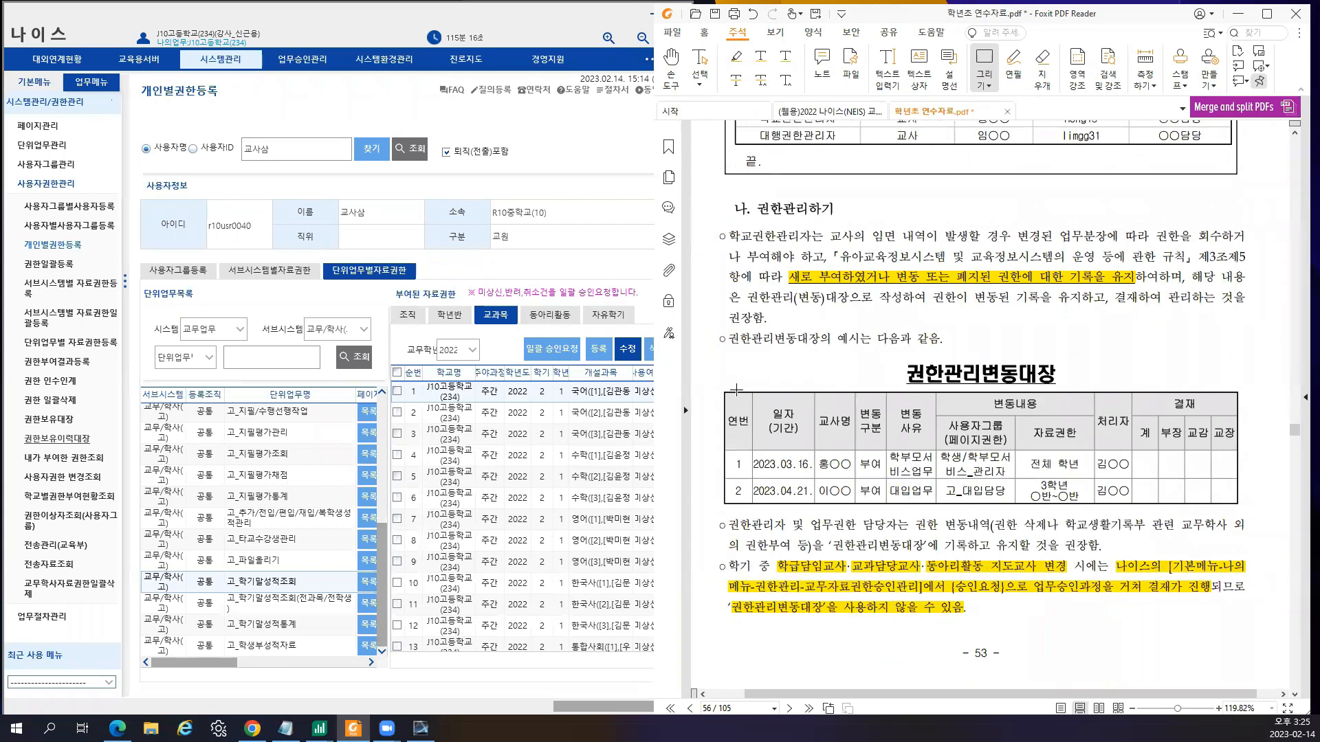
scroll(743, 350, down, 3)
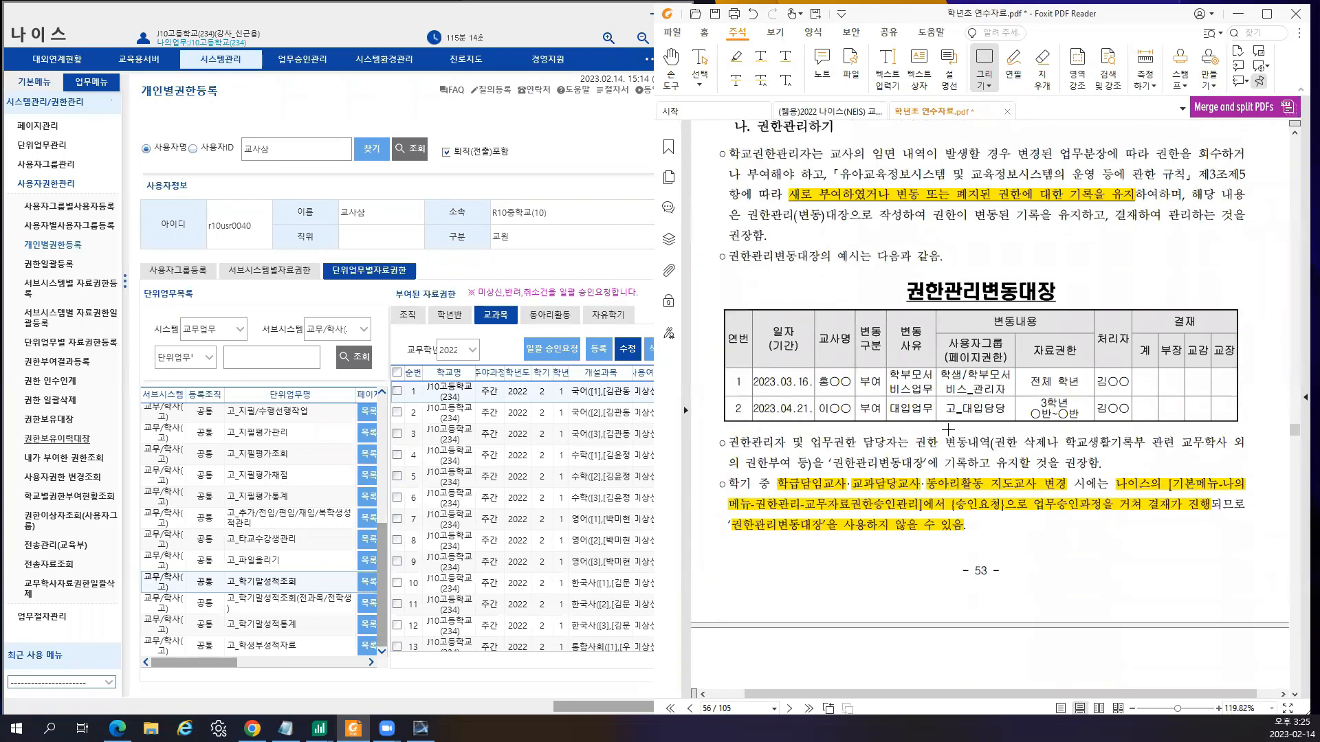
drag(710, 464, 980, 544)
mouse_move(1063, 556)
mouse_down()
mouse_move(1256, 574)
mouse_move(1256, 553)
mouse_up()
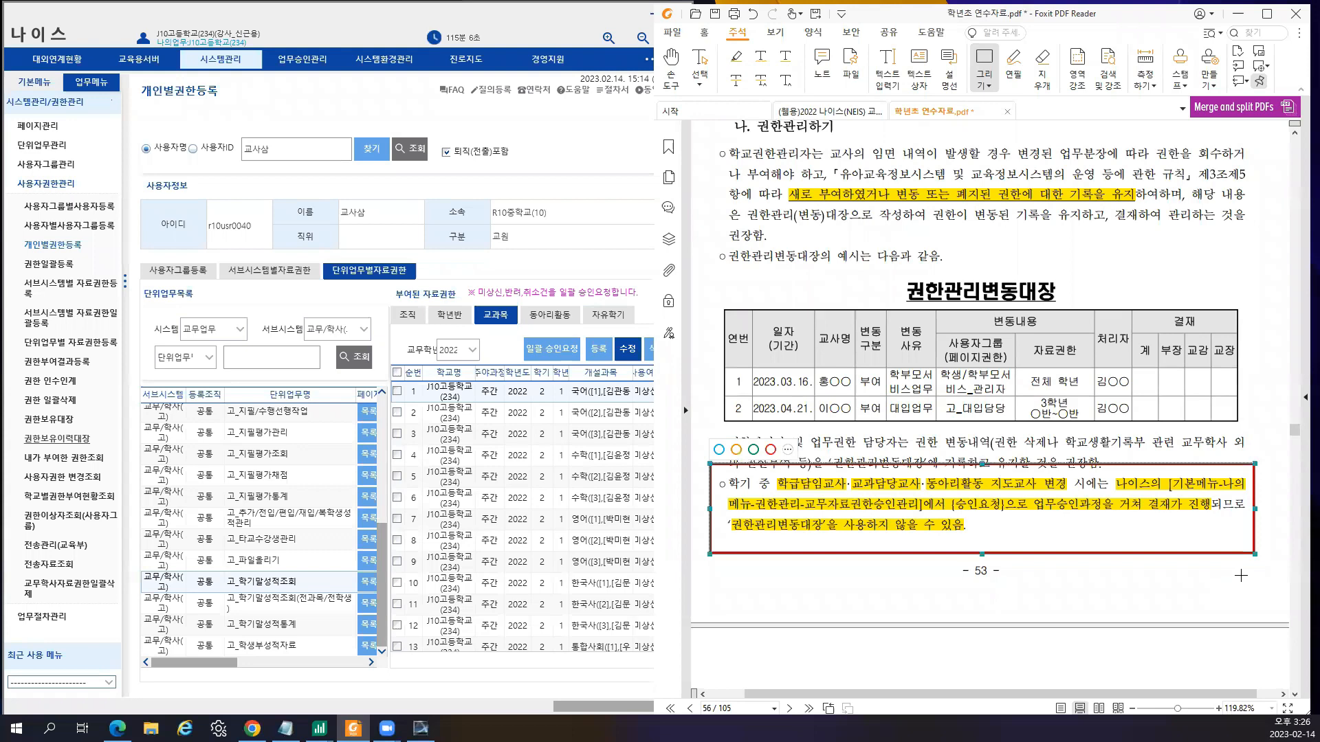
- Query the permission list on the 교무자료권한승인관리 page in NEIS, and remove the red rectangle from the training PDF
click(35, 81)
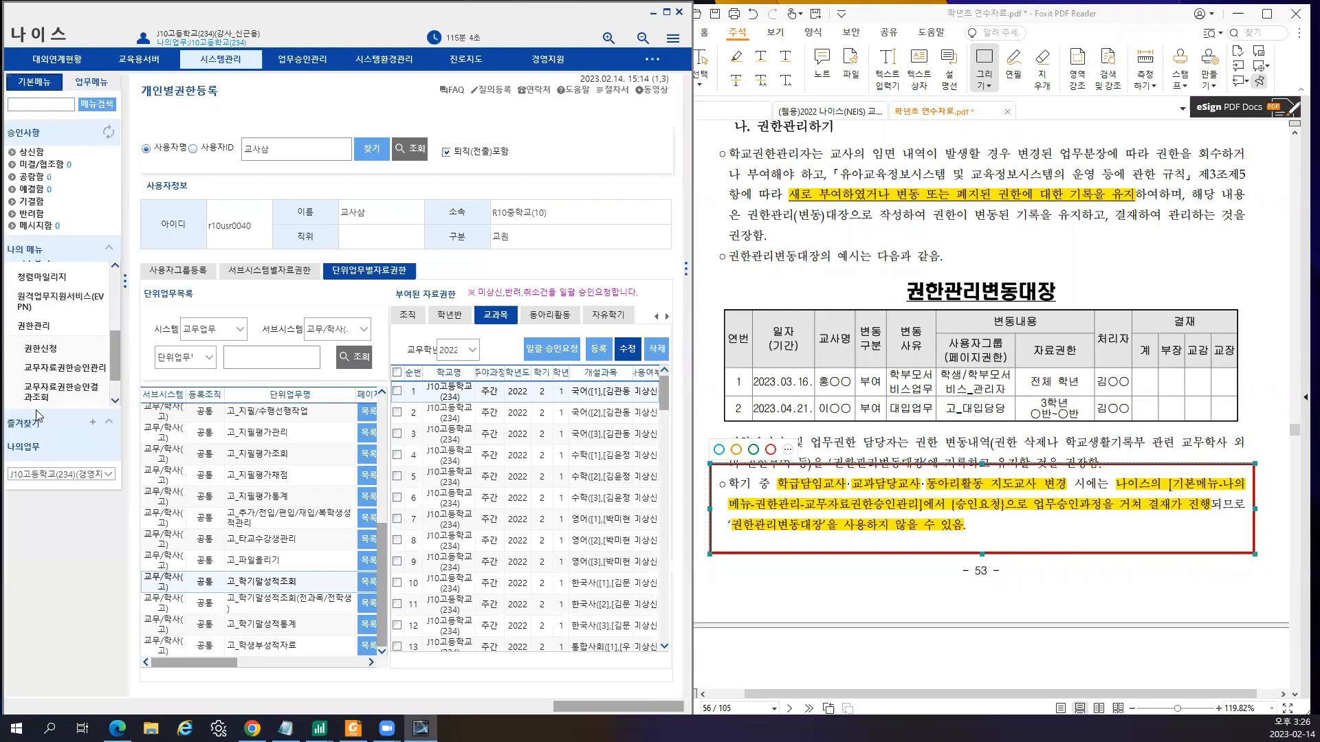
click(65, 368)
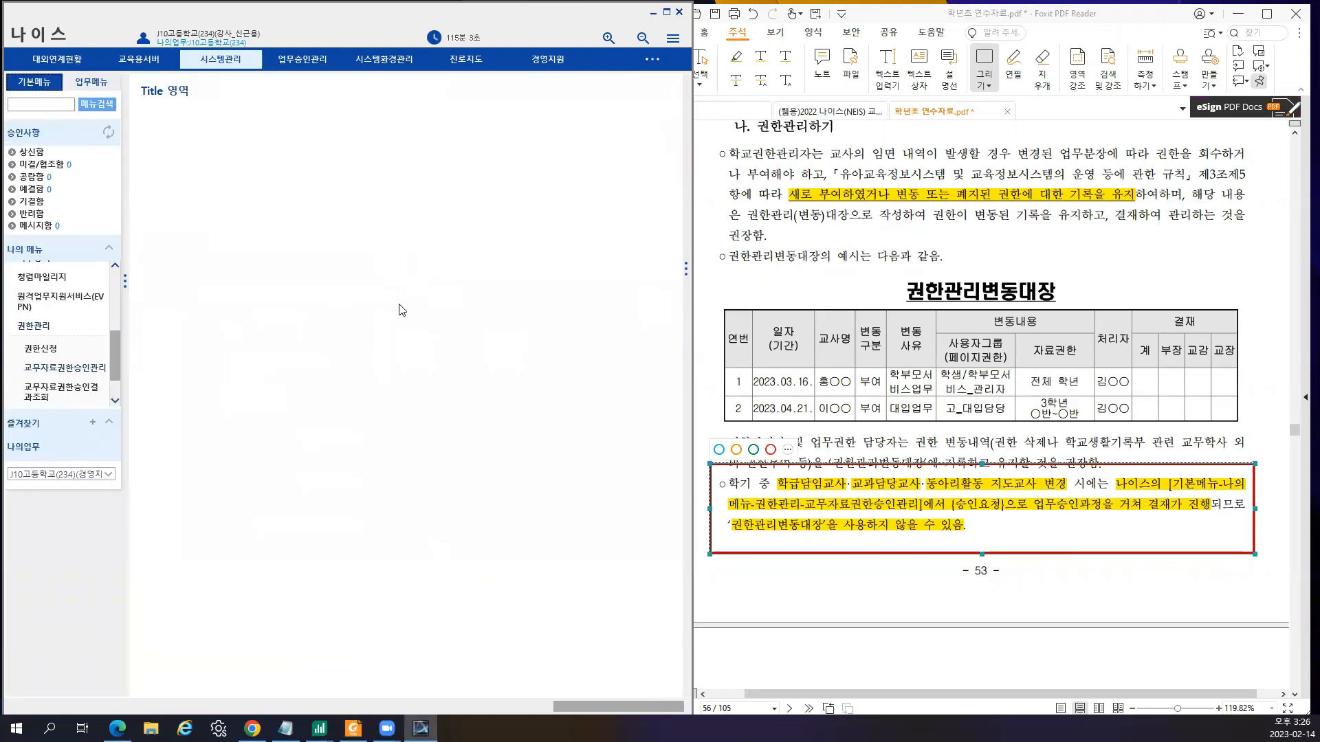
click(545, 156)
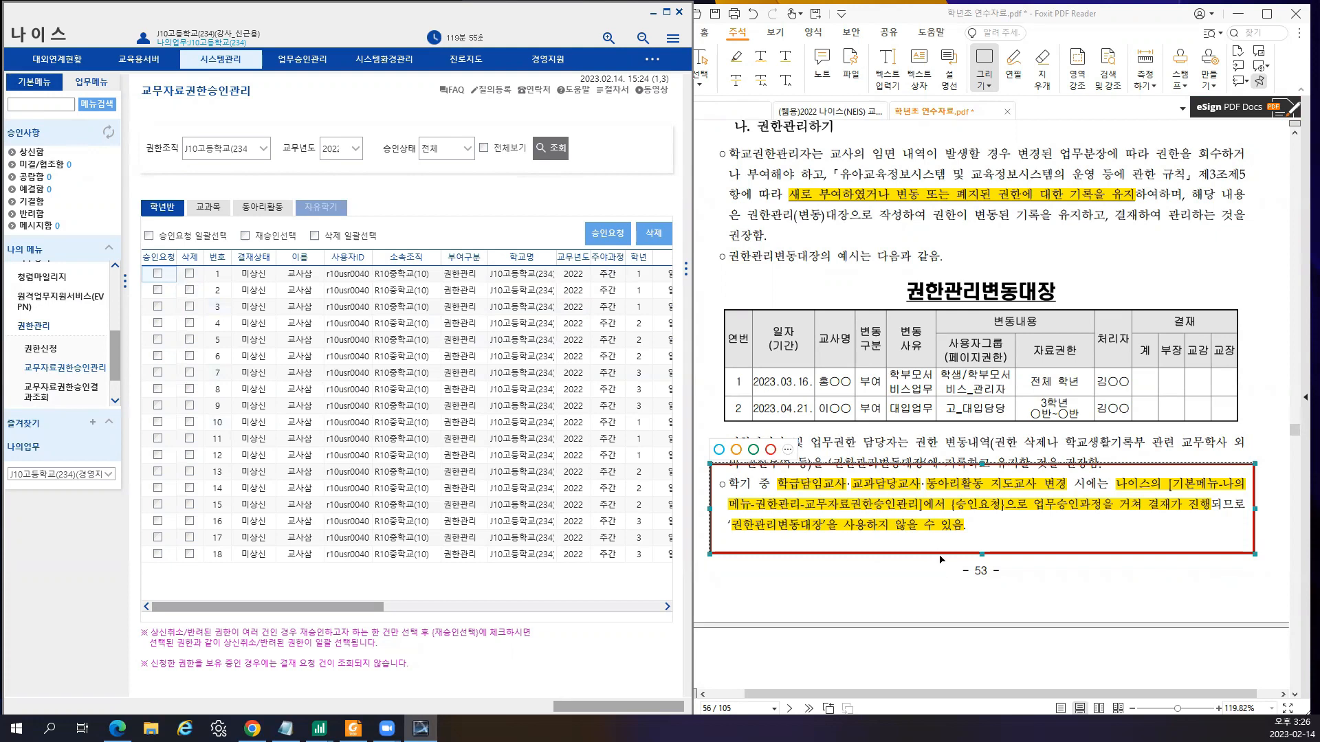
key(Delete)
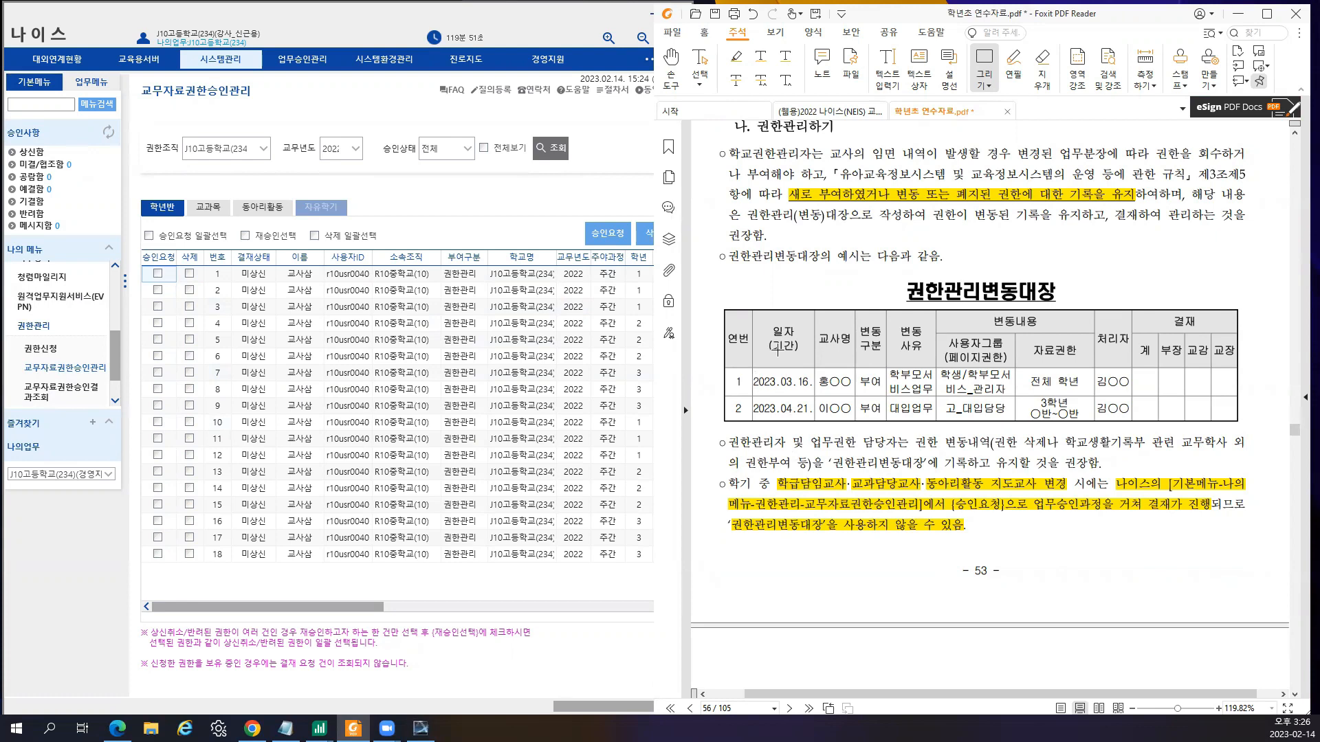
- Draw a red rectangle around the 가. 권한 삭제하기 sentence on suspending permissions for a set period, and remove it again
scroll(754, 340, down, 5)
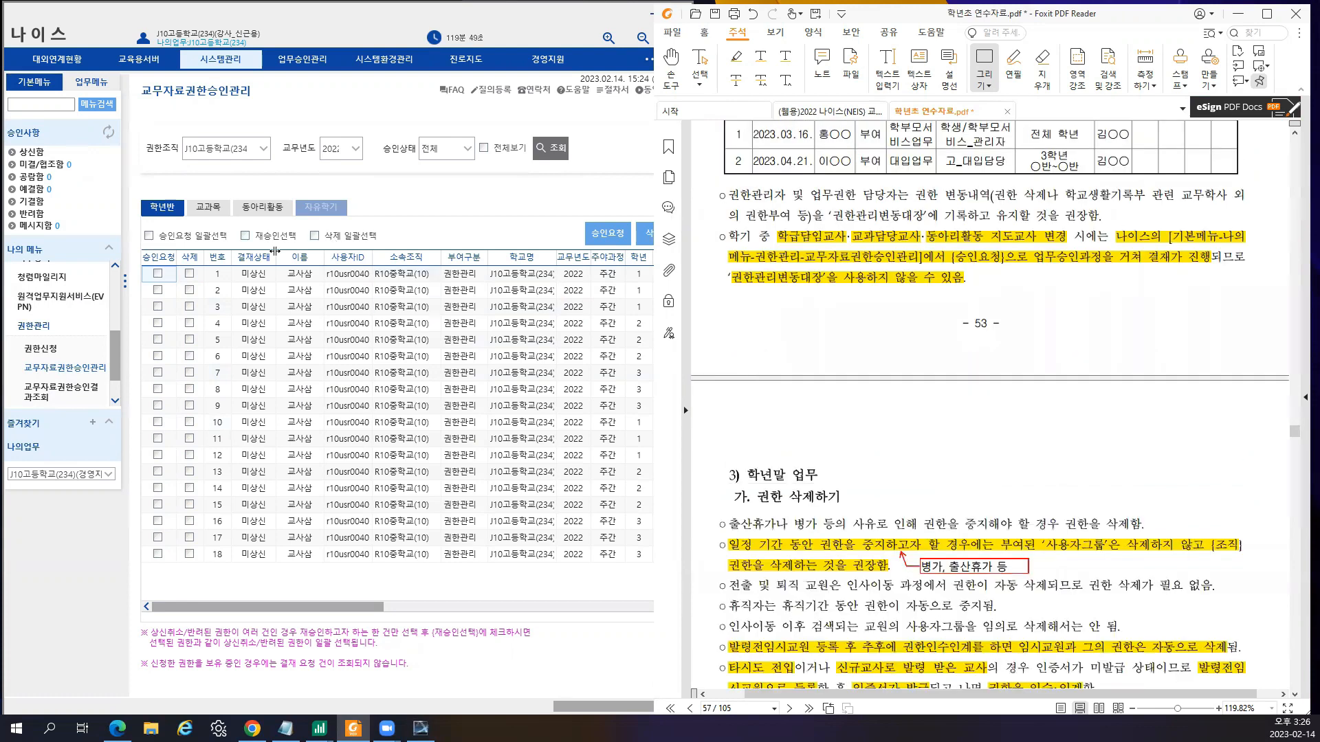
scroll(844, 589, down, 3)
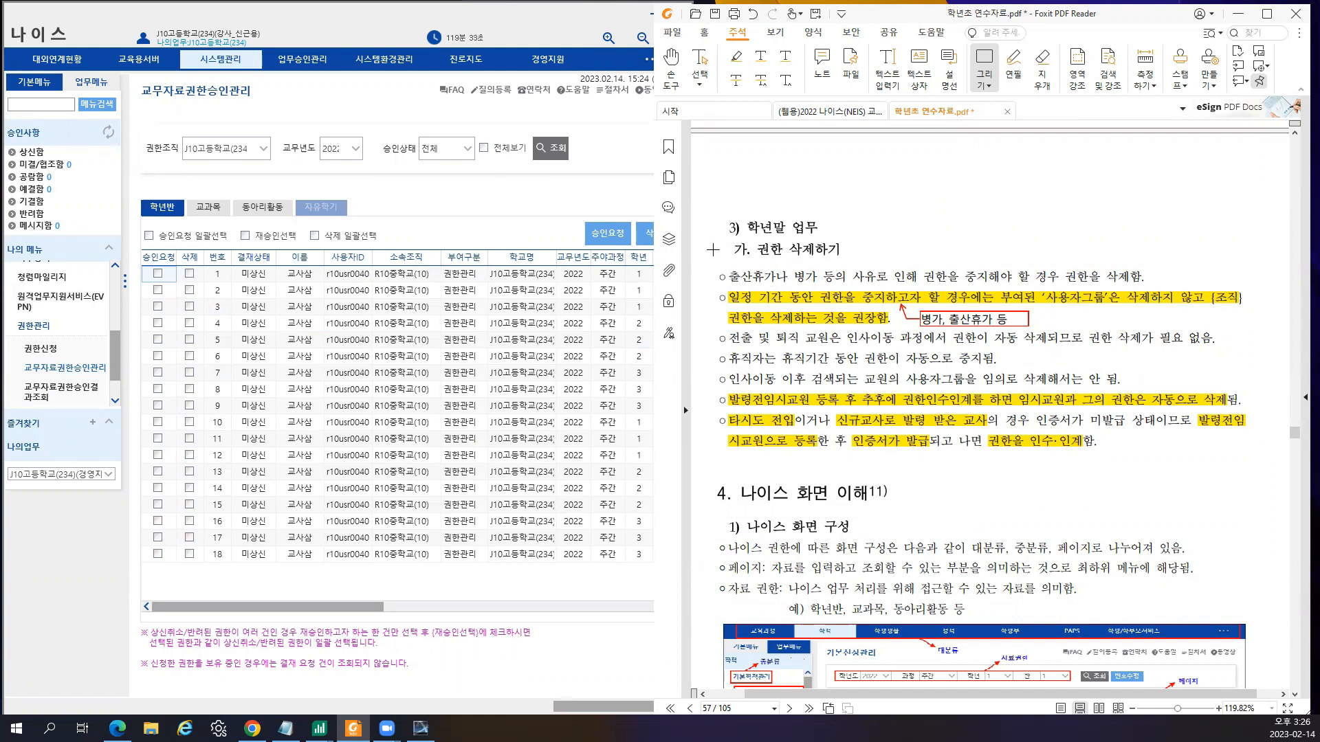
drag(717, 283, 1255, 333)
click(825, 327)
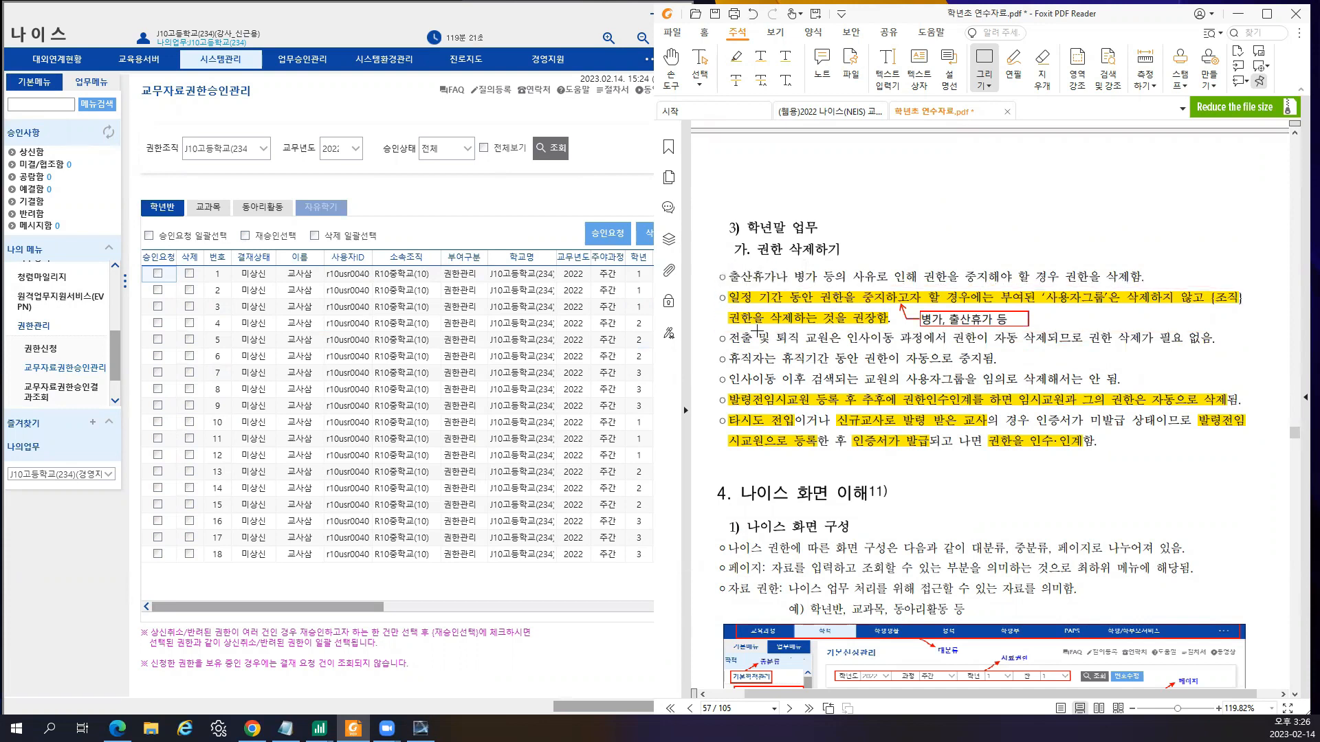
- Draw a red rectangle around the two highlighted items on 발령전임시교원 and 타시도 전입 or 신규교사 permission handover, and remove it again
scroll(726, 379, down, 2)
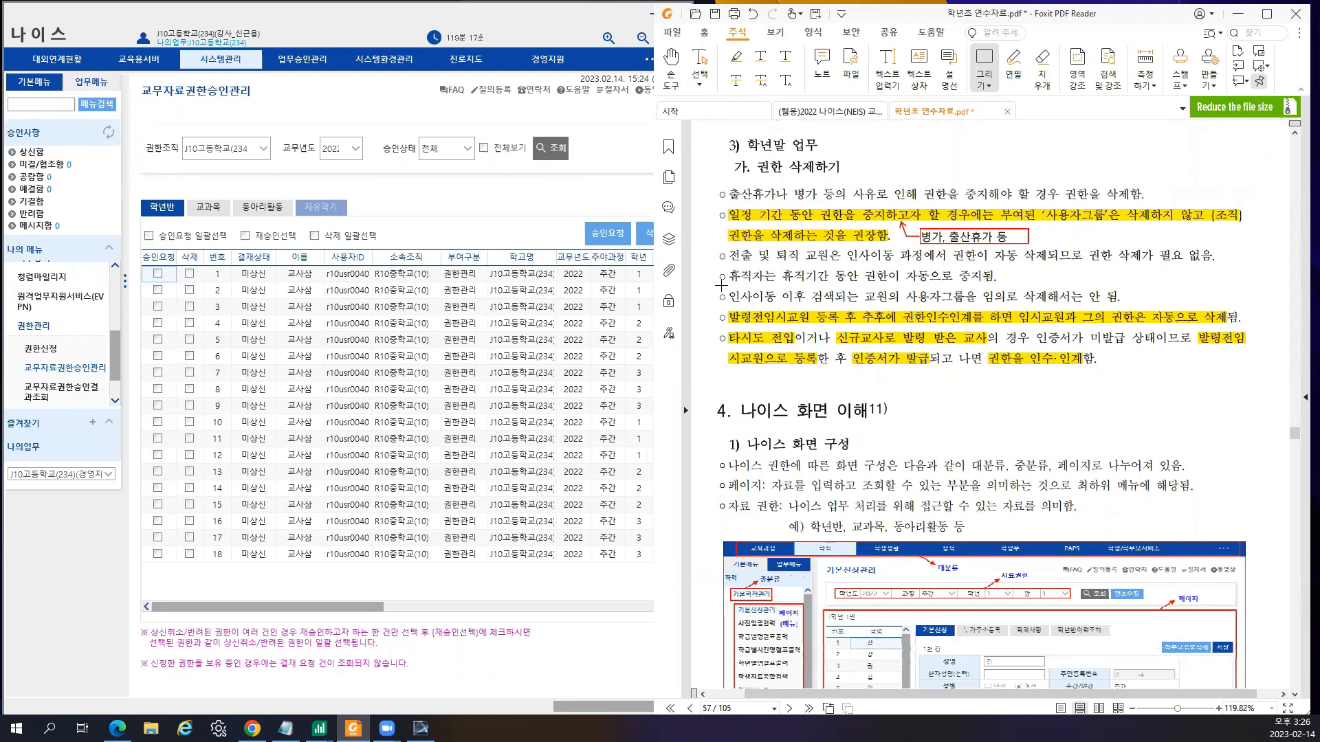
mouse_move(715, 300)
mouse_down()
mouse_move(722, 320)
mouse_move(1262, 375)
mouse_up()
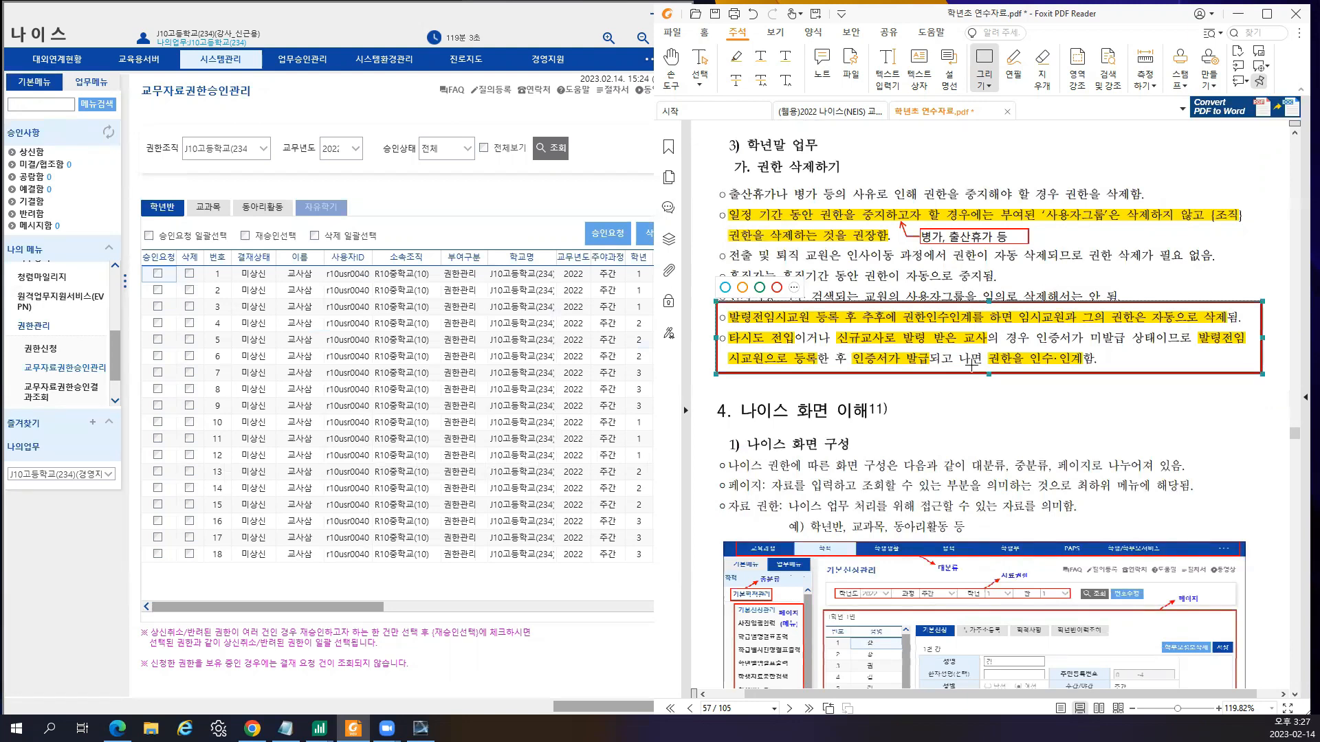
click(918, 378)
click(918, 379)
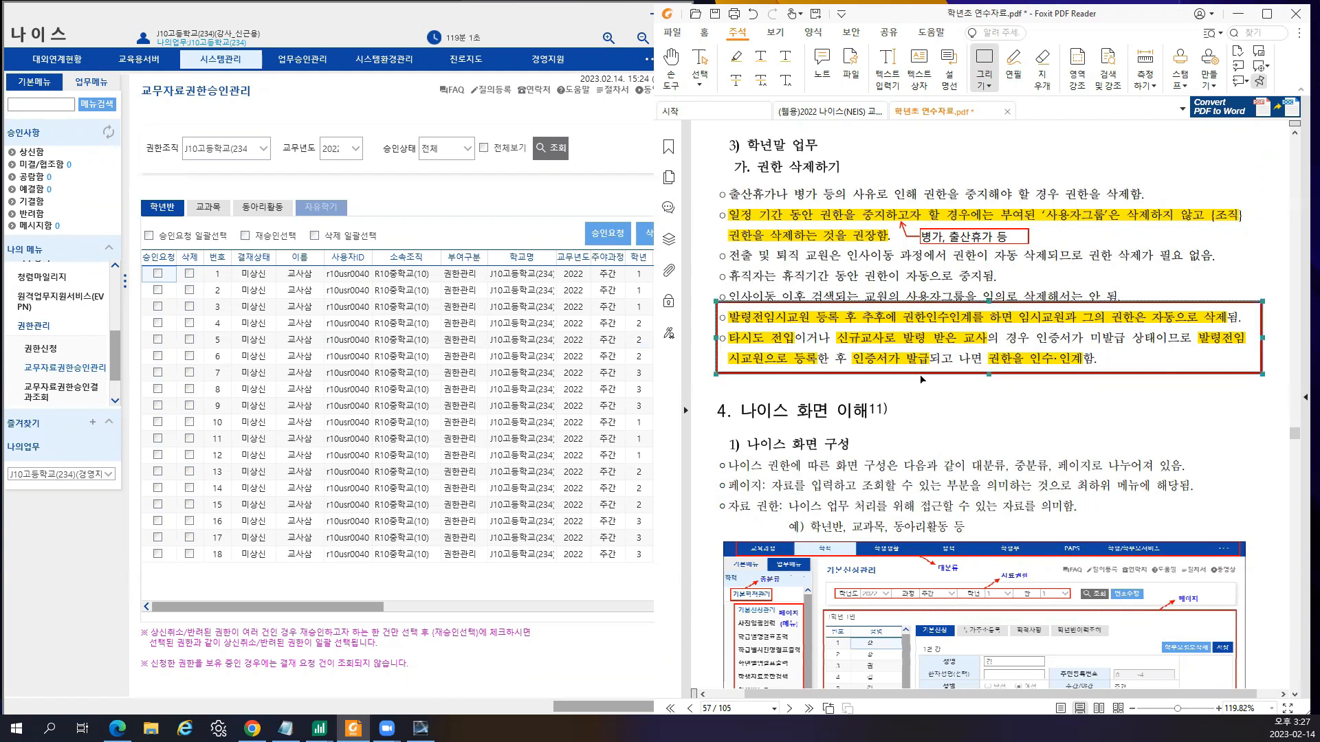
key(Delete)
- Draw a red rectangle around the 1) 나이스 화면 구성 section including its screen illustration, and remove it again
scroll(894, 392, down, 3)
scroll(877, 403, down, 3)
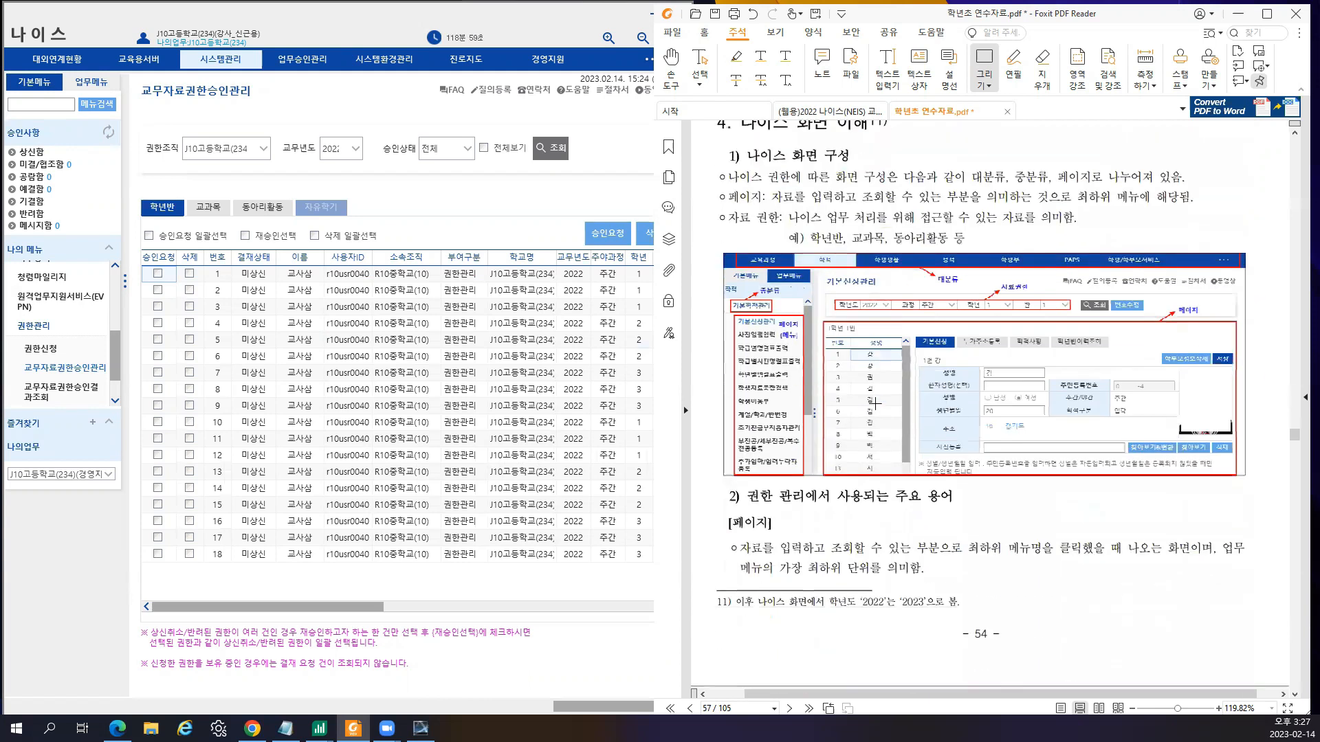
scroll(836, 411, up, 3)
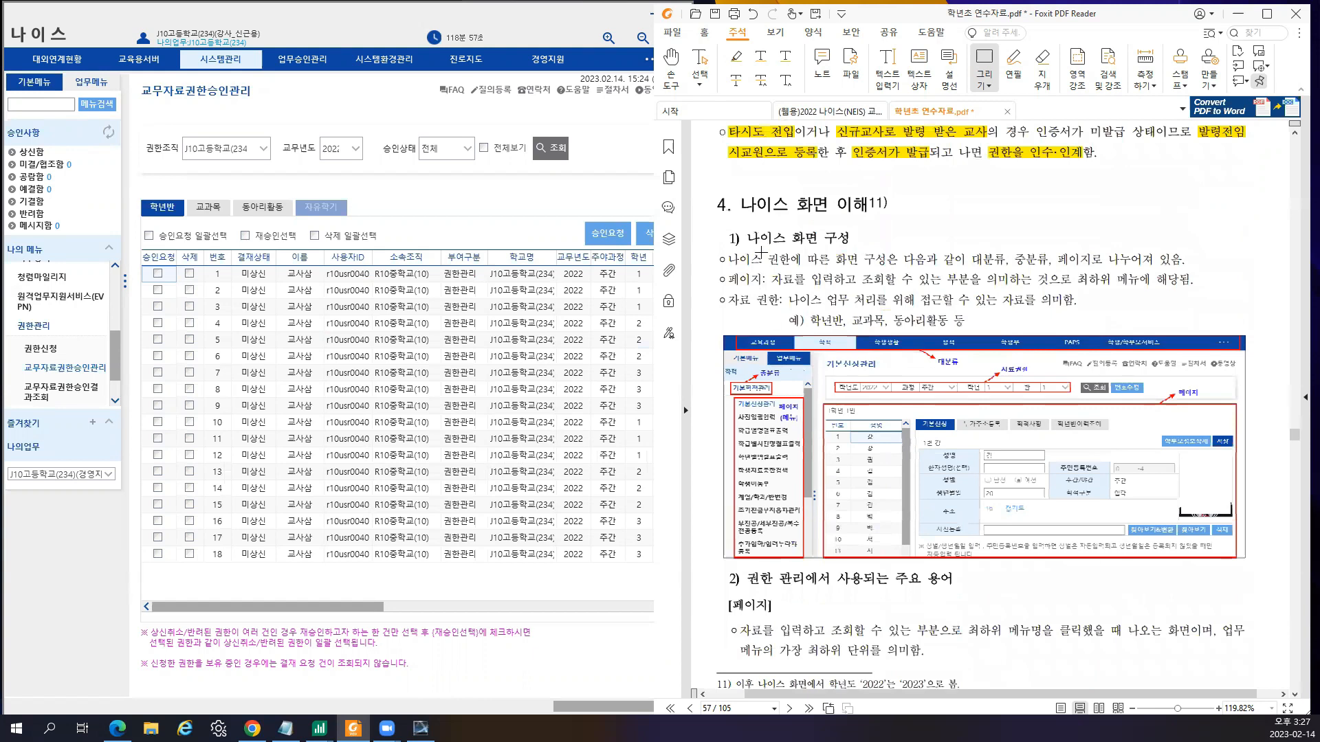
drag(722, 224, 1282, 580)
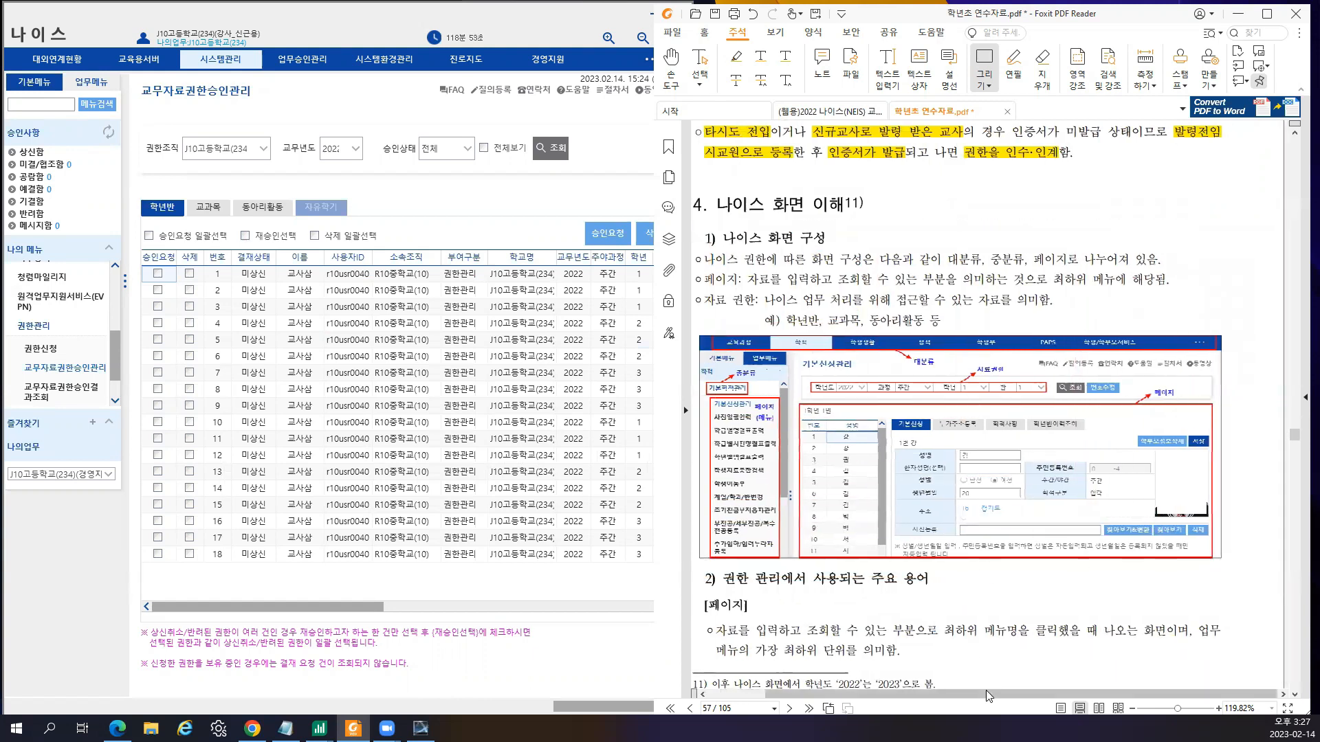
- Draw red rectangles around the 자료권한 search row and the 페이지(메뉴) list in the screen illustration, removing each again
drag(985, 693, 971, 694)
mouse_move(829, 375)
mouse_down()
mouse_move(930, 397)
mouse_move(1068, 401)
mouse_up()
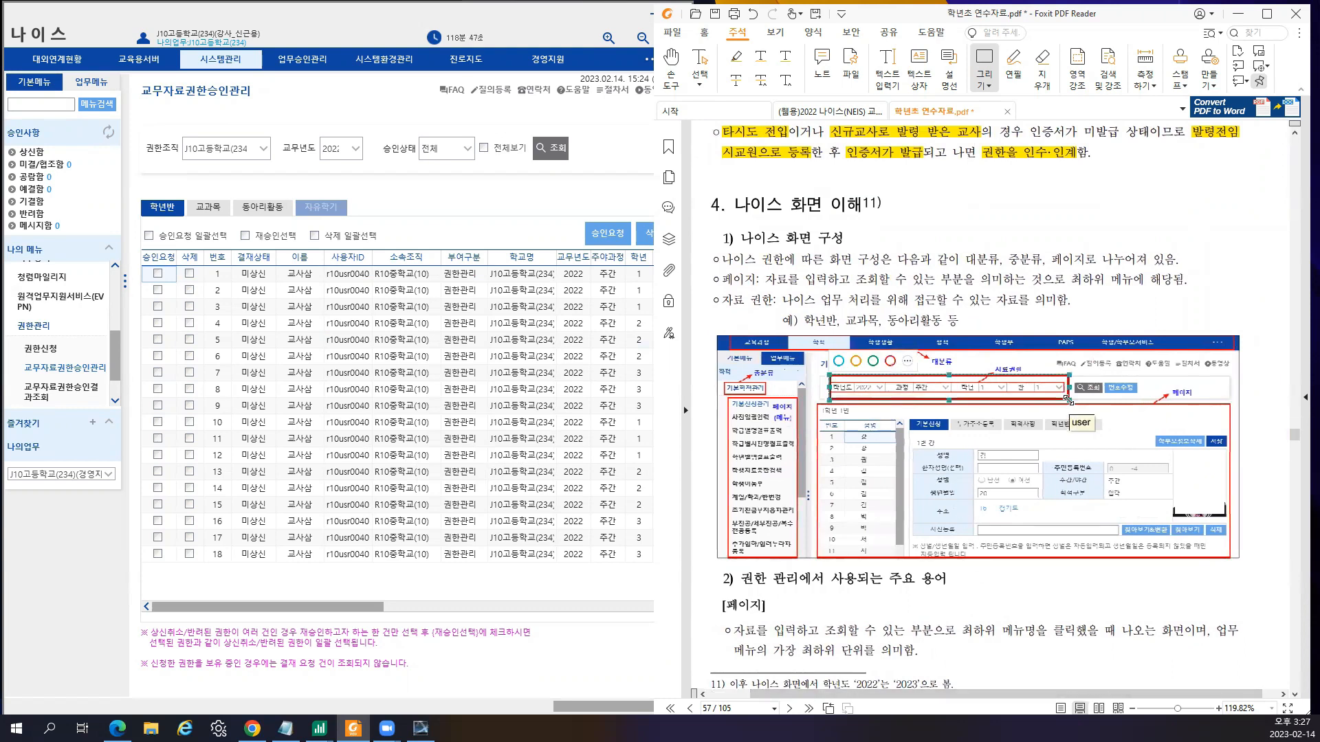
key(Delete)
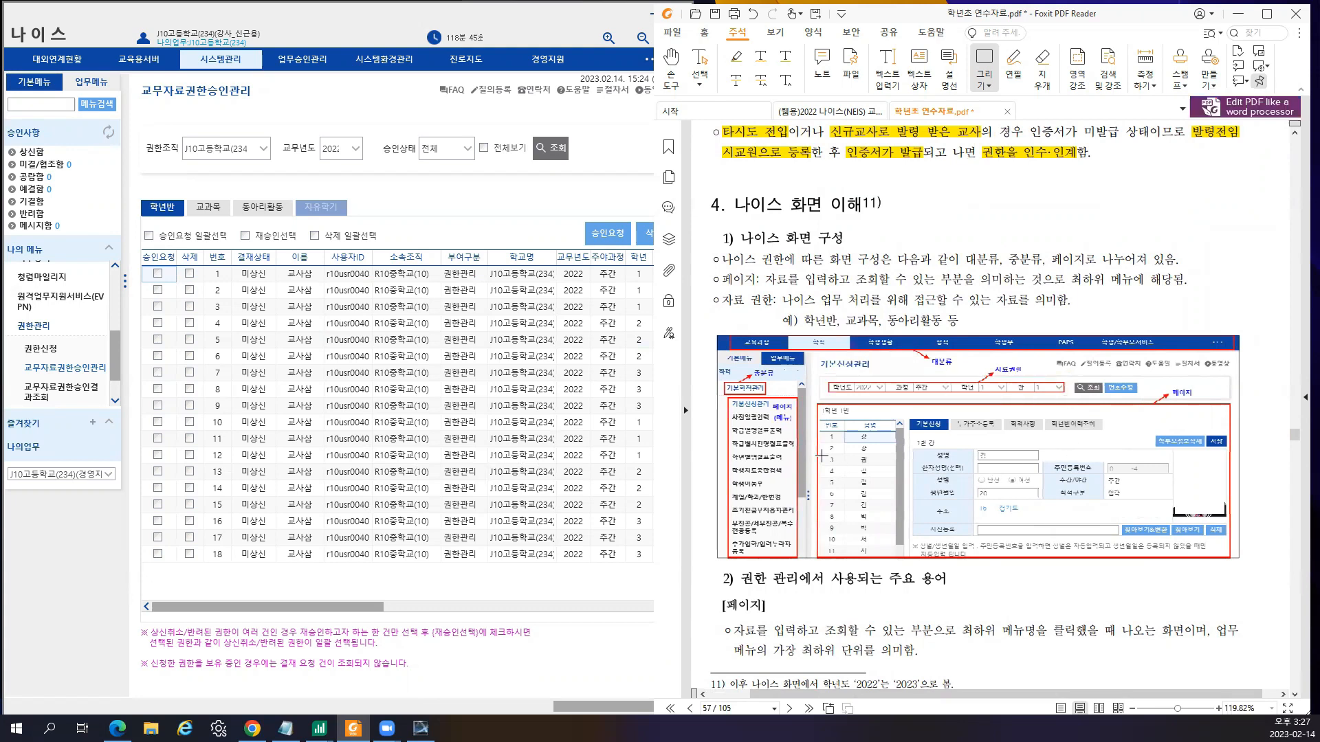
drag(732, 398, 829, 568)
key(Delete)
- Review the [페이지] and [단위업무] definitions under 2) 권한 관리에서 사용되는 주요 용어
scroll(957, 576, down, 3)
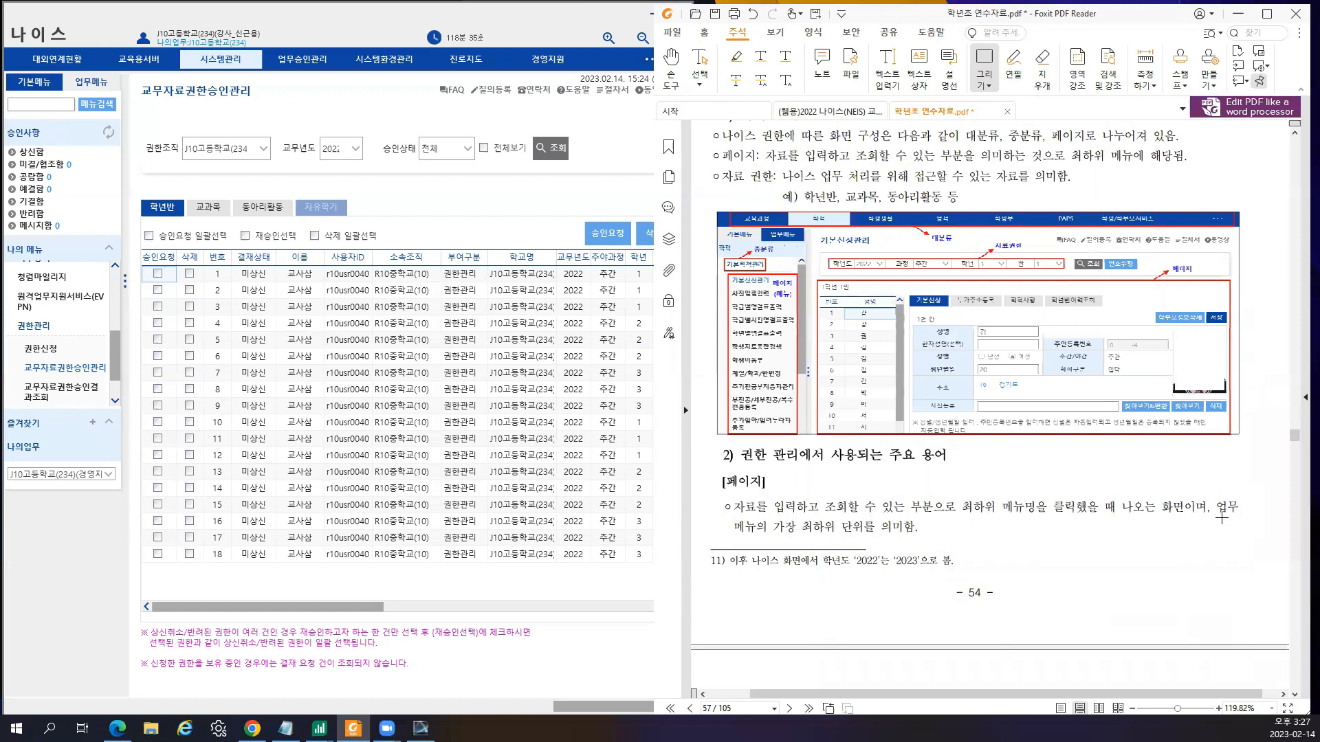
scroll(783, 511, down, 8)
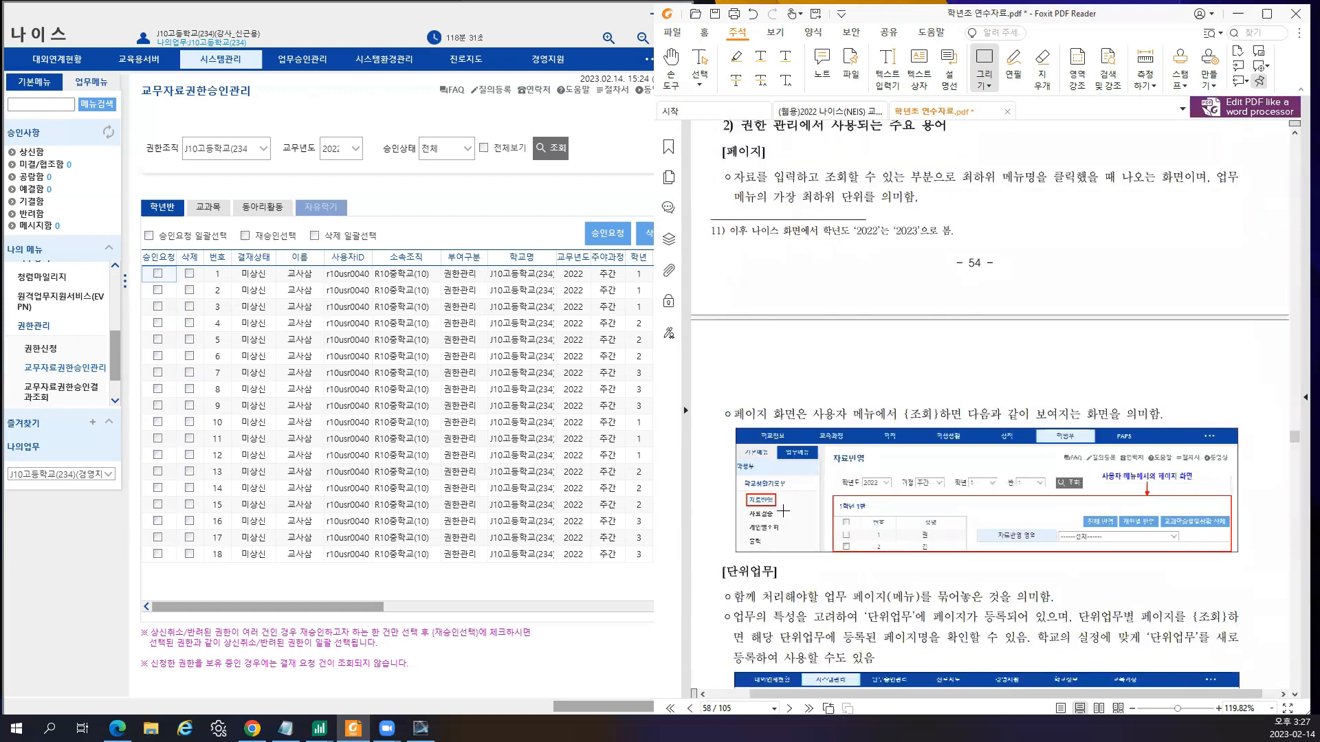
- Outline the first definition line under [단위업무] with a red rectangle, and delete that rectangle
scroll(783, 510, down, 2)
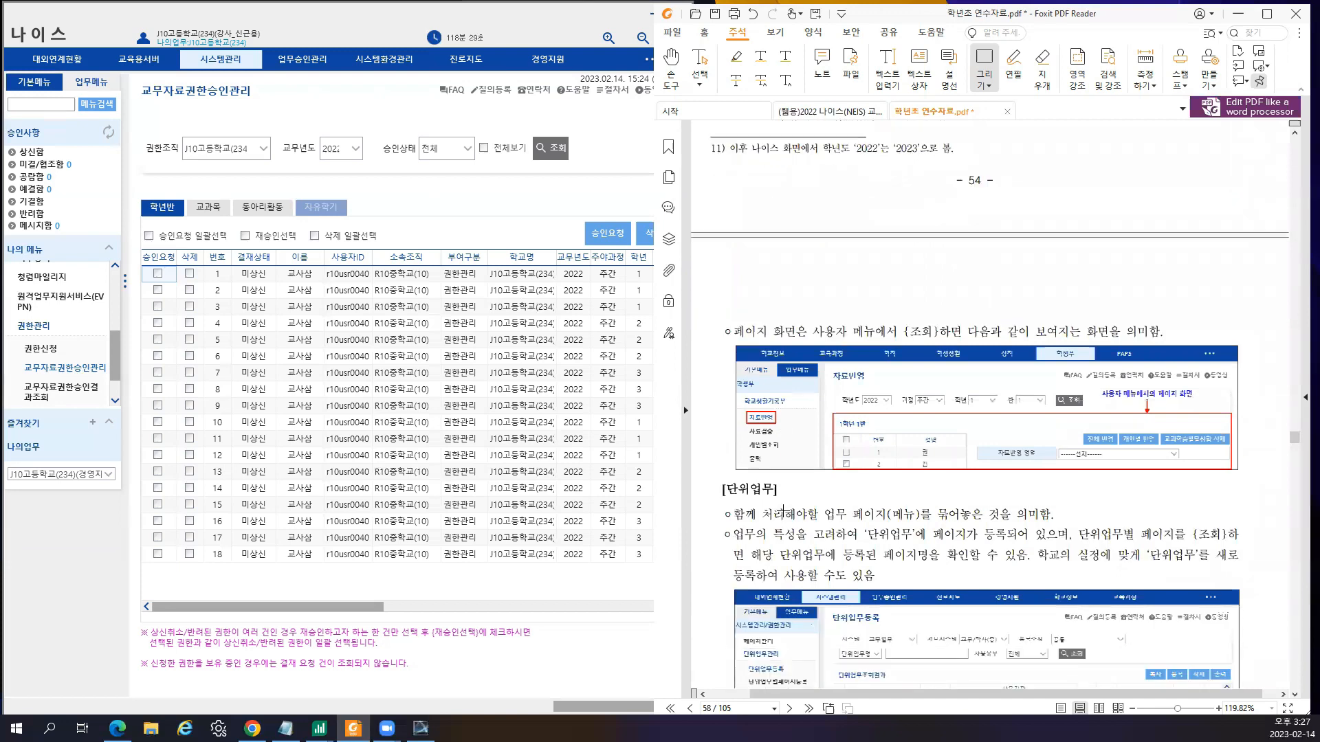
scroll(783, 511, down, 3)
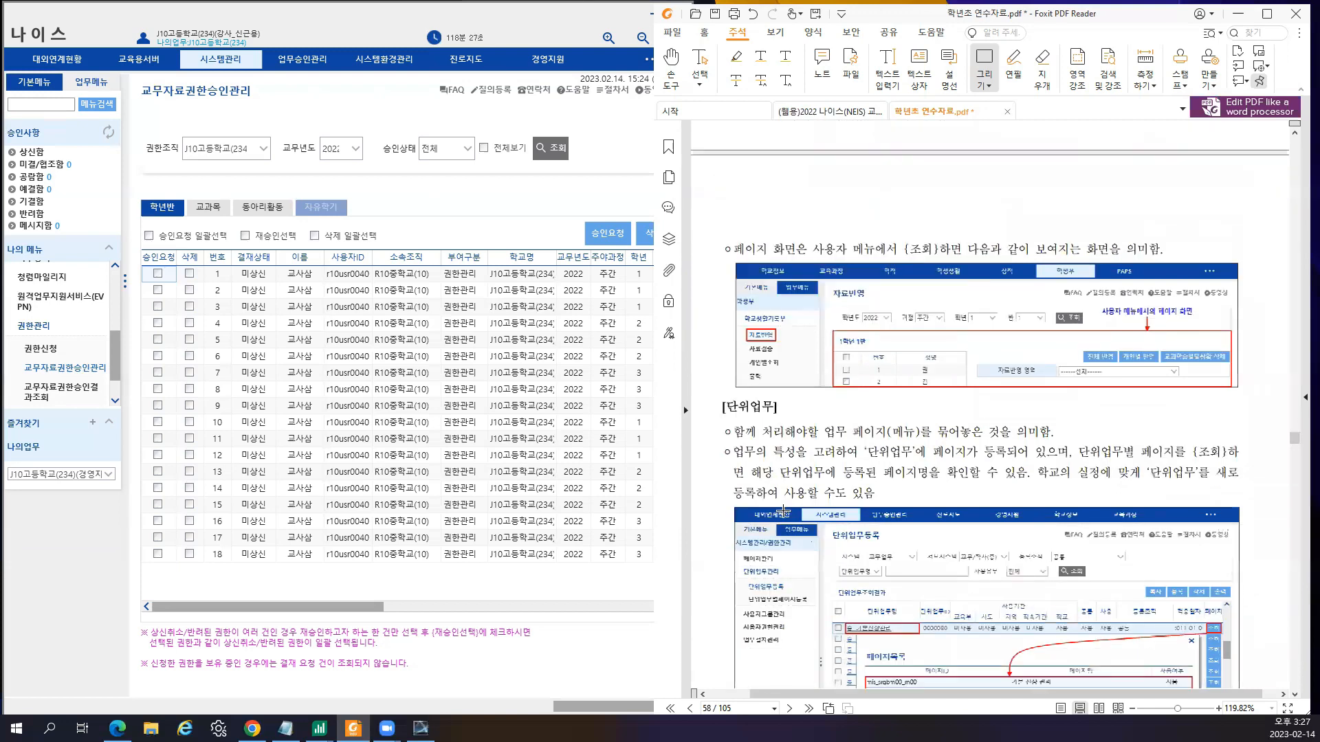
mouse_move(727, 377)
mouse_down()
mouse_move(849, 404)
mouse_move(1064, 404)
mouse_up()
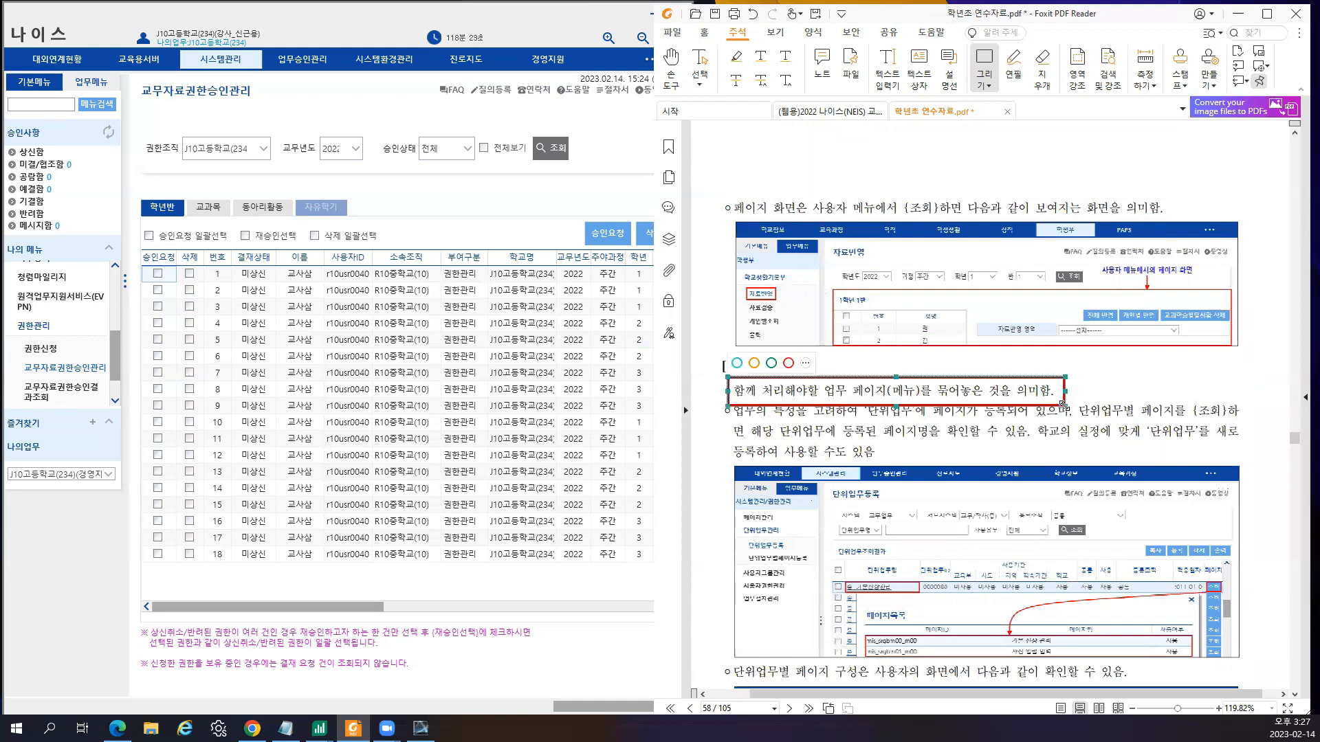
key(Delete)
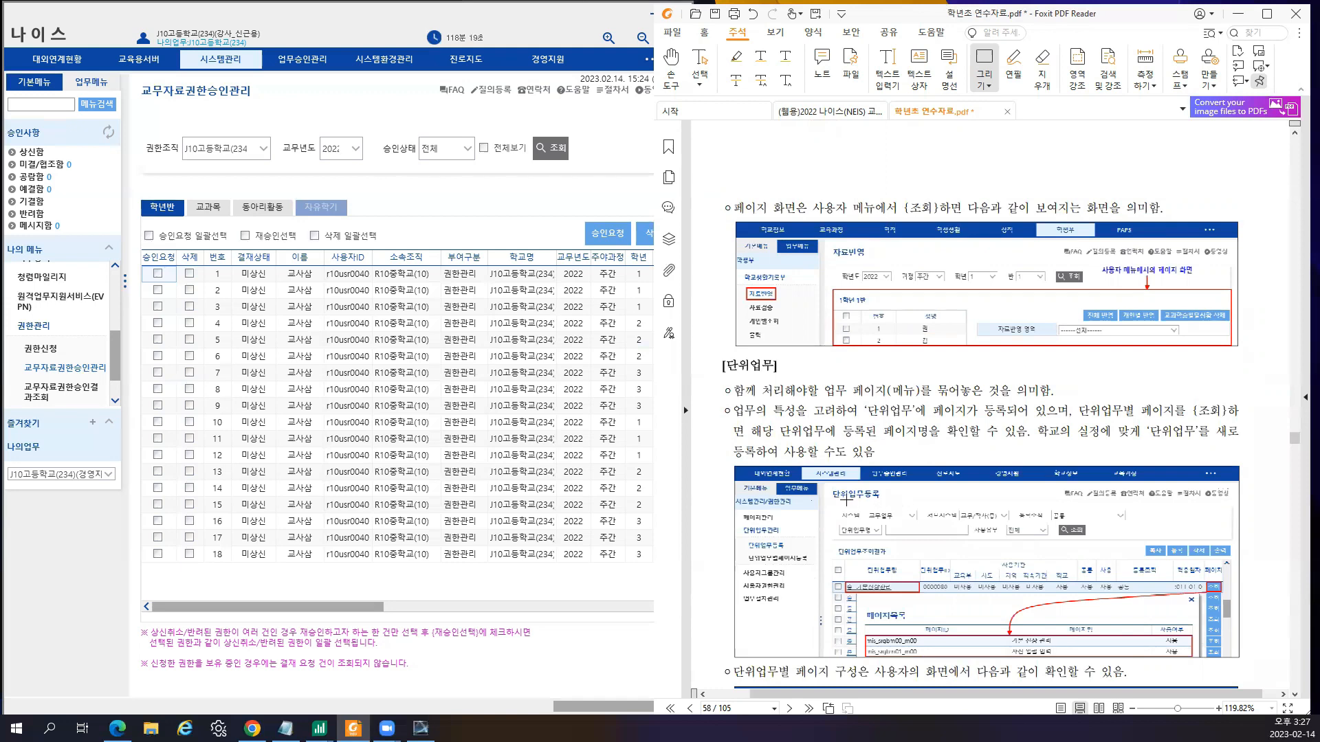
- Draw a red rectangle around the first bullet under [사용자그룹], including its line of example groups
scroll(848, 500, down, 1)
scroll(846, 500, down, 1)
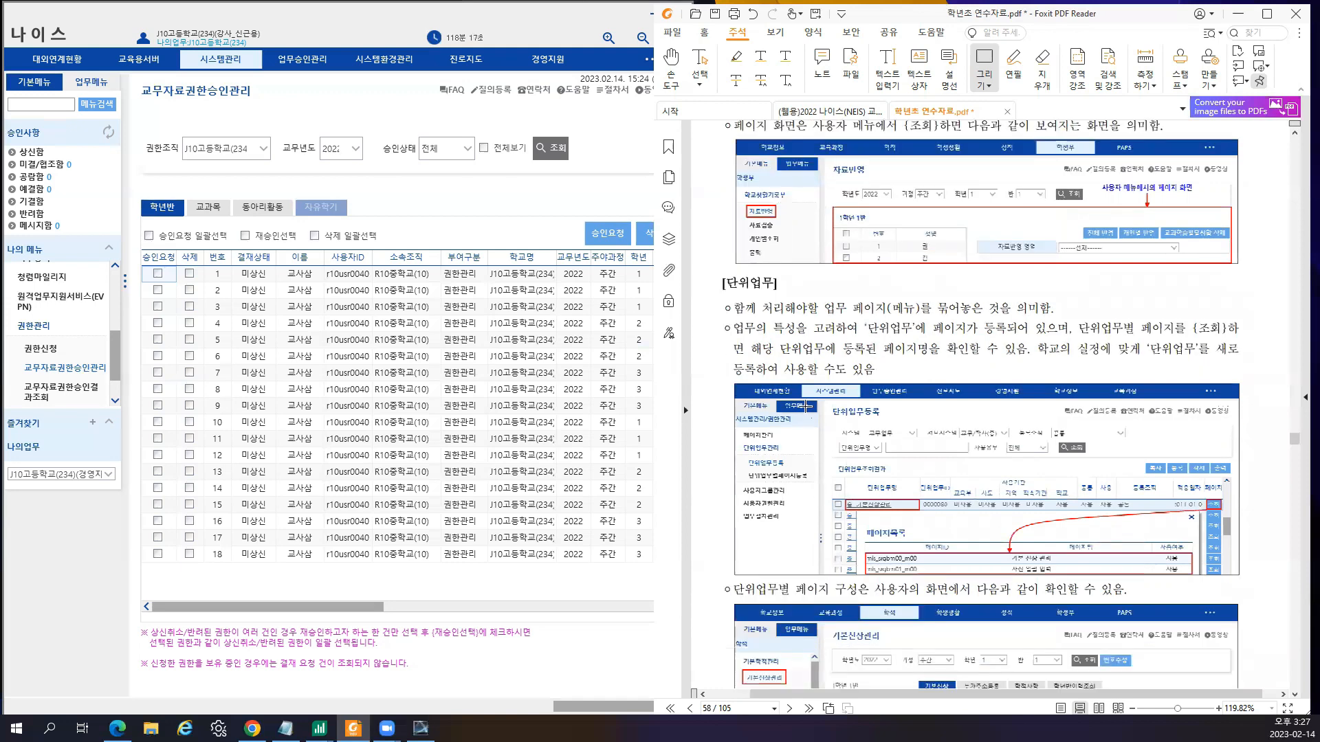
scroll(806, 407, down, 2)
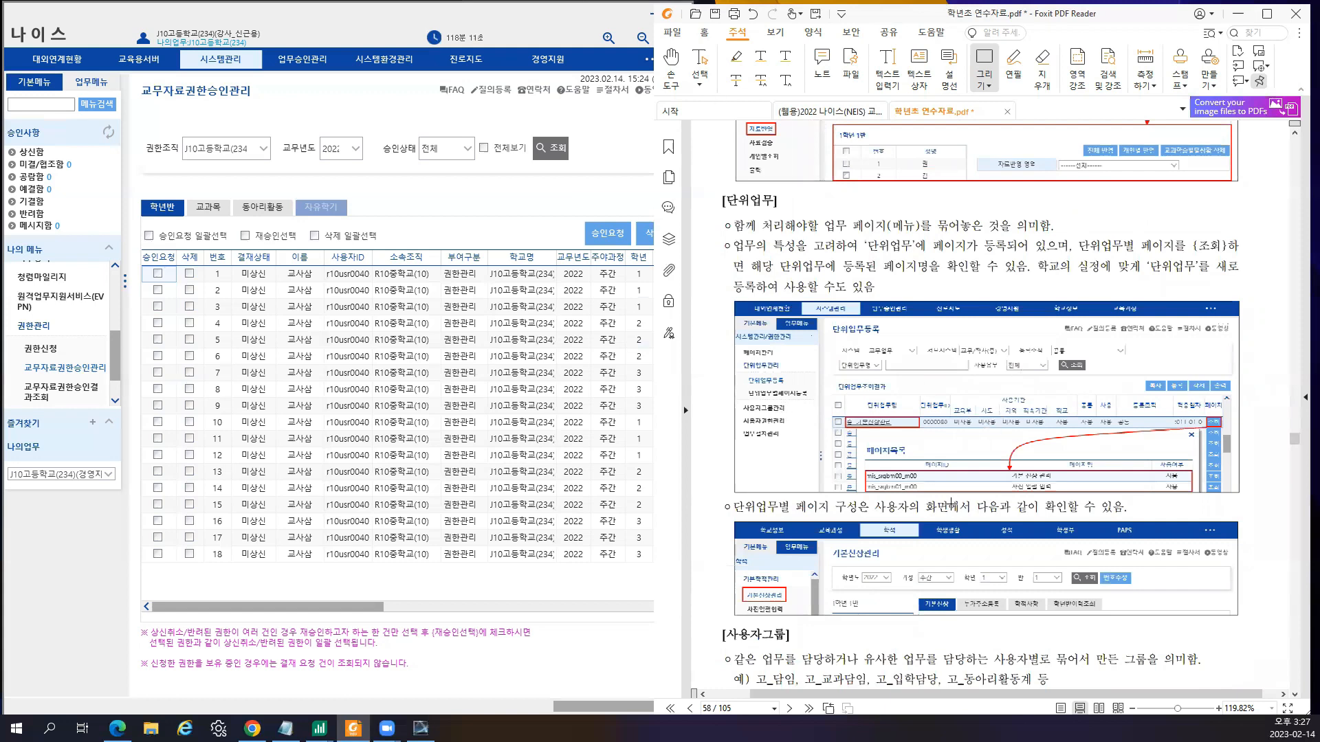
scroll(951, 503, down, 4)
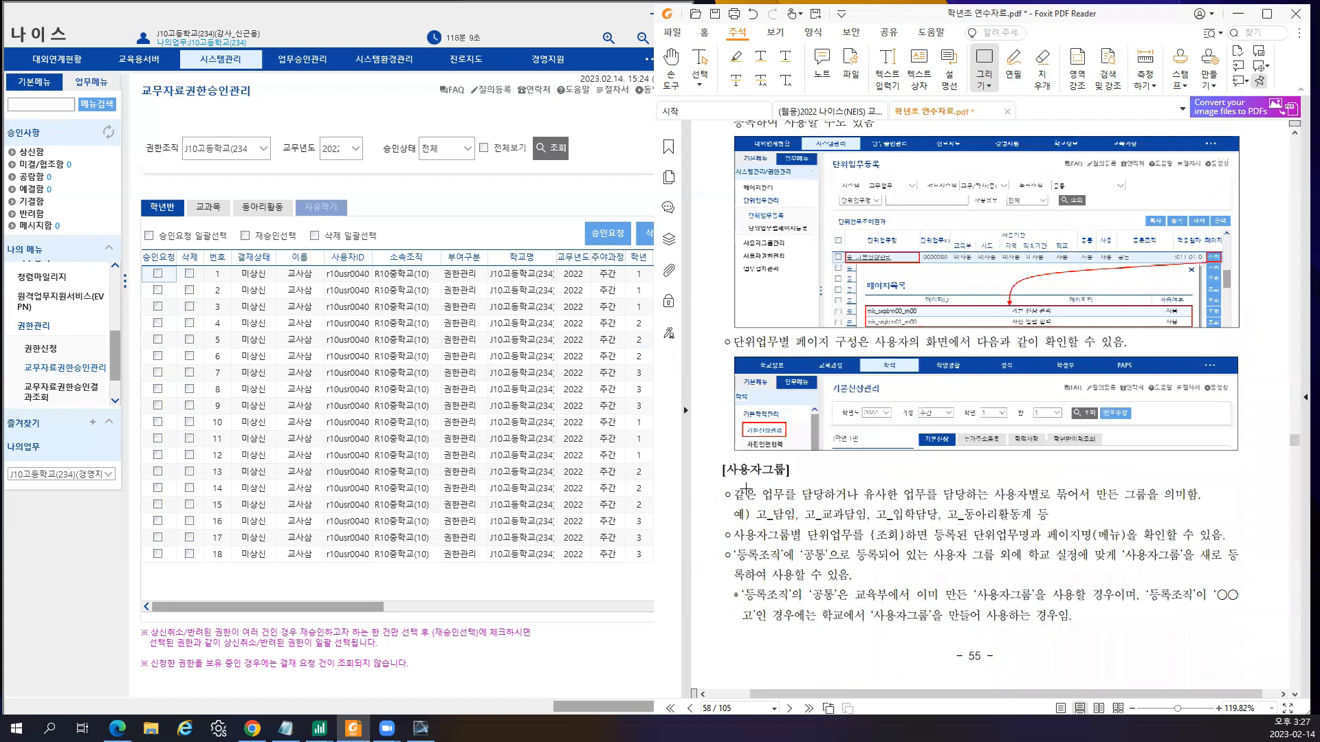
mouse_move(720, 481)
mouse_down()
mouse_move(983, 517)
mouse_move(1219, 526)
mouse_up()
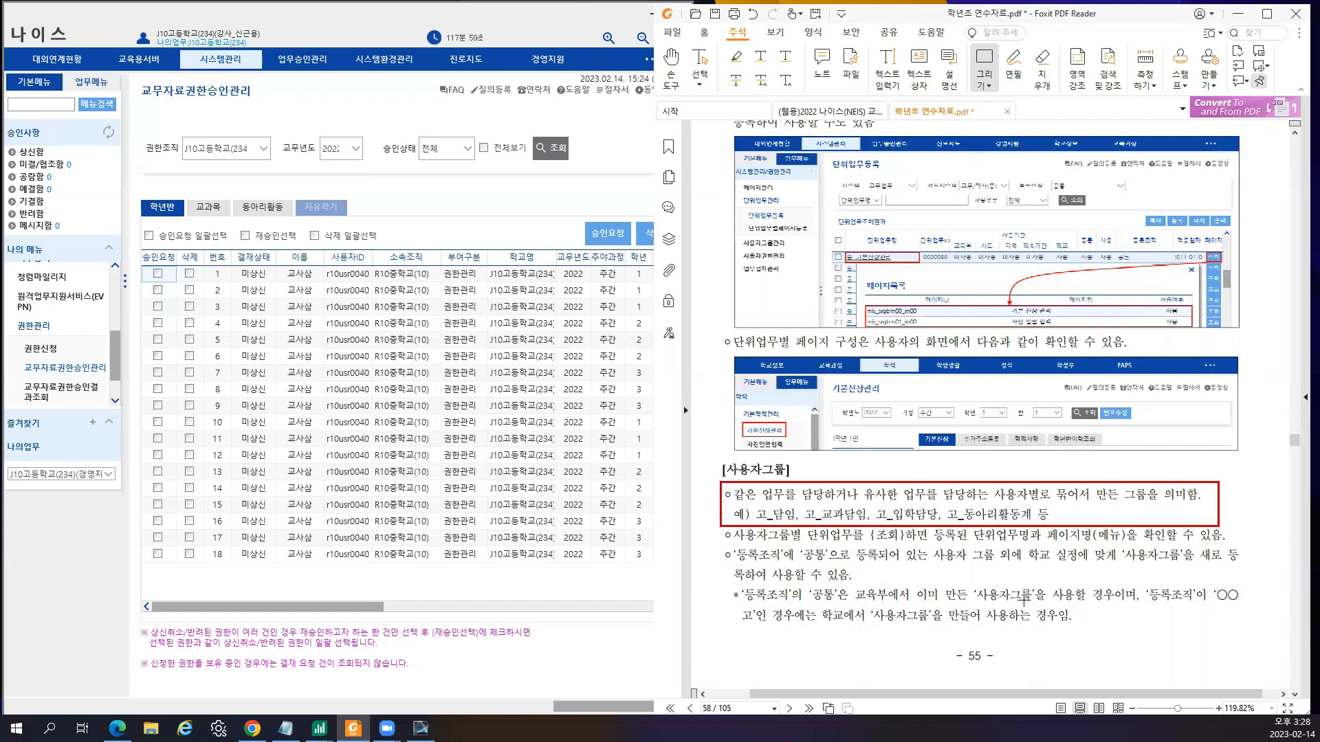
- Outline only the example line (고_담임, 고_교과담임, 고_입학담당, 고_동아리활동계) with a rectangle, and delete it
scroll(1013, 593, down, 3)
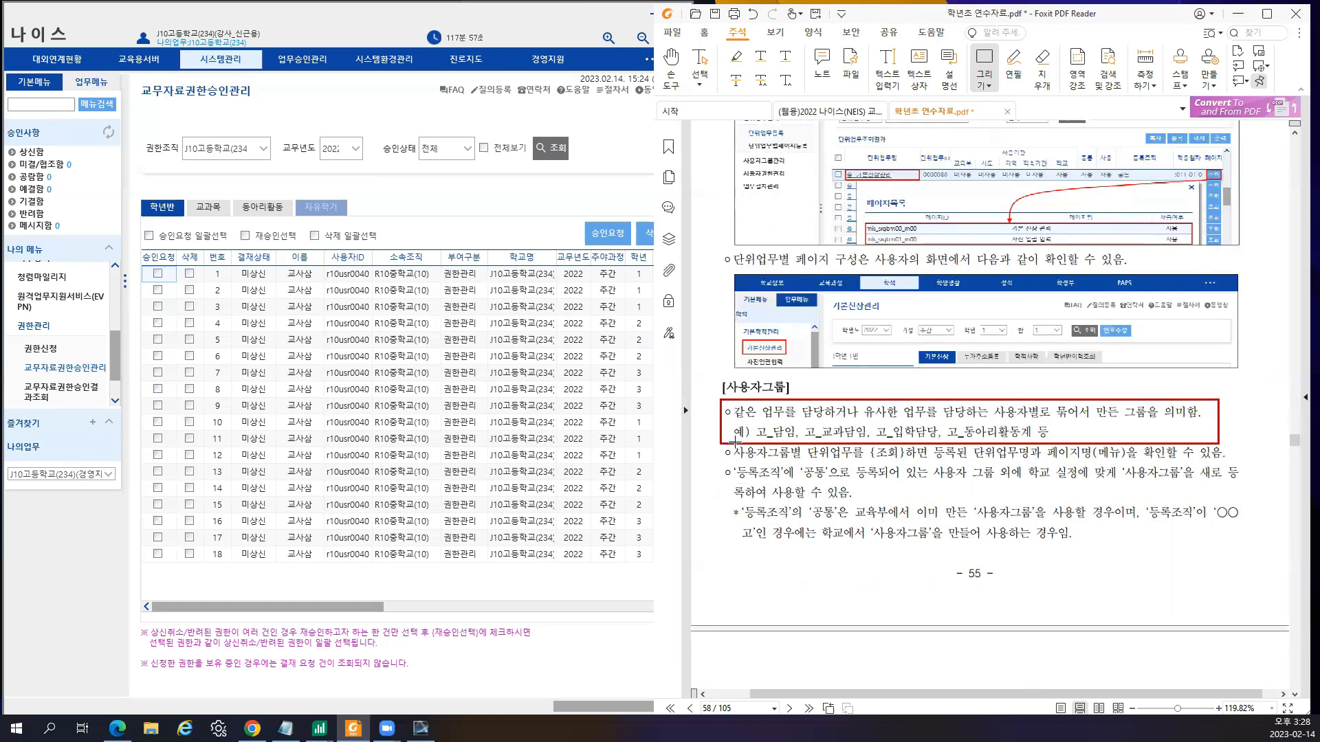
drag(730, 422, 1061, 444)
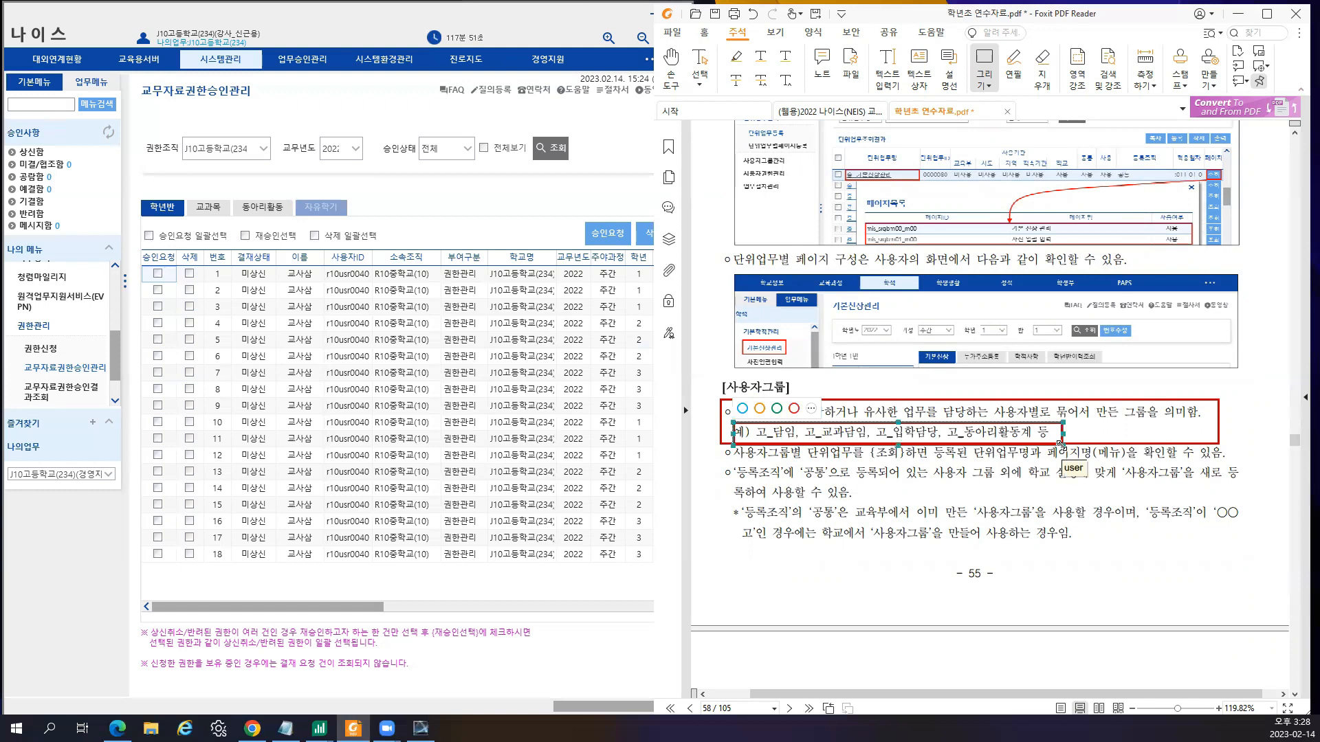
key(Delete)
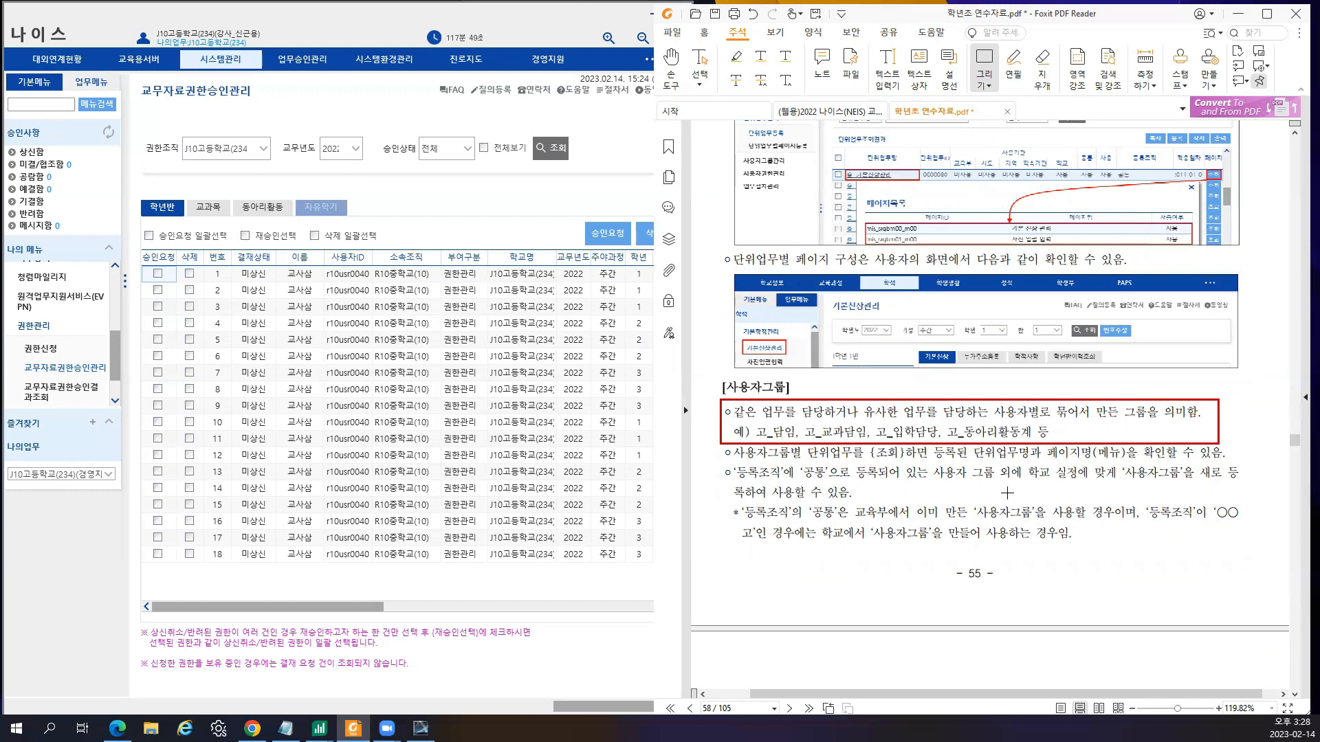
- Draw a red rectangle around the 조직 권한 and 학년반 권한 descriptions in the [자료 권한] section
scroll(976, 522, down, 1)
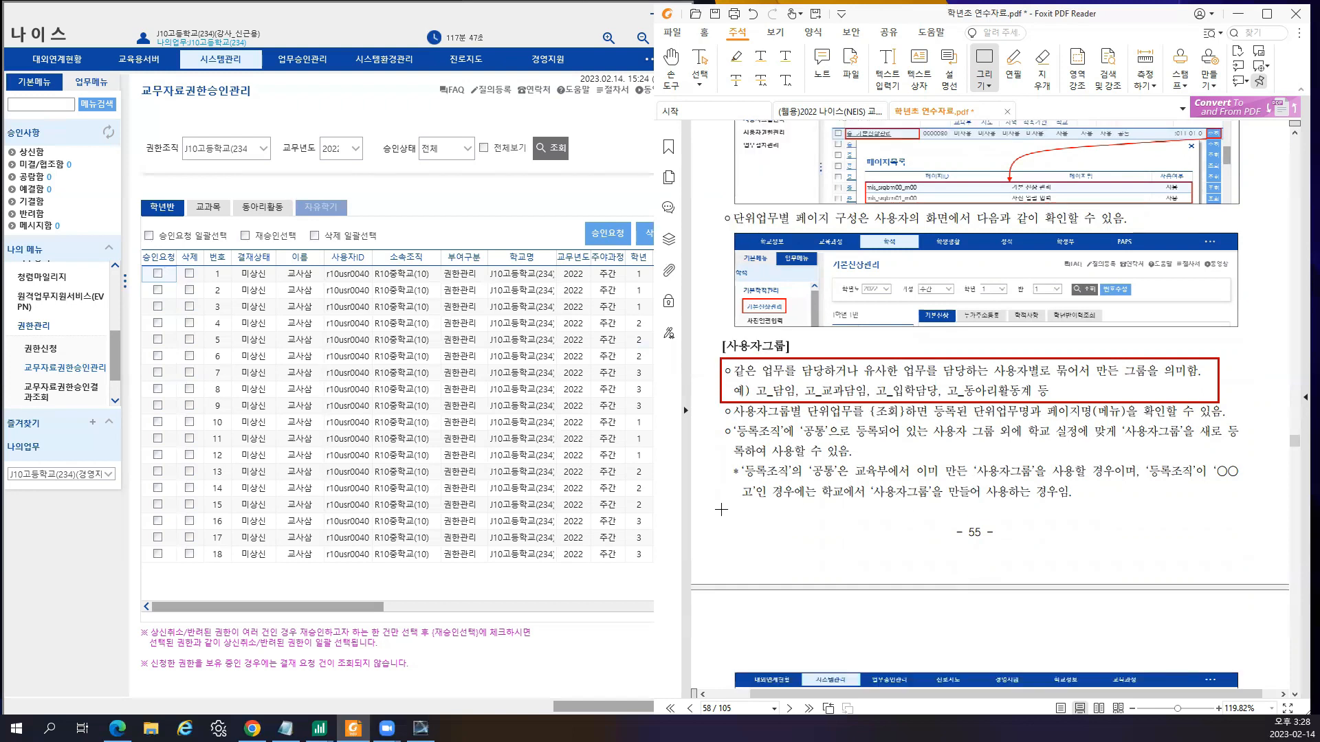
scroll(721, 510, down, 7)
scroll(721, 509, down, 3)
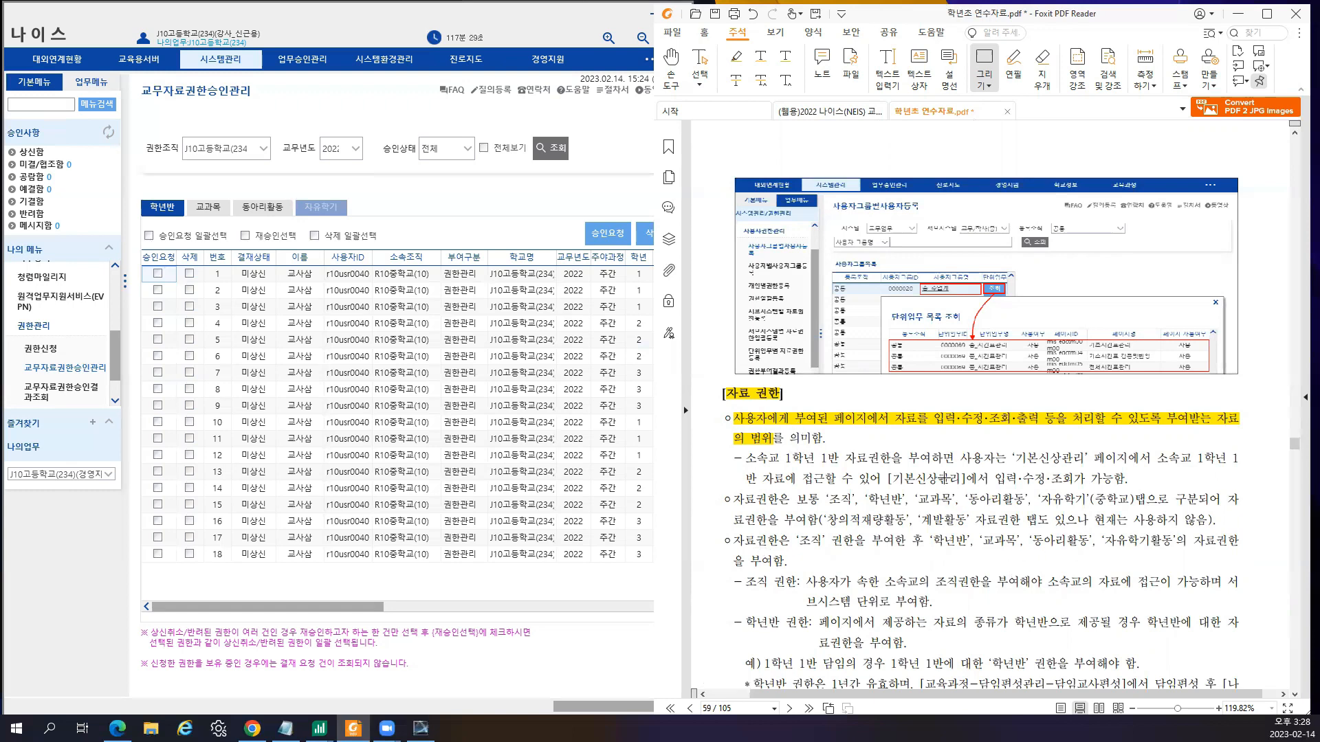
scroll(776, 566, down, 3)
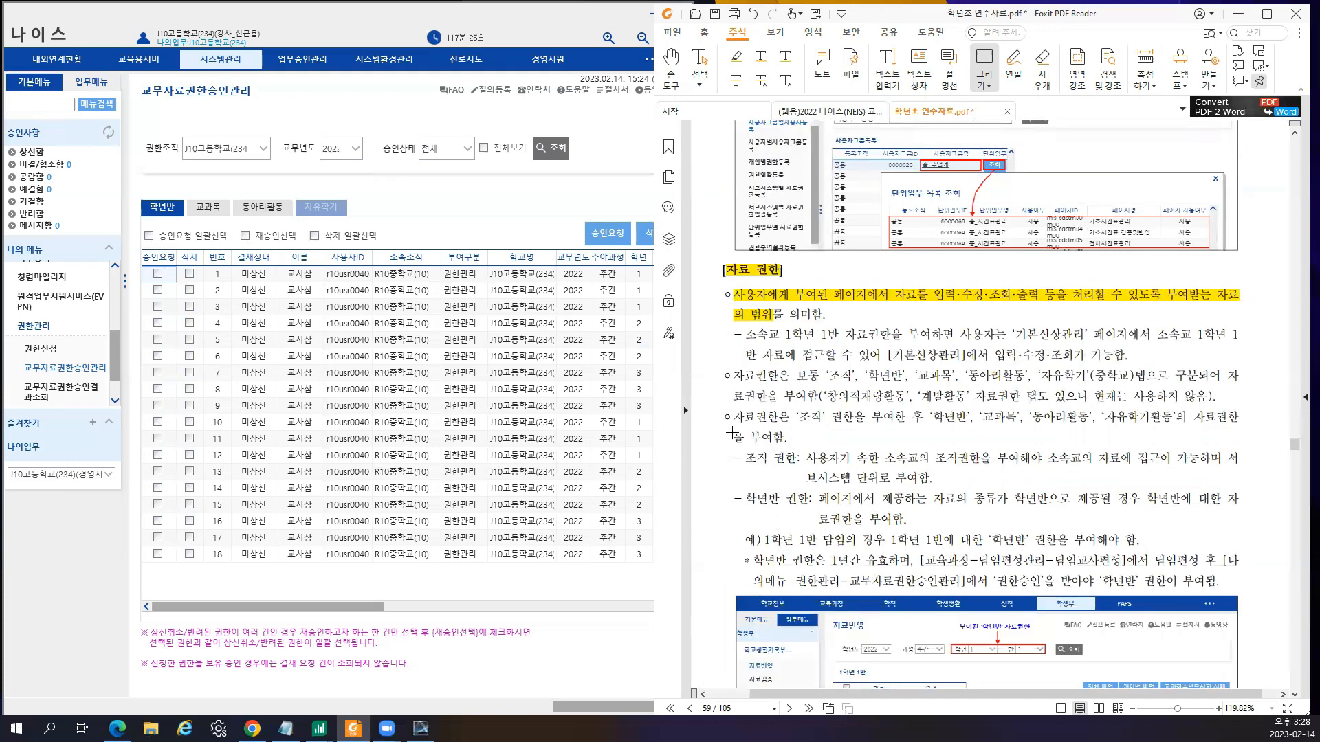
mouse_move(731, 445)
mouse_down()
mouse_move(1096, 533)
mouse_move(1251, 529)
mouse_up()
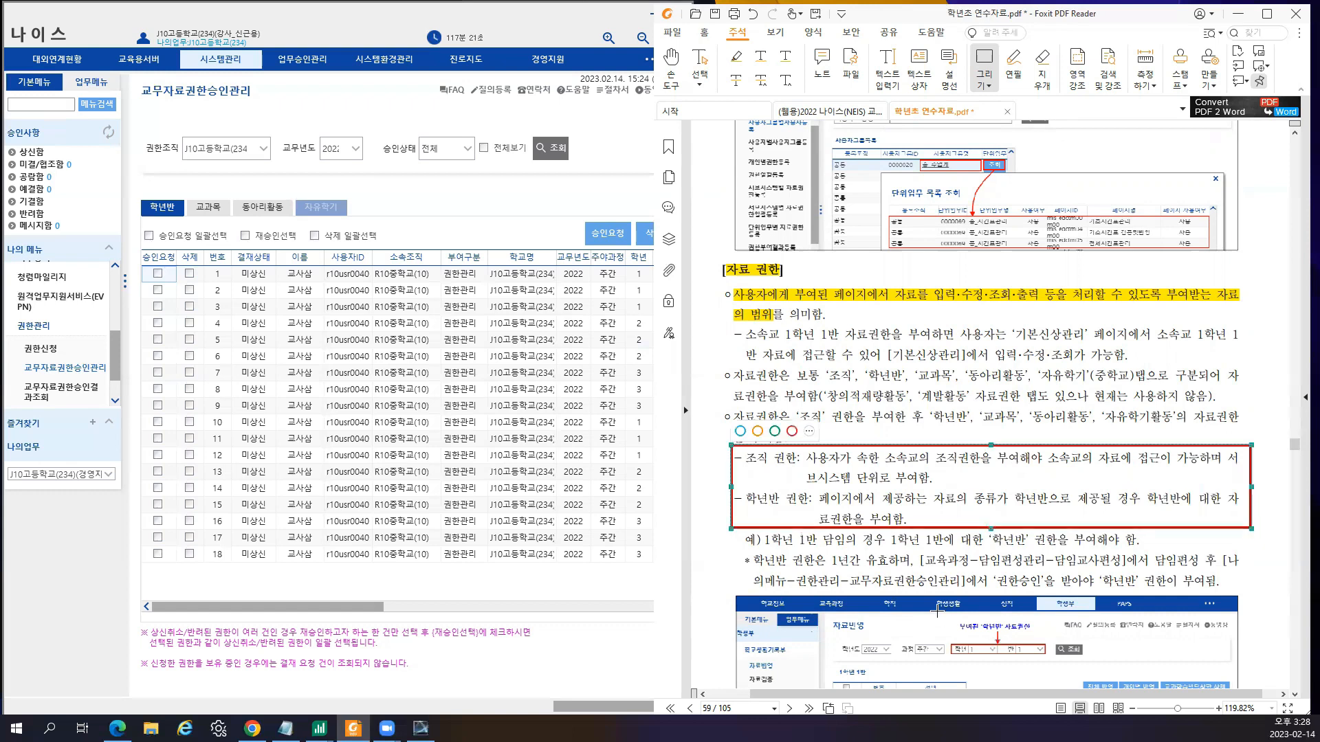
- Draw a red rectangle around the highlighted sentence about granting 교과목 data permissions per class for 성적처리
scroll(802, 595, down, 2)
scroll(803, 592, down, 1)
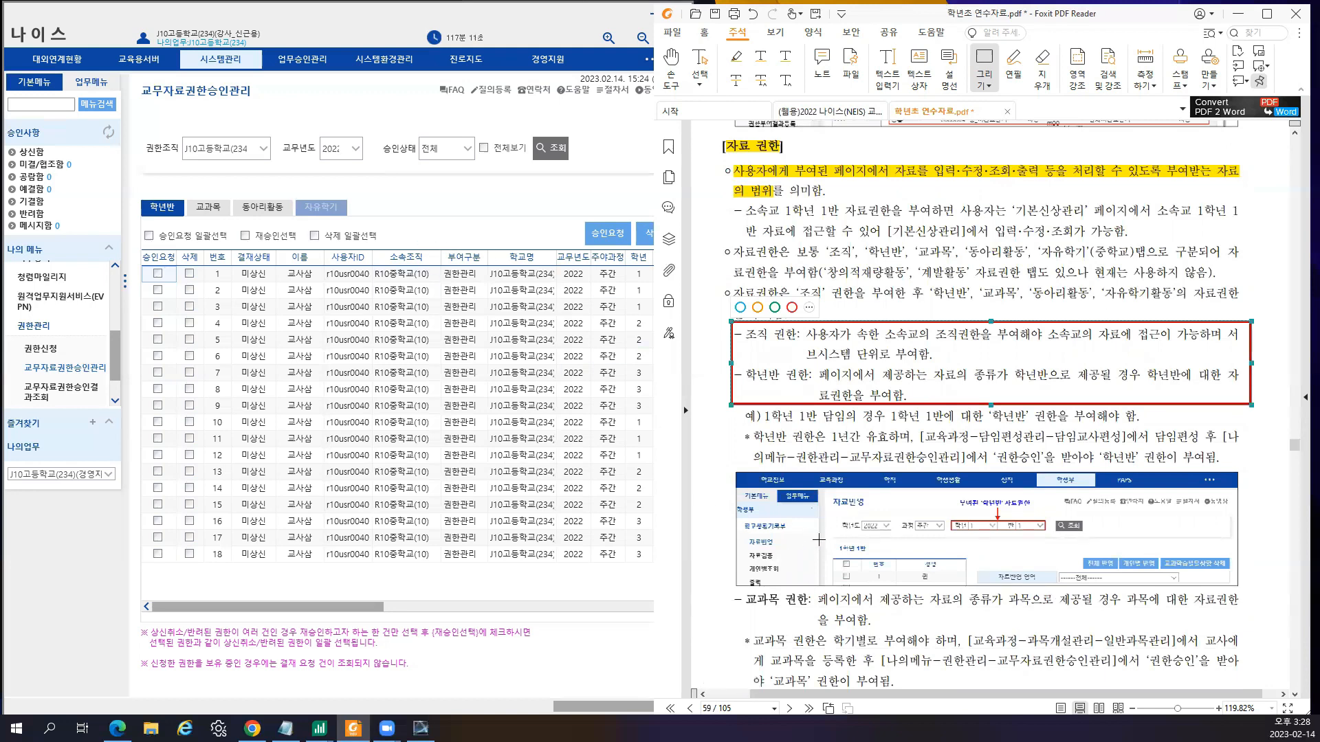
scroll(795, 513, down, 1)
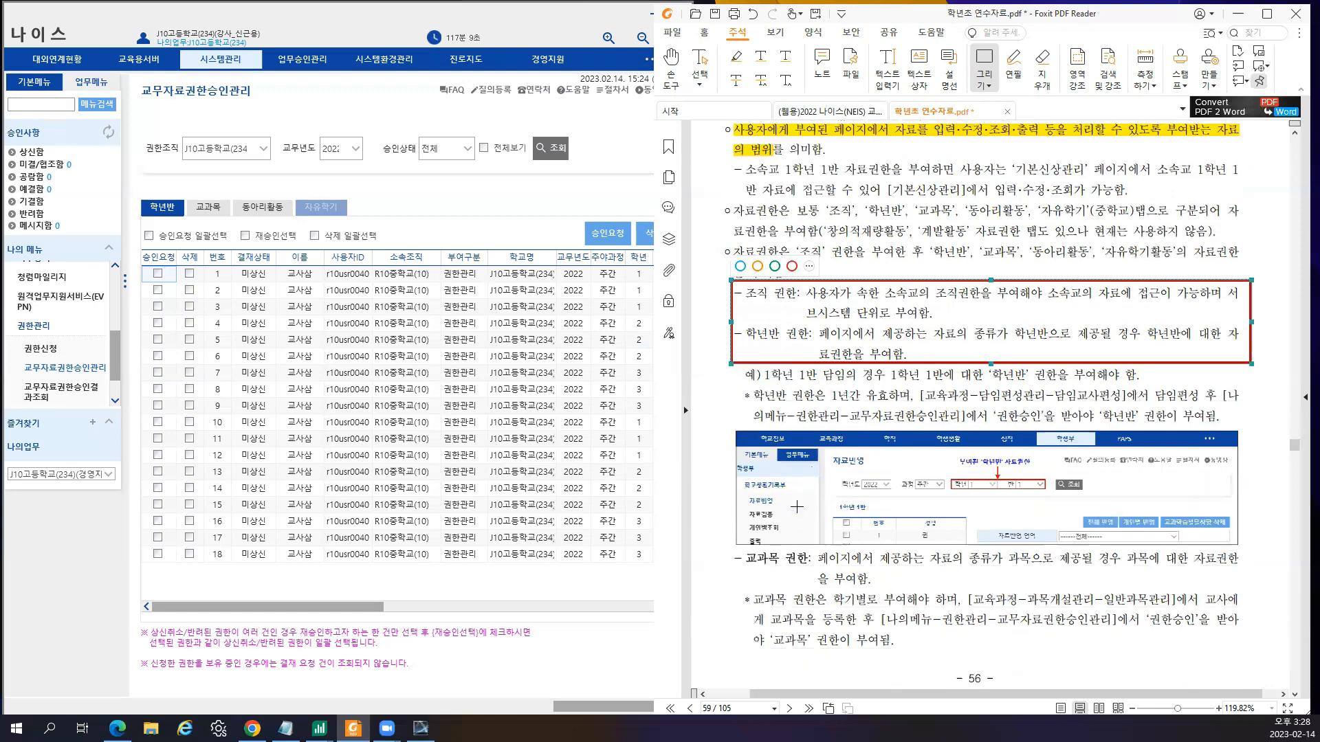
scroll(794, 501, down, 1)
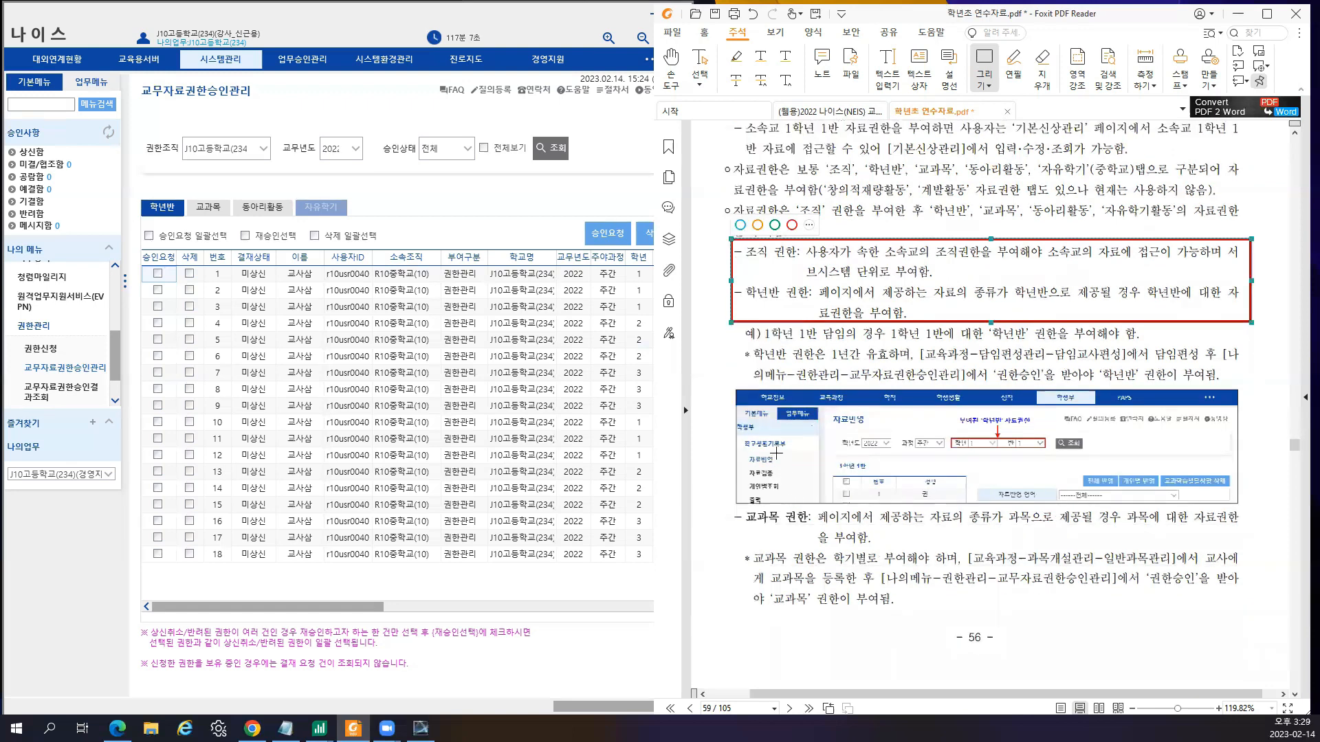
scroll(774, 455, down, 5)
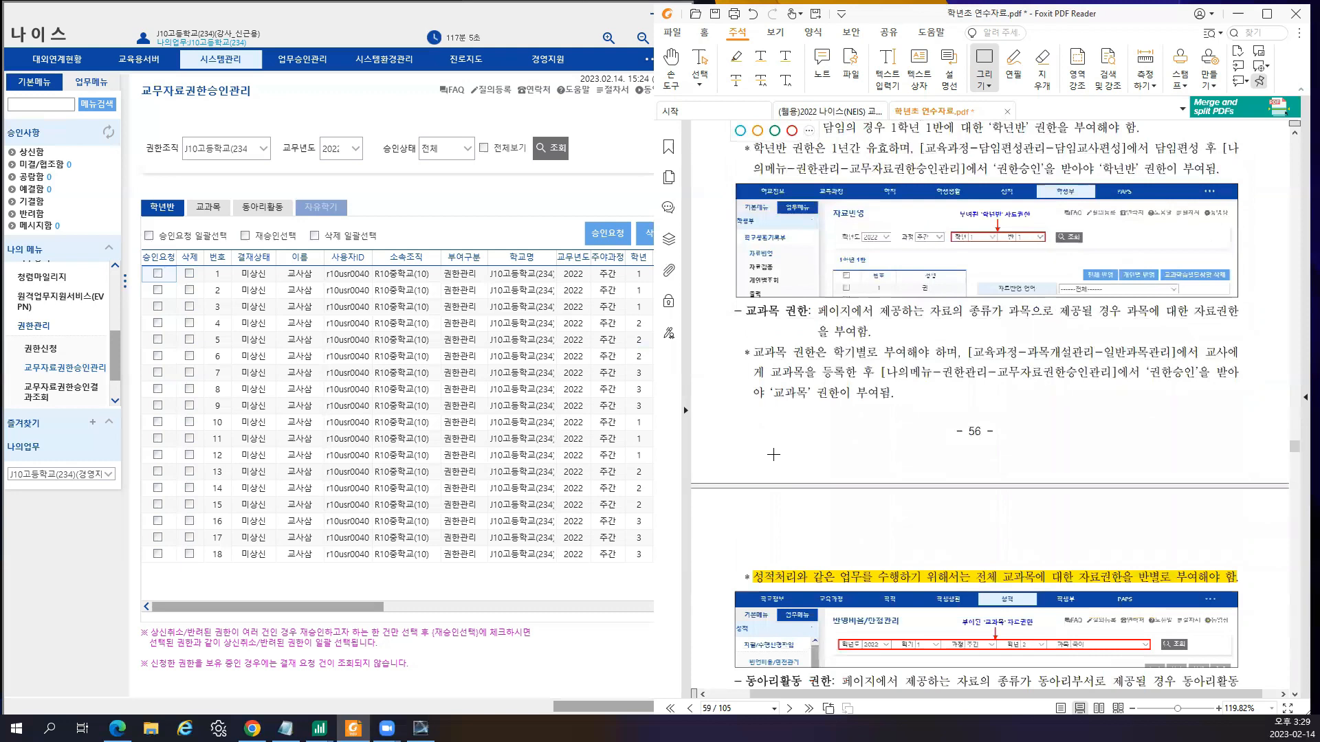
scroll(773, 455, down, 3)
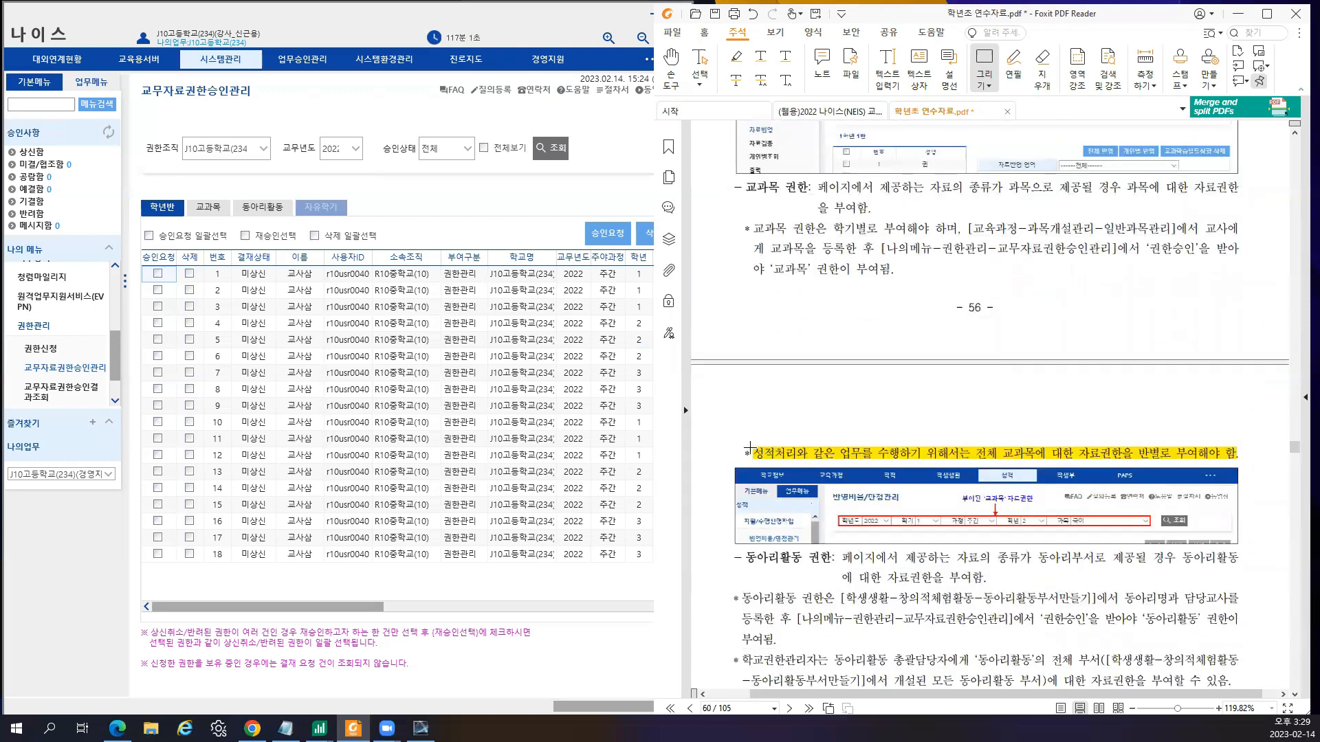
drag(743, 439, 1244, 468)
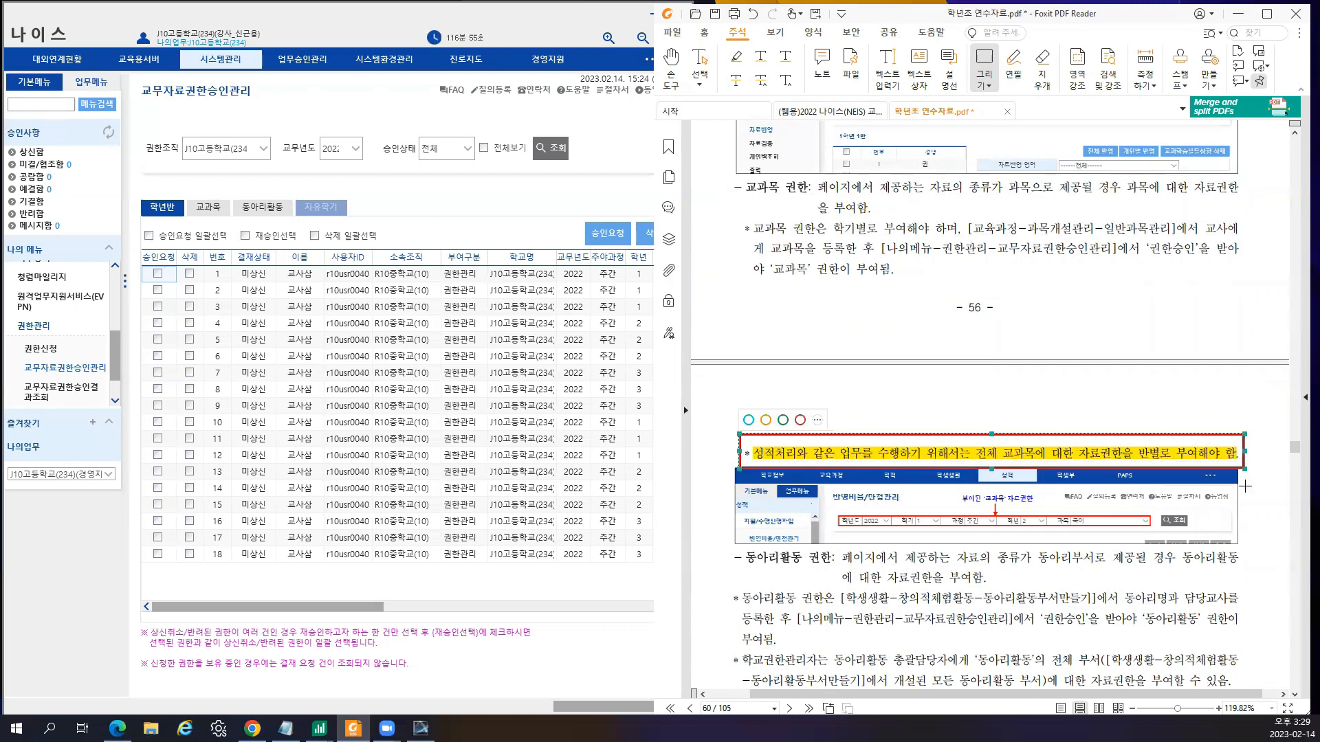
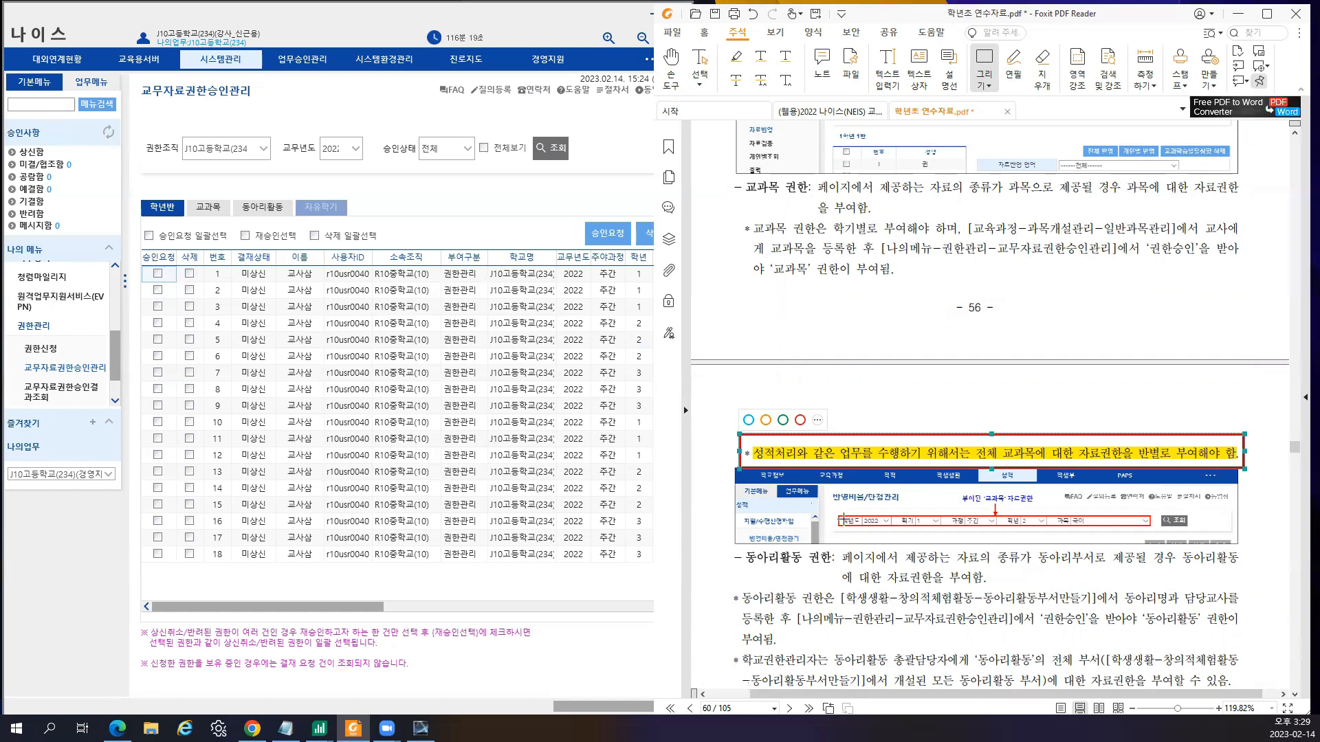
- Draw a red rectangle around the 학교권한관리자 bullet under 동아리활동 권한 and tighten its upper and lower edges to the text
scroll(864, 550, down, 3)
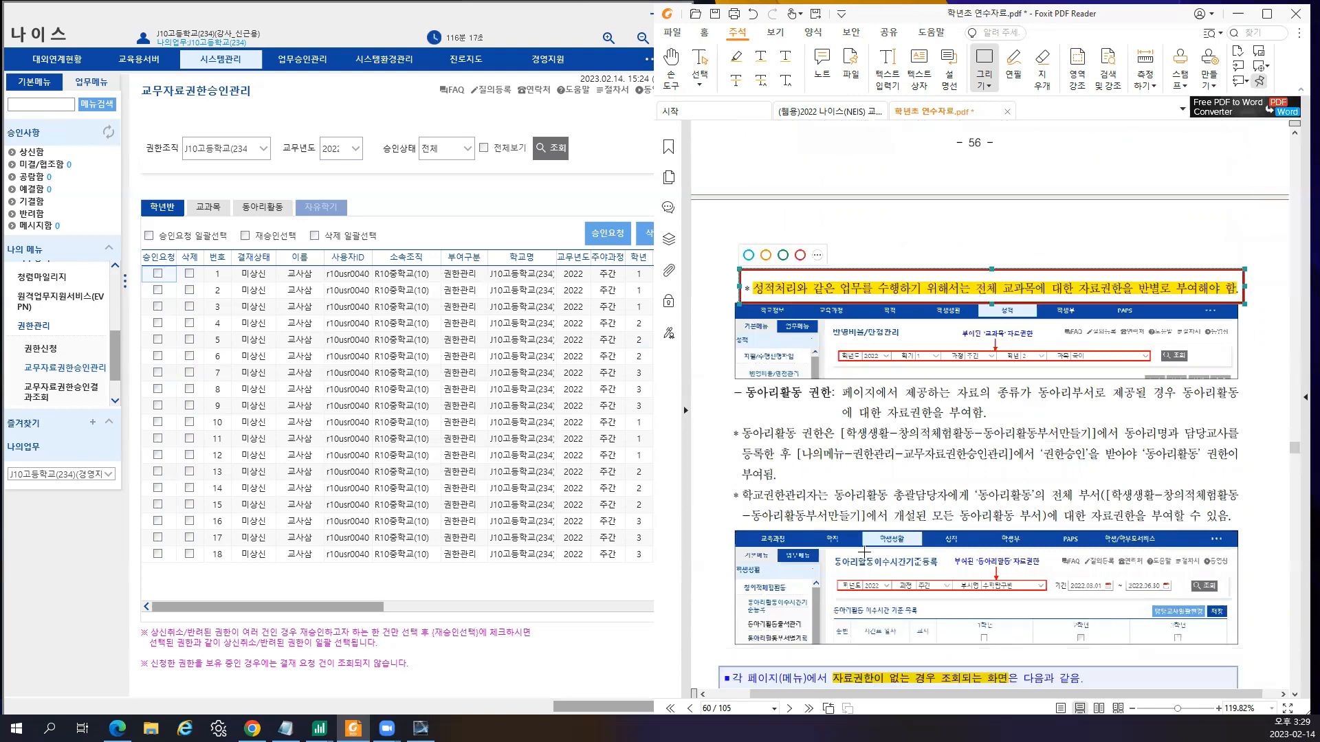
scroll(864, 550, down, 3)
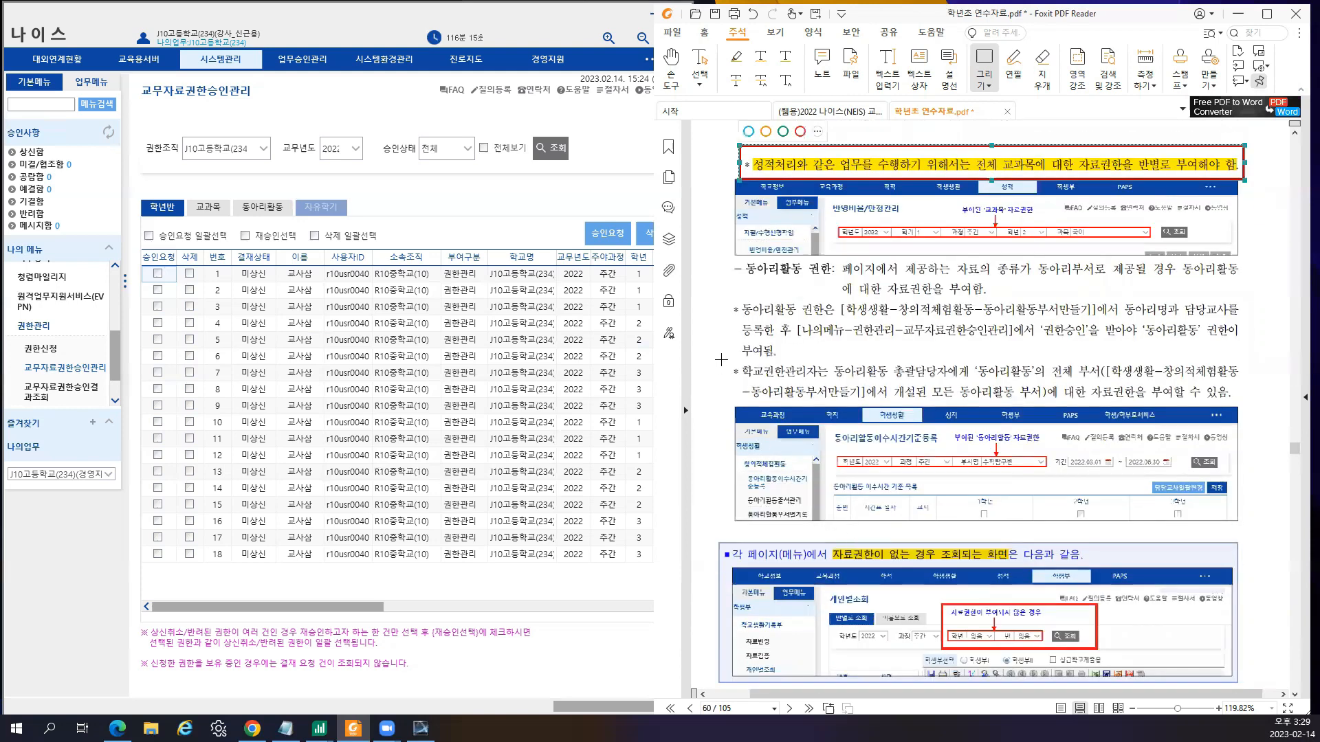
drag(732, 350, 1248, 410)
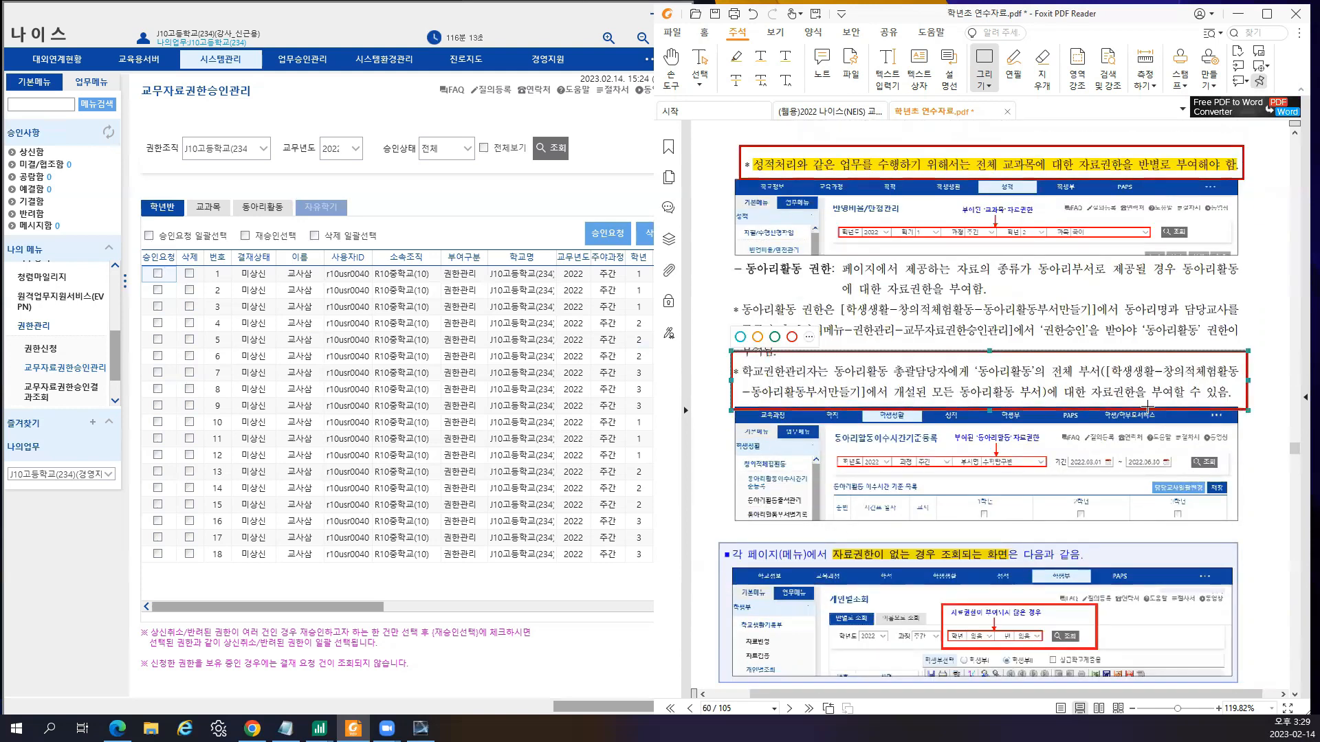
click(990, 345)
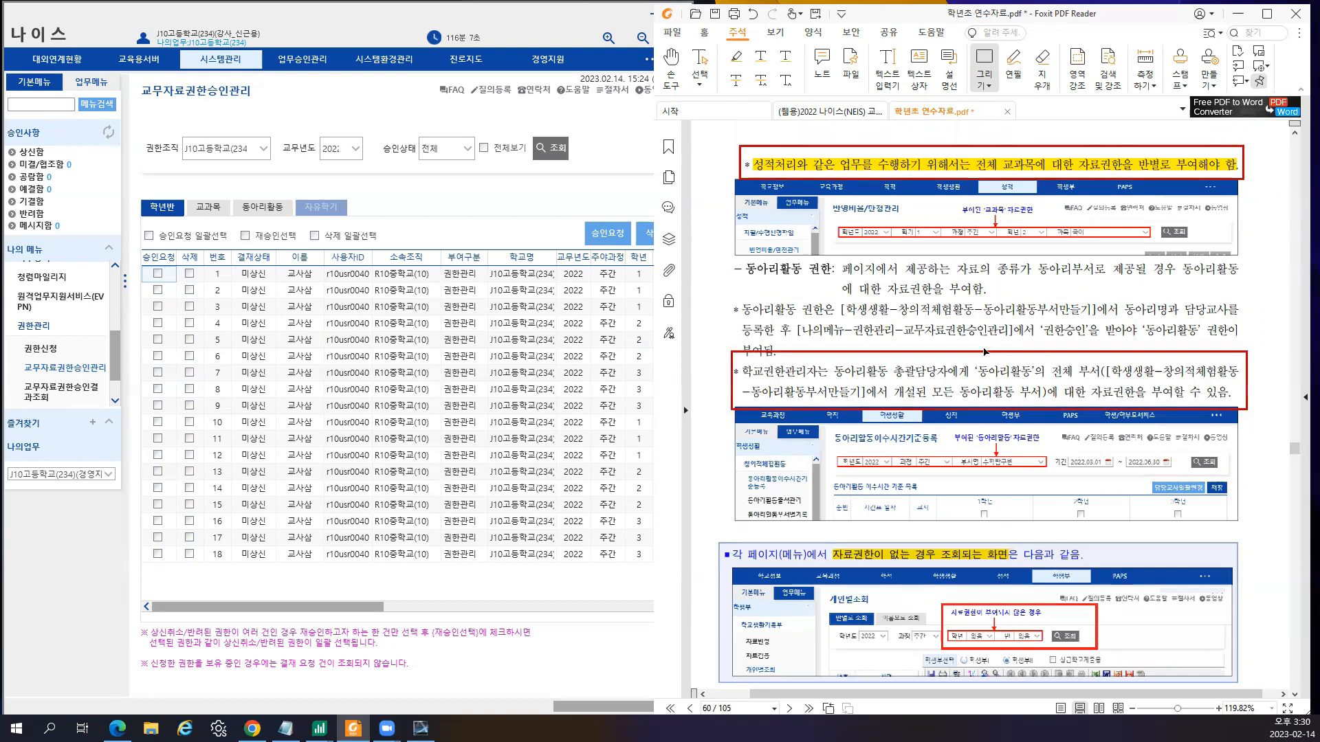
click(987, 353)
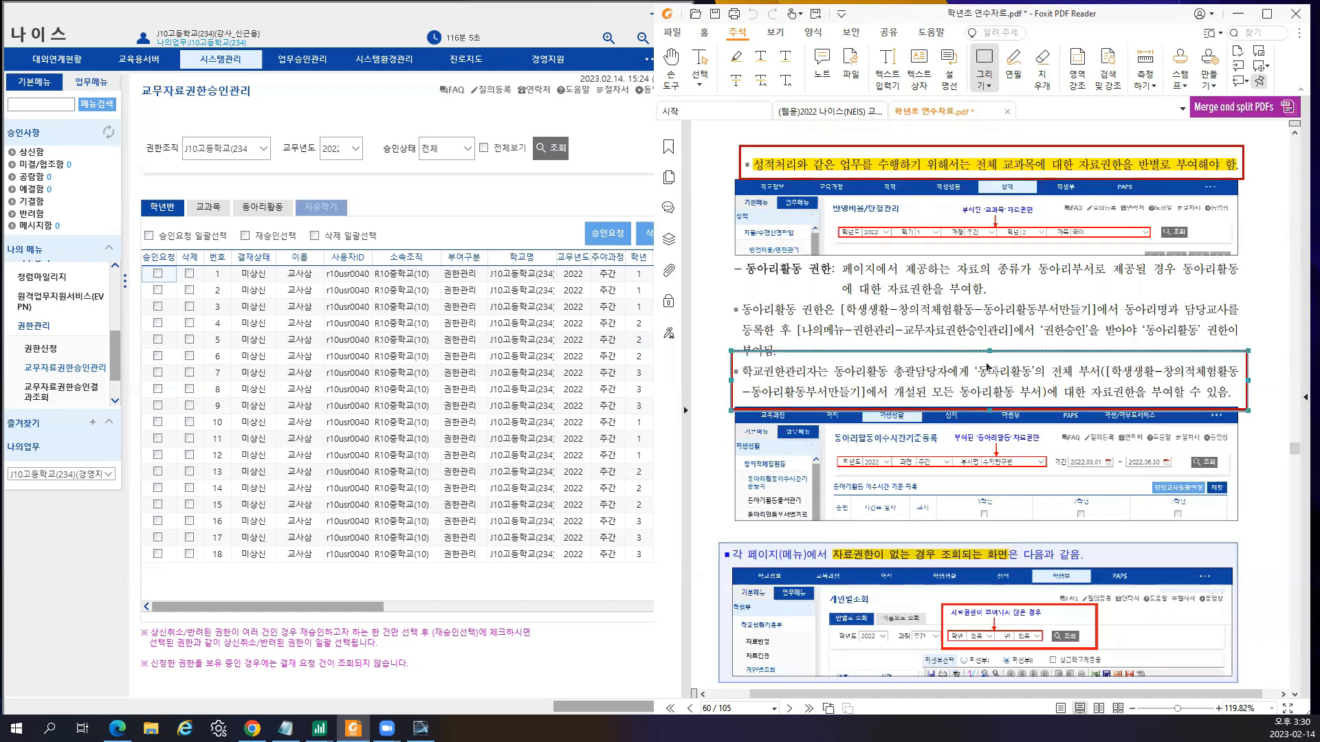
drag(988, 353, 988, 360)
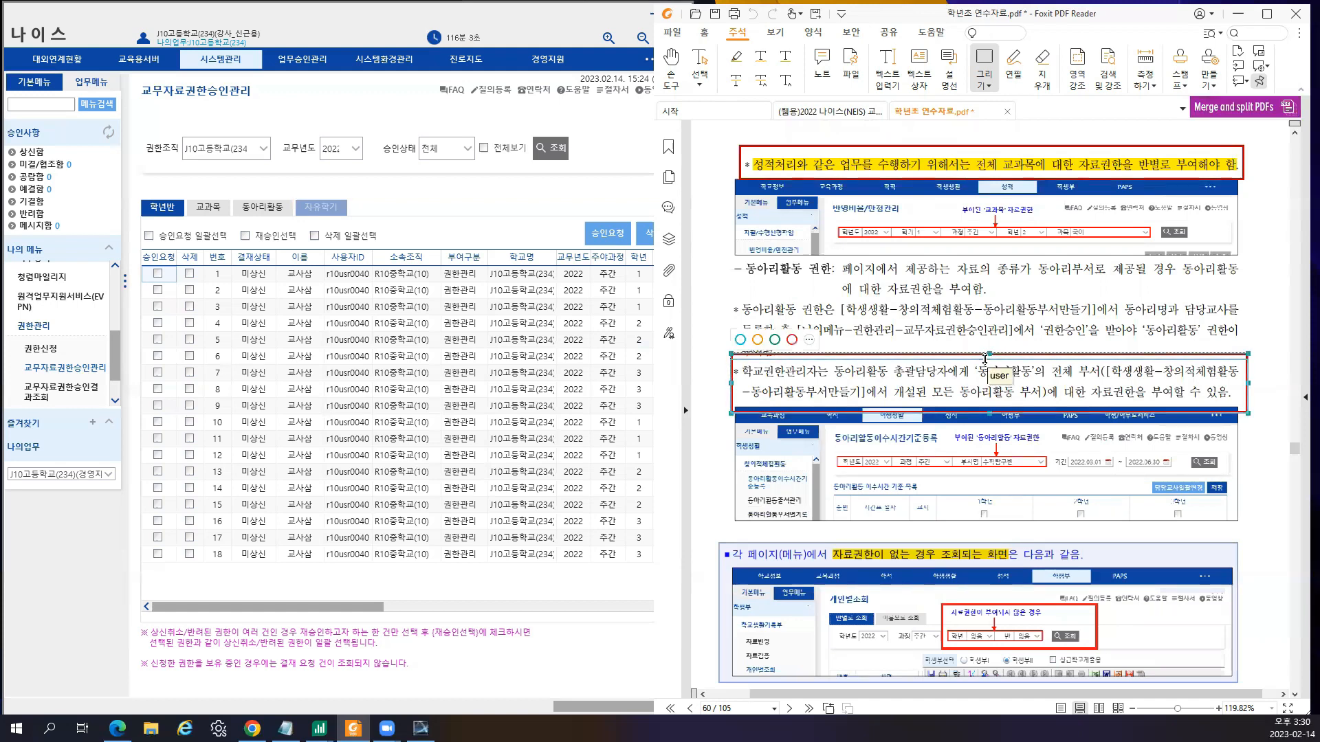
drag(990, 413, 988, 404)
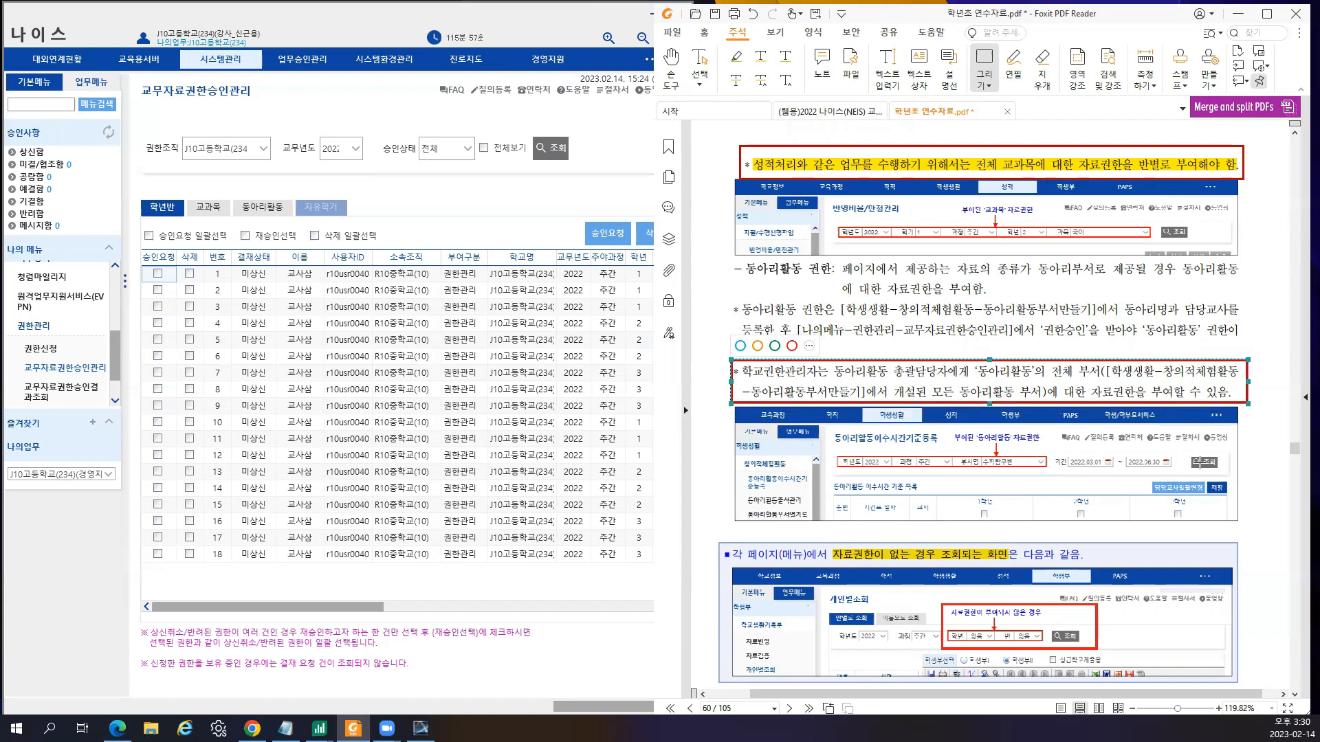
- Outline the highlighted phrase 자료권한이 없는 경우 조회되는 화면 with a rectangle, and delete it
scroll(957, 557, down, 2)
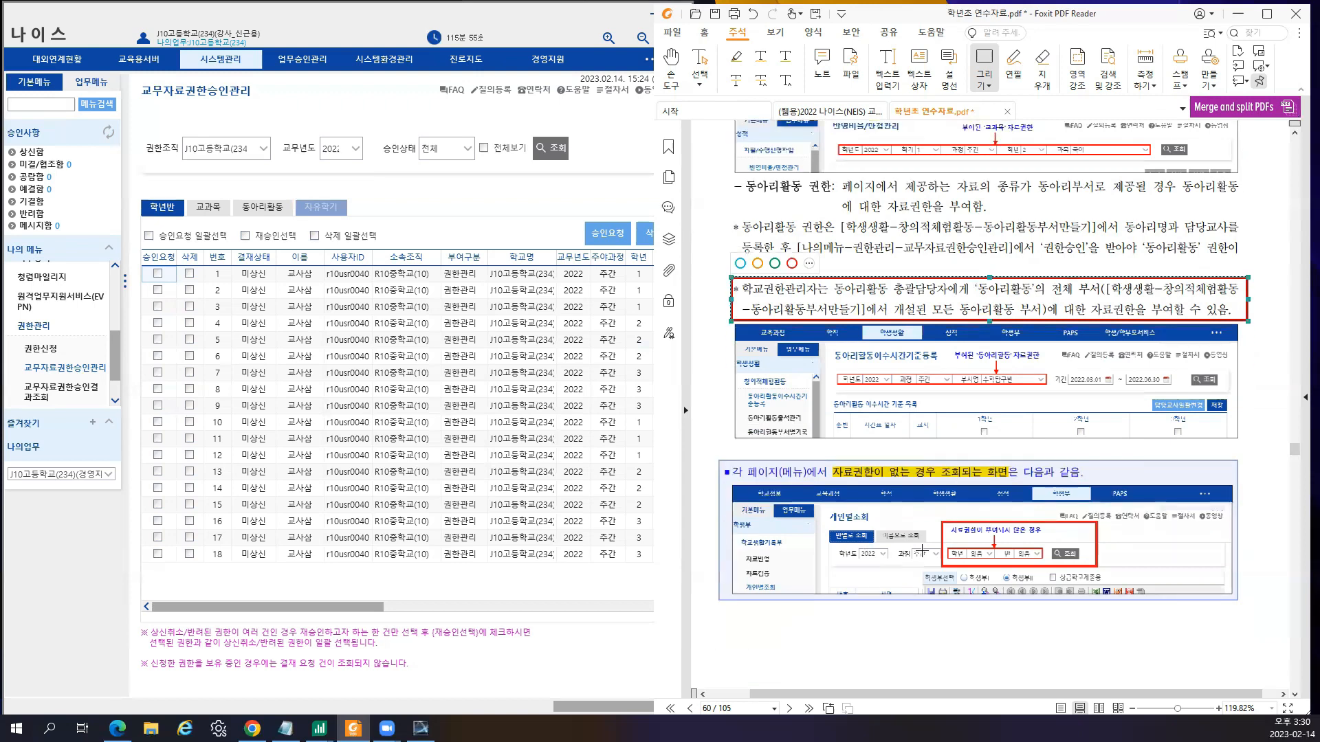
mouse_move(821, 383)
mouse_down()
mouse_move(1052, 421)
mouse_move(1010, 405)
mouse_up()
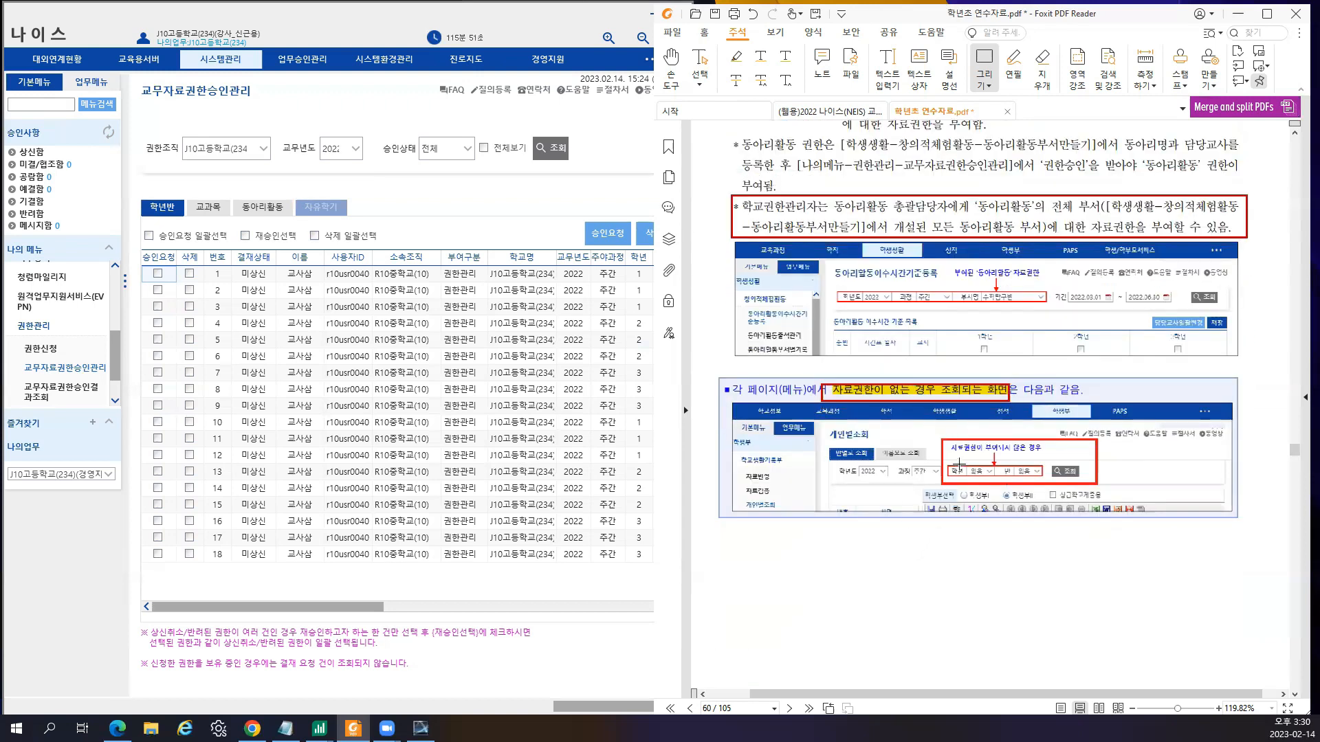
click(965, 401)
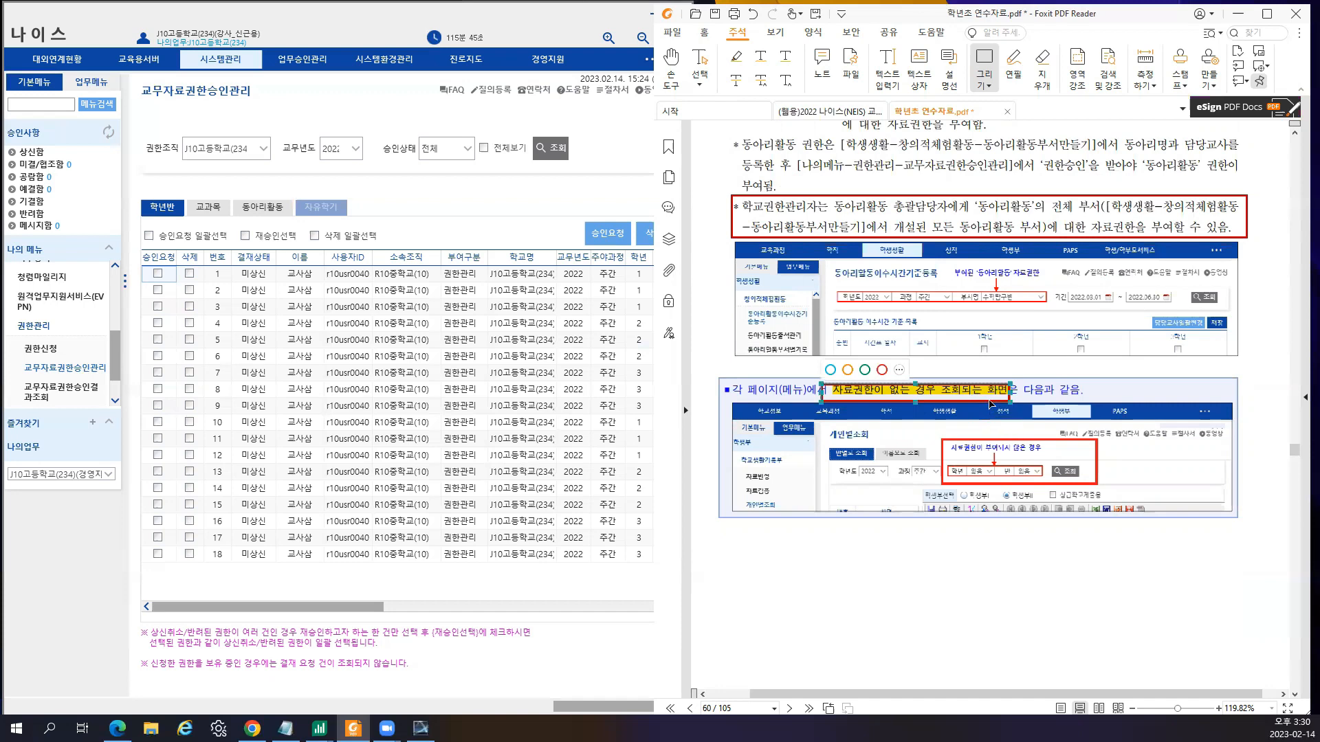
key(Delete)
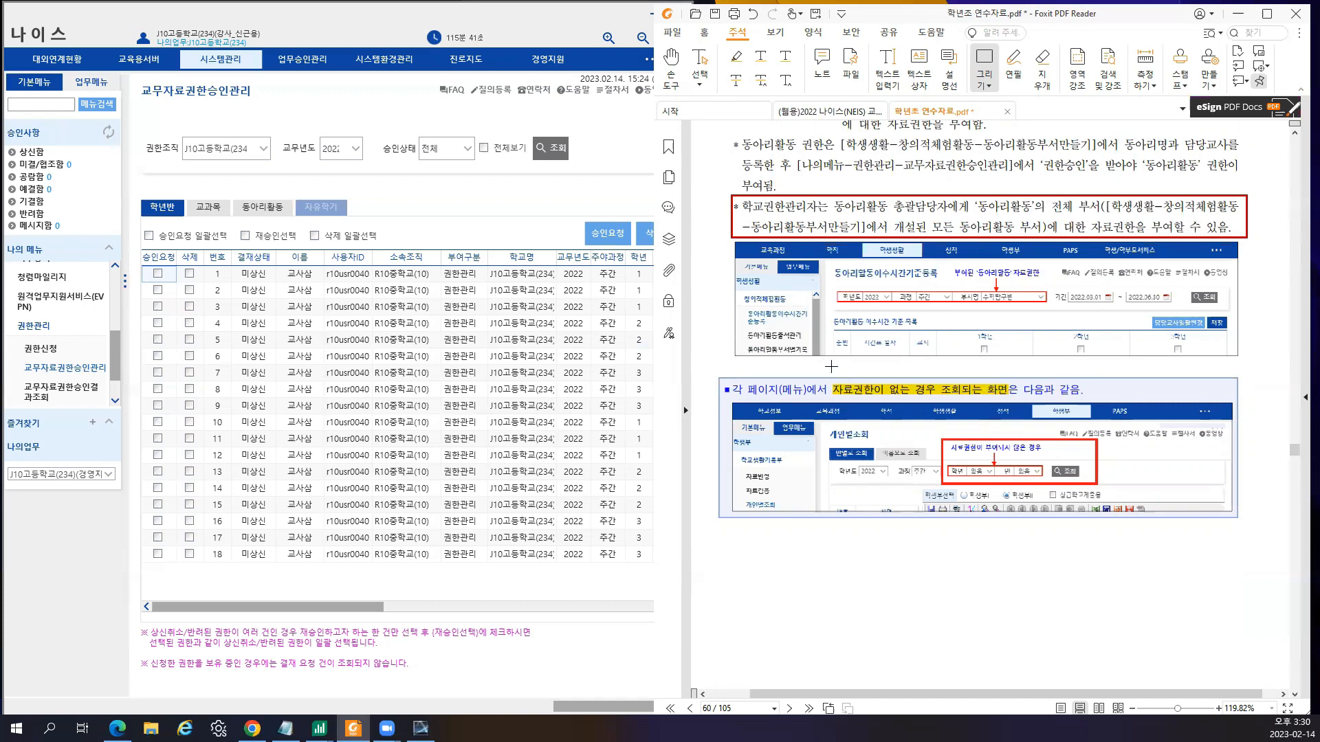
- Outline the side menu, top menu bar and query row in the 개인별조회 sample image with rectangles, and delete them all
drag(729, 438, 803, 520)
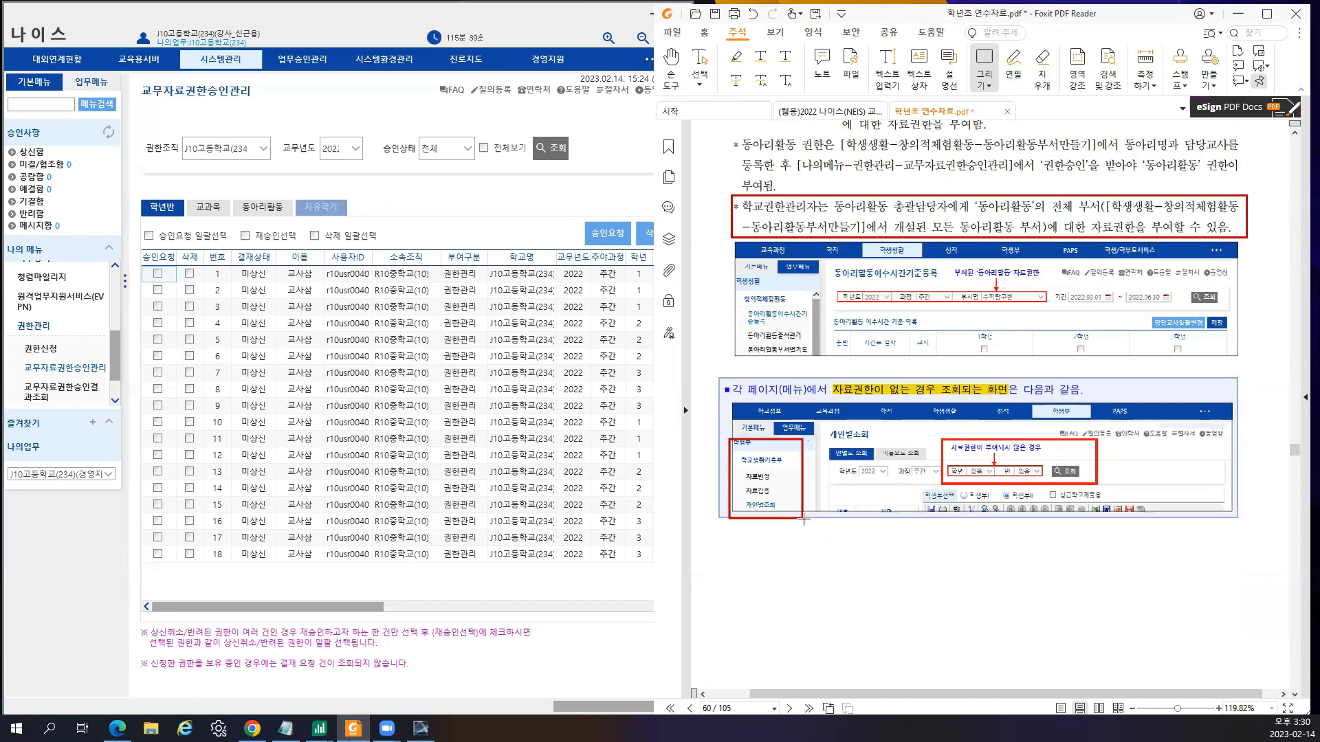
mouse_move(734, 400)
mouse_down()
mouse_move(1162, 414)
mouse_move(1153, 429)
mouse_up()
key(Delete)
click(803, 465)
key(Delete)
drag(851, 465, 1051, 482)
key(Delete)
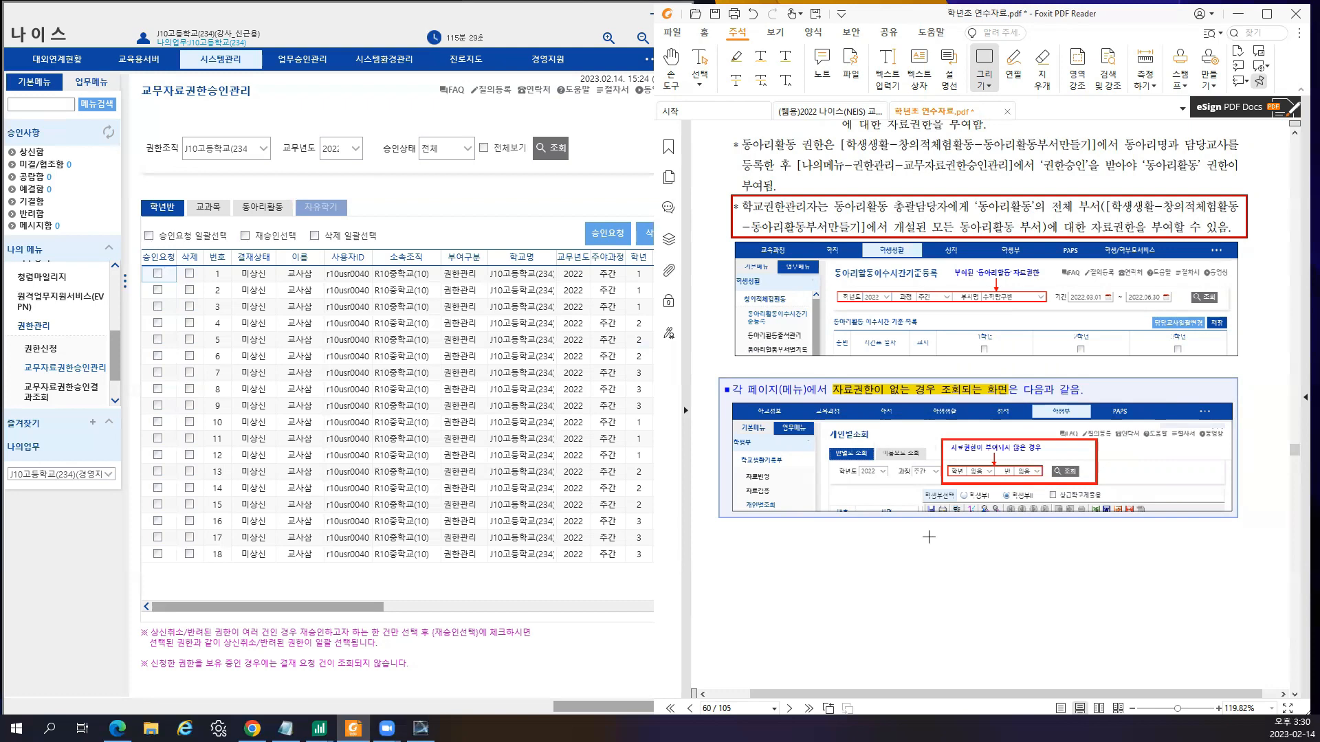
- Read the guide's section on granting permissions through 사용자그룹 registration, including the 업무처리 절차 table and the 권한 부여의 실제 overview
scroll(927, 536, down, 3)
scroll(914, 489, down, 10)
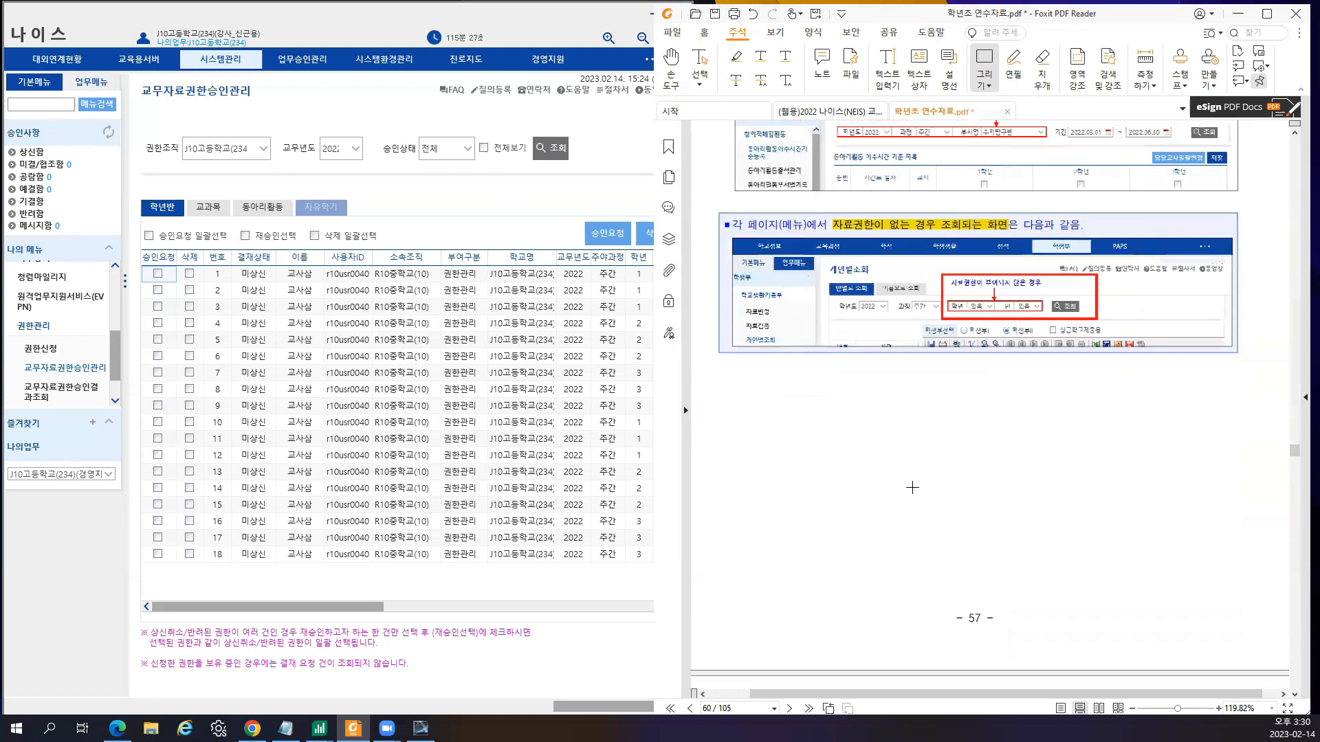
scroll(912, 487, down, 9)
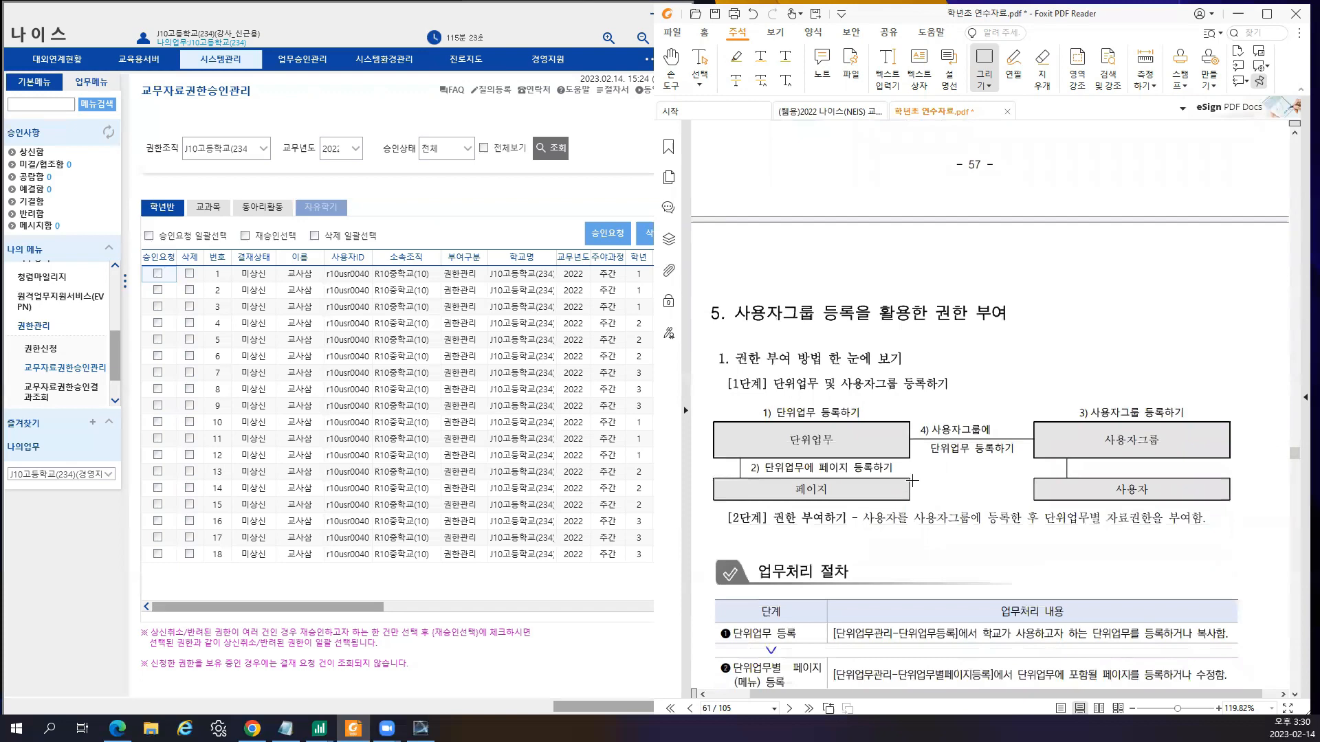
scroll(922, 460, down, 3)
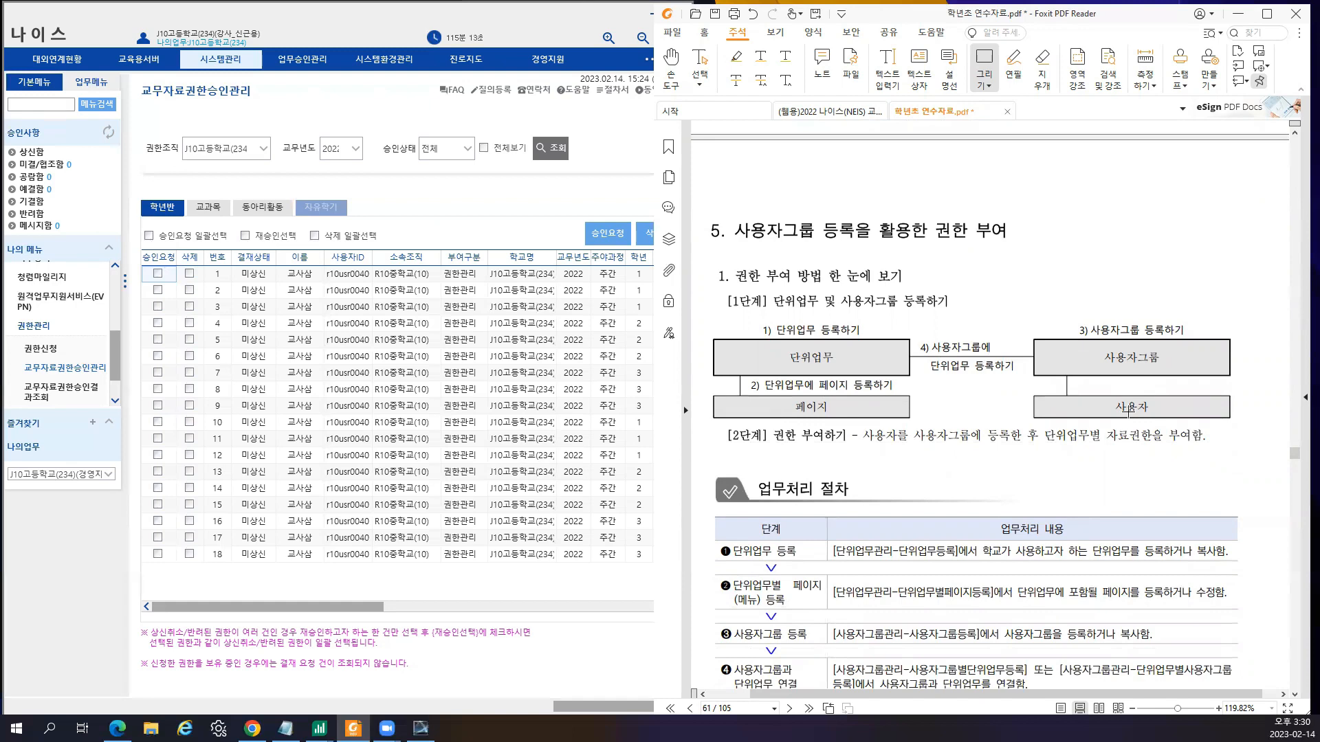
scroll(955, 527, down, 4)
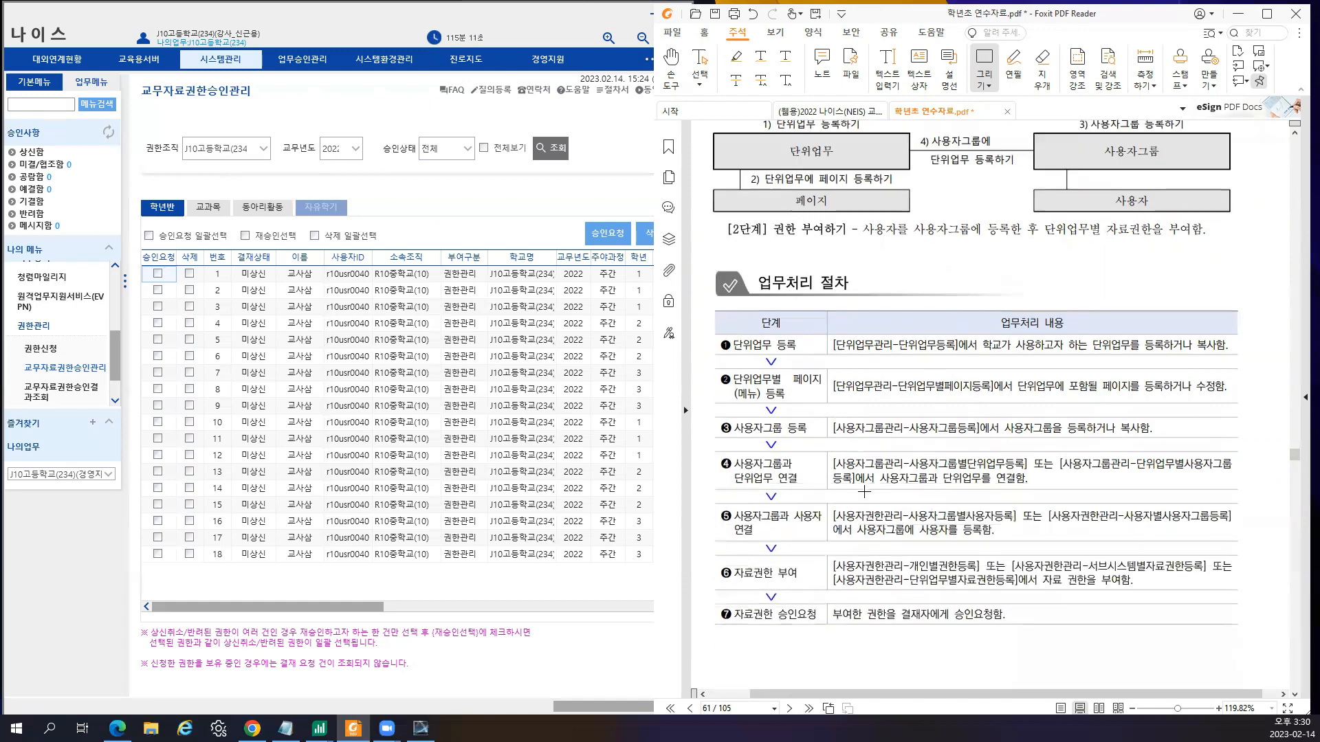
scroll(865, 490, down, 6)
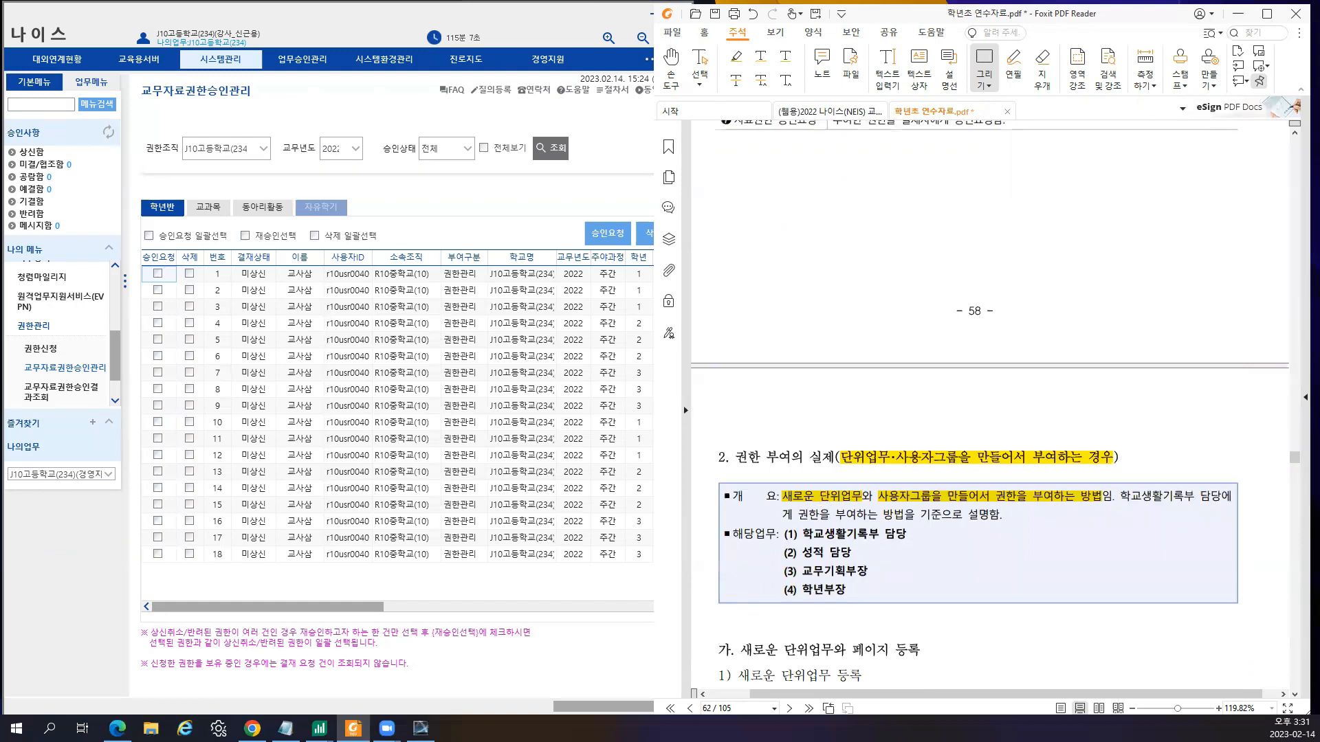
key(alt+Tab)
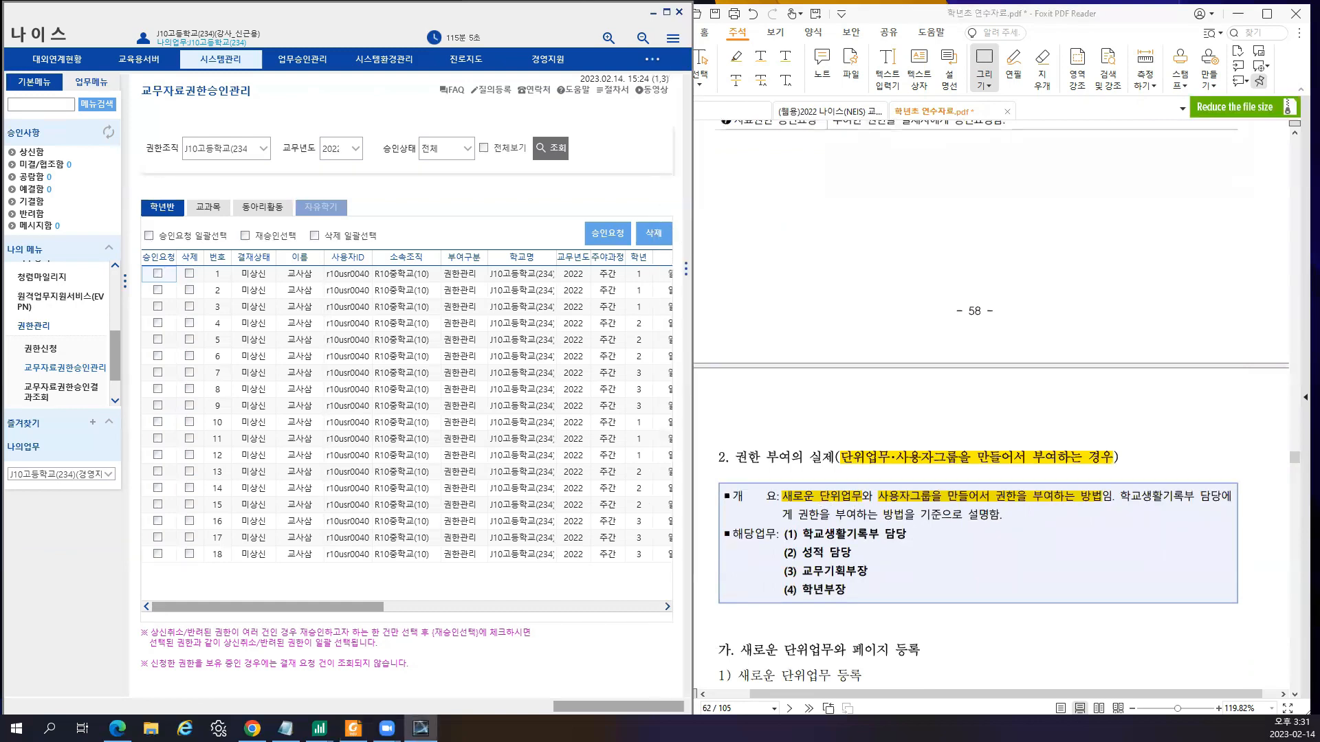
click(977, 370)
scroll(893, 427, down, 3)
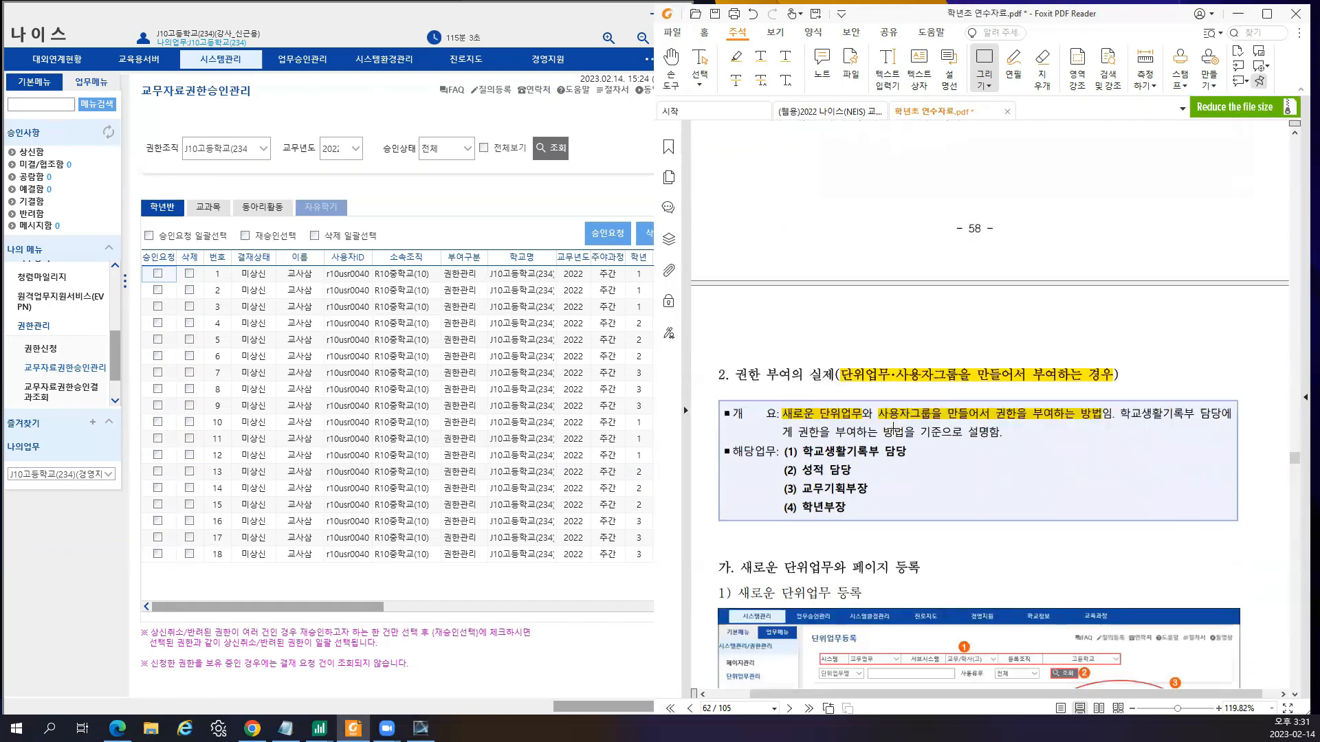
- Draw a red rectangle around the headings 가. 새로운 단위업무와 페이지 등록 and 1) 새로운 단위업무 등록
scroll(893, 432, down, 4)
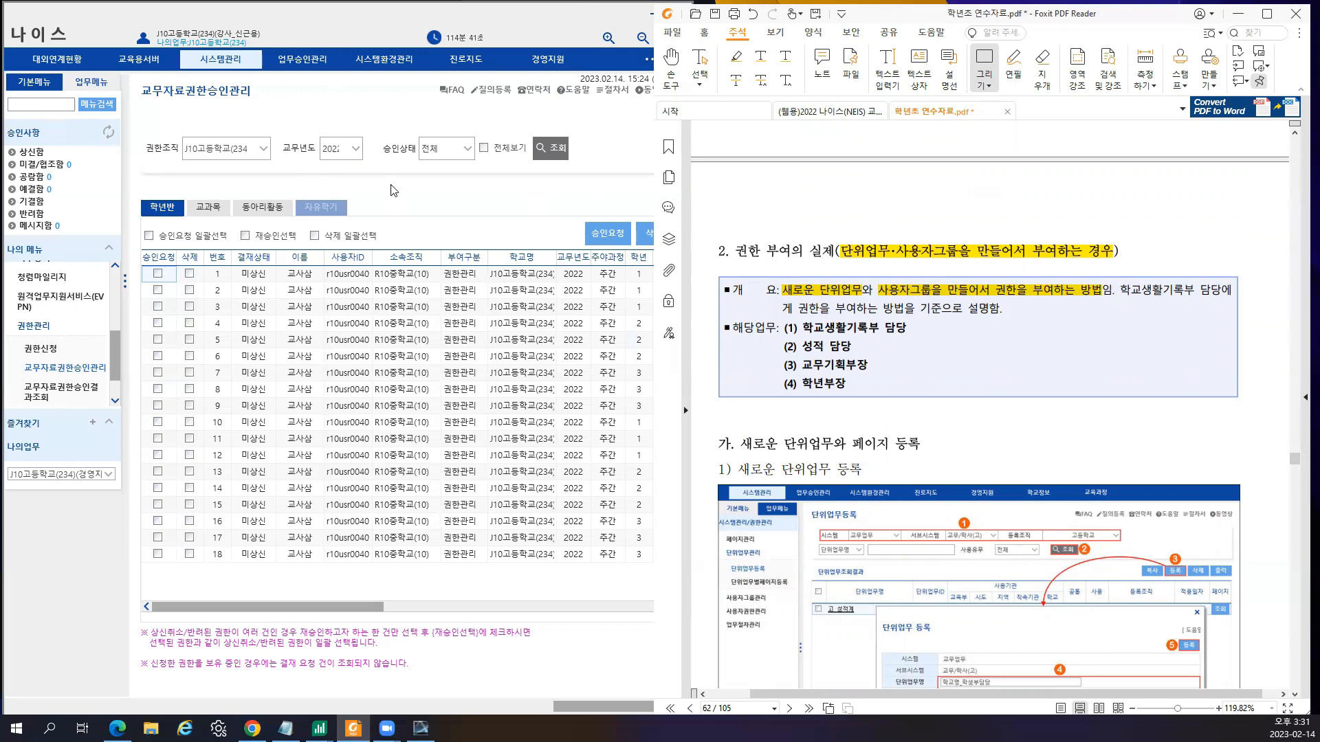
click(405, 102)
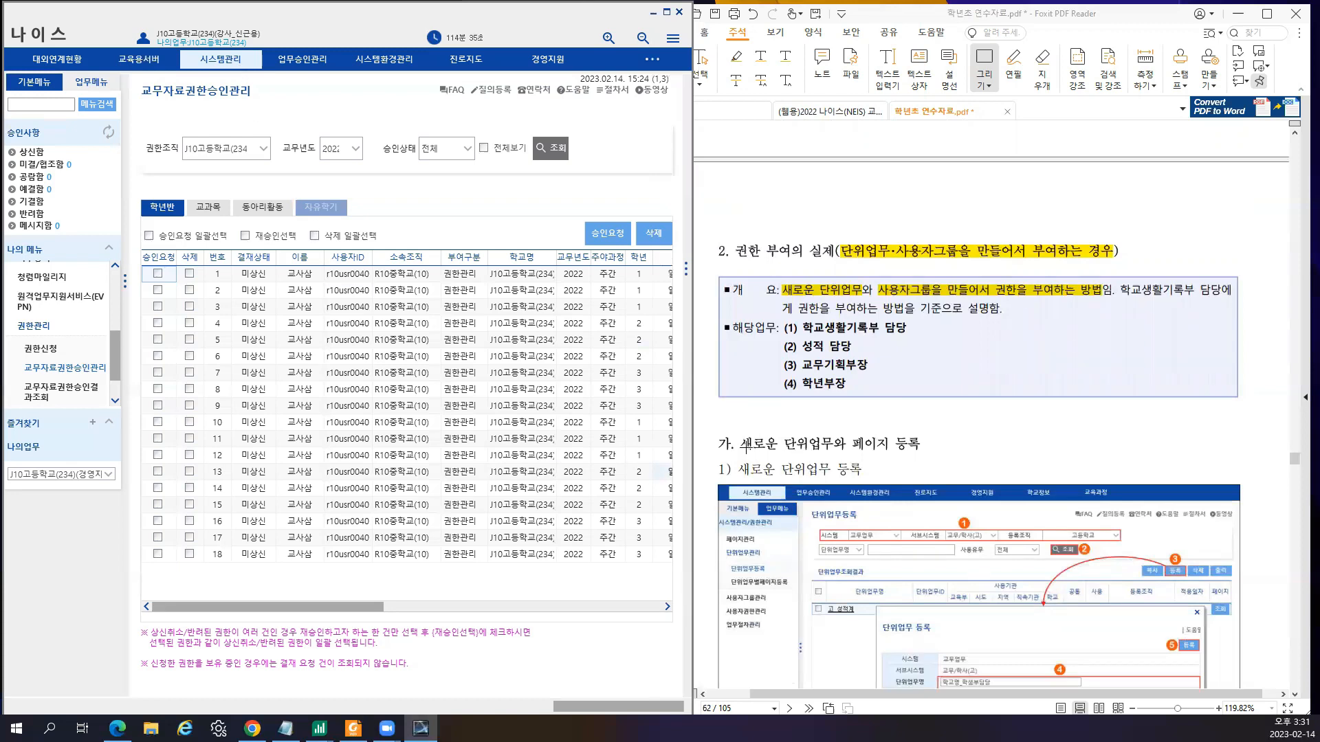
mouse_move(710, 426)
mouse_down()
mouse_move(772, 457)
mouse_move(936, 464)
mouse_move(936, 482)
mouse_up()
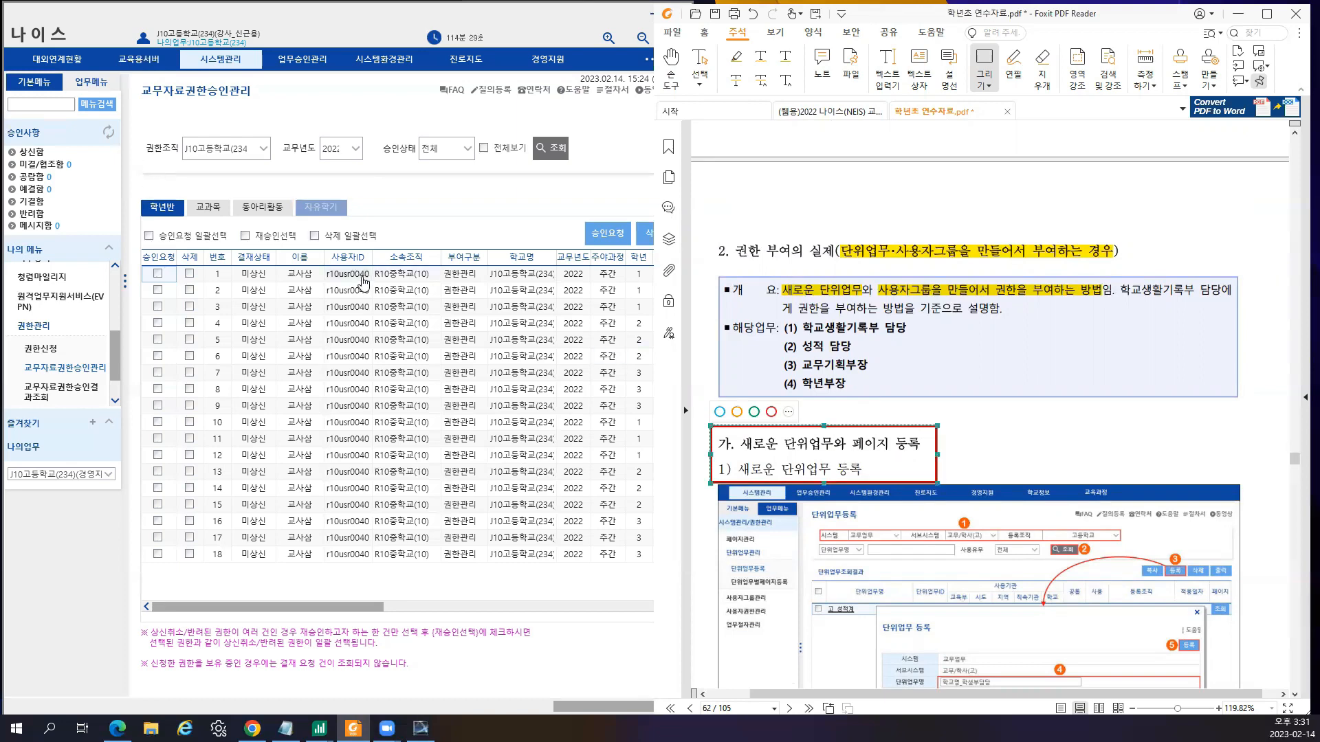
- Open the 단위업무등록 page in NEIS under 시스템관리, 권한관리, 단위업무관리
click(237, 67)
mouse_move(237, 67)
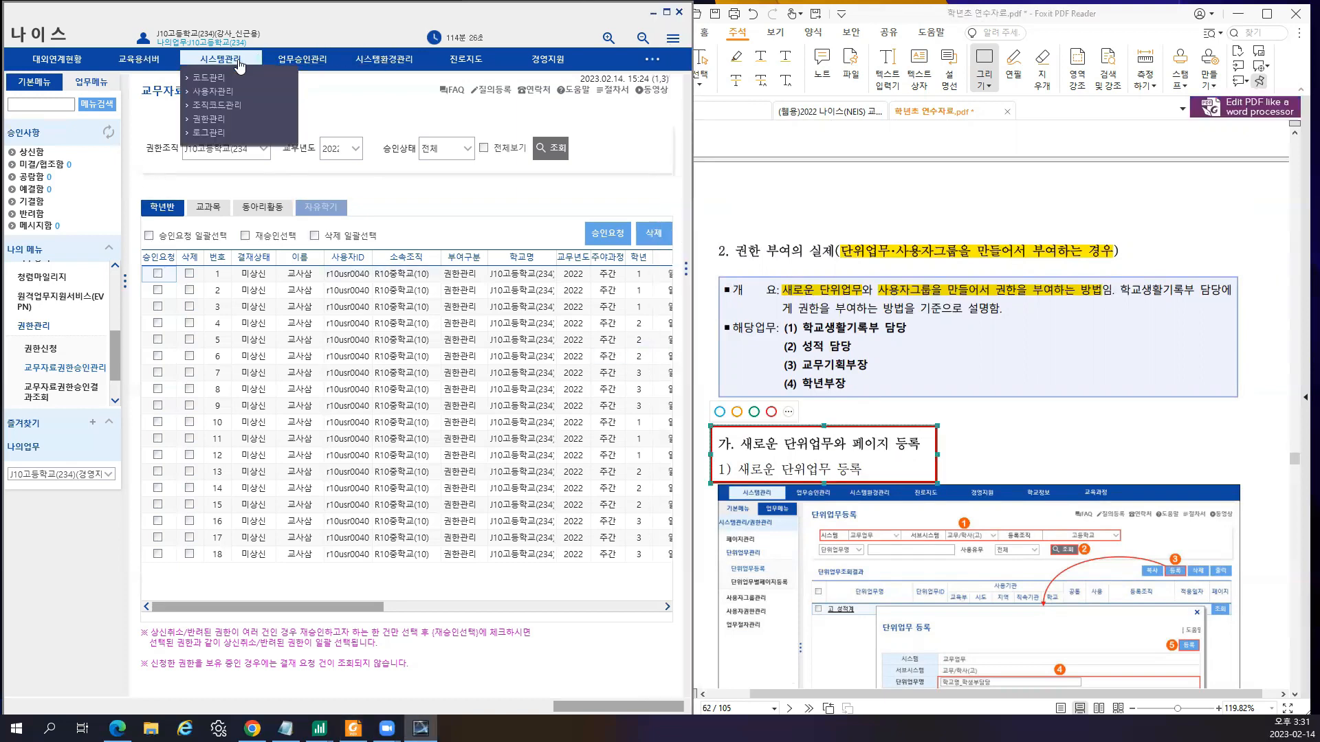
click(245, 121)
scroll(779, 323, down, 3)
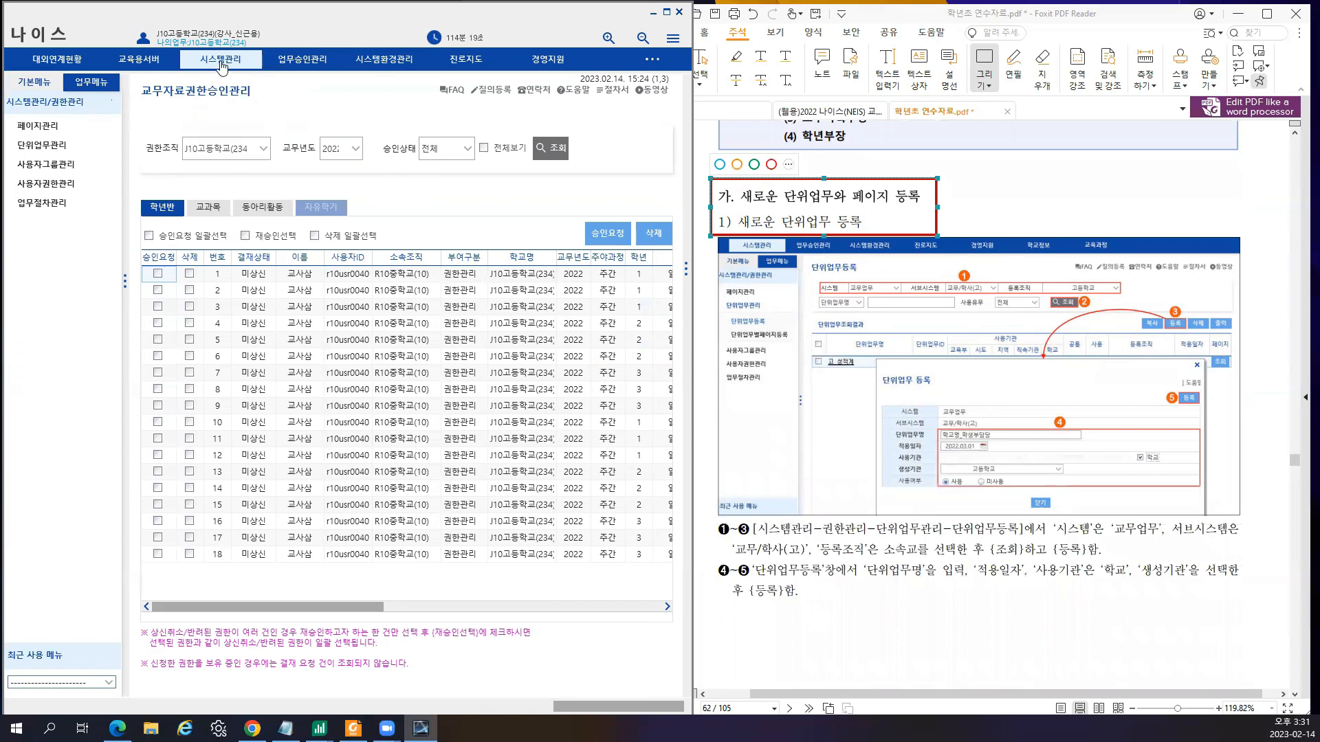
click(68, 150)
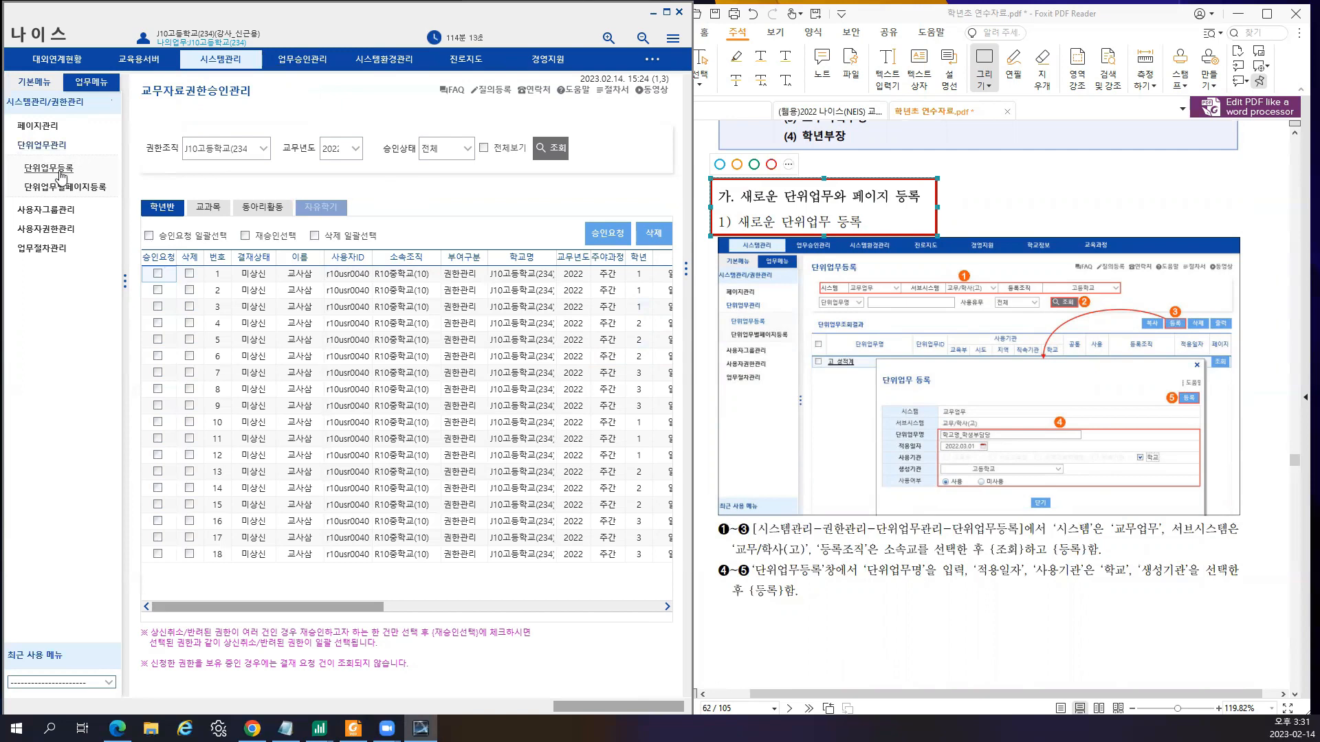
click(61, 172)
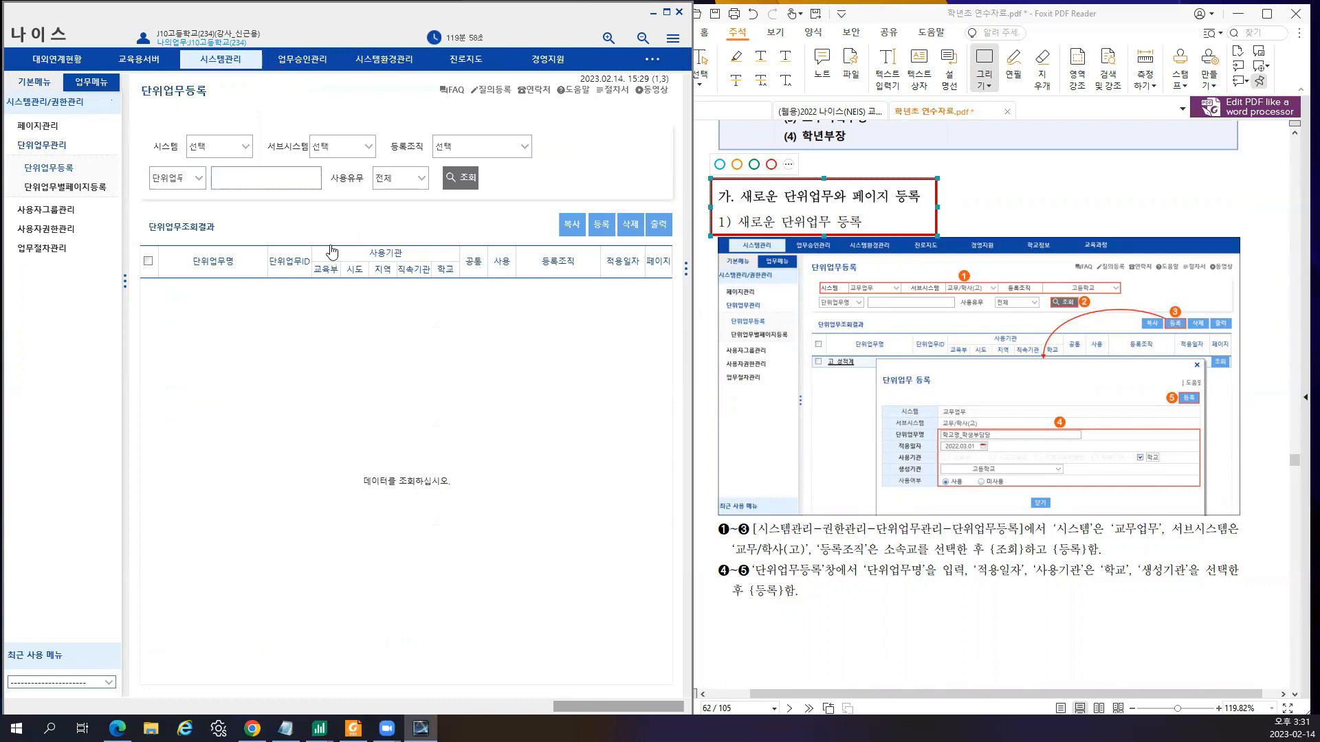
- Query the 단위업무 list with 시스템 교무업무, 서브시스템 교무/학사(고) and 등록조직 공통
click(224, 147)
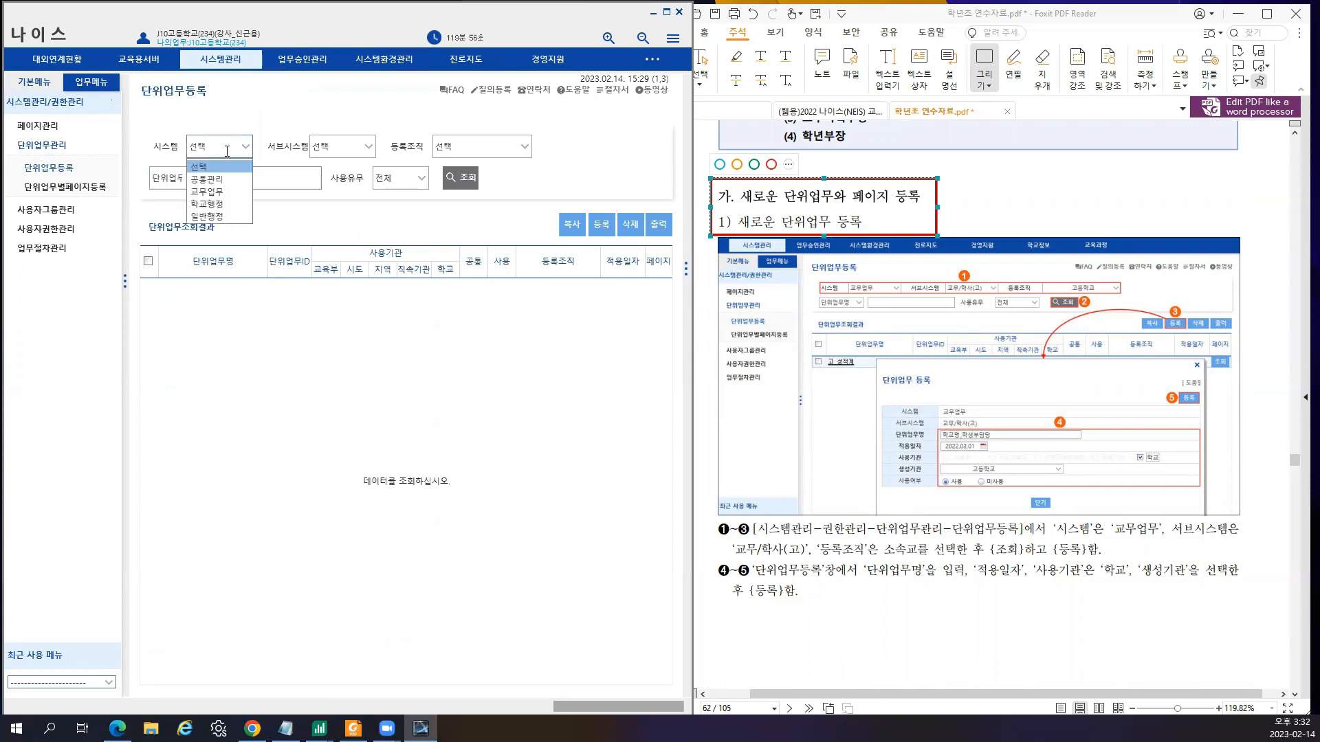
click(206, 191)
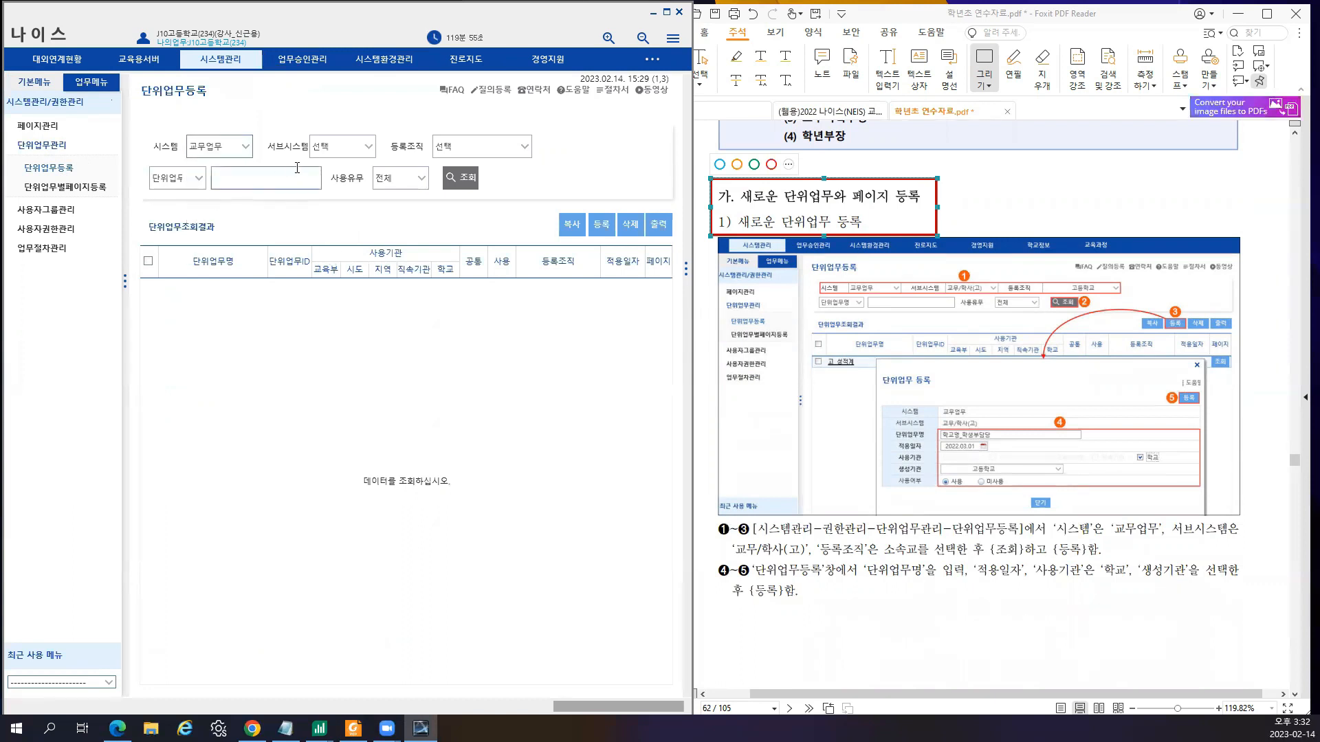
click(370, 149)
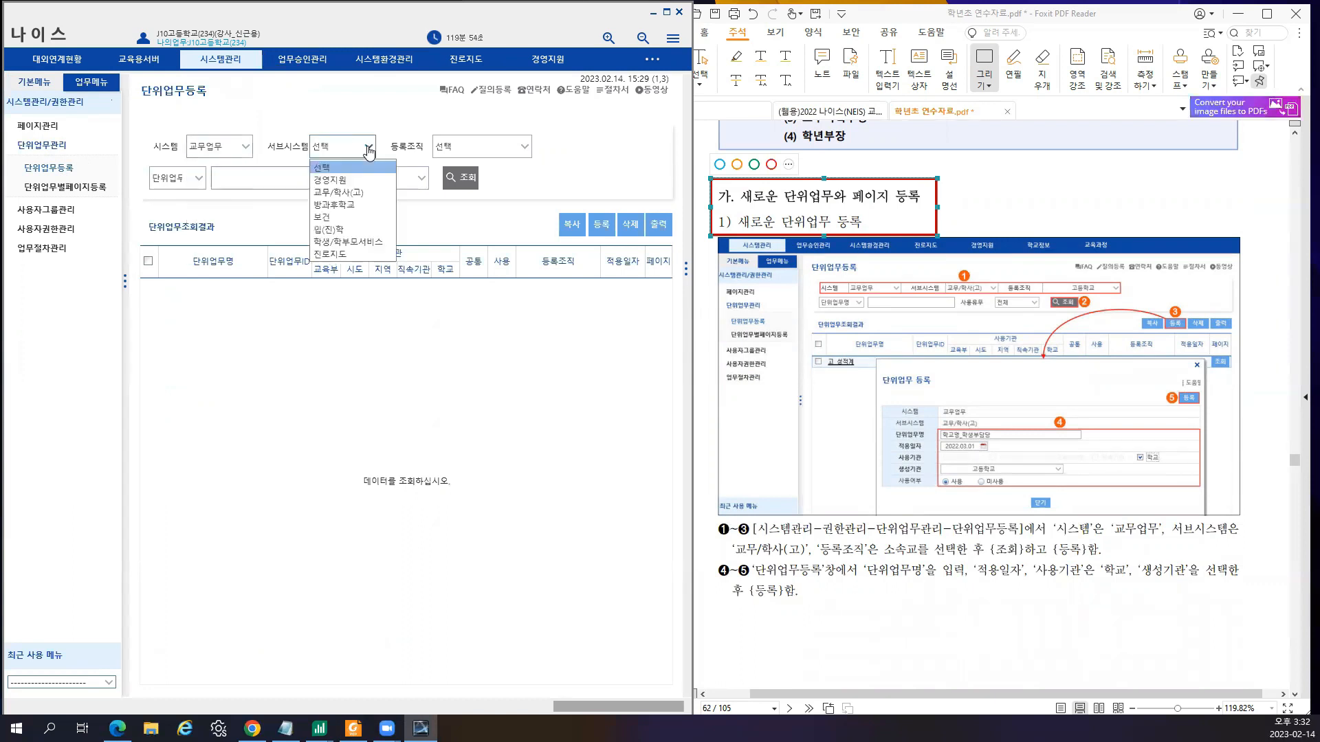
click(380, 195)
click(509, 149)
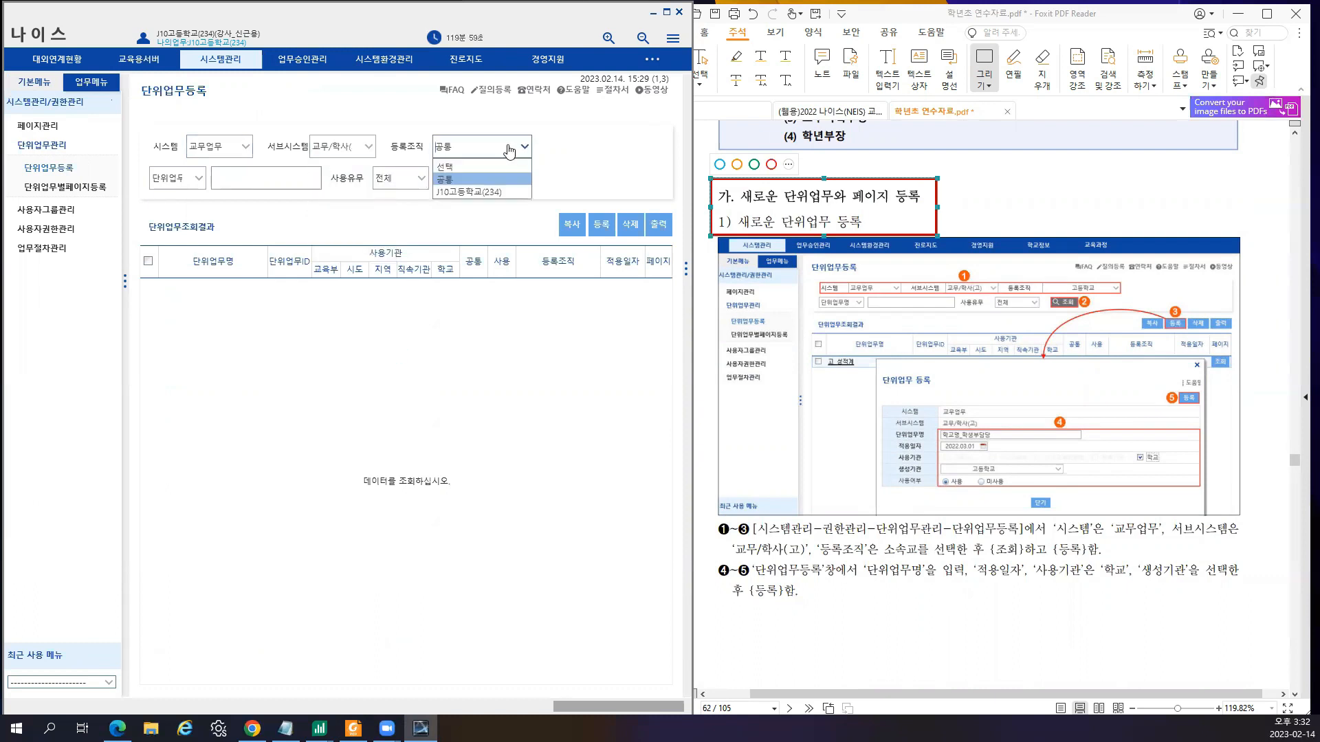
click(495, 178)
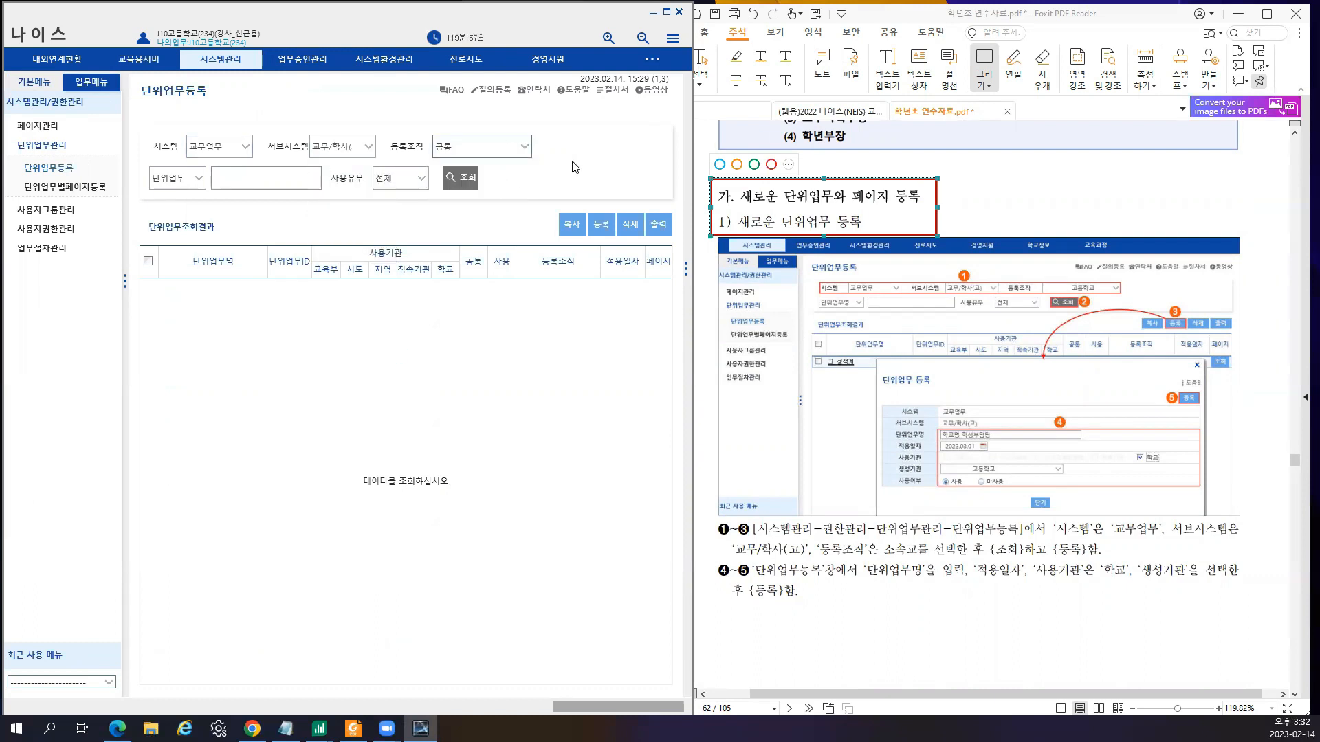
click(473, 181)
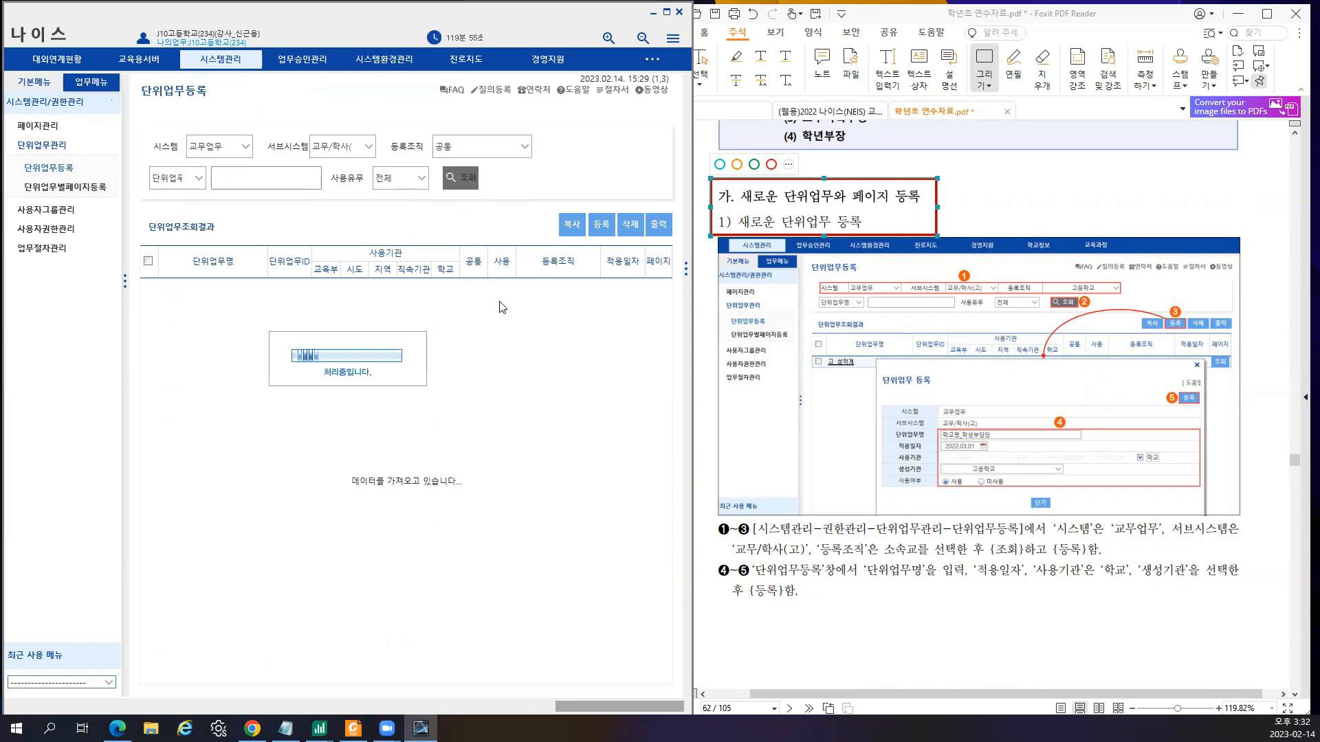
- Change 등록조직 to J10고등학교(234) and query the school's own 단위업무 list
click(516, 149)
click(462, 175)
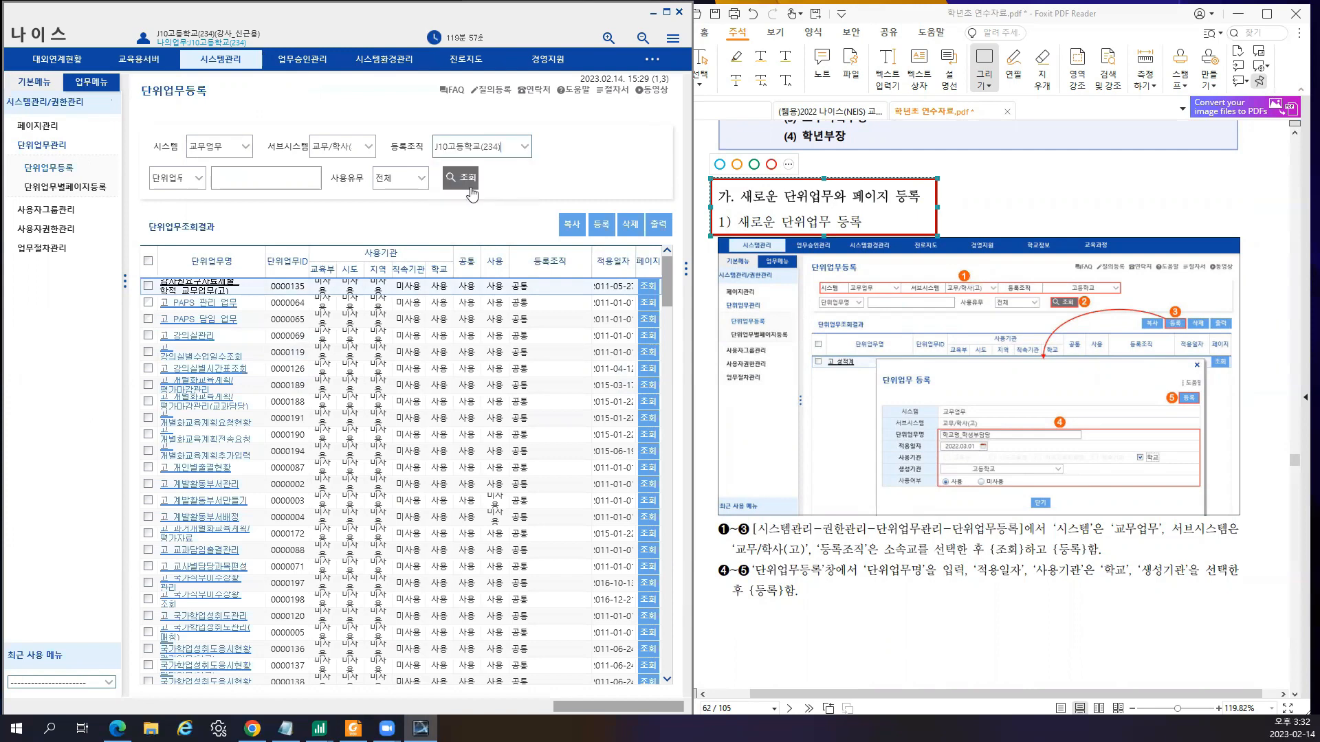
click(446, 180)
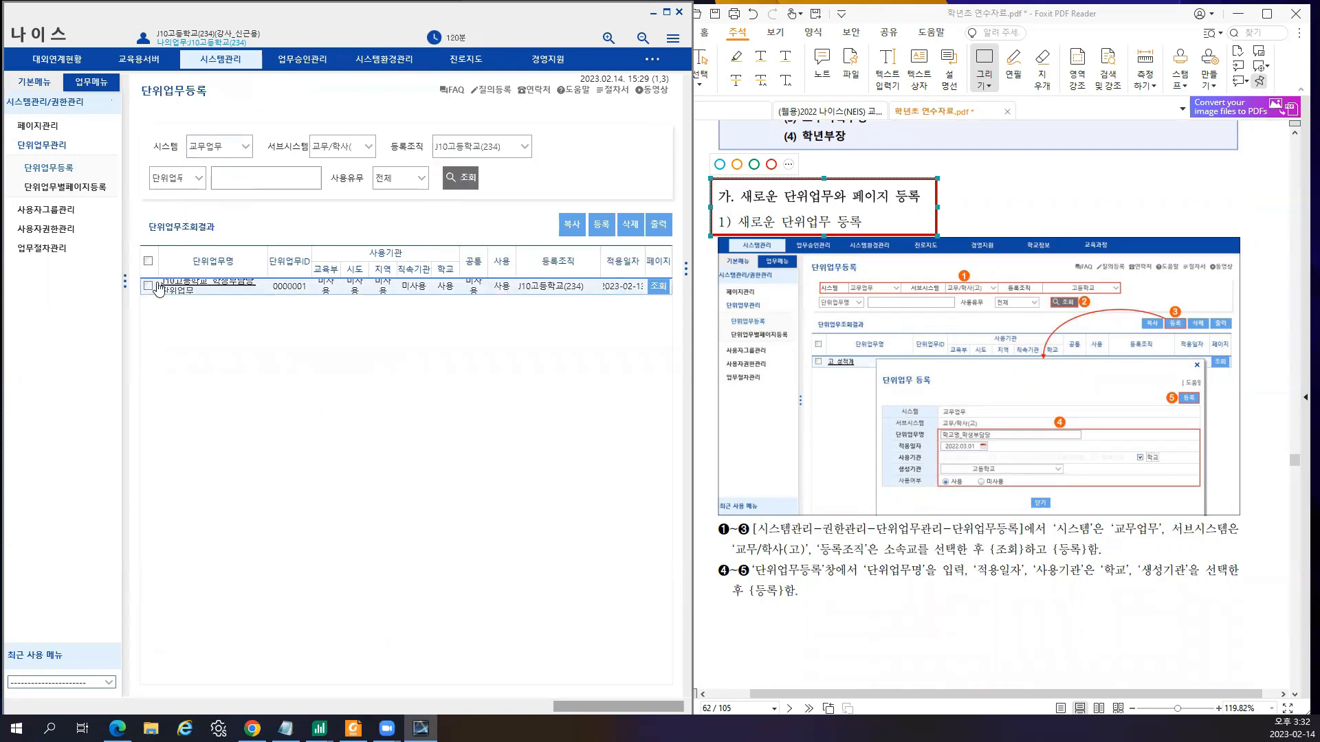
- Copy the 단위업무명 from the school's existing 단위업무 record and close its edit window
click(206, 287)
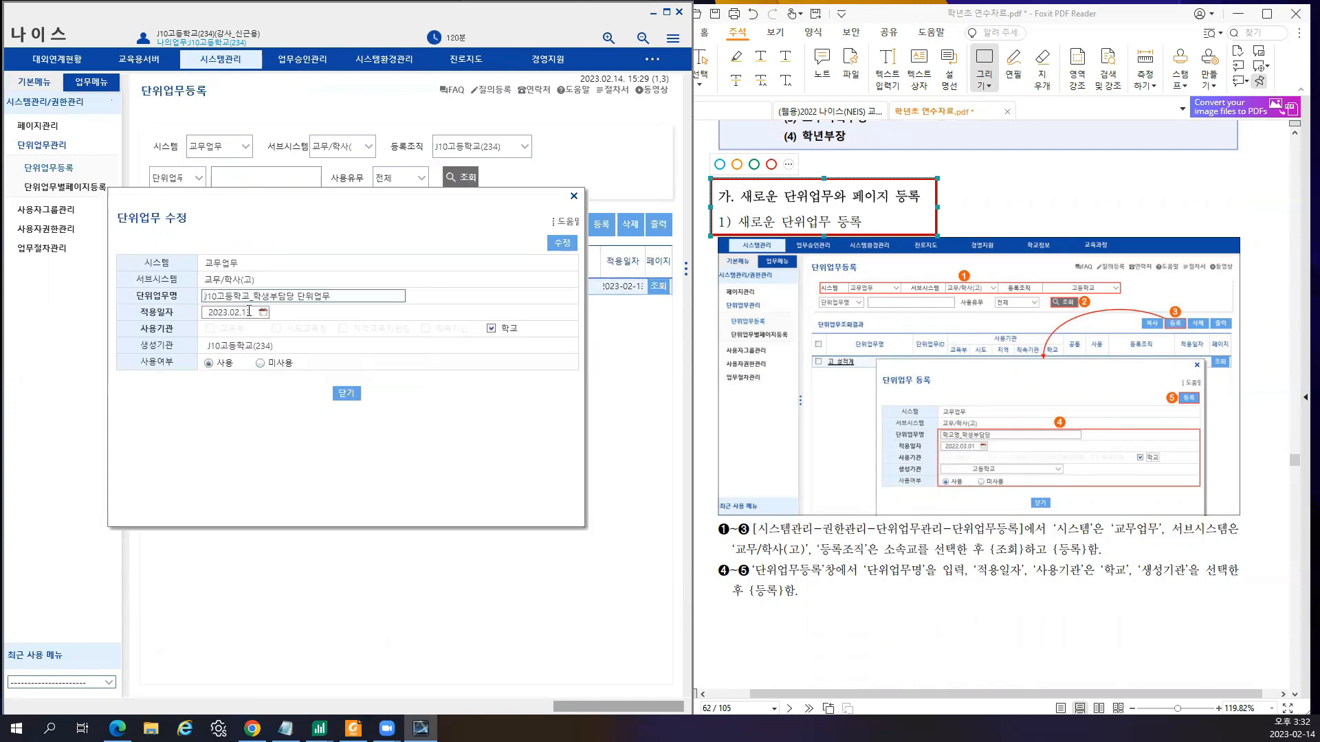
triple_click(367, 291)
key(ctrl+c)
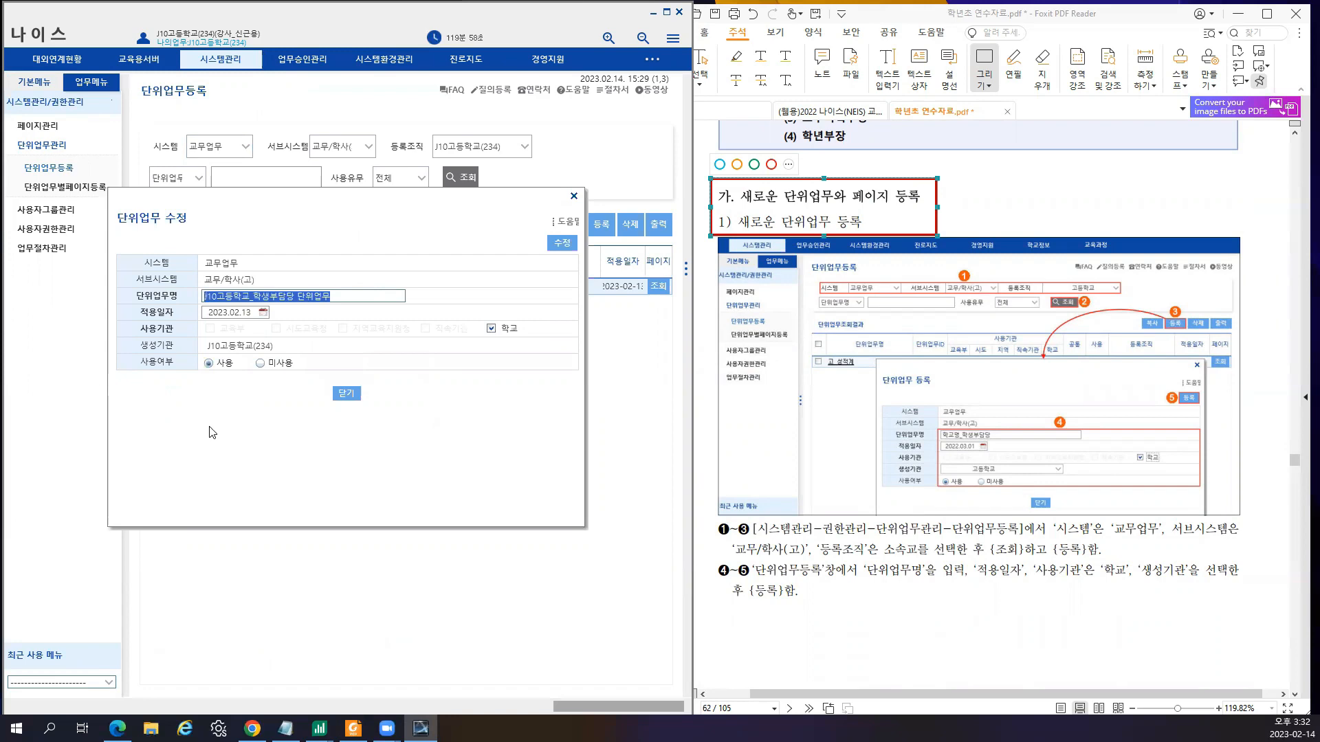
click(346, 403)
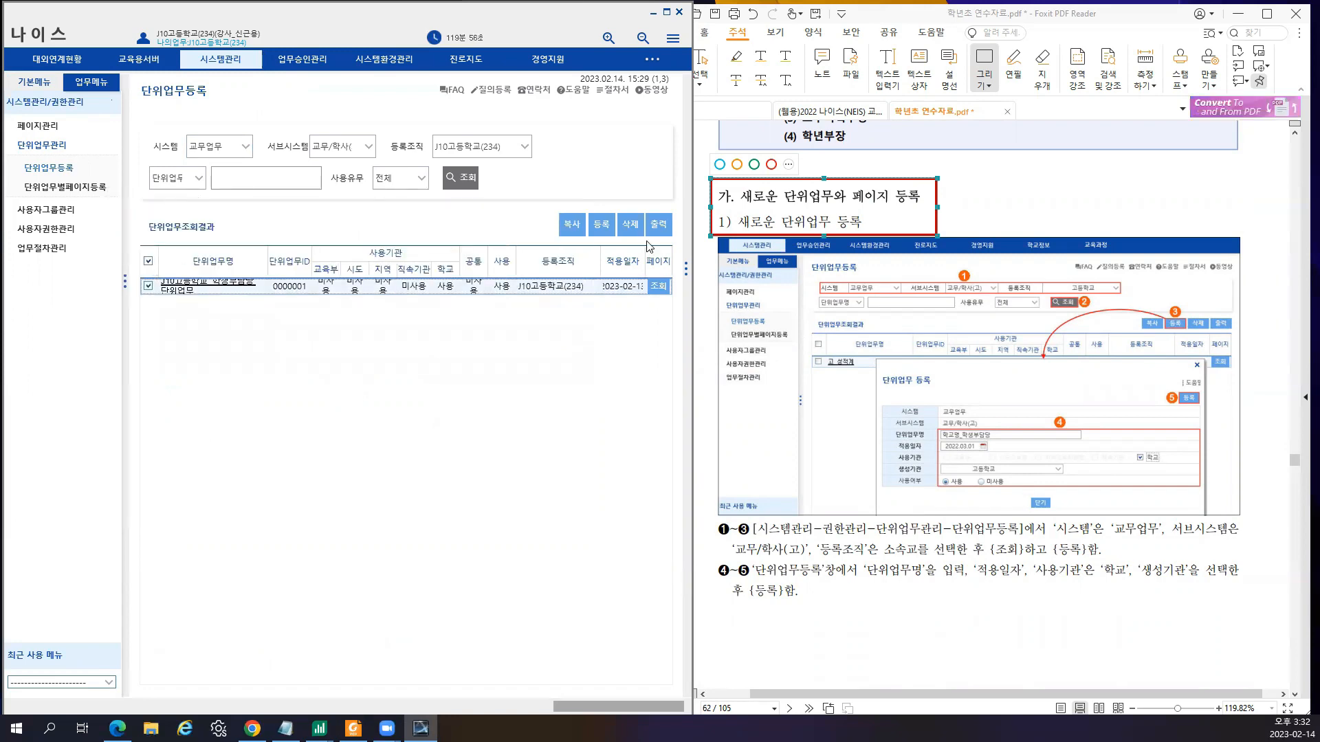
- Delete the school's existing 학생부담당 단위업무 and confirm the deletion
click(630, 225)
click(376, 410)
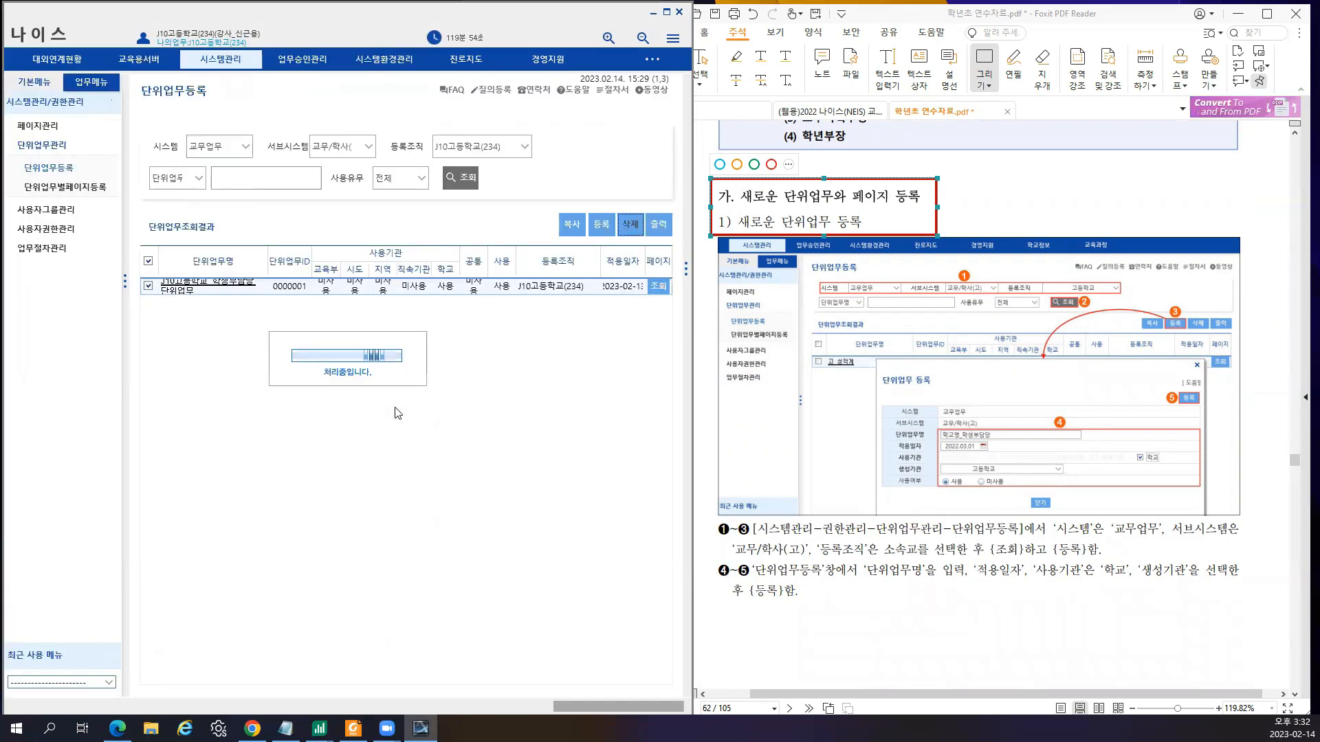
click(403, 406)
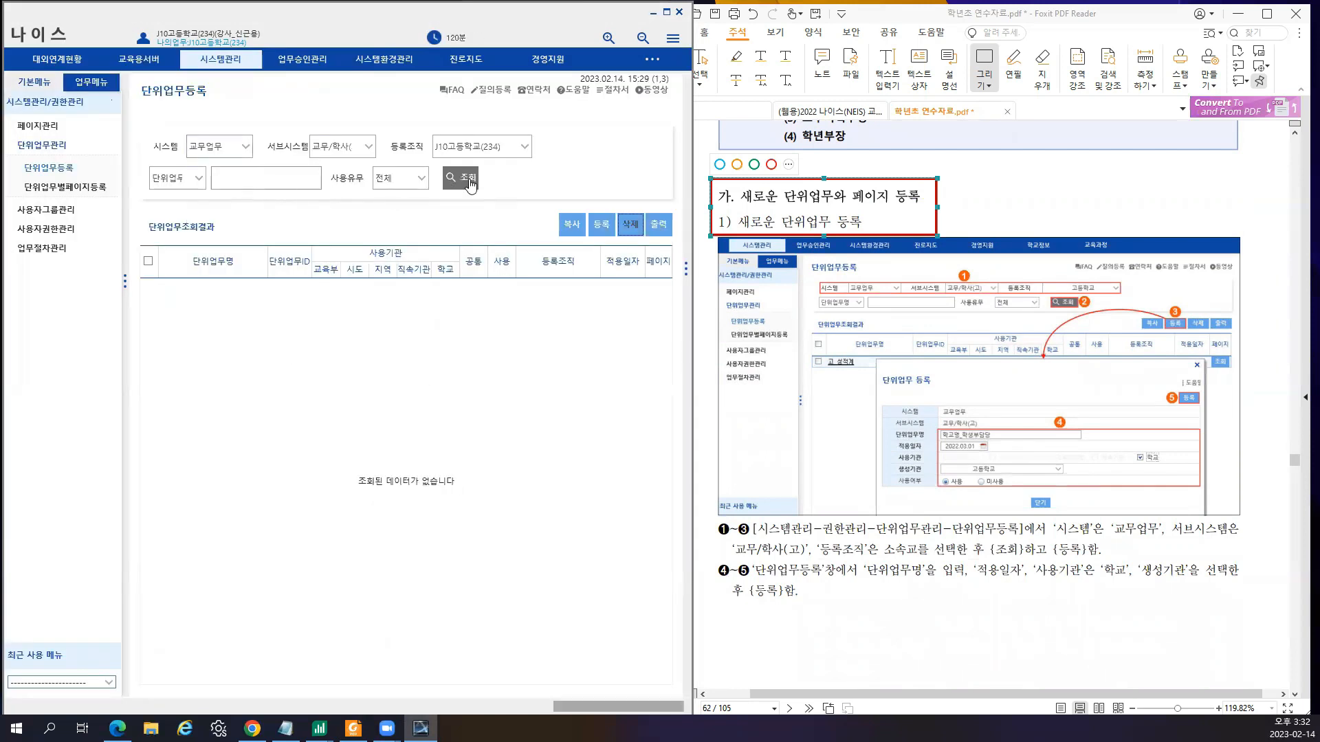
- With 등록조직 set to 공통, start a new 단위업무 registration named J10고등학교_학생부담당 단위업무
click(517, 152)
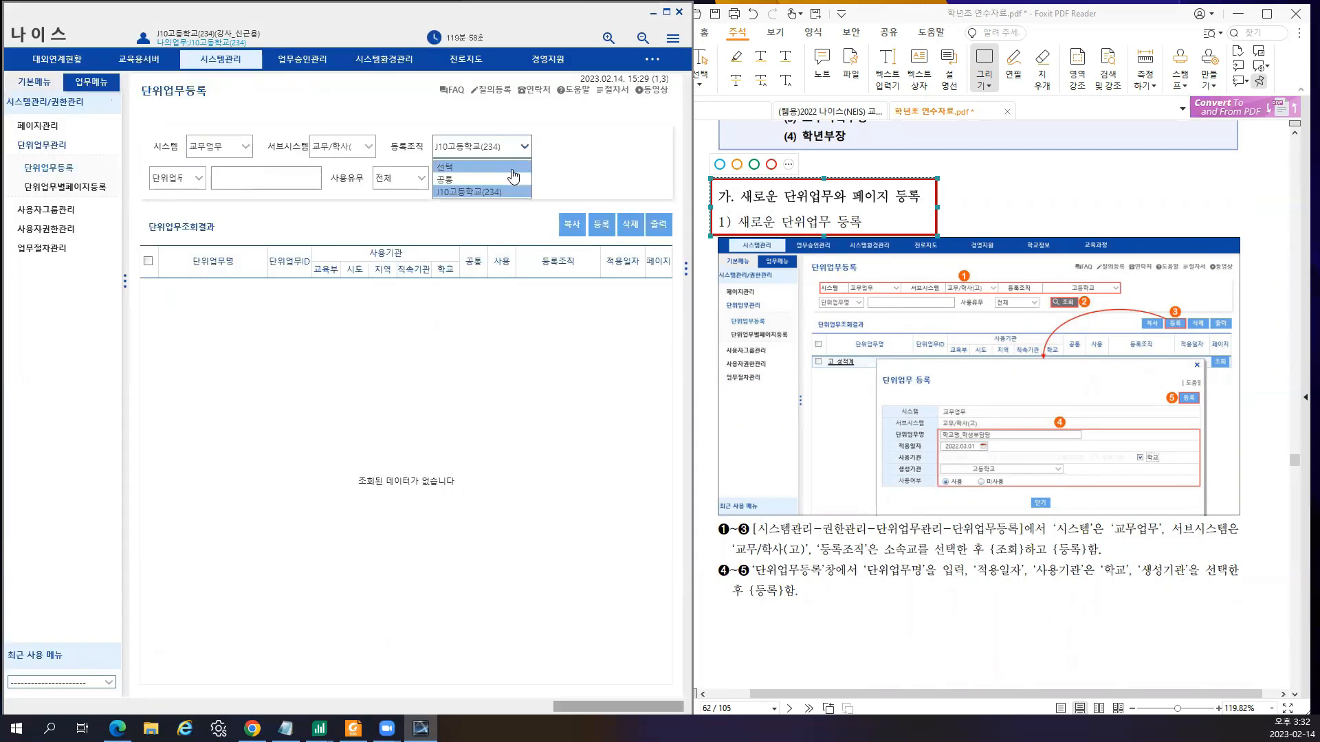
click(500, 179)
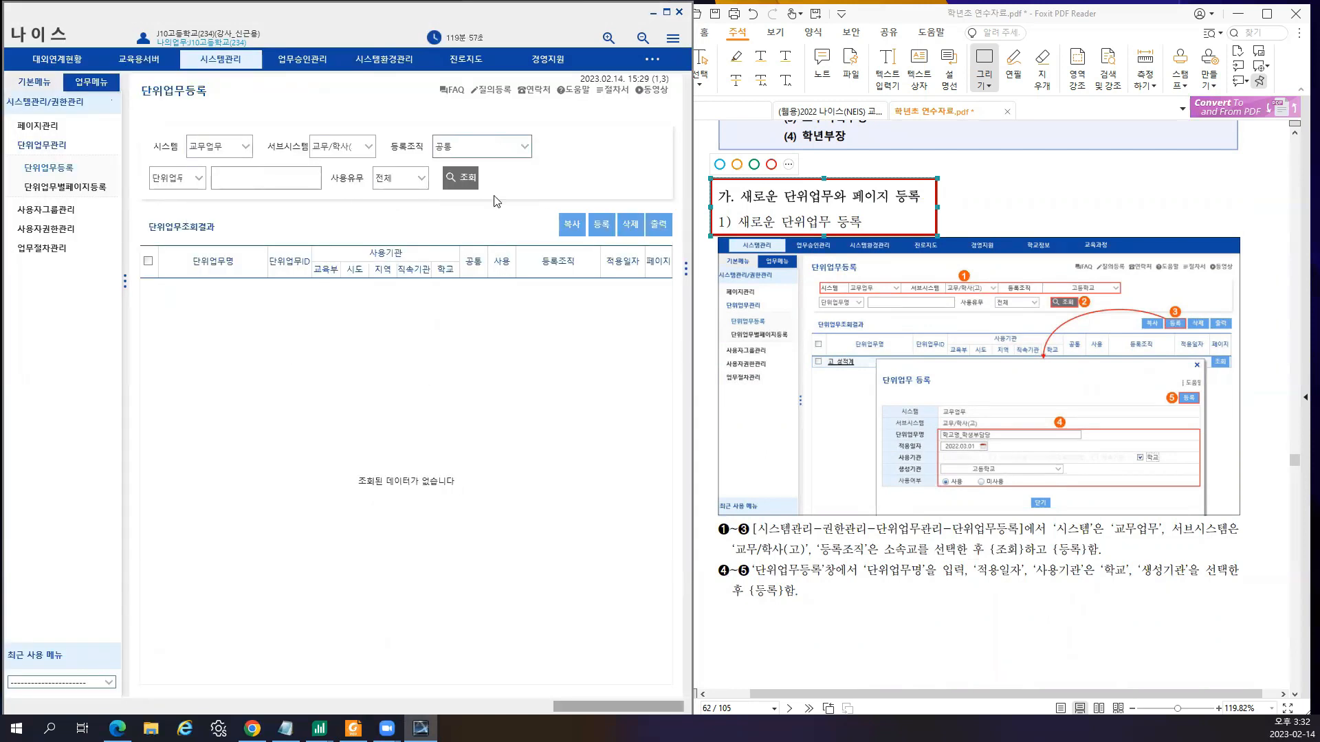
click(606, 228)
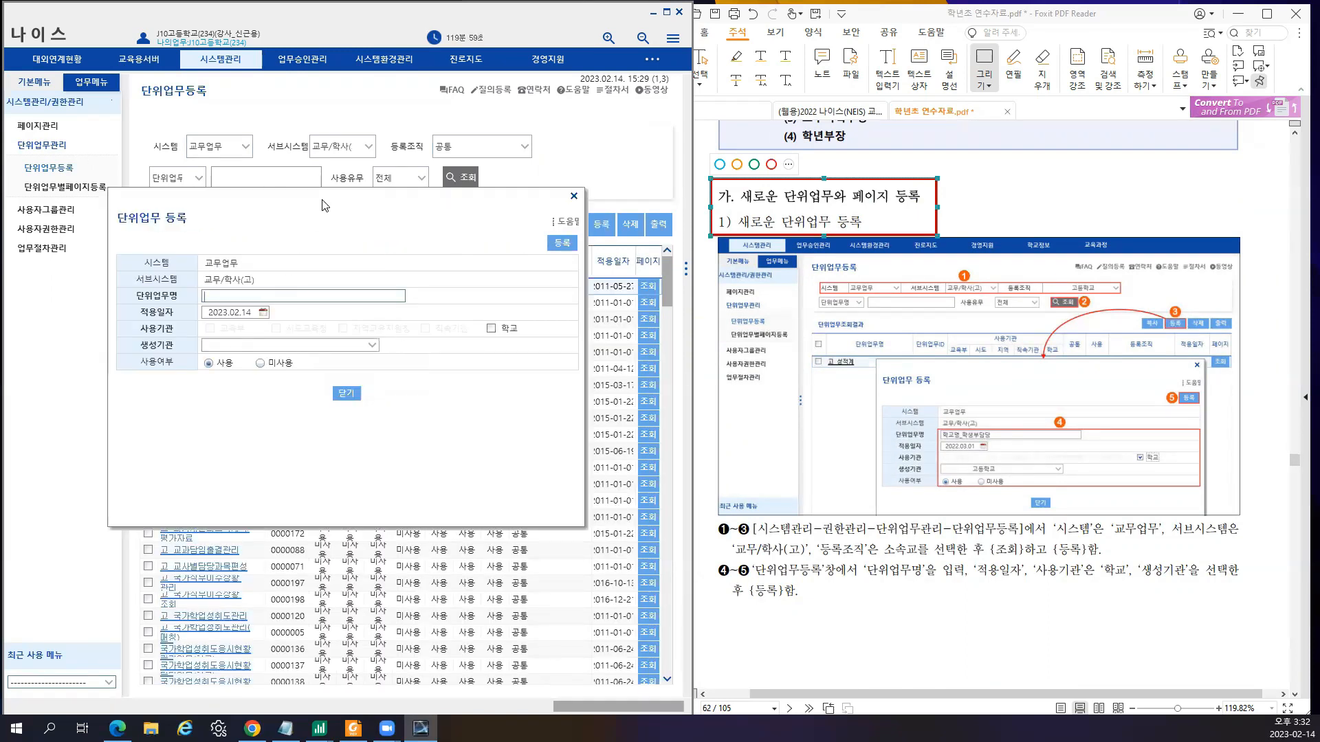
drag(299, 217, 337, 158)
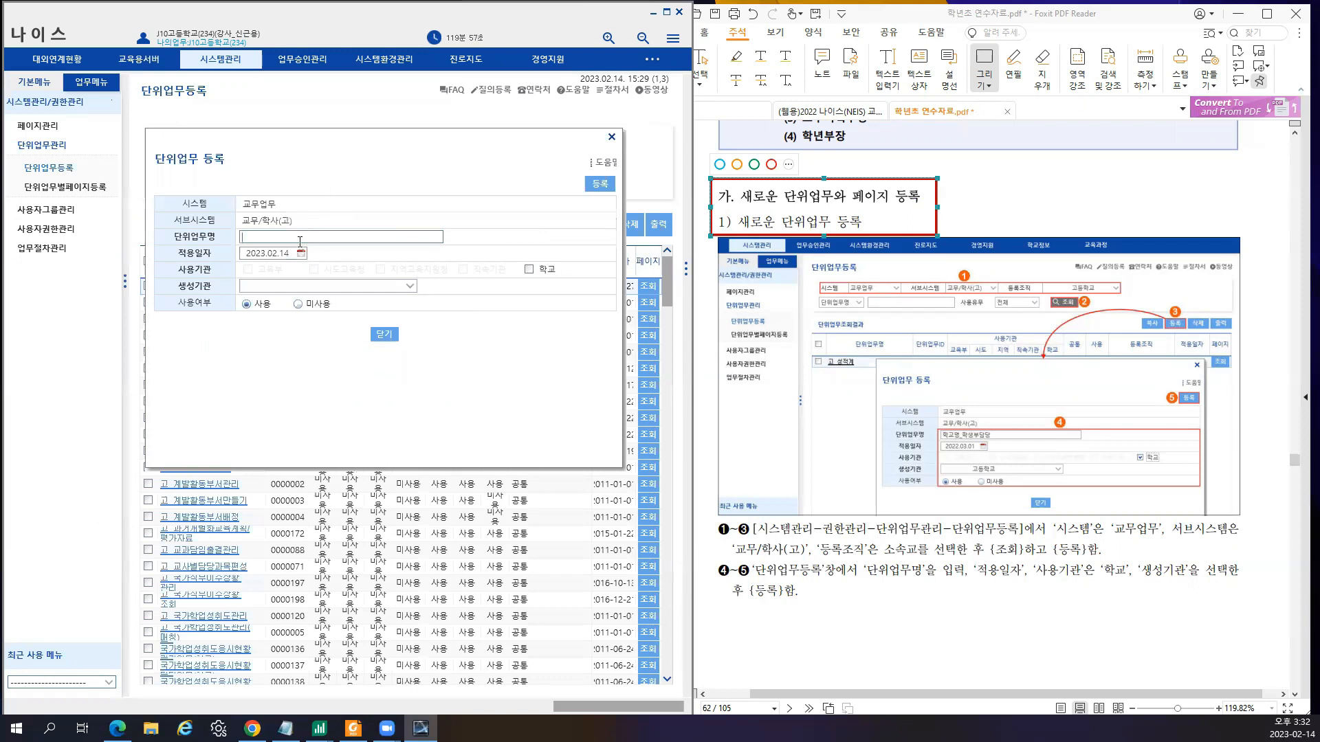
key(ctrl+v)
- Set 사용기관 to 학교 and 생성기관 to J10고등학교(234), and register the new 학생부담당 단위업무
click(862, 558)
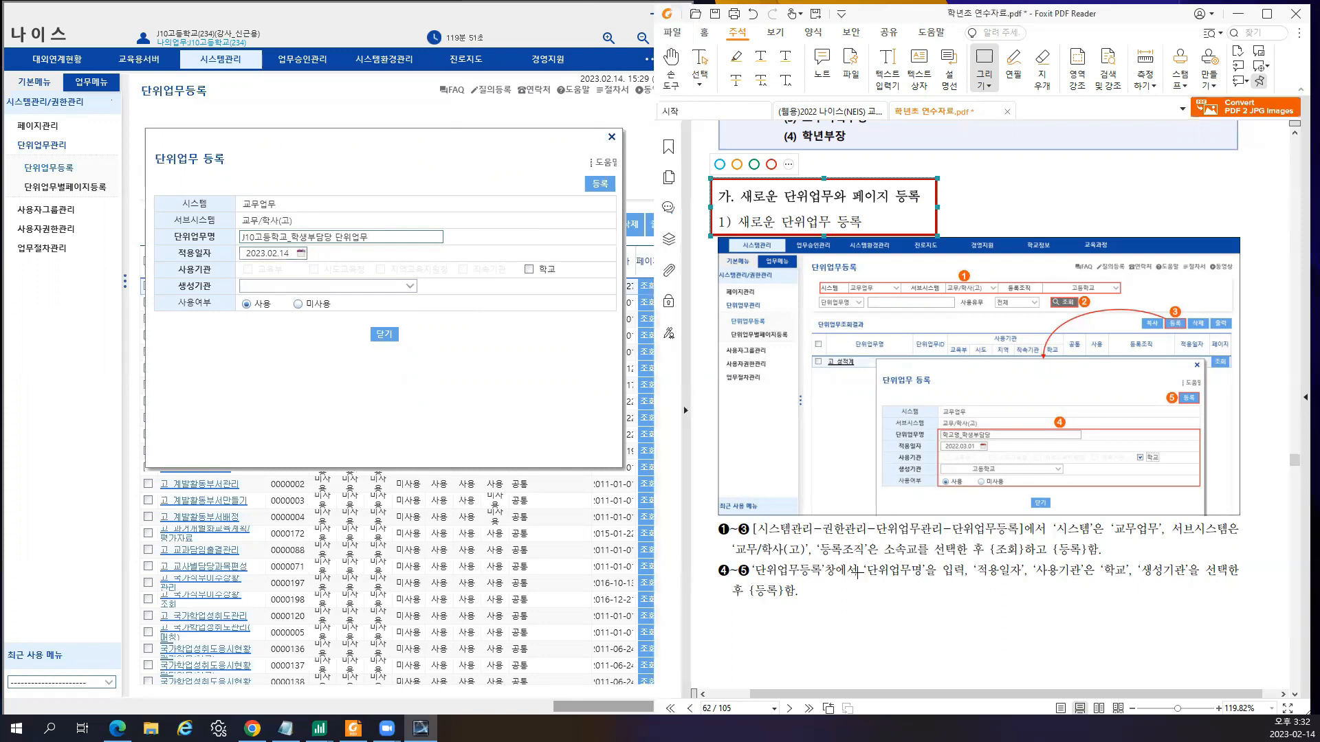
scroll(861, 557, down, 10)
scroll(861, 557, down, 3)
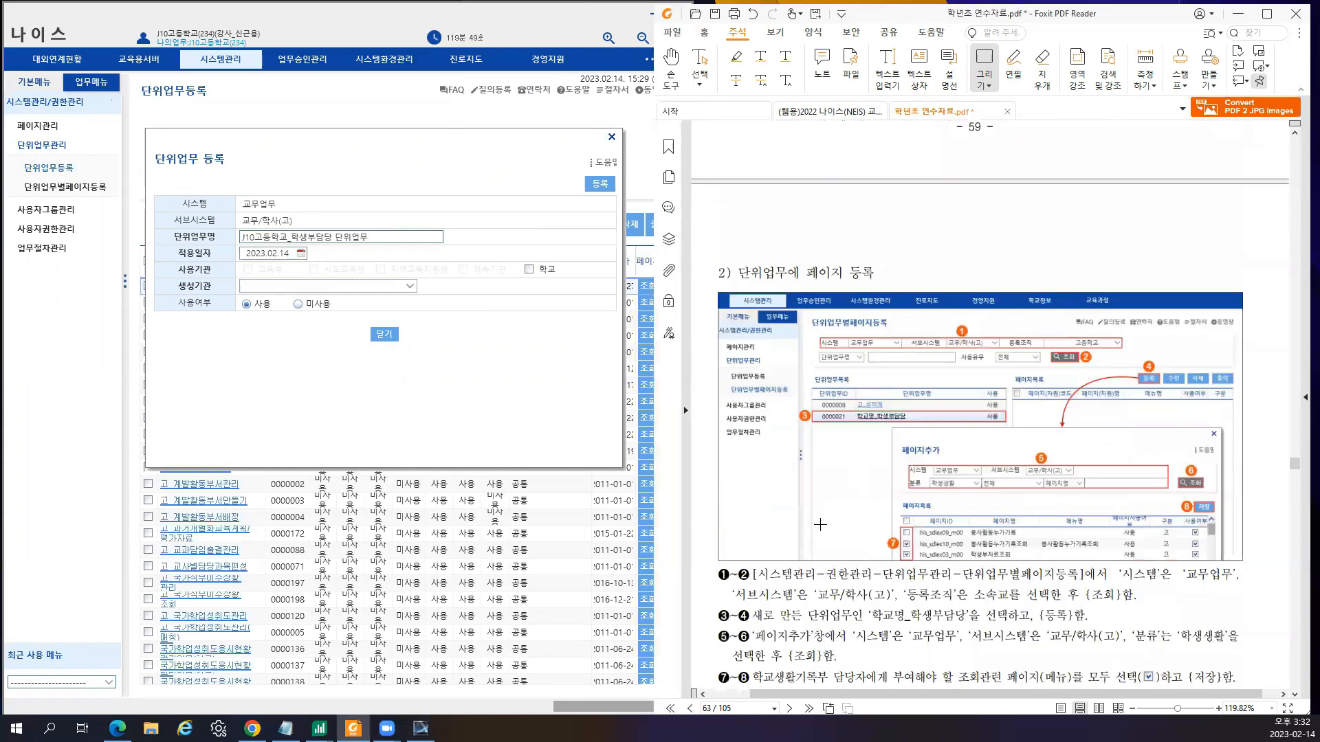
click(252, 236)
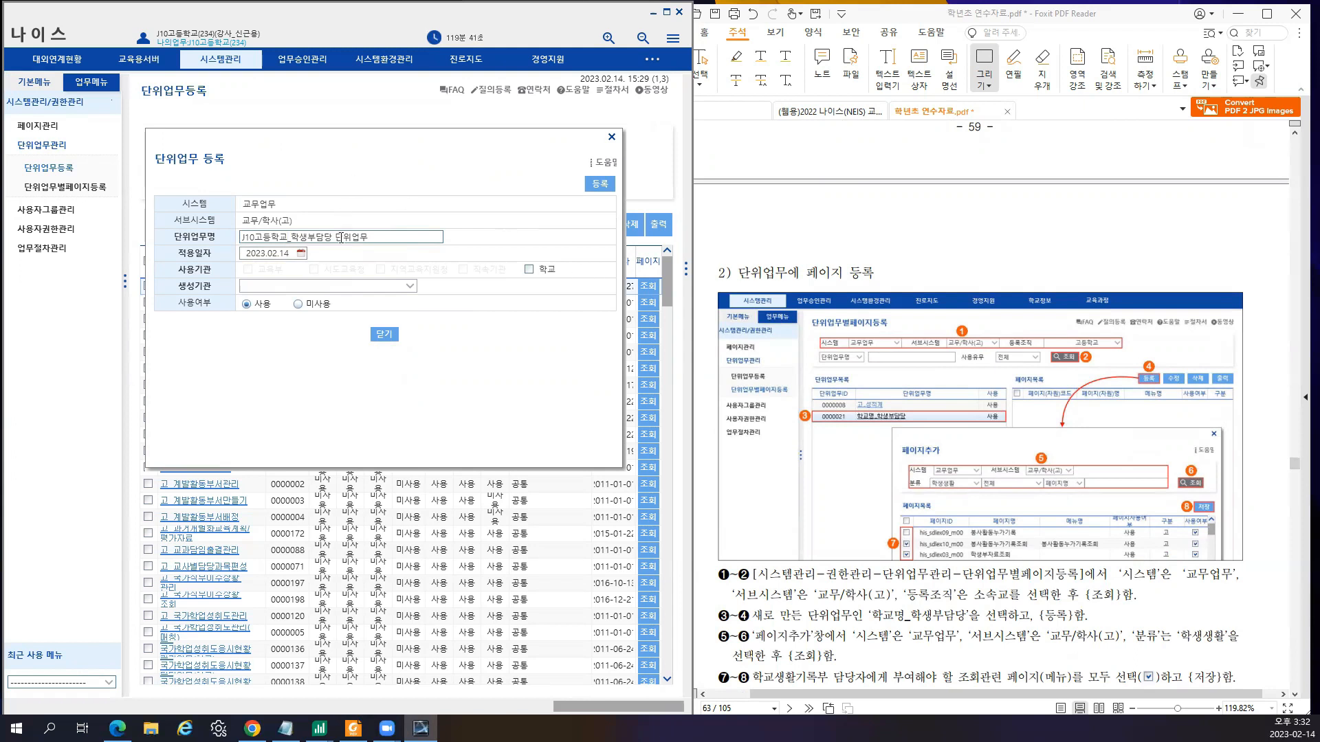
click(279, 254)
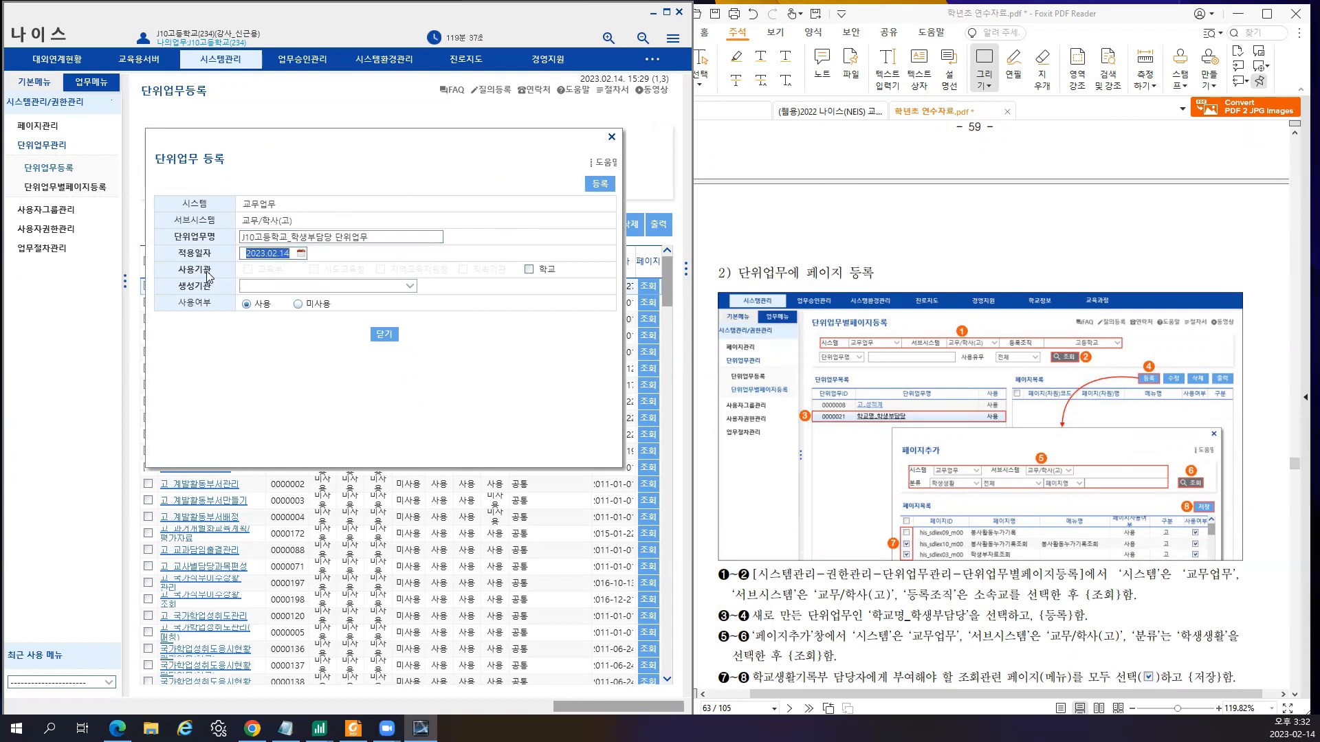
click(529, 271)
click(409, 289)
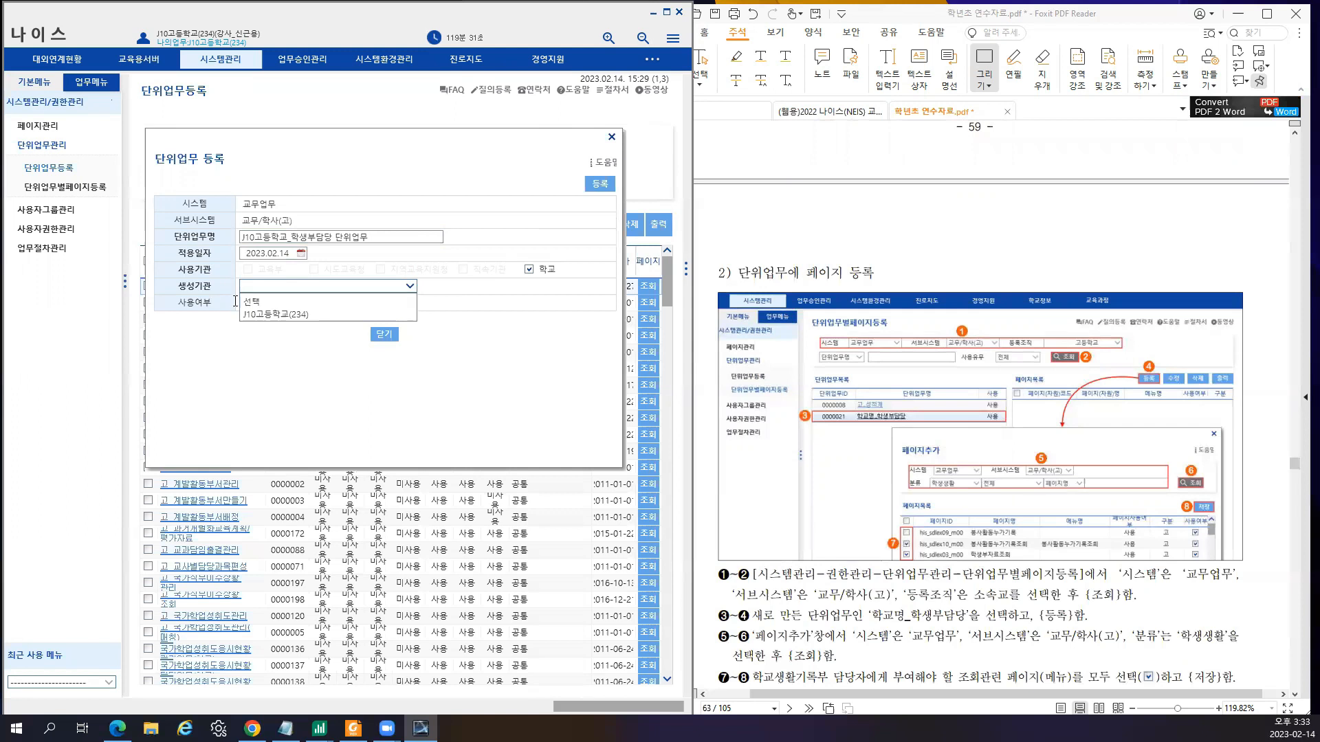
click(275, 314)
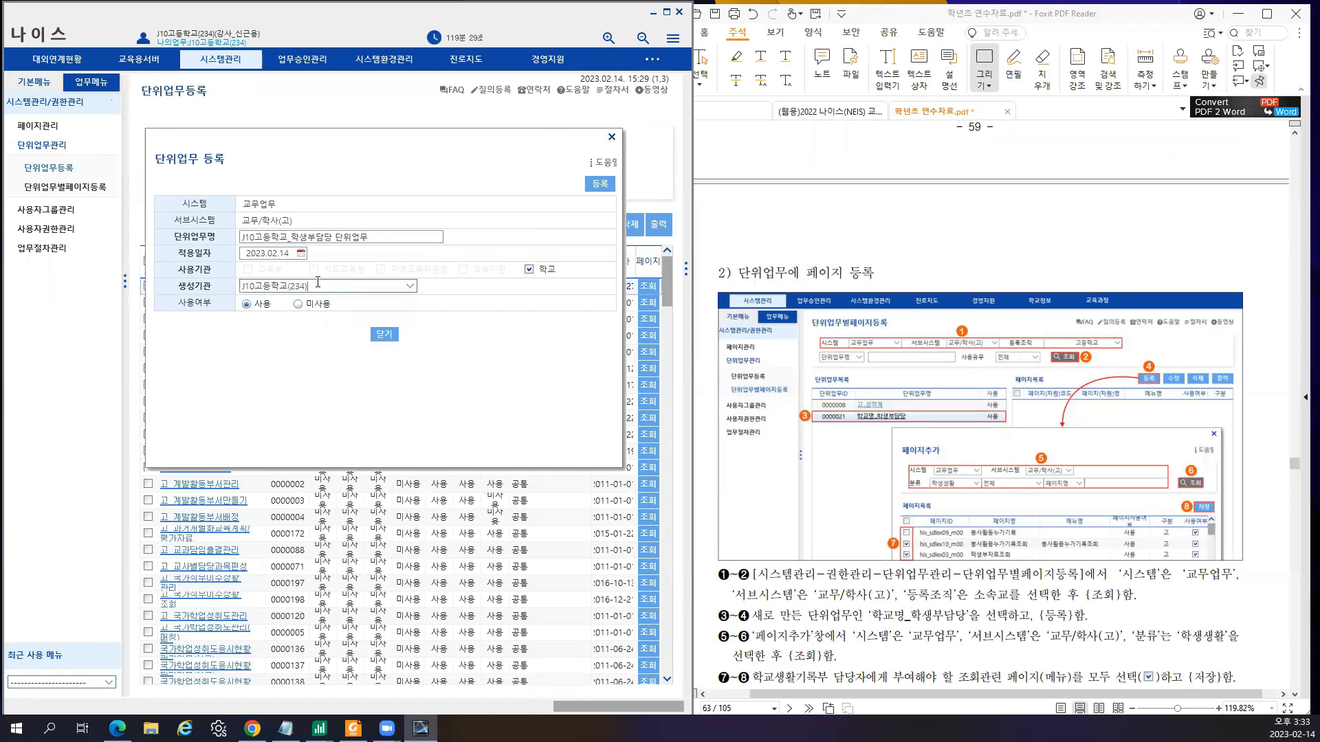
drag(349, 289, 73, 300)
click(600, 184)
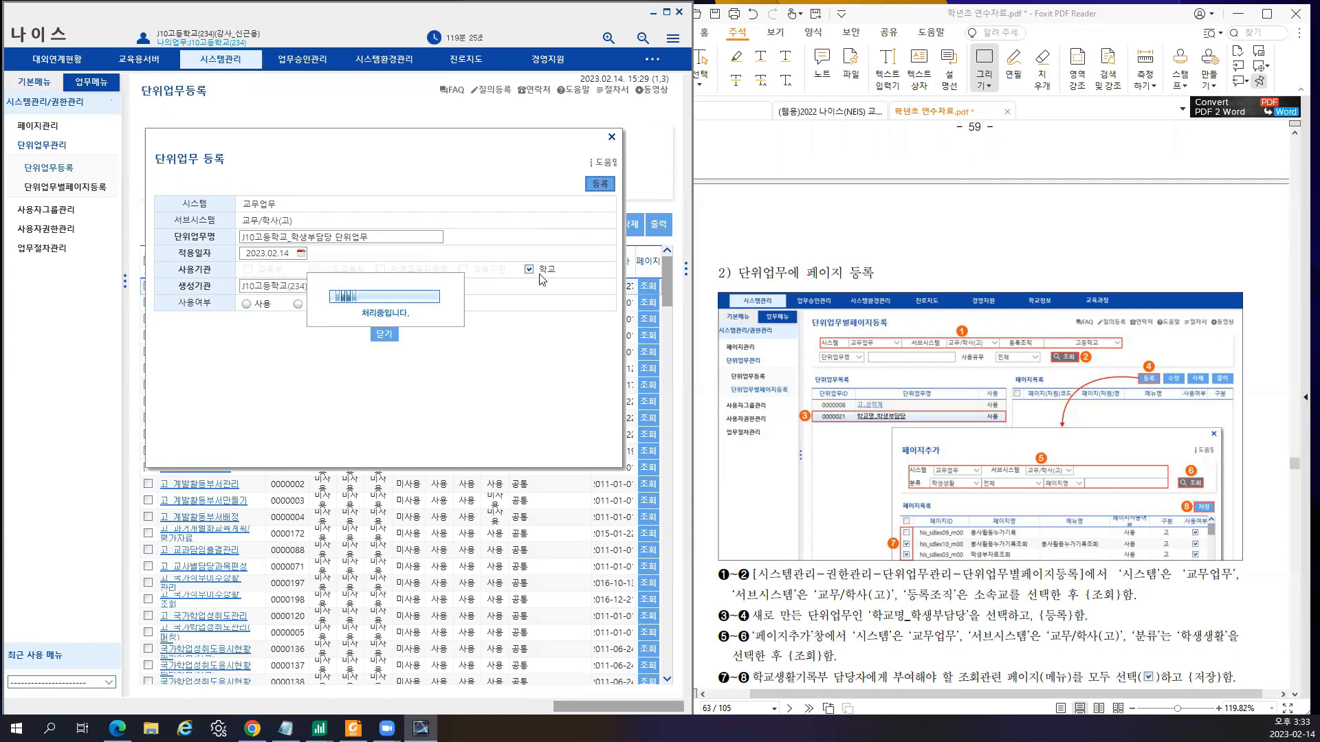
click(383, 324)
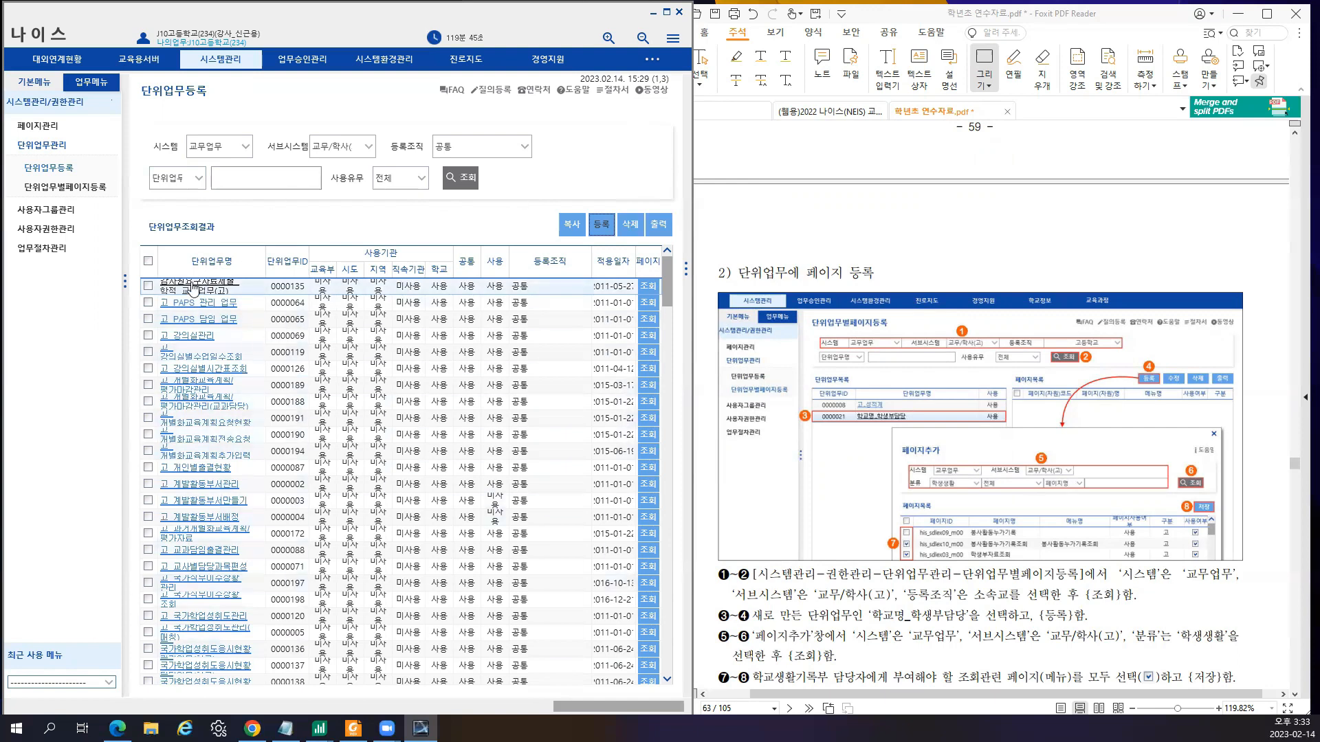
- In 단위업무별페이지등록, query the 단위업무 list for 교무업무, 교무/학사(고) and 등록조직 J10고등학교(234)
click(66, 187)
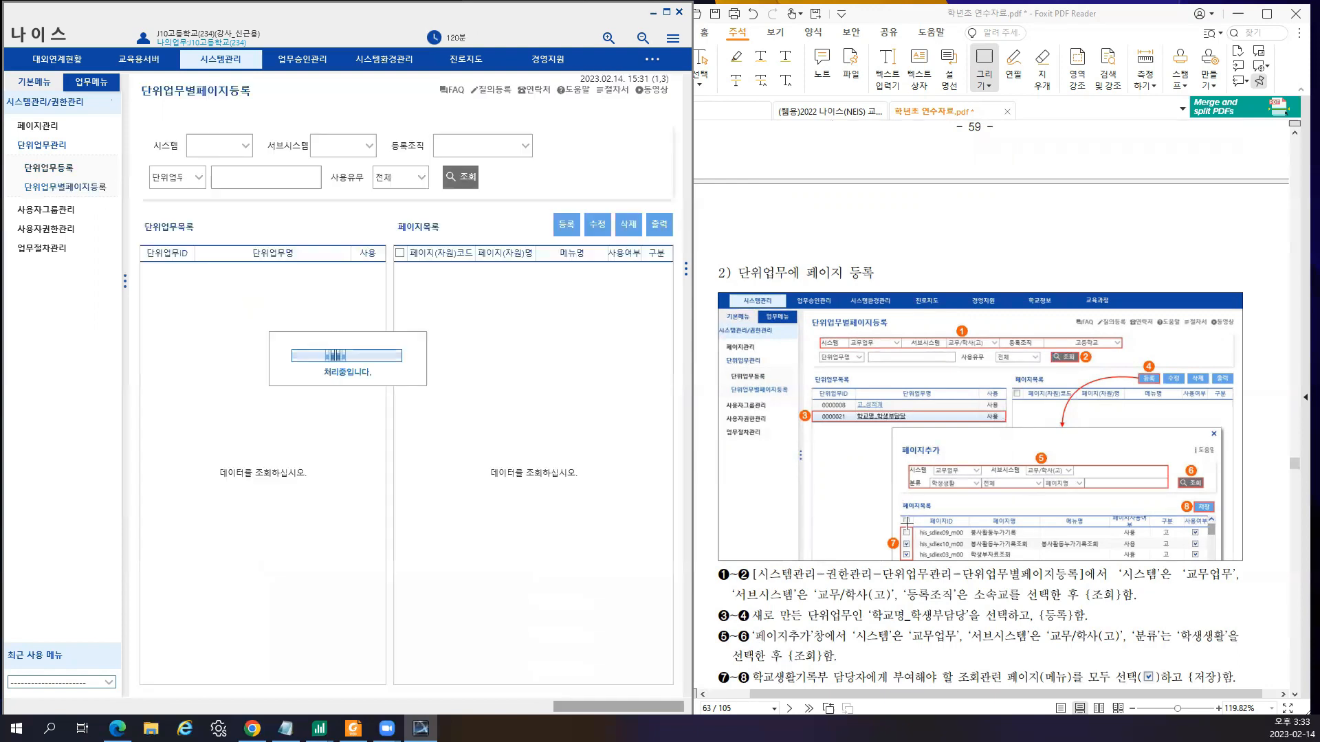
scroll(908, 524, down, 5)
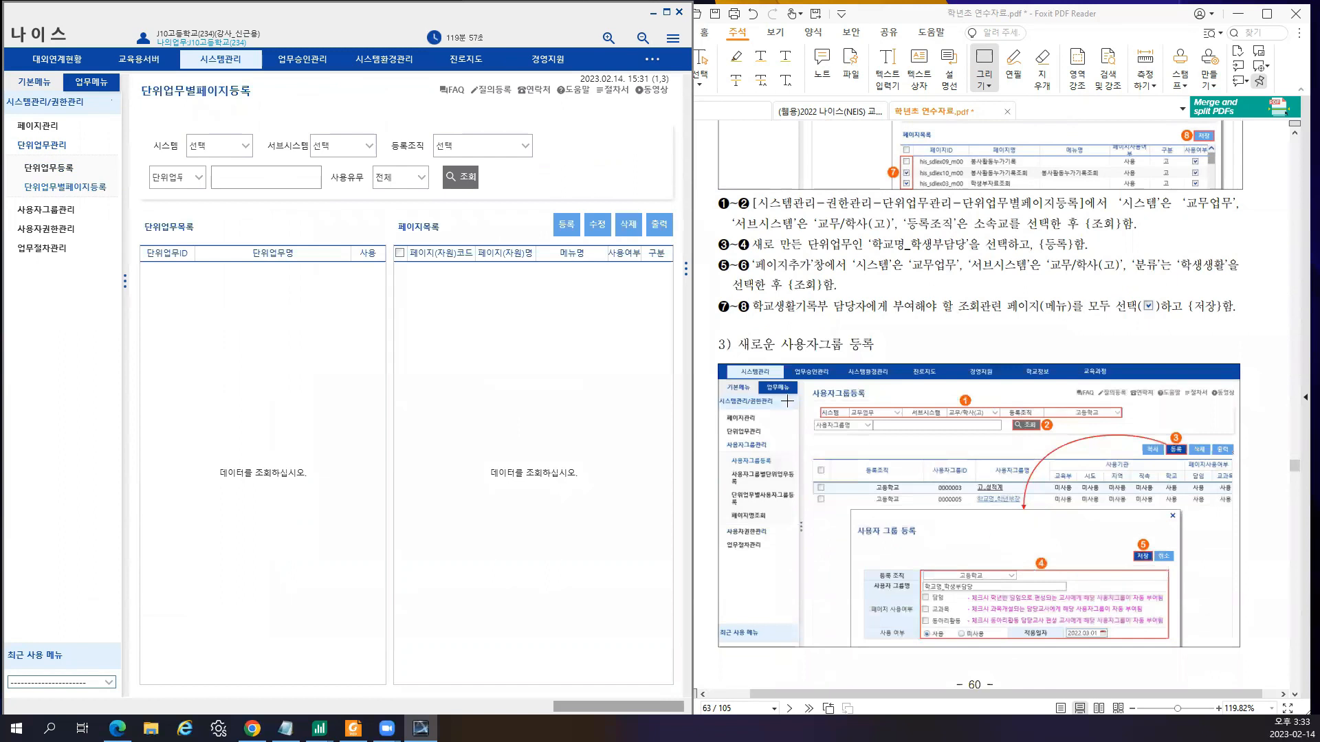
click(232, 143)
click(242, 194)
click(365, 147)
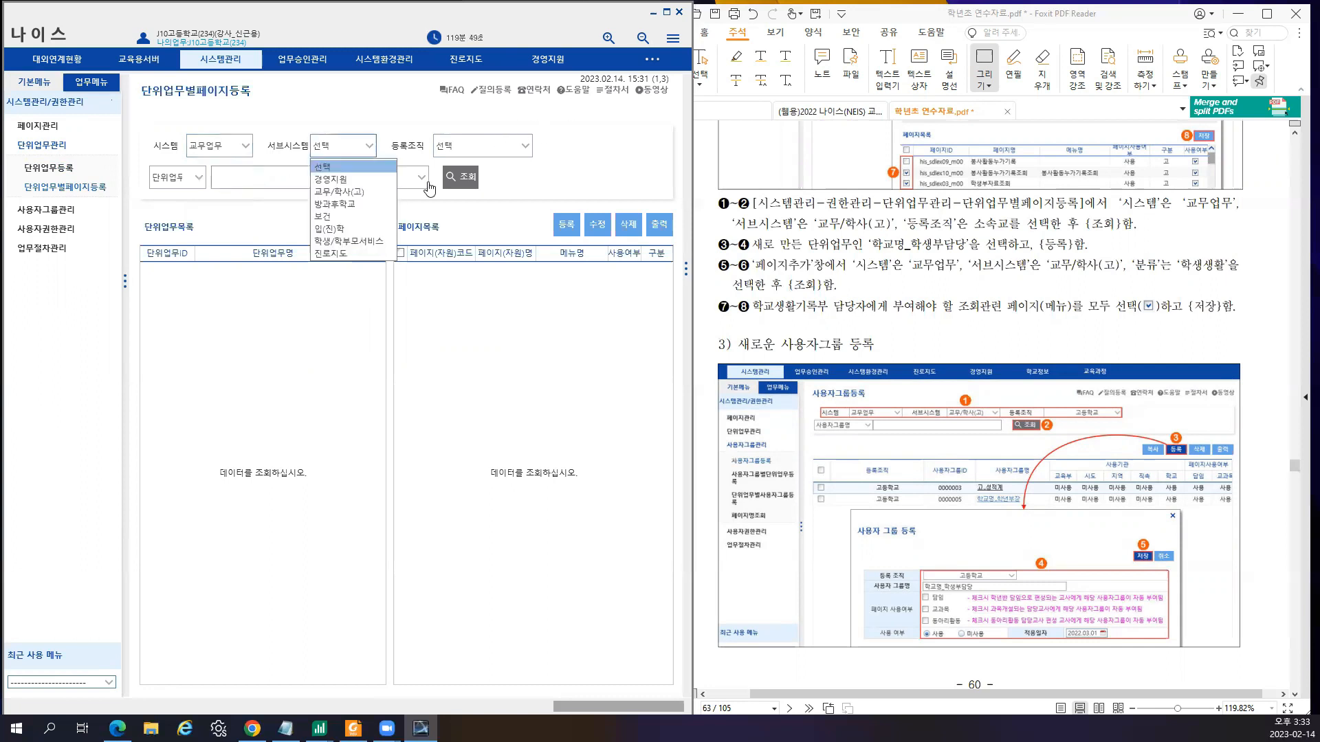
click(339, 192)
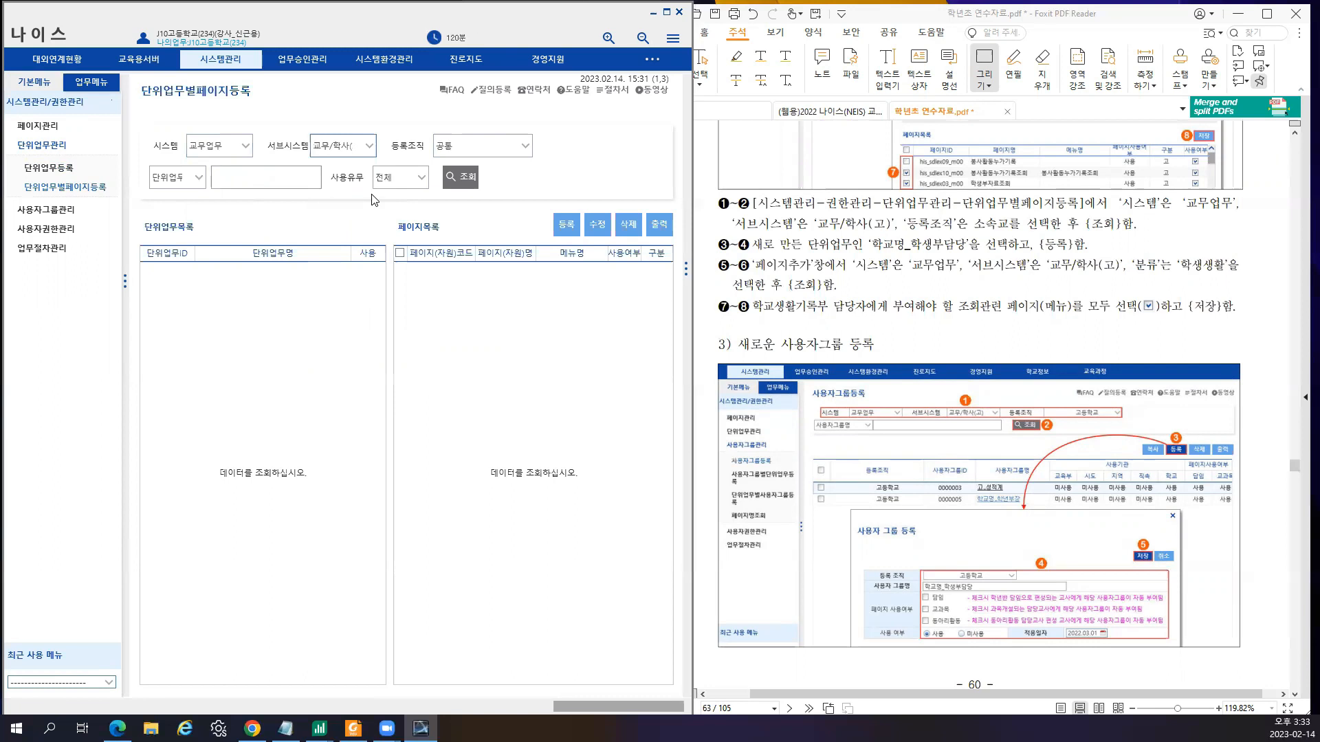
click(525, 146)
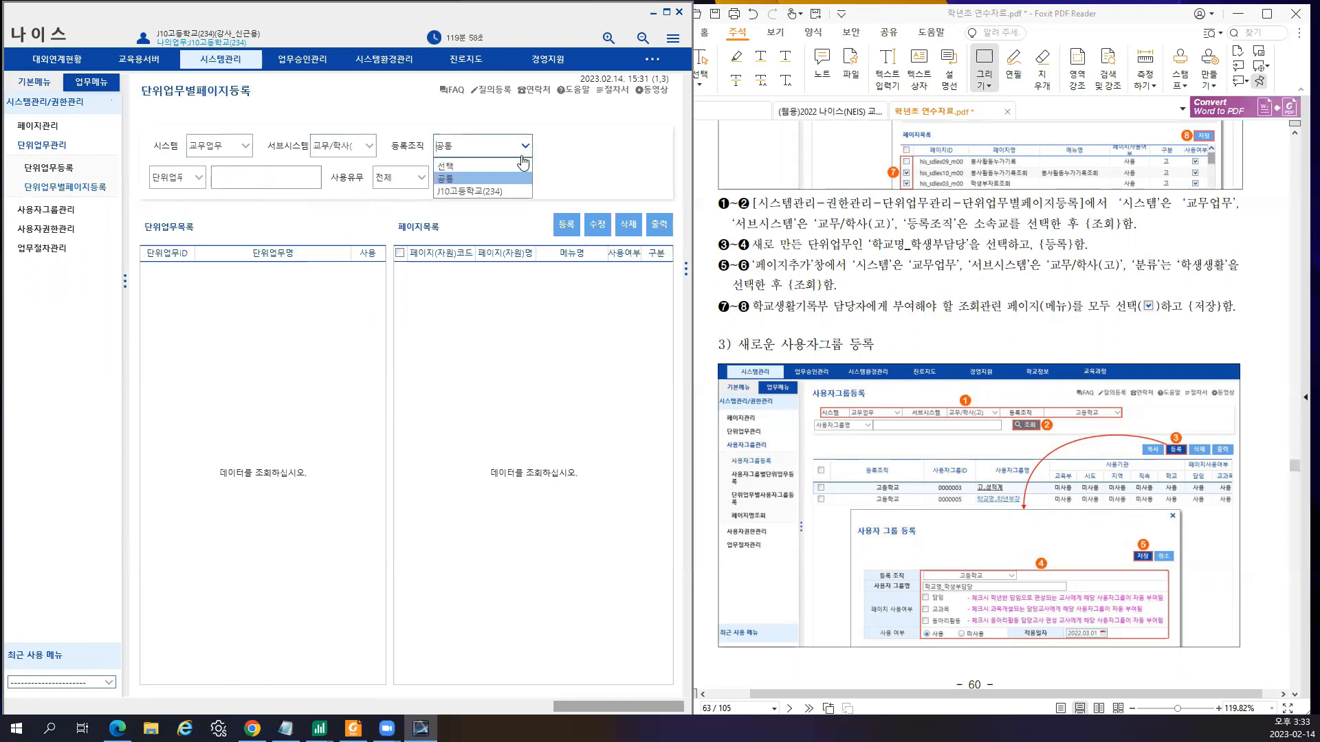
click(512, 191)
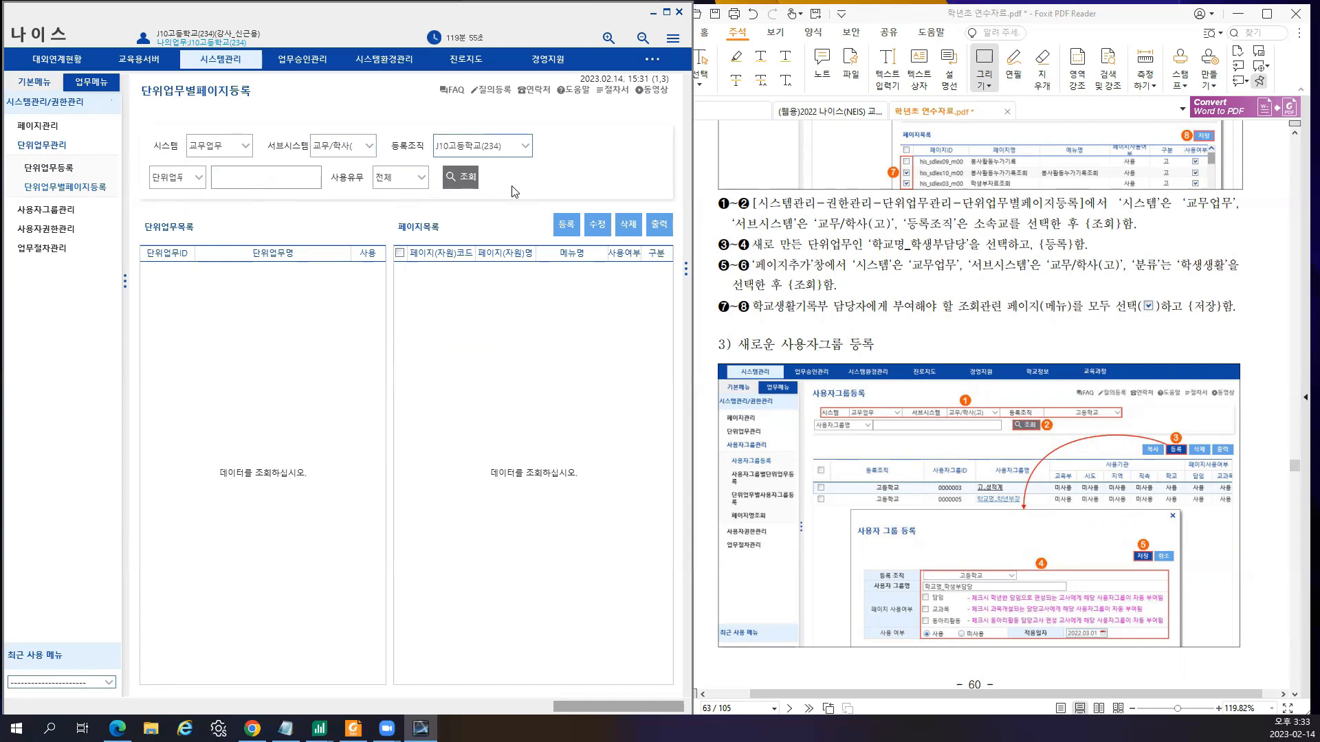
click(464, 186)
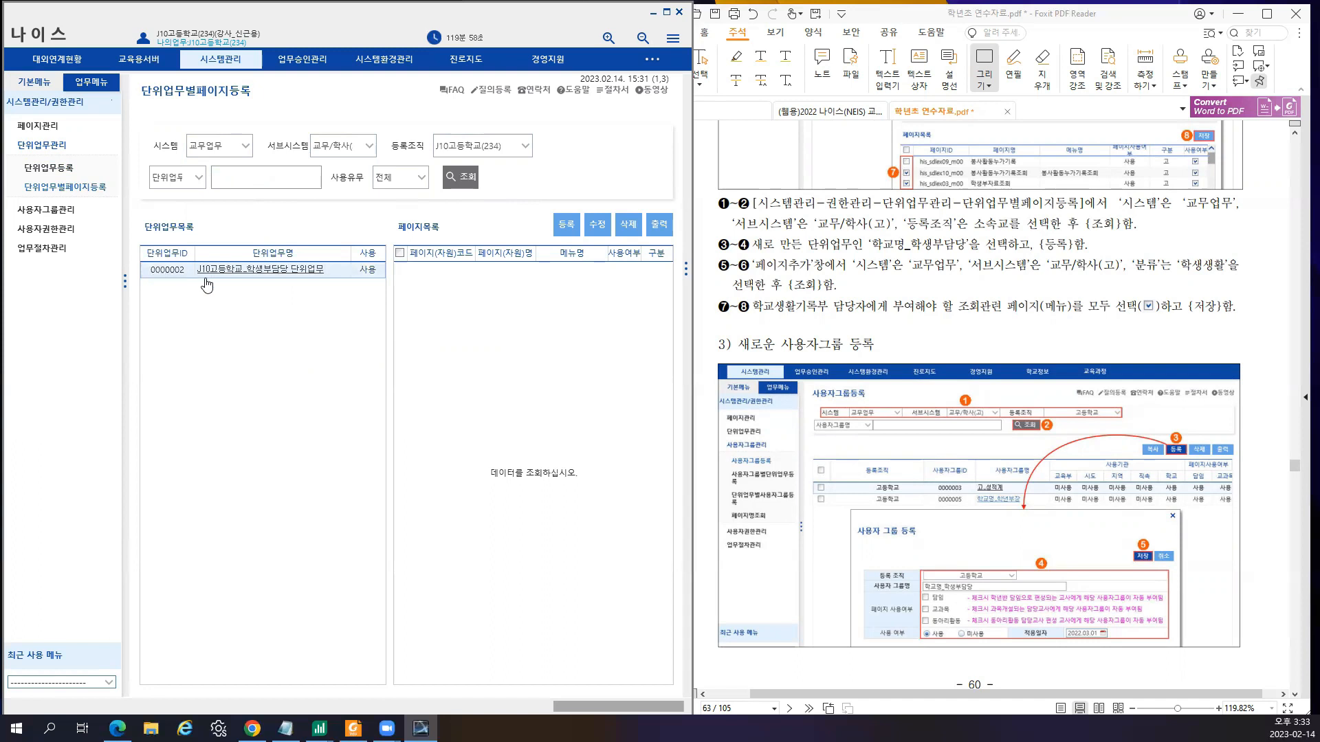
- Open the 페이지추가 window for J10고등학교_학생부담당 단위업무 and move it clear of the 단위업무 and page lists
click(283, 270)
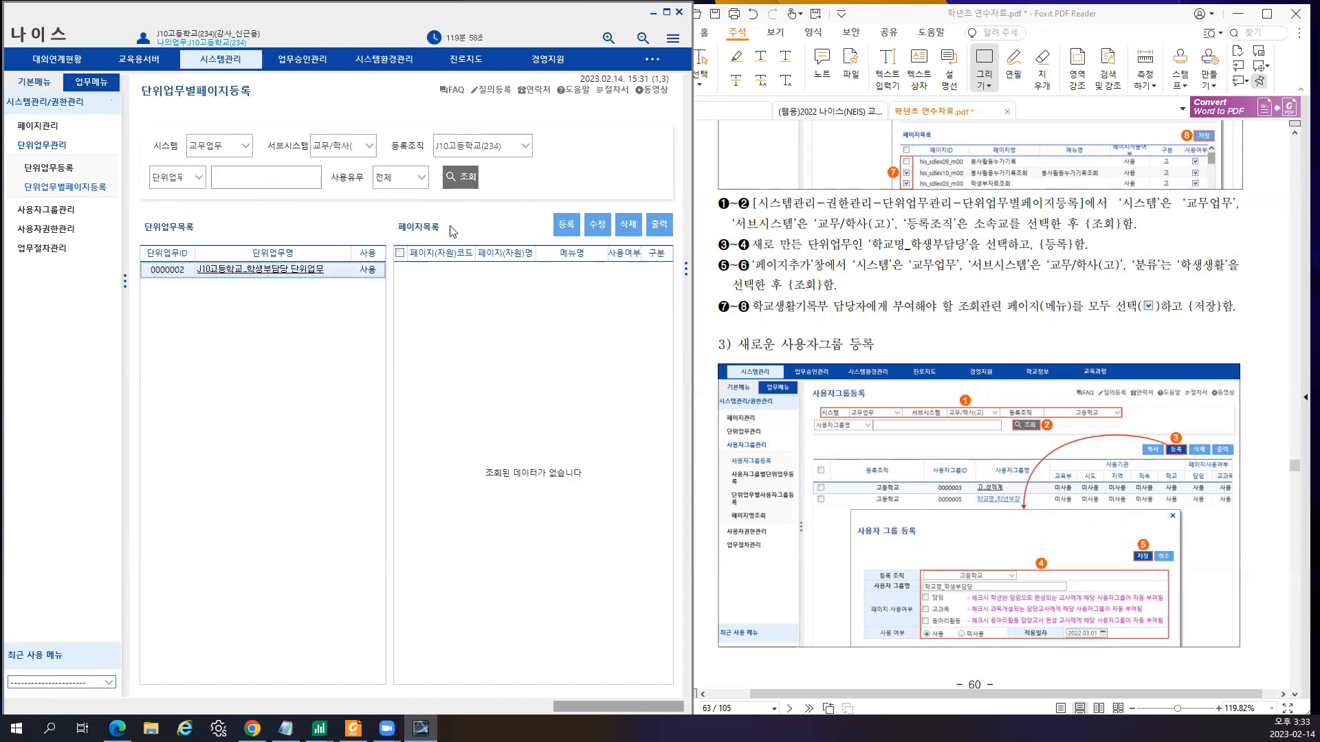
click(577, 226)
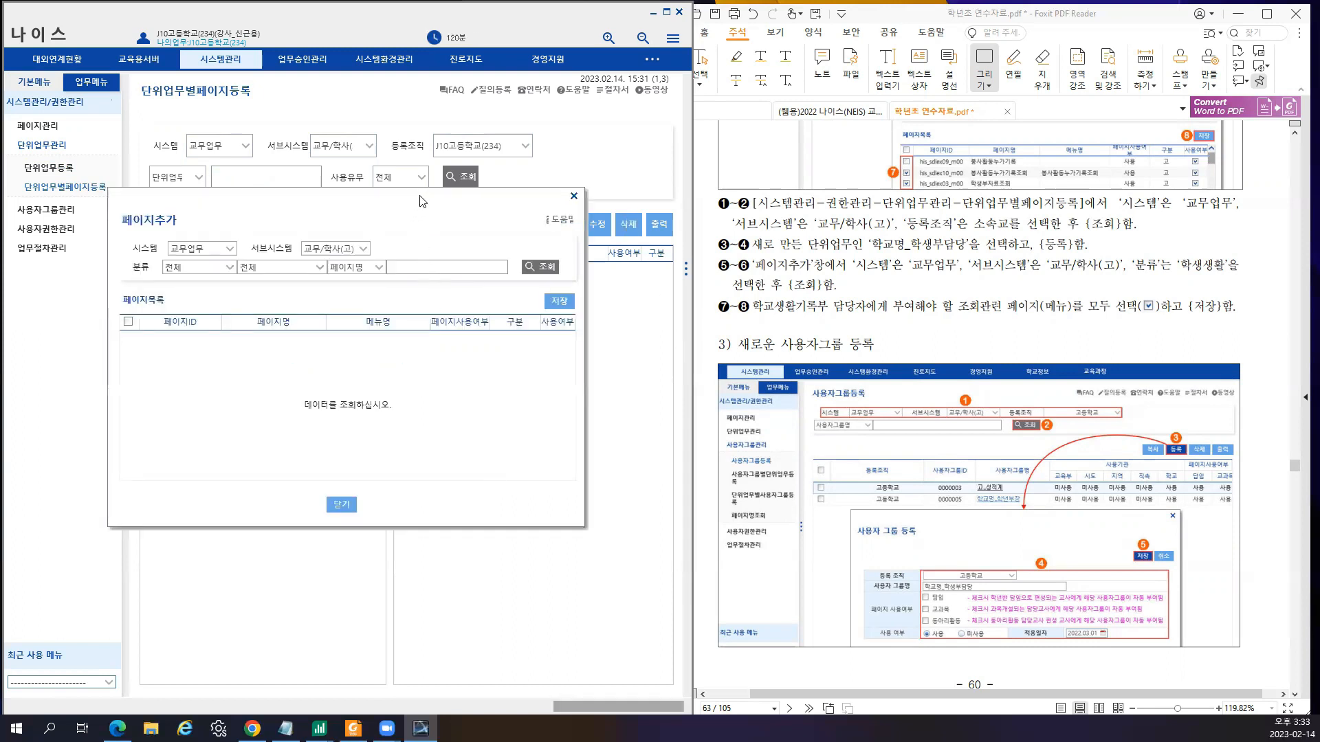
drag(416, 200, 993, 61)
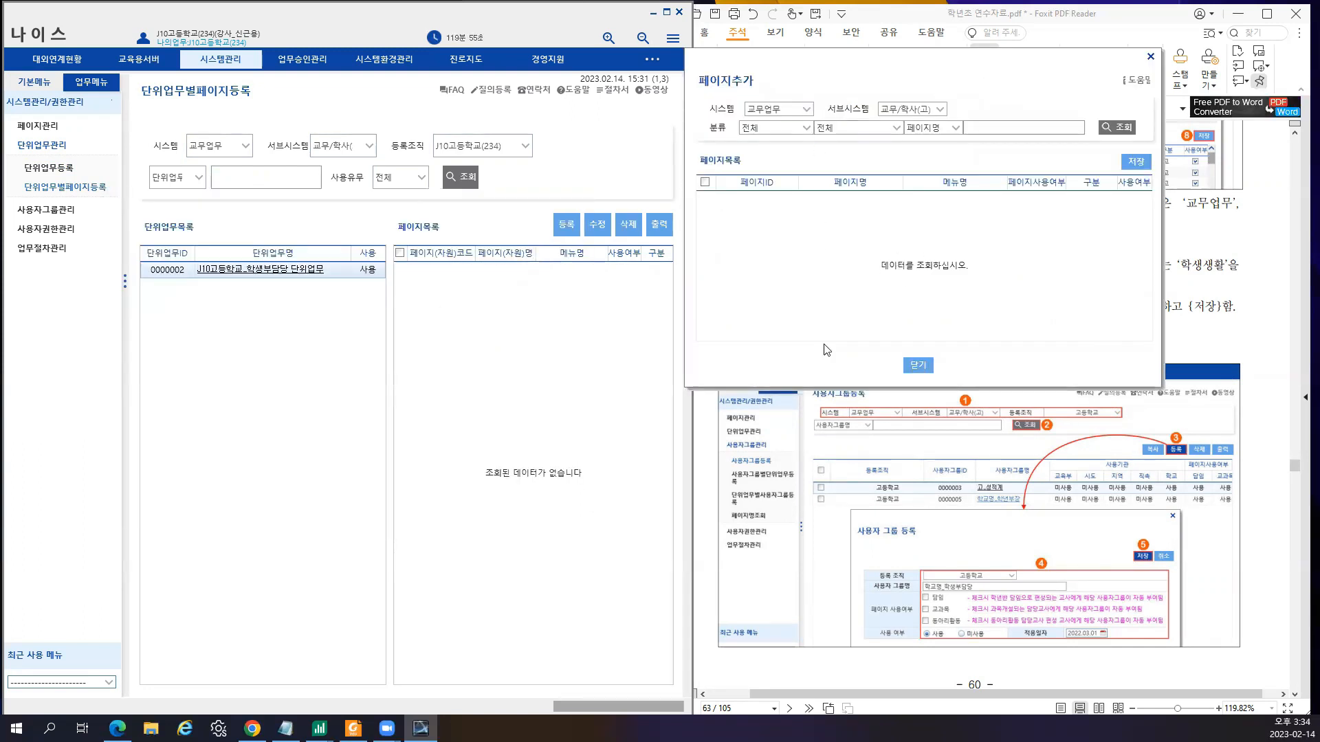
click(809, 109)
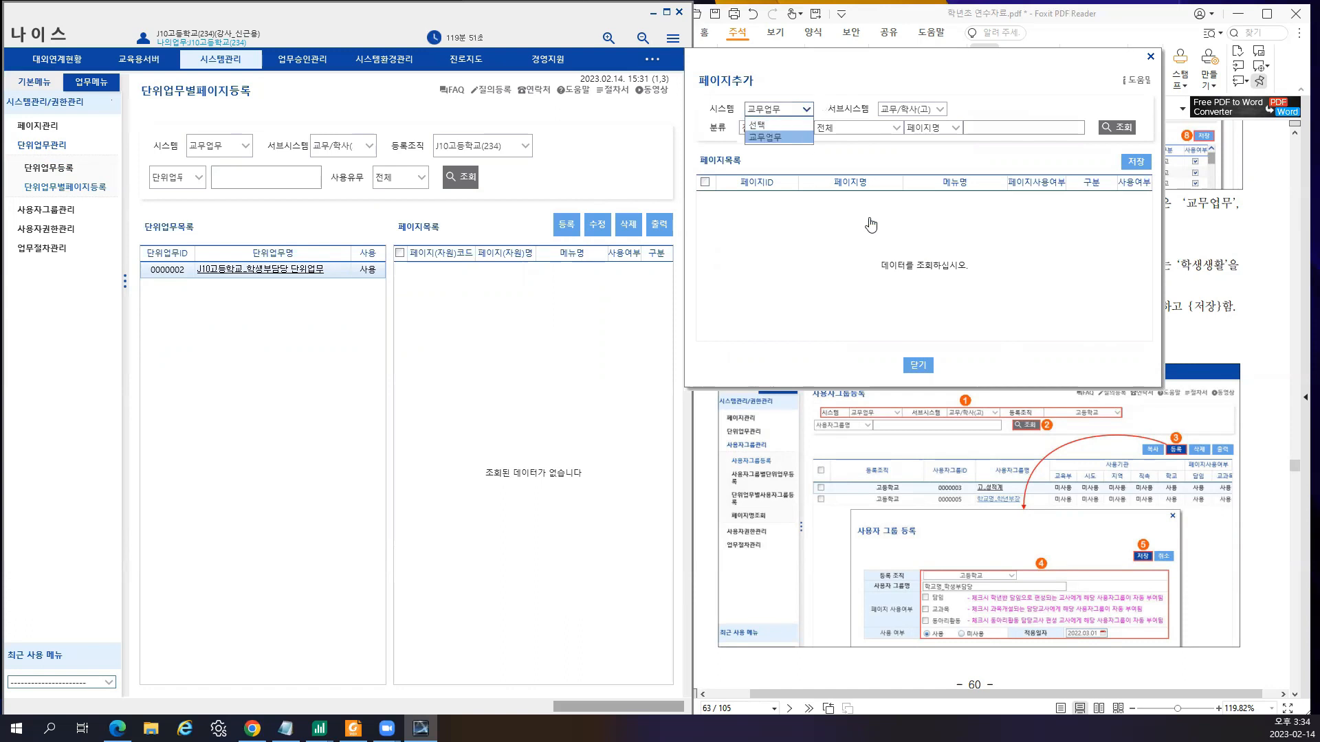
click(863, 259)
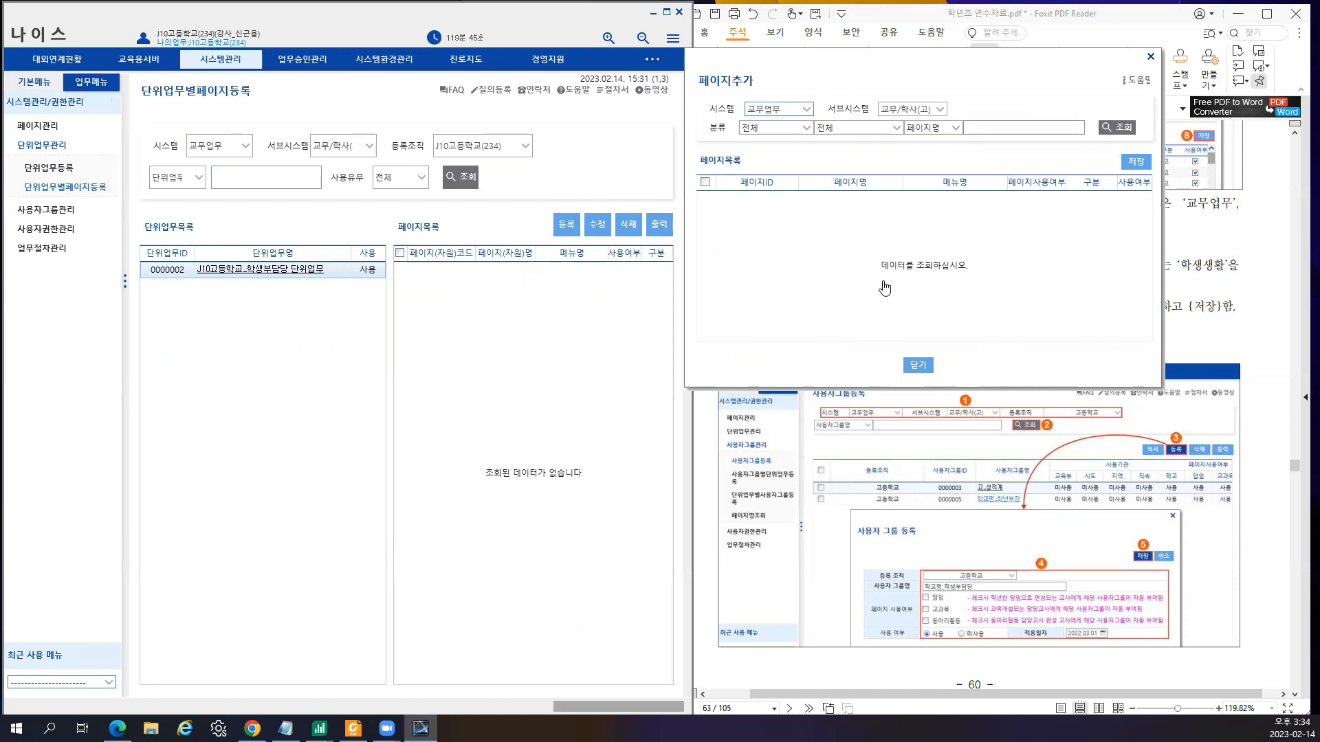
- Set the first 분류 to 학생부, keep the second at 전체, and query the pages available to add
click(771, 128)
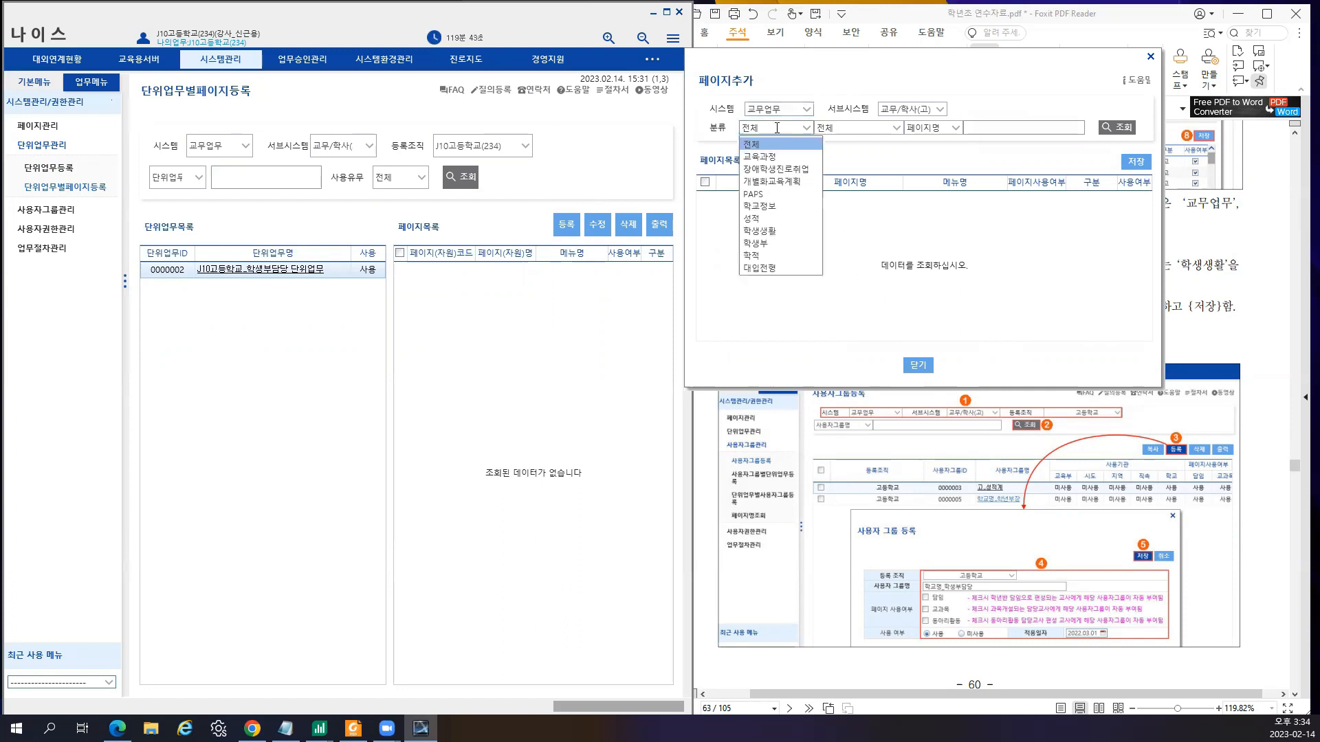
click(783, 245)
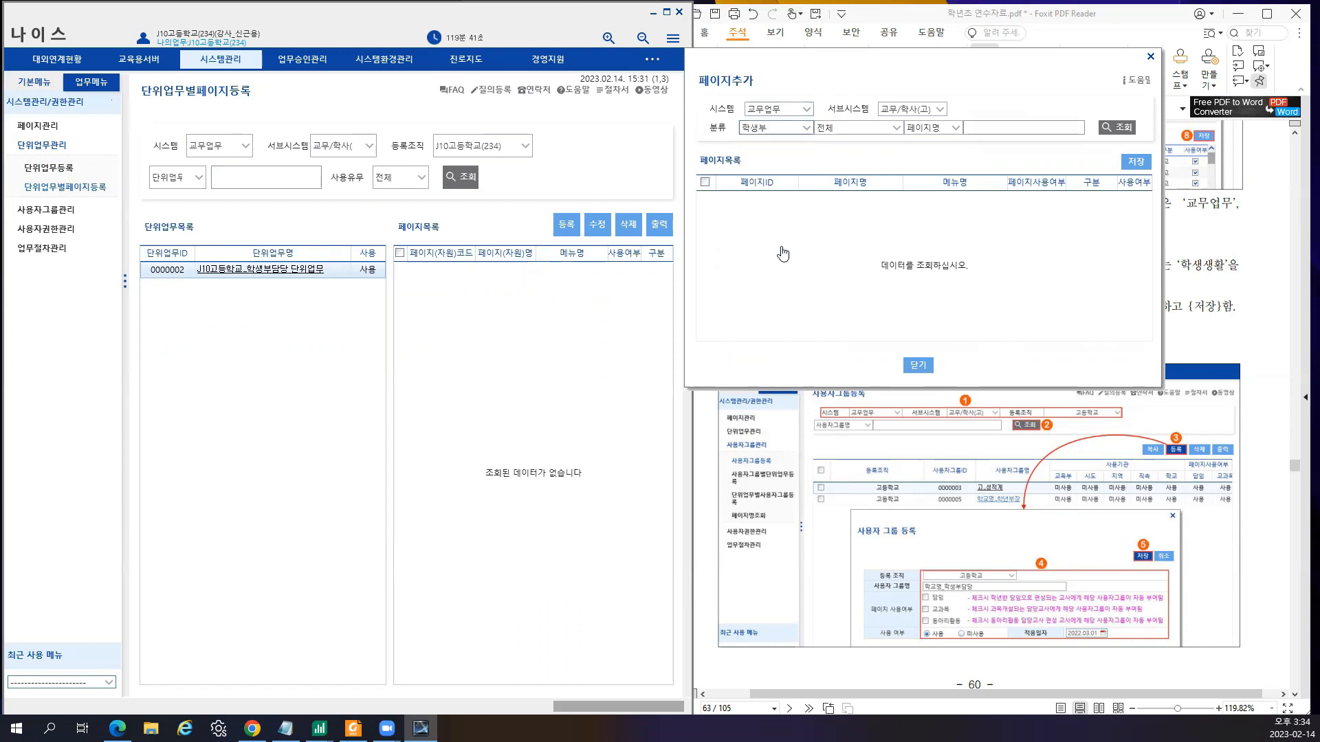
click(834, 130)
click(847, 157)
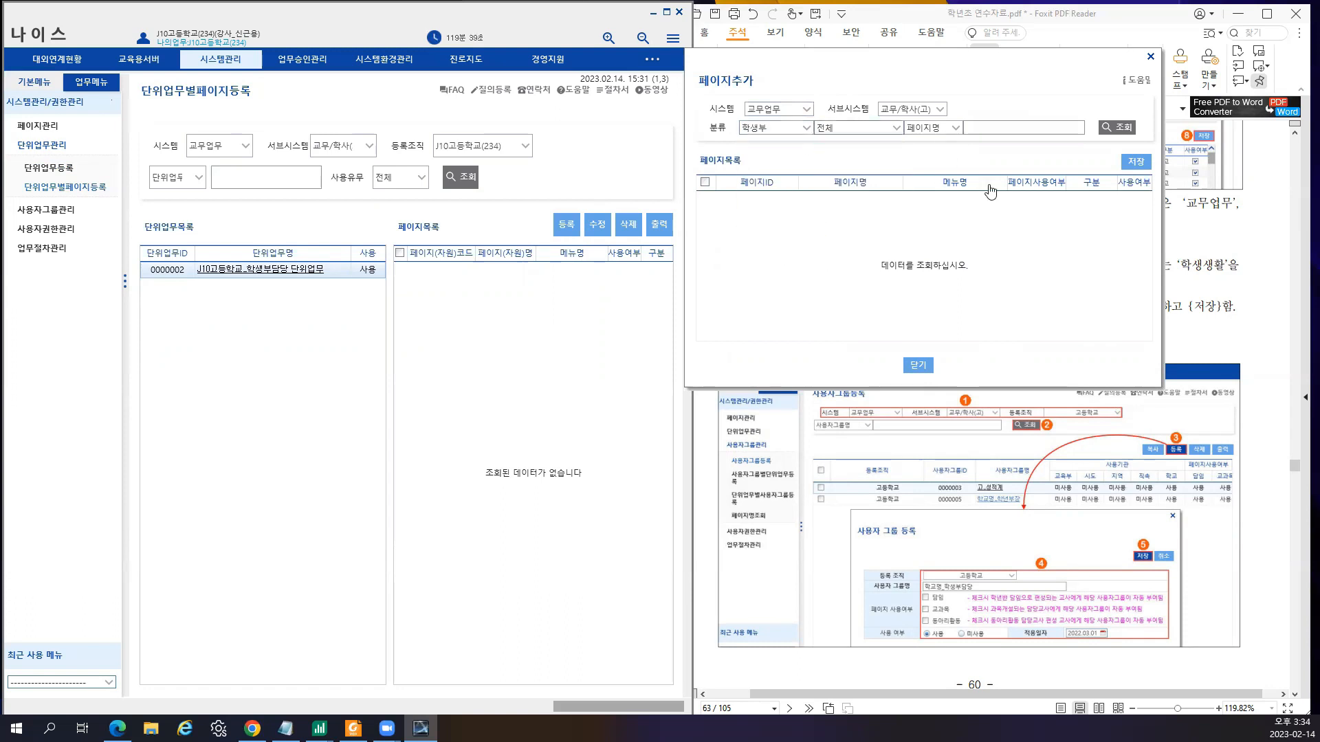
click(1129, 129)
click(763, 129)
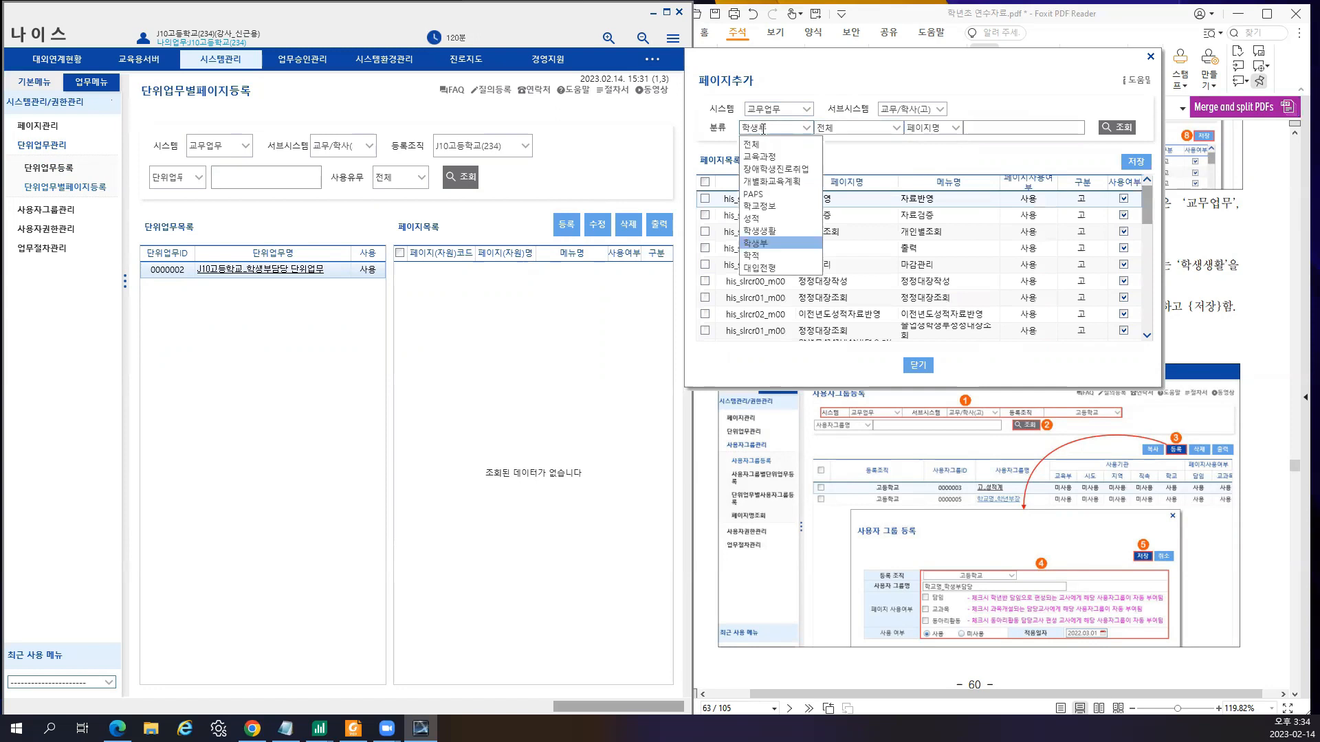
click(917, 165)
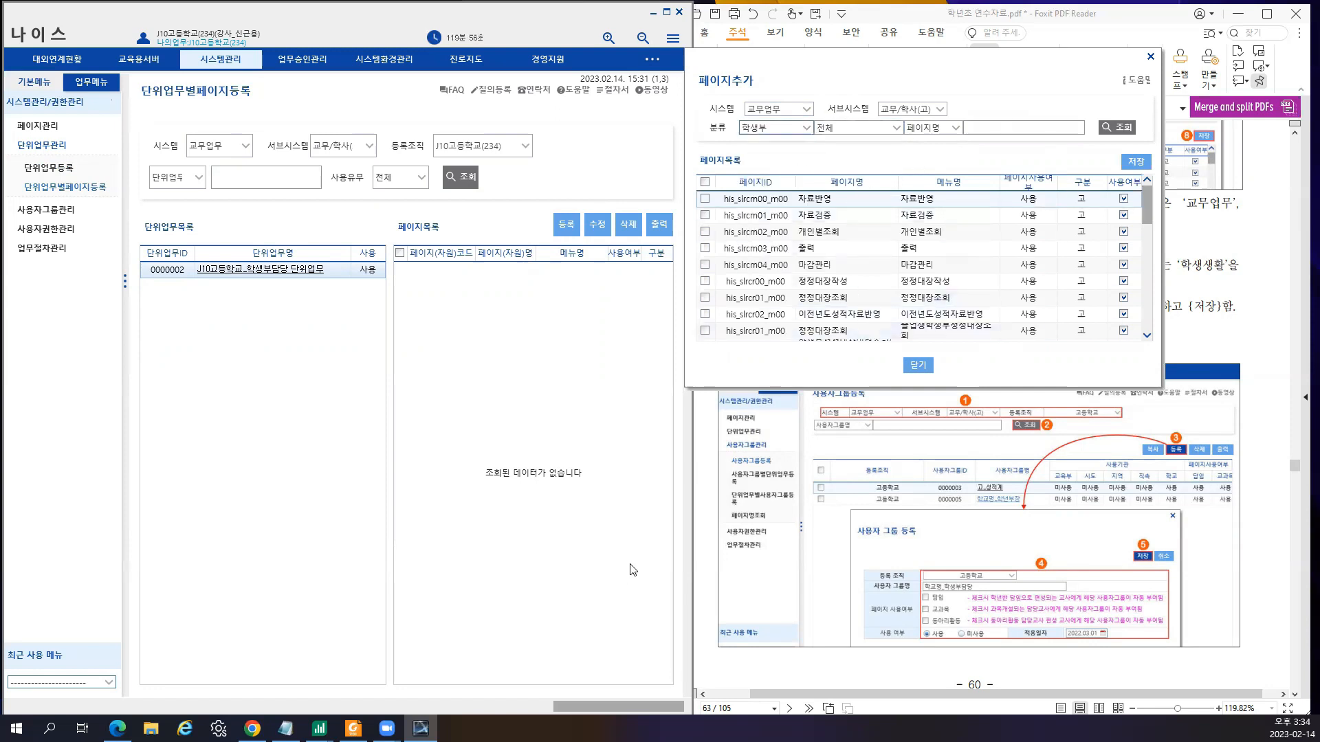
- Select the pages 자료반영, 자료검증, 개인별조회, 출력, 마감관리, 정정대장작성 and 정정대장조회 for the 단위업무
click(704, 199)
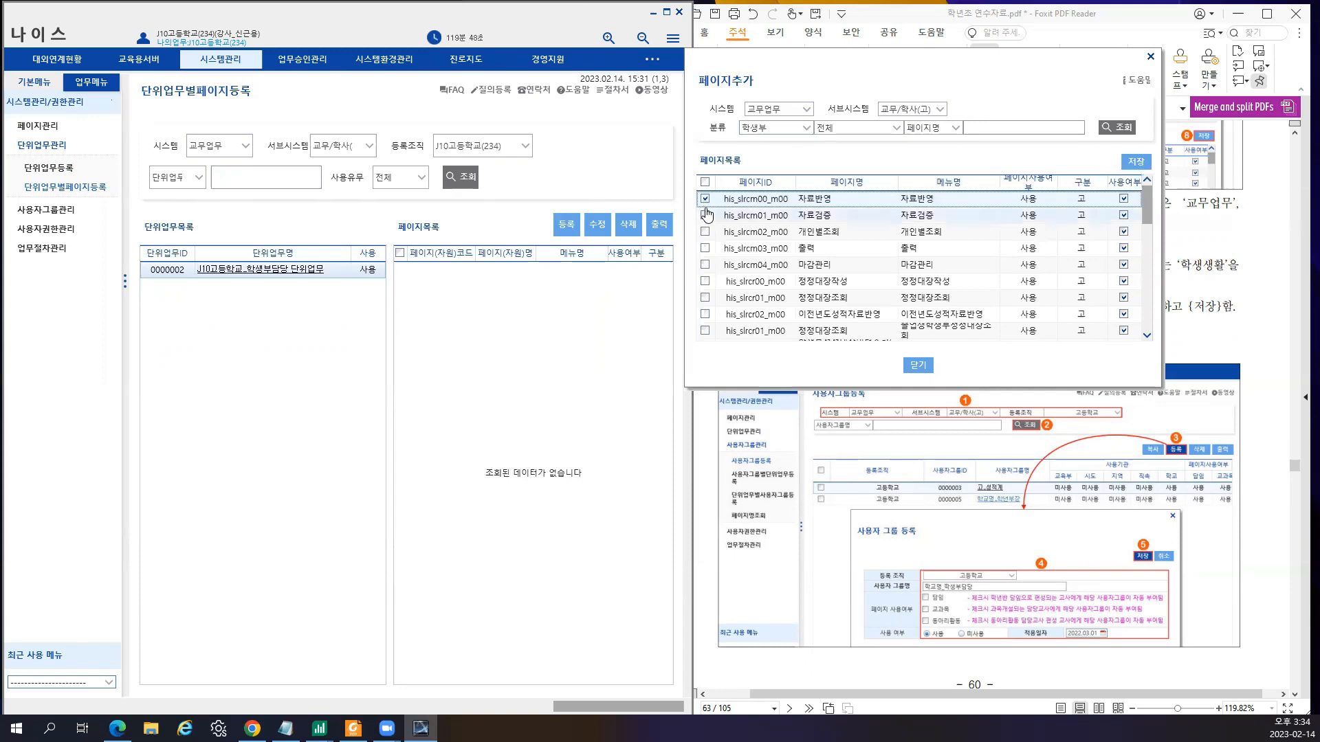
click(706, 217)
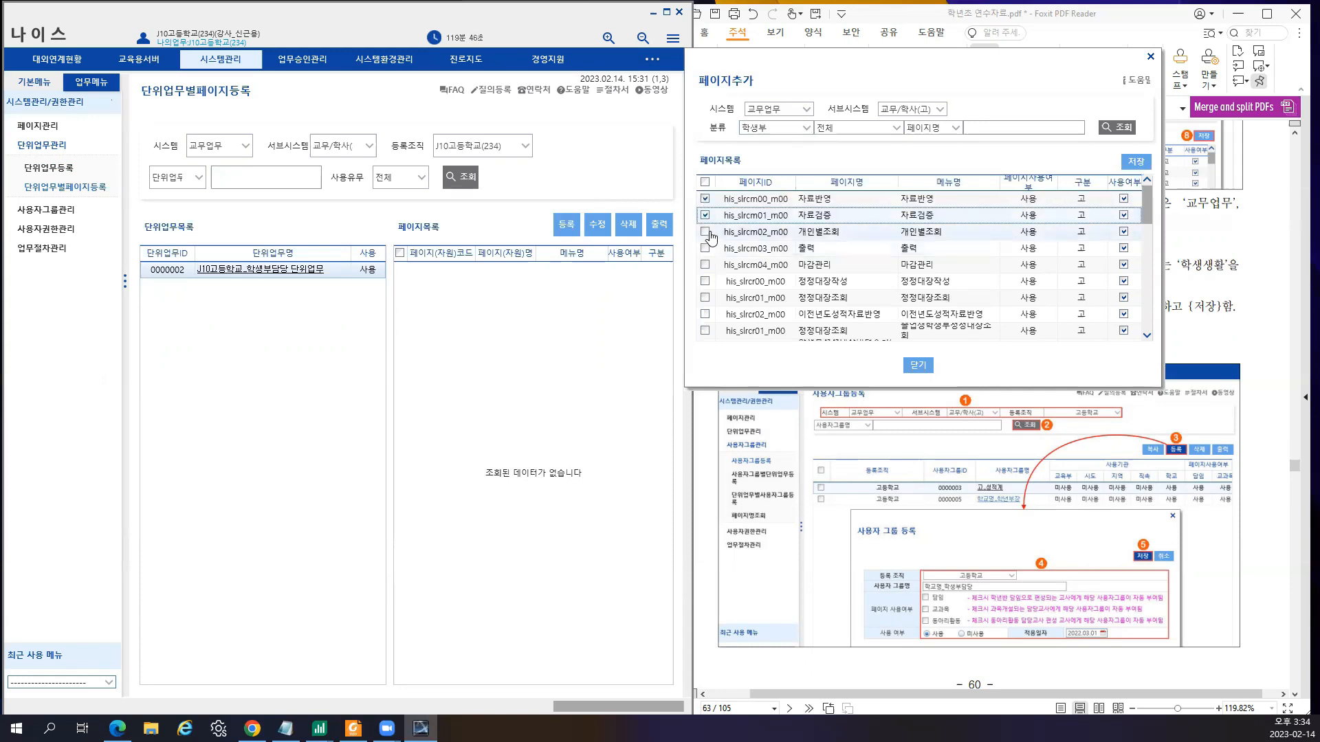
click(707, 238)
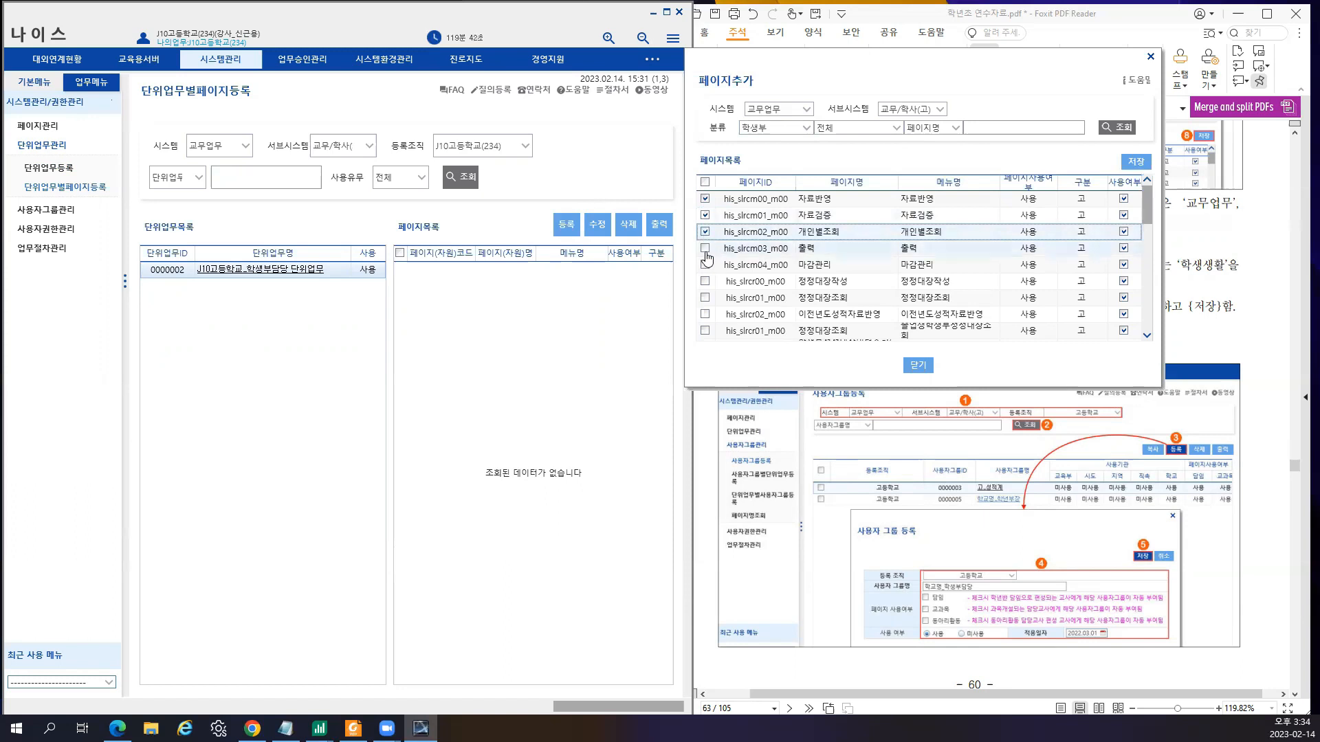
click(706, 249)
click(705, 266)
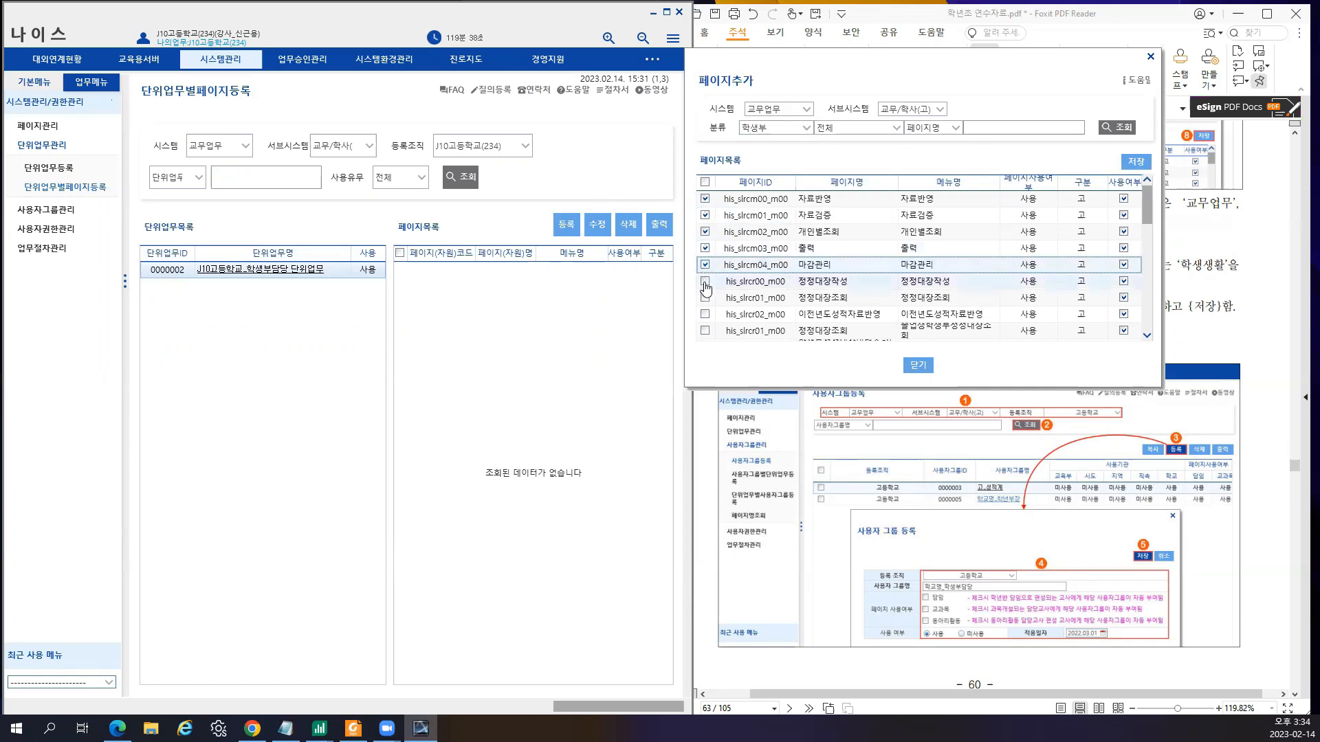
click(704, 282)
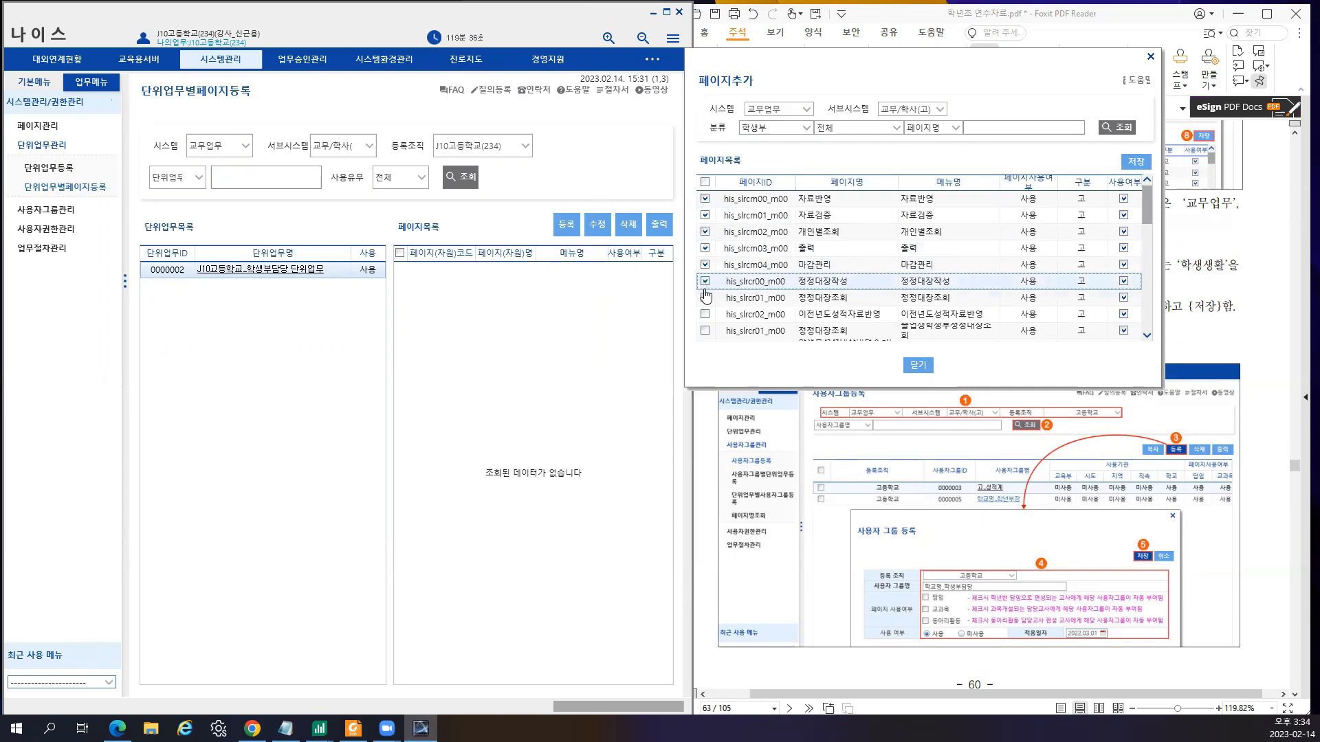
click(705, 297)
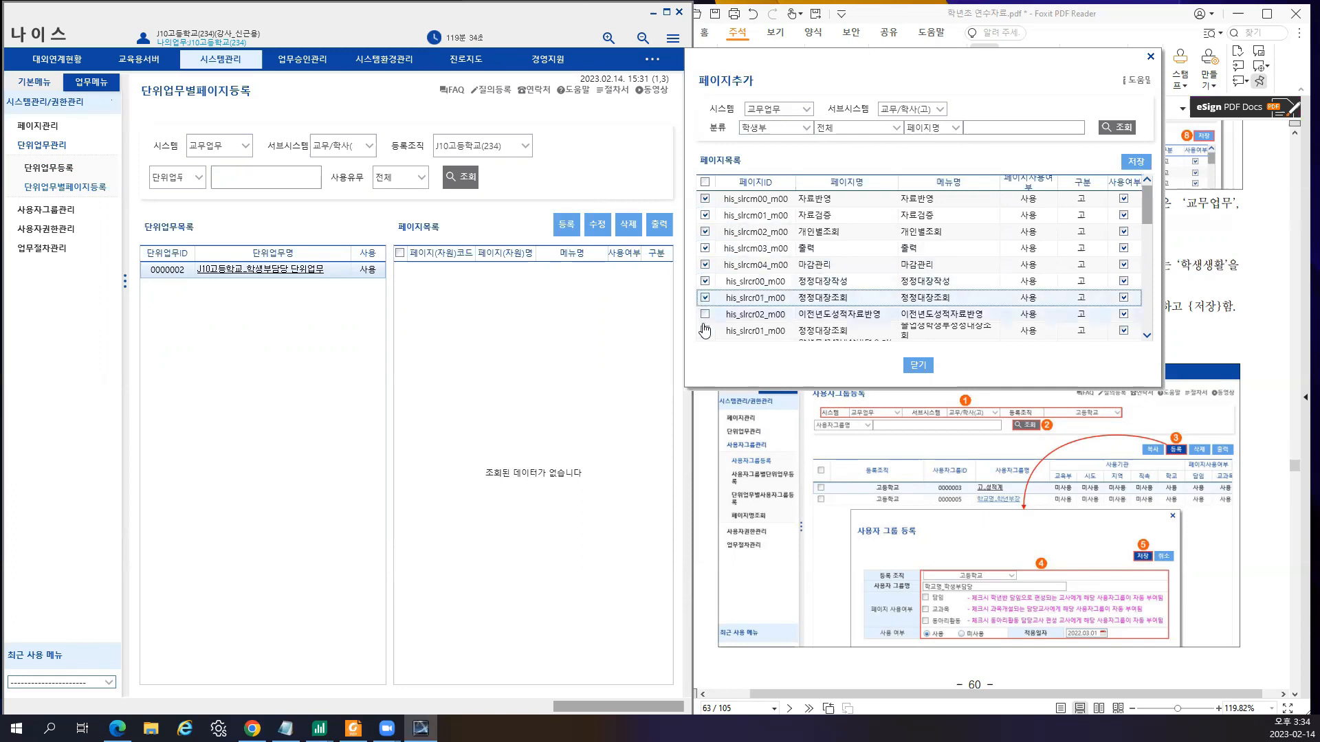
- Also select the pages 졸업생학생부정정대장조회, 정정대장이력조회(항목별) and 정정대장이력조회(개인별) for the 단위업무
scroll(715, 319, down, 2)
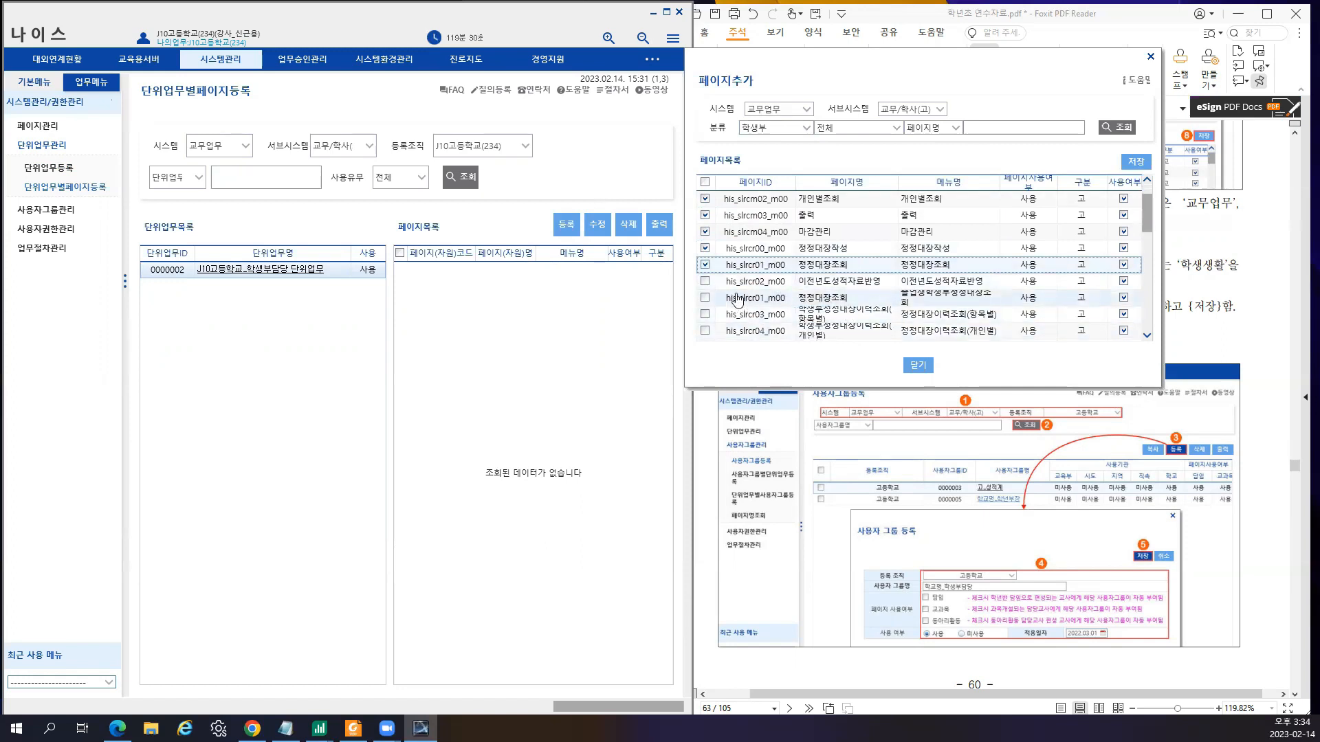
click(705, 300)
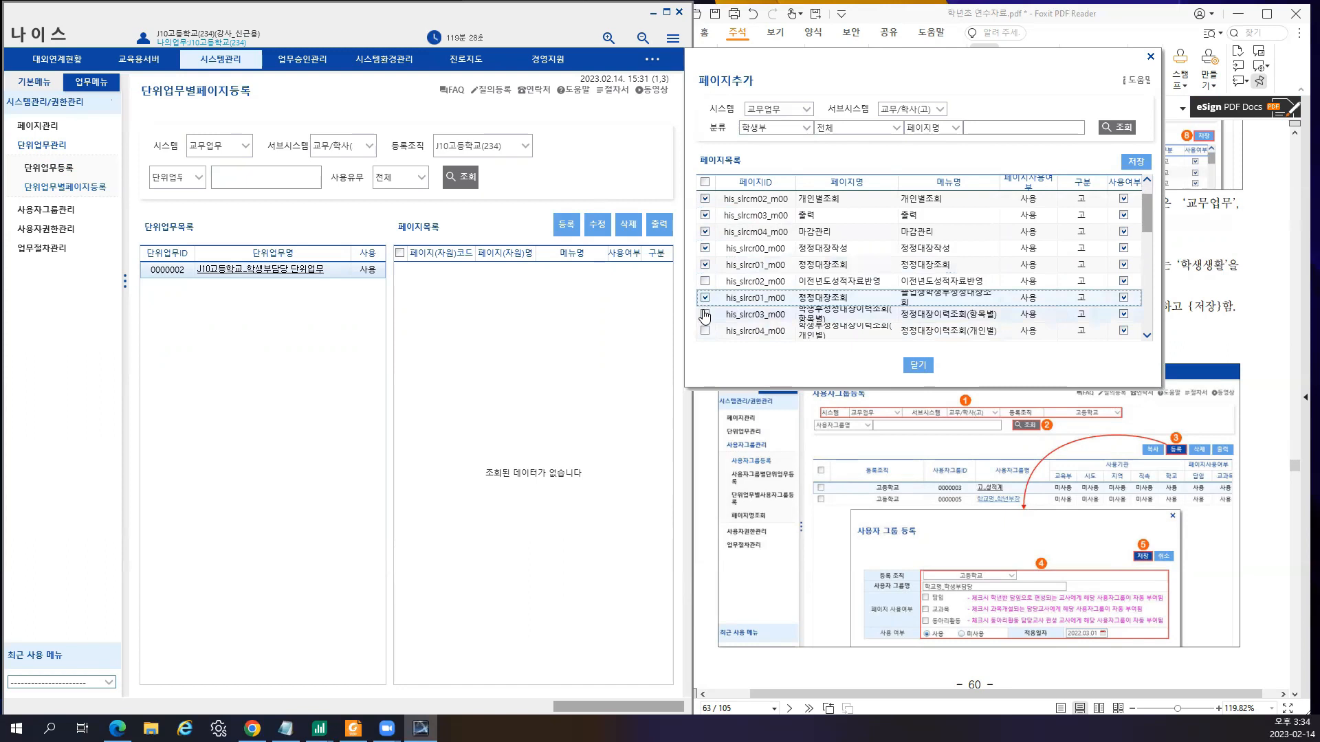
click(705, 314)
click(705, 330)
scroll(708, 334, down, 1)
scroll(709, 329, down, 5)
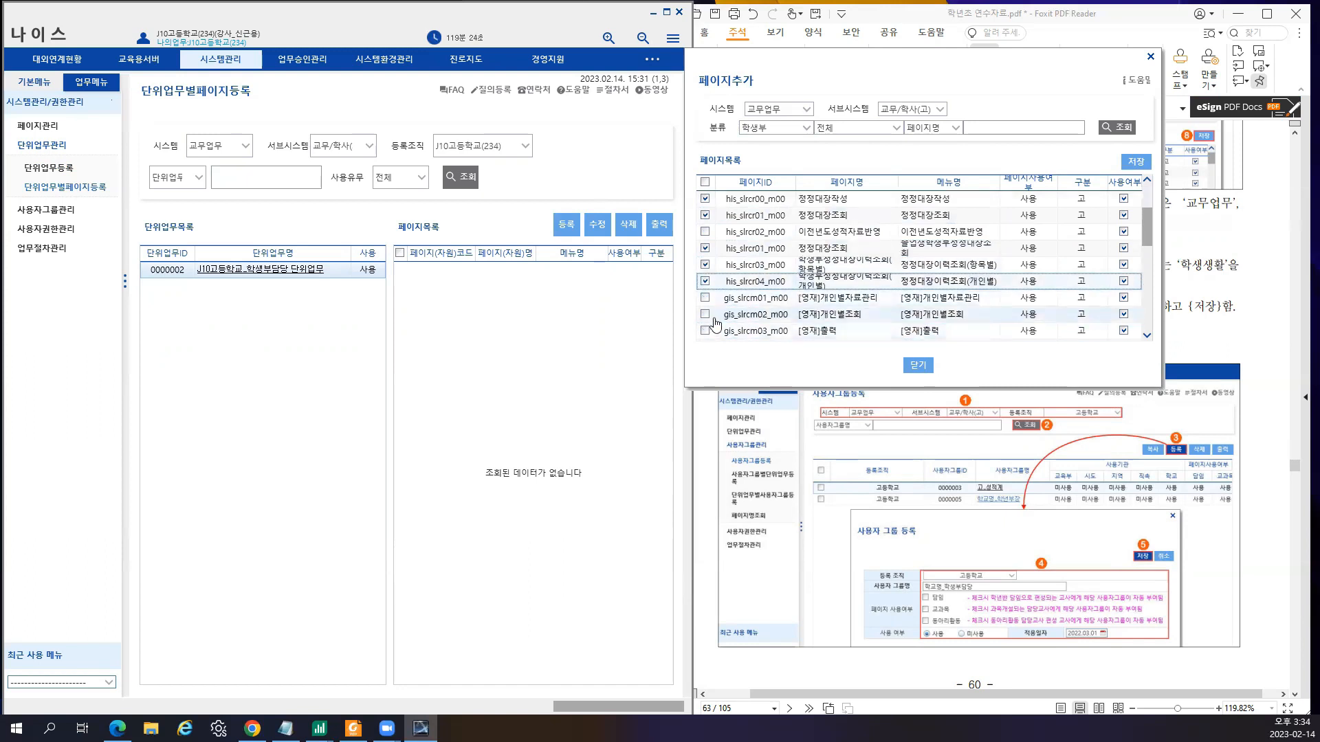
- Select 학생부검증결과조회 and 정정대장 공개여부 관리 as well, and save the selected 학생부 pages to the 단위업무
scroll(728, 319, down, 8)
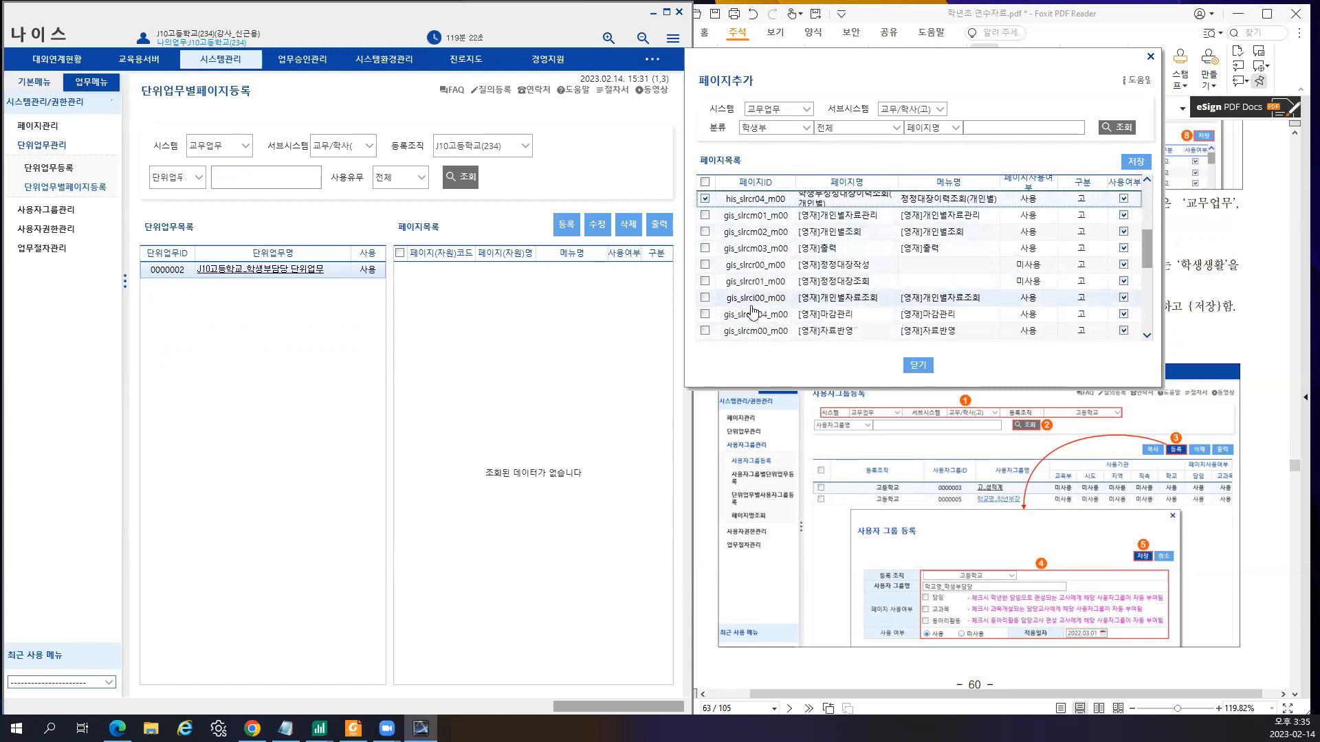
scroll(749, 313, down, 3)
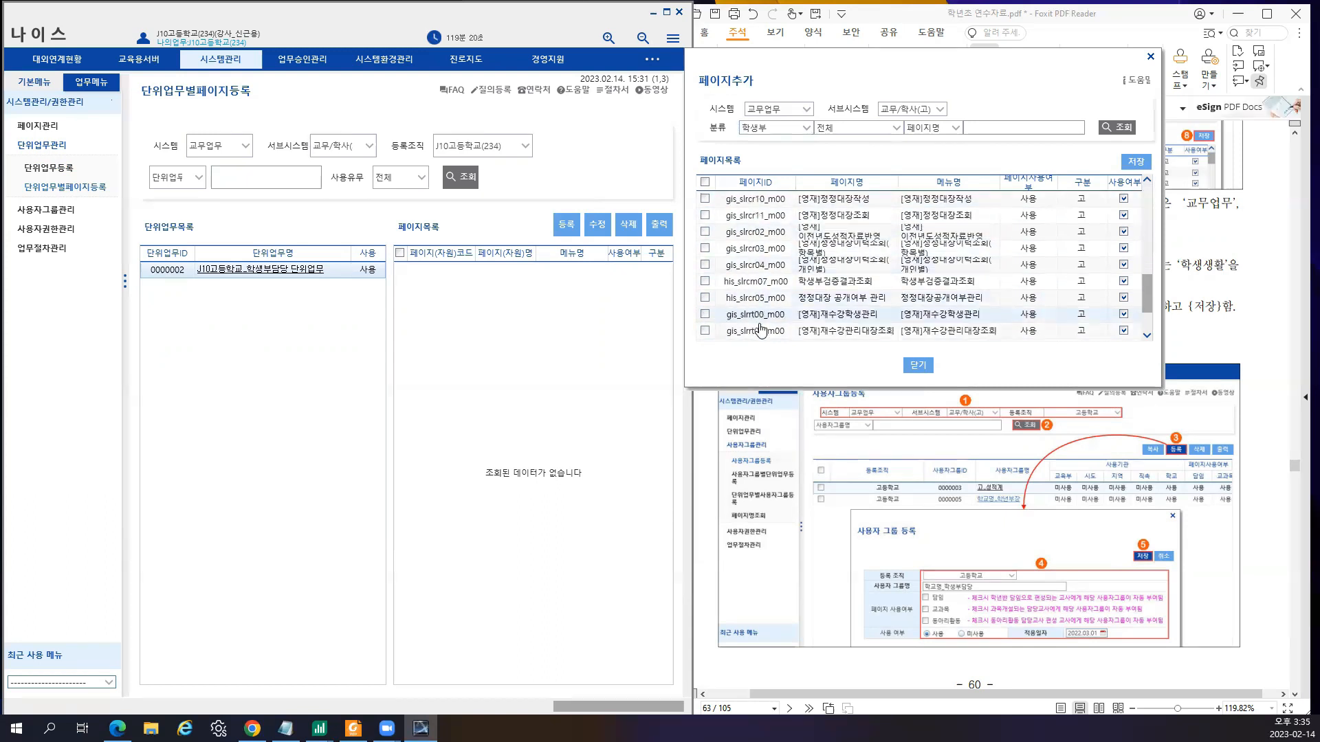
click(717, 287)
click(705, 281)
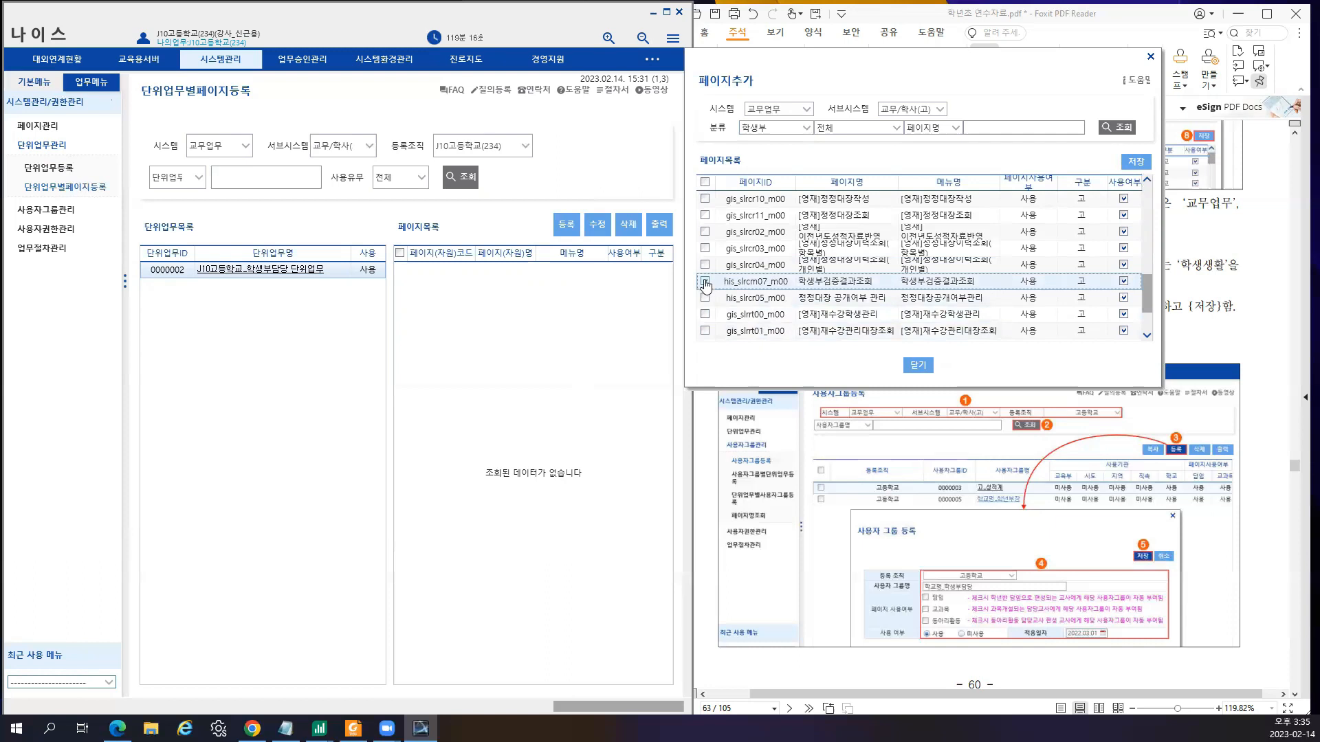
click(705, 297)
scroll(706, 324, down, 1)
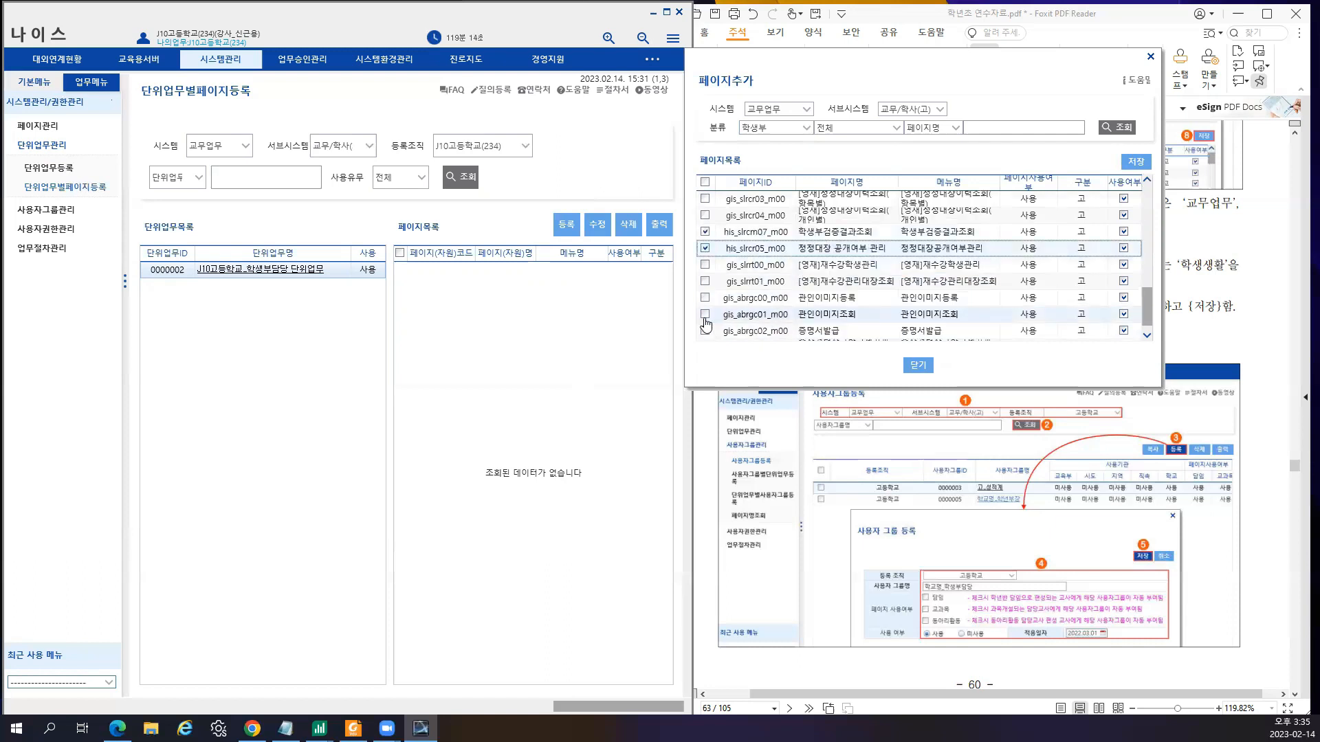
scroll(711, 333, down, 1)
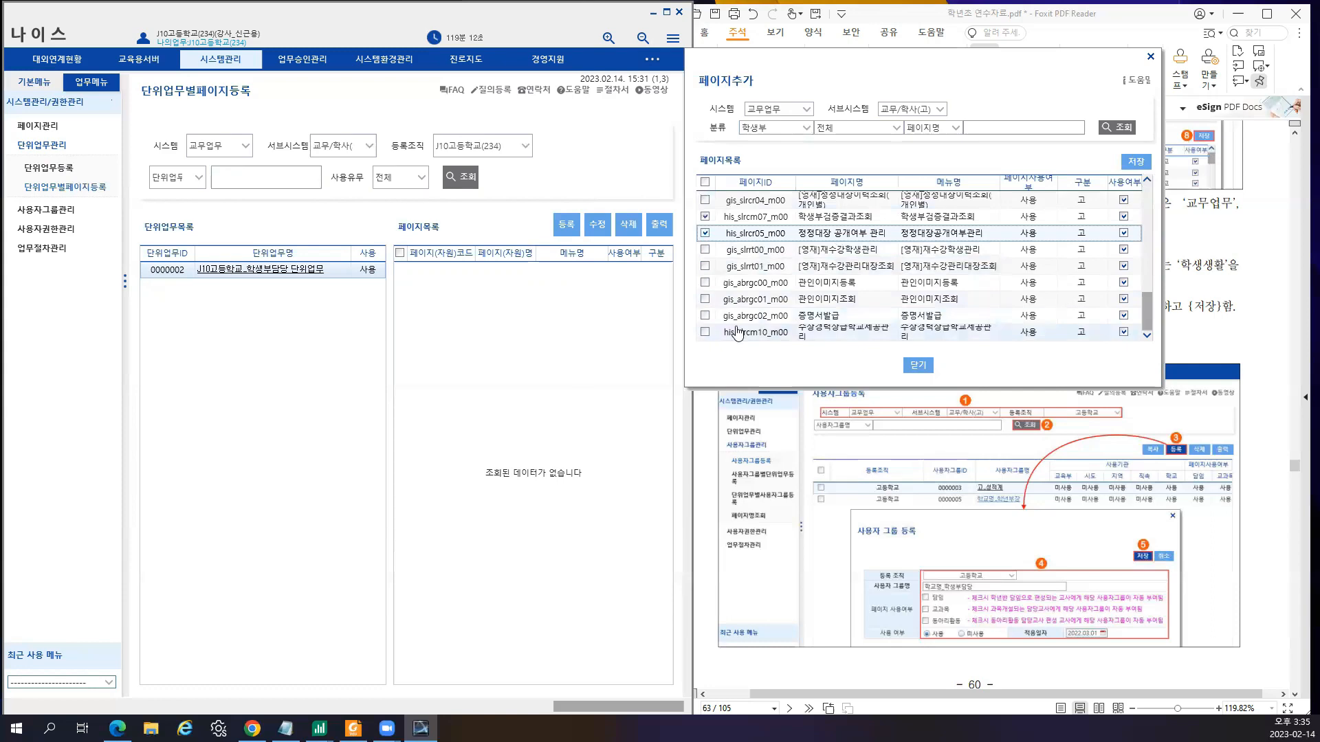
click(1135, 160)
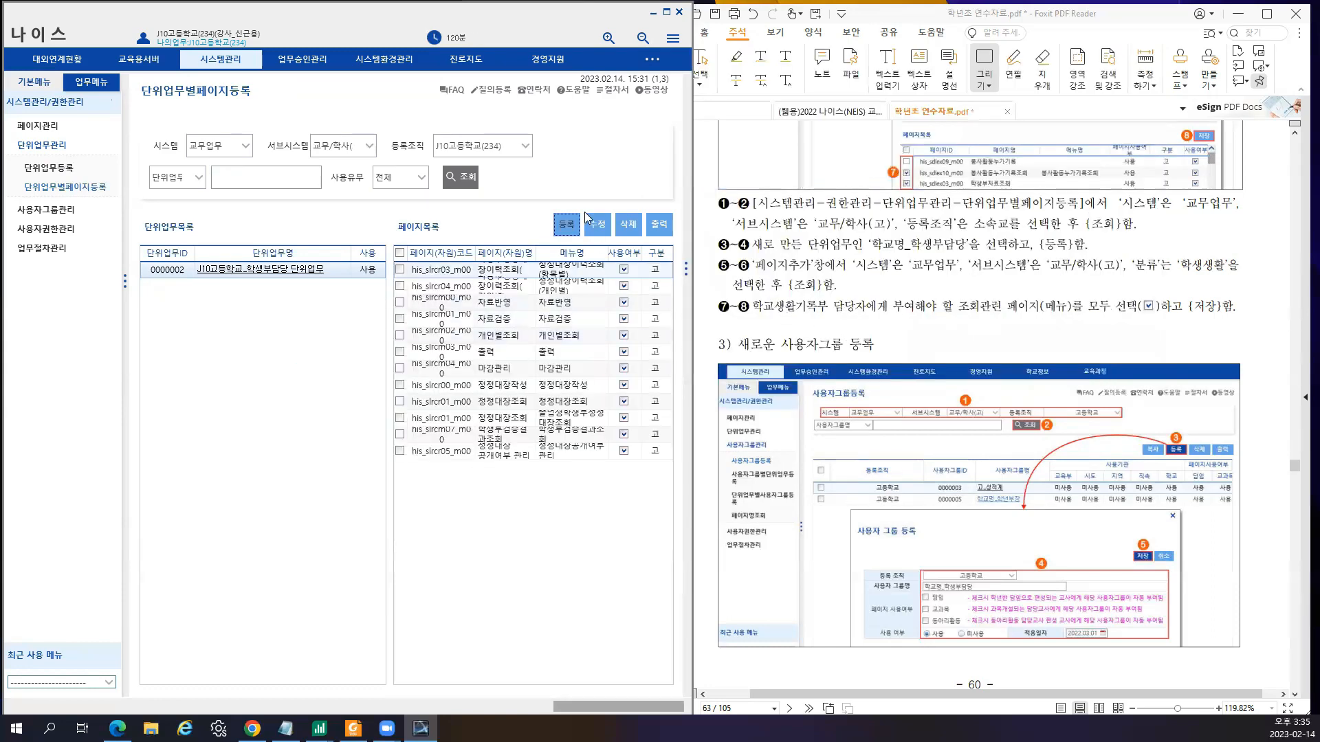
- Reopen the 페이지추가 window, set the first 분류 to 성적 and query its pages
click(567, 224)
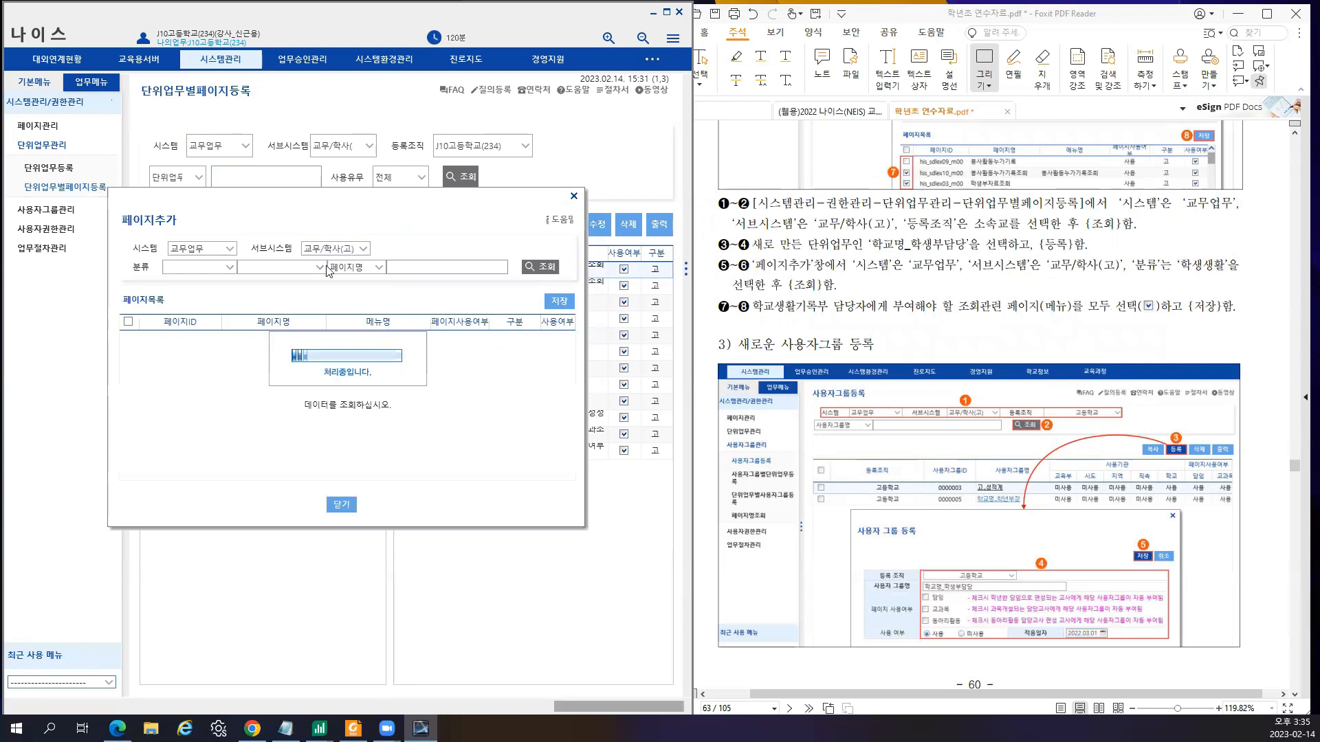
click(206, 267)
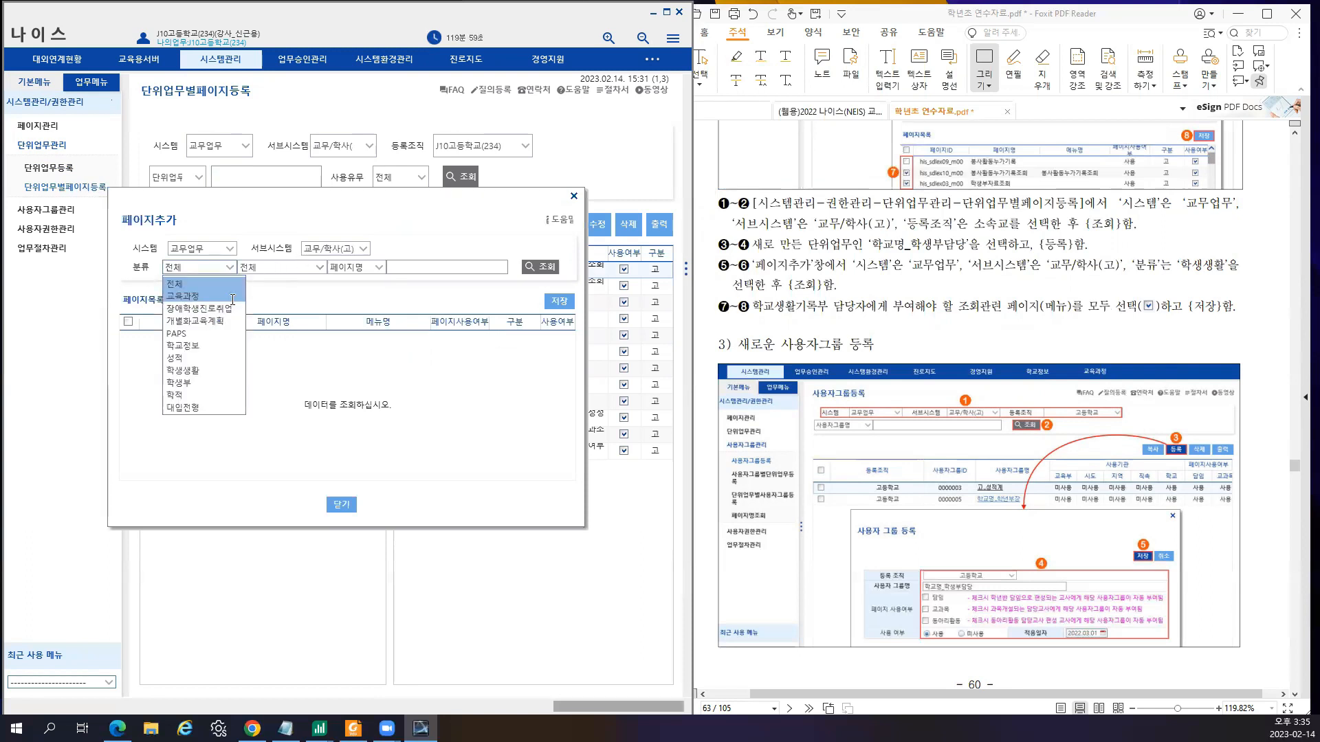
click(210, 357)
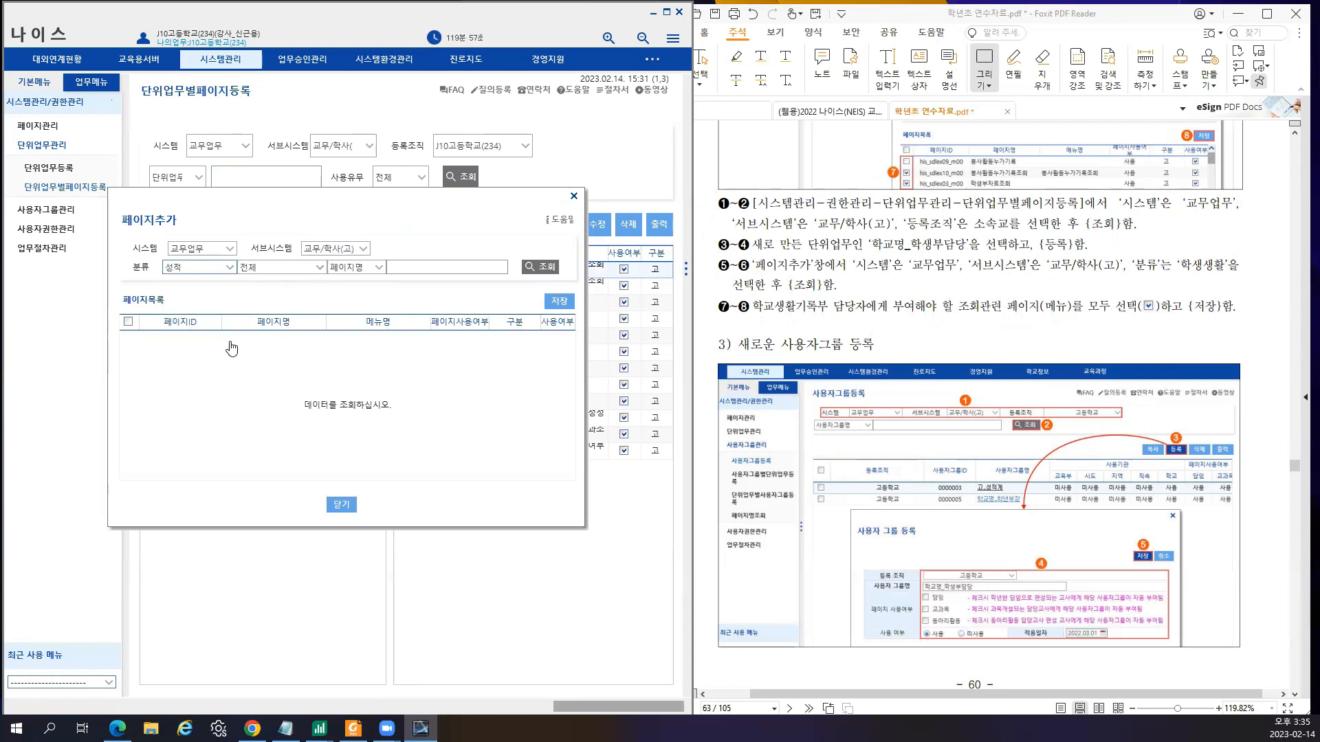
click(541, 268)
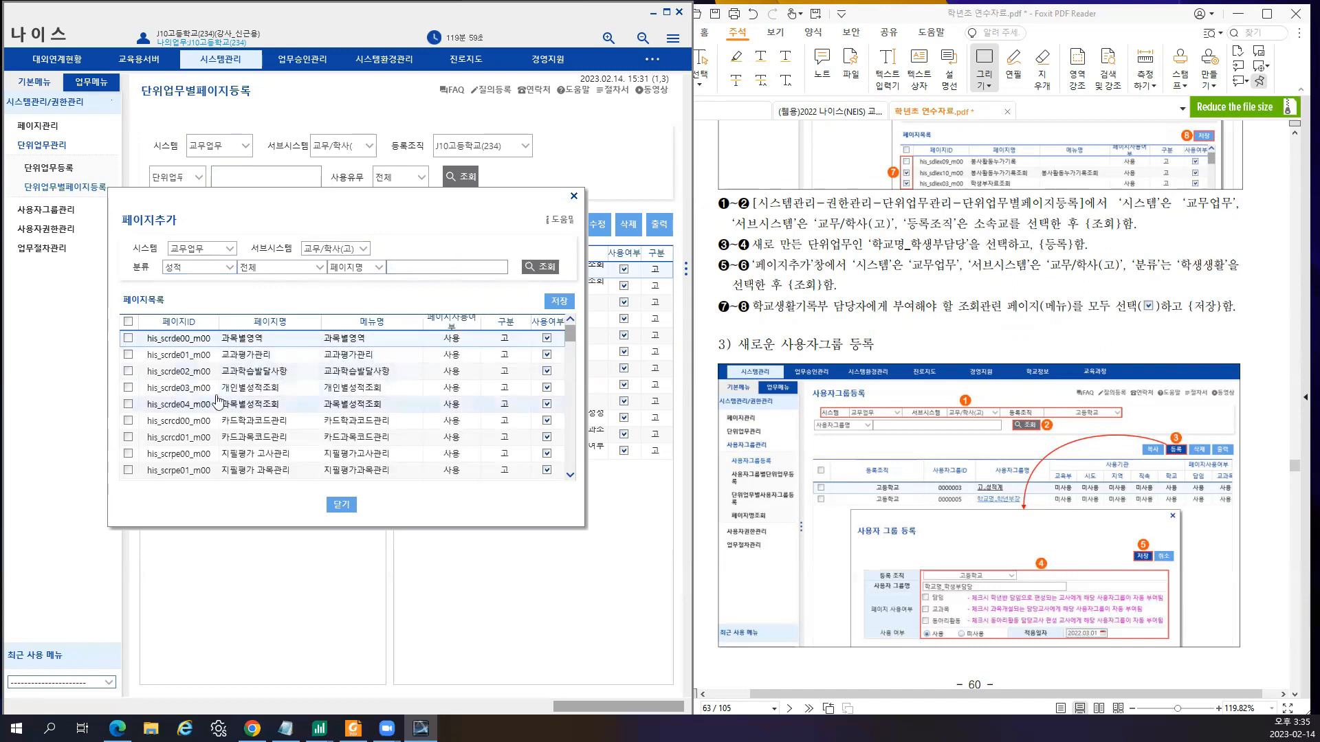
- Select the 성적 pages 성적조회, 학기말성적집계표조회, 과목별등급점수조회 and 과목별성적분포조회, and save them to the 단위업무
drag(570, 338, 579, 447)
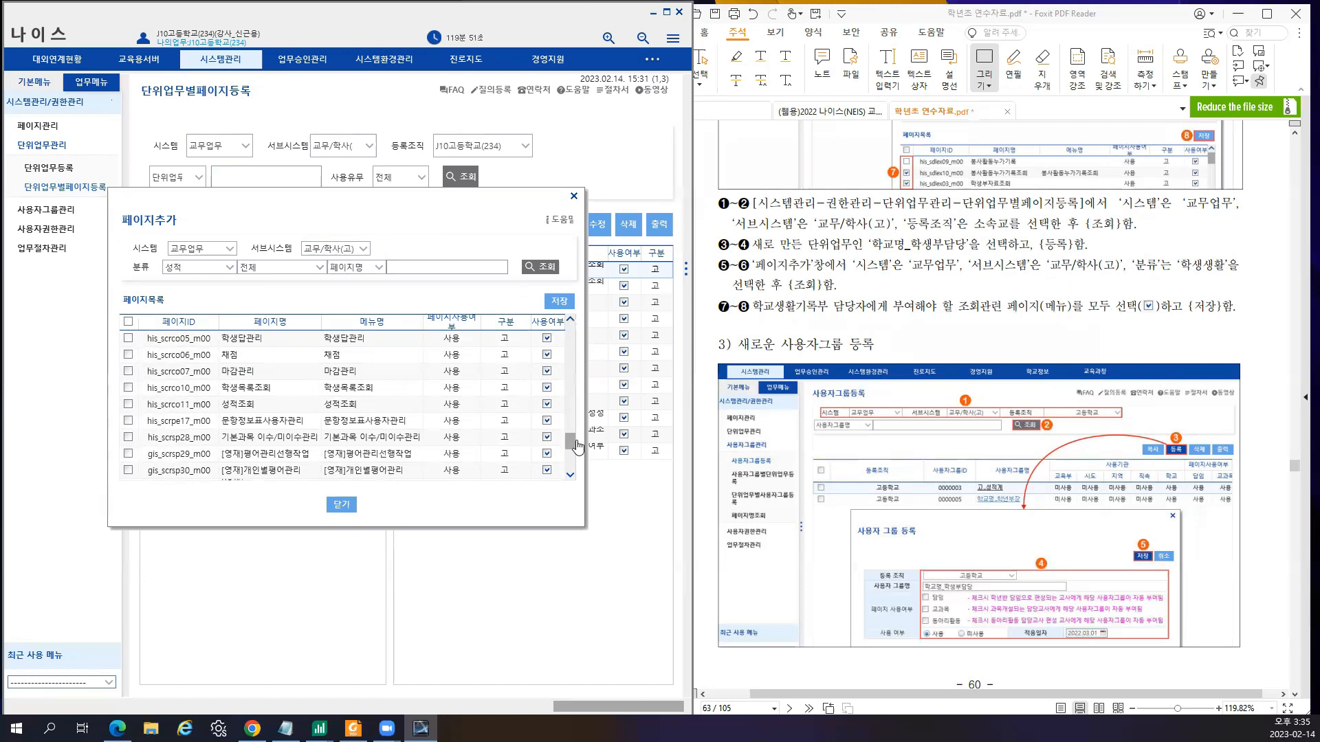
click(128, 404)
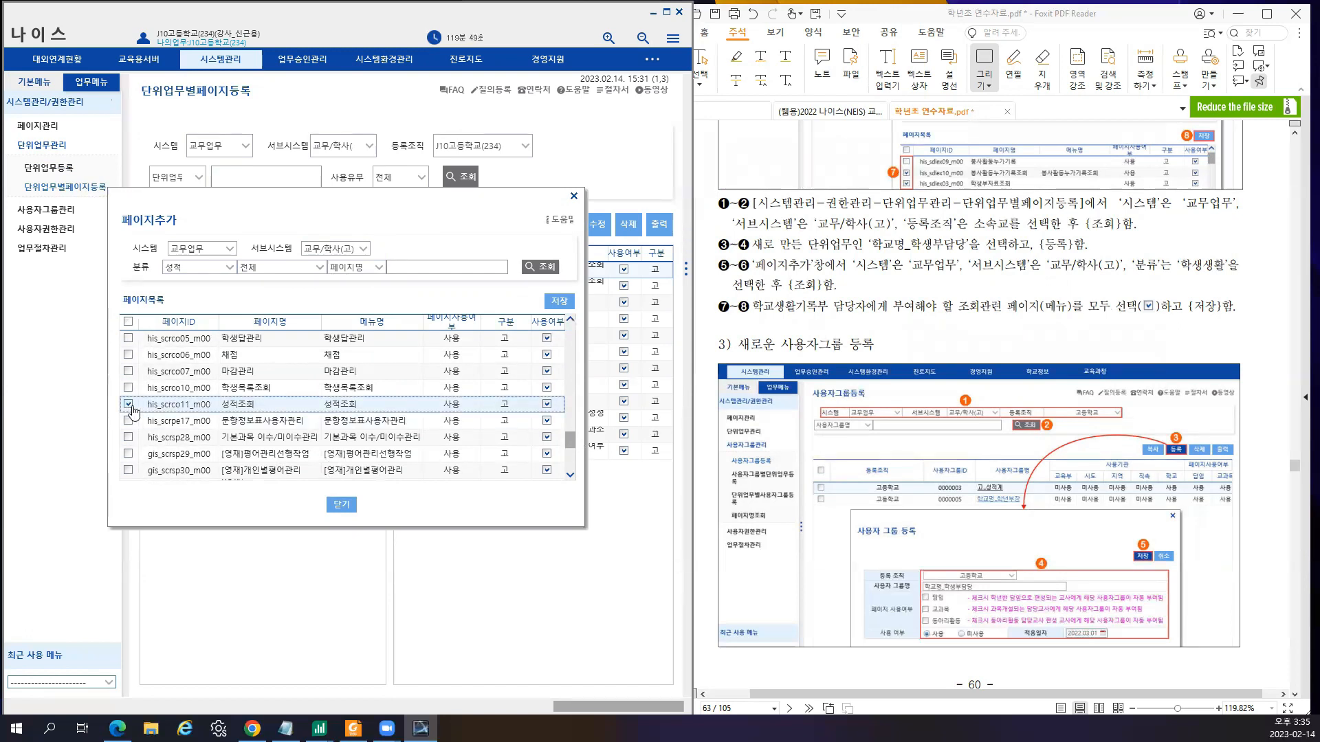
scroll(128, 376, up, 1)
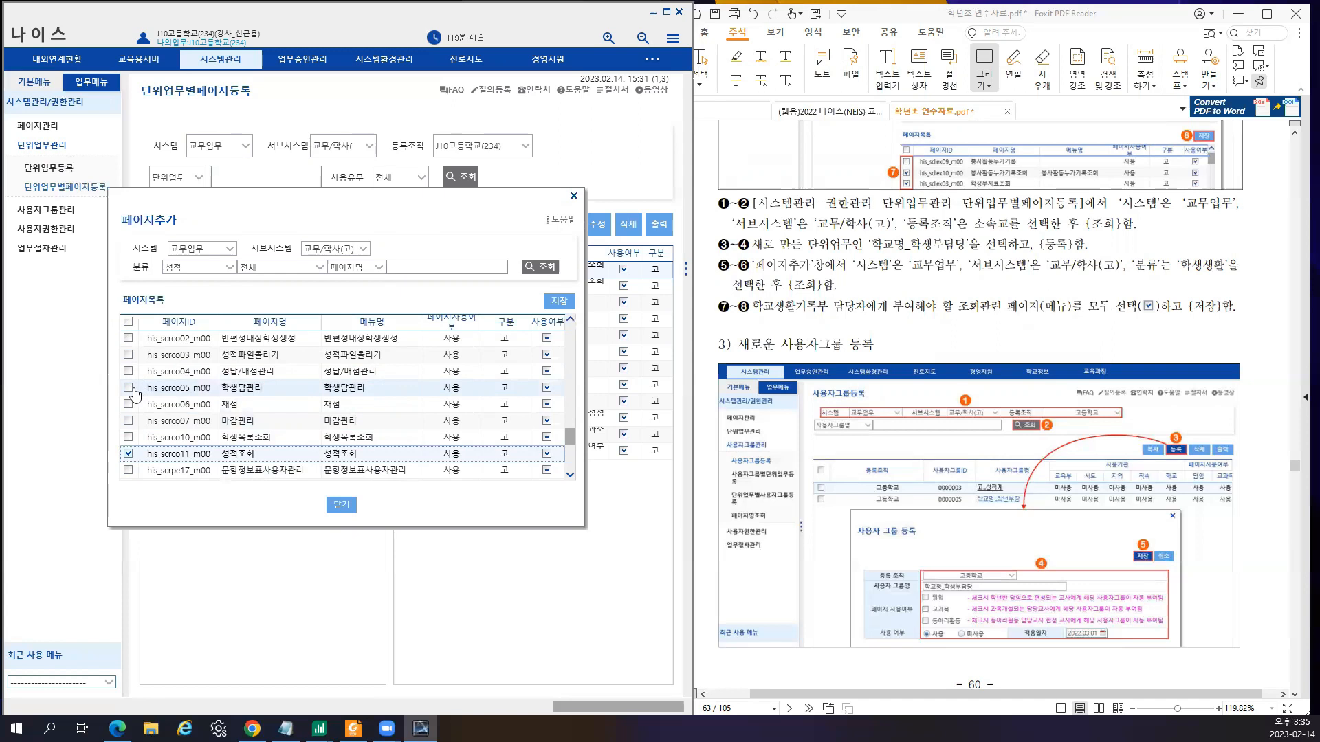
scroll(134, 393, up, 2)
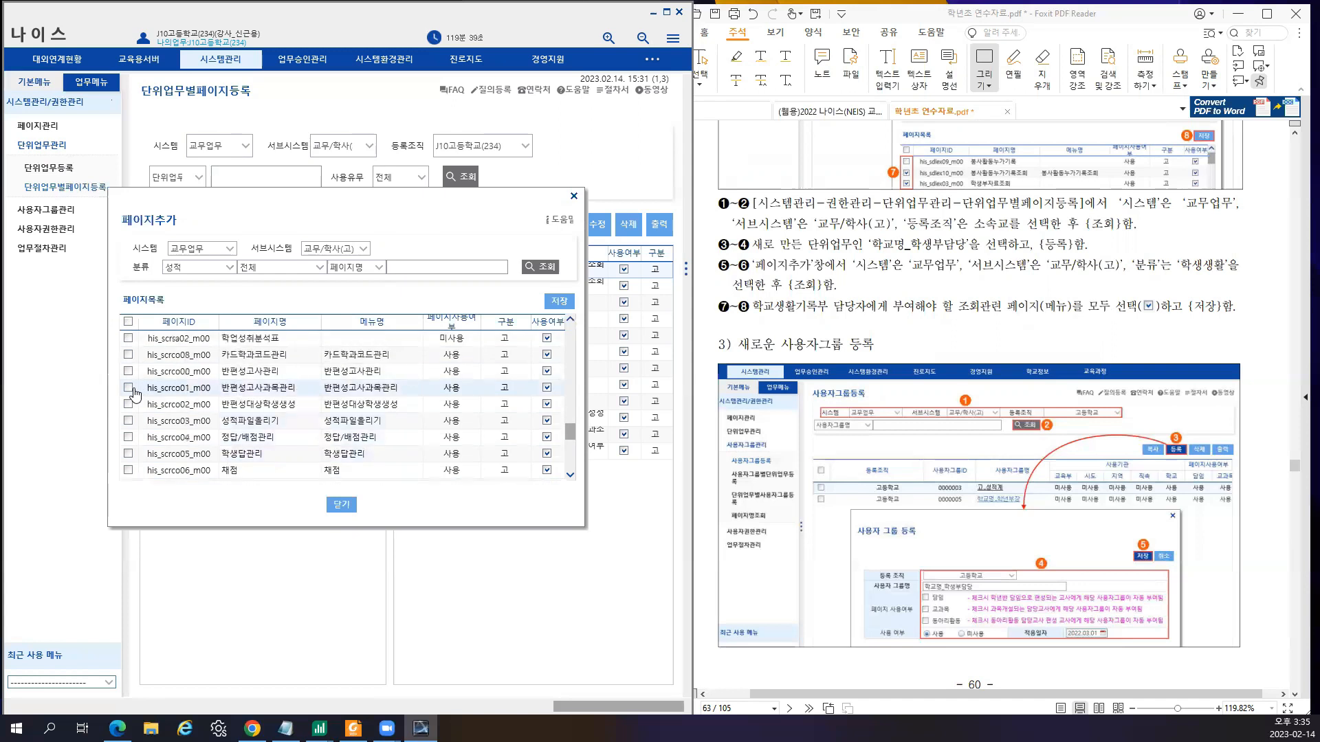
scroll(134, 393, up, 2)
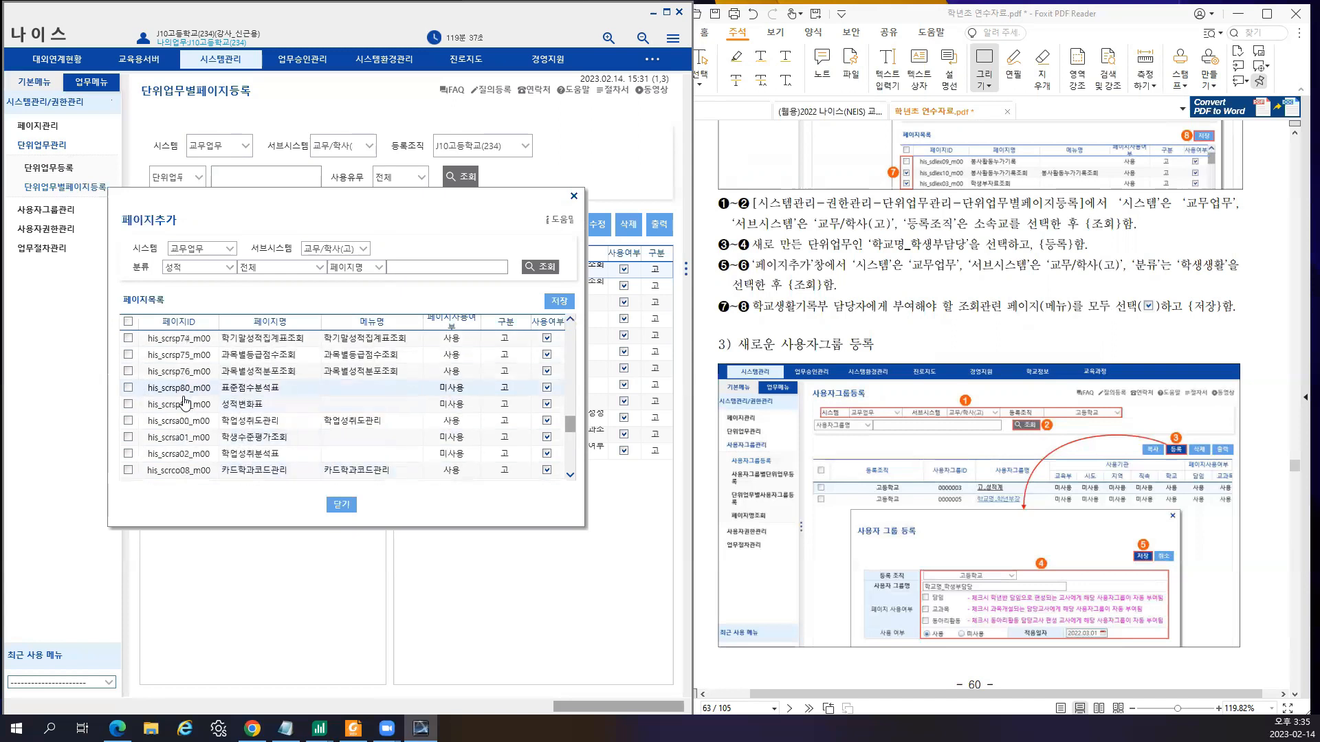
scroll(177, 411, up, 1)
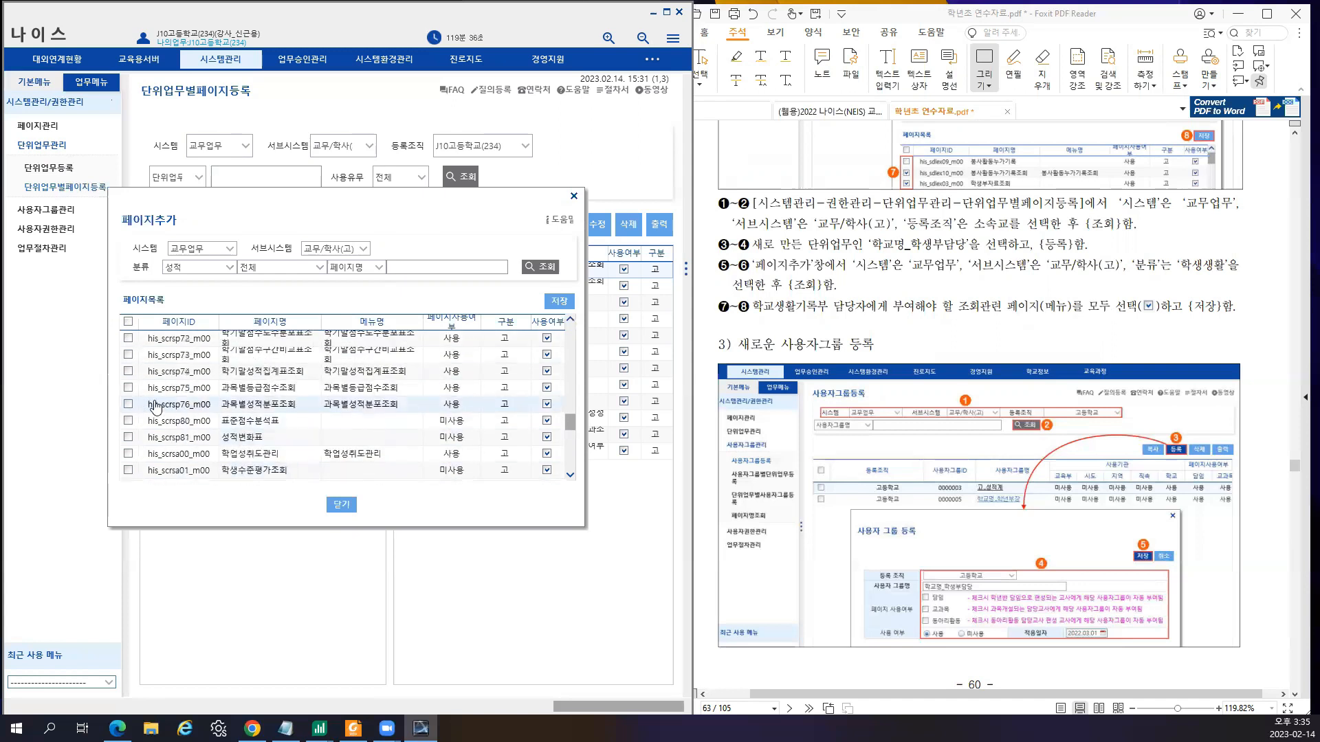
click(128, 371)
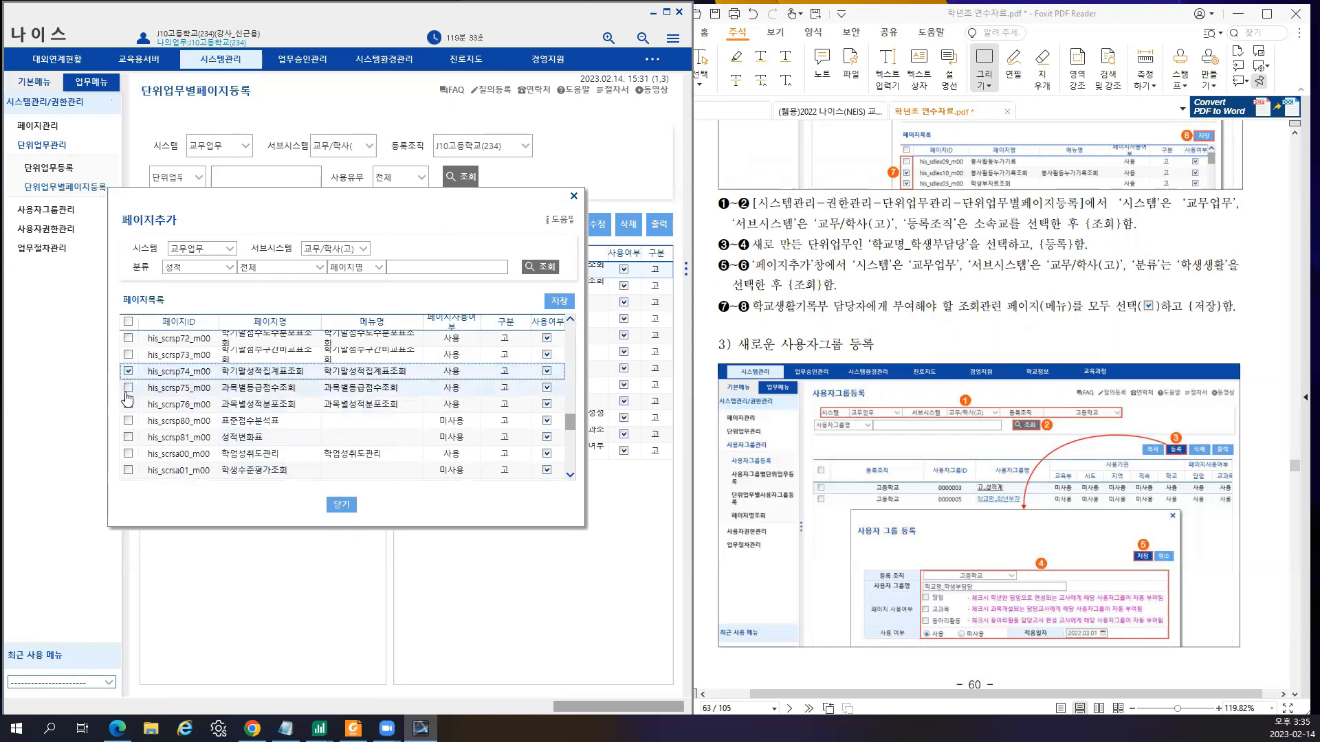
click(128, 388)
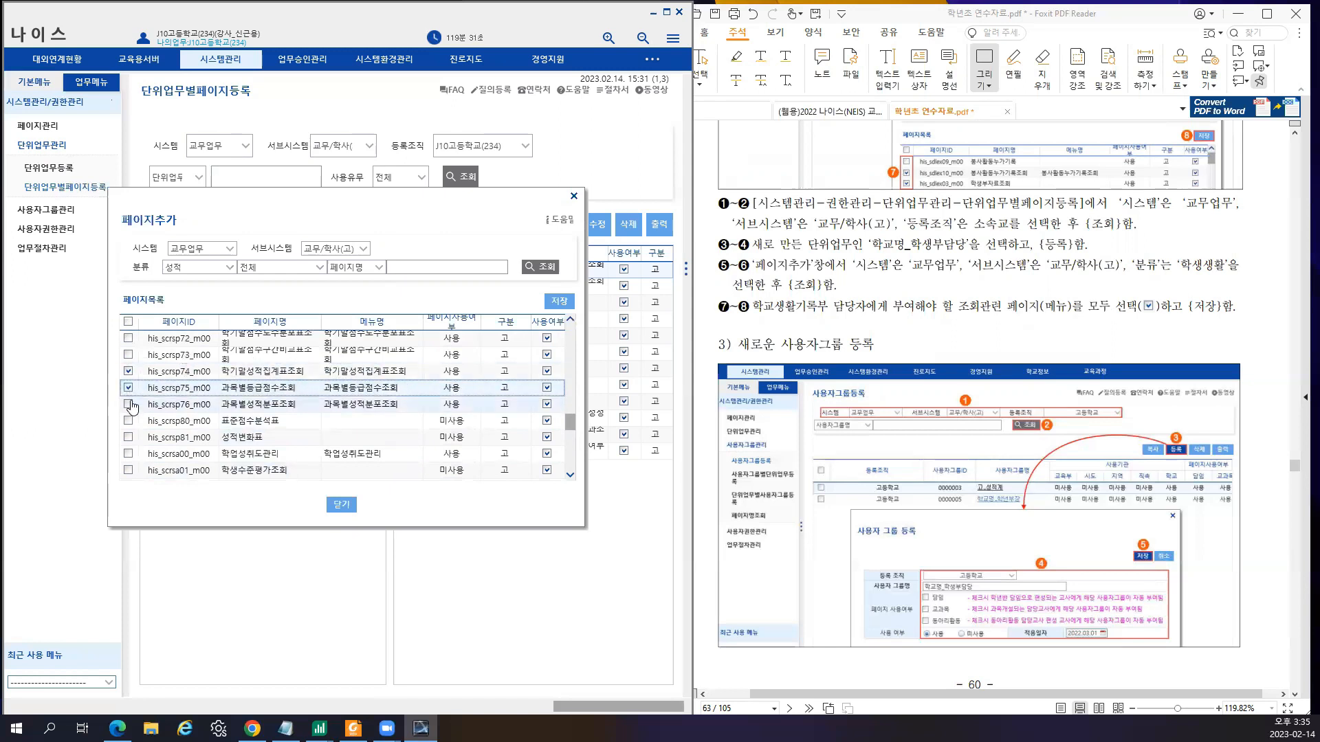
click(128, 405)
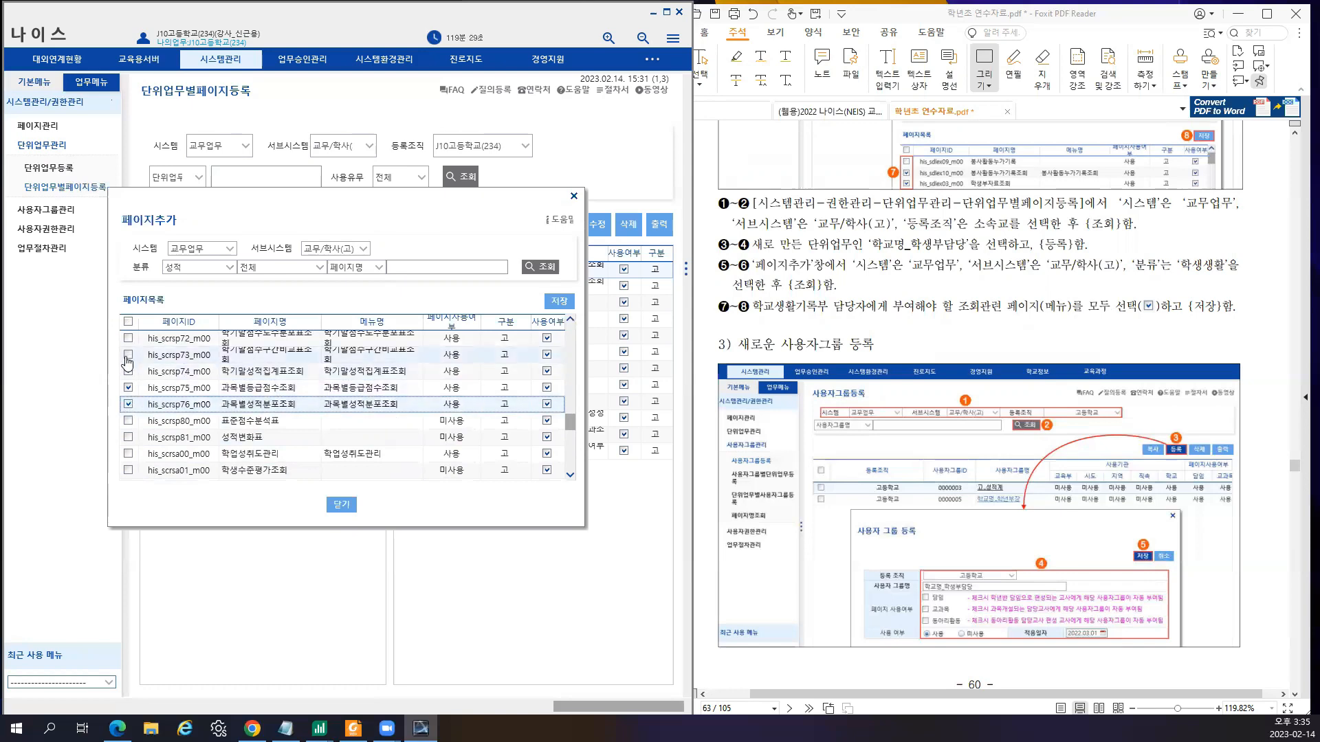
scroll(466, 354, up, 1)
click(559, 303)
click(366, 352)
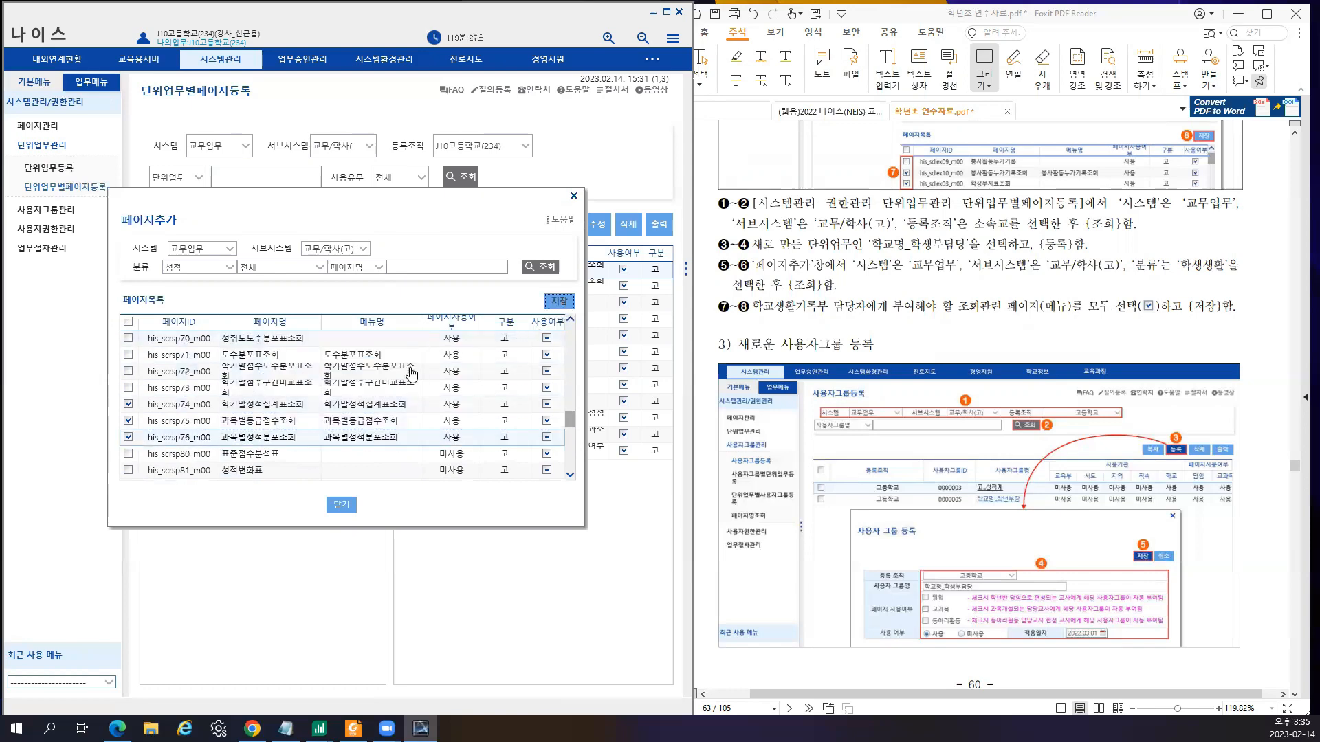
- Open the 페이지추가 window again, set the first 분류 to 학적 and query its pages
click(575, 238)
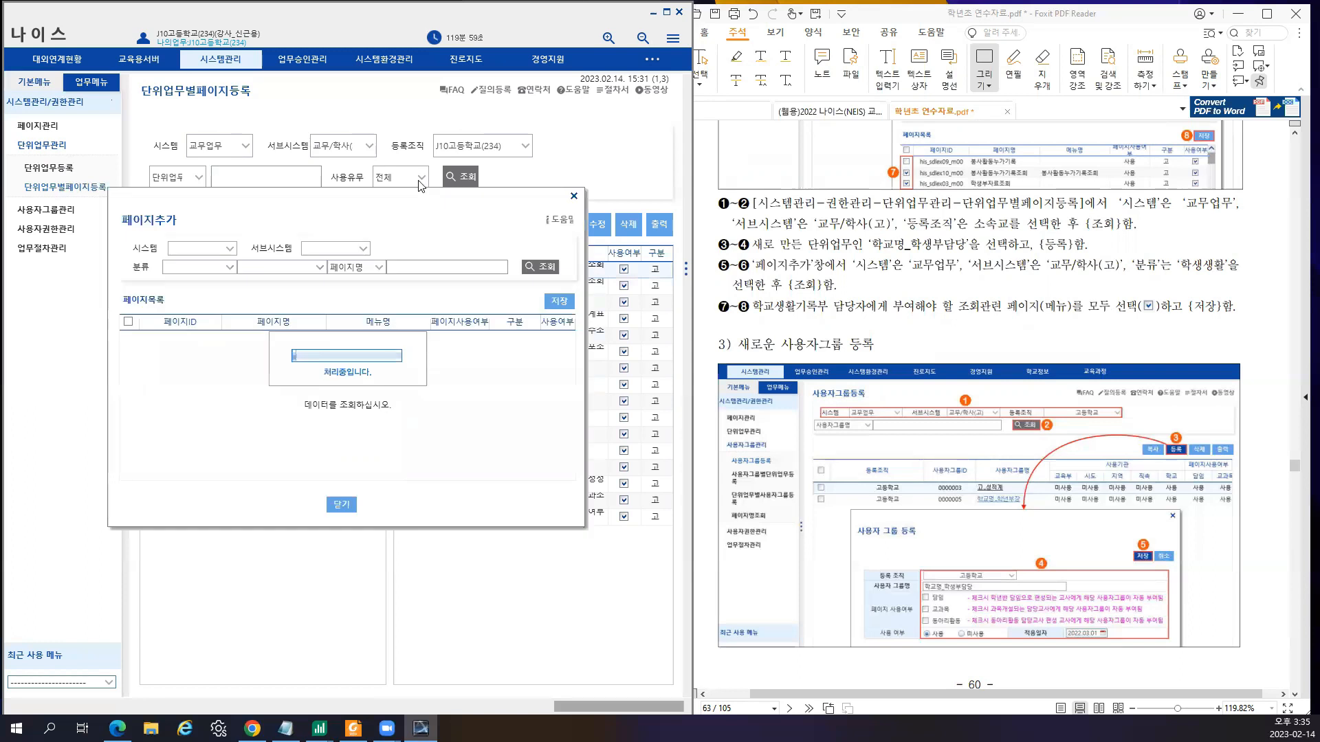
click(212, 268)
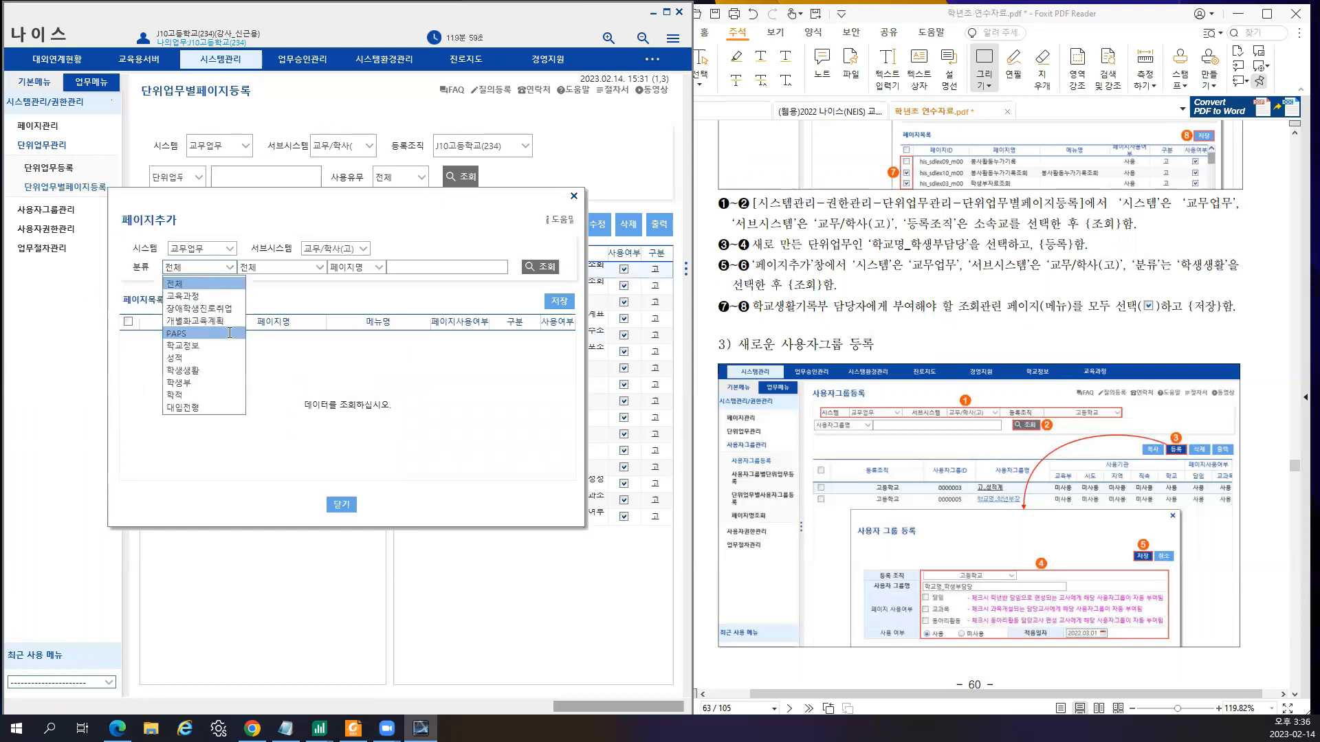
click(227, 396)
click(553, 271)
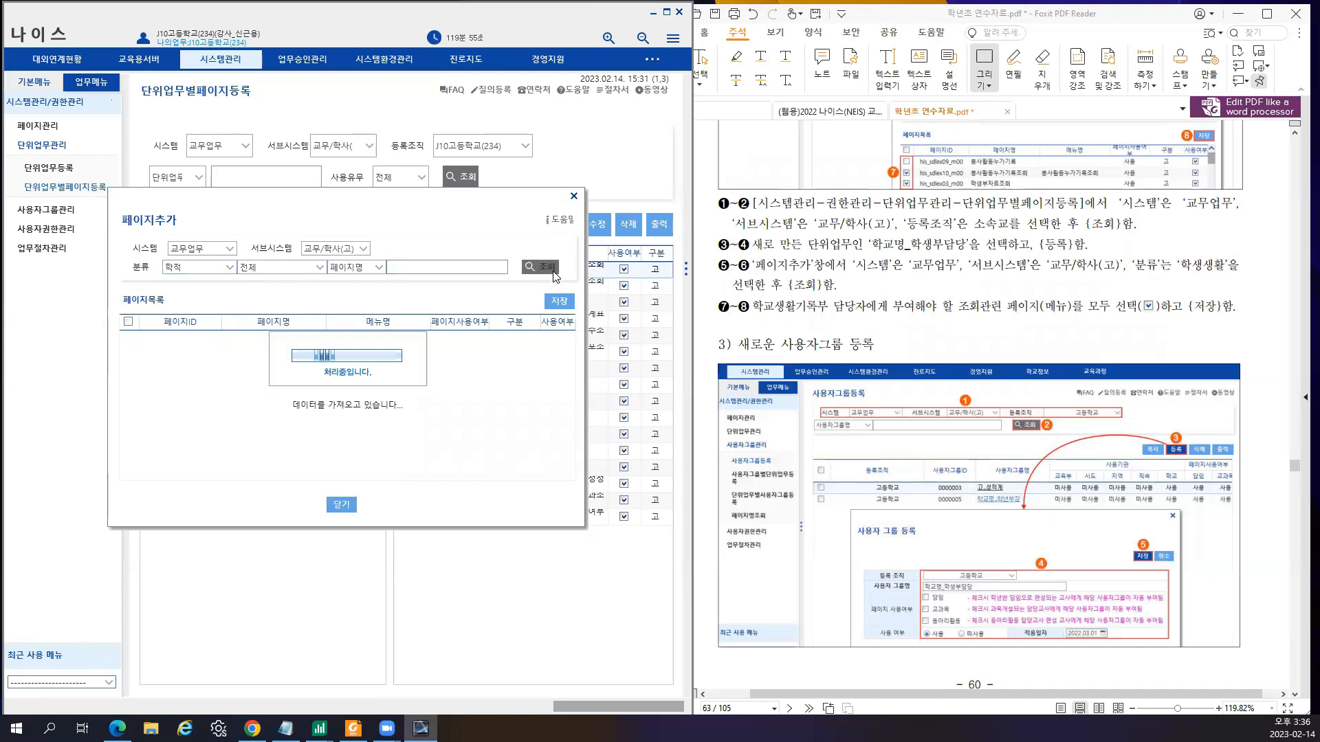
- Select the 학적 pages 기본신상 관리, 학적현황 조회, 학생자료 종합검색 and 학생이동부, and save them to the 단위업무
click(128, 339)
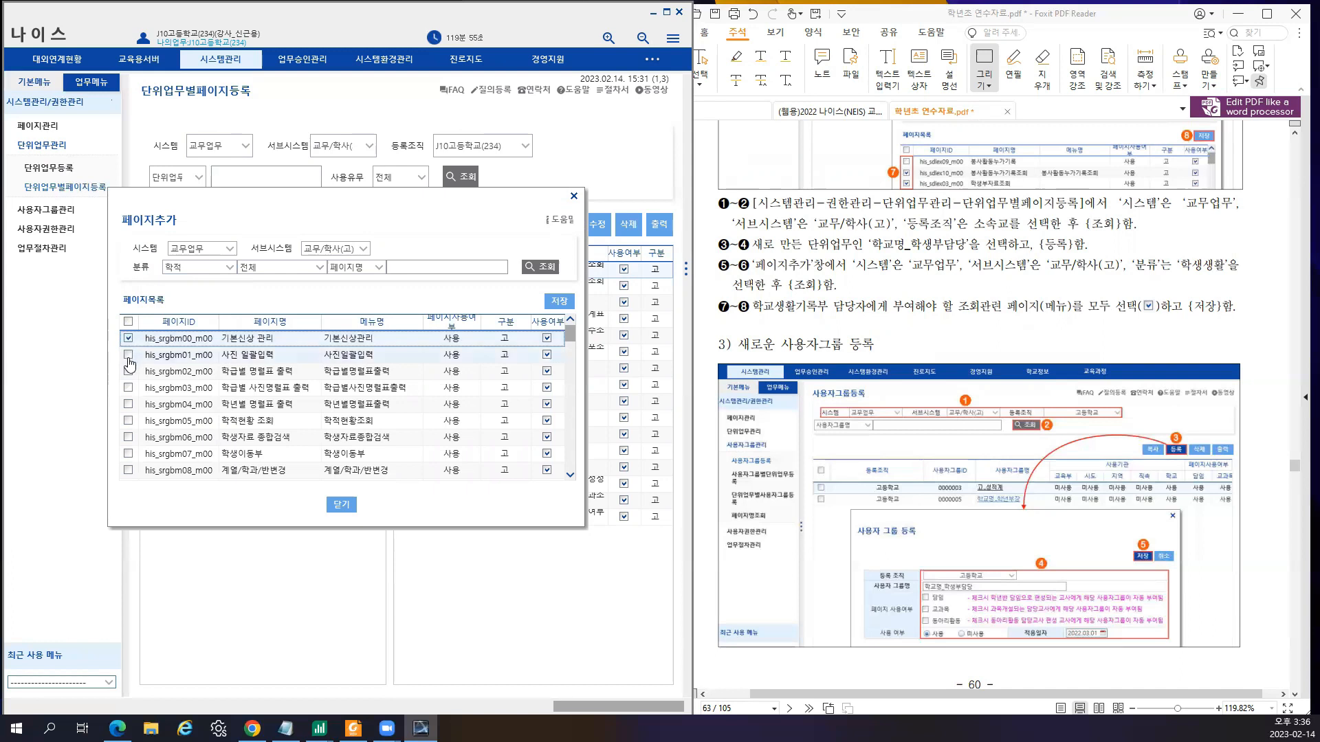
click(130, 421)
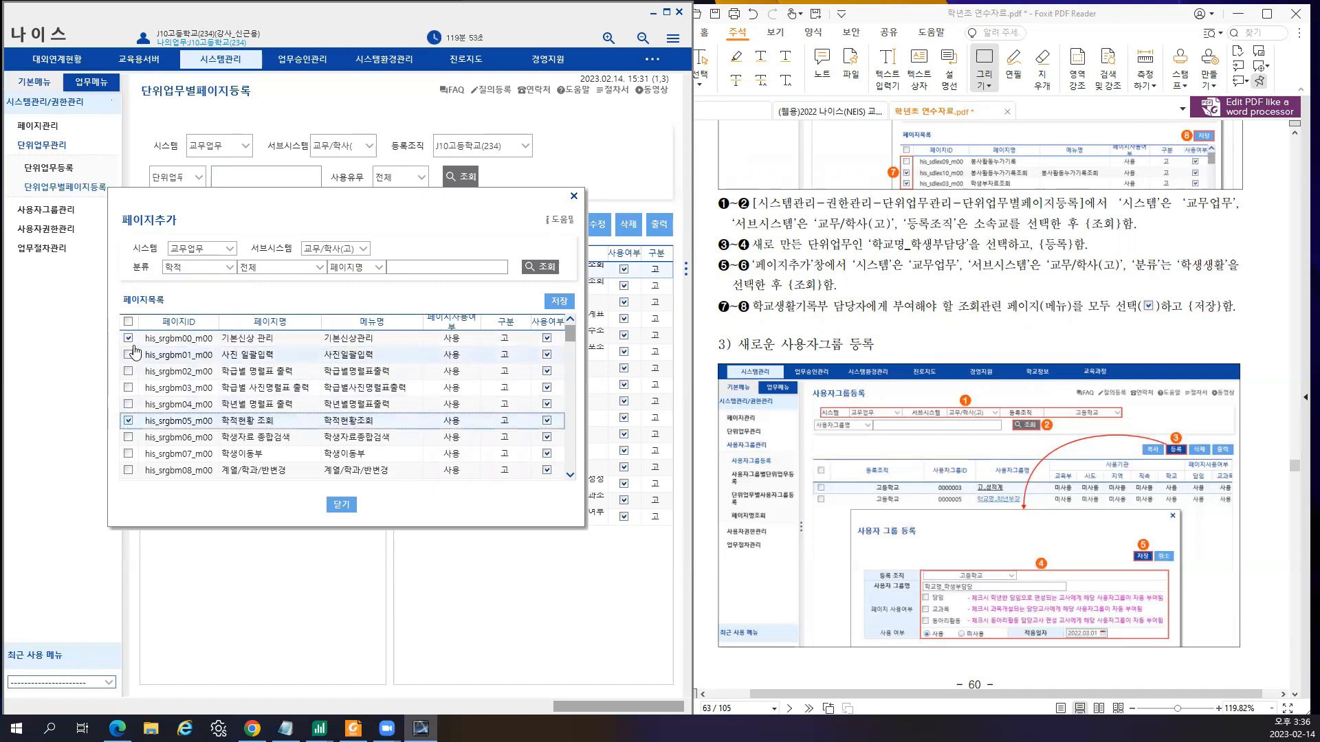
click(130, 437)
click(128, 455)
scroll(130, 442, down, 3)
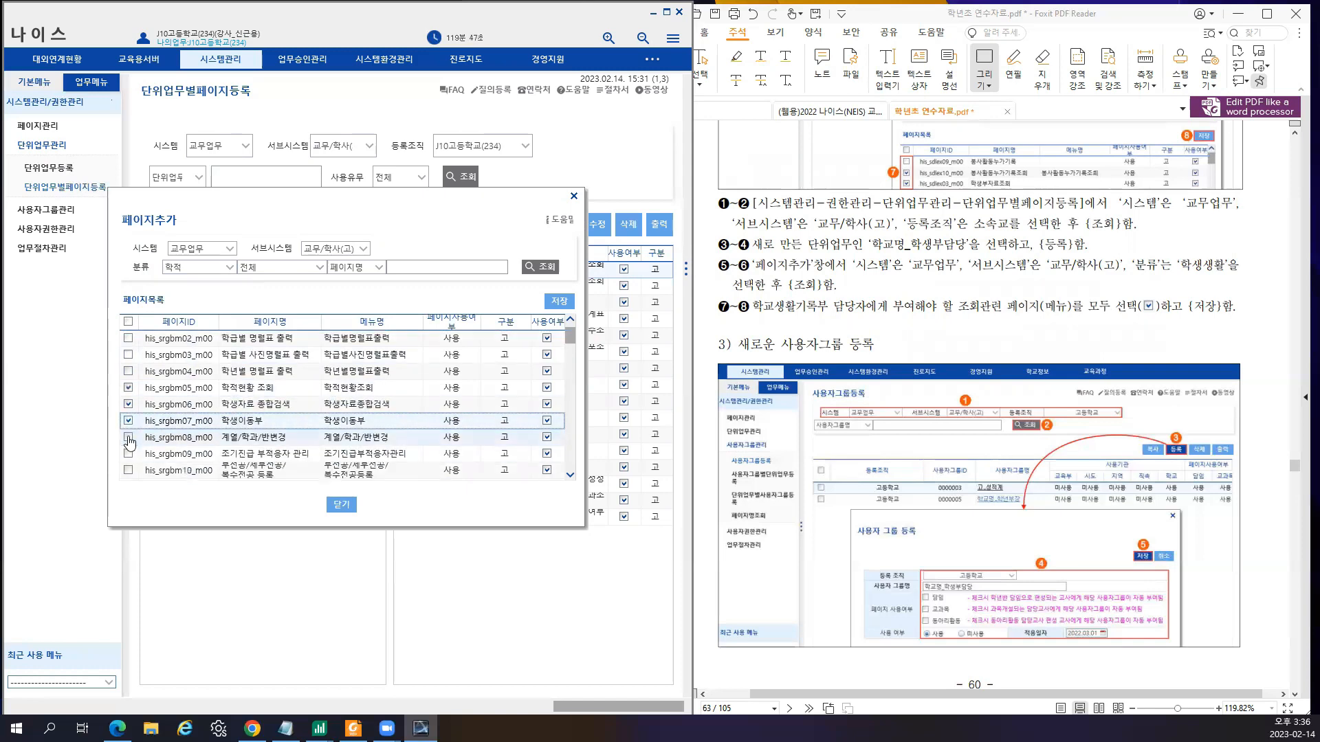
scroll(133, 451, down, 4)
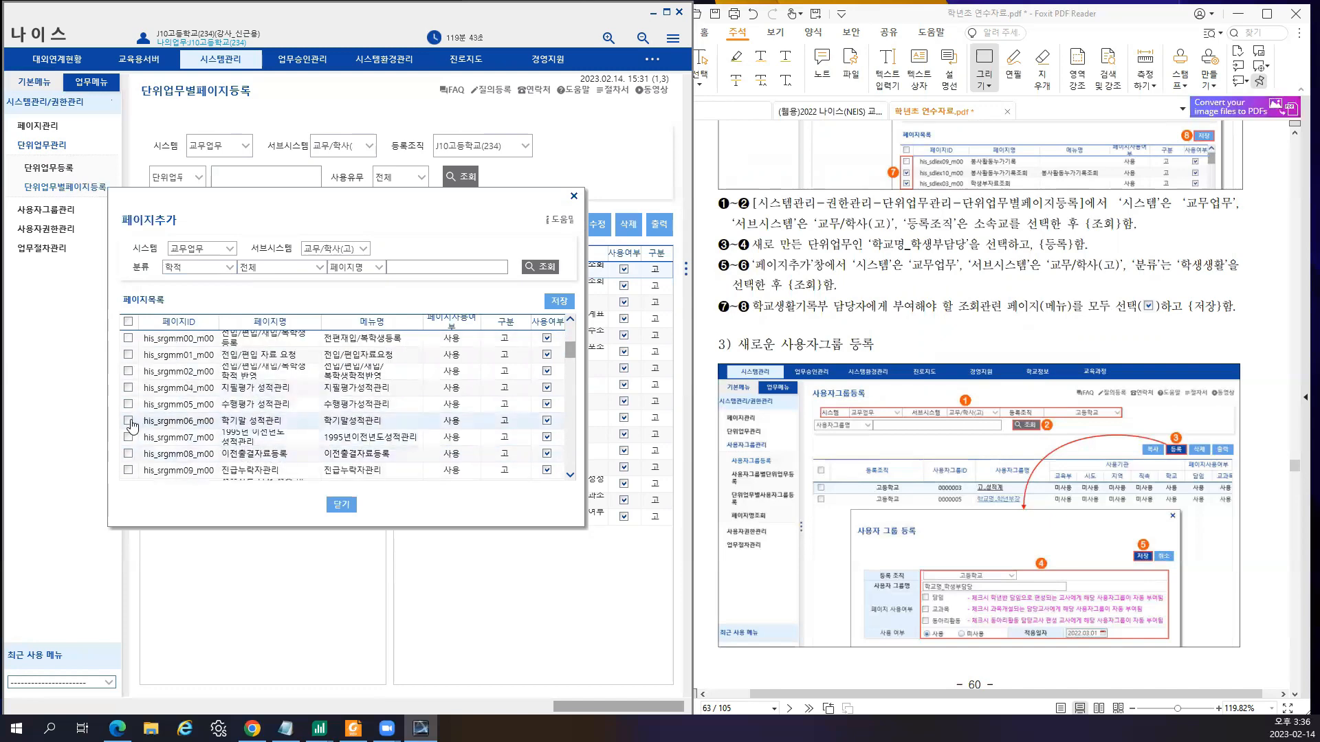
scroll(124, 445, down, 1)
scroll(124, 446, down, 3)
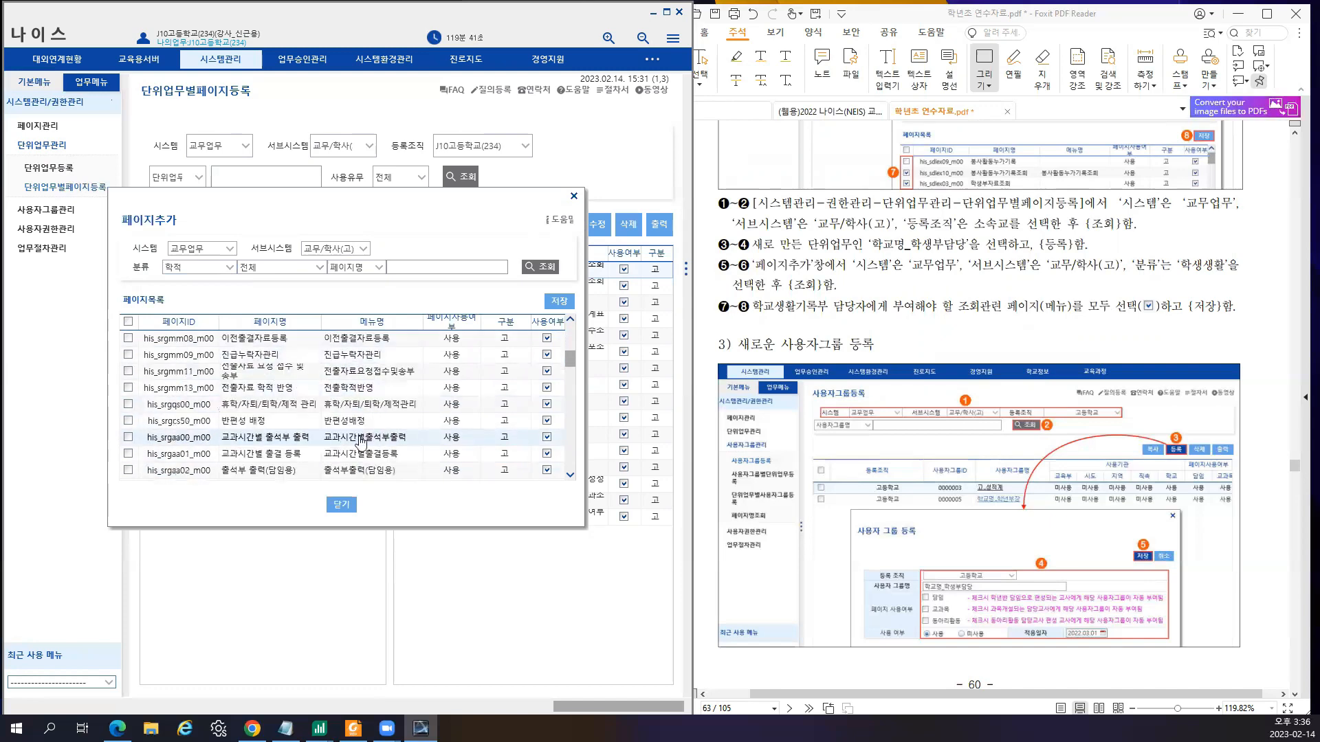
click(559, 302)
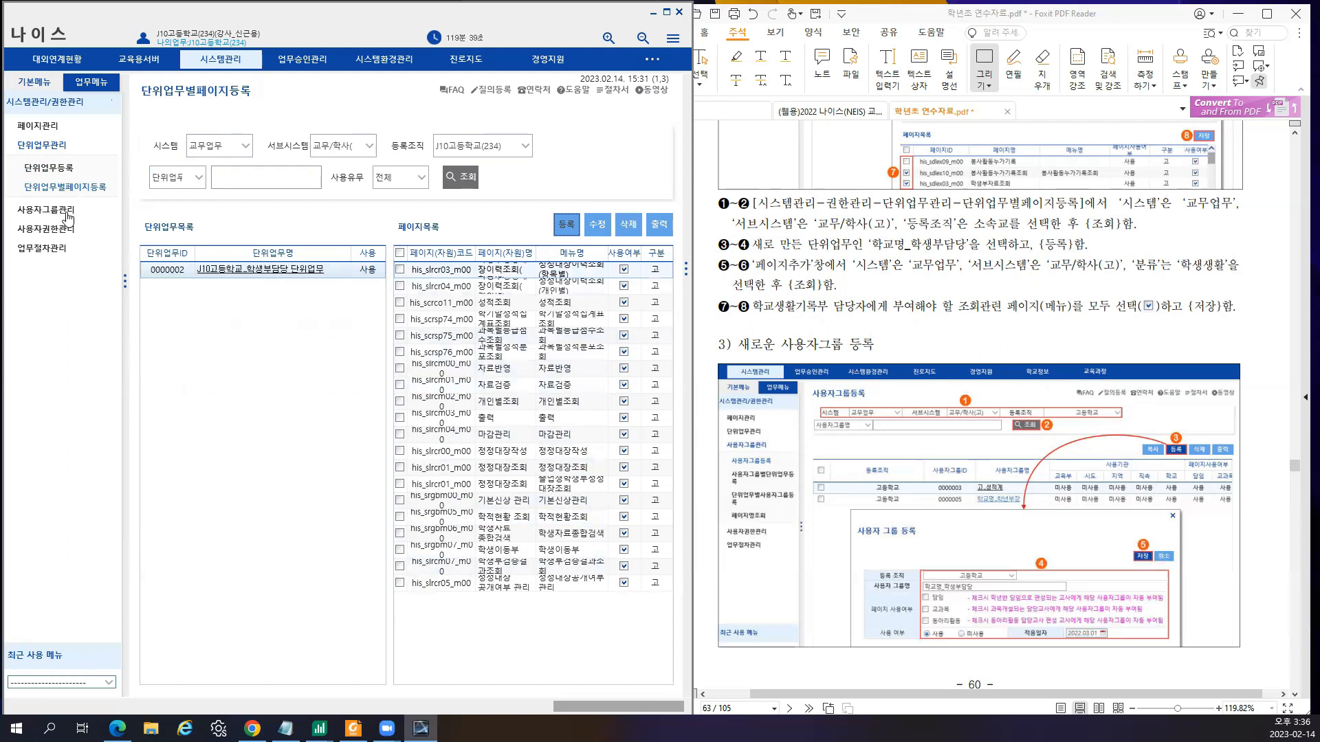
- Open the 사용자그룹등록 page and query the groups for 시스템 교무업무, 서브시스템 교무/학사(고) and 등록조직 공통
click(45, 209)
click(72, 190)
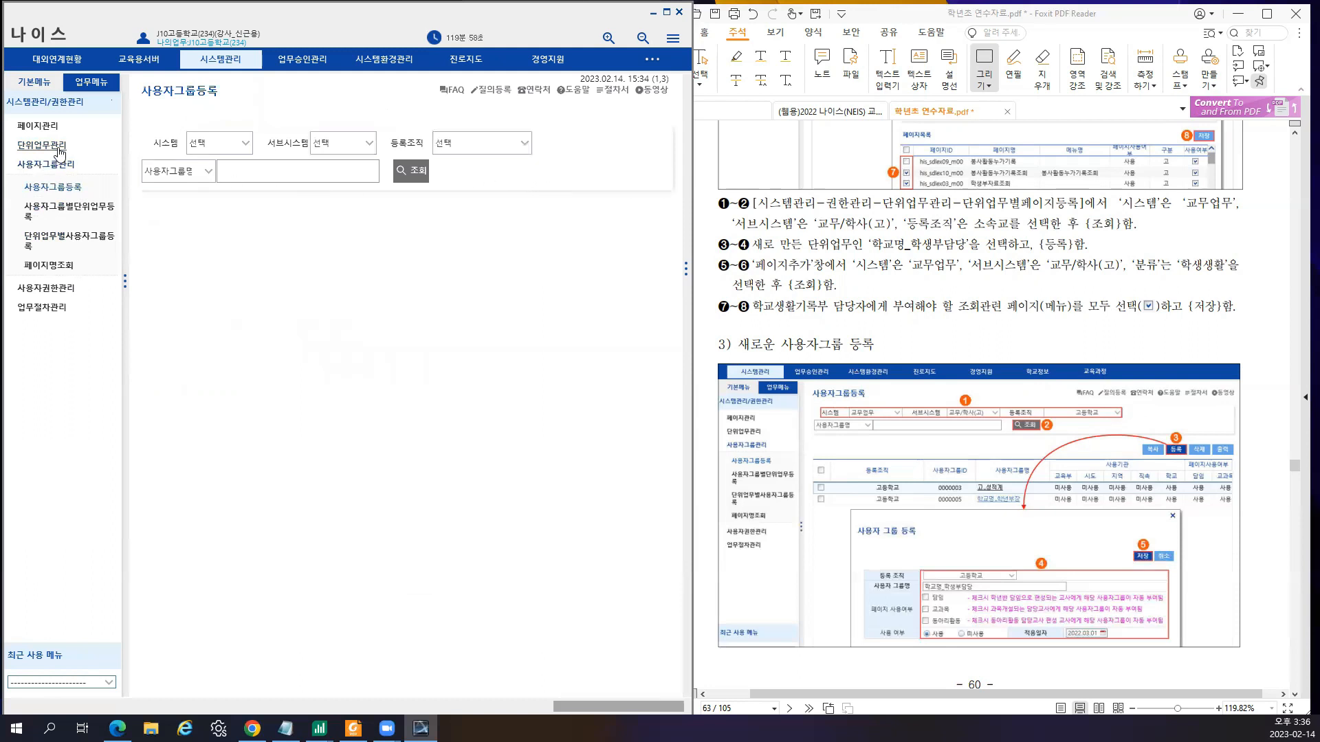
click(405, 170)
click(421, 407)
click(228, 149)
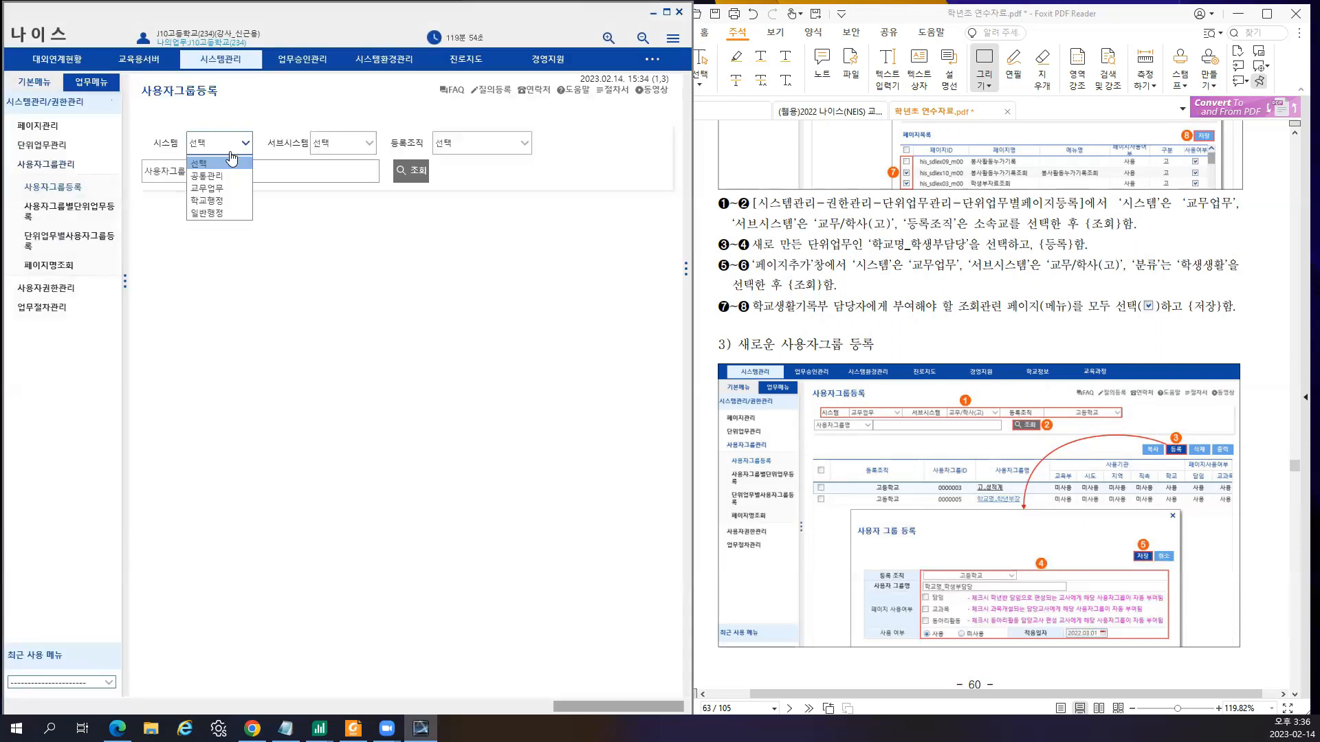
click(227, 185)
click(360, 154)
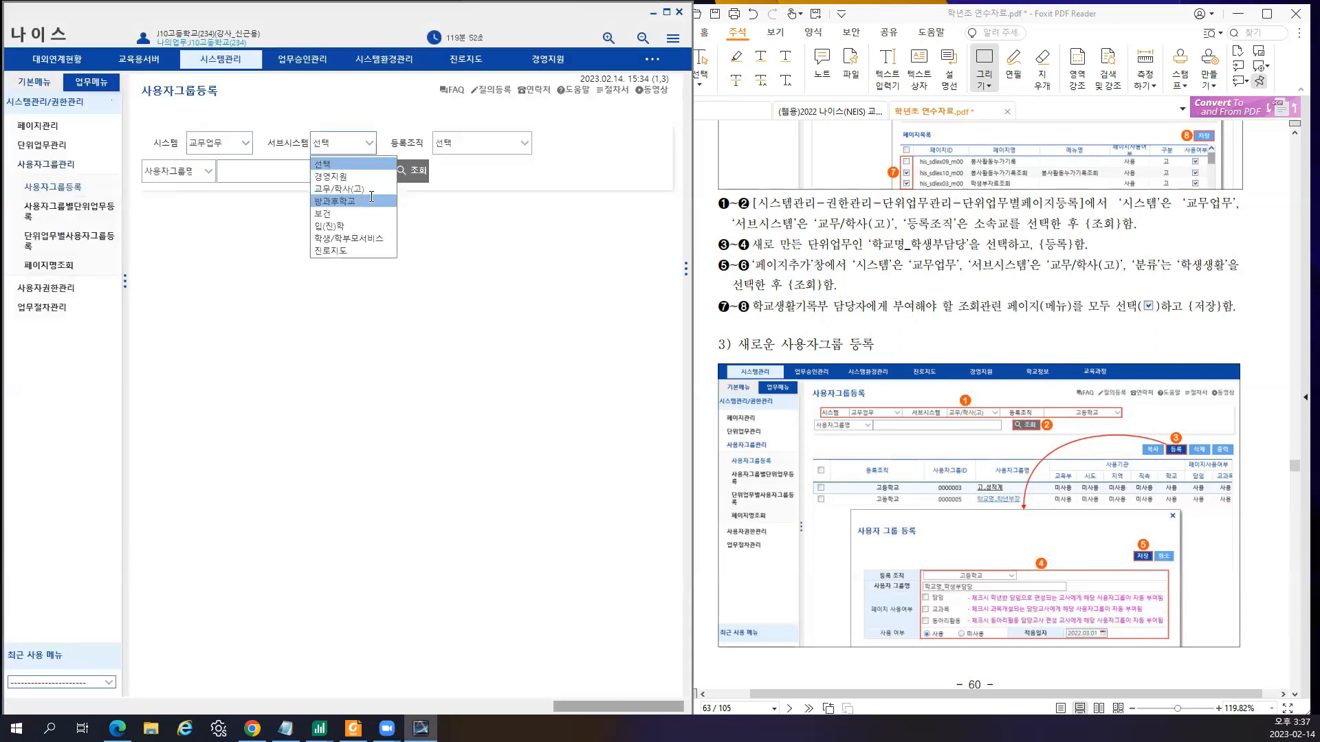
click(339, 188)
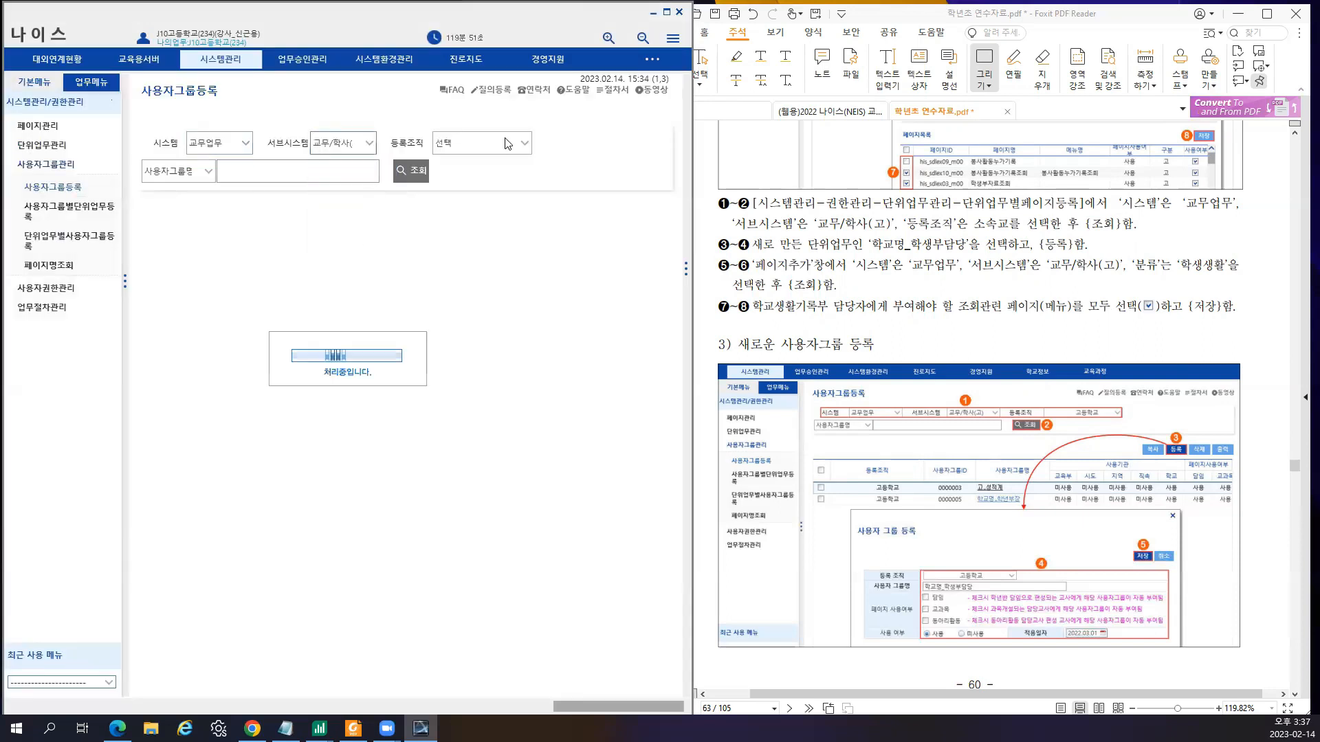
click(414, 172)
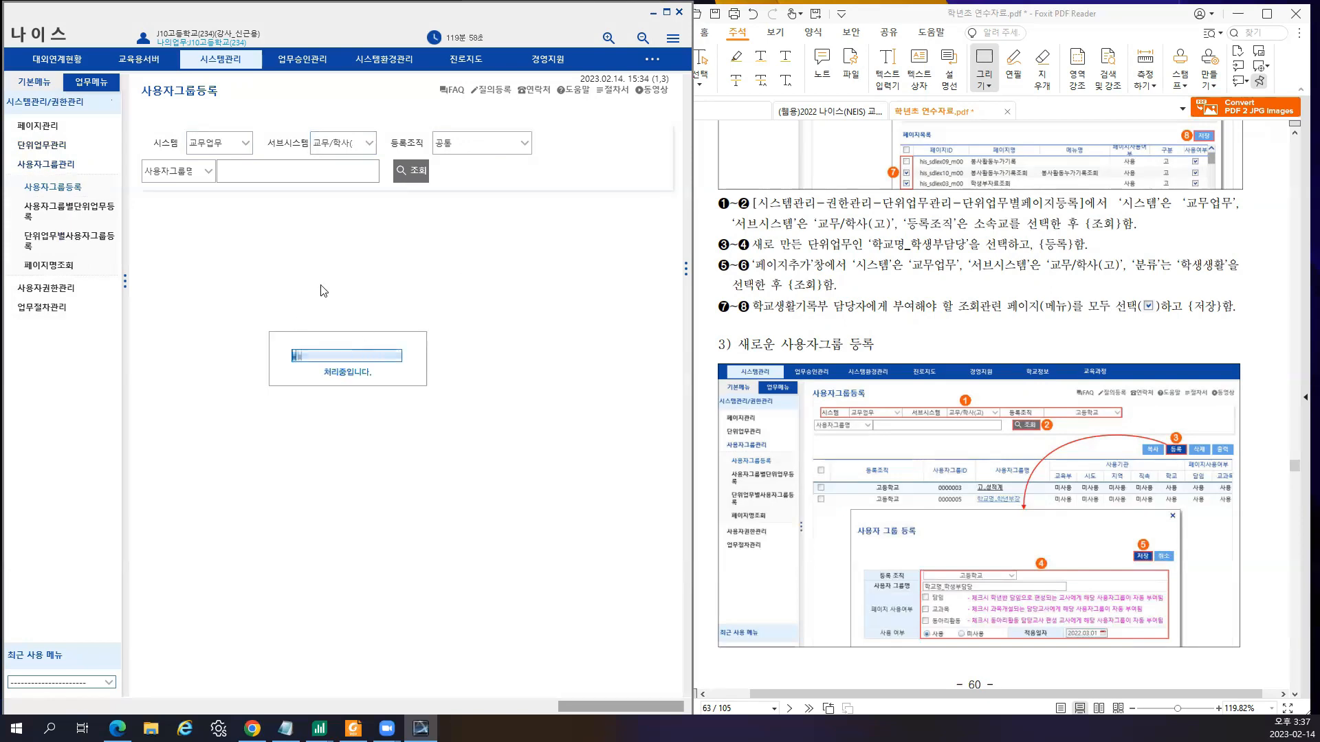
click(600, 225)
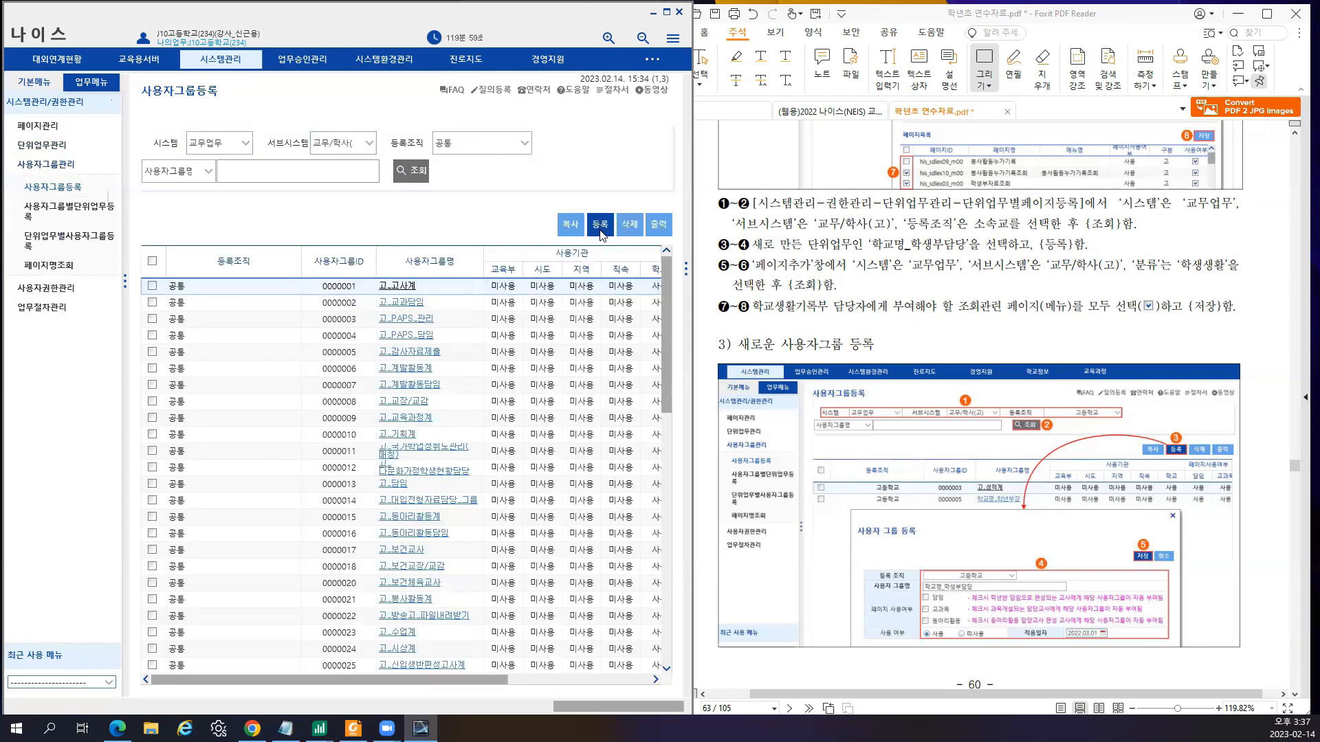
click(336, 285)
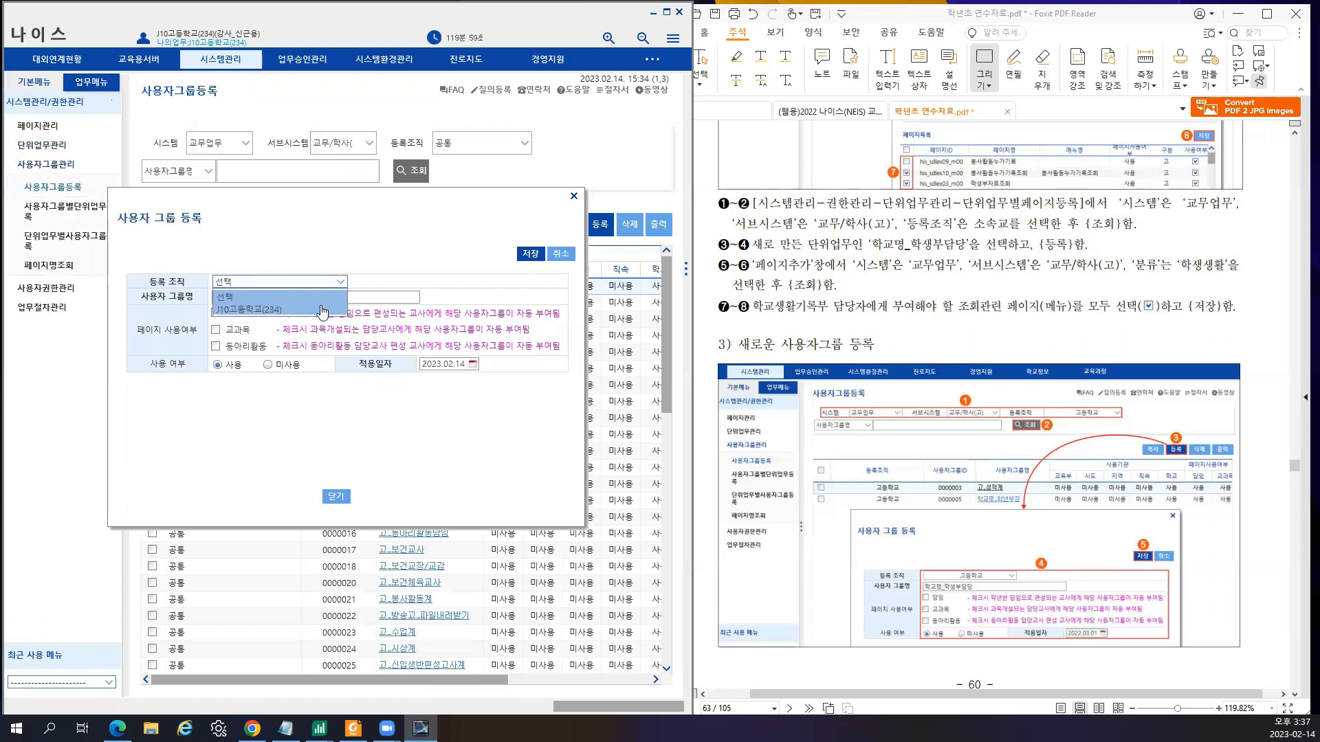
click(308, 281)
click(345, 286)
click(289, 309)
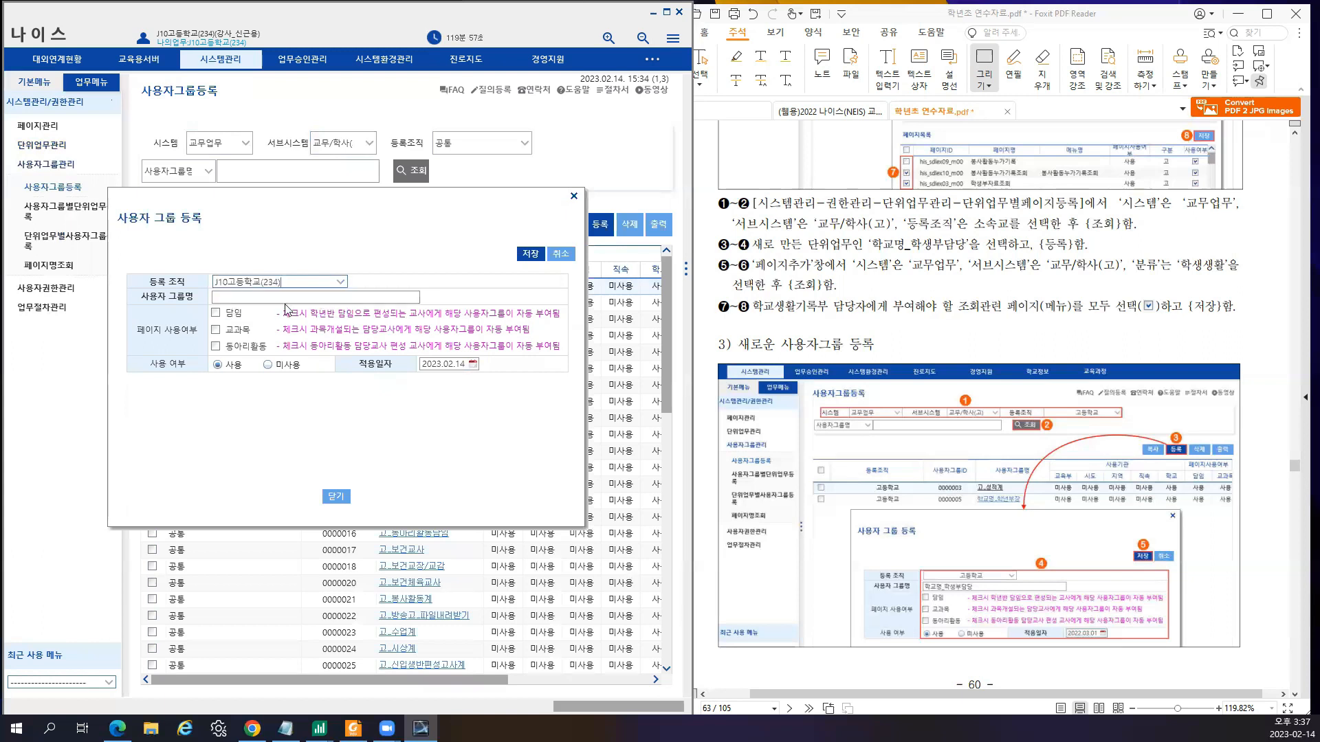
click(290, 300)
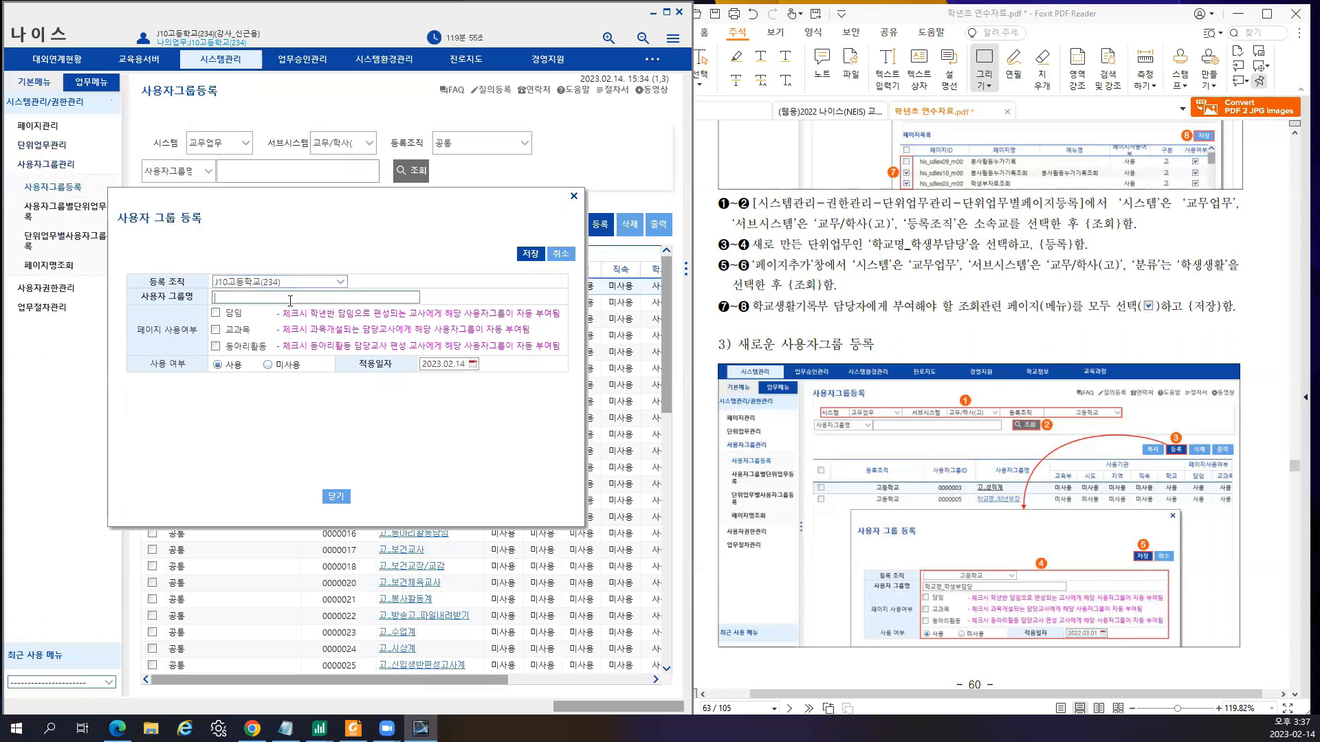
- Register the 사용자그룹 'J10고등학교_학생부 담당' with 등록조직 J10고등학교(234) and save it
click(369, 298)
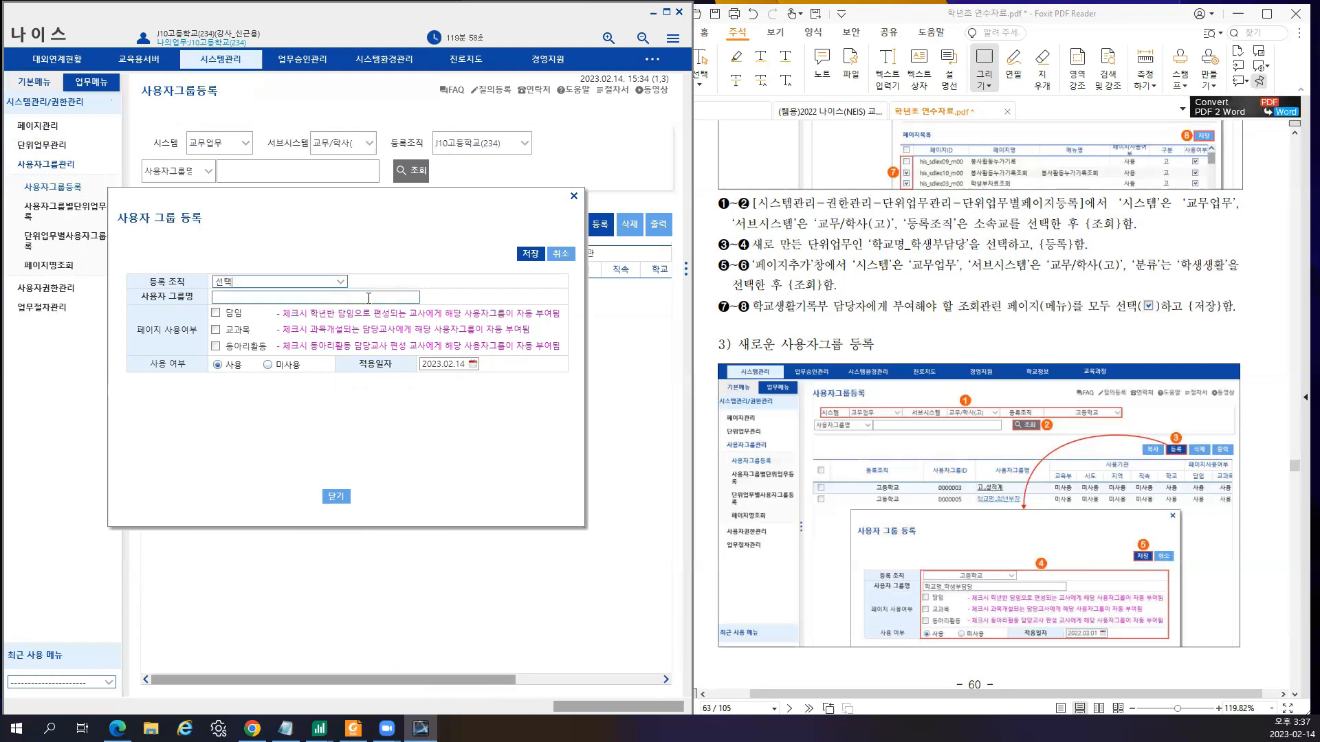
text(J10고등학교_학생부 담당)
click(340, 285)
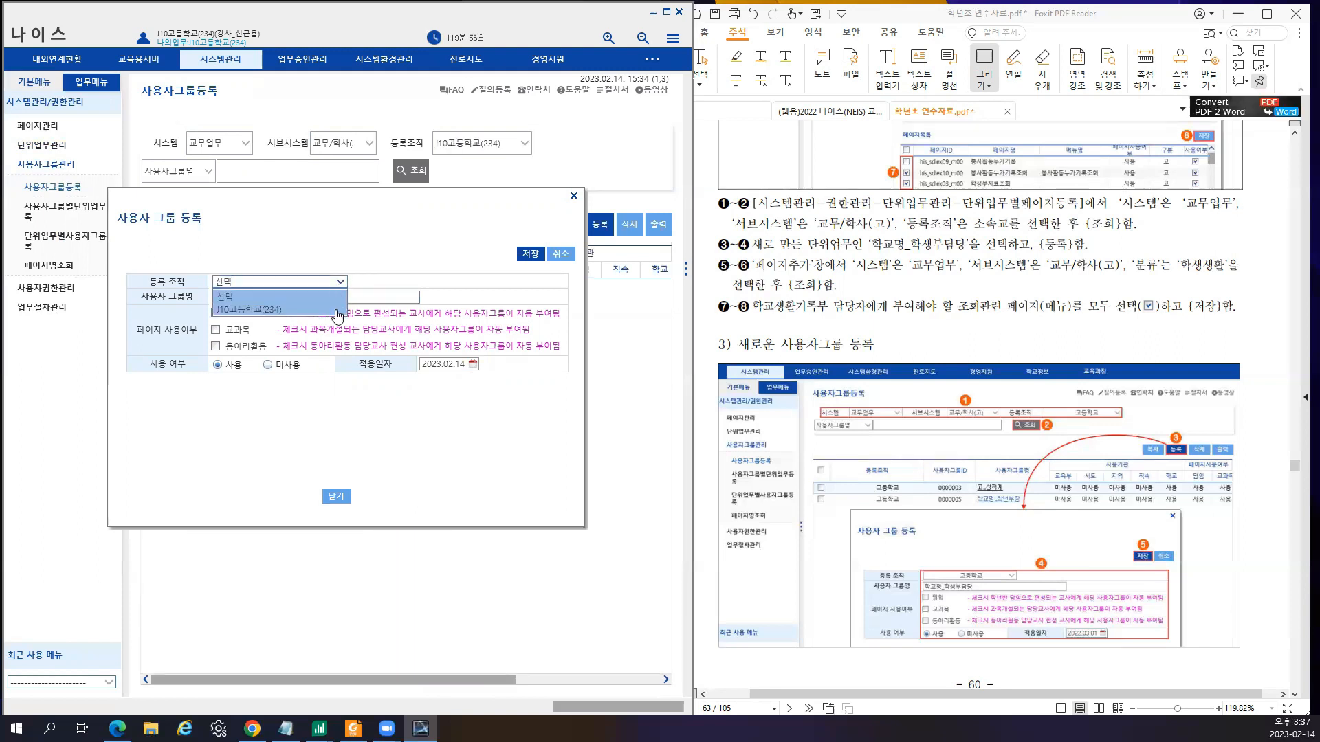
click(264, 310)
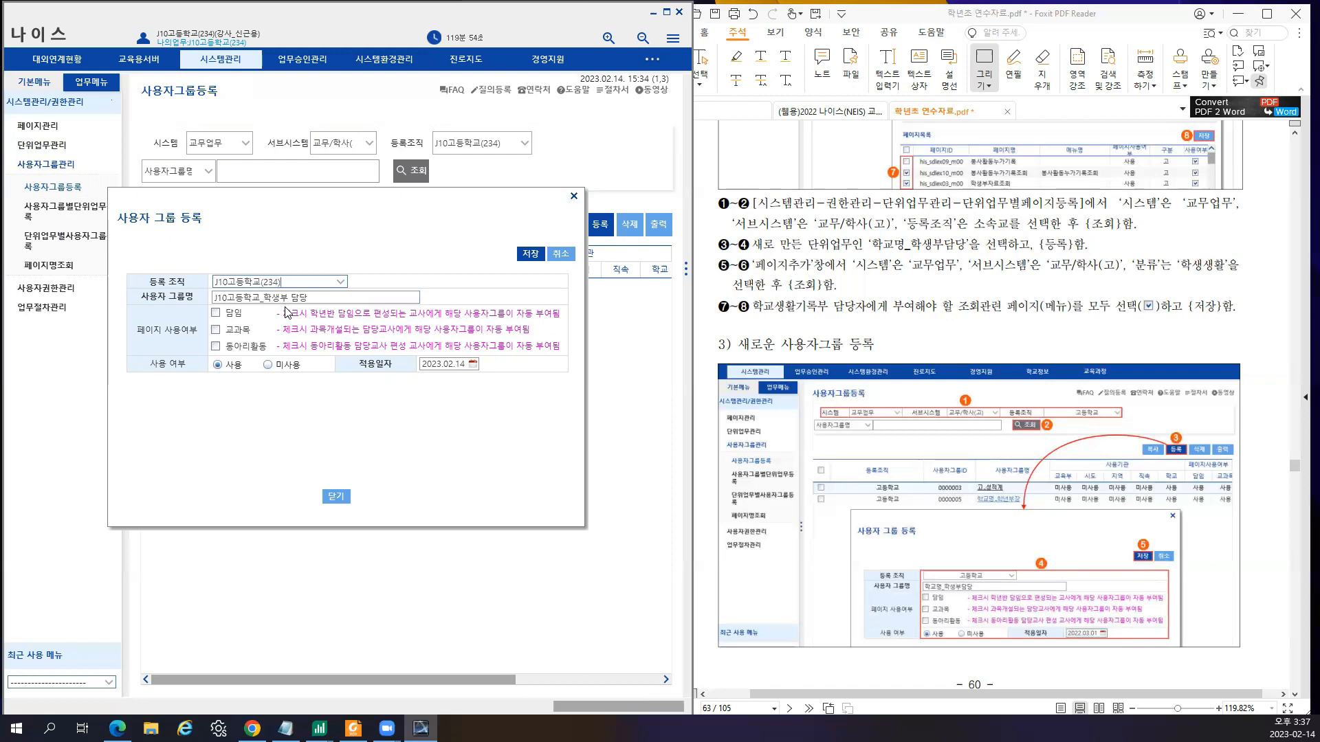
click(217, 332)
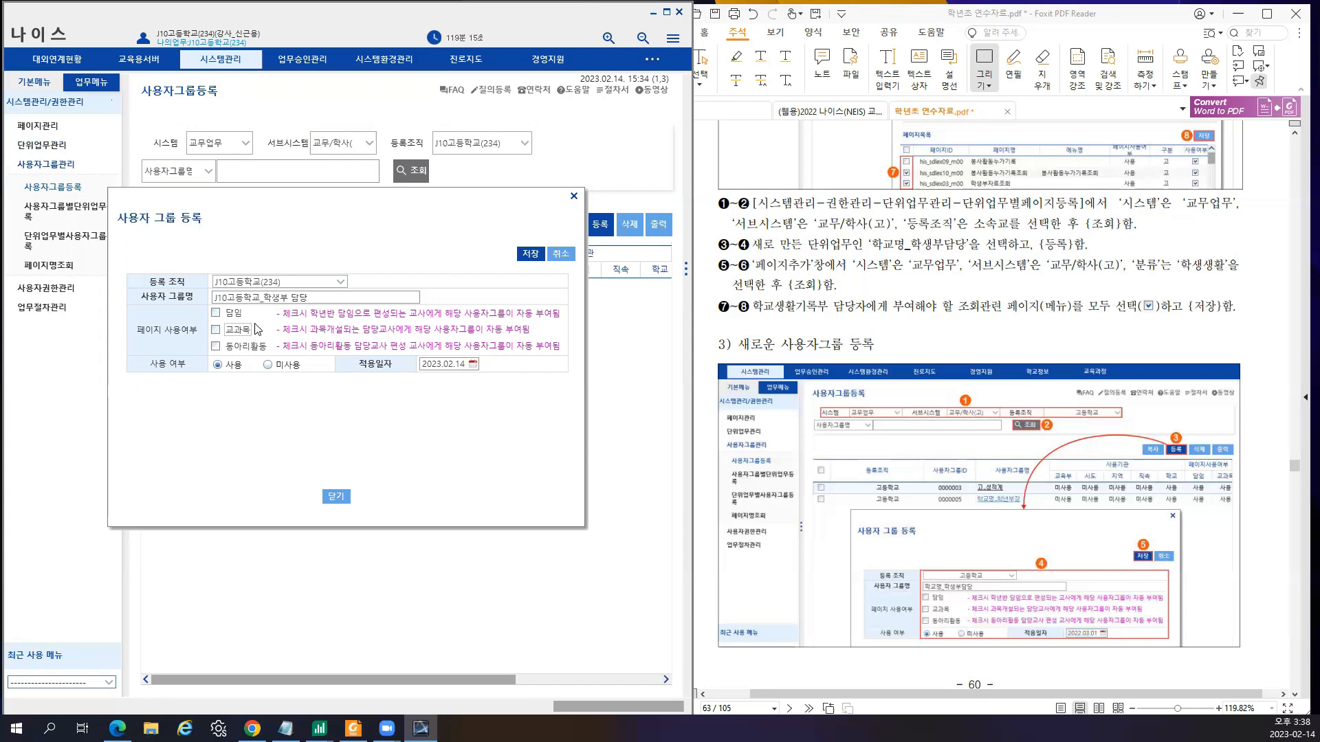
click(527, 254)
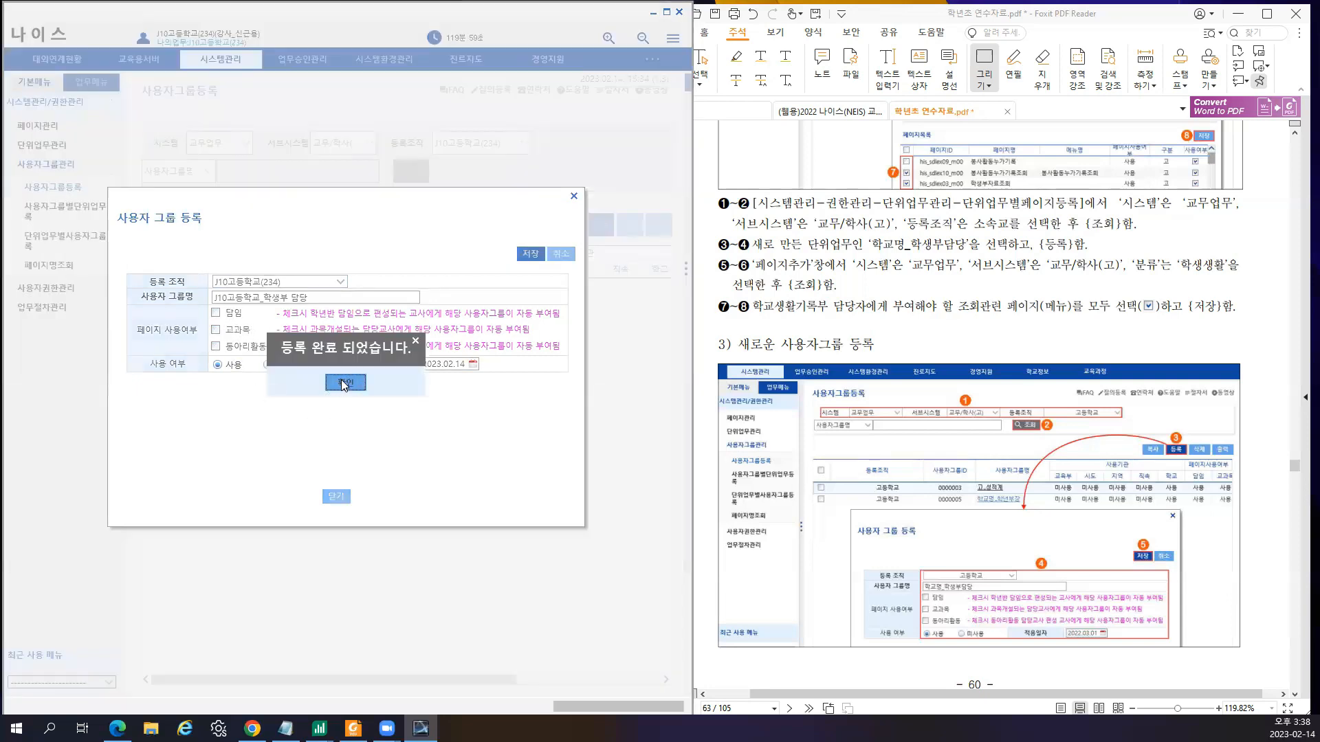
click(343, 384)
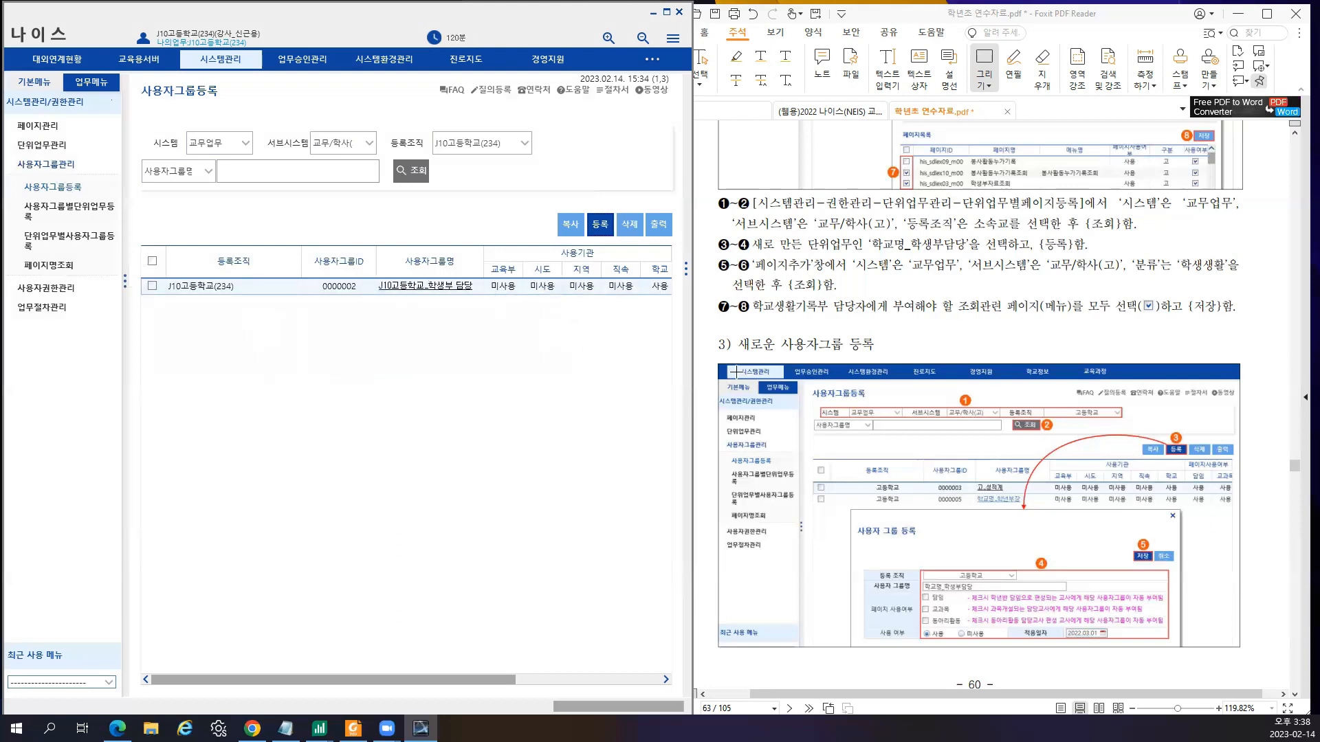
- Open the 사용자그룹별단위업무등록 page and query 시스템 교무업무, 서브시스템 교무/학사(고) and 등록조직 J10고등학교(234)
click(926, 342)
scroll(884, 390, down, 5)
scroll(884, 390, down, 10)
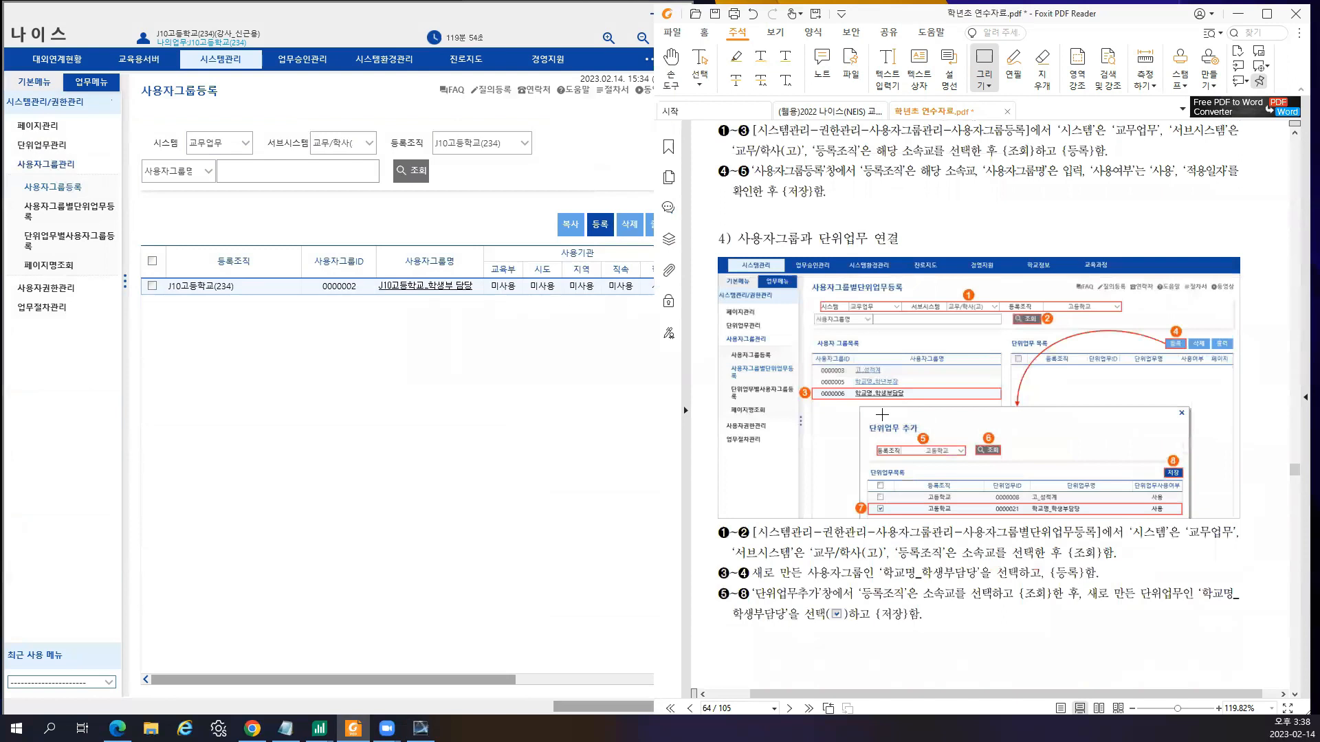
click(99, 222)
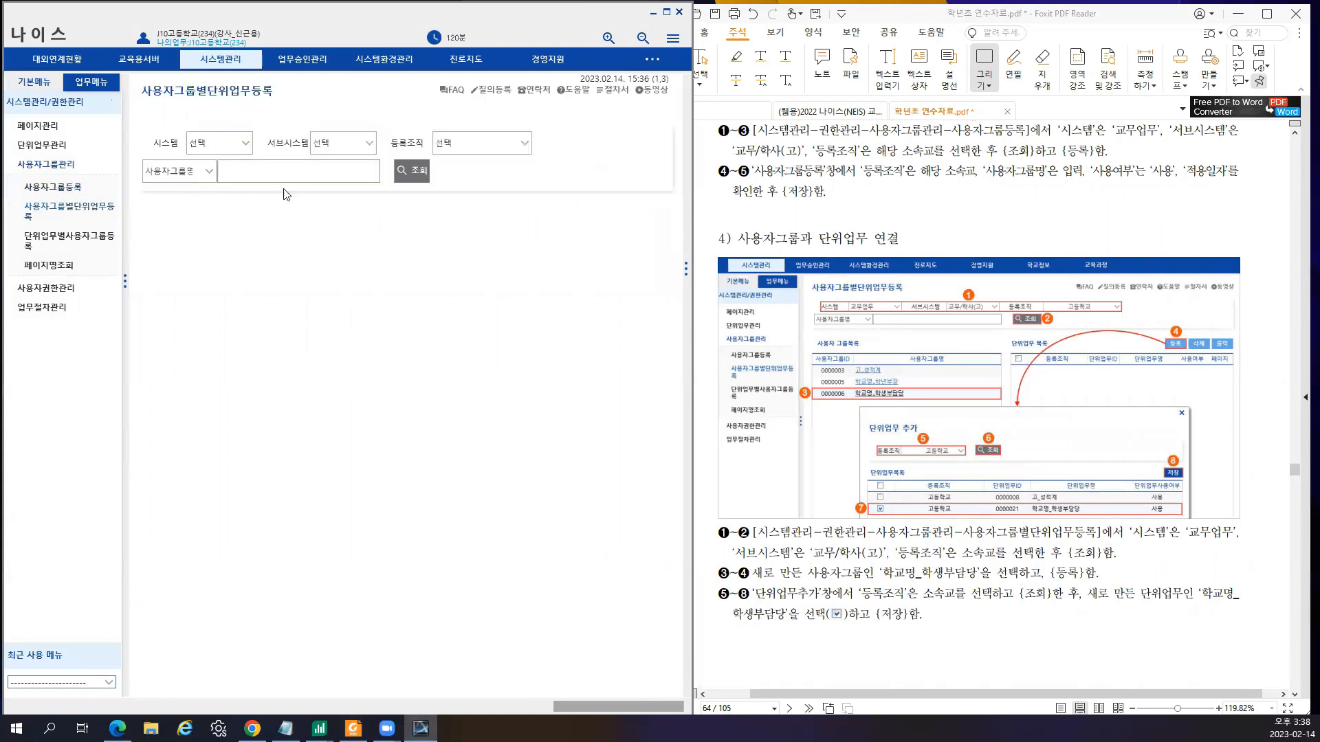
click(240, 146)
click(241, 188)
click(344, 143)
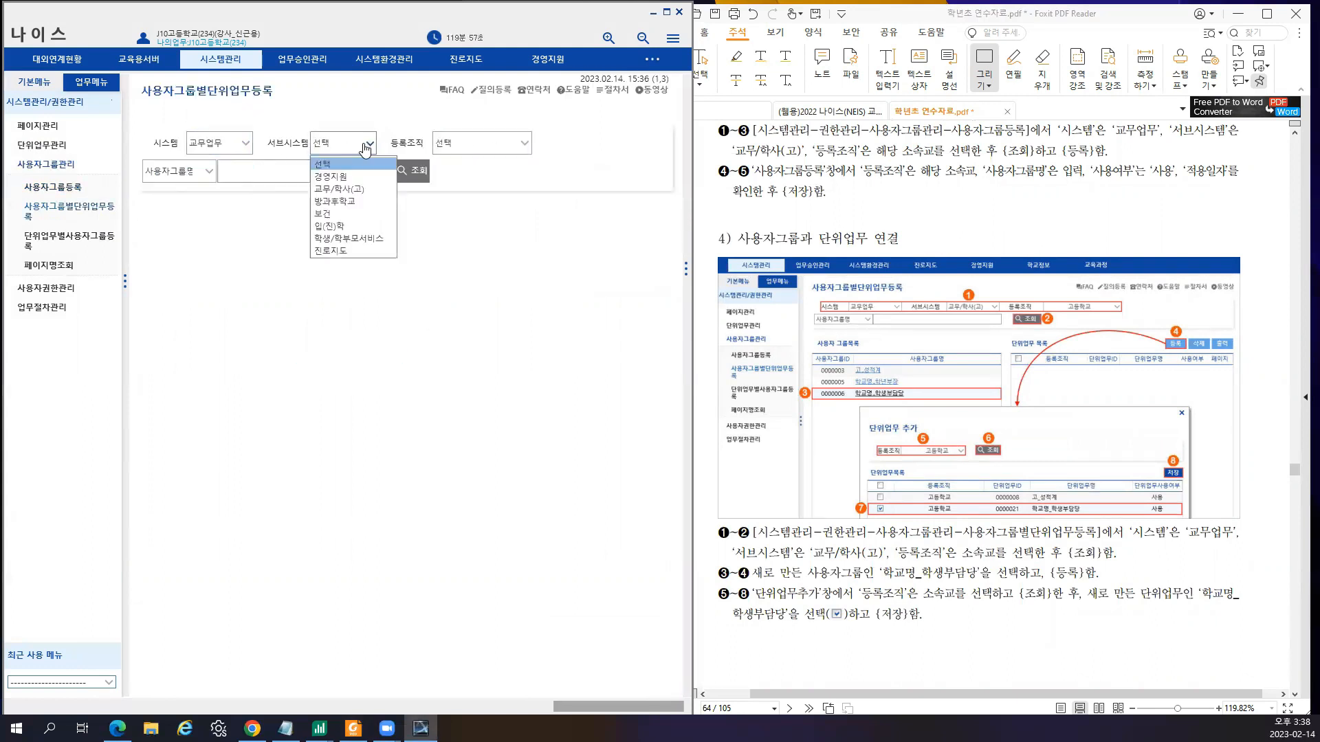
click(367, 192)
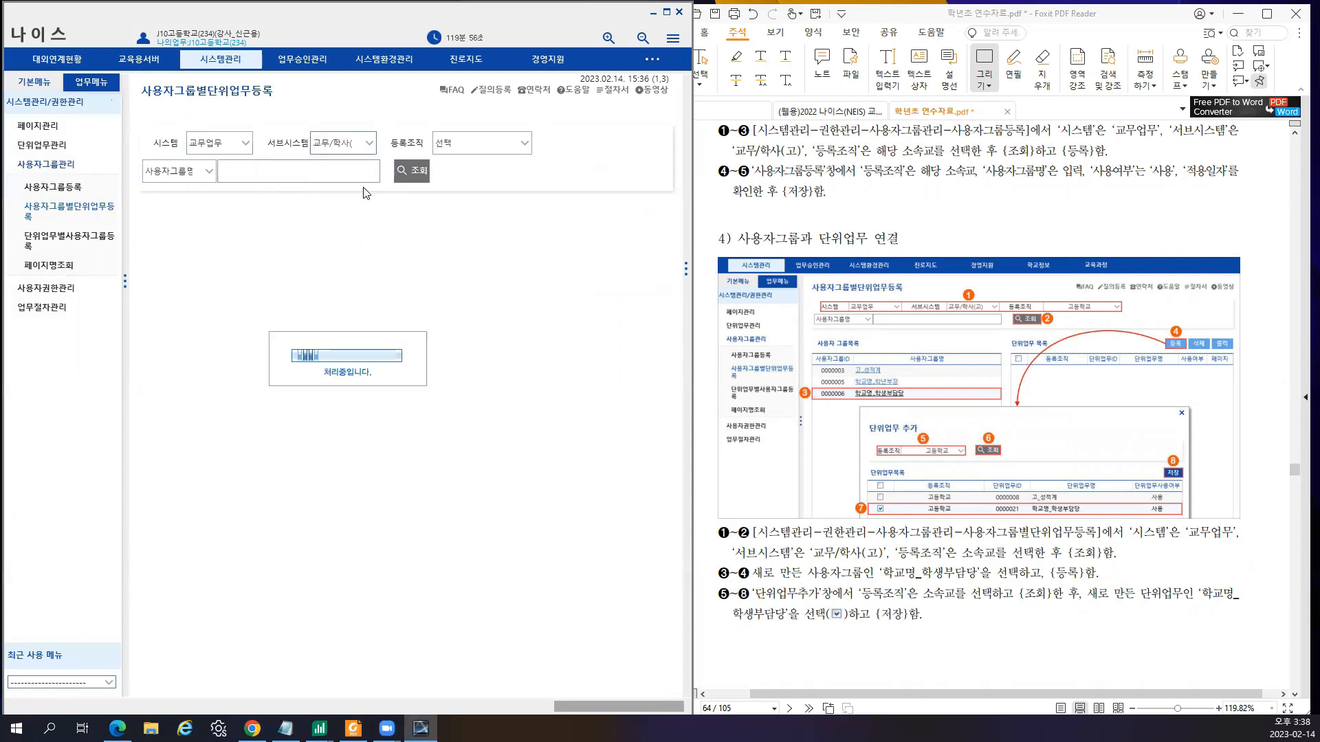
click(517, 143)
click(506, 188)
click(411, 170)
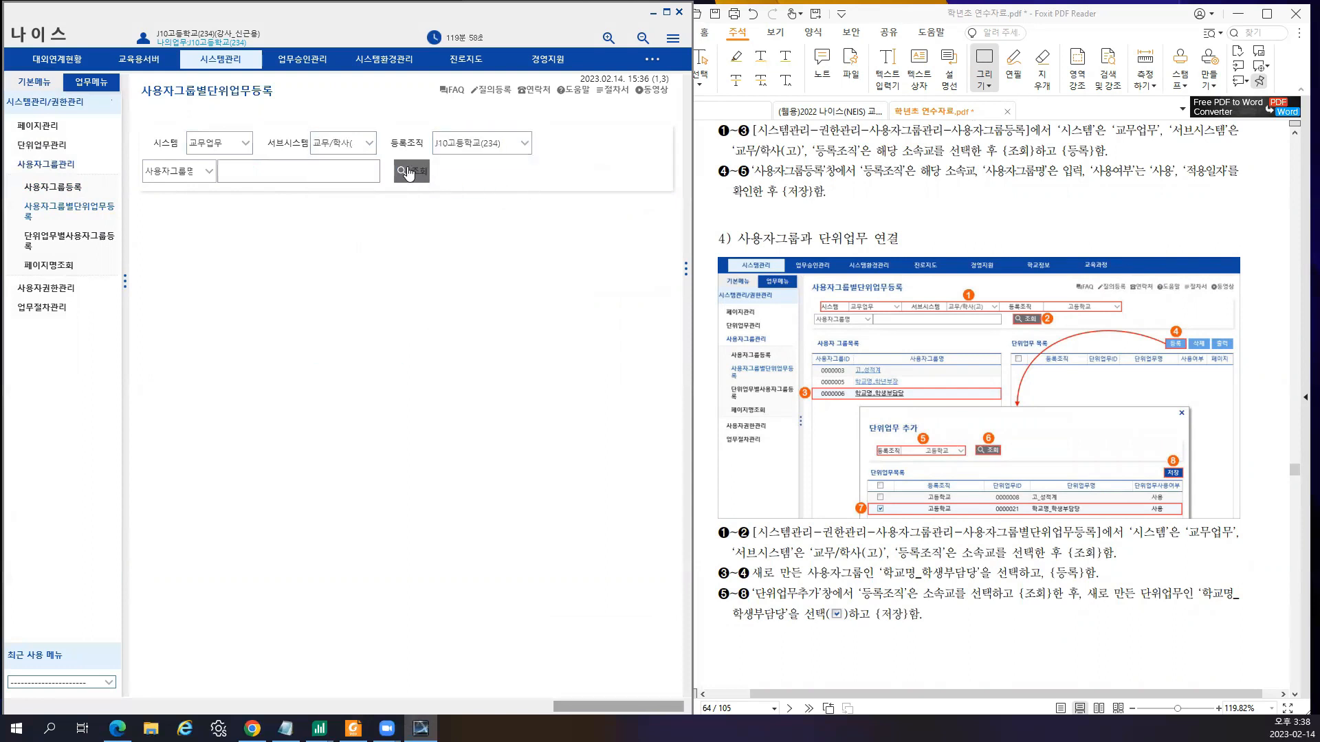
- Open the 단위업무 추가 window for the group J10고등학교_학생부 담당 and query the 단위업무 of 등록조직 J10고등학교(234)
click(220, 270)
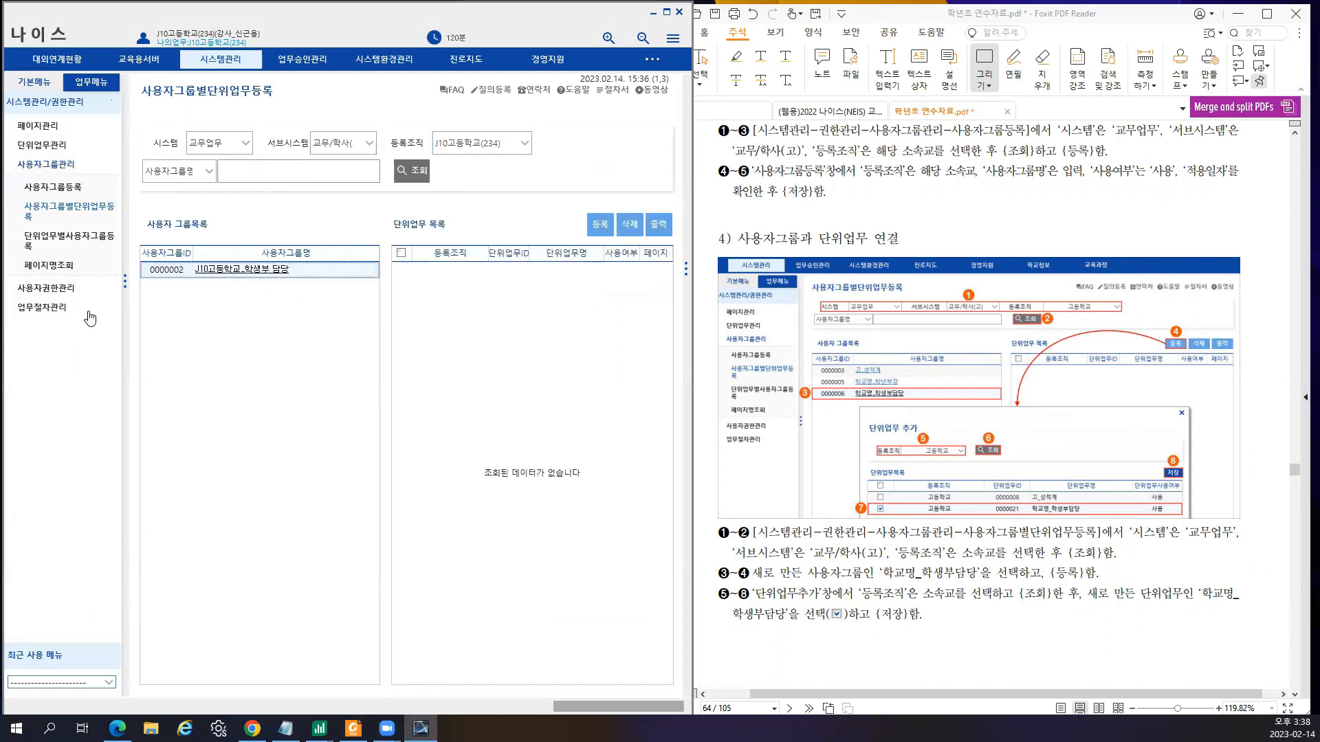
click(596, 237)
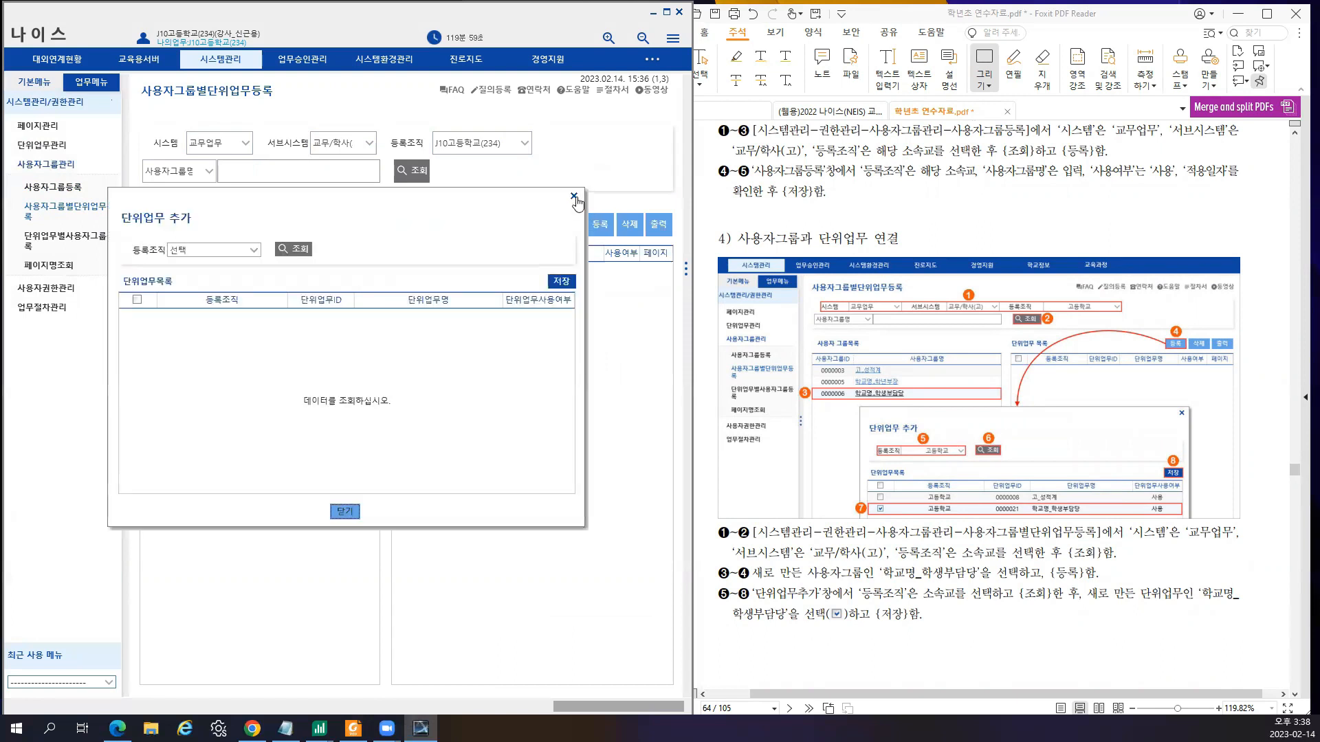
click(229, 253)
click(255, 256)
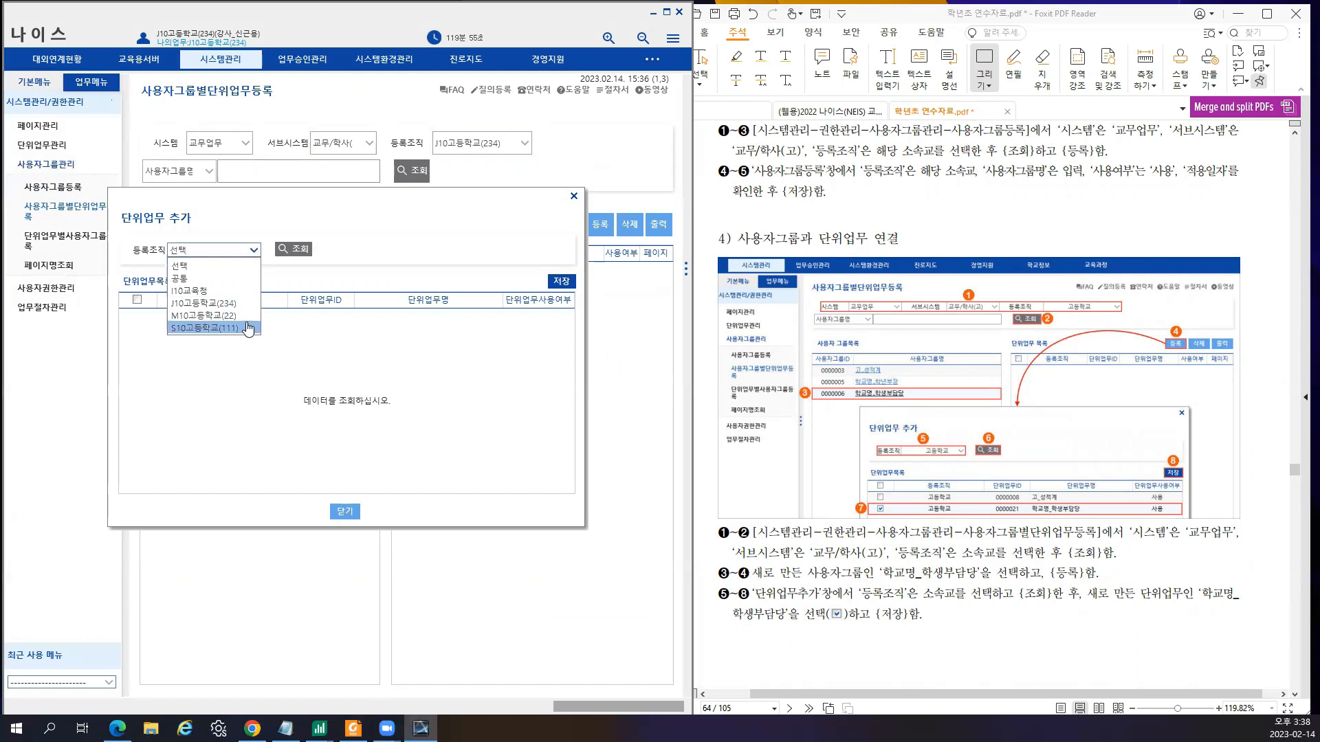
click(251, 303)
click(296, 248)
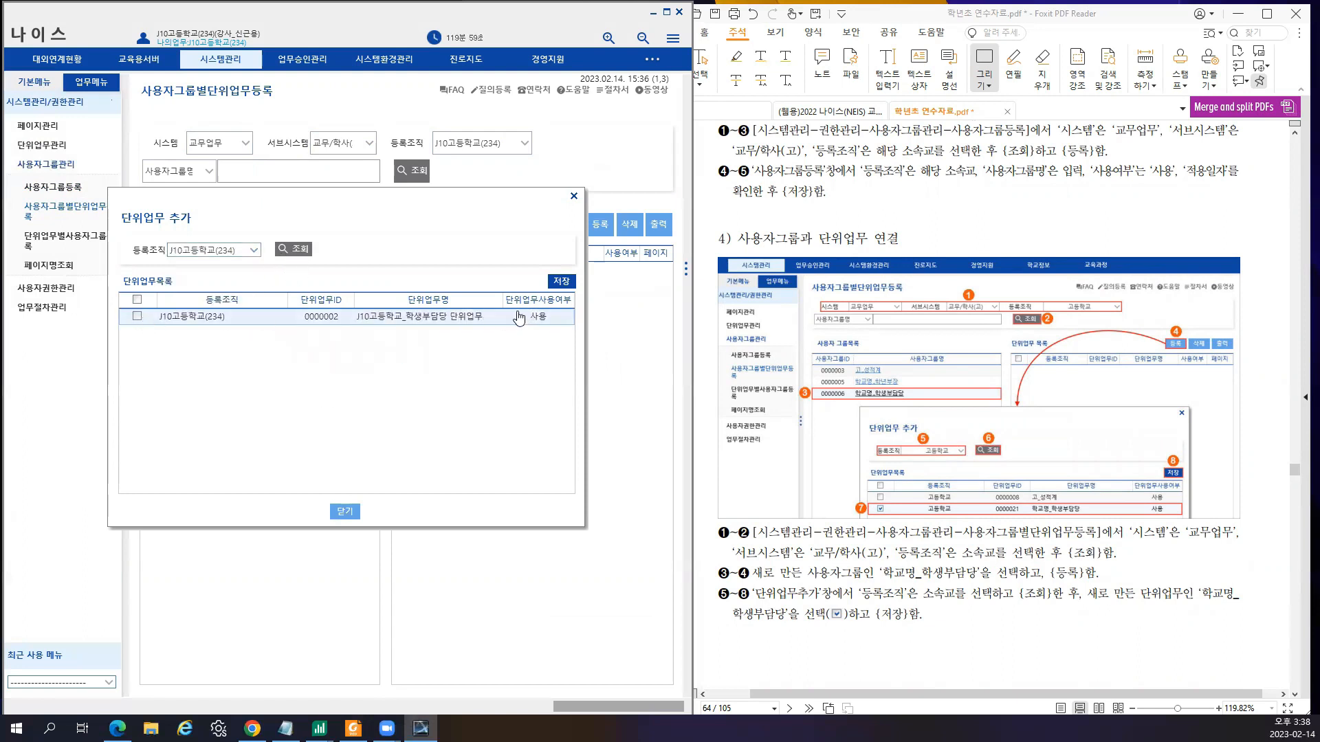
- Select J10고등학교_학생부담당 단위업무, save it to the user group and close the 단위업무 추가 window
click(137, 317)
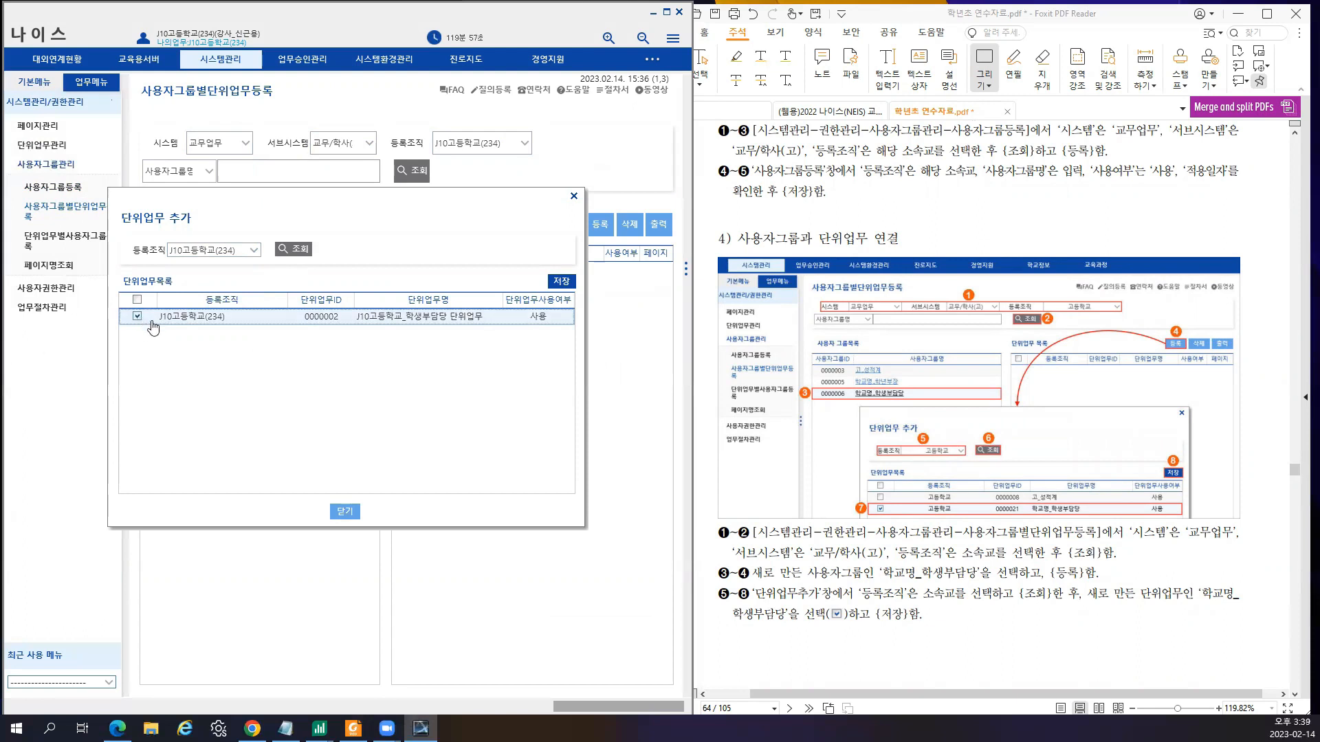
click(561, 281)
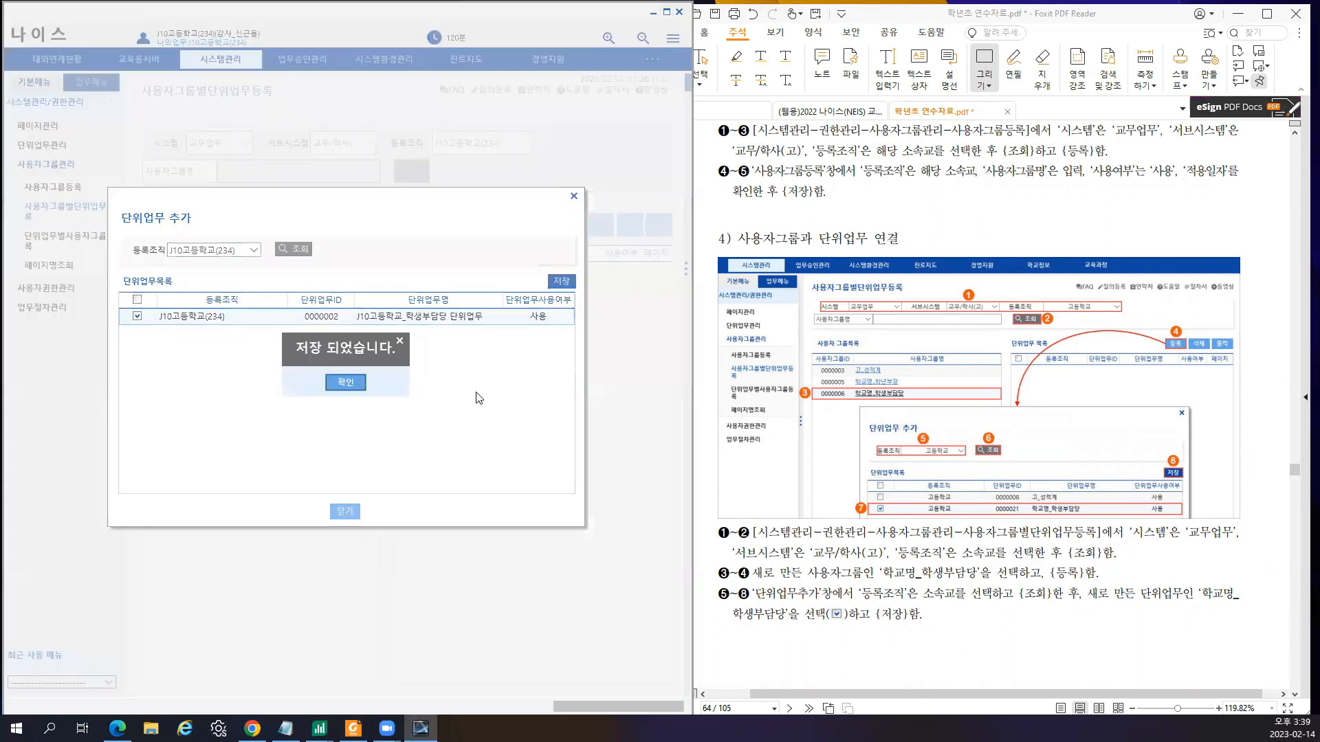
click(333, 385)
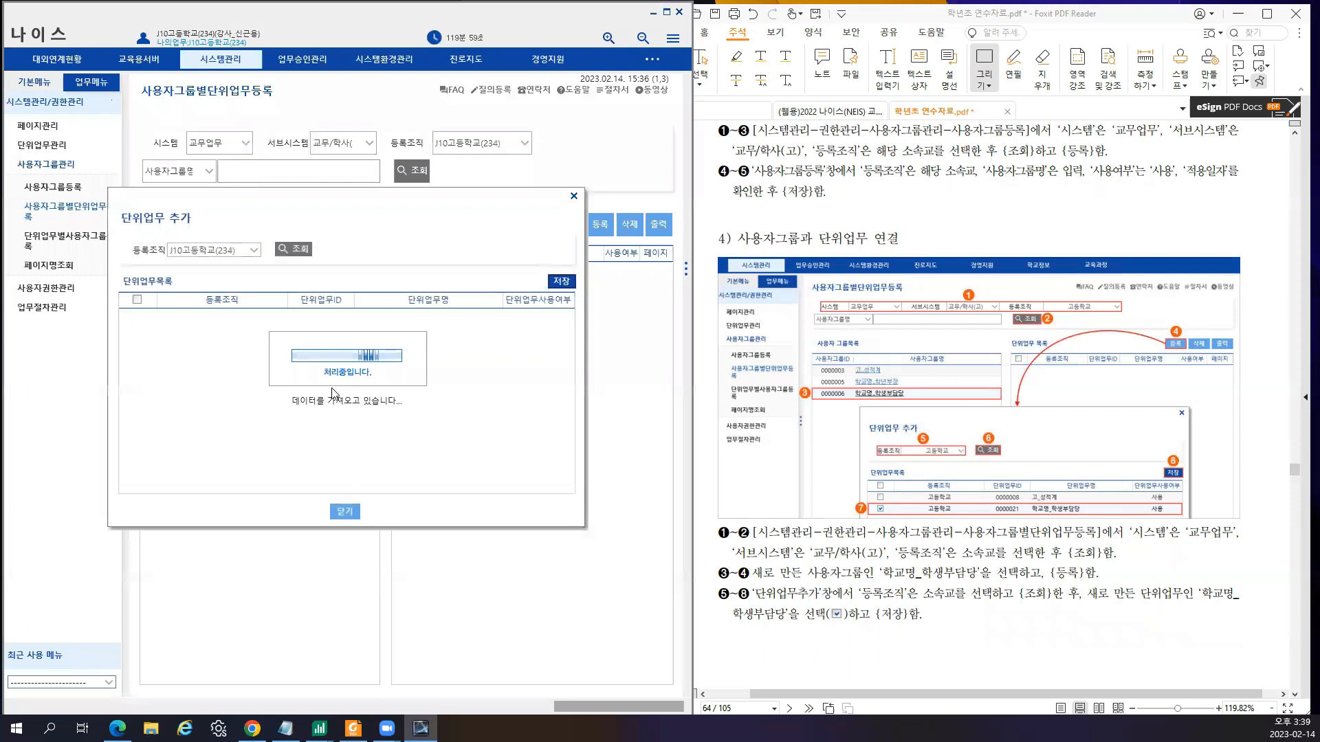
click(346, 512)
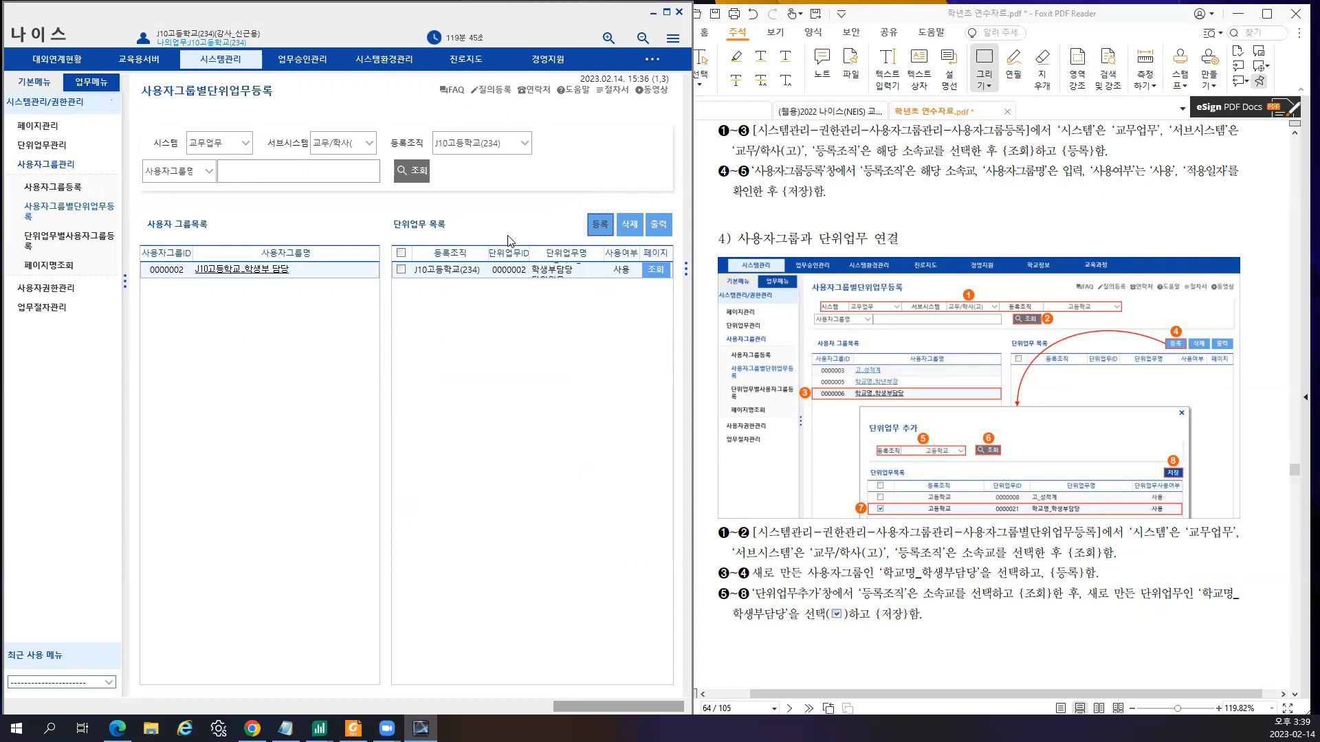
- Open the 개인별권한등록 page for granting permissions to an individual user
scroll(951, 650, down, 10)
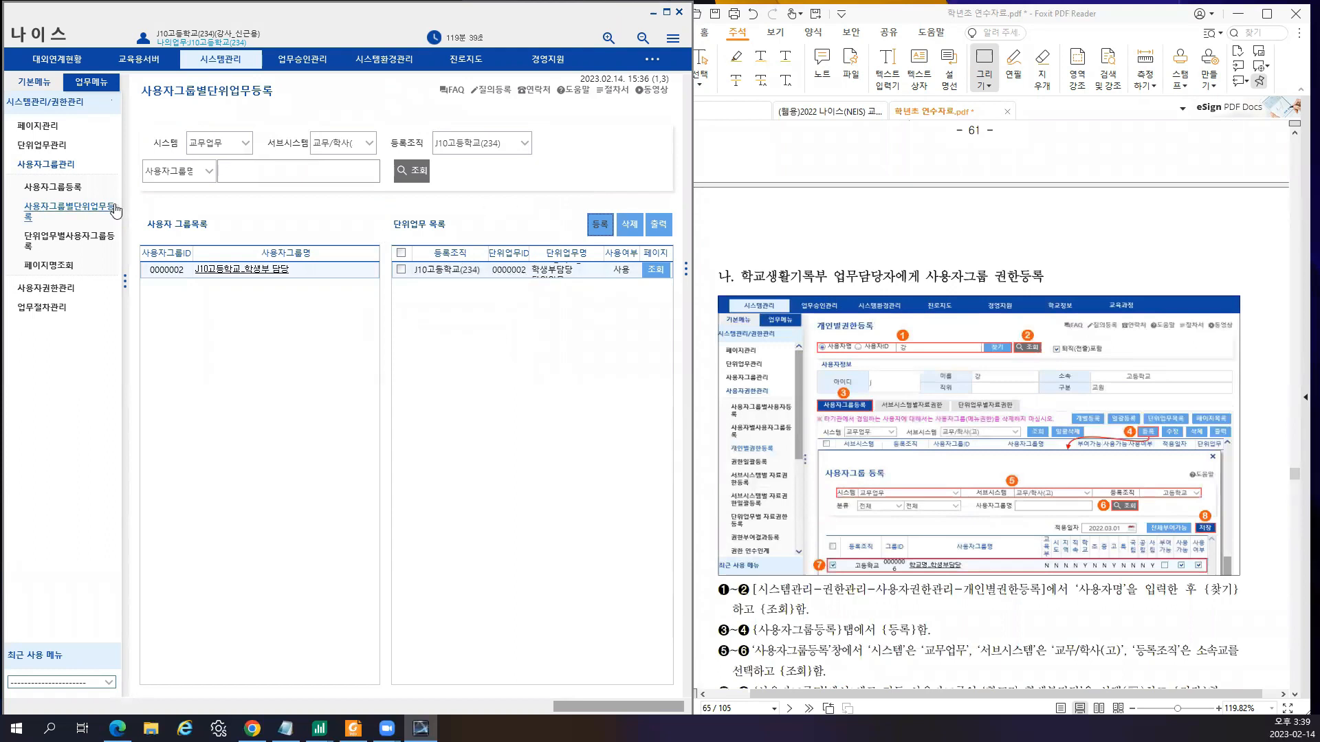
click(49, 164)
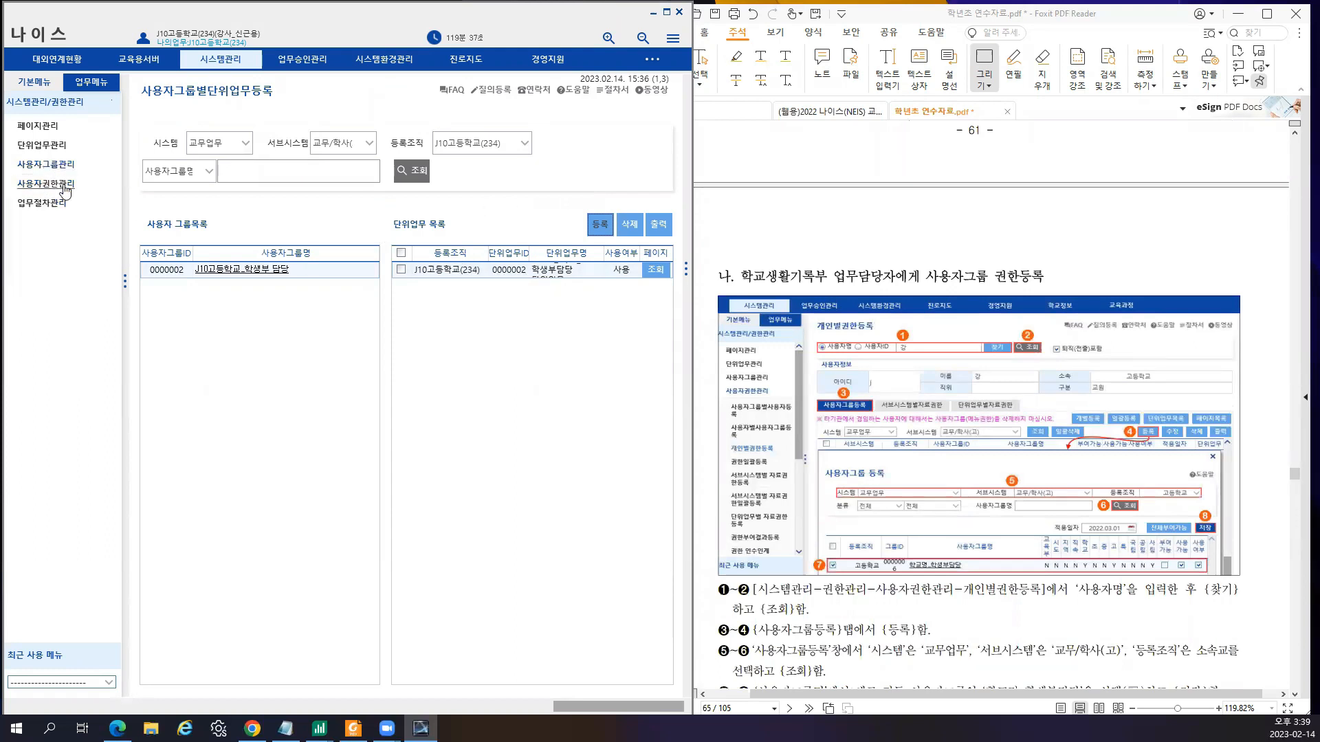
click(64, 185)
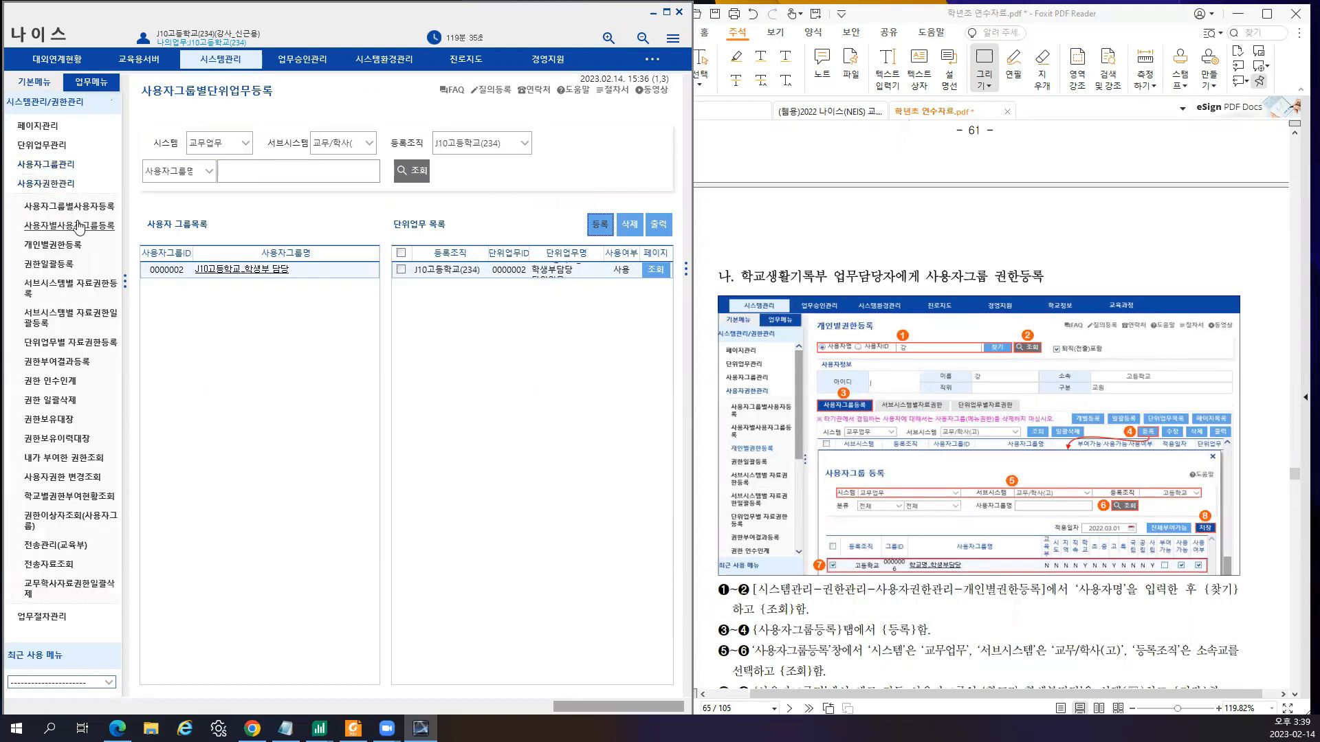
click(80, 249)
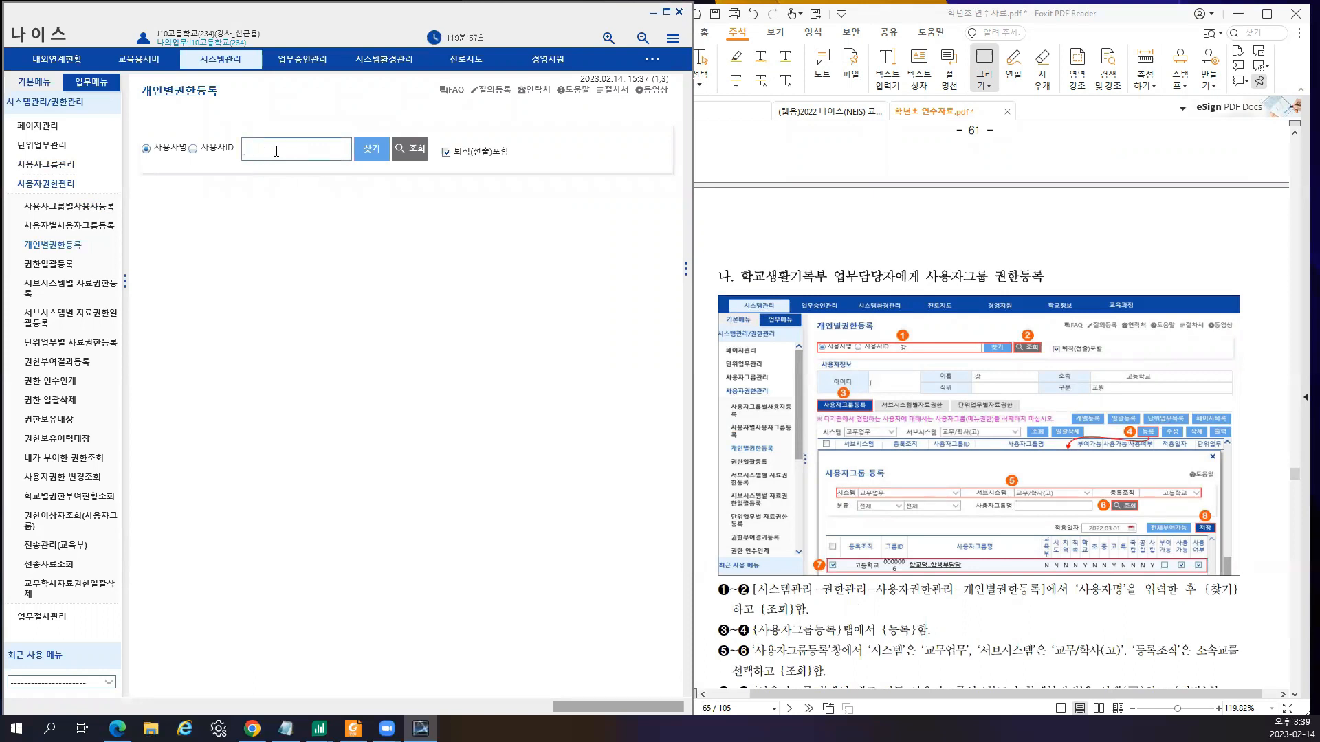
- Search 사용자명 for 교사 and choose the teacher belonging to R10중학교(10) from the second page of users
key(Return)
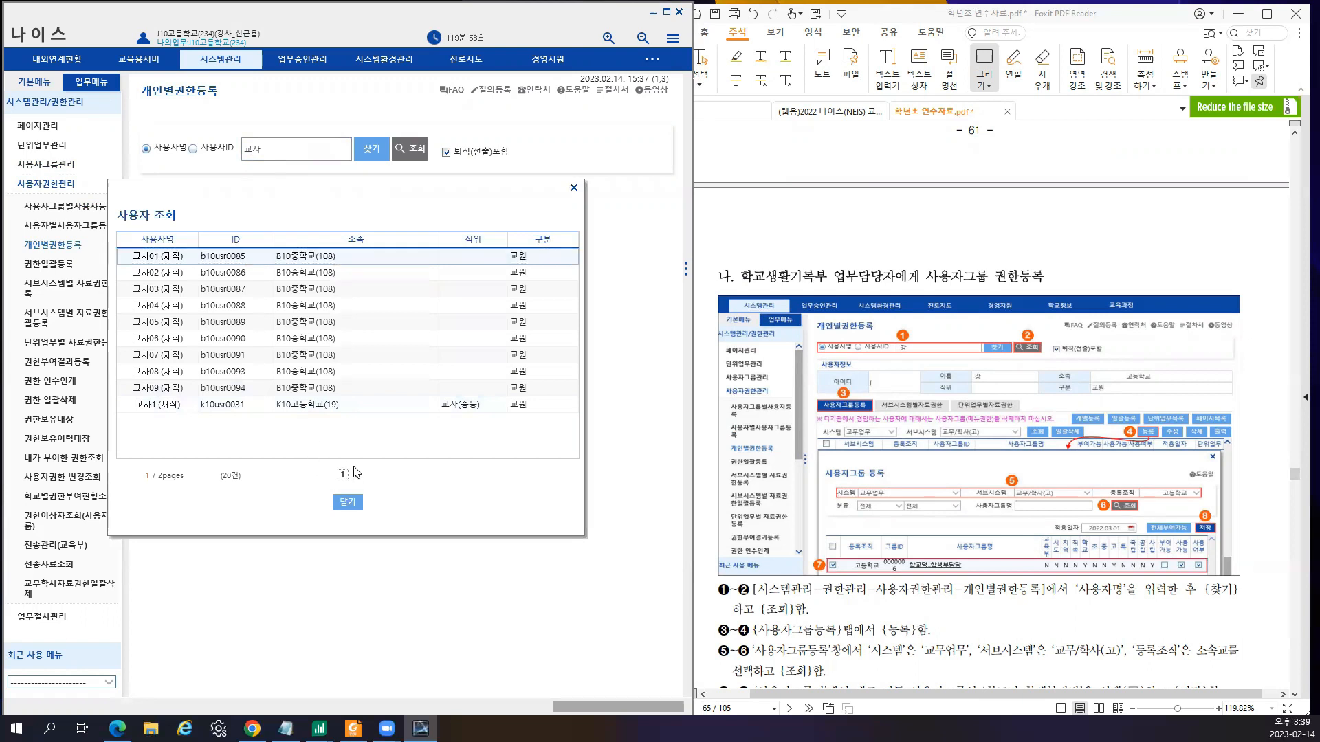
click(355, 475)
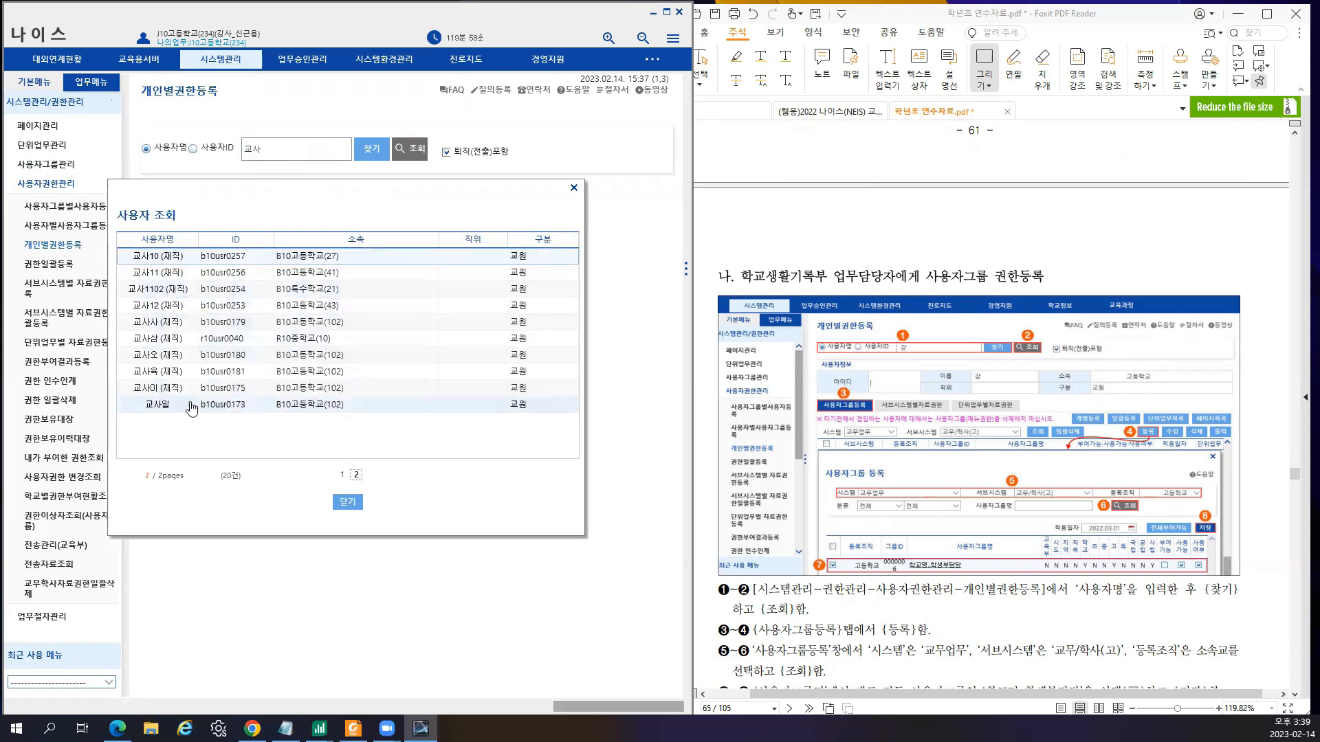
double_click(171, 339)
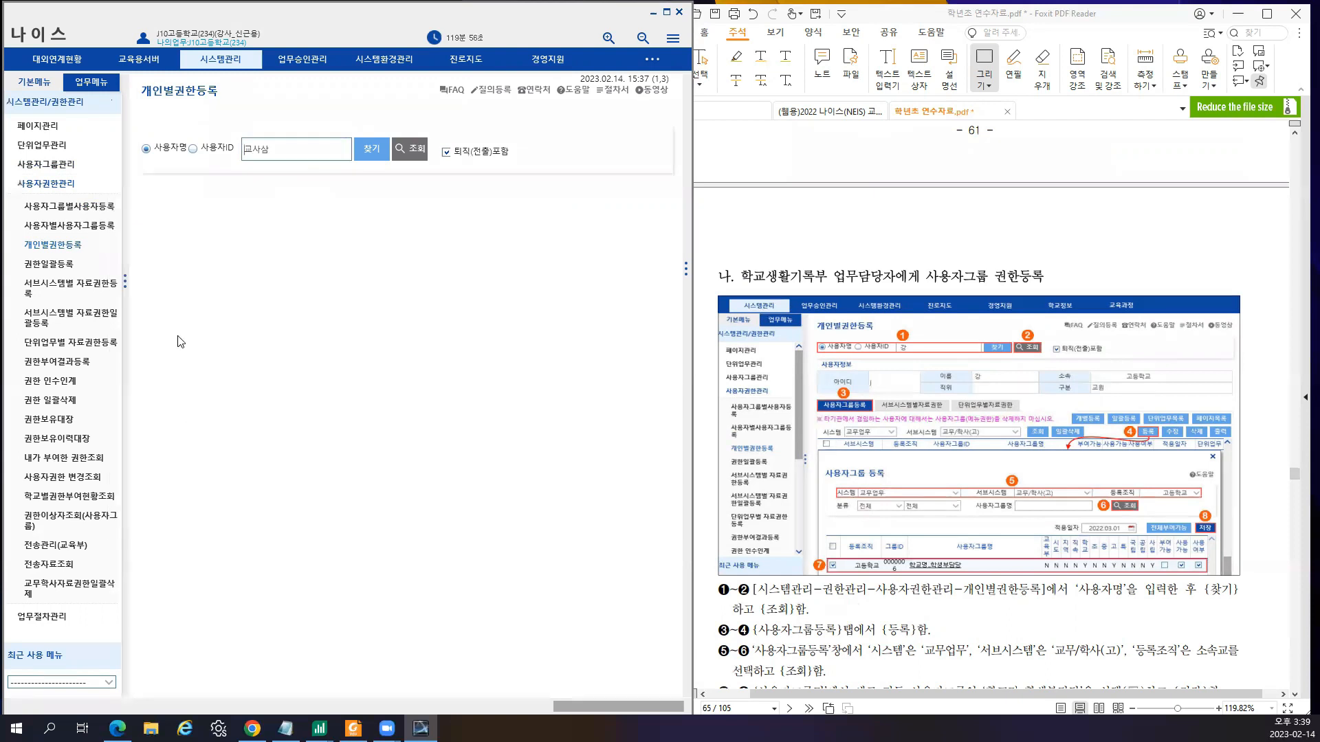
- Load the chosen teacher's permissions and, in 사용자그룹 등록, query the groups for 교무업무, 교무/학사(고) and 등록조직 J10고등학교(234)
click(414, 150)
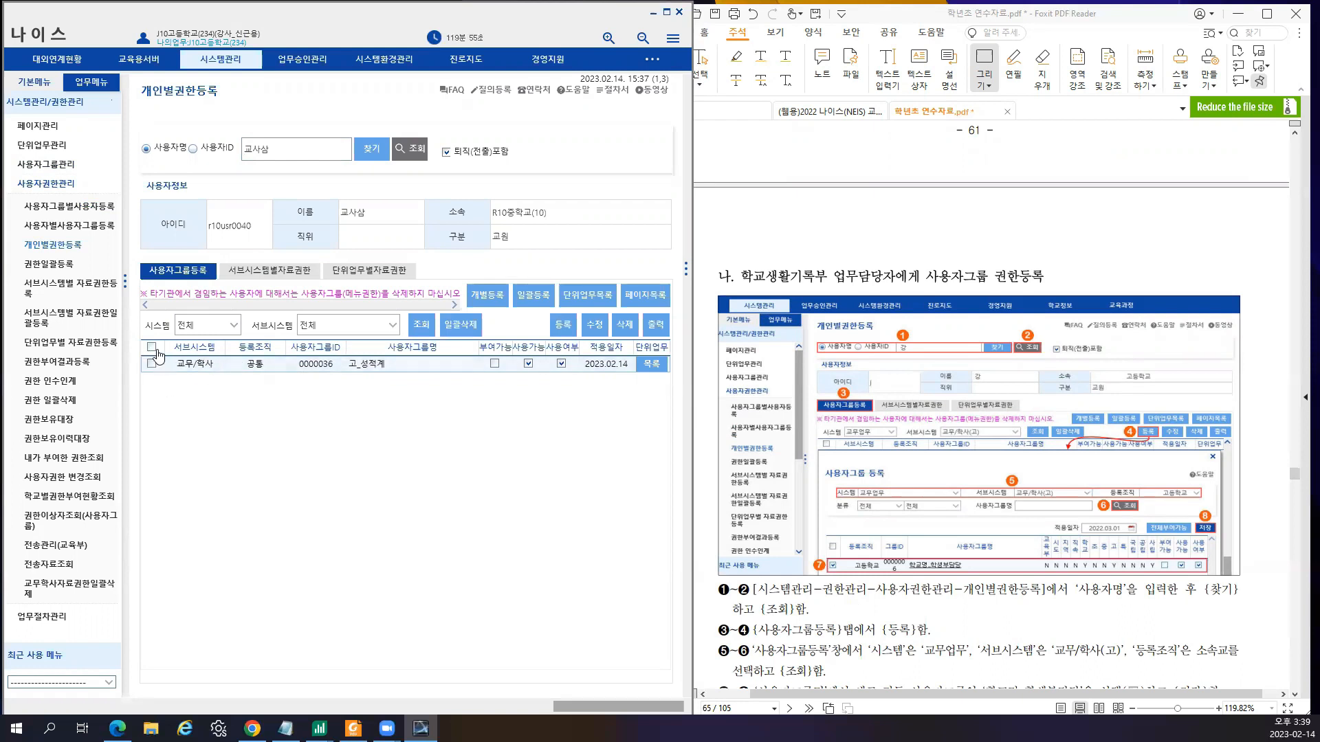
click(562, 324)
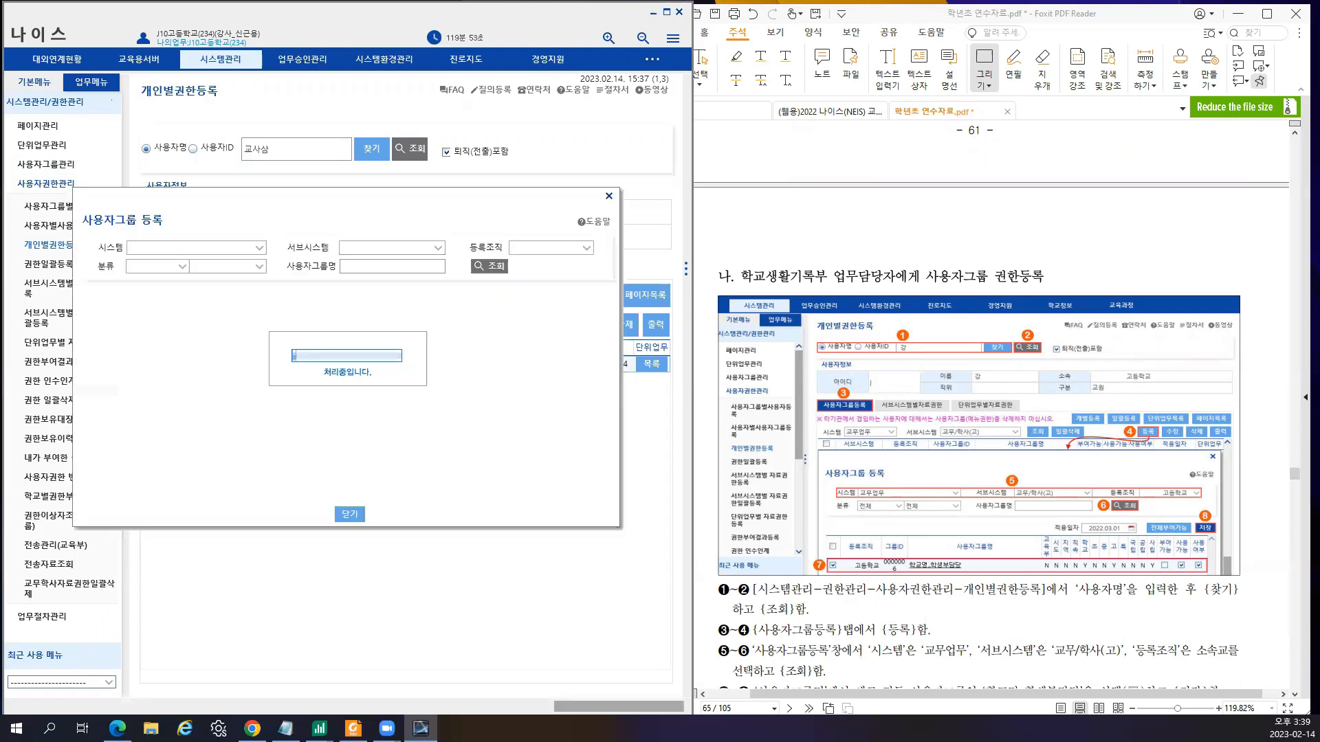
click(260, 248)
click(247, 290)
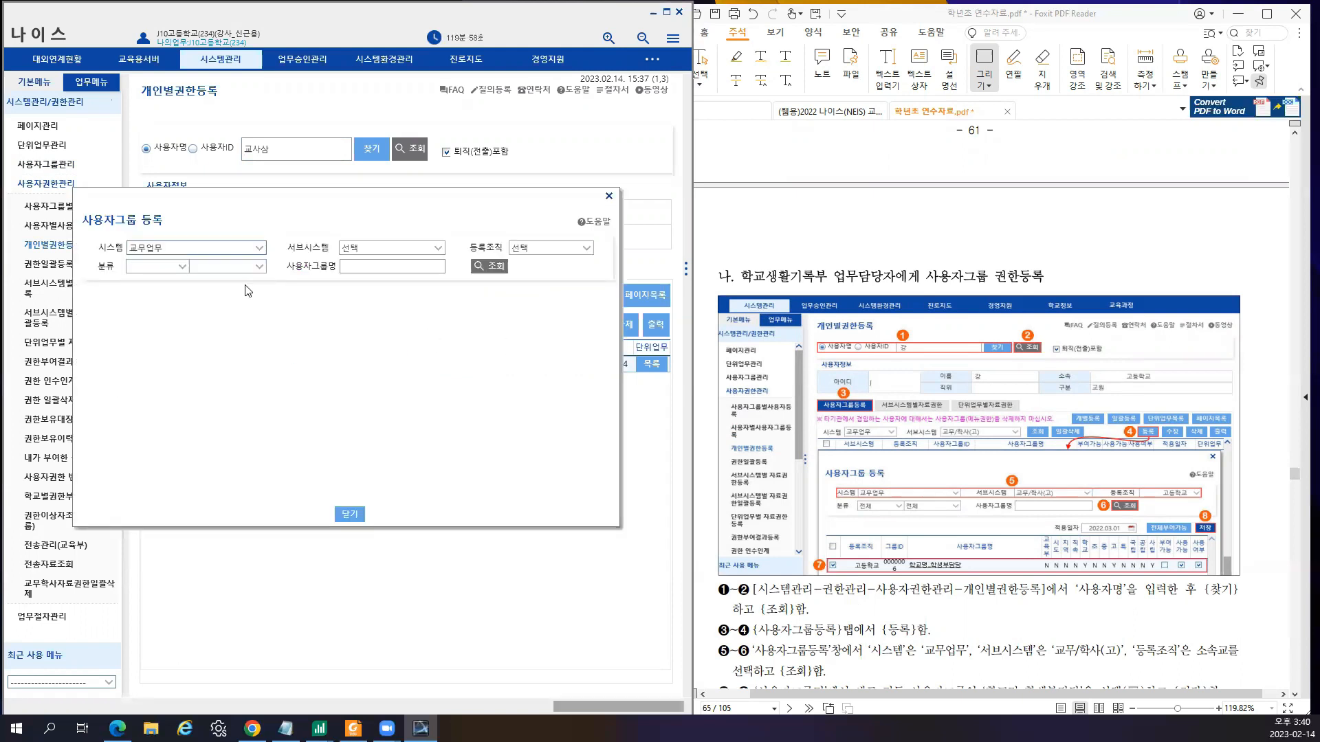
click(439, 248)
click(413, 271)
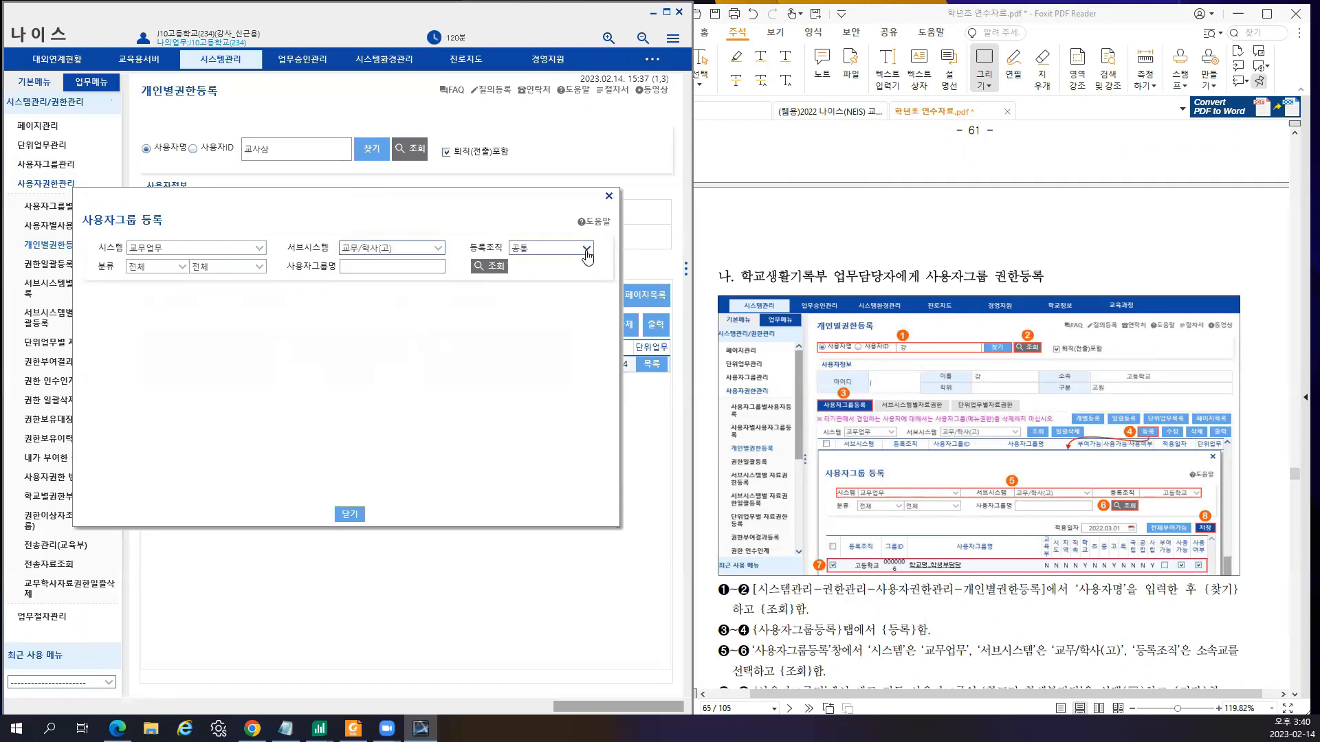
click(586, 250)
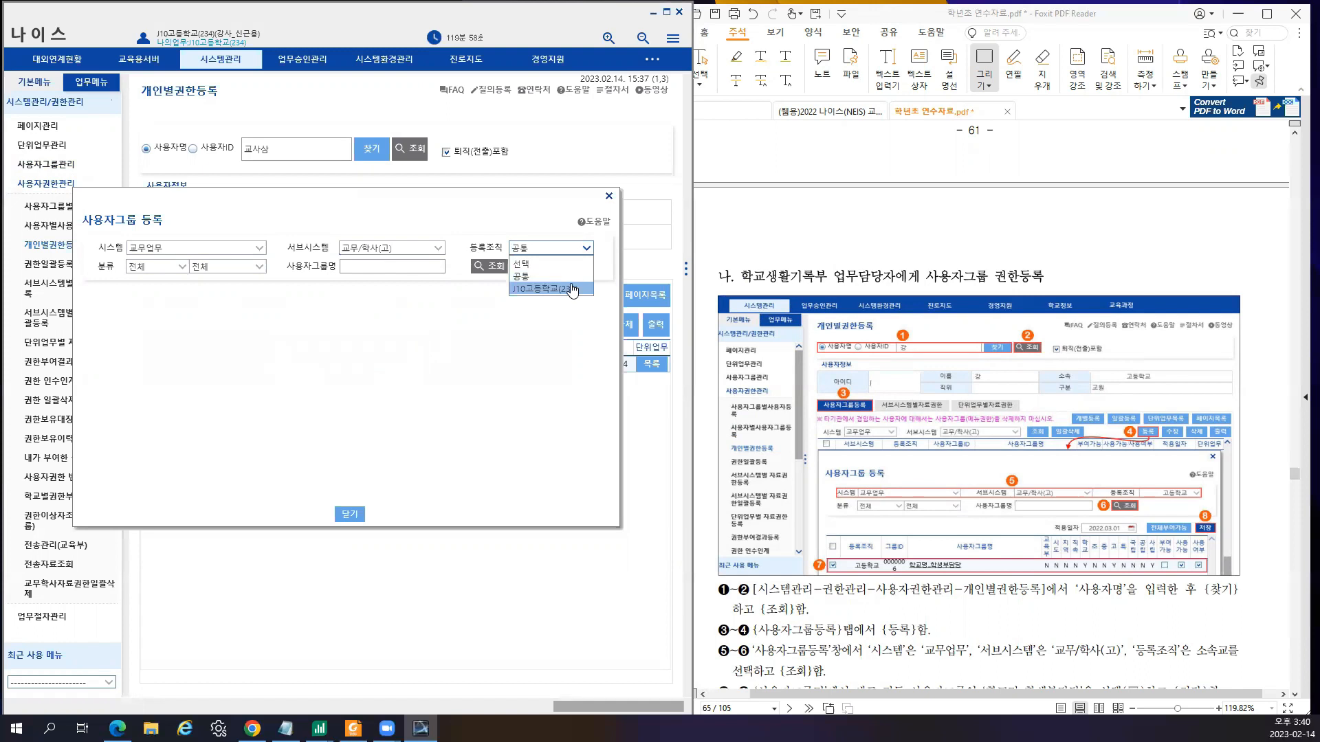
click(571, 290)
click(480, 274)
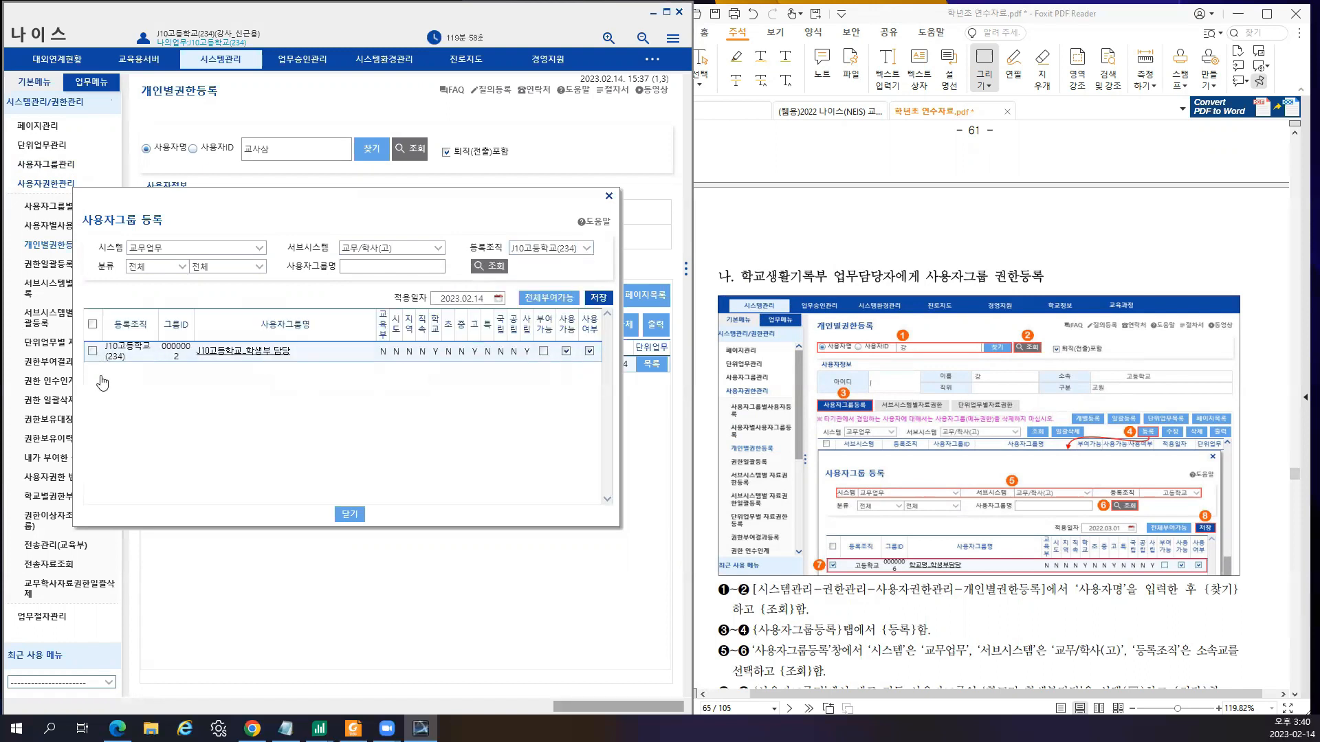
- Grant the teacher the user group J10고등학교_학생부 담당, save it and close the 사용자그룹 등록 window
click(93, 352)
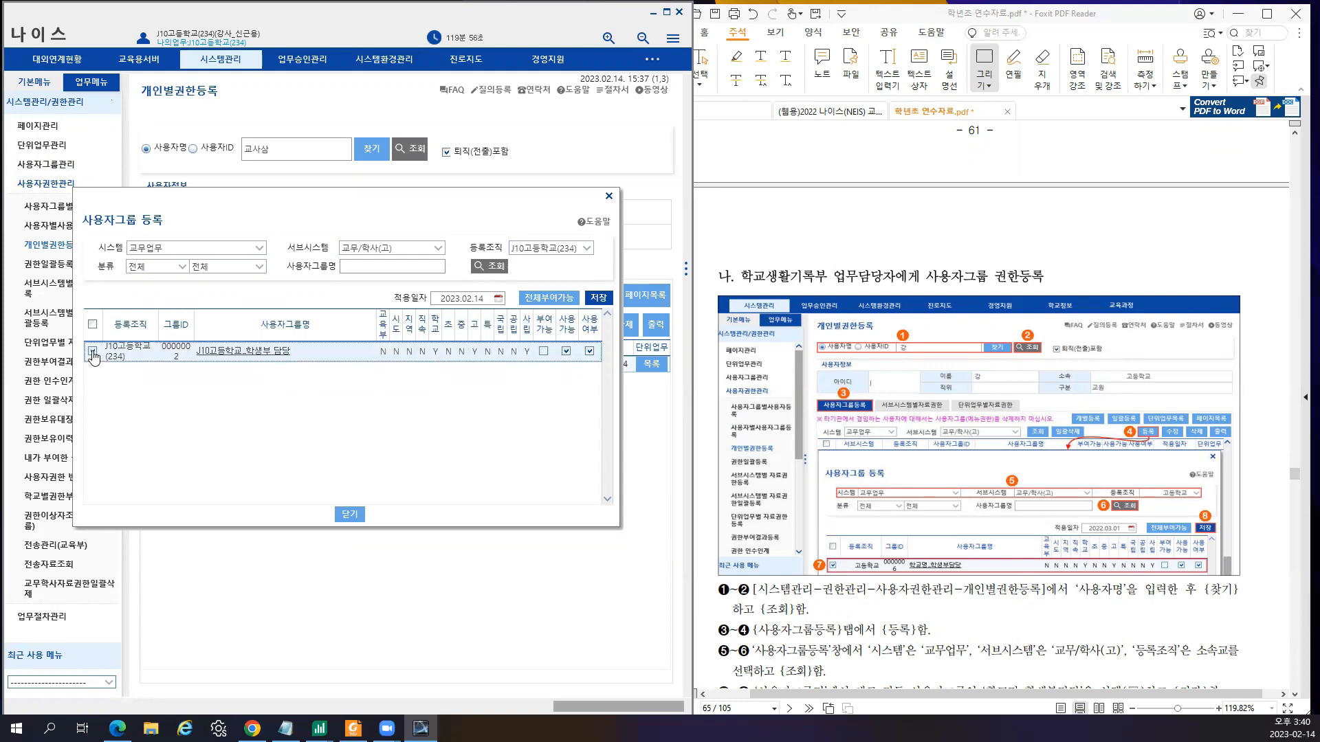
click(599, 298)
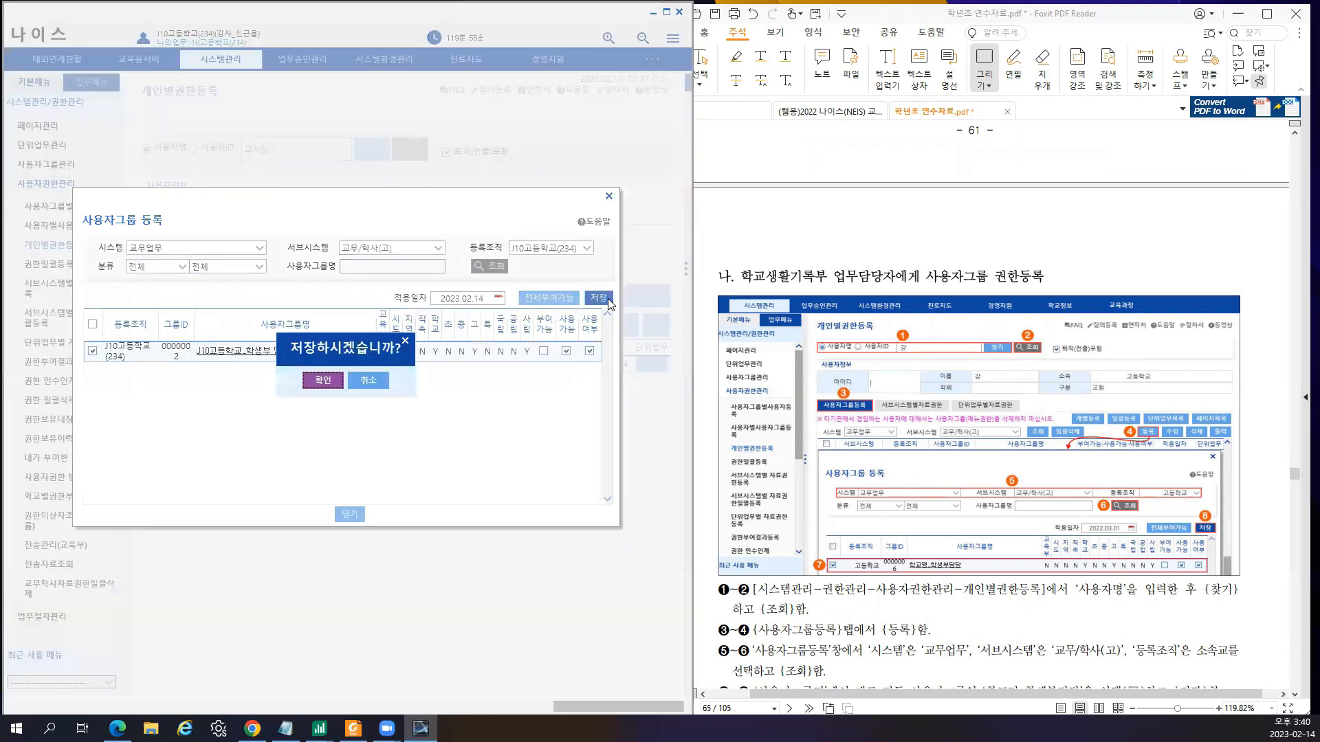
click(318, 384)
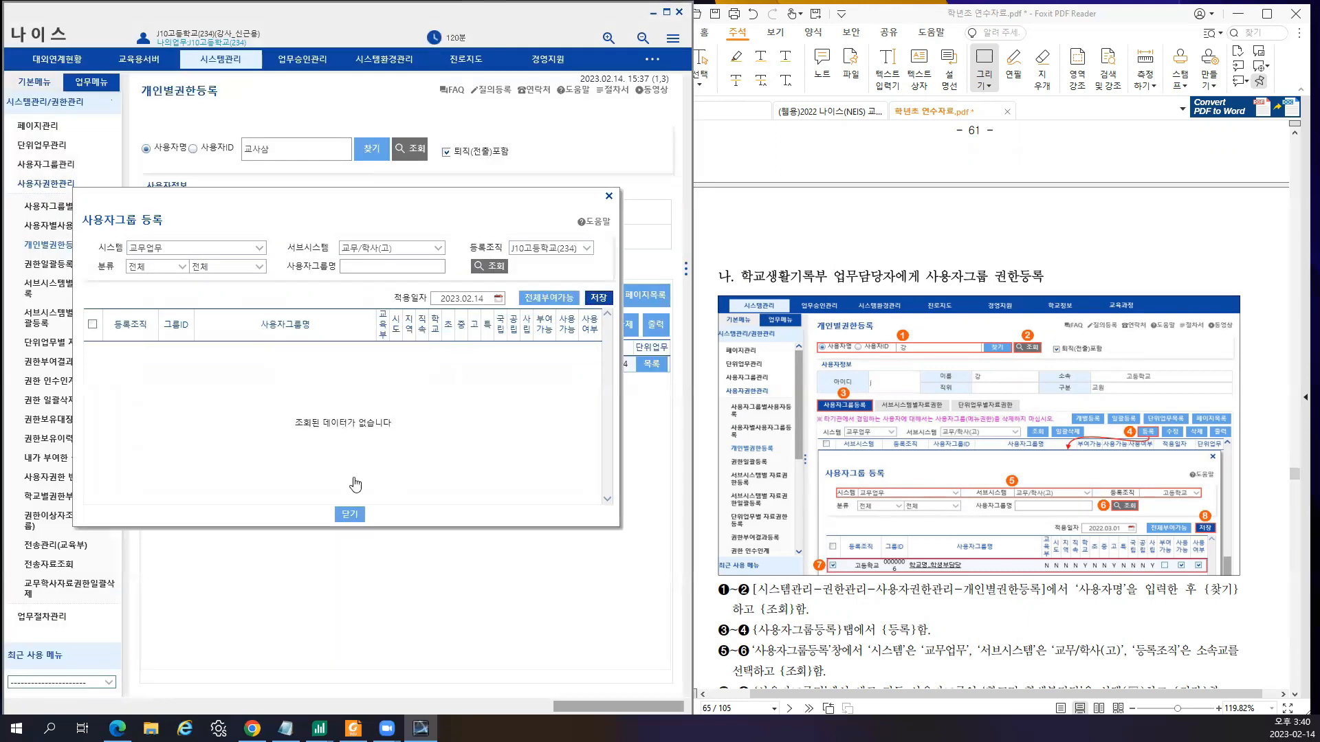
click(350, 515)
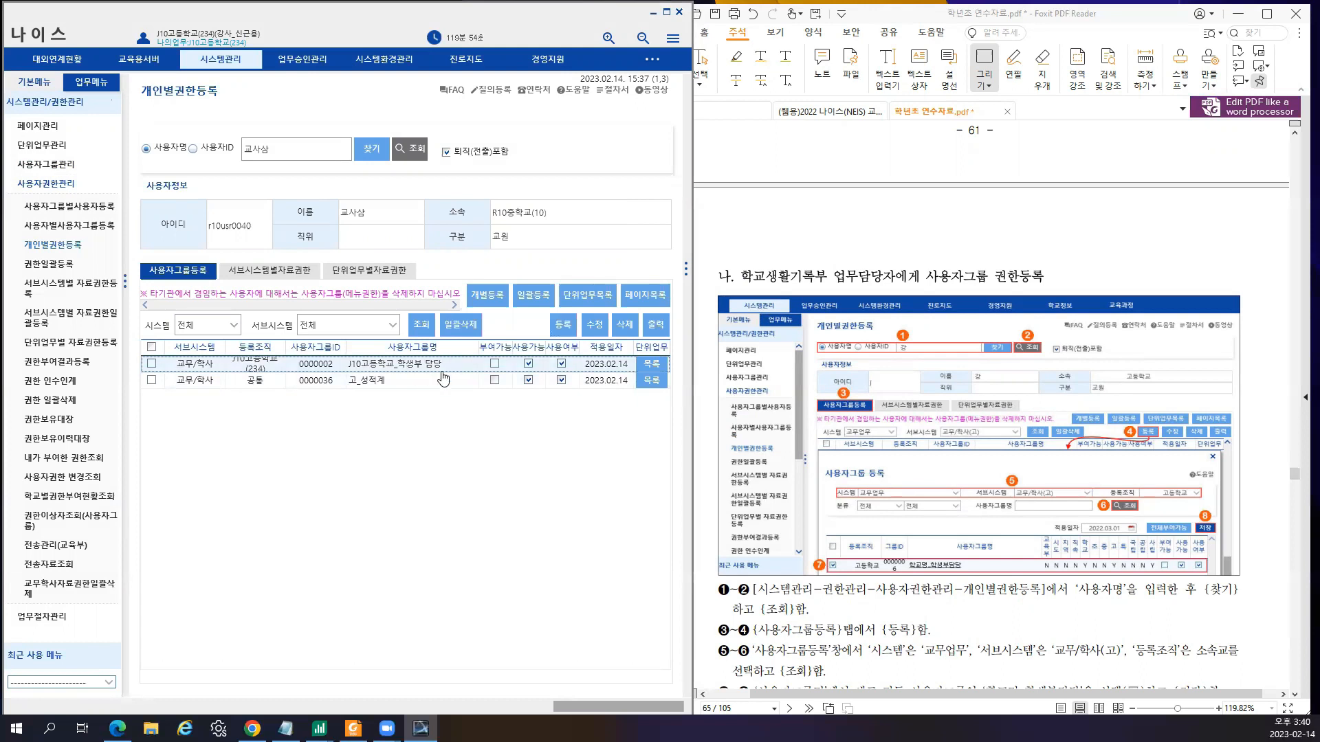
- View the teacher's 서브시스템별자료권한, and query the 단위업무 list under 단위업무별자료권한
click(270, 275)
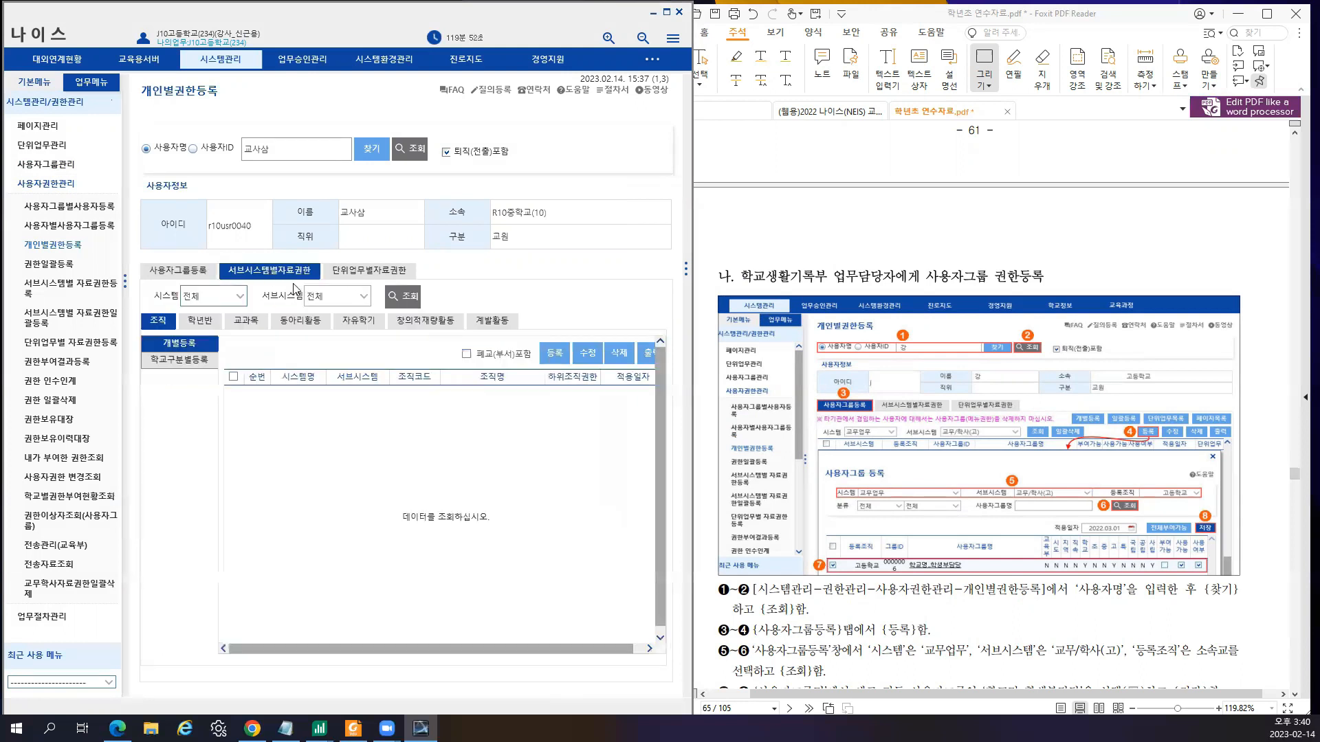
click(371, 272)
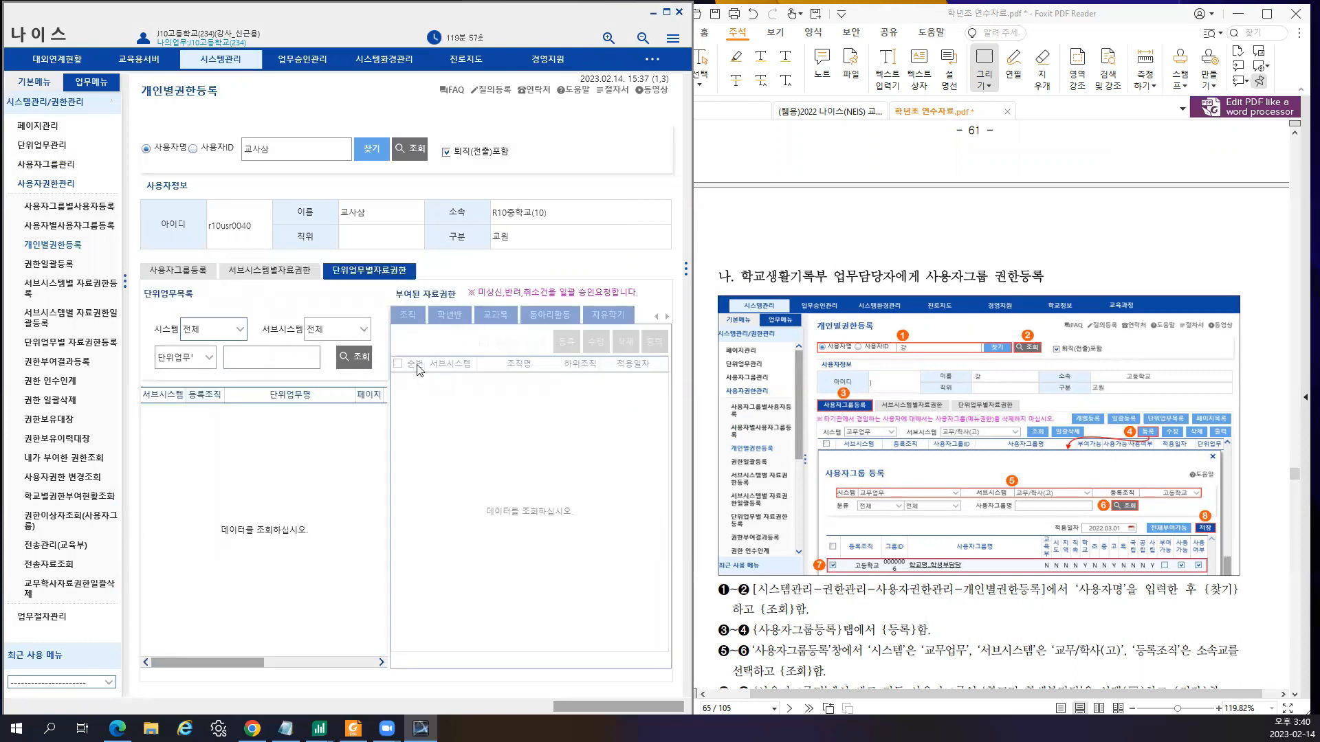
click(369, 366)
scroll(296, 543, down, 5)
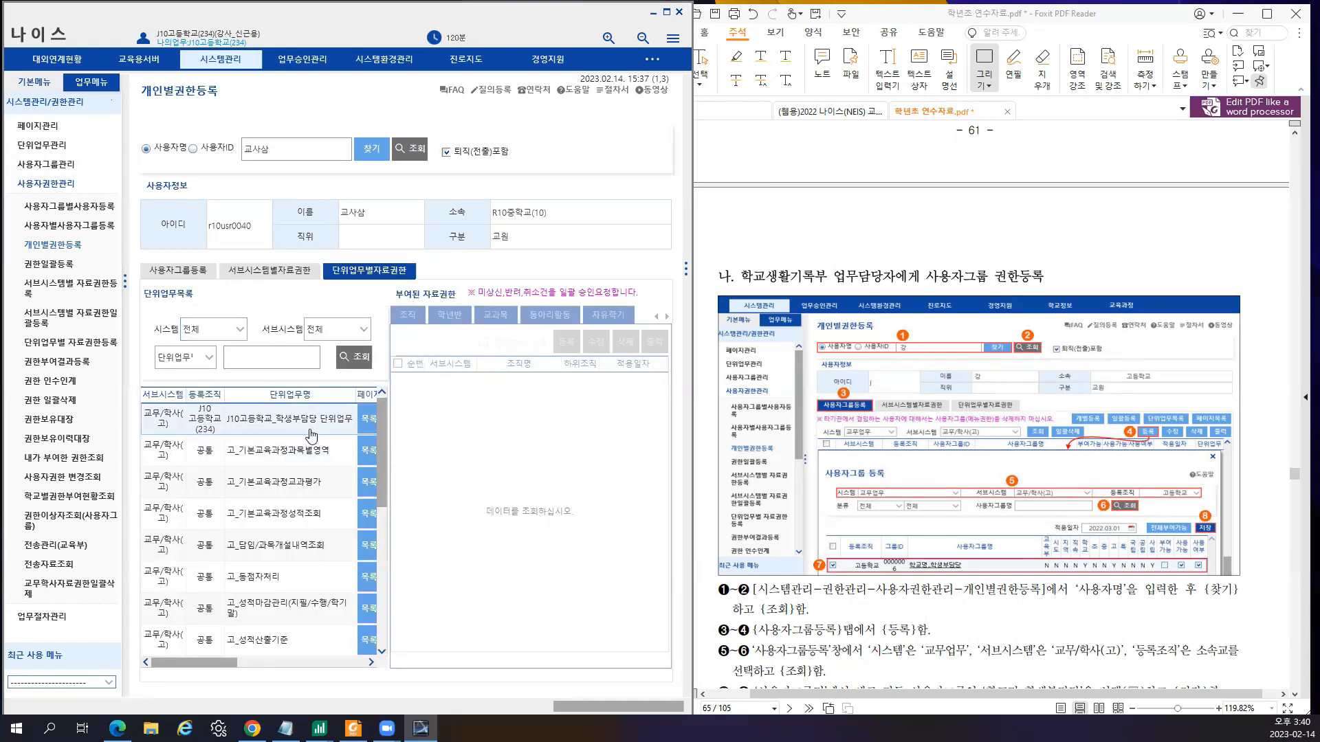
scroll(297, 554, up, 5)
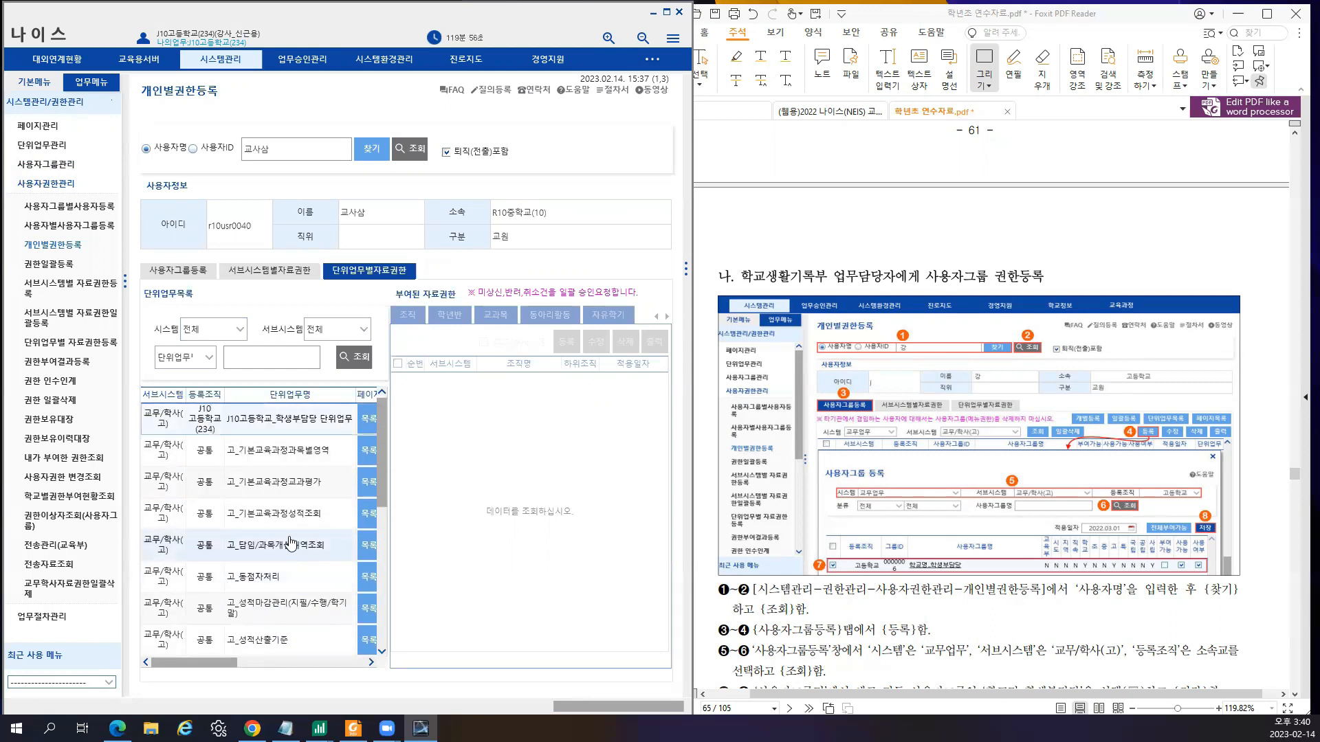
- Check the 부여된 자료권한 of 고_동점자처리, 고_성적마감관리(지필/수행/학기말) and J10고등학교_학생부담당 단위업무, and view the list's search criteria
click(285, 582)
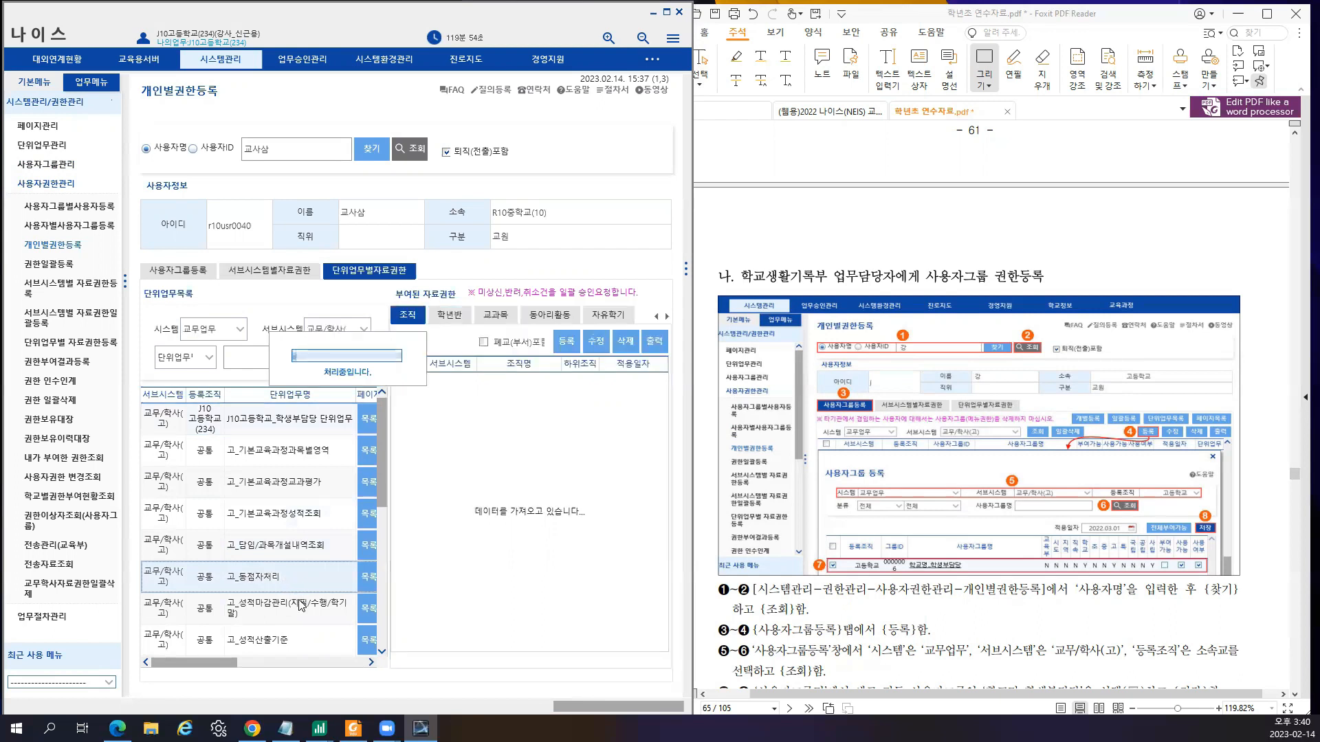
click(279, 610)
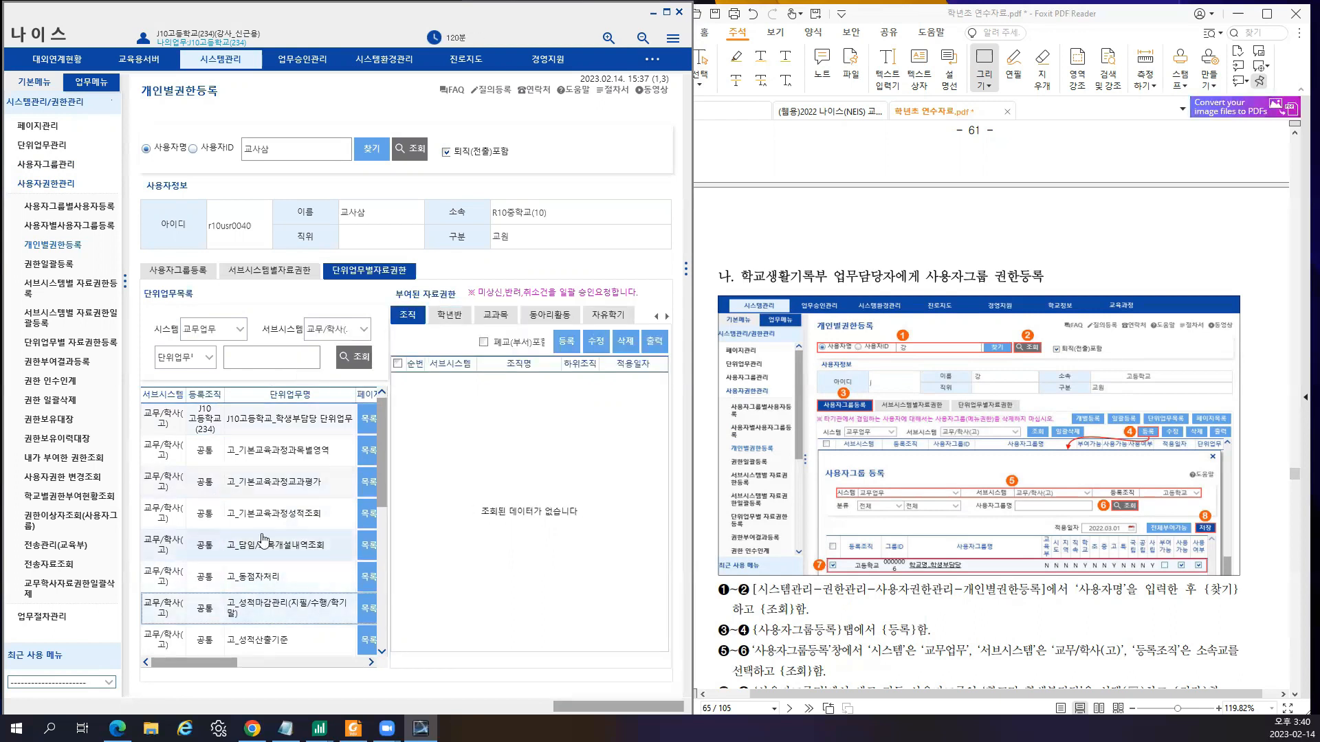
scroll(294, 600, down, 2)
scroll(294, 600, up, 3)
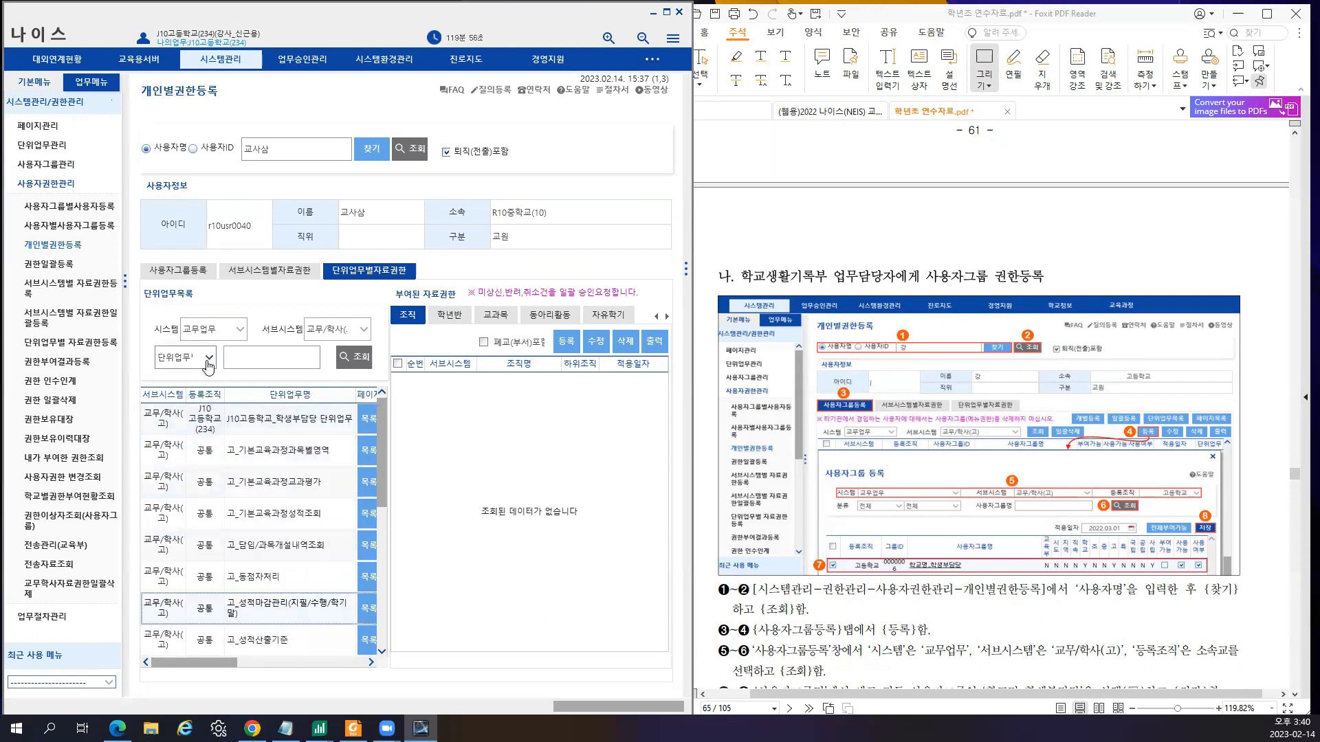
click(209, 356)
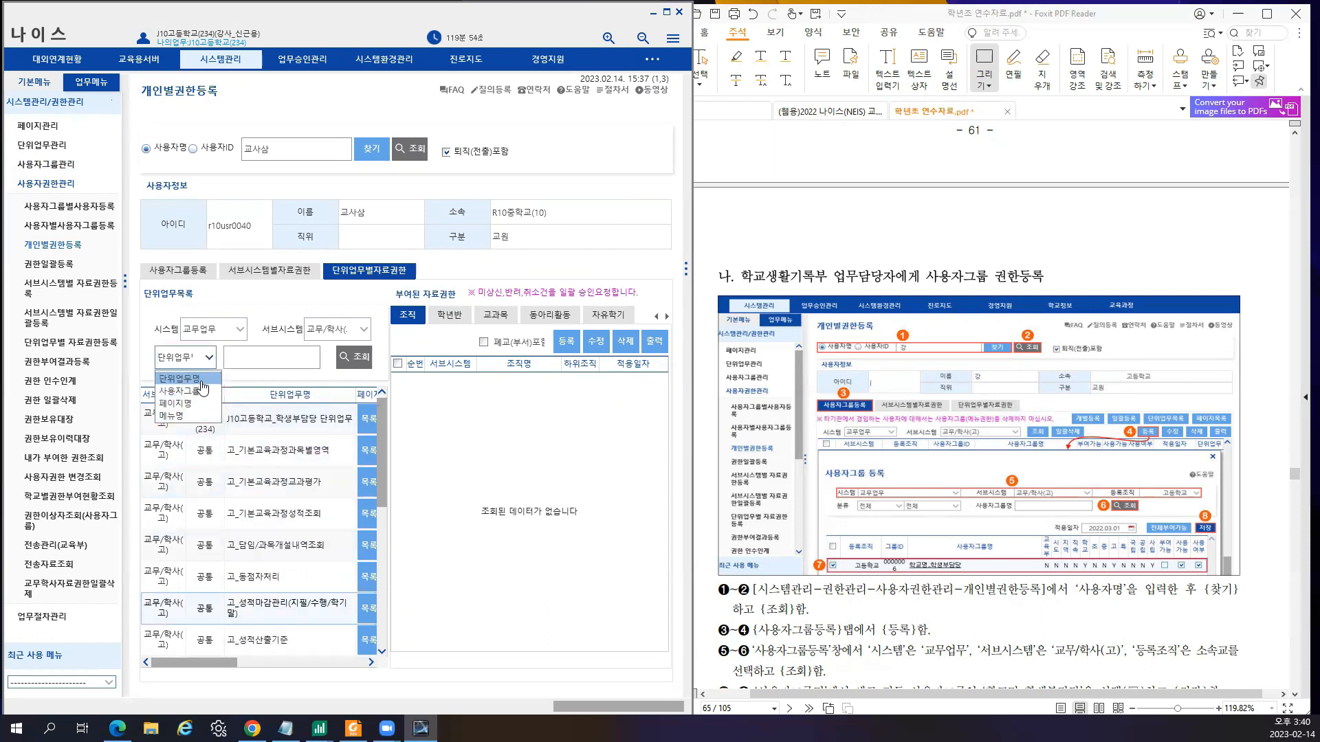
click(351, 451)
click(255, 422)
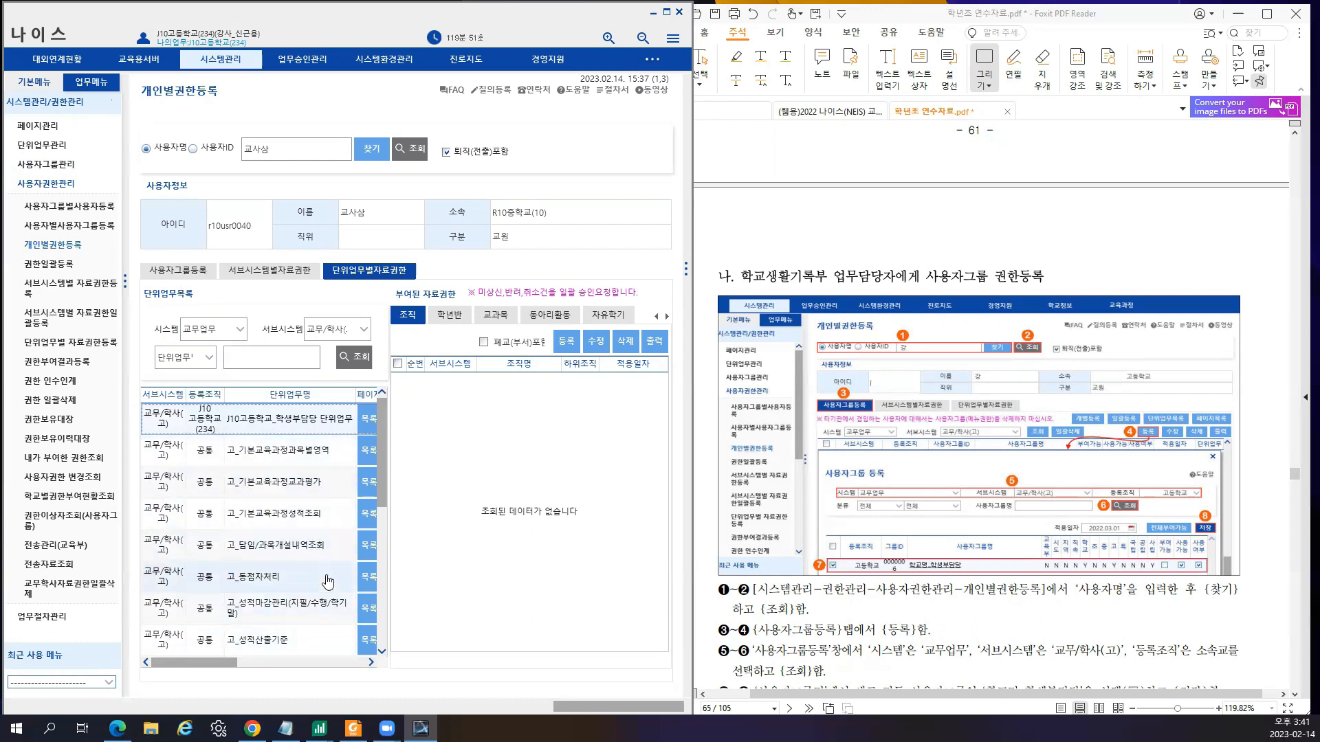
click(315, 421)
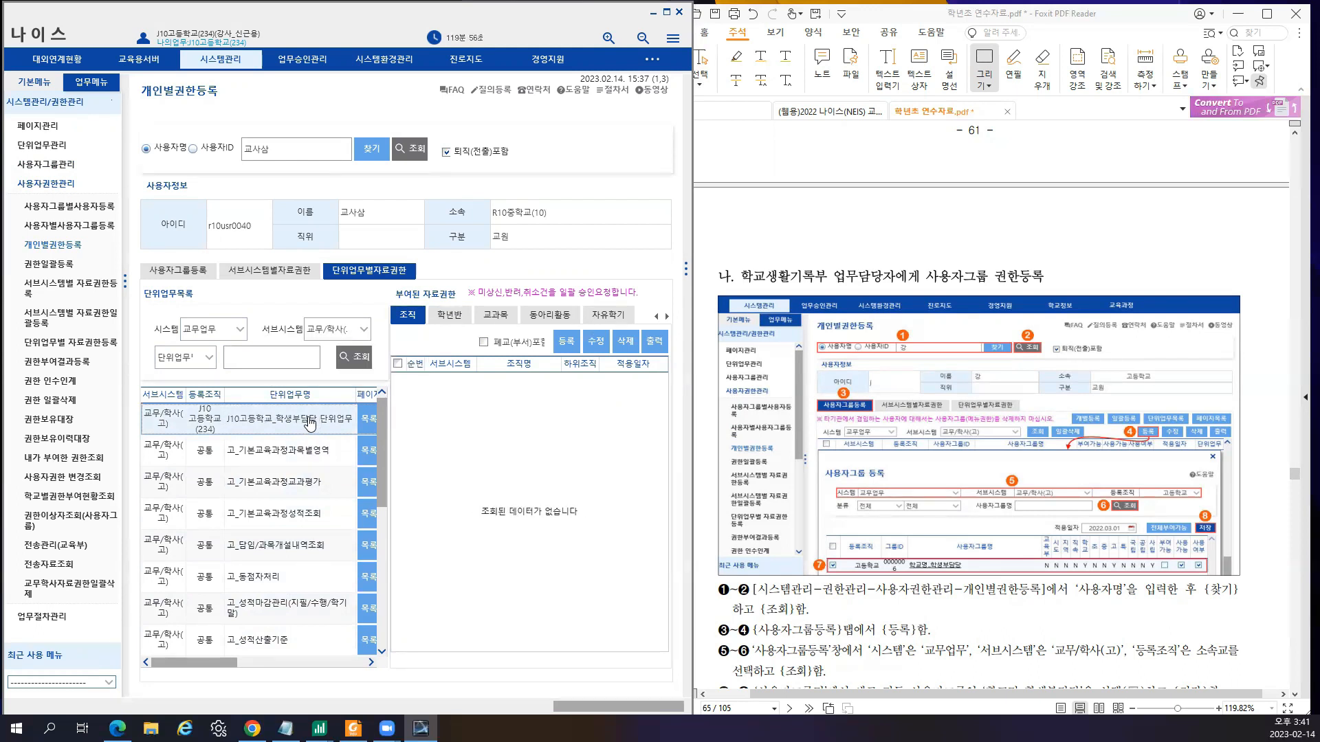
- Start a 조직 자료권한 registration for J10고등학교_학생부담당 단위업무 and select the organisation J10고등학교(234)
click(308, 422)
click(566, 342)
click(352, 231)
click(170, 322)
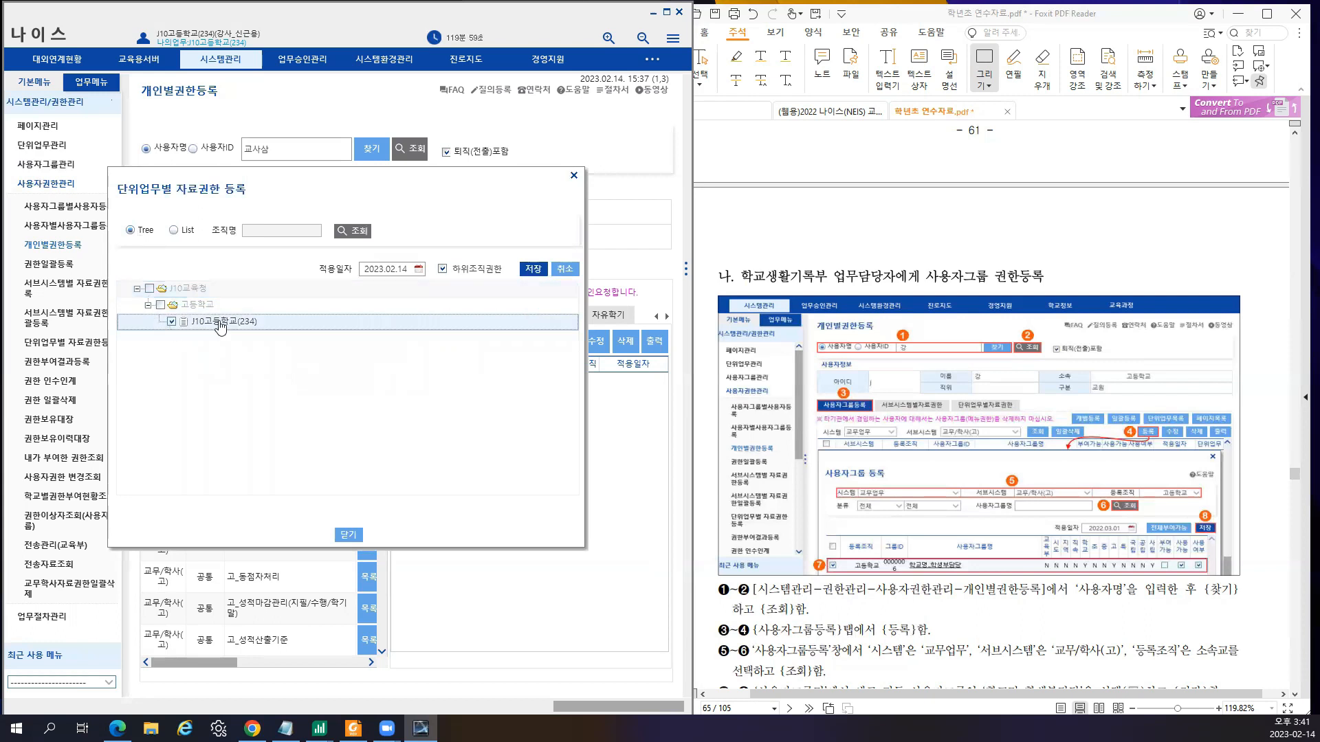
- Save the 조직 자료권한 with 변경사유구분 신규등록 and 변경사유 "담당 업무"
click(534, 268)
click(360, 323)
click(360, 349)
click(361, 355)
text(J10고등학교_학생부 담당)
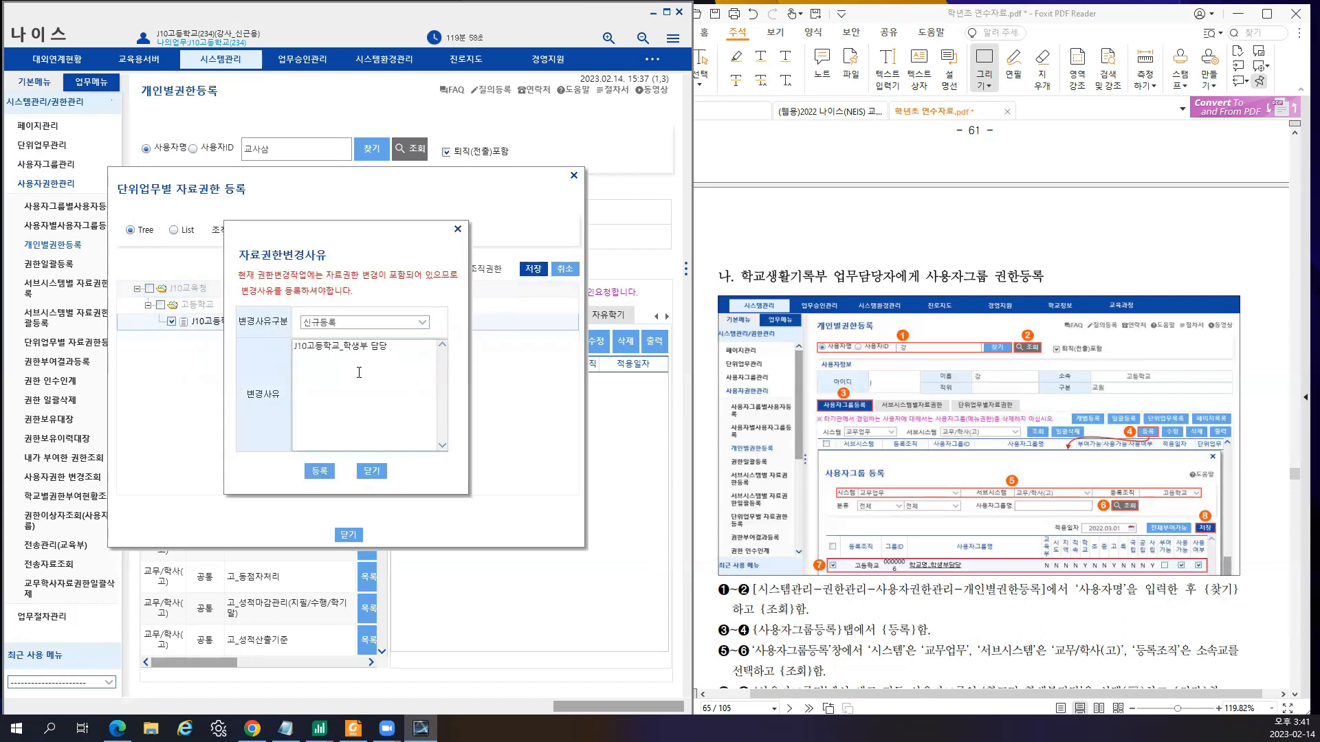
key(BackSpace)
key(BackSpace)
key(BackSpace)
key(BackSpace)
key(BackSpace)
key(BackSpace)
key(BackSpace)
key(BackSpace)
key(BackSpace)
key(BackSpace)
text(담당 업무)
key(ctrl+a)
click(331, 346)
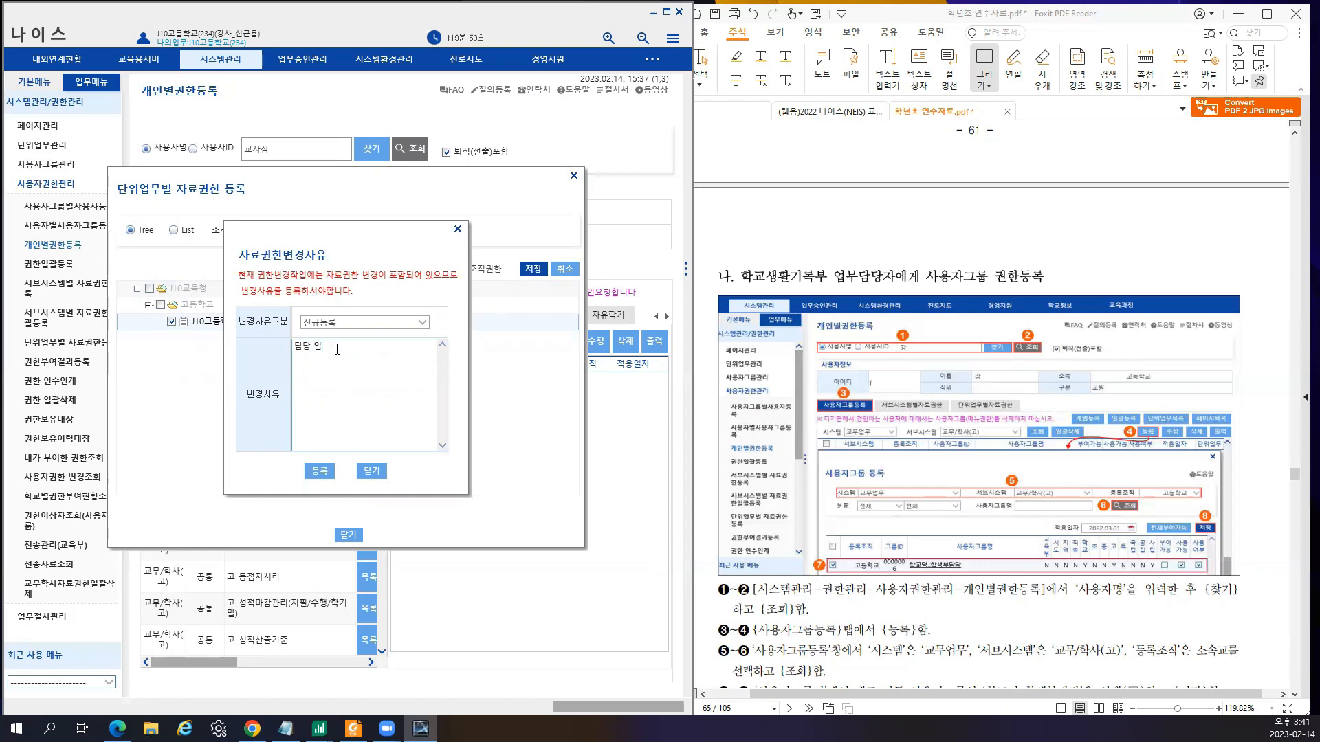
key(ctrl+a)
click(319, 471)
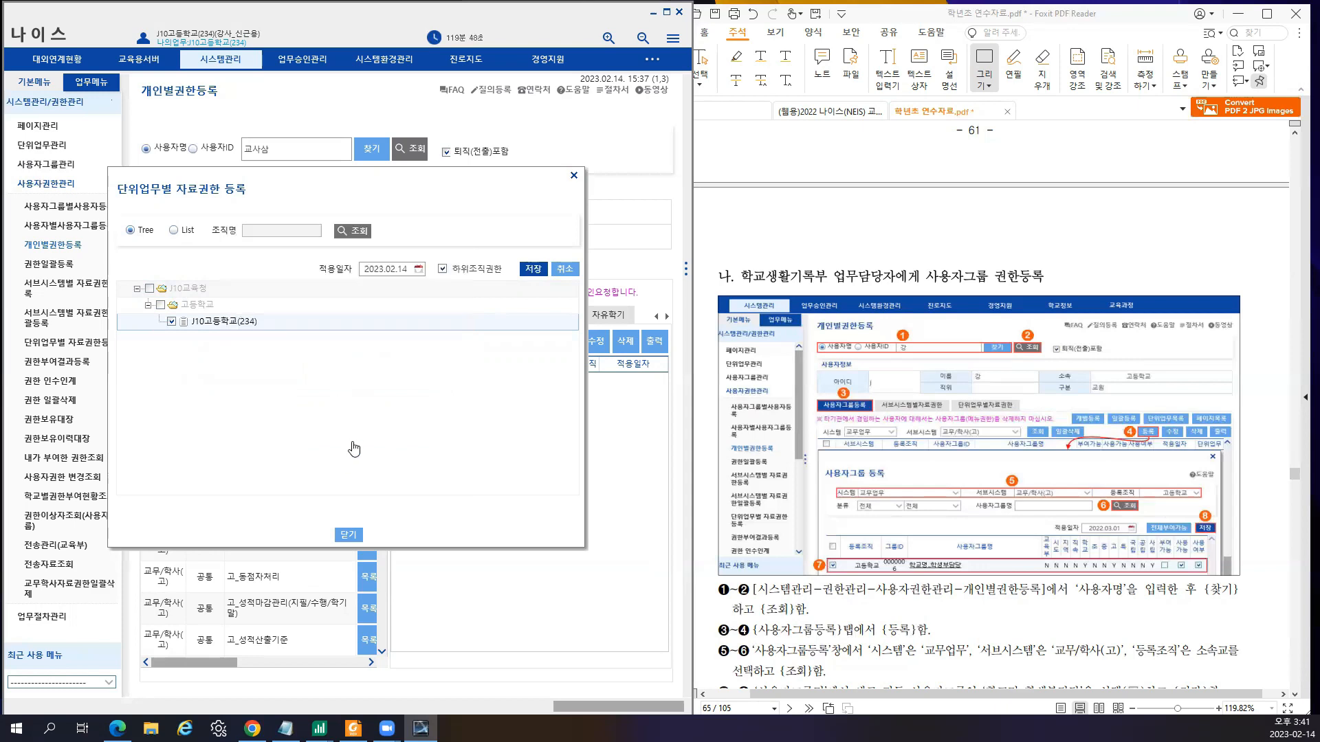
click(405, 404)
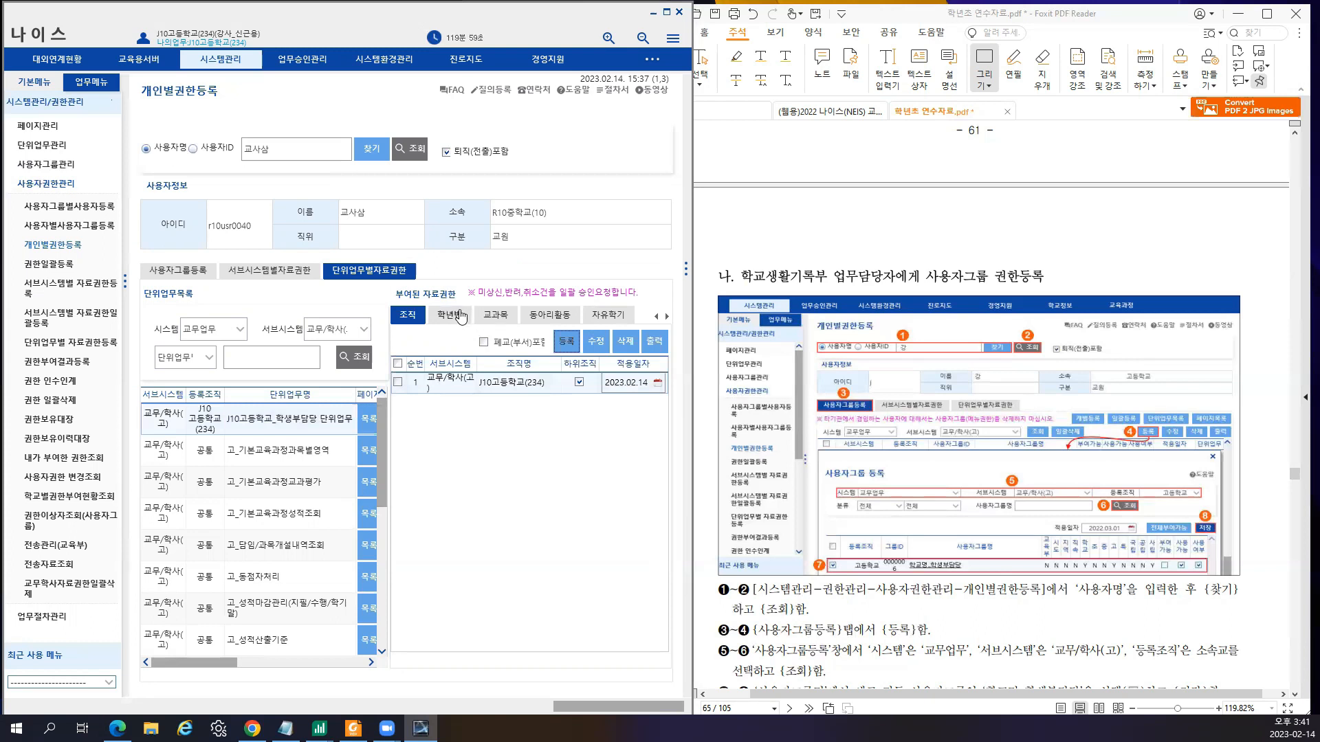
- Register 학년반 자료권한 for all grades under 주간 at J10고등학교(234), giving the same change reason, and save it
click(450, 315)
click(596, 351)
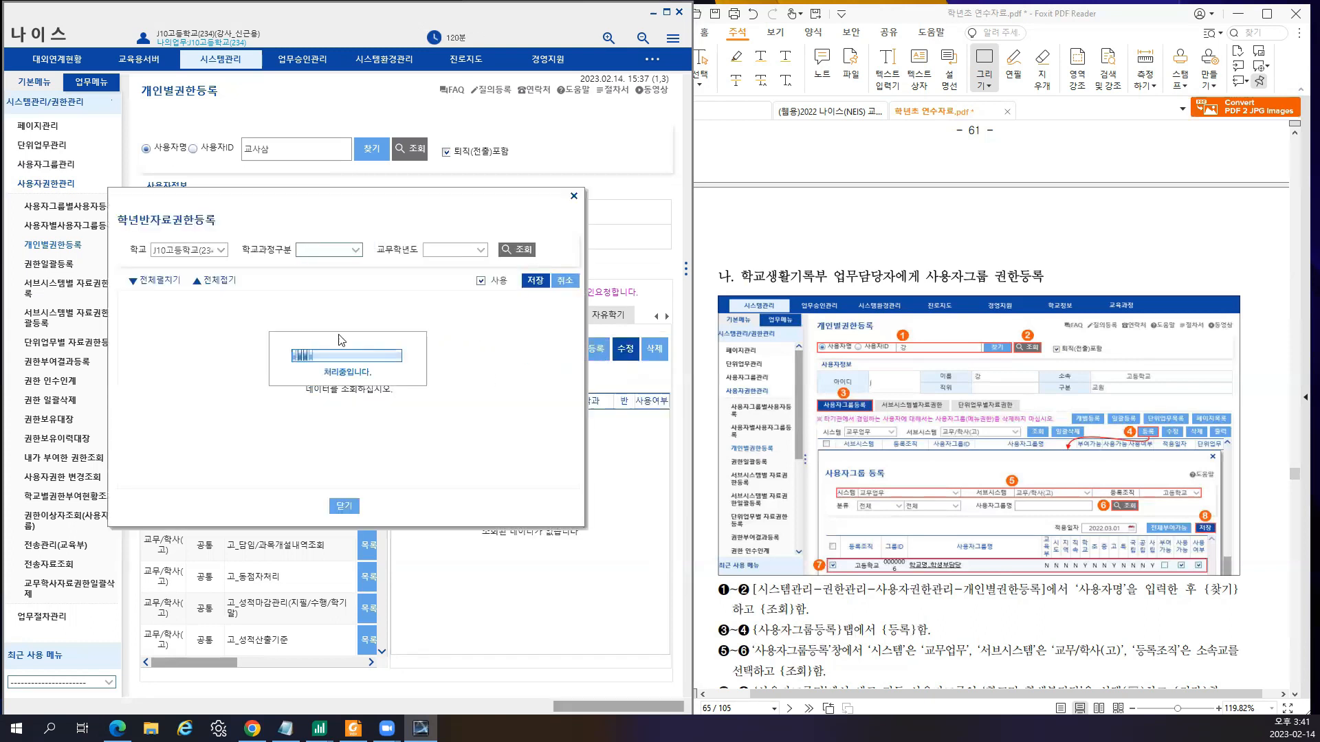
click(150, 298)
click(536, 281)
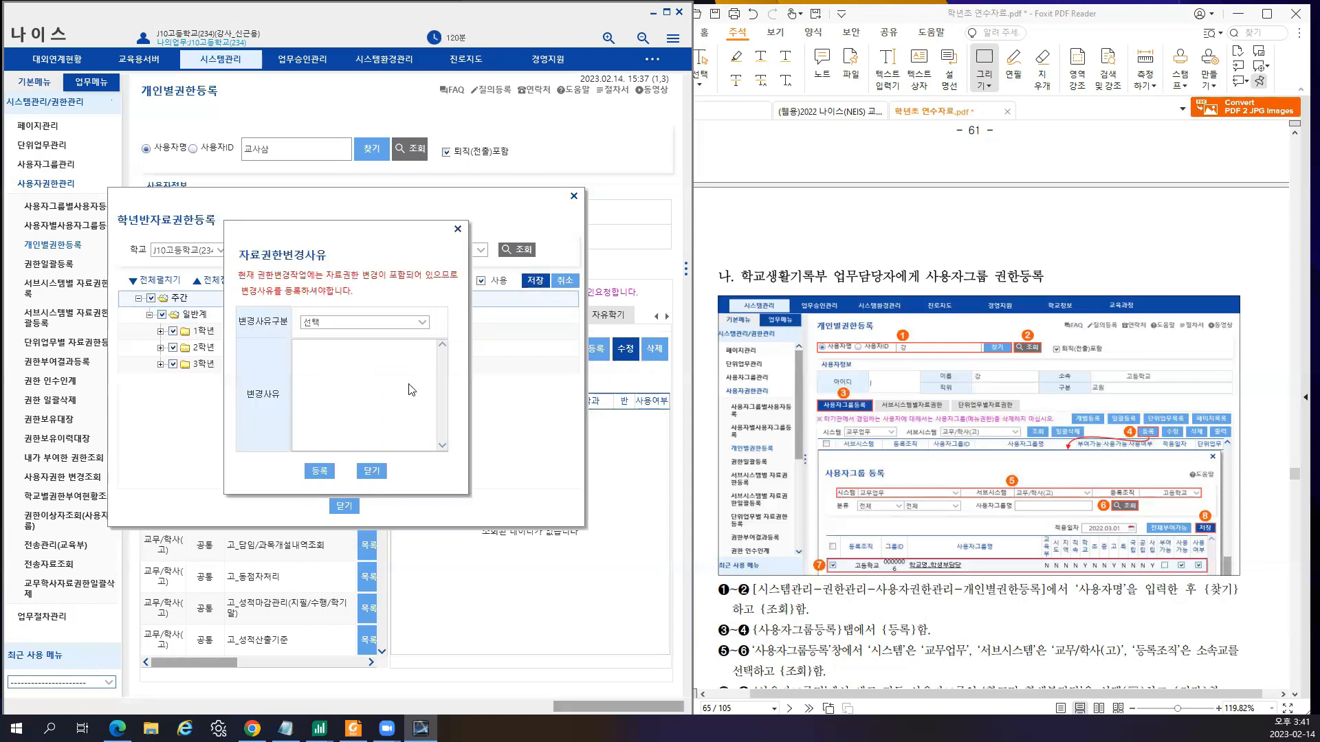
click(400, 323)
click(397, 351)
click(319, 471)
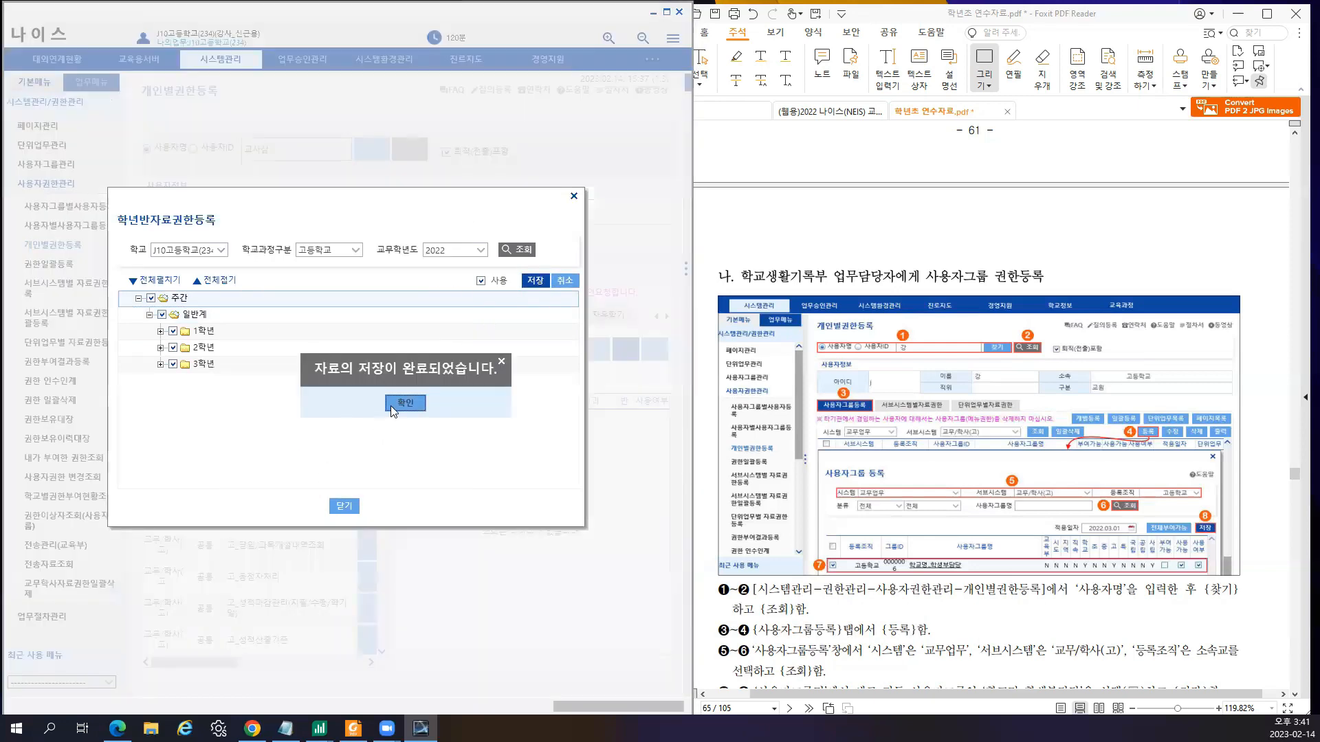
click(391, 405)
- Register 교과목 자료권한 for all grades under 주간, with 변경사유구분 신규등록 and 변경사유 "담당 업무", and save it
click(496, 317)
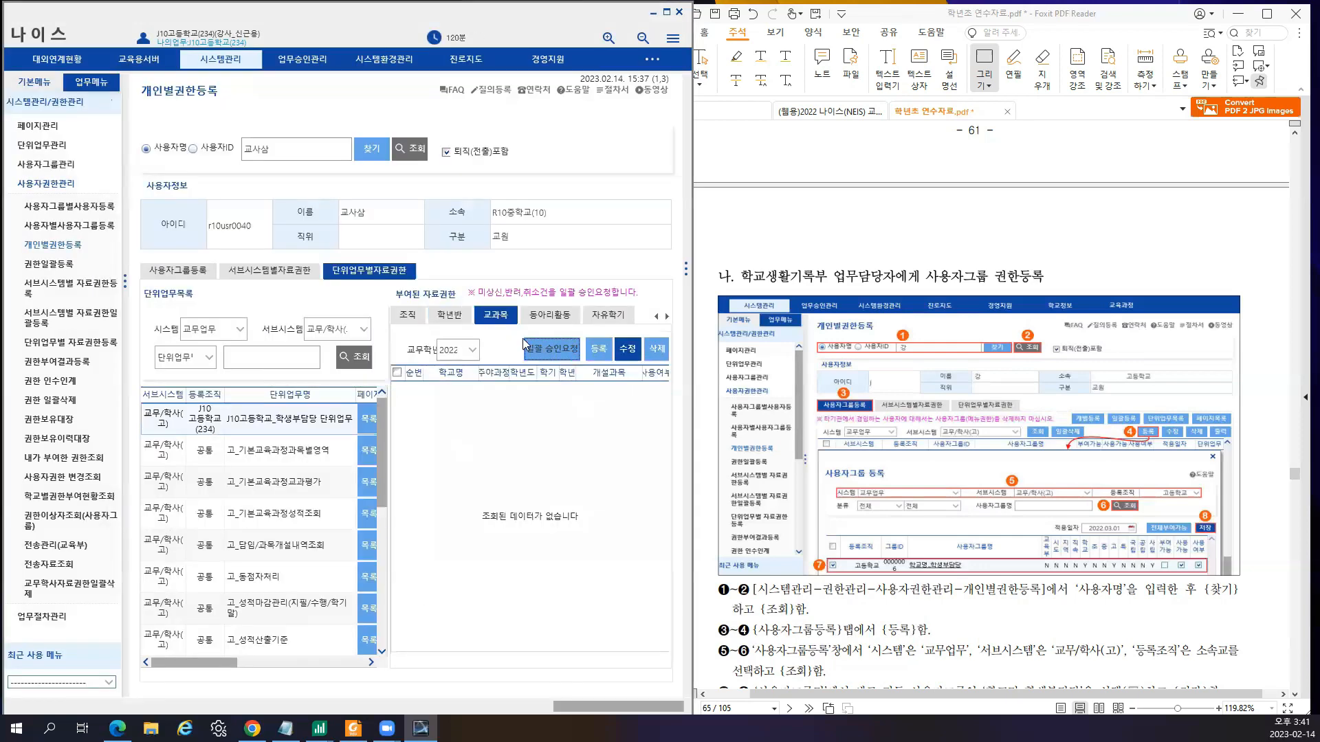
click(596, 348)
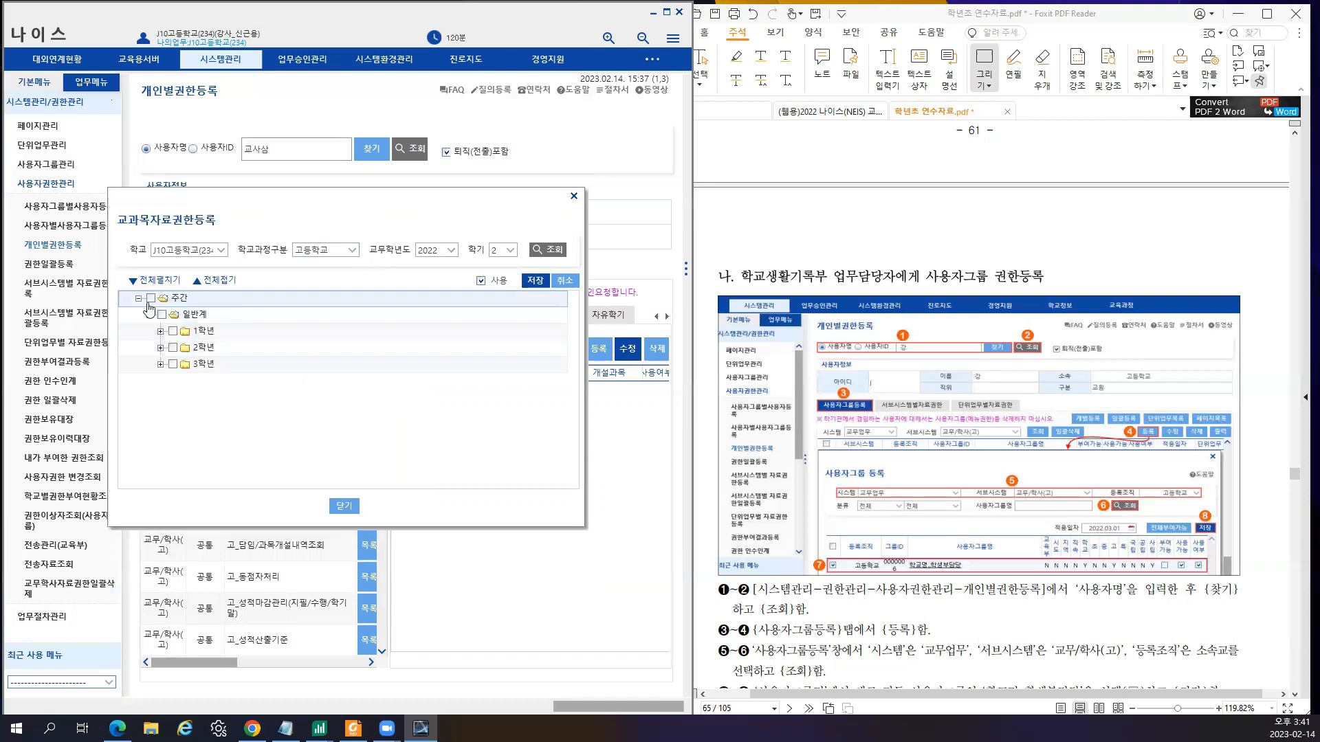
click(536, 280)
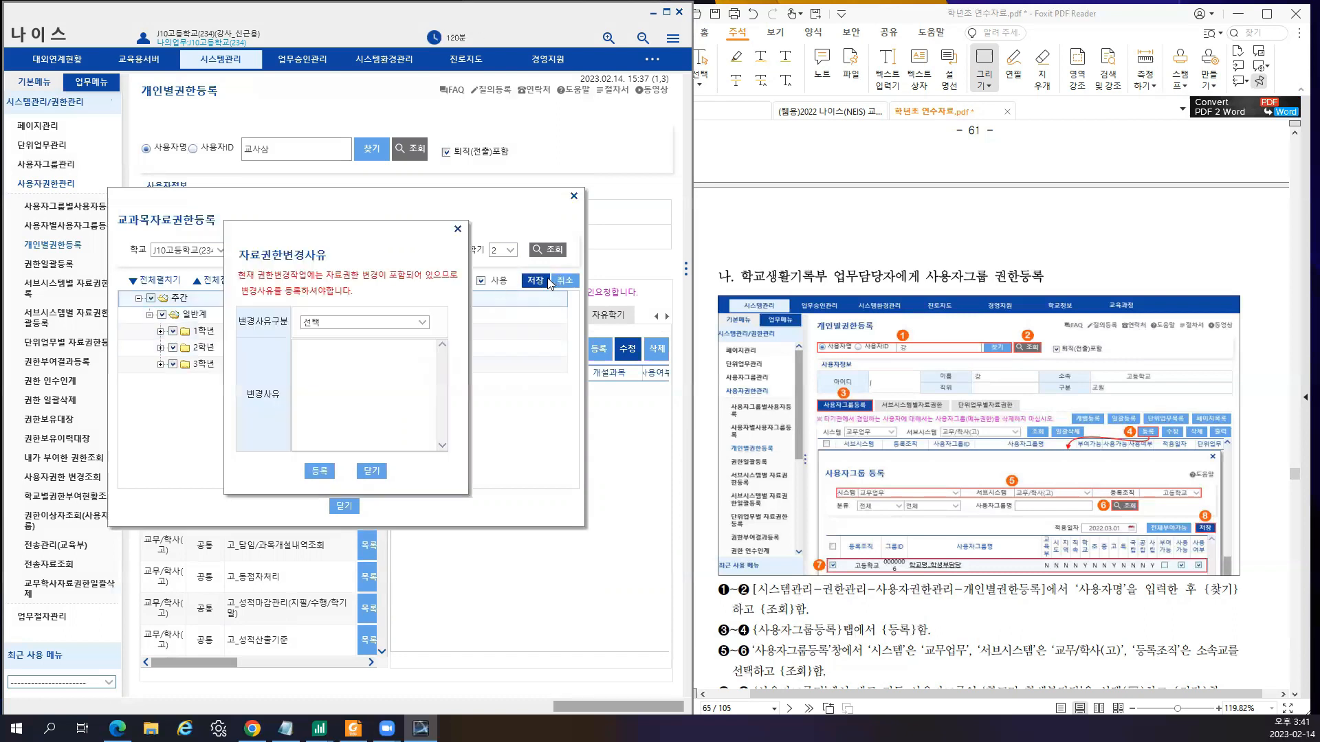
click(356, 317)
click(330, 342)
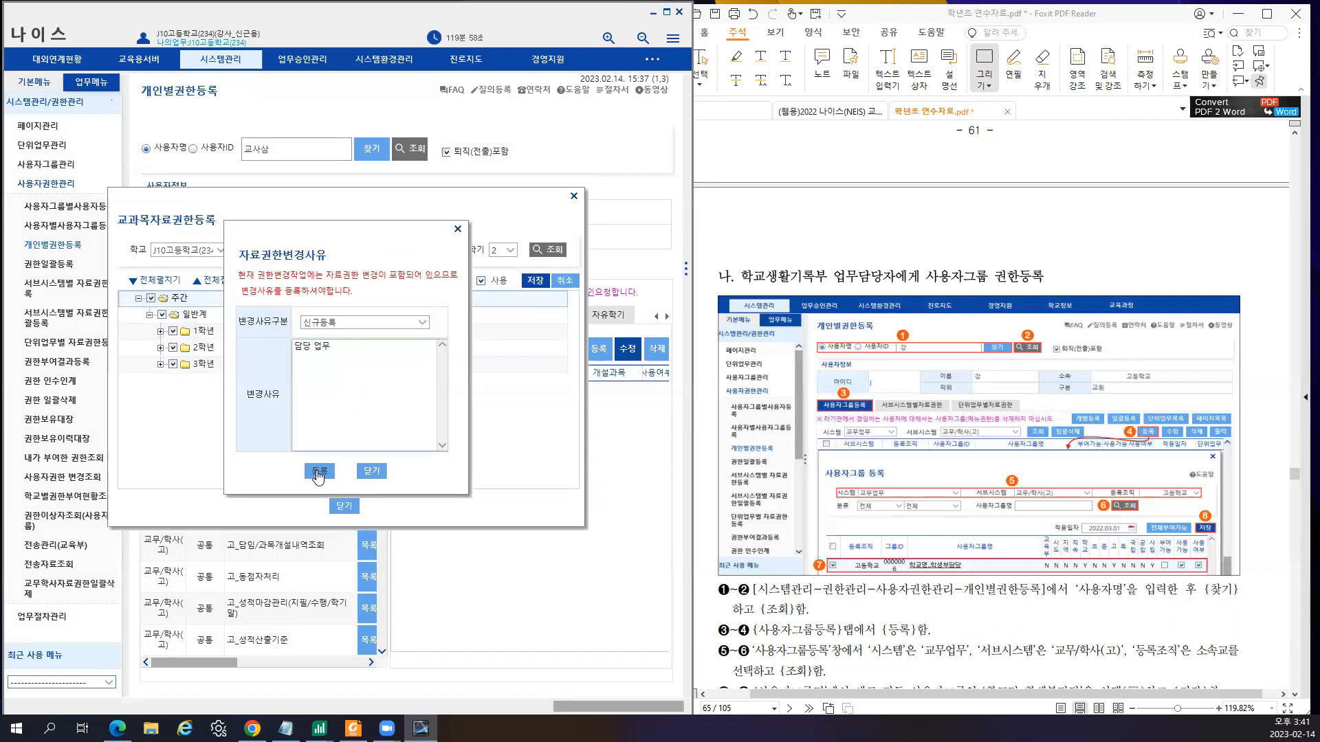
click(319, 471)
click(404, 402)
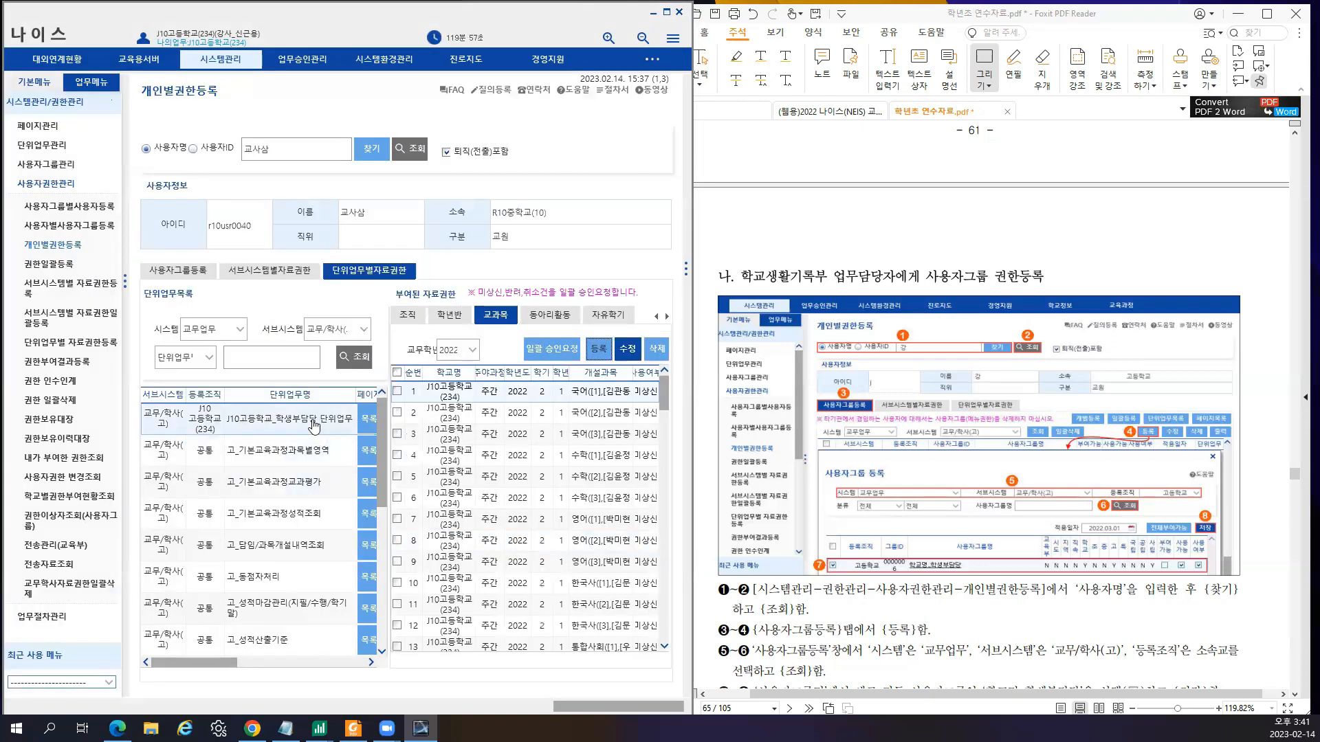
- Look through the registered 교과목 자료권한 and open the 서브시스템별 자료권한등록 page
scroll(423, 396, down, 5)
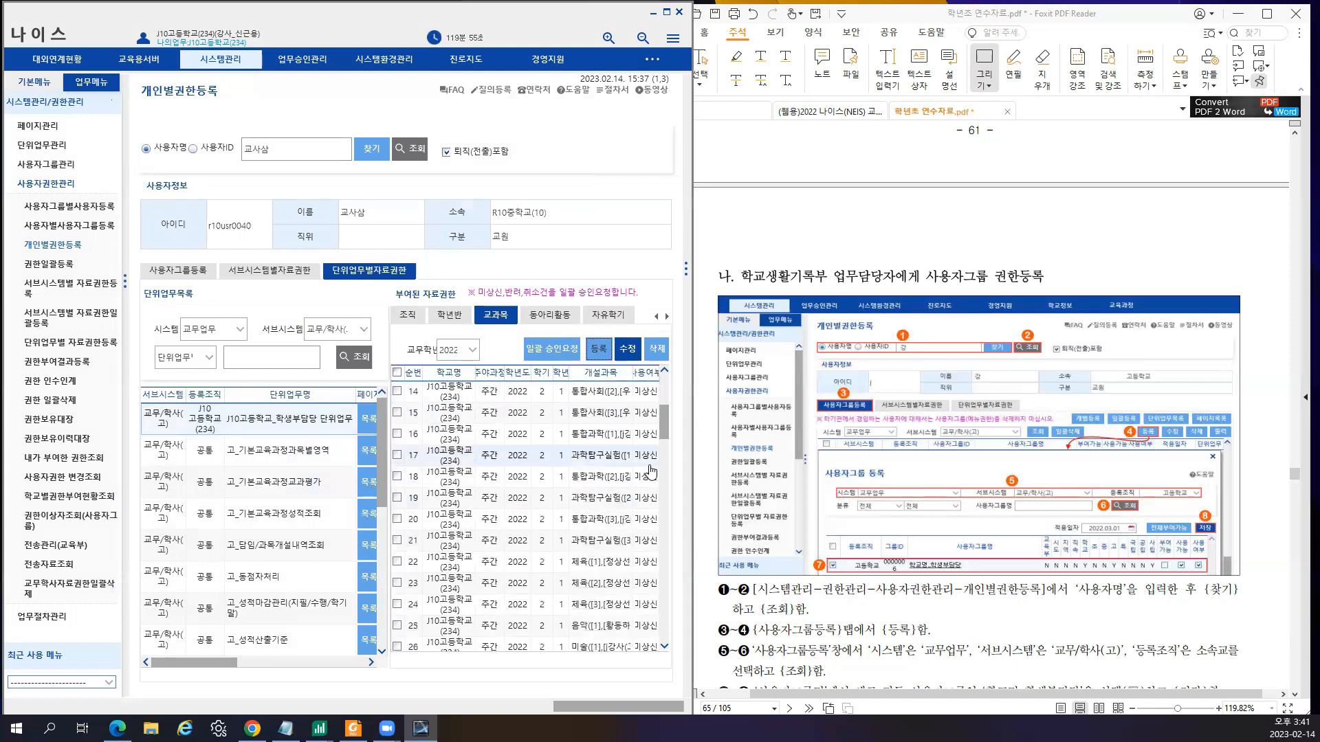
click(69, 285)
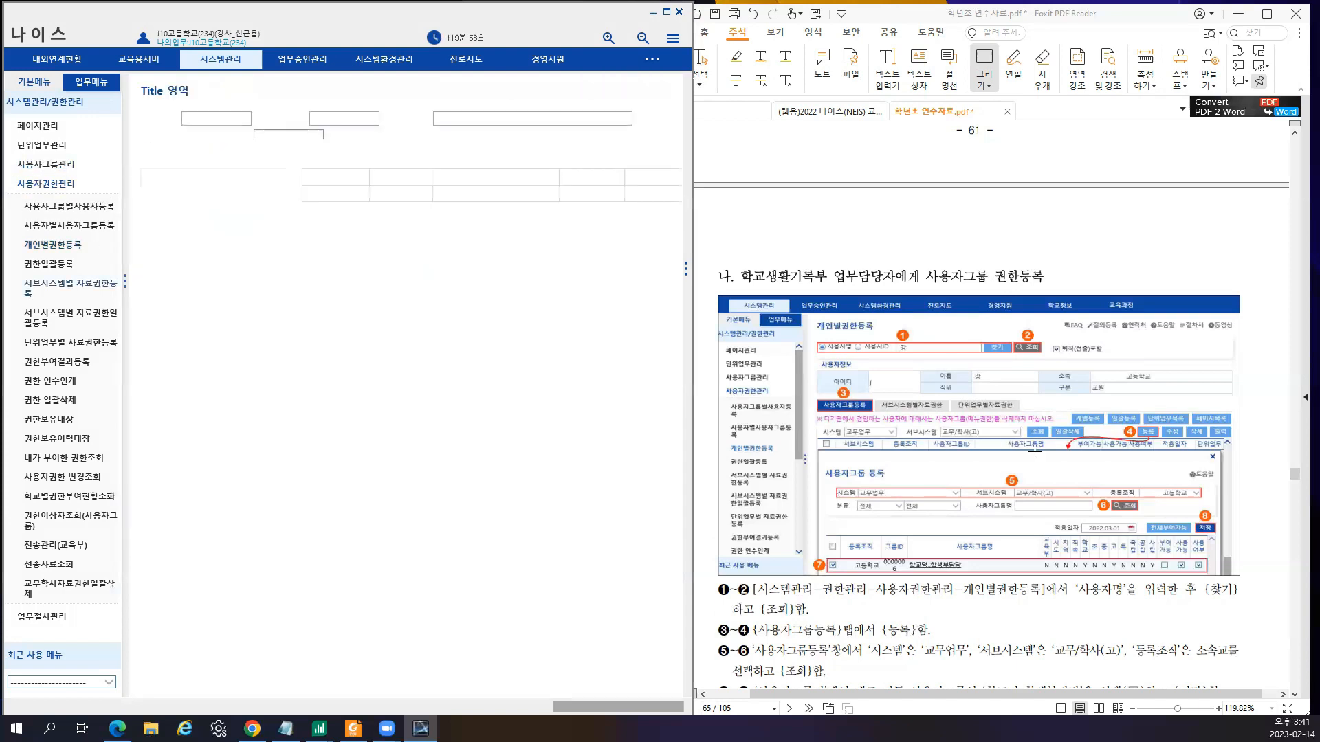
- Look through the training PDF's pages on 사용자그룹 and 단위업무별자료권한 registration, up to section 6 on 학년말(2월) 권한 부여
click(961, 608)
scroll(818, 406, down, 2)
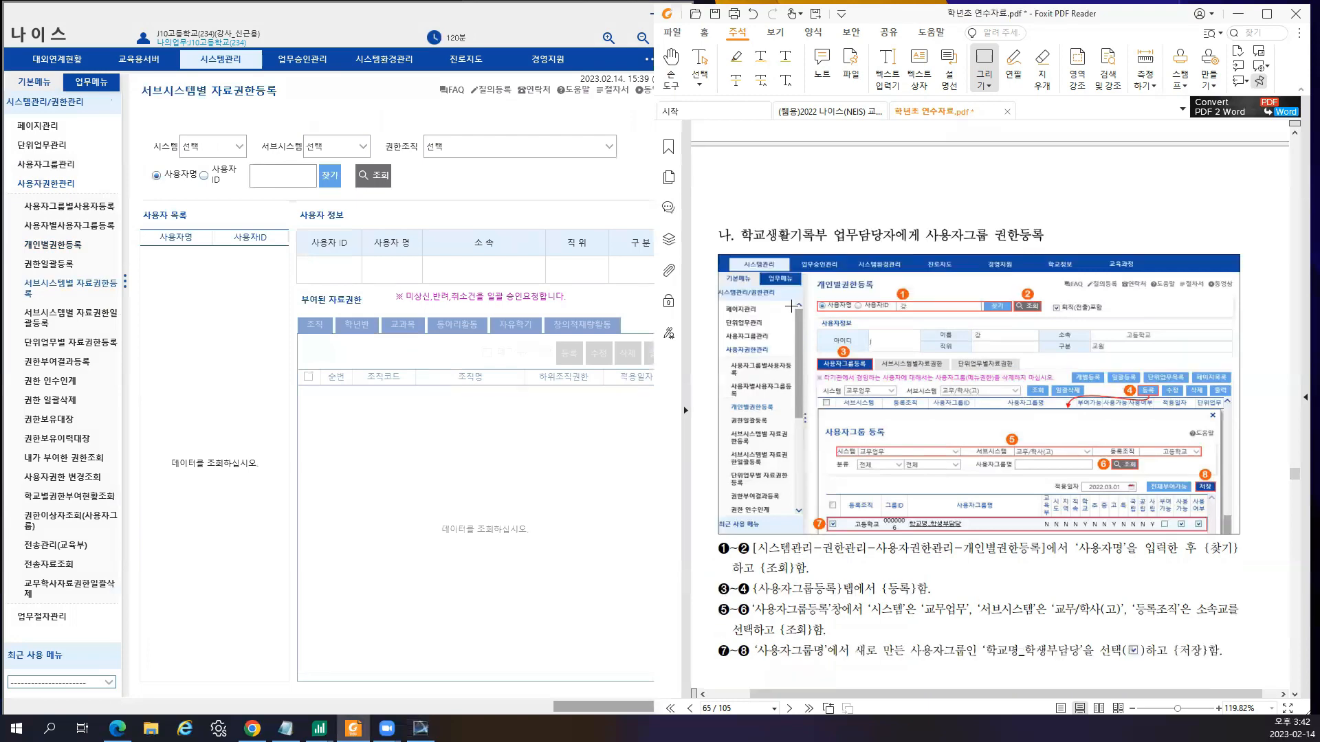
scroll(818, 406, down, 6)
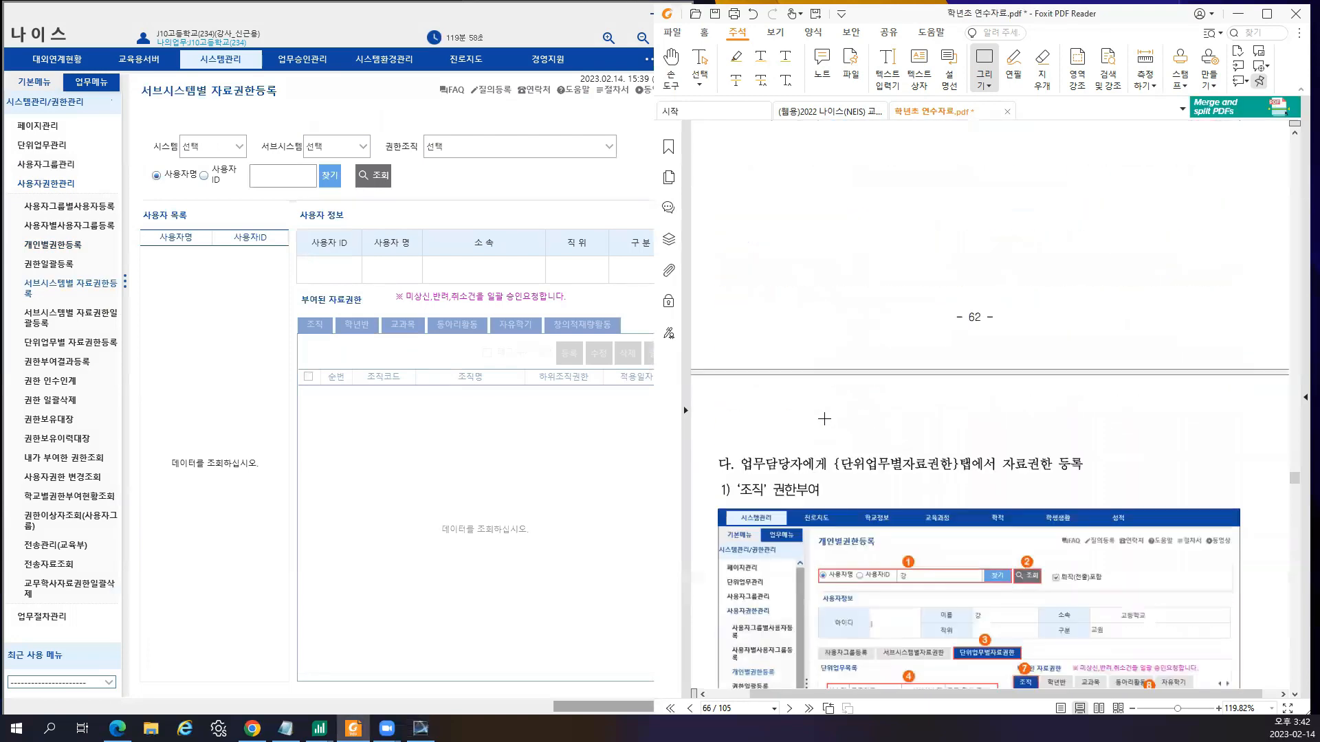
scroll(826, 427, down, 12)
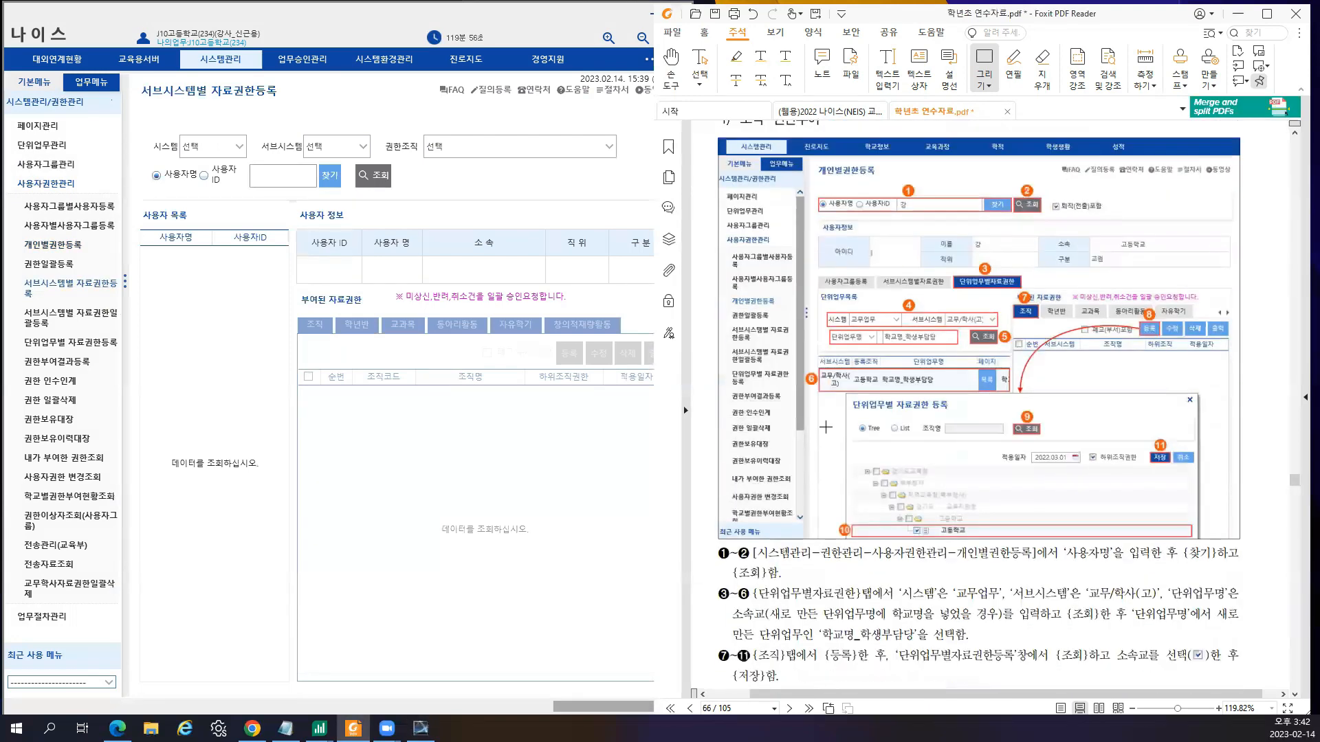
scroll(826, 427, down, 20)
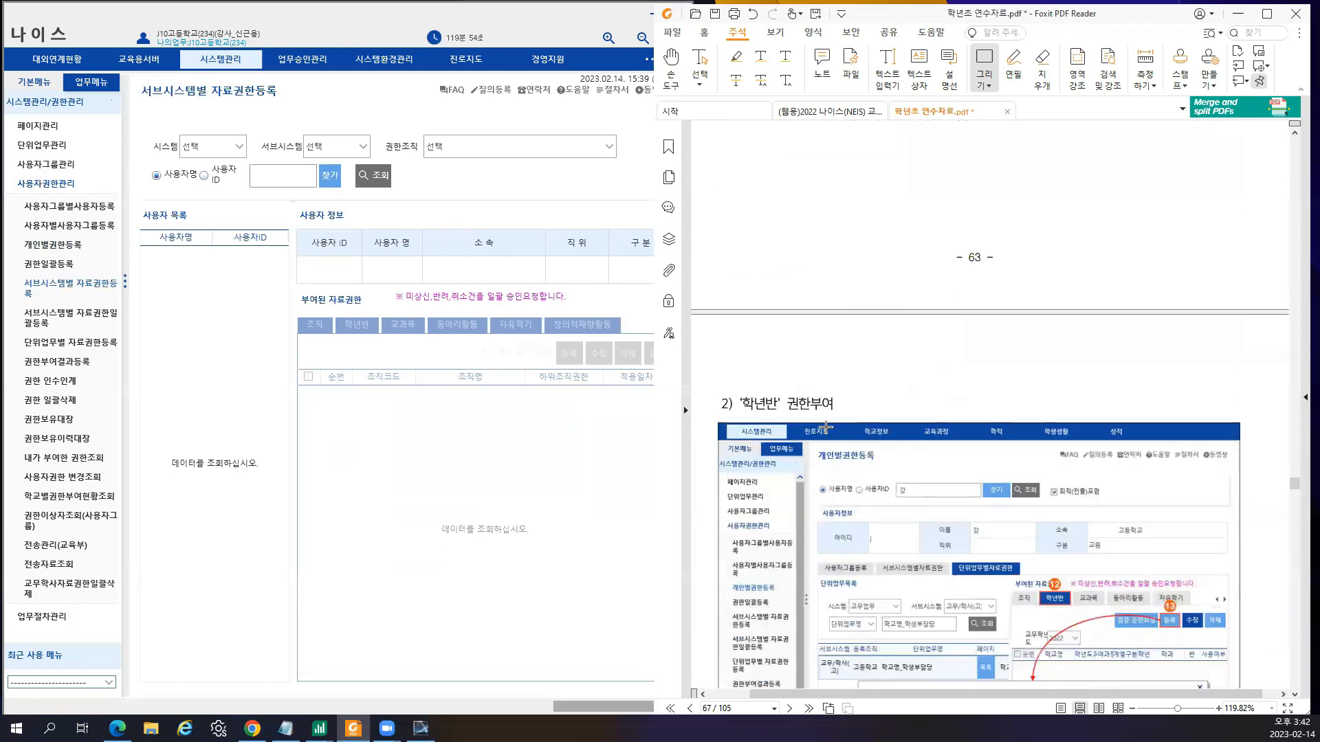
scroll(826, 427, down, 12)
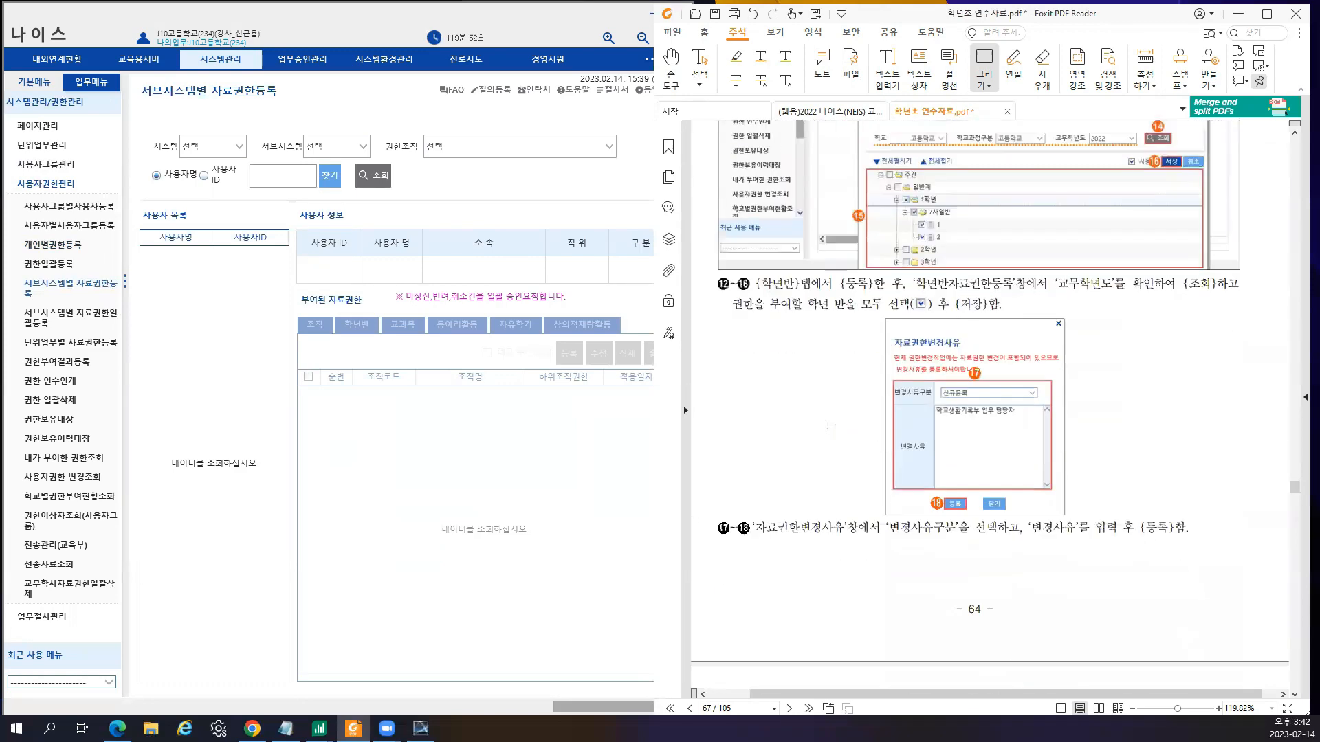
scroll(825, 427, down, 8)
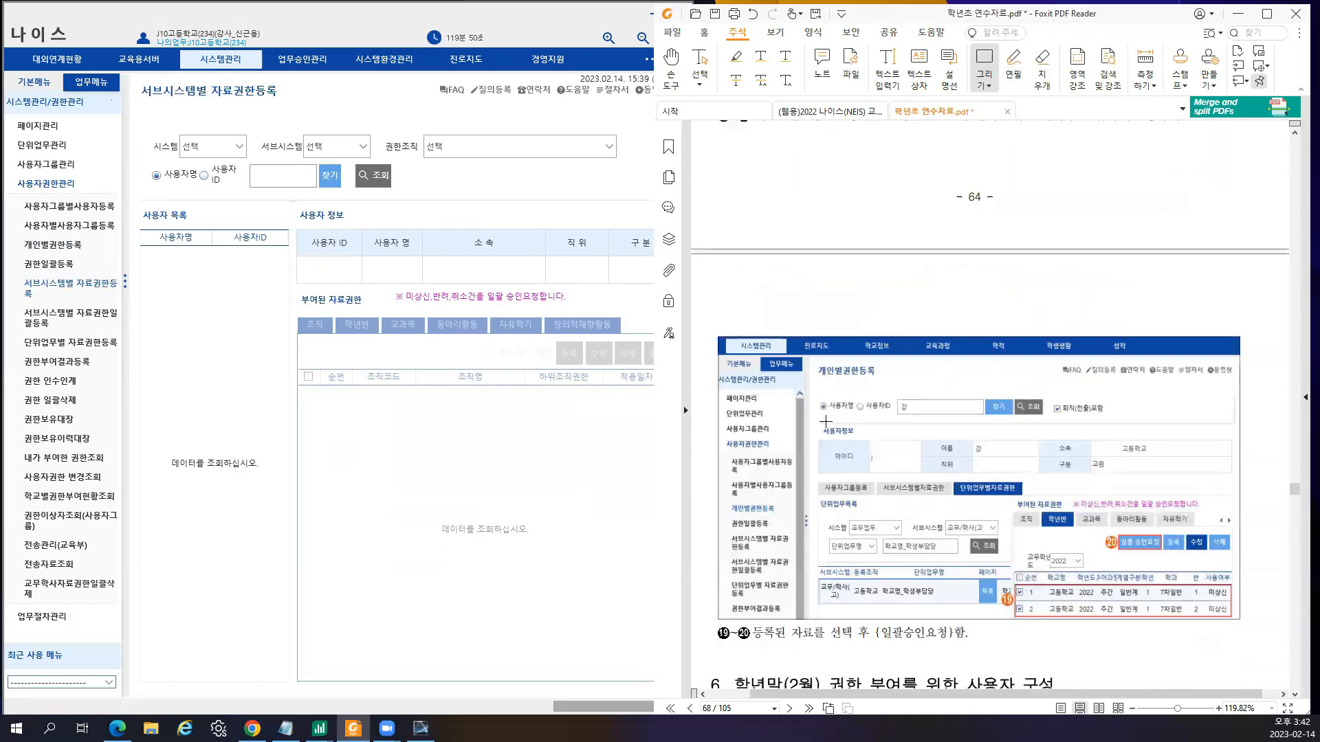
scroll(826, 421, down, 2)
scroll(835, 447, up, 4)
scroll(845, 470, down, 3)
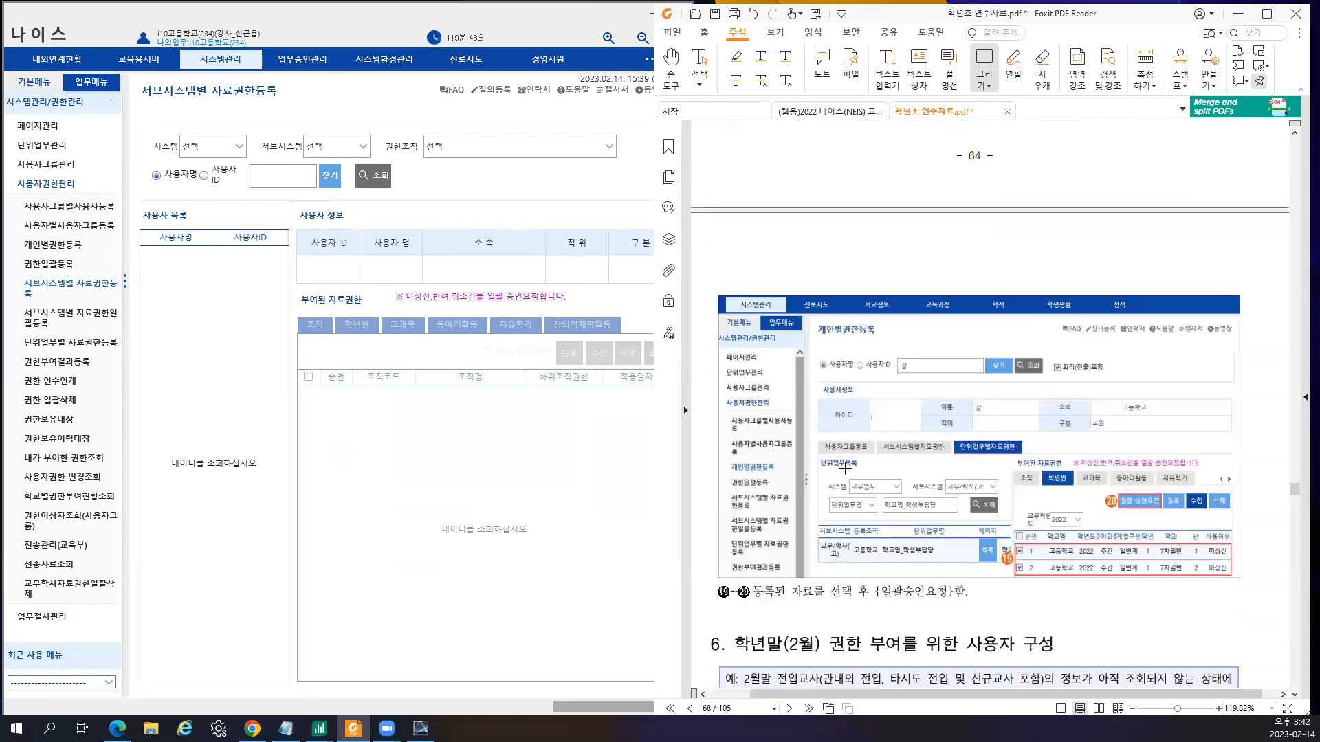
scroll(969, 599, down, 4)
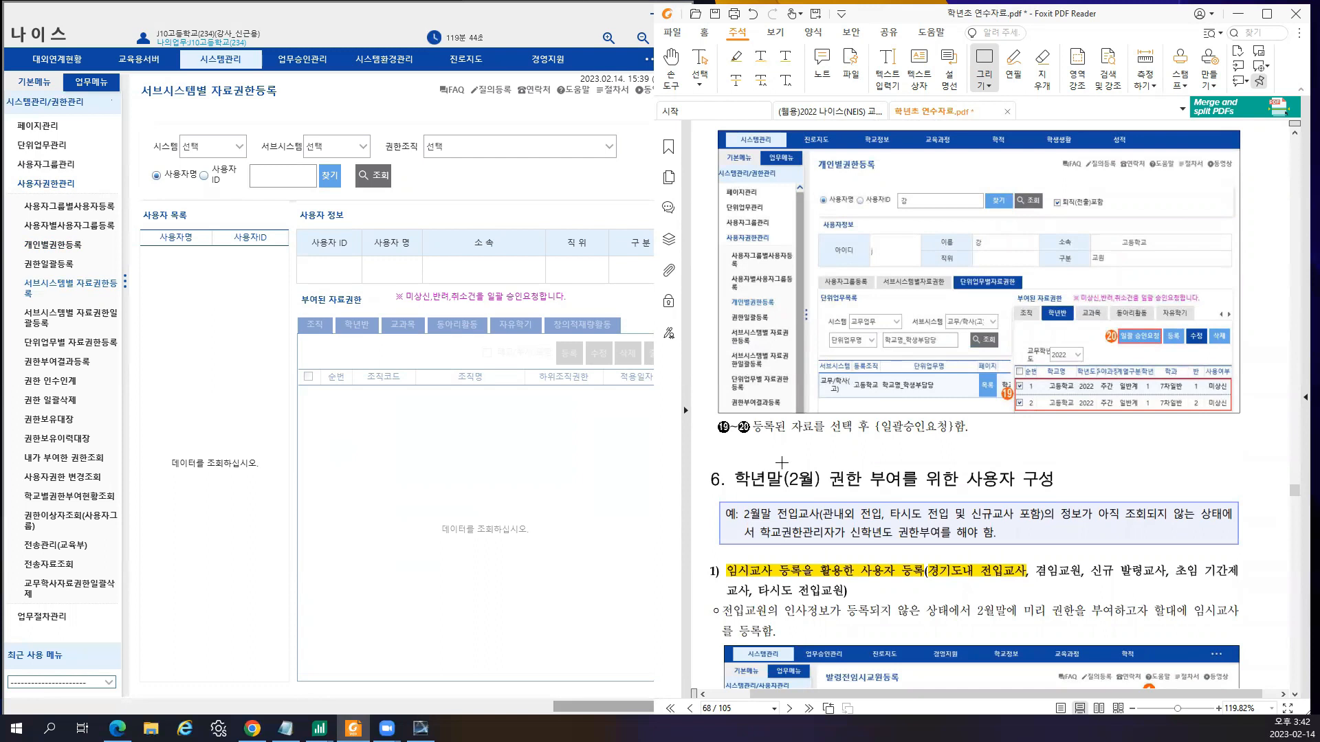
- Open the 교무자료권한승인관리 page and look through its 교과목 approval list
click(31, 82)
click(65, 367)
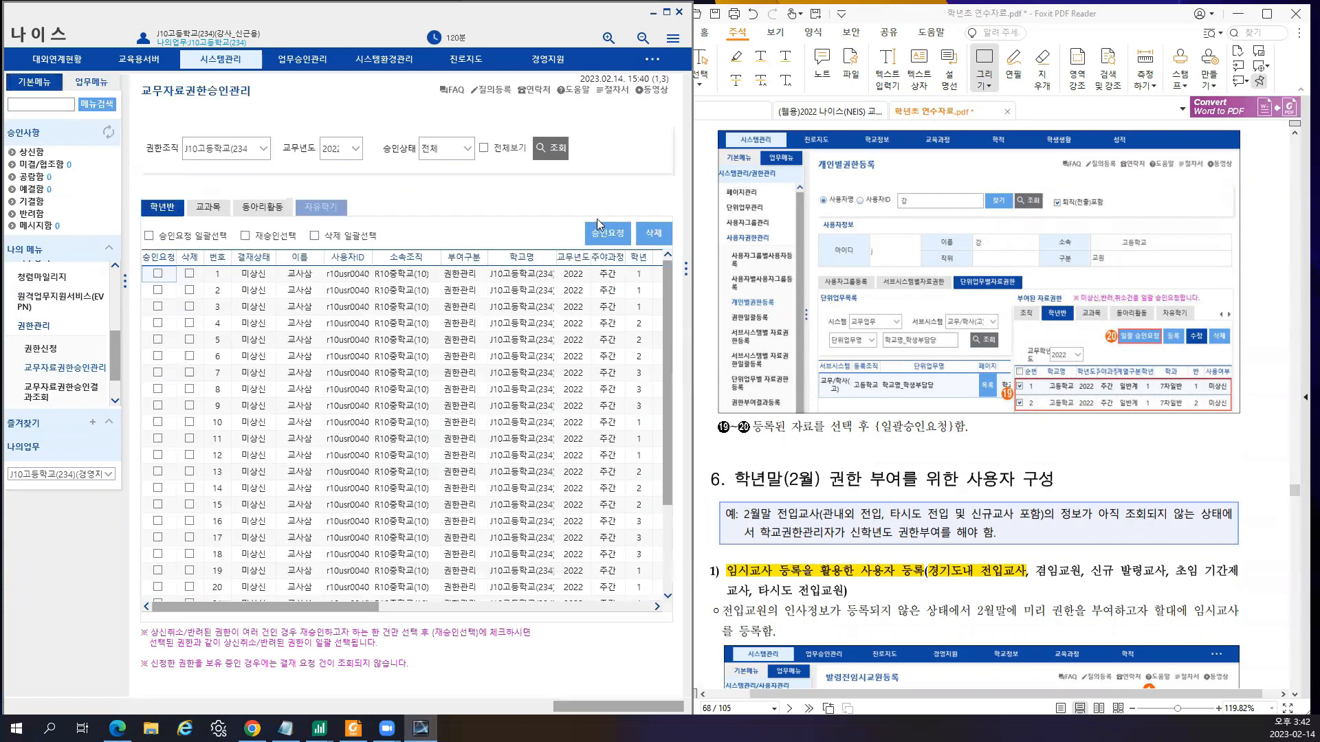
click(206, 211)
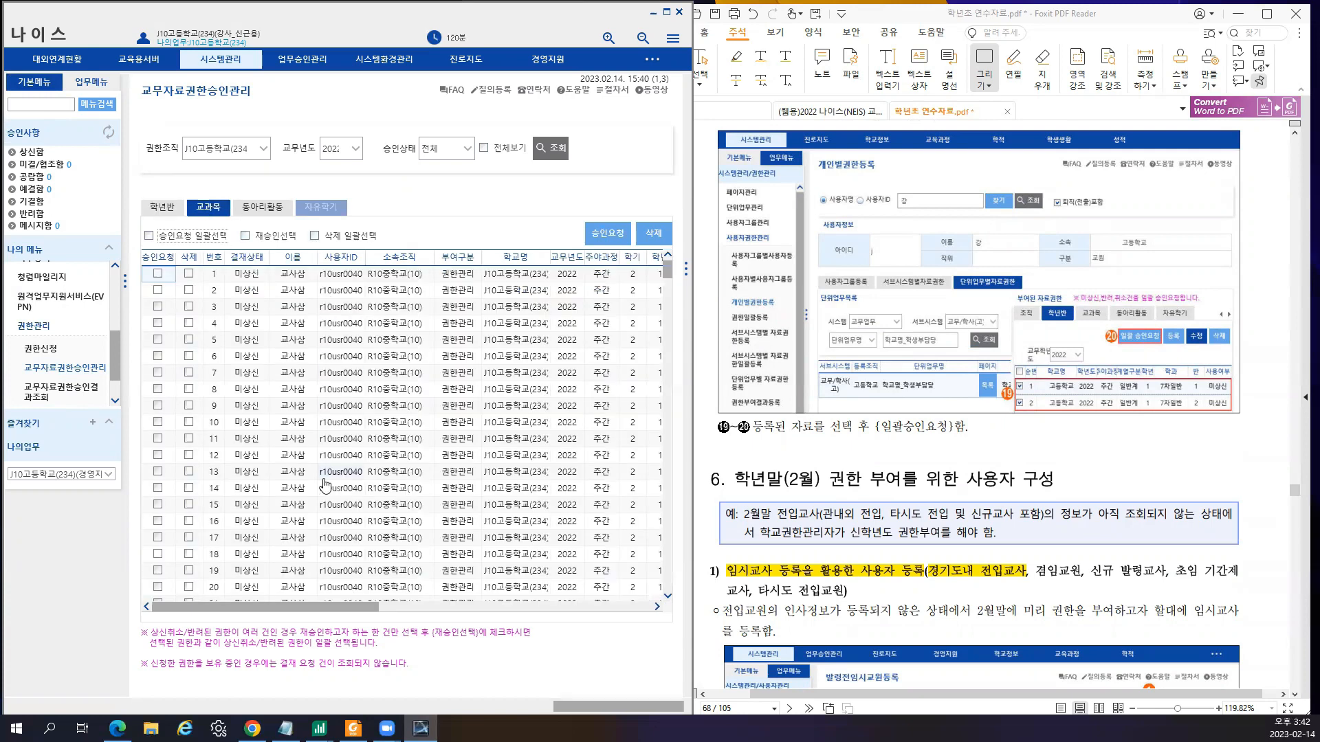
scroll(678, 287, down, 10)
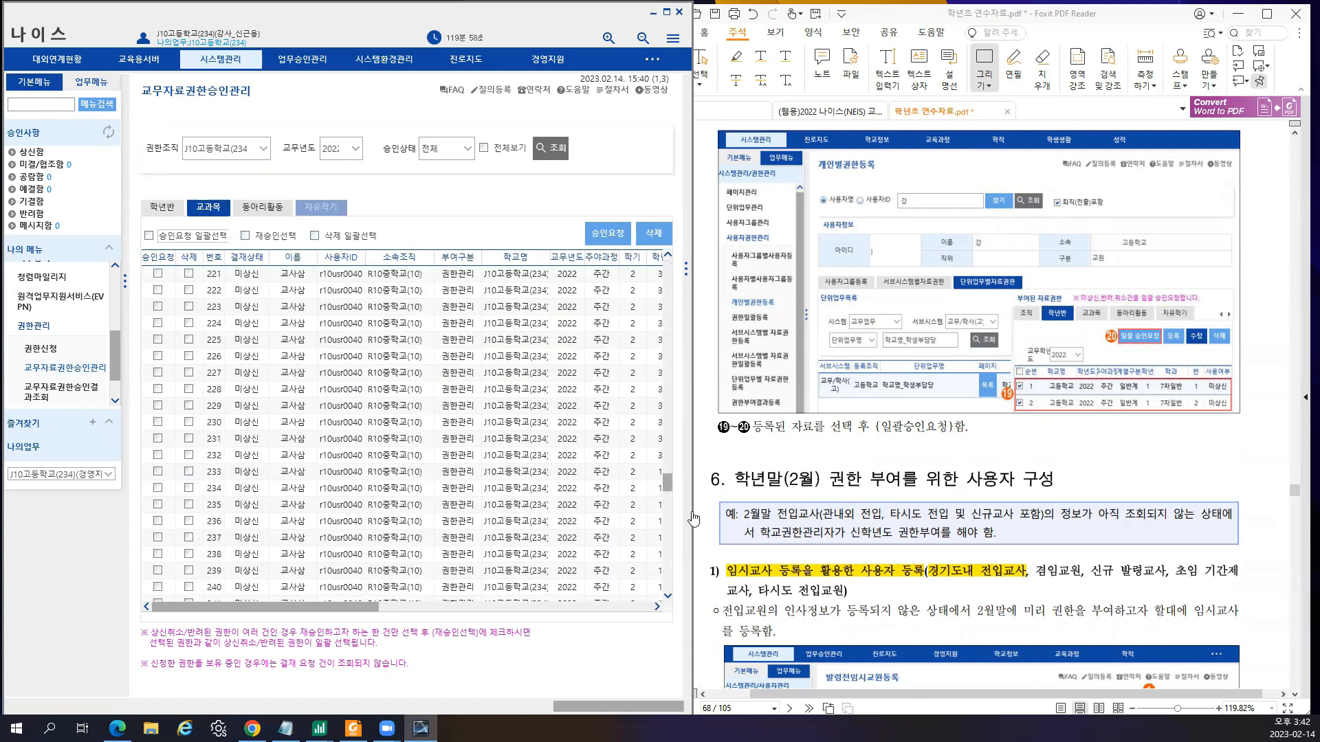
- Open the 발령전임시교원등록 page under 시스템관리 사용자관리 and query the users of J10고등학교(234)
click(879, 583)
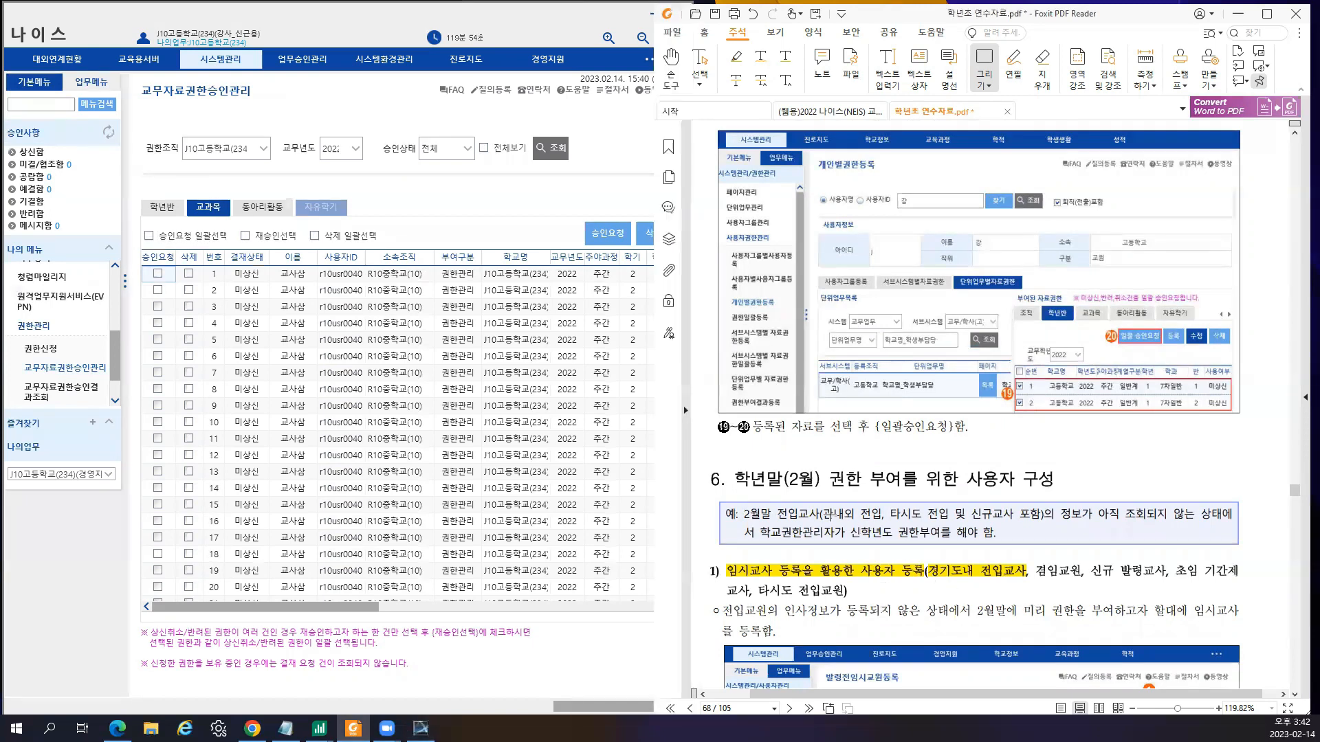
scroll(852, 549, down, 4)
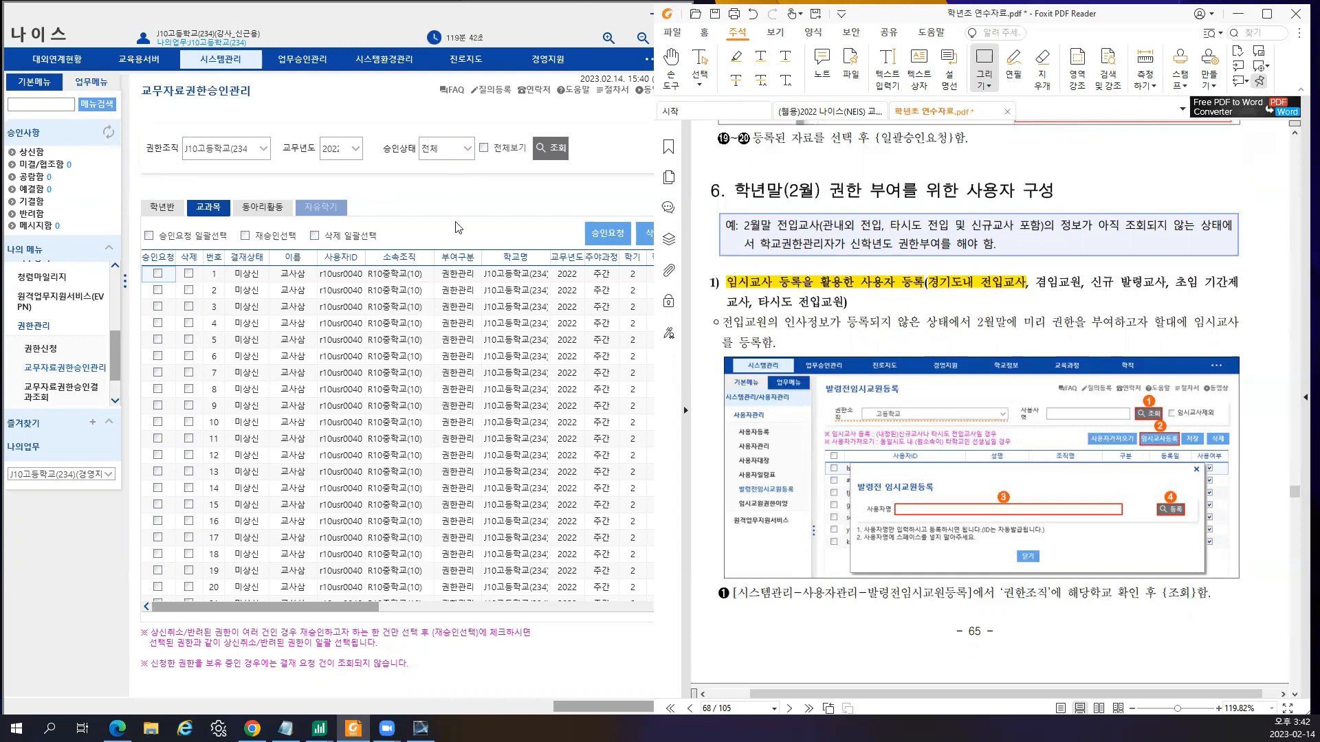
click(437, 123)
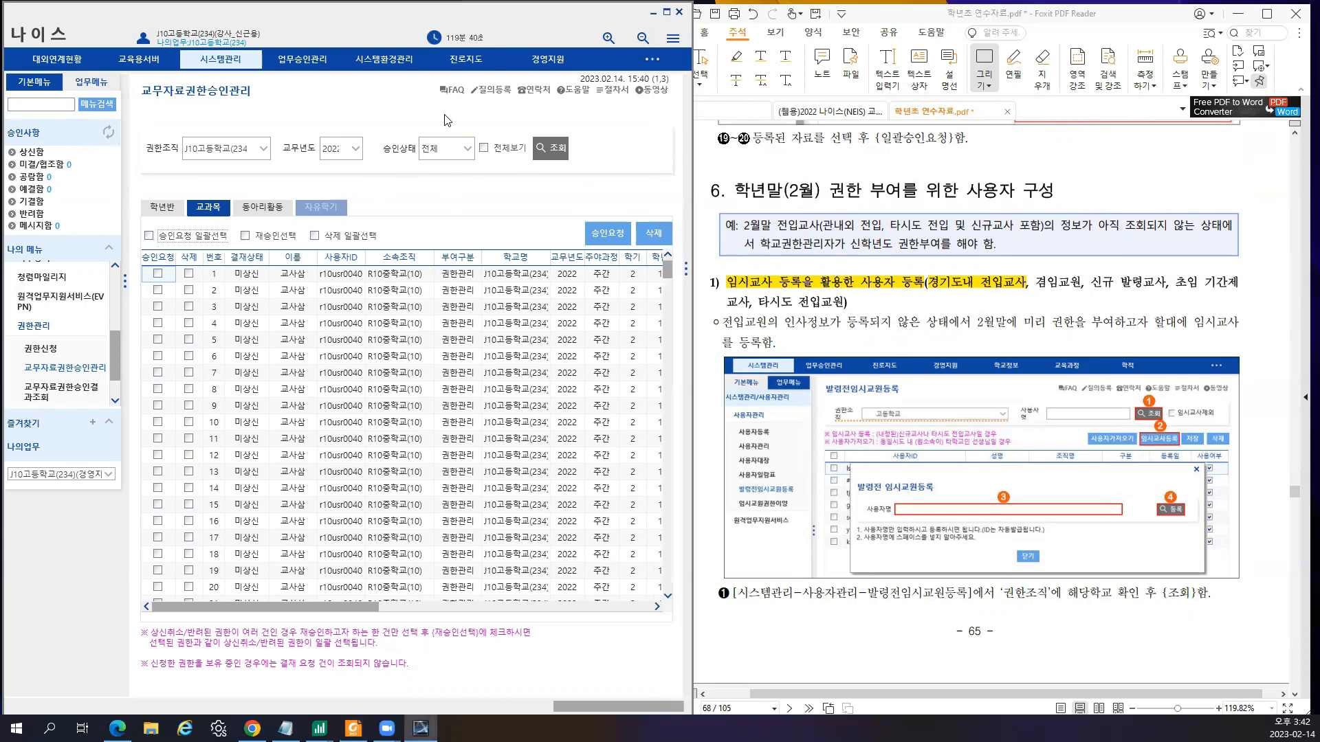
click(234, 68)
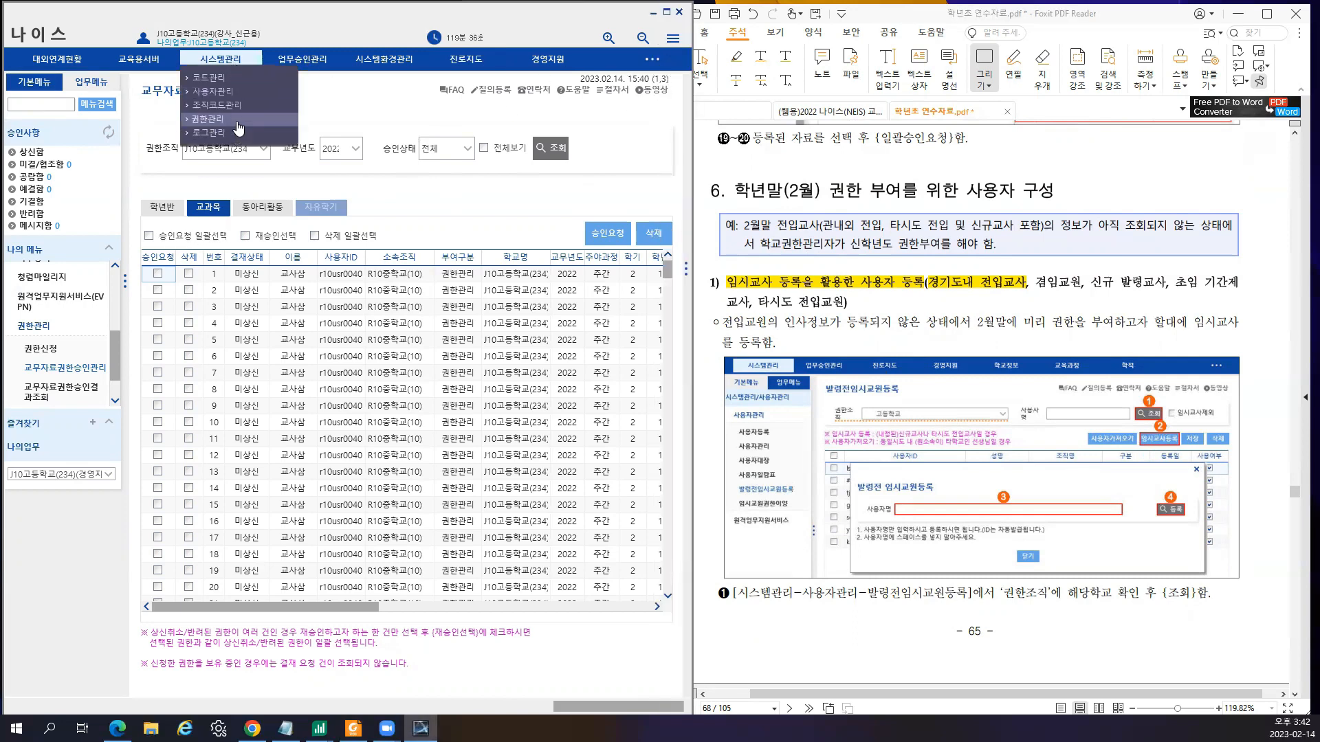
click(237, 92)
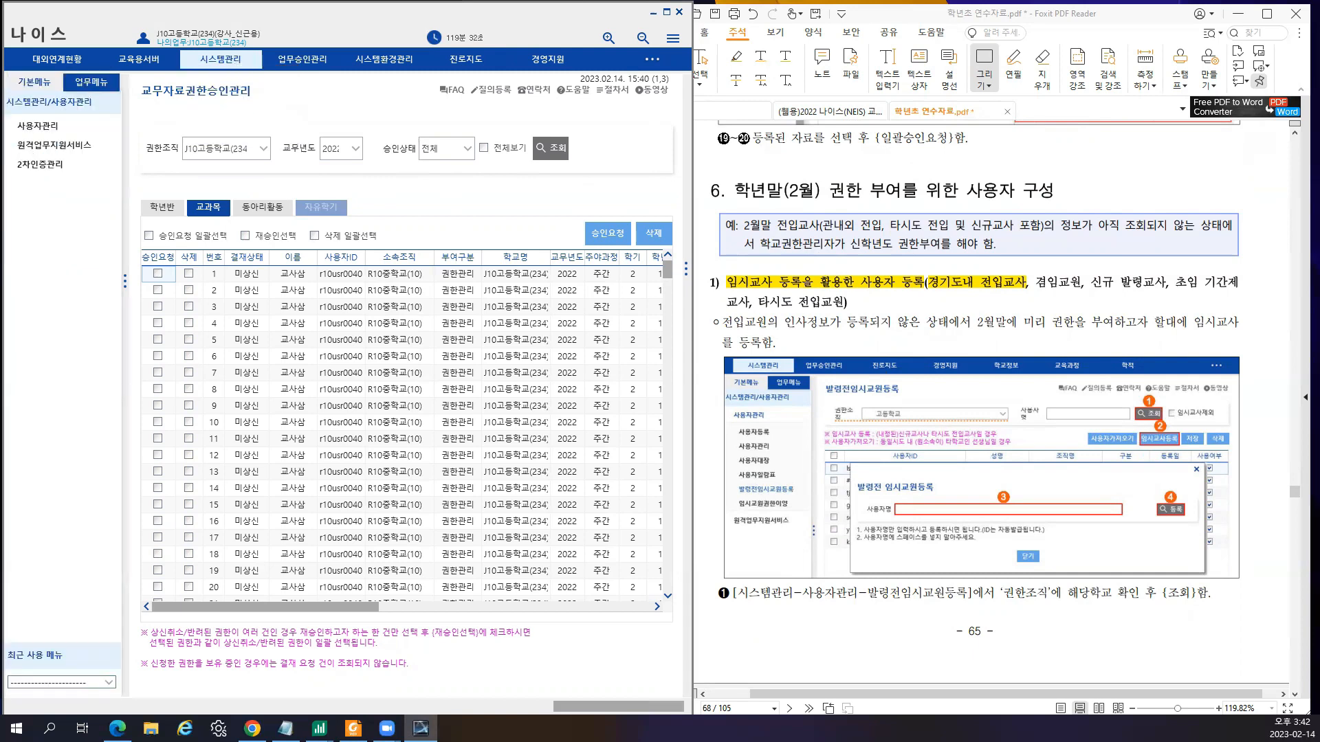
click(220, 60)
click(229, 97)
click(65, 132)
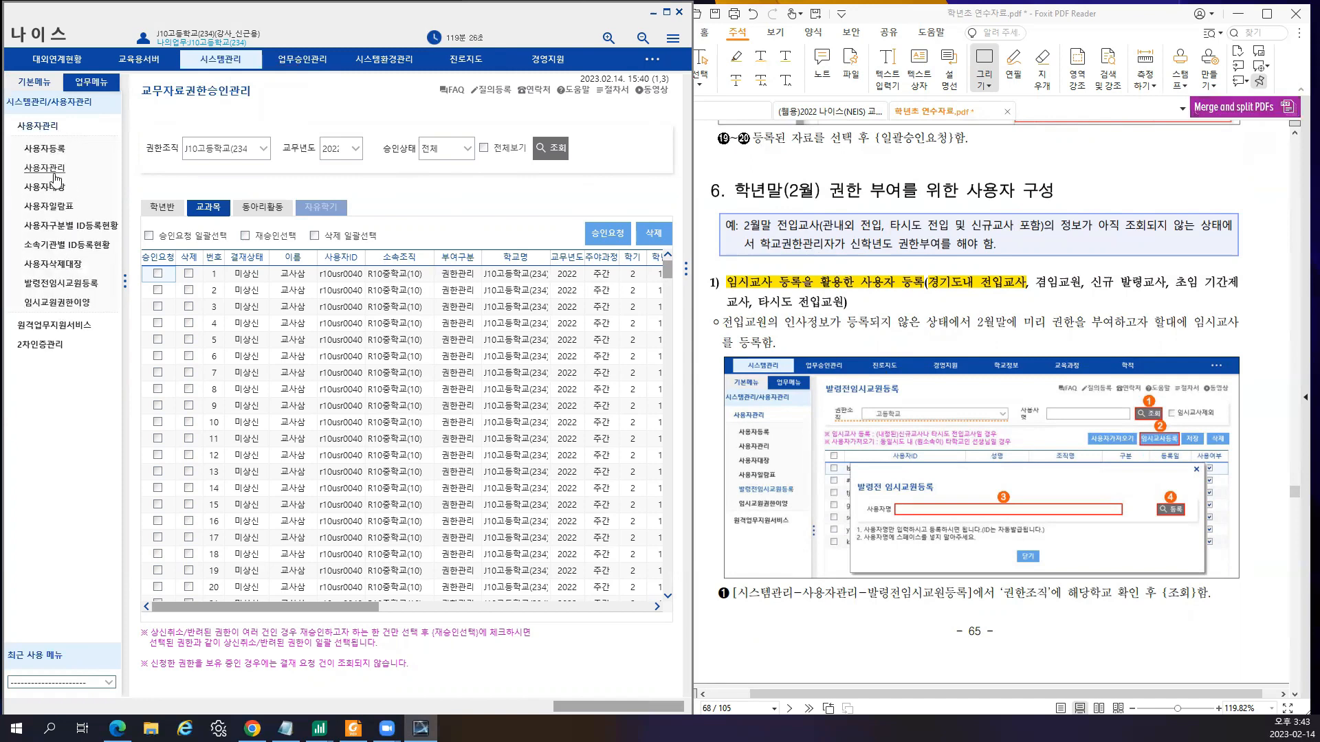
click(72, 288)
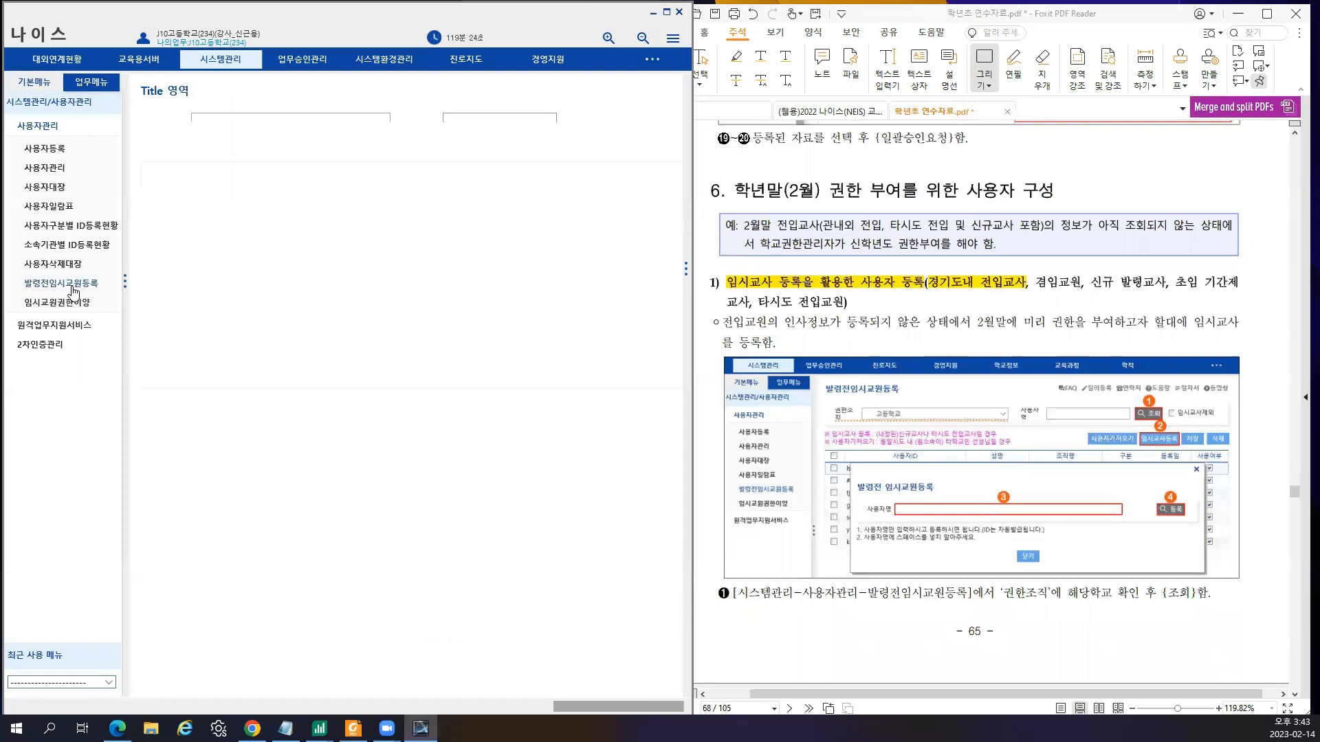
click(565, 151)
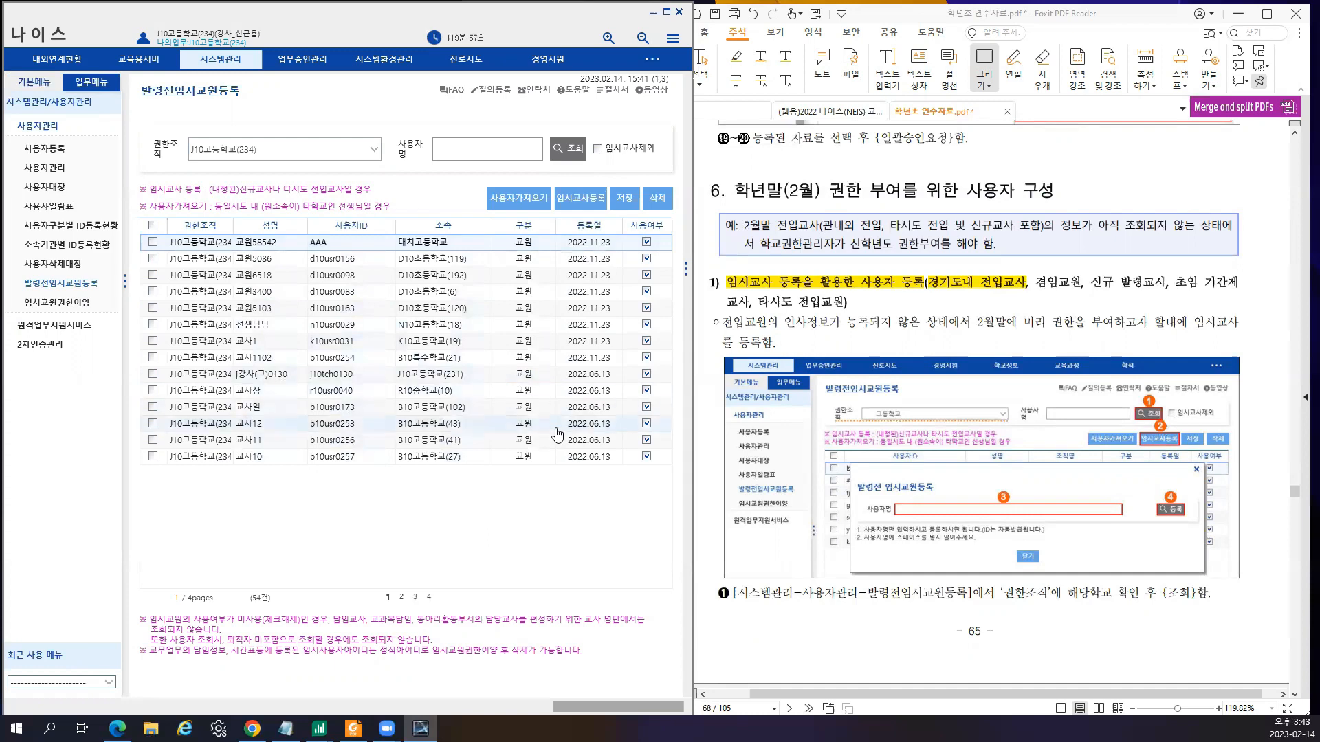
- View the 사용자가져오기 form and close it without importing a user
click(548, 201)
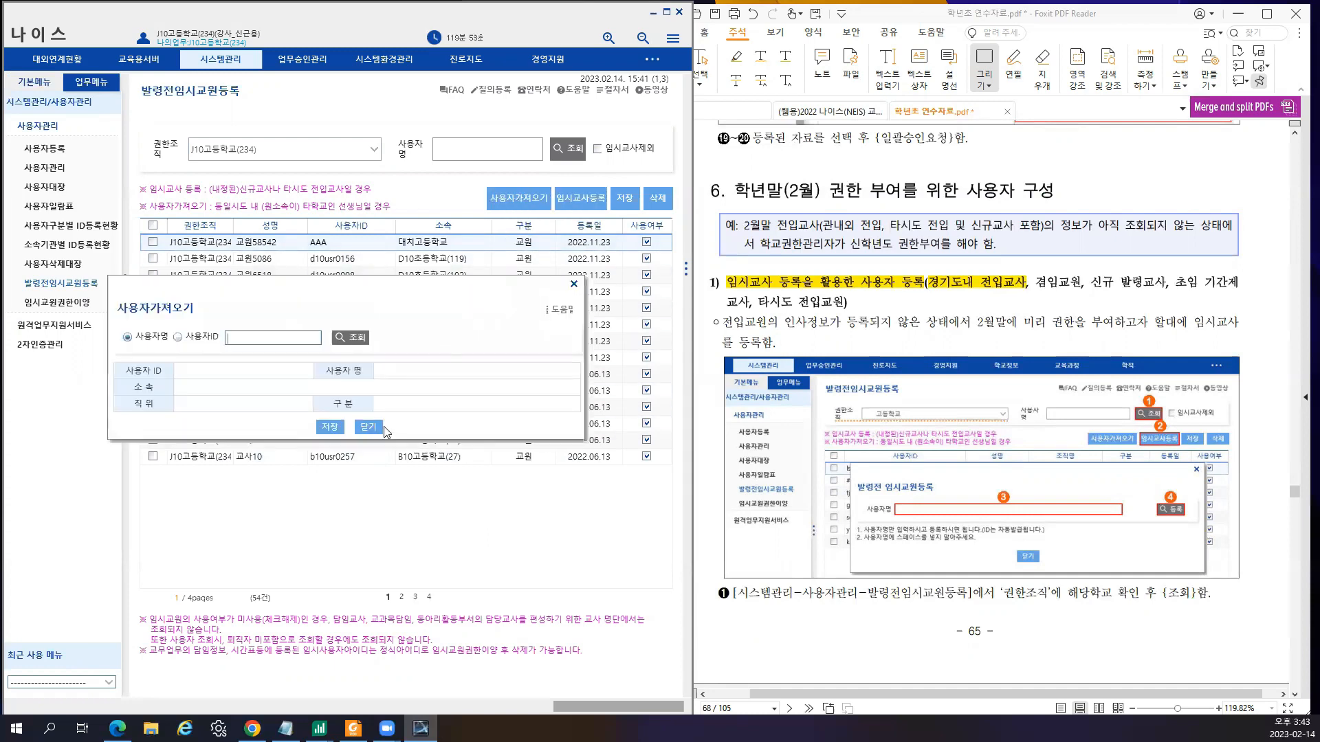
click(367, 433)
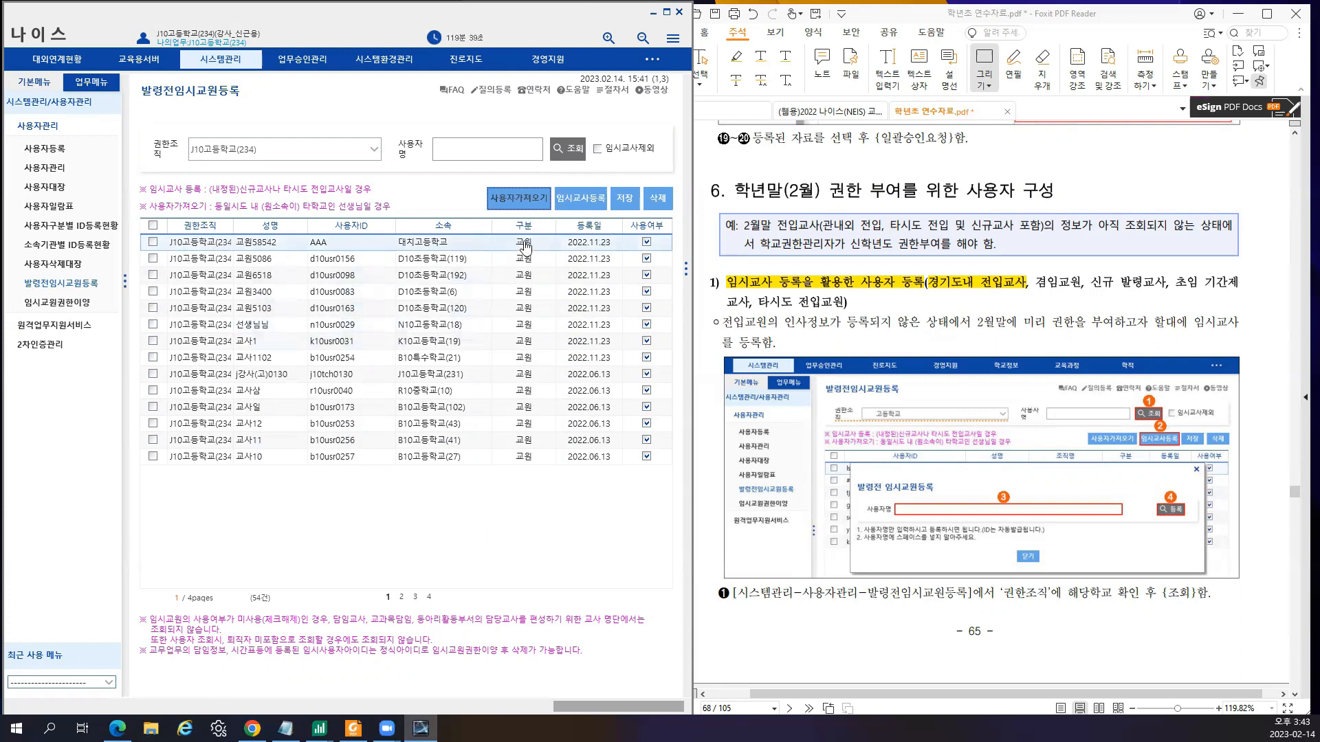
- Register a 임시교사 with the 사용자명 "국어임시교사", acknowledge the notice, and close the registration form
click(581, 198)
click(345, 344)
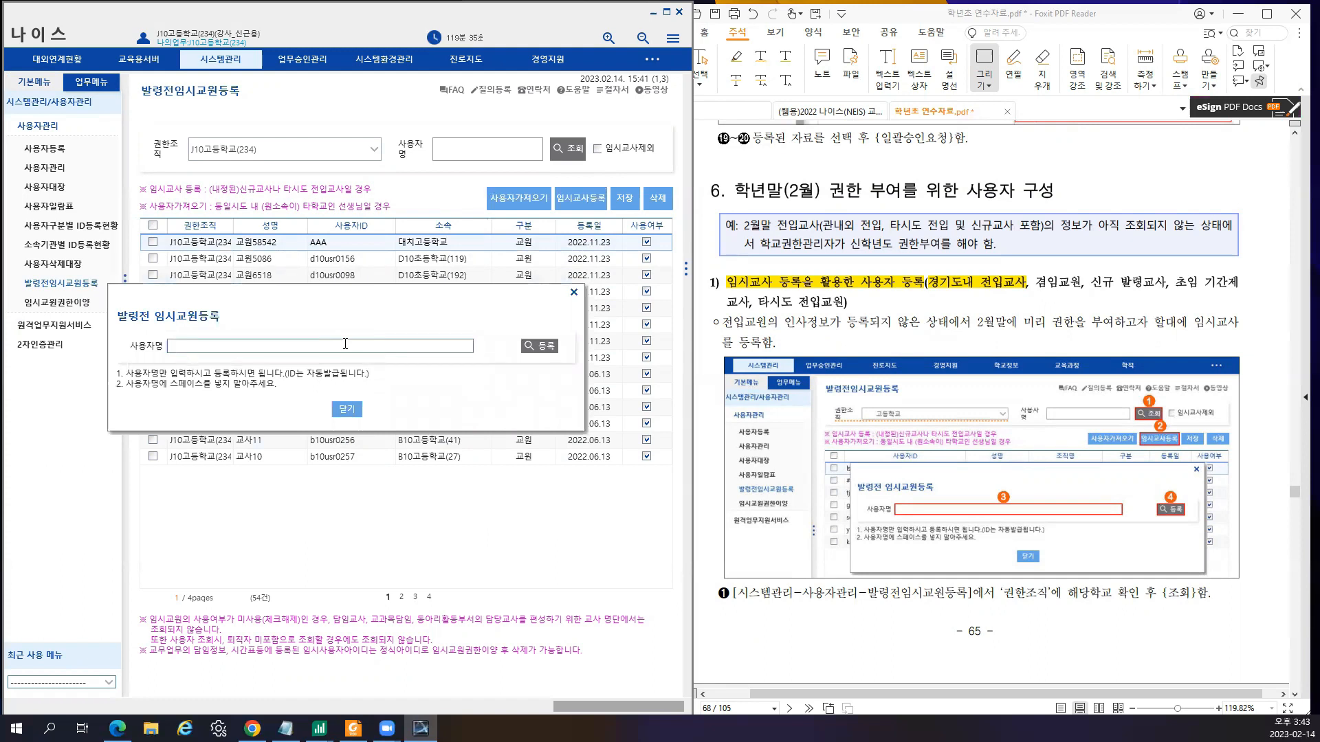
text(ㄱㅜㅇㅓ)
text( 임시교사)
click(541, 345)
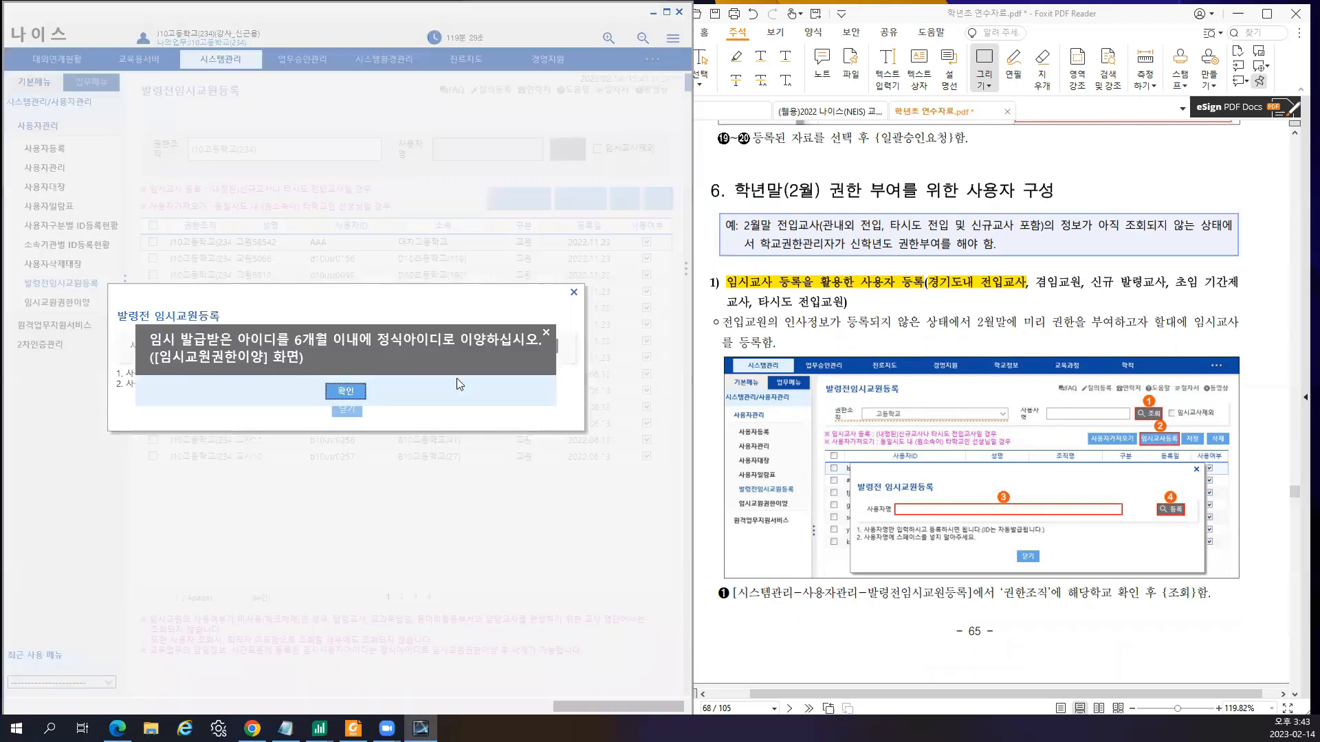
click(357, 391)
click(348, 409)
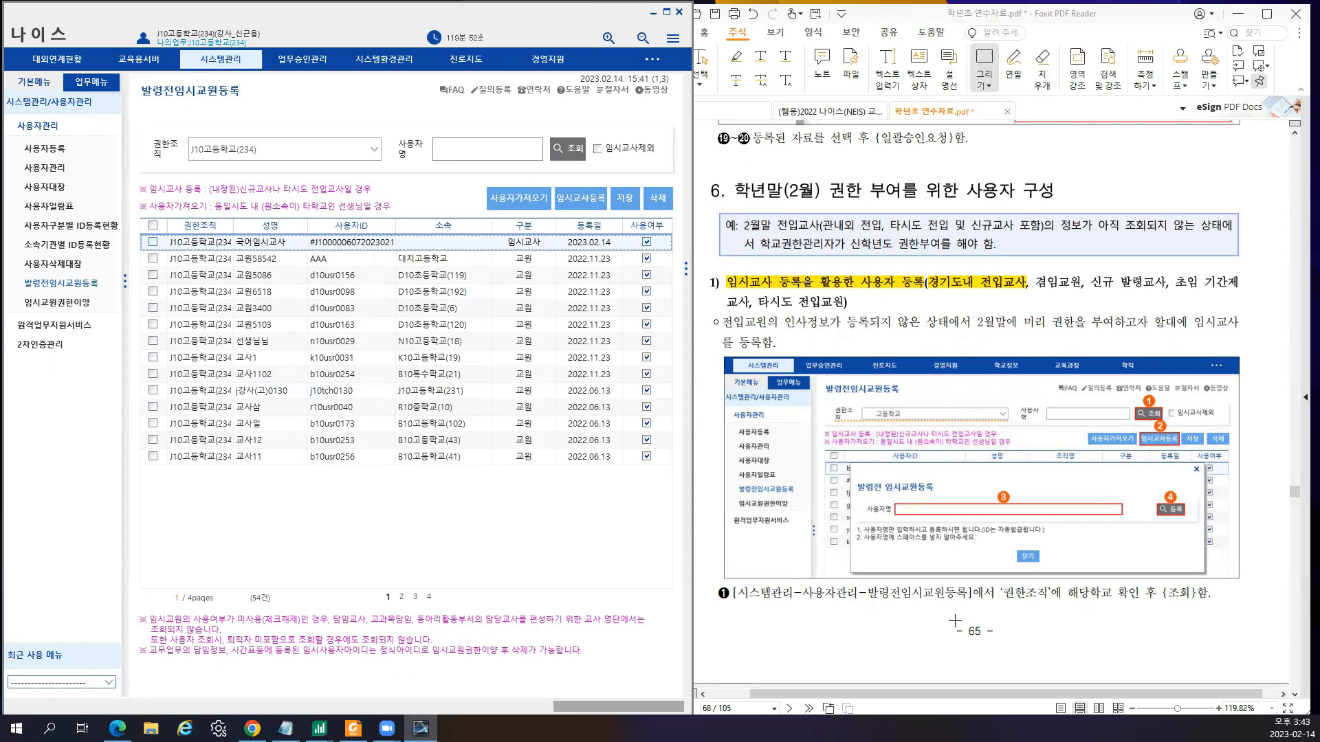
- Draw a rectangle around item 3) on 권한이양 for the 임시교원 in the training PDF
scroll(955, 620, down, 10)
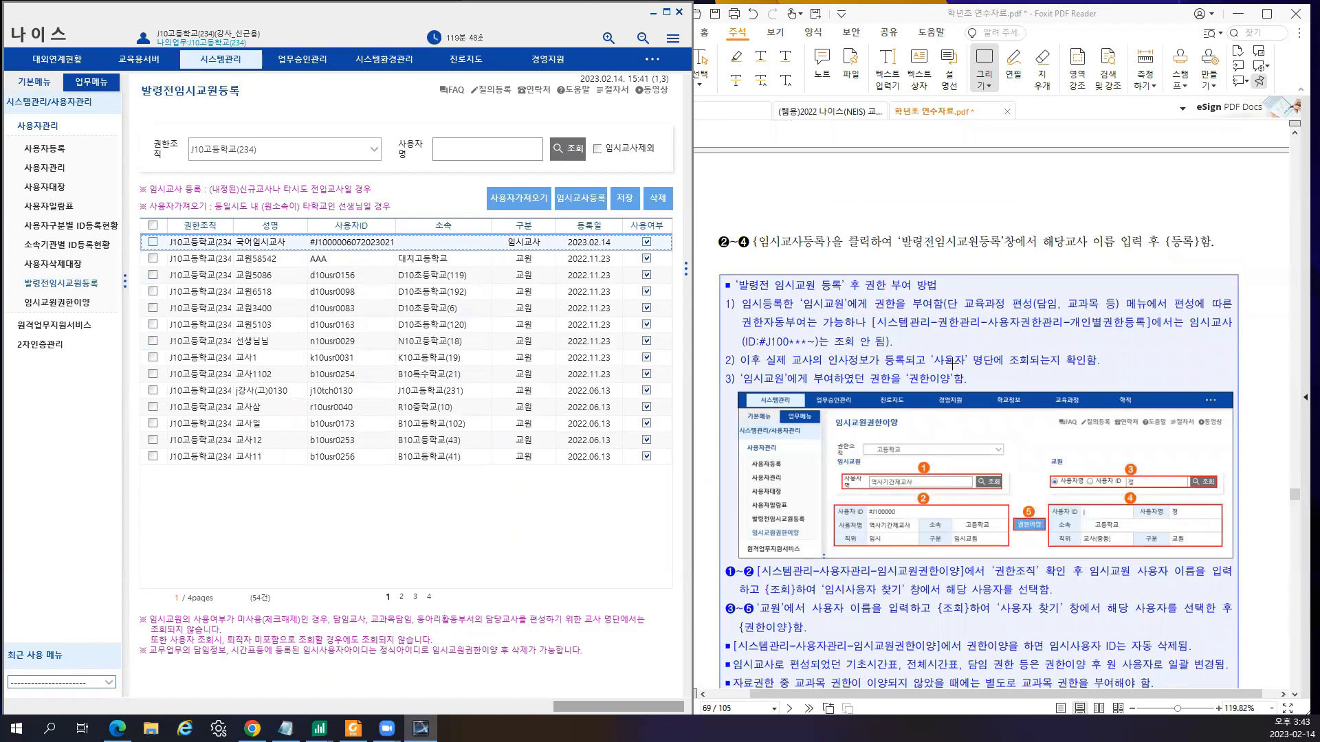
scroll(1014, 328, down, 1)
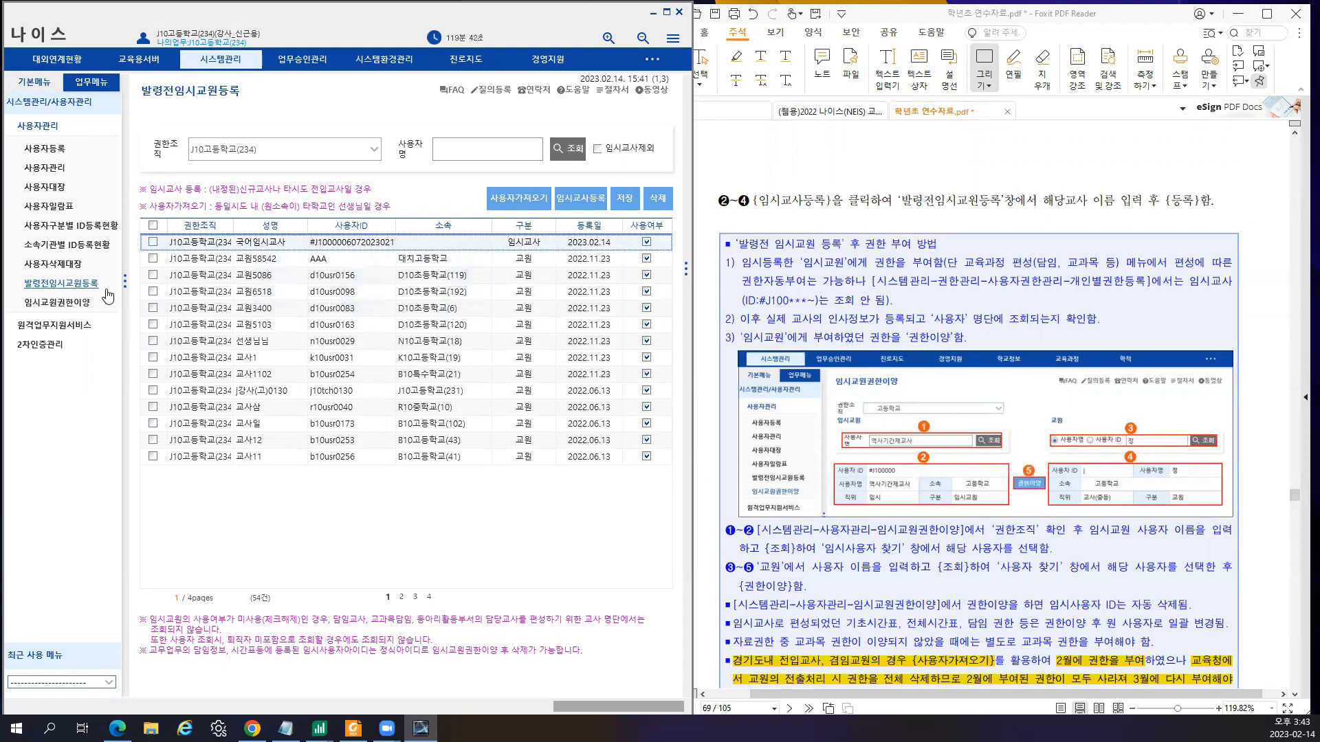
mouse_move(719, 324)
mouse_down()
mouse_move(837, 348)
mouse_move(979, 354)
mouse_up()
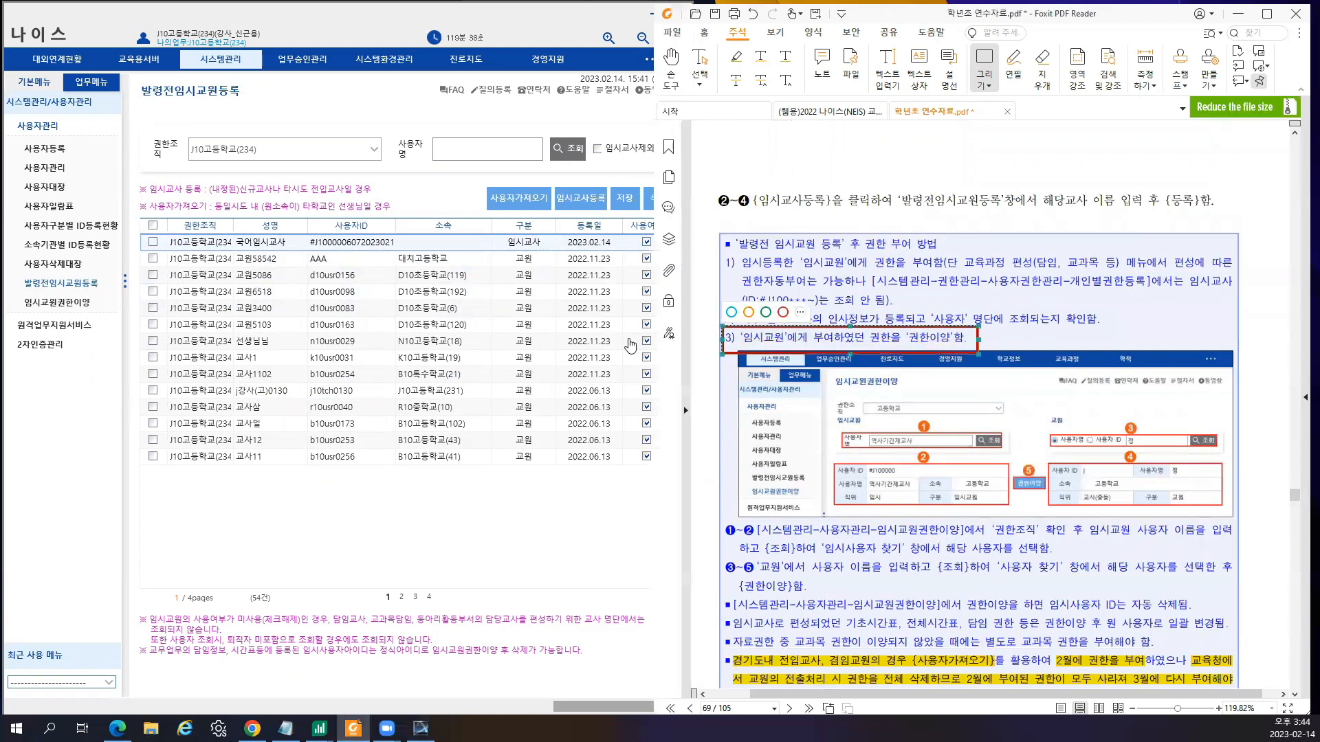
- On the 임시교원권한이양 page, look up 임시교원 "국어임시교사", search 교원 for "교원", and choose 교원5086 as the recipient
click(82, 305)
click(243, 229)
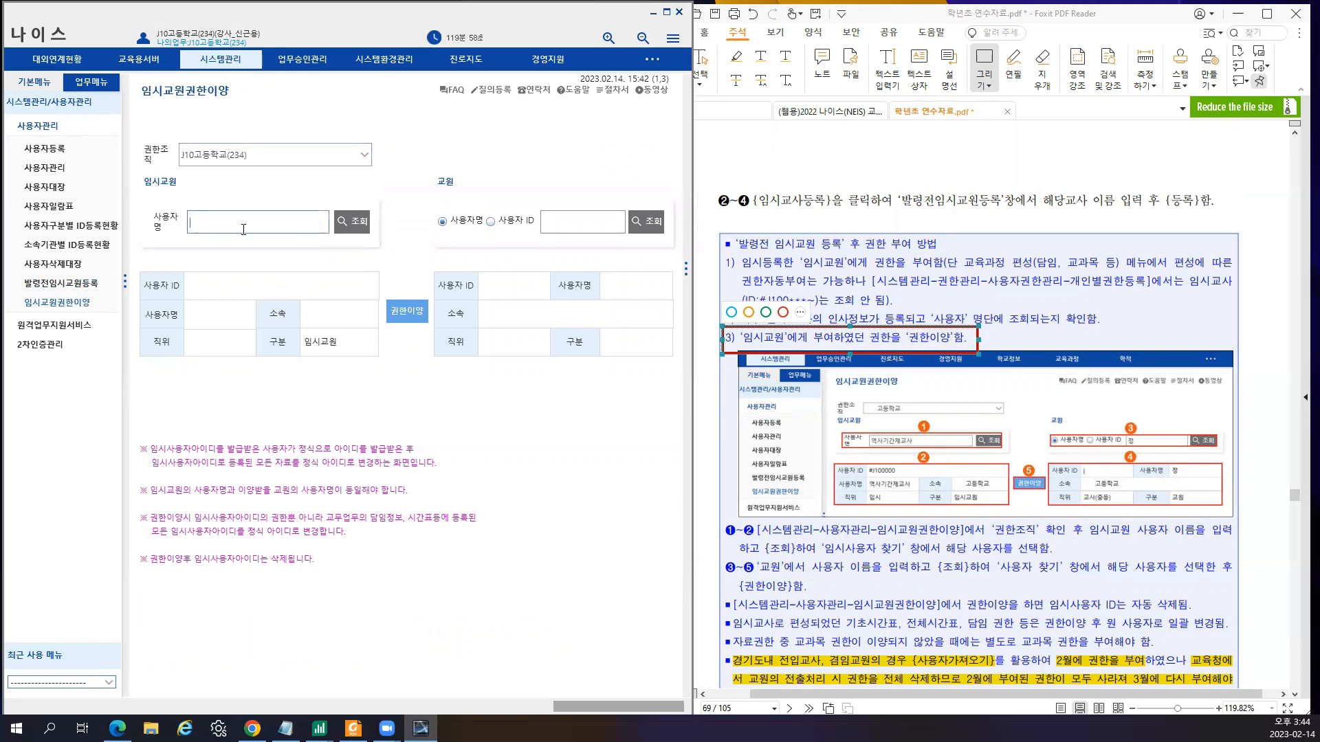
text(국어임시교사)
key(Return)
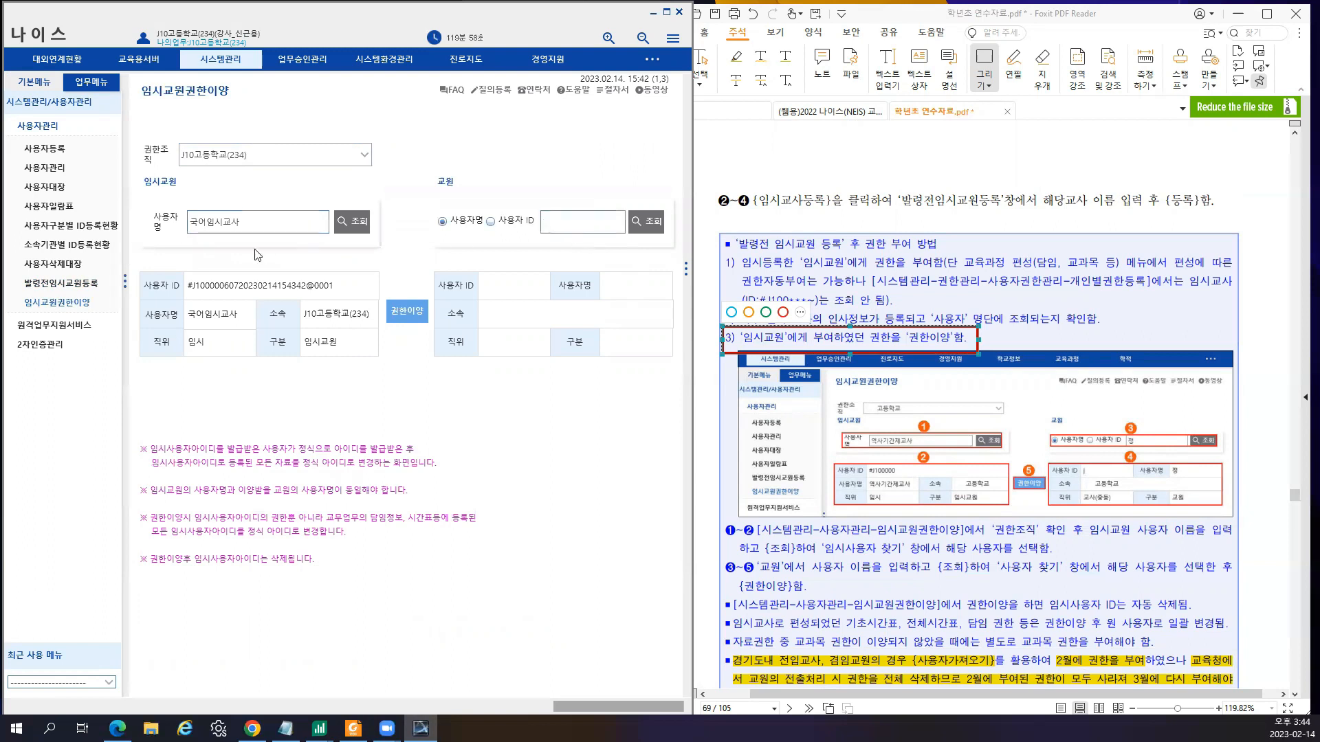
click(598, 225)
text(교원)
key(Return)
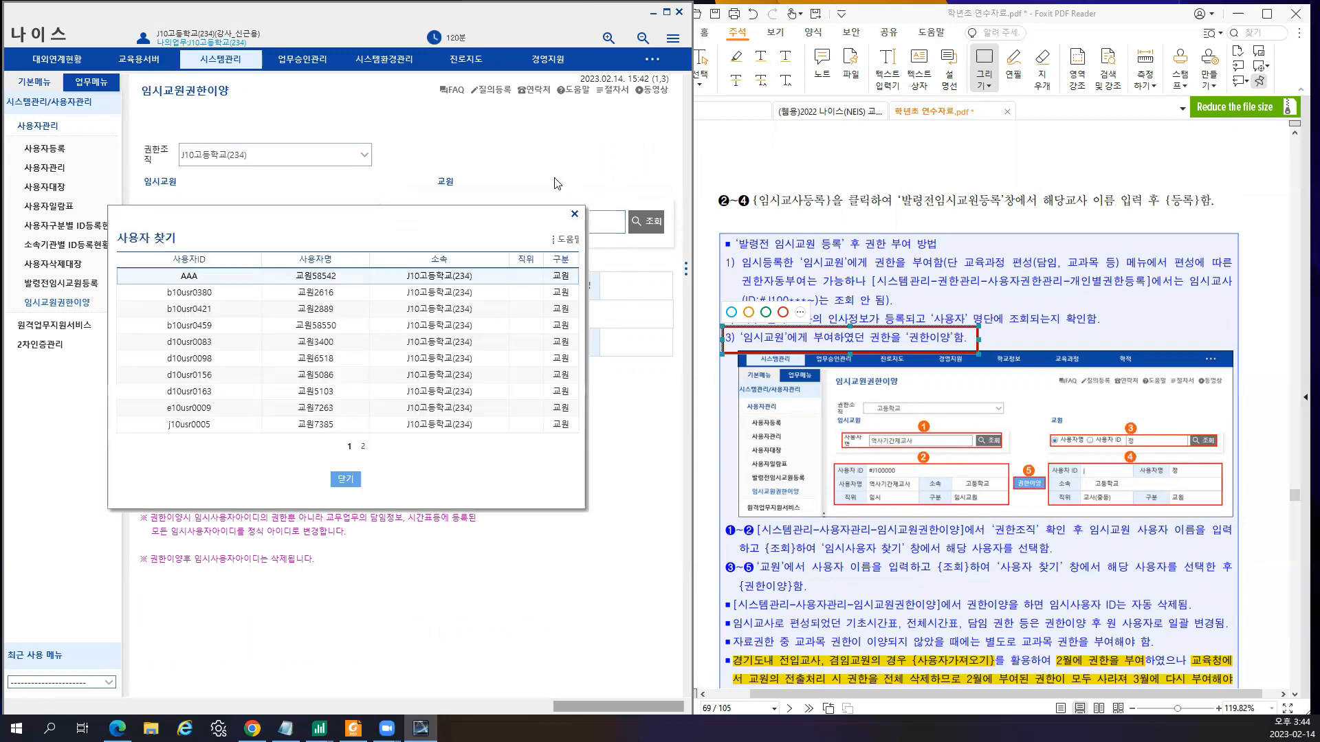
double_click(284, 374)
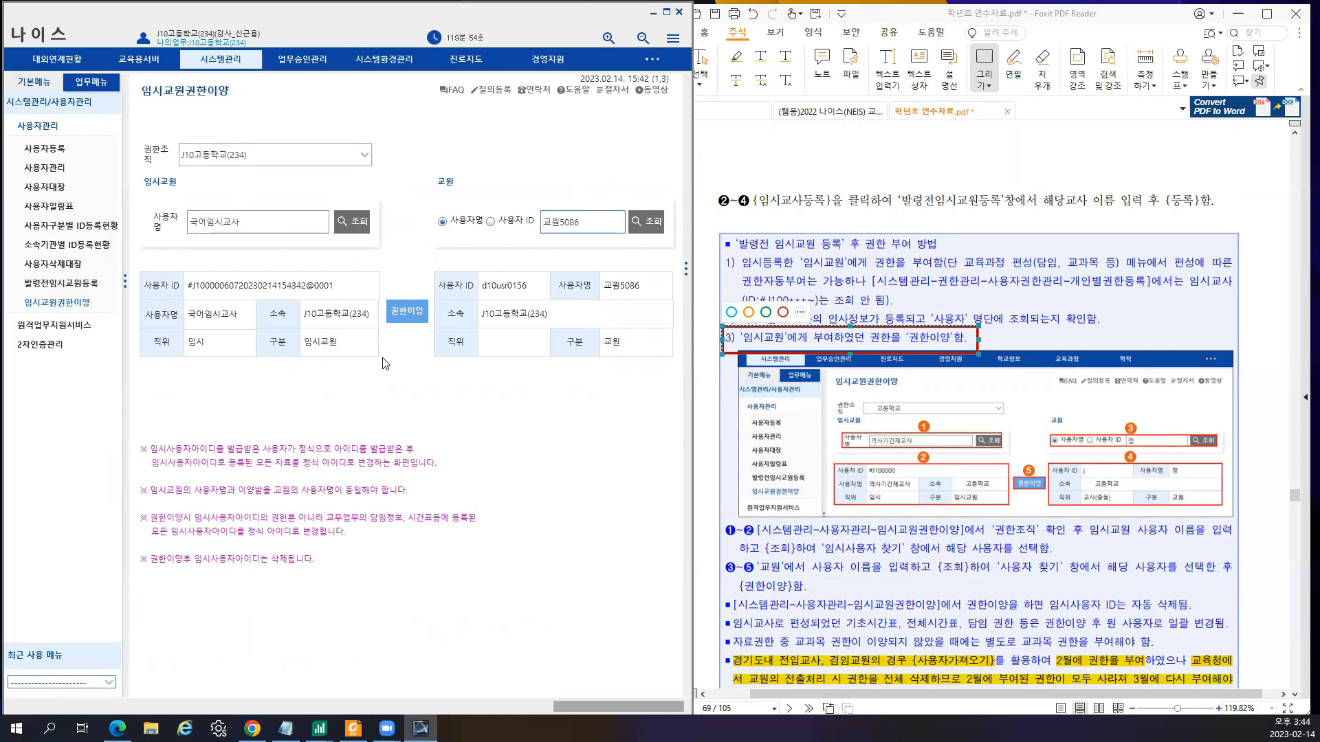
- Draw rectangles around the PDF notes on timetable and 담임 권한 changing after 권한이양 and on granting 교과목 권한 separately
scroll(895, 564, down, 3)
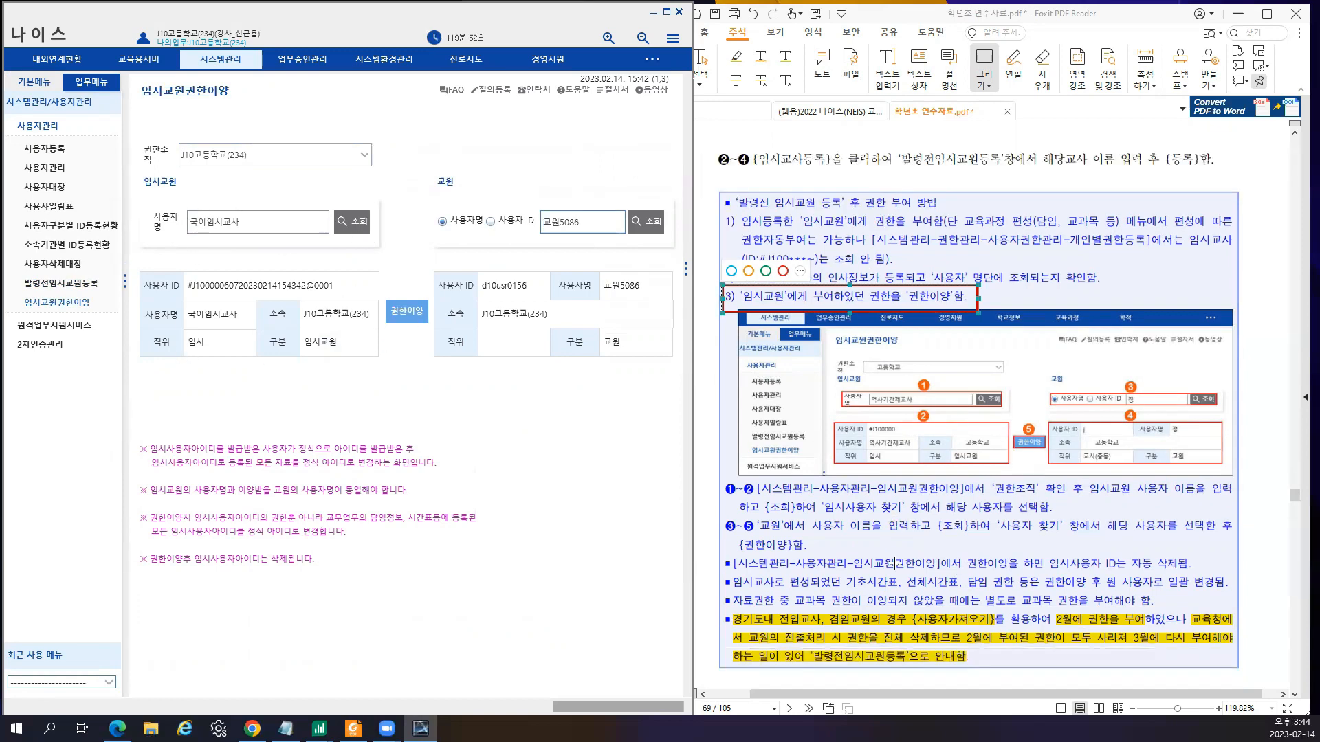
scroll(852, 517, down, 1)
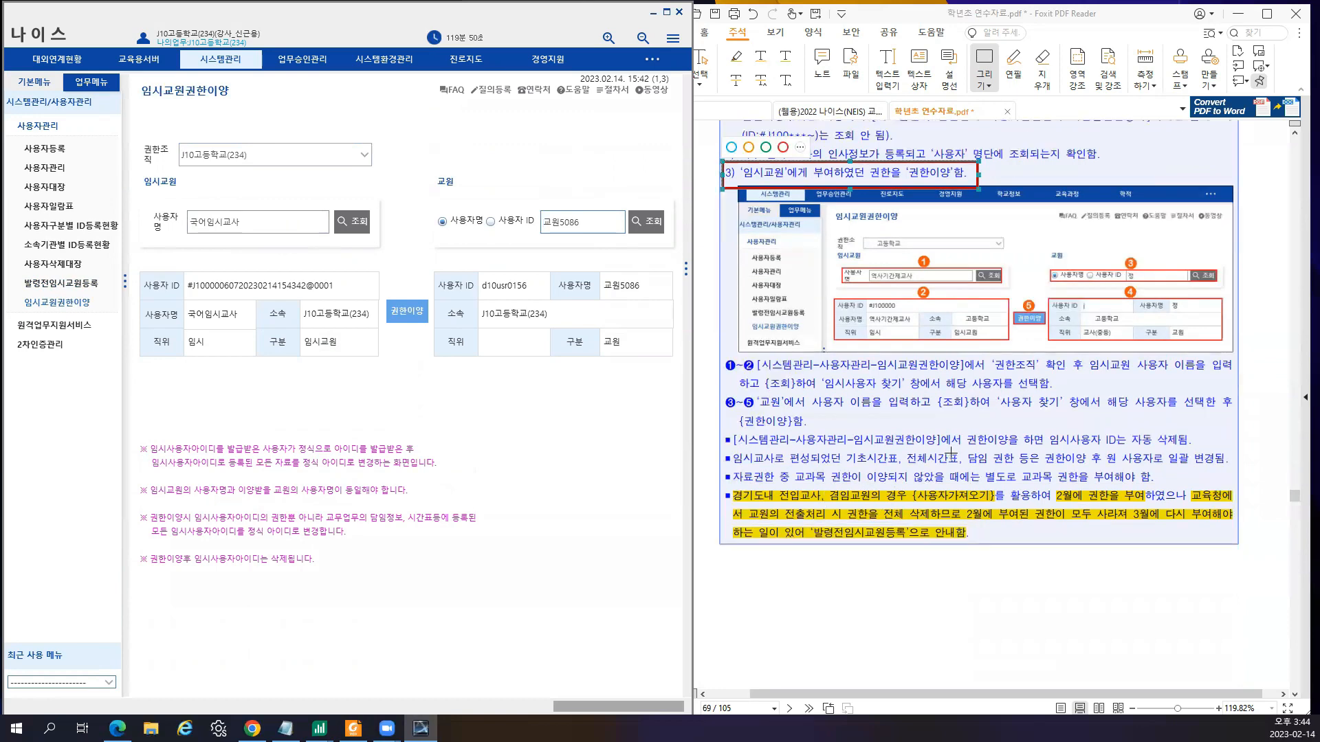
scroll(1079, 466, down, 1)
drag(719, 409, 1233, 430)
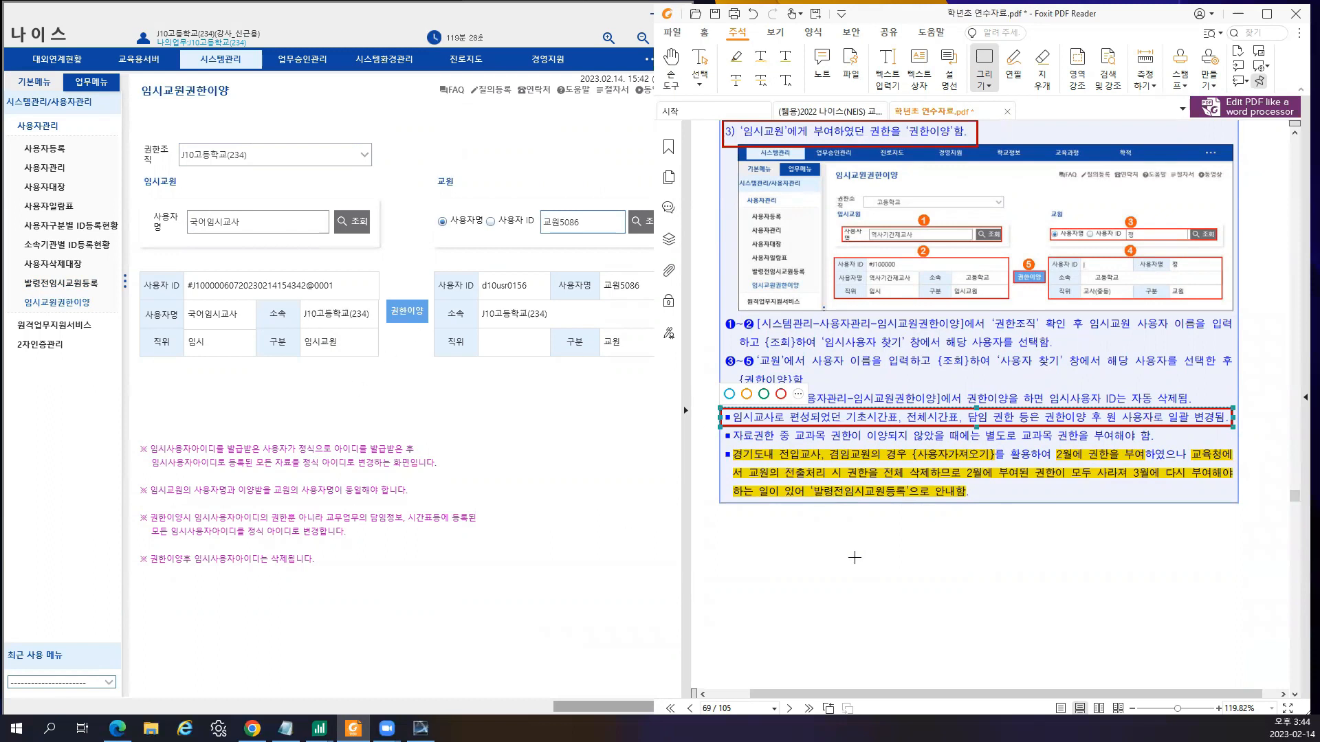
click(945, 512)
scroll(816, 387, down, 1)
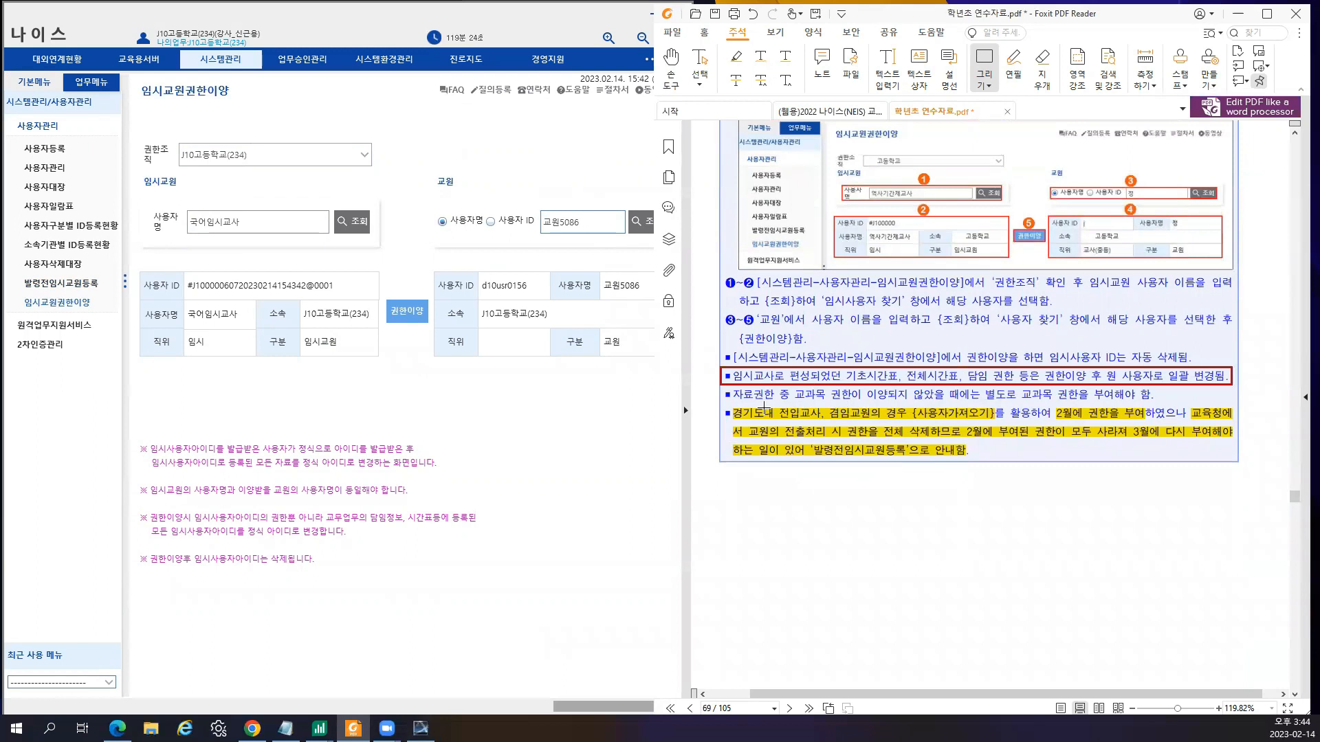
drag(1159, 403, 719, 386)
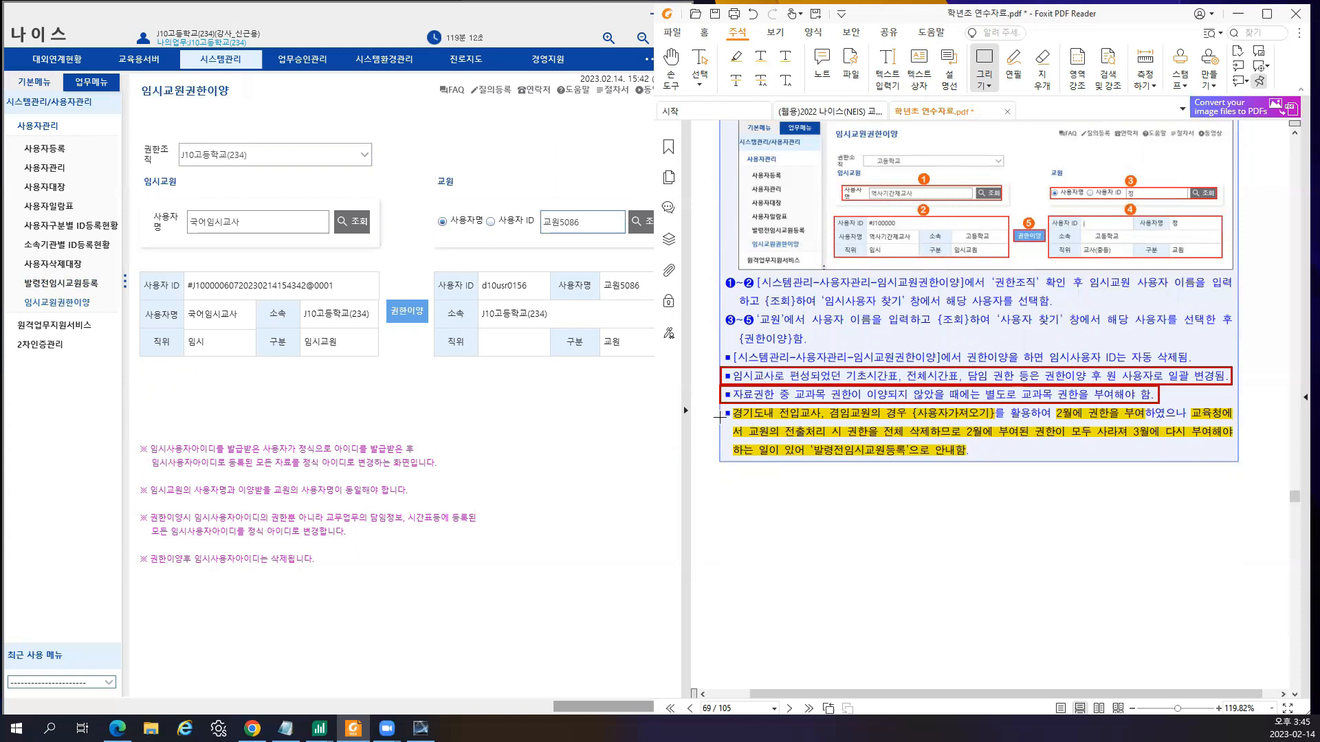
- Draw a rectangle around the whole three-line highlighted note on 경기도내 전입교사 and 겸임교원, adjusting its edges to fit
drag(721, 422, 1235, 400)
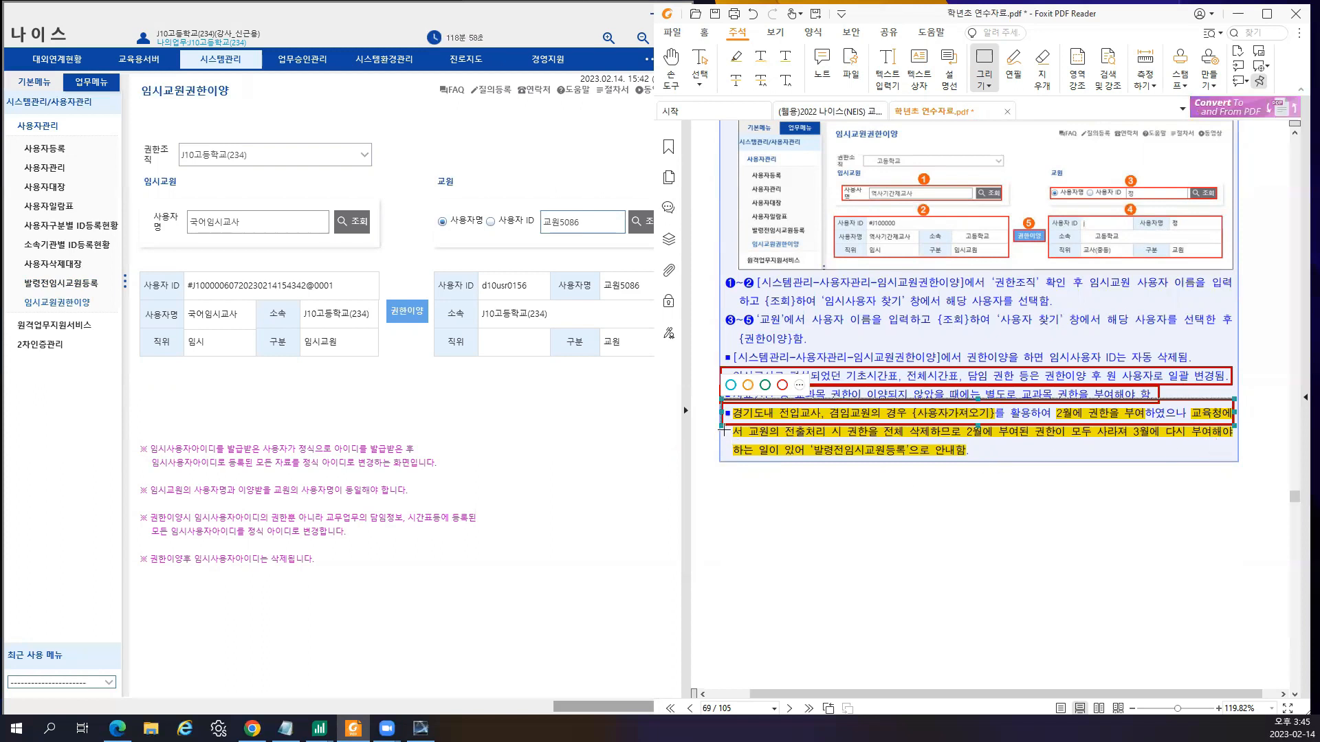
drag(720, 422, 719, 460)
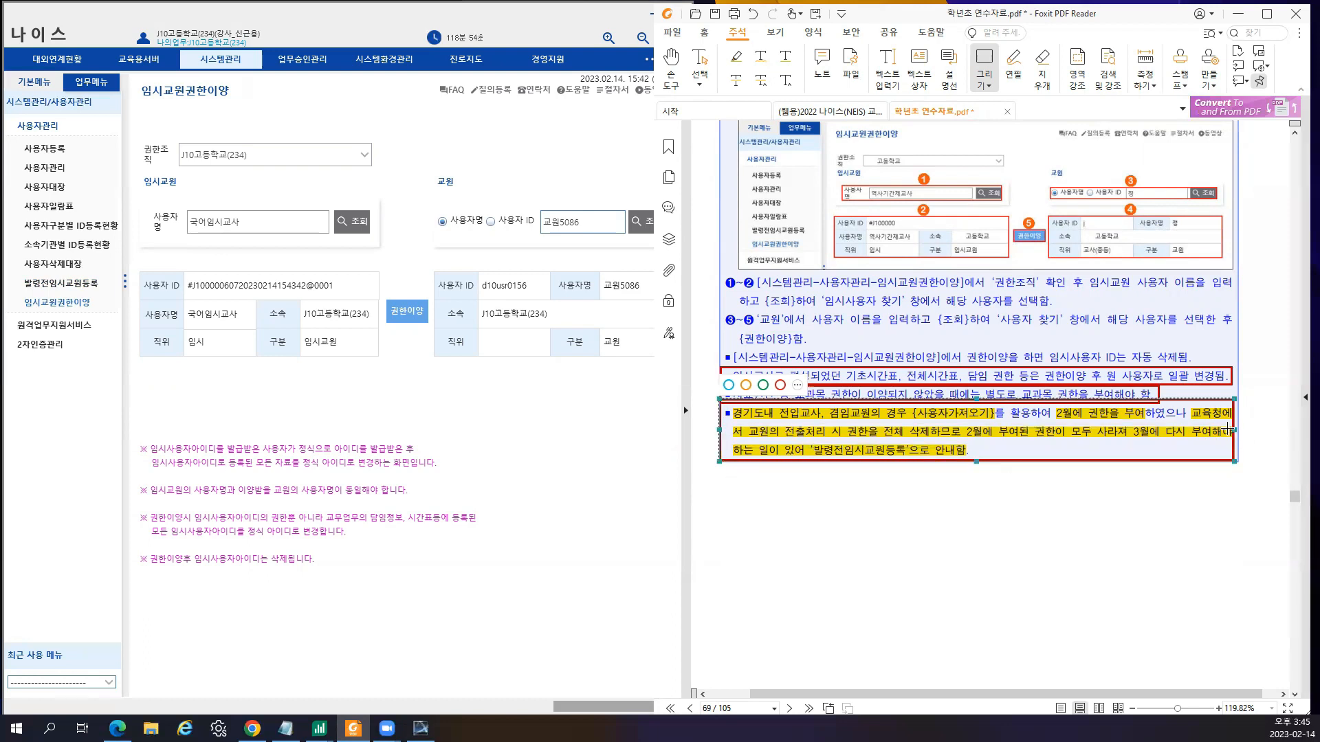
drag(1233, 429, 1237, 430)
drag(716, 463, 715, 464)
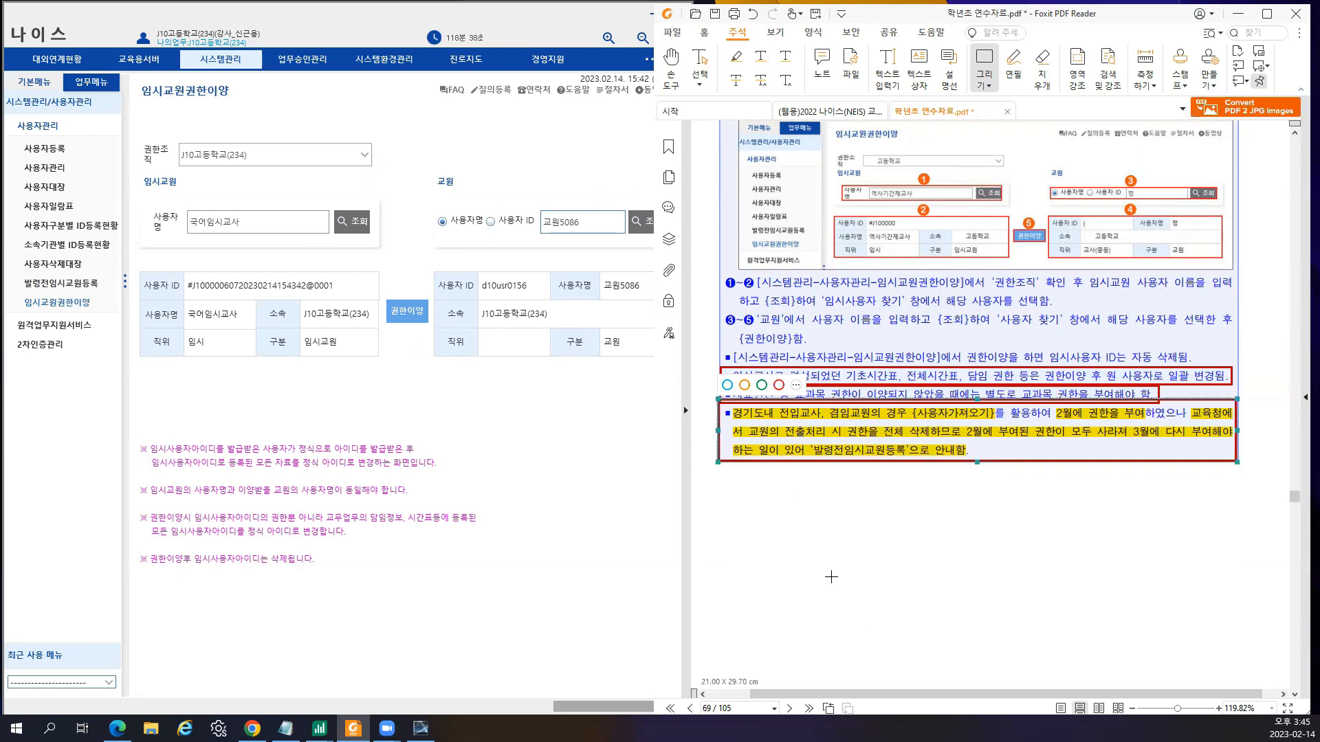
scroll(831, 577, down, 6)
scroll(829, 392, up, 4)
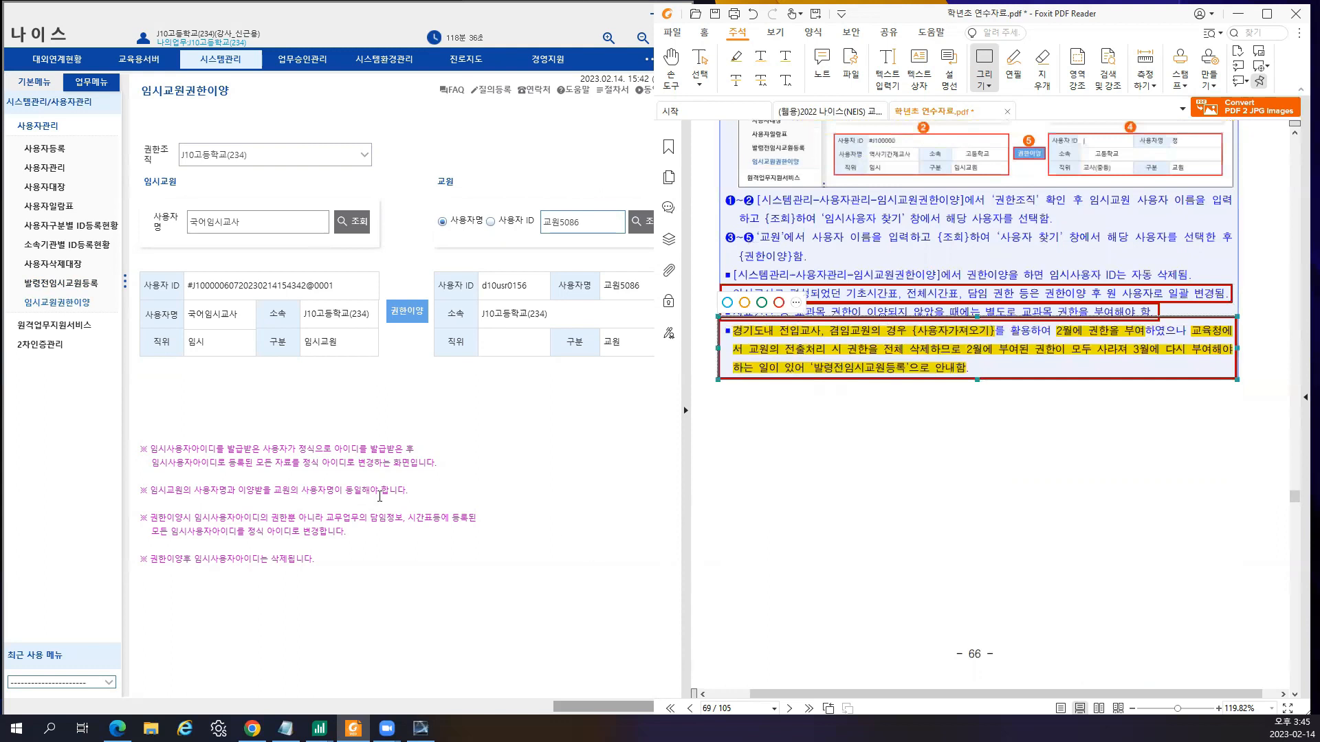